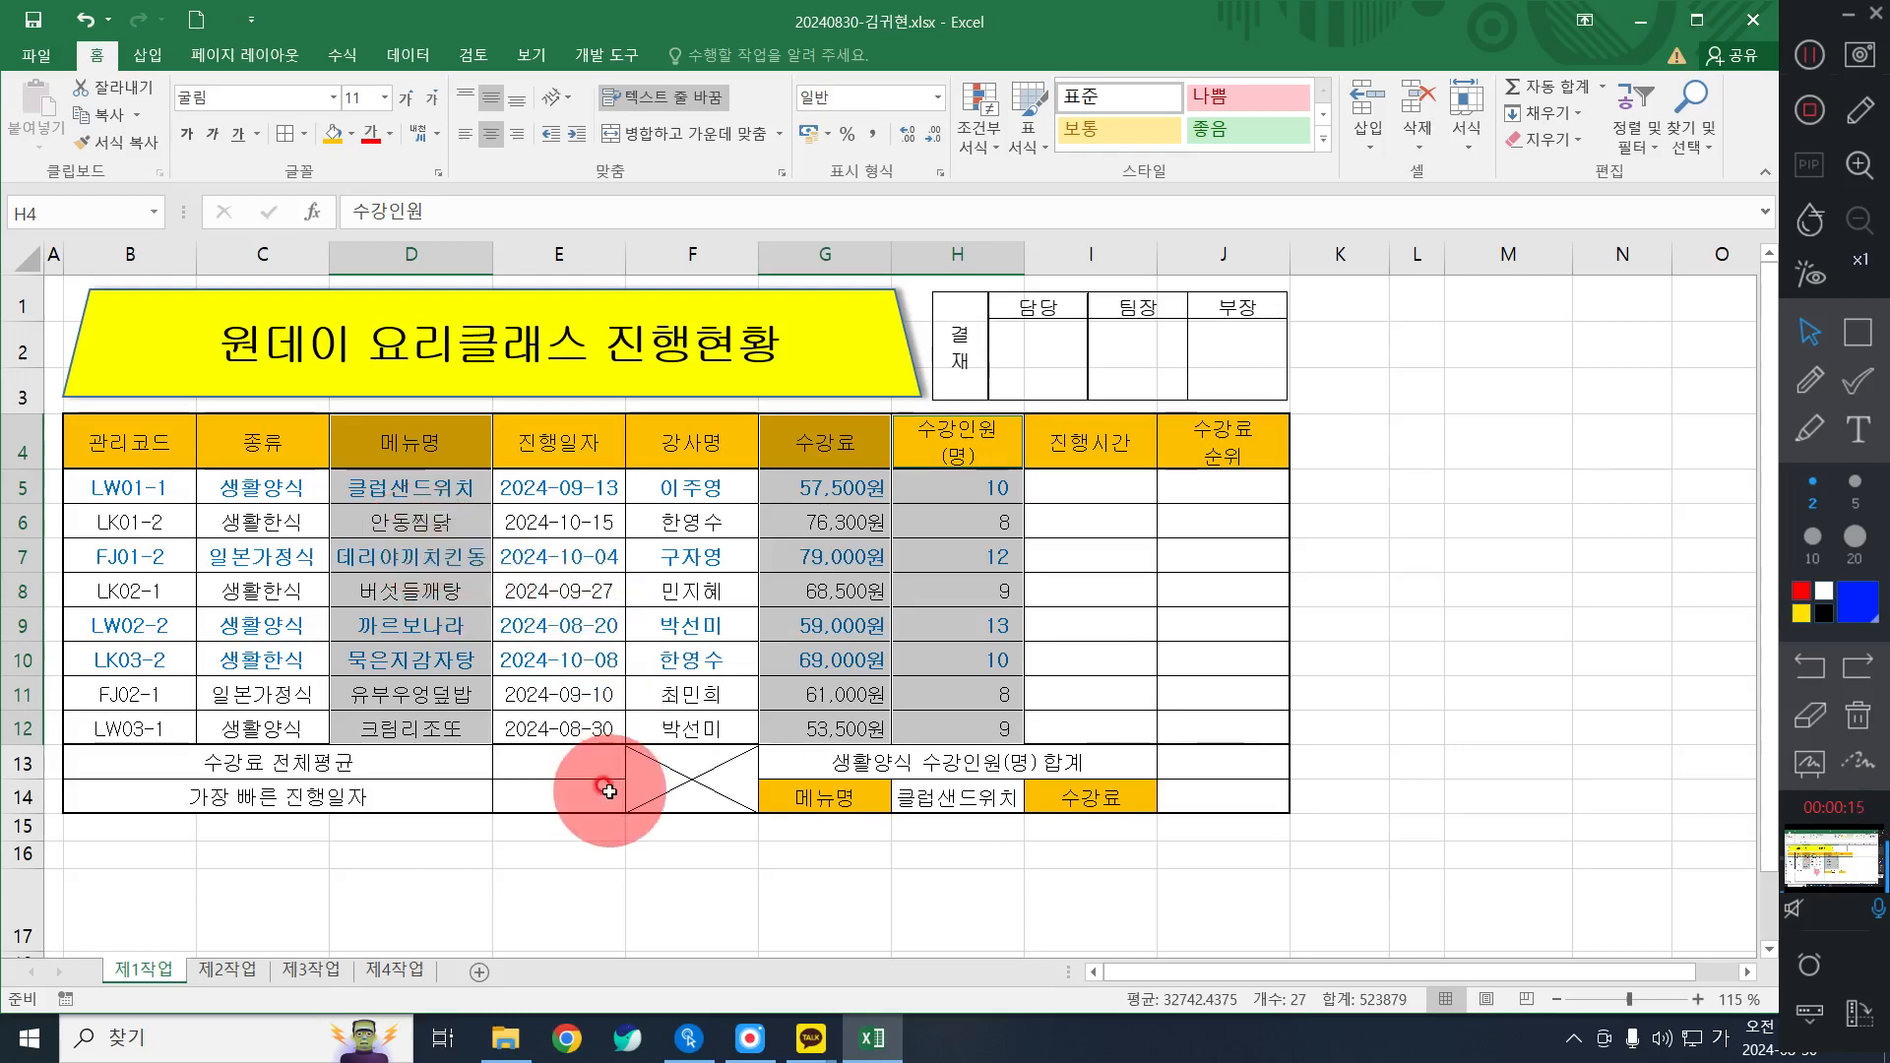
left_click_drag(162, 442, 904, 726)
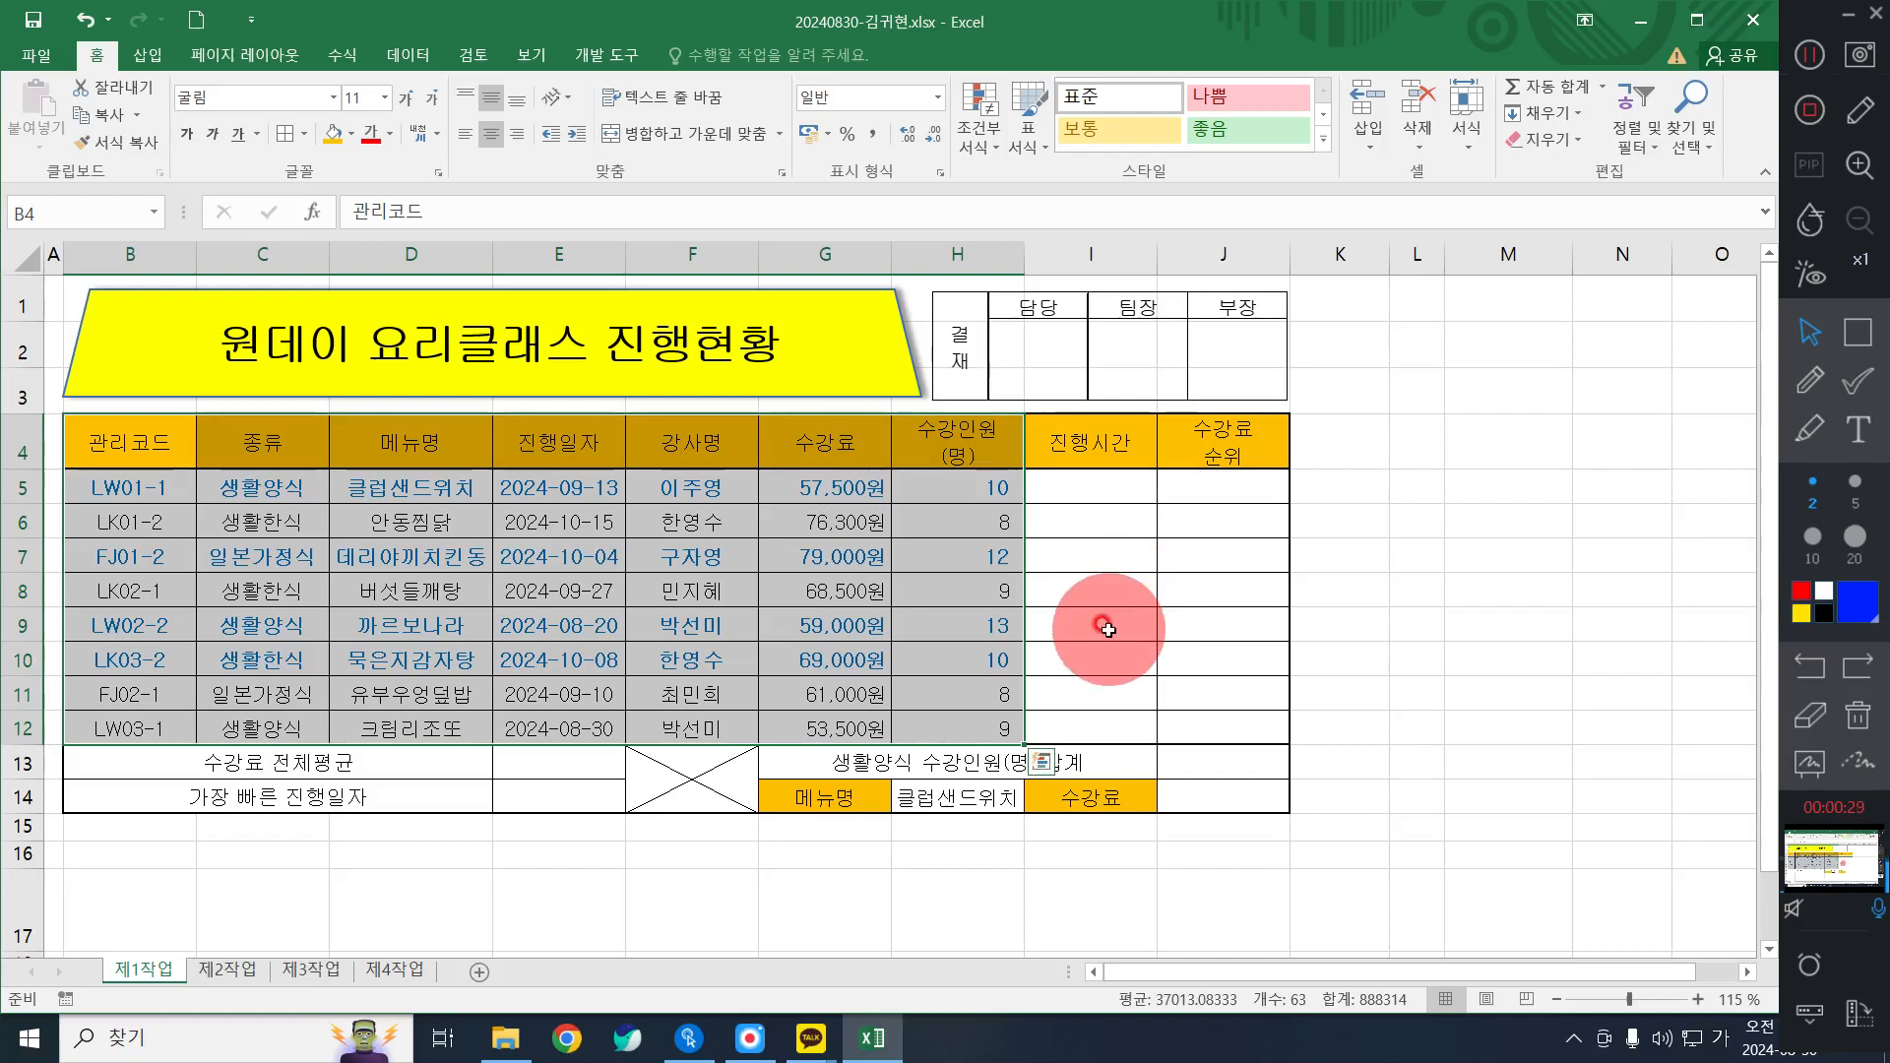
key("ctrl+q")
left_click(1161, 529)
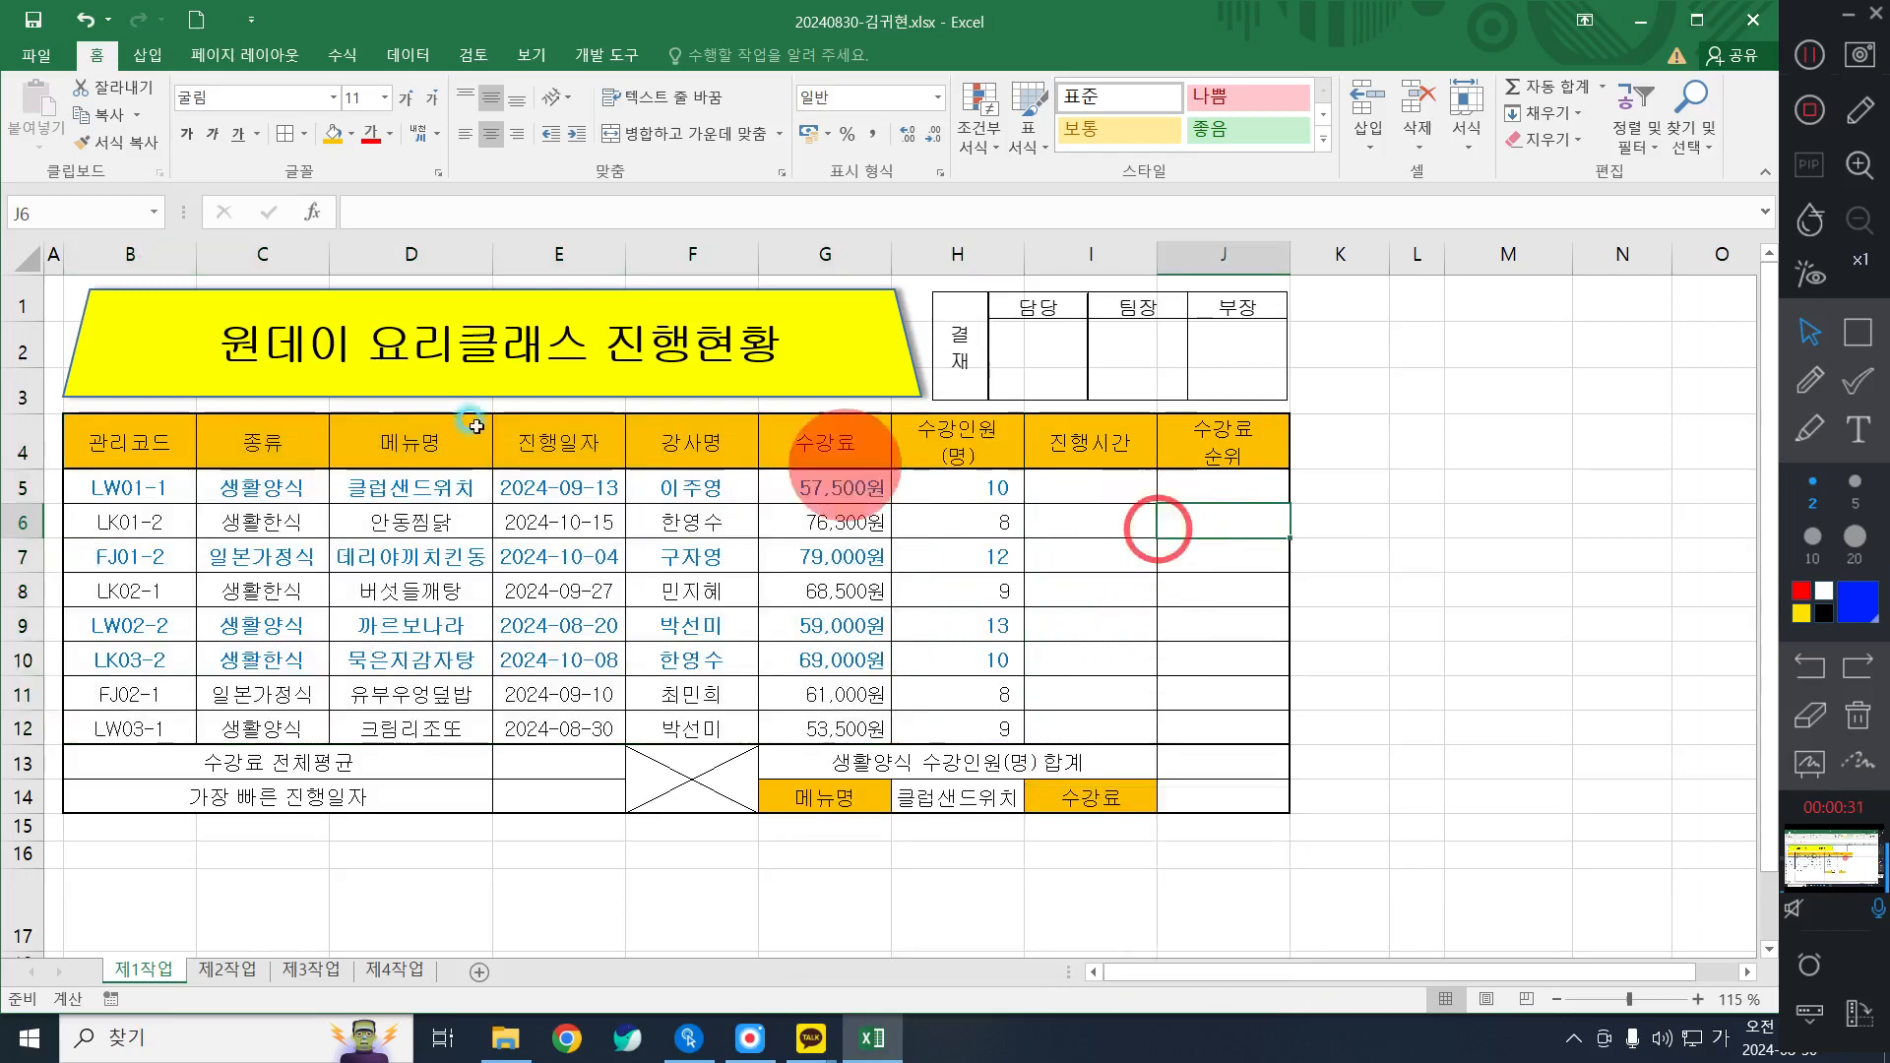
Copy the class table B4:H12 from the 제1작업 sheet and paste it at cell B2 of the 제2작업 sheet.
left_click_drag(148, 438, 927, 731)
key("ctrl+c")
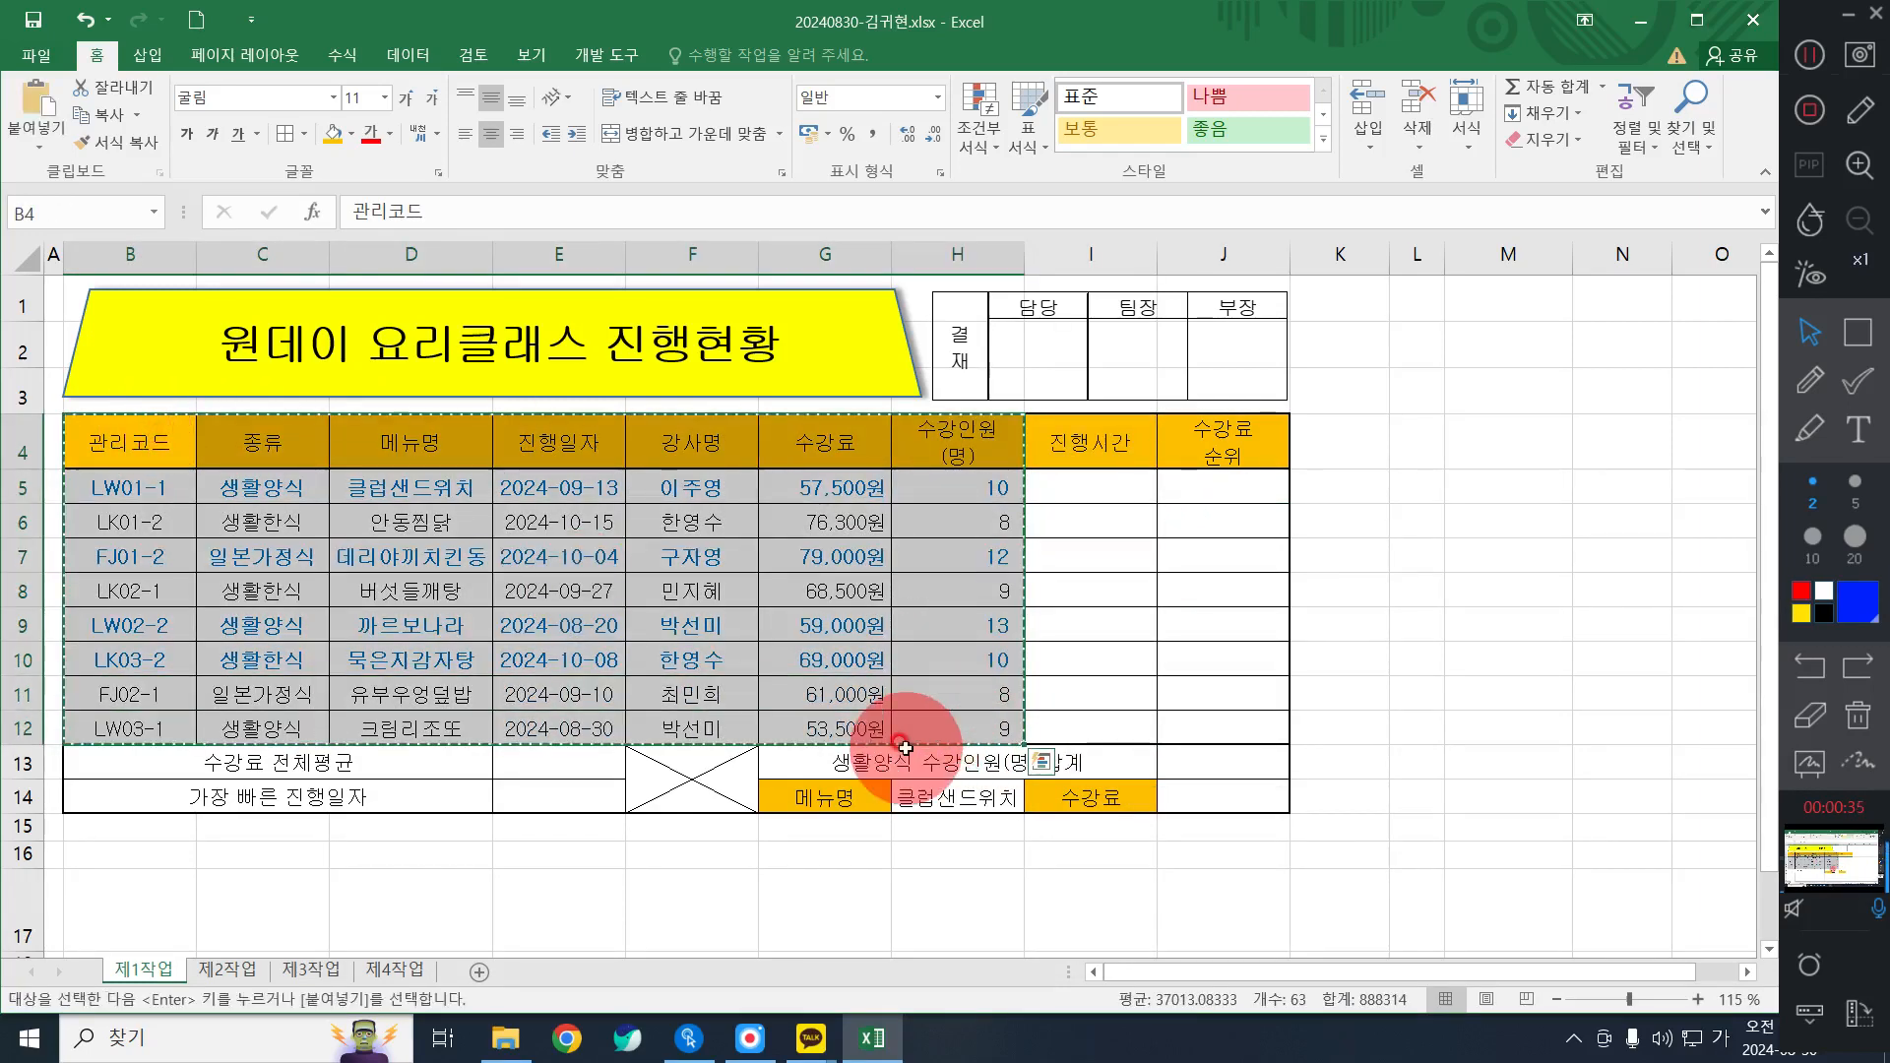
left_click(225, 969)
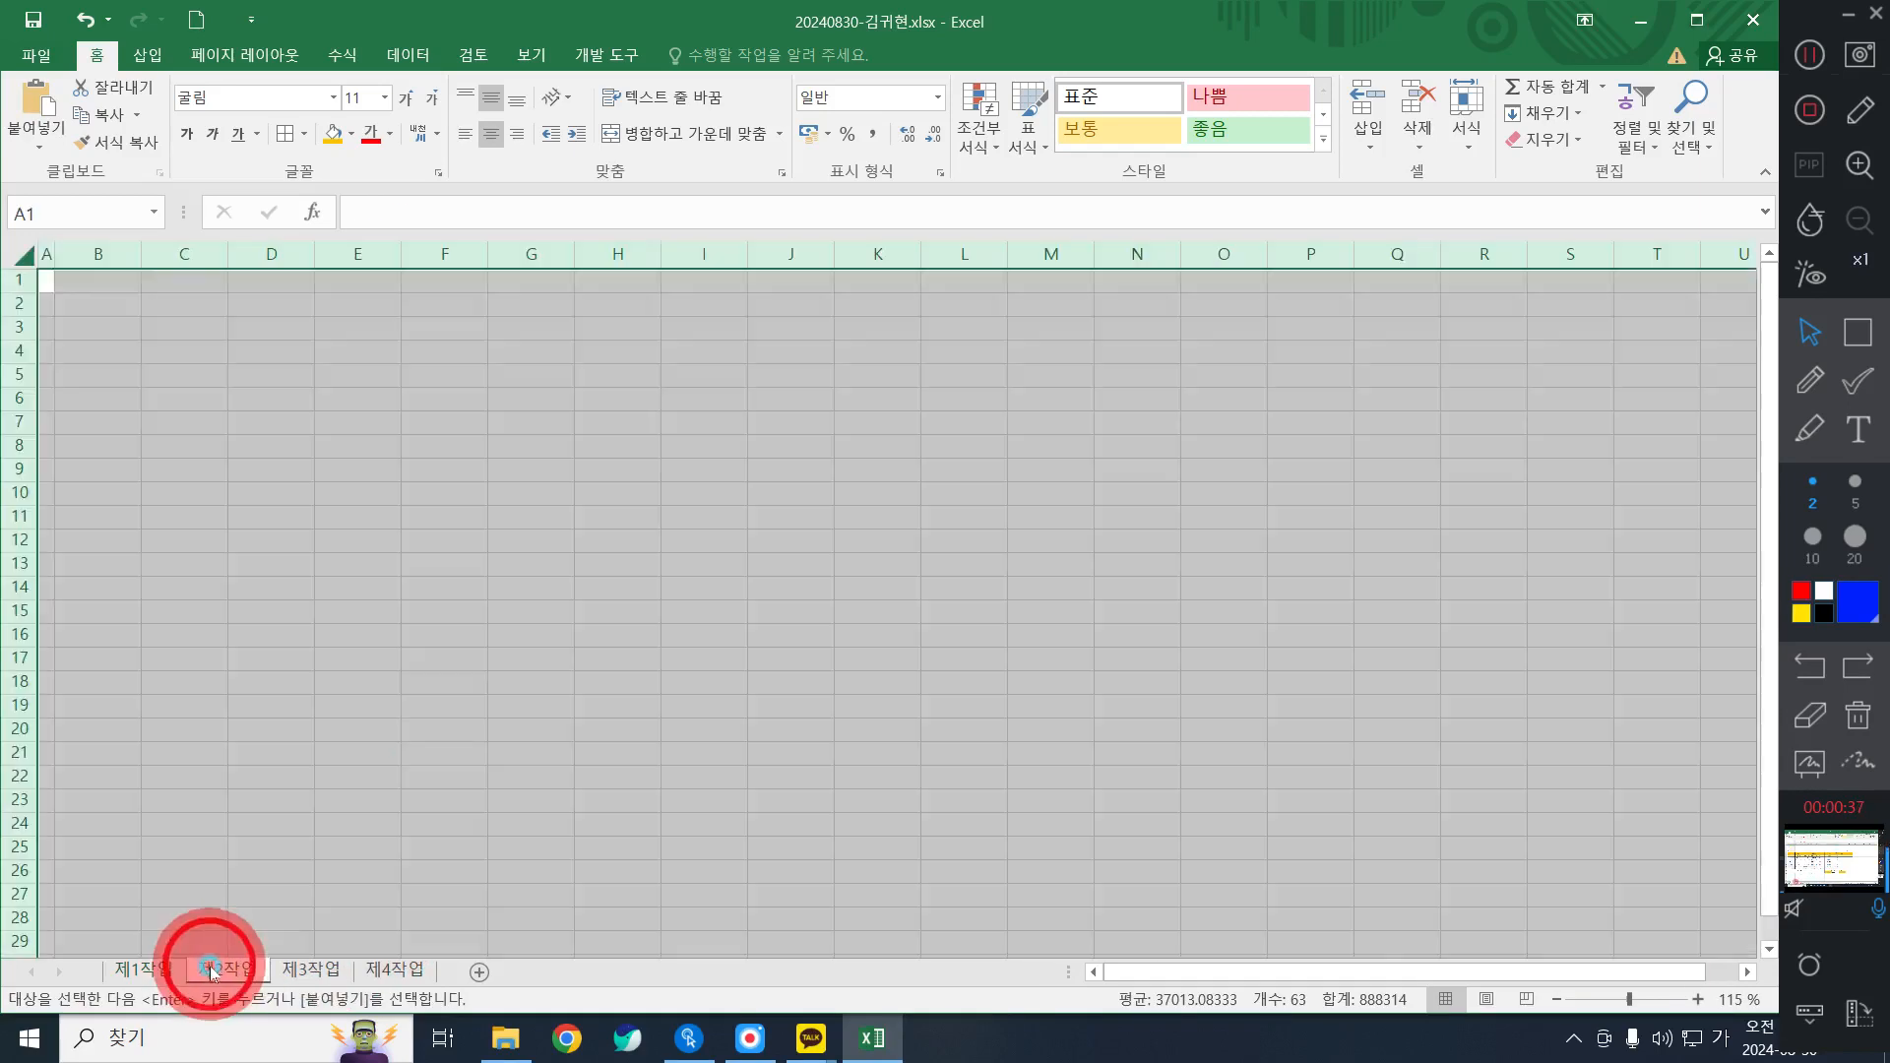
left_click(71, 307)
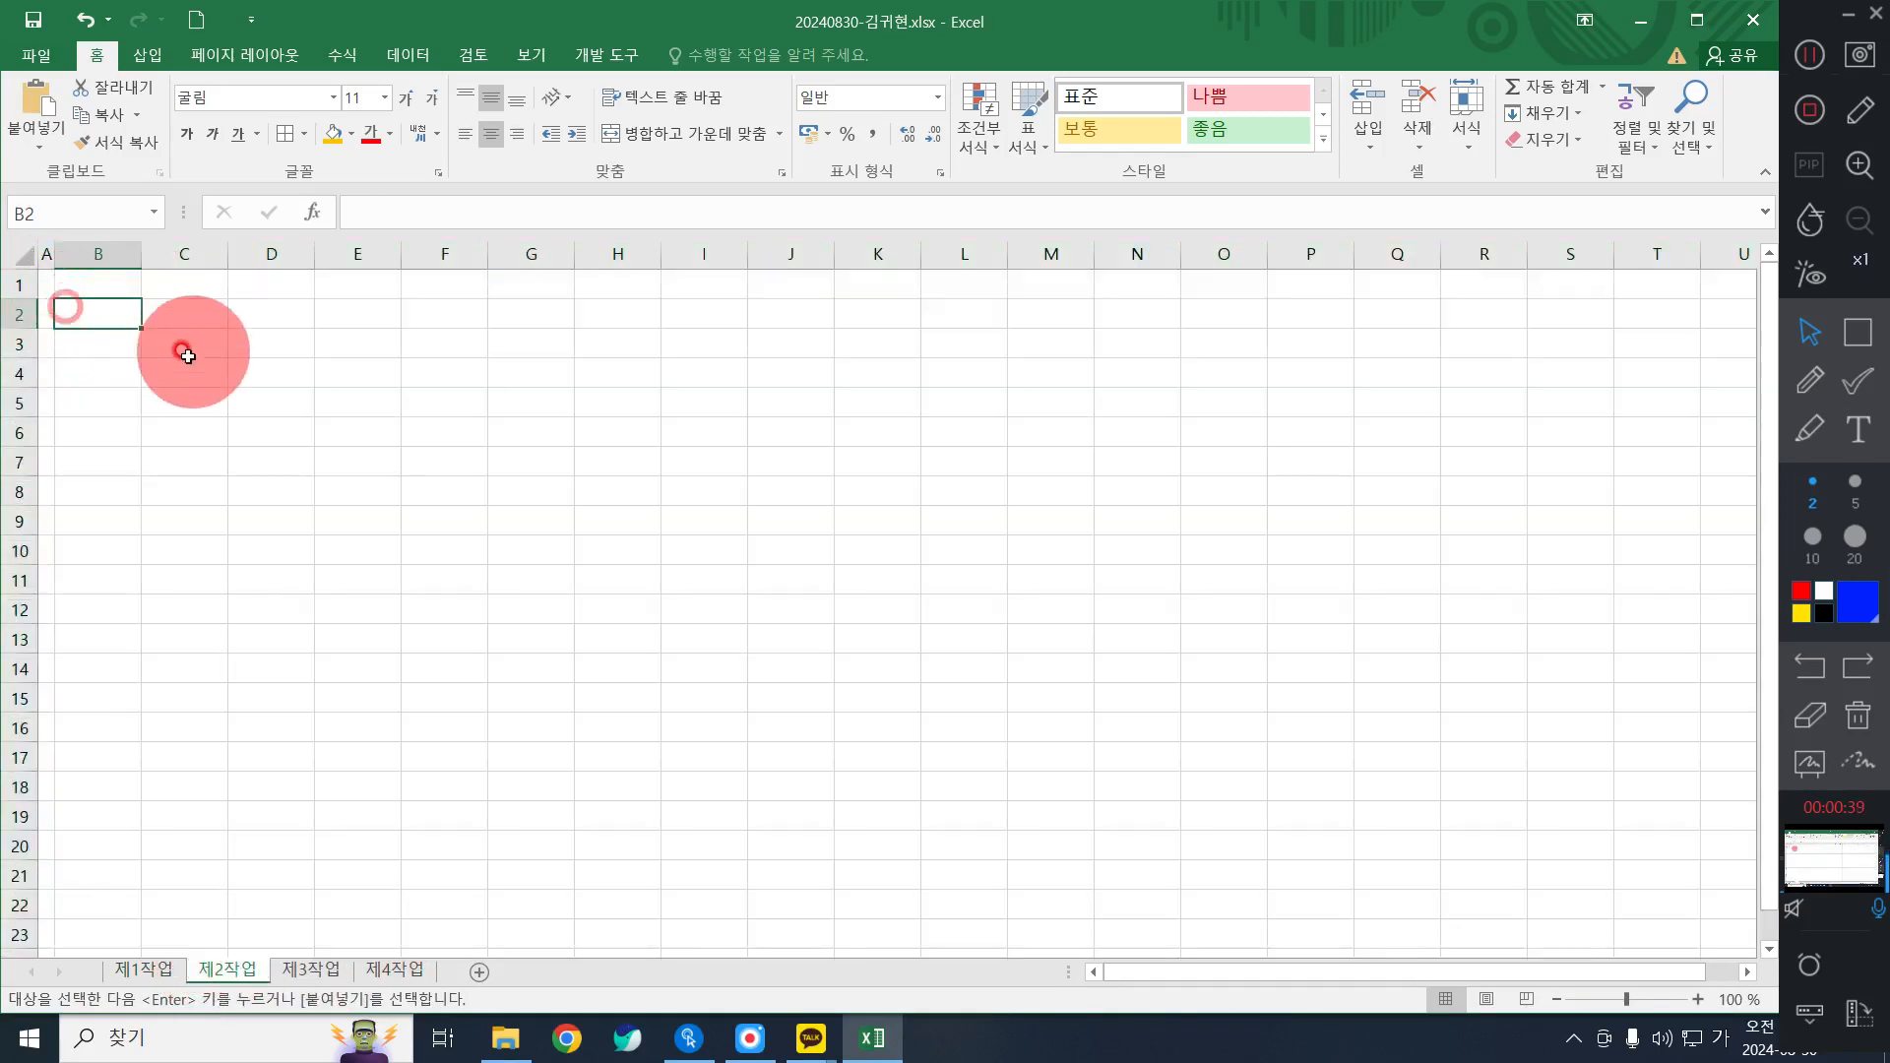
key("ctrl+z")
left_click(118, 307)
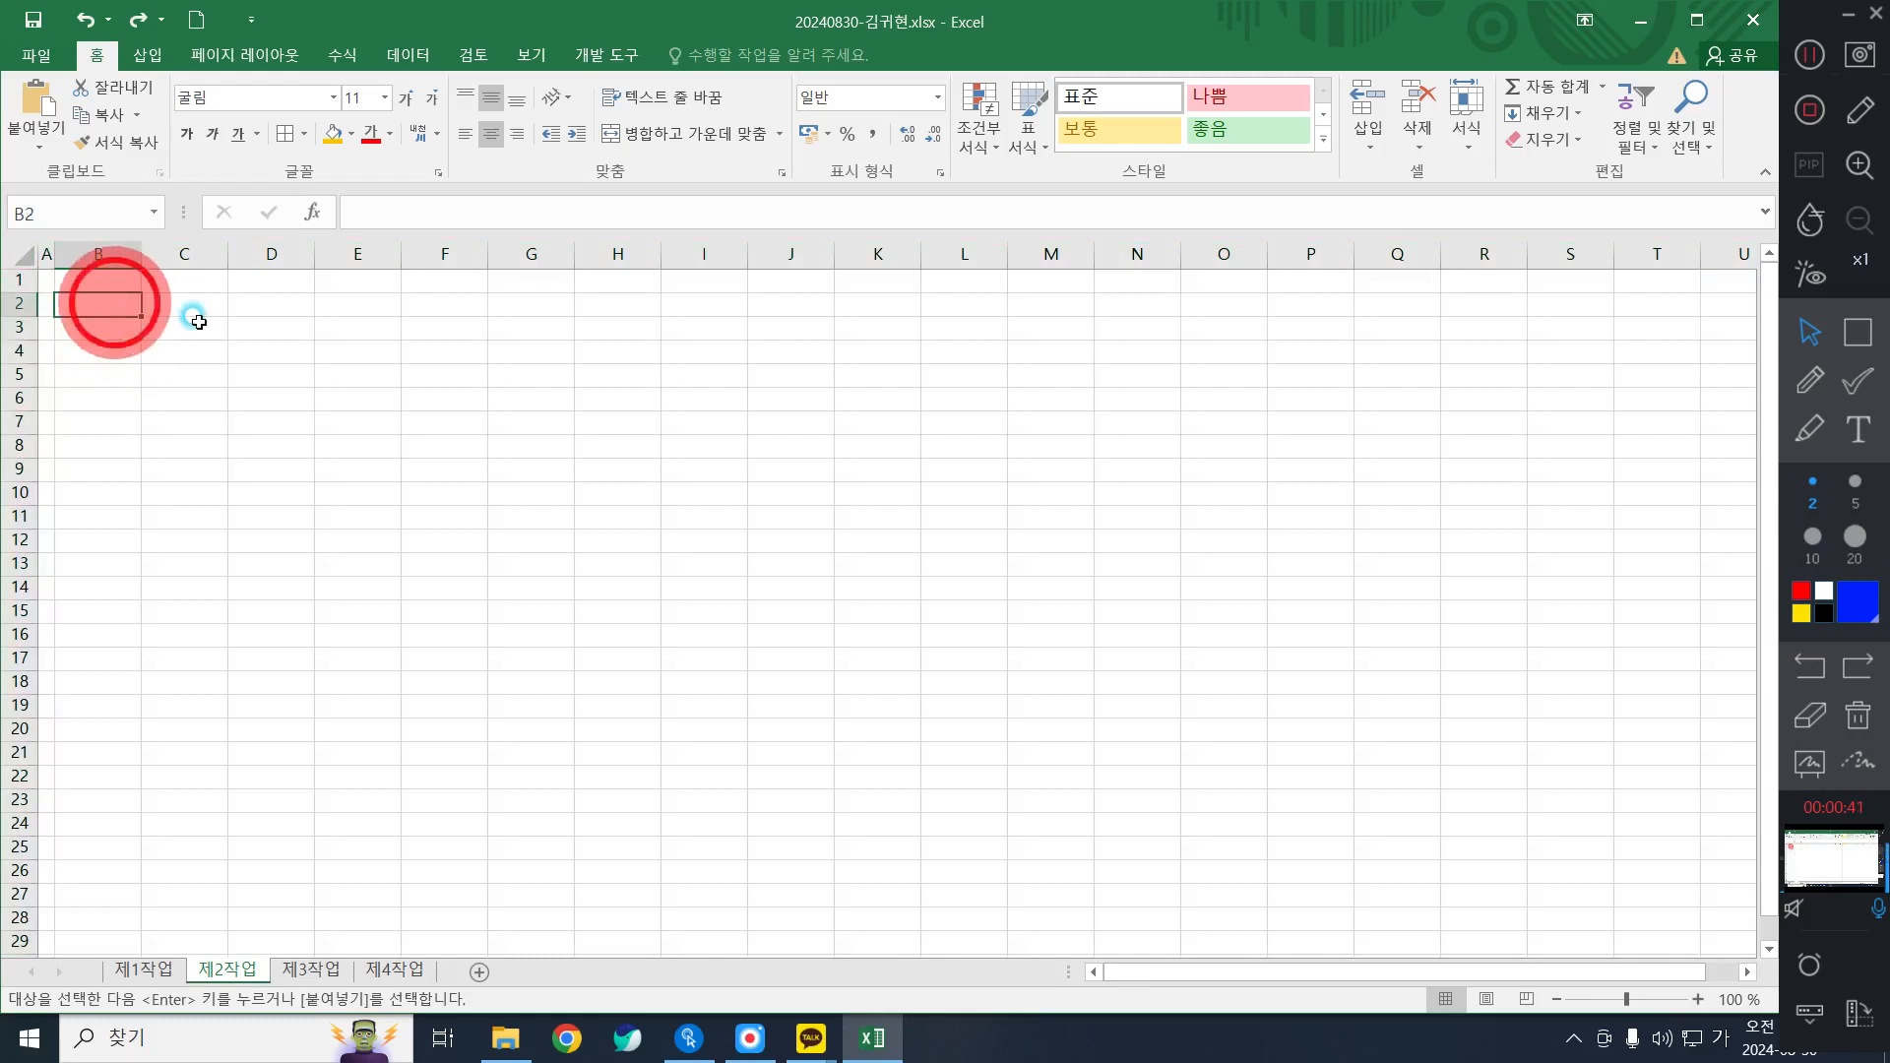
key("ctrl+v")
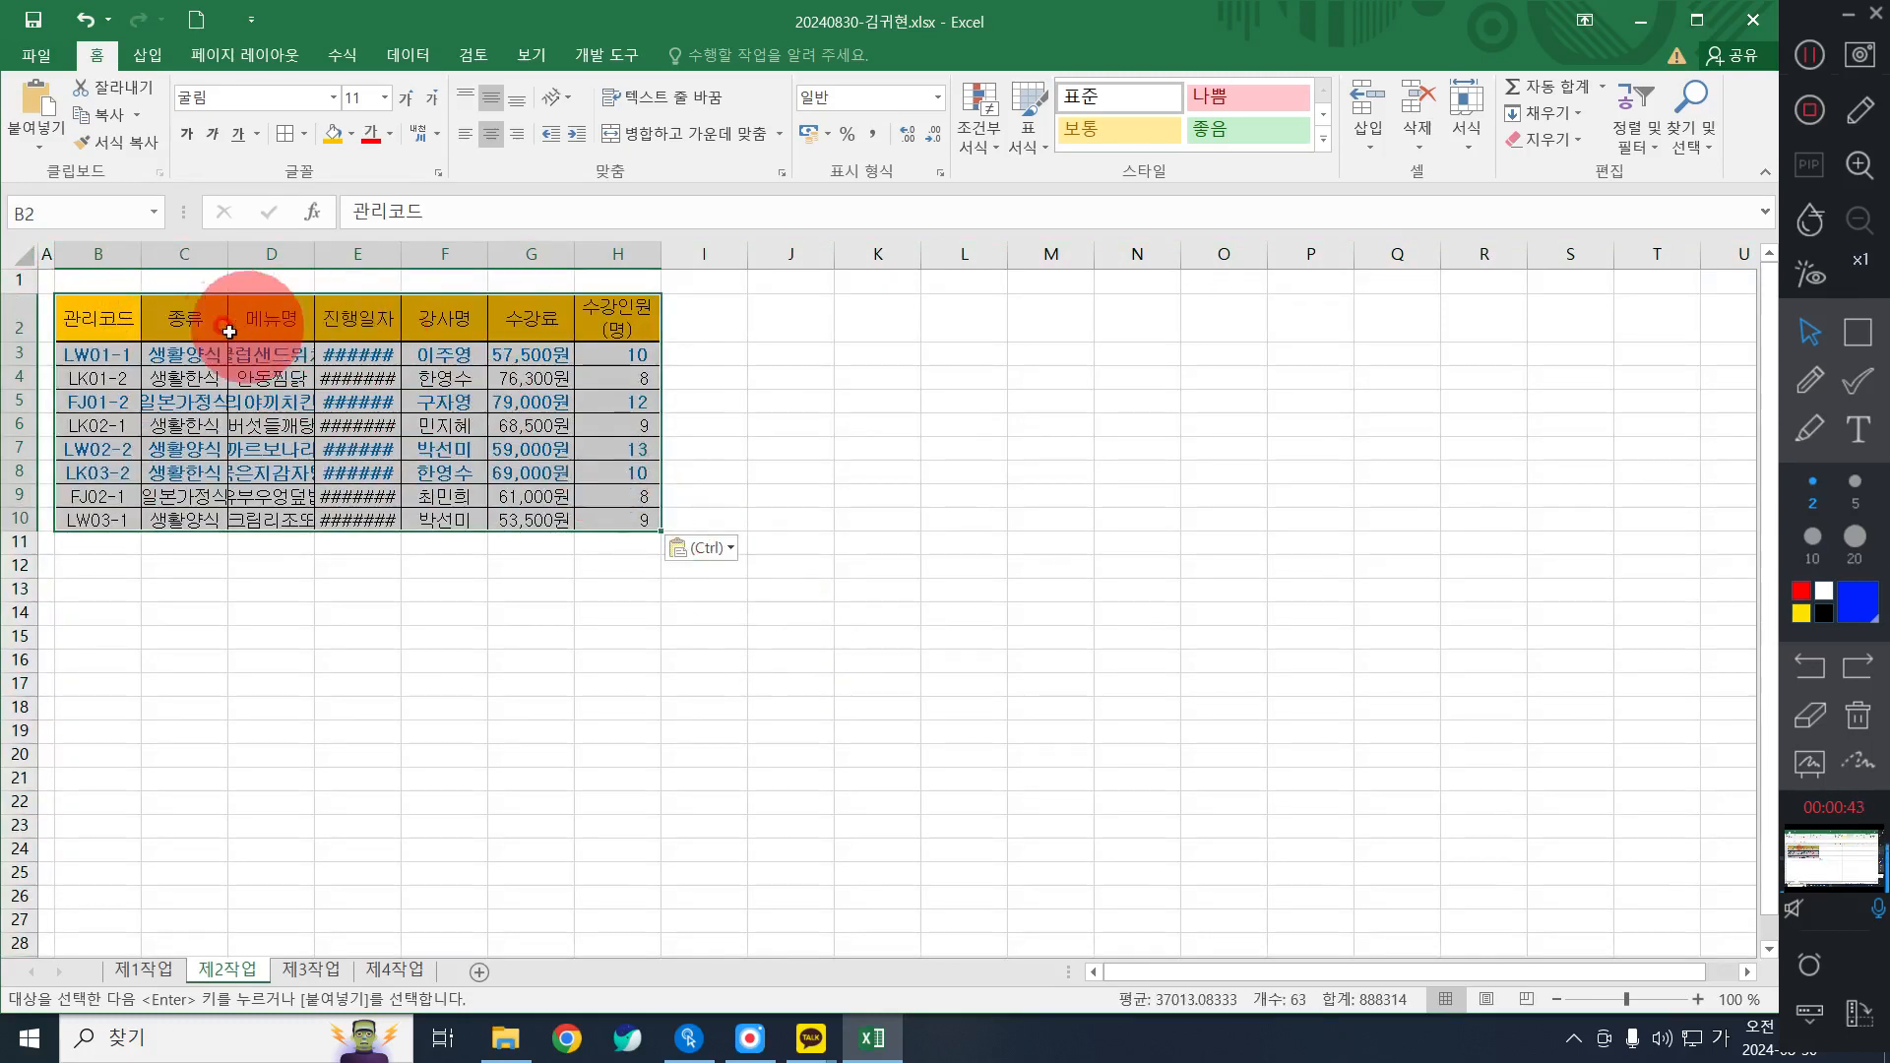
Apply the source table's column widths to the pasted table with Paste Special's 열 너비 option.
right_click(117, 313)
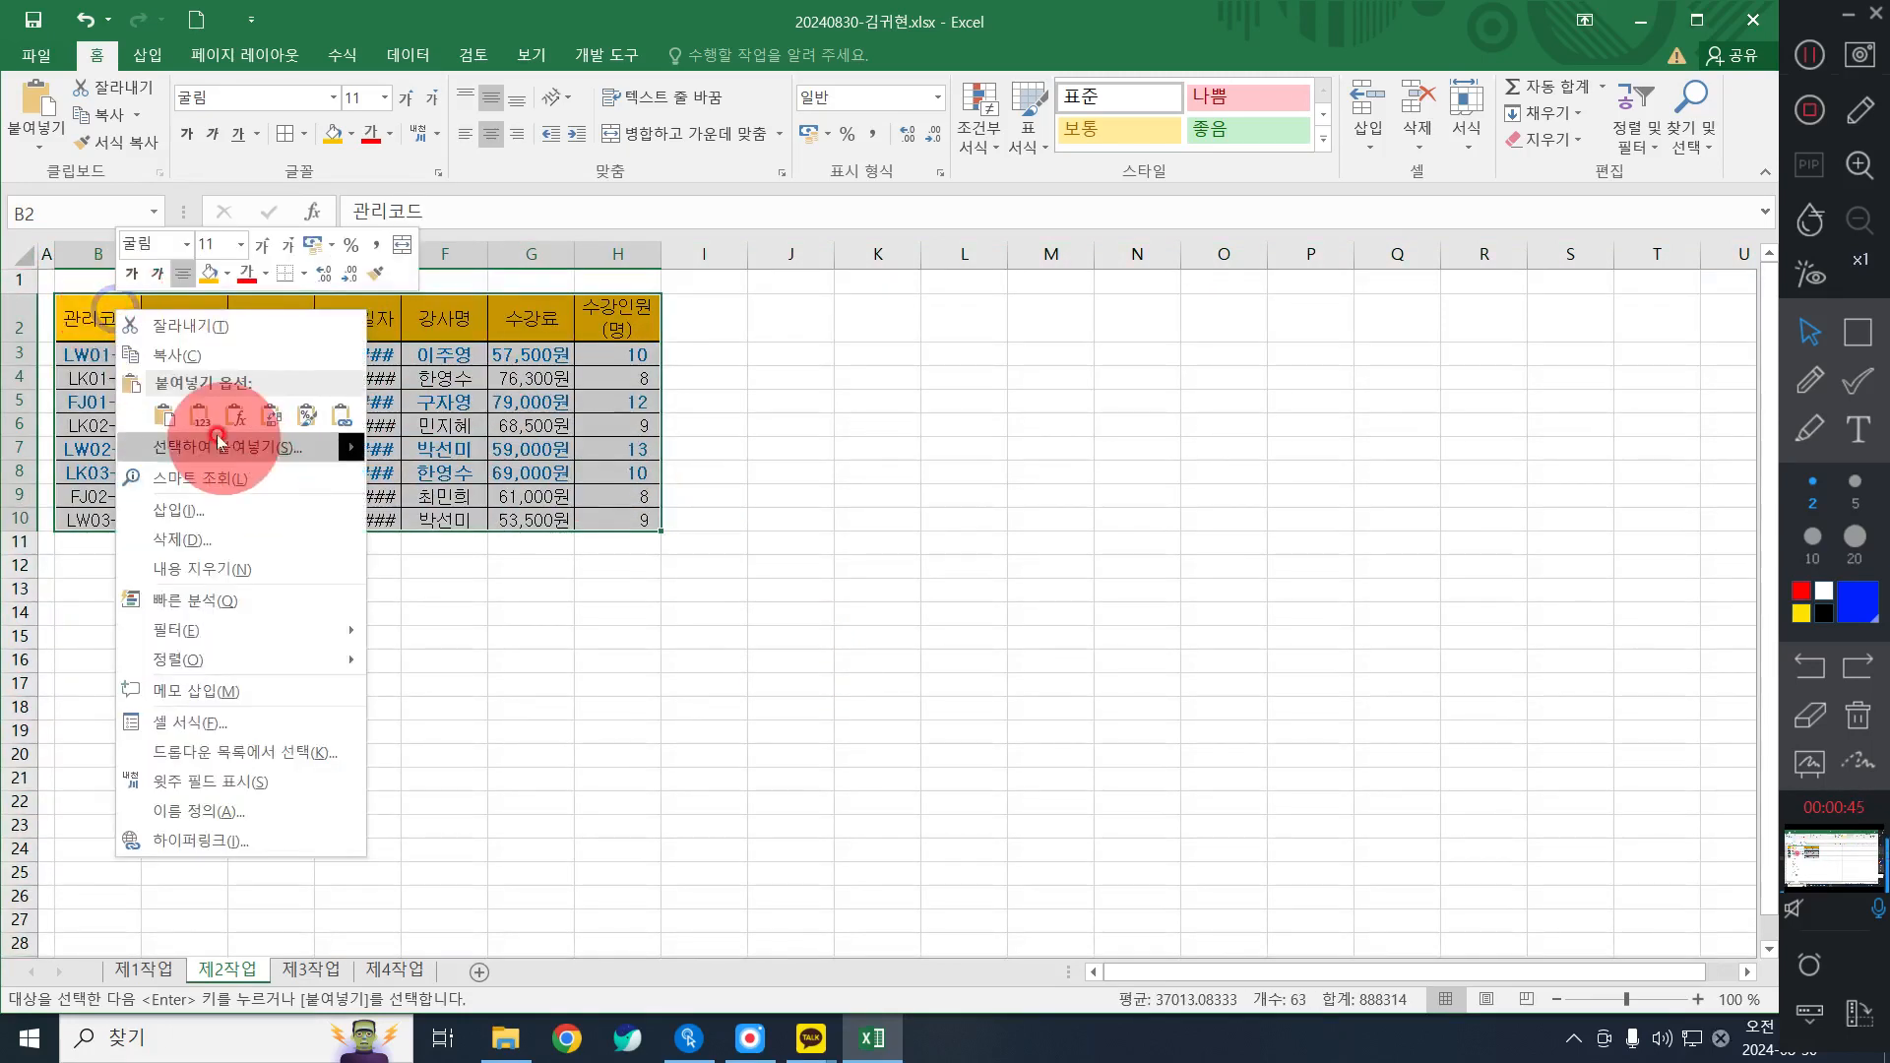
mouse_move(214, 441)
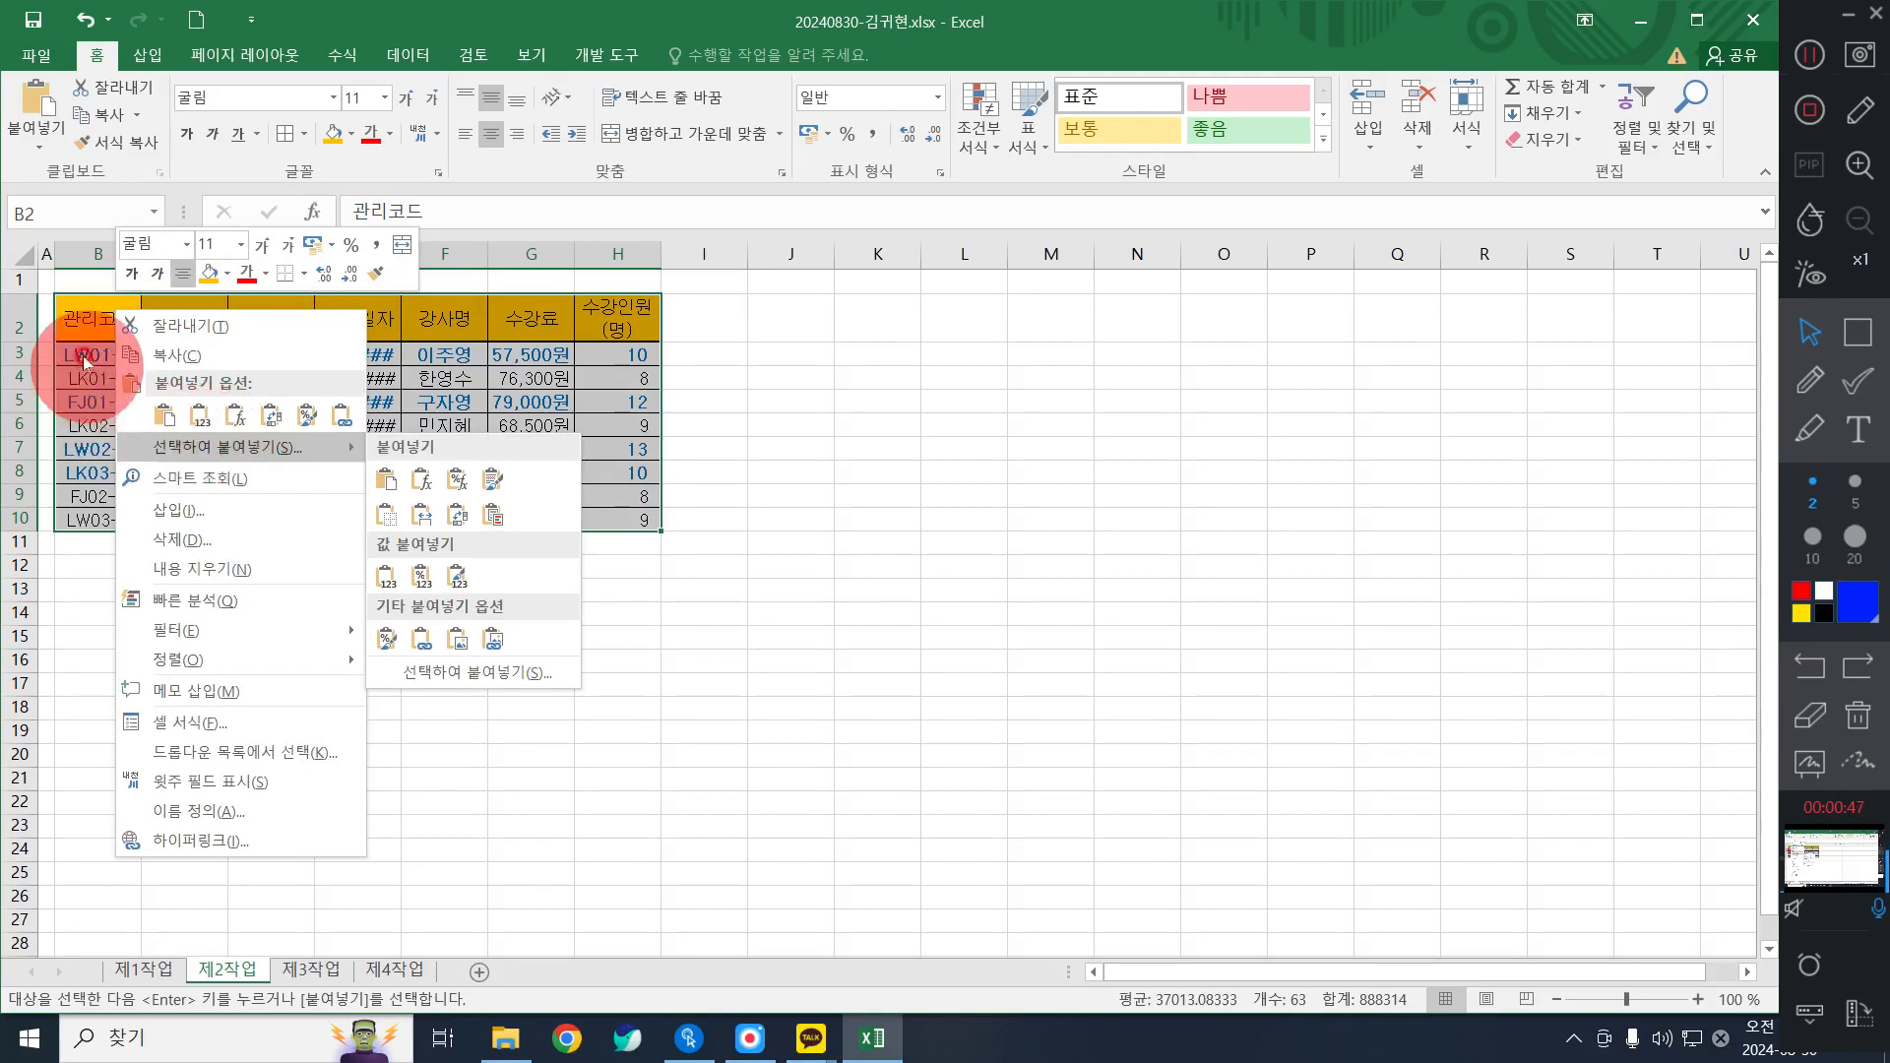
right_click(83, 317)
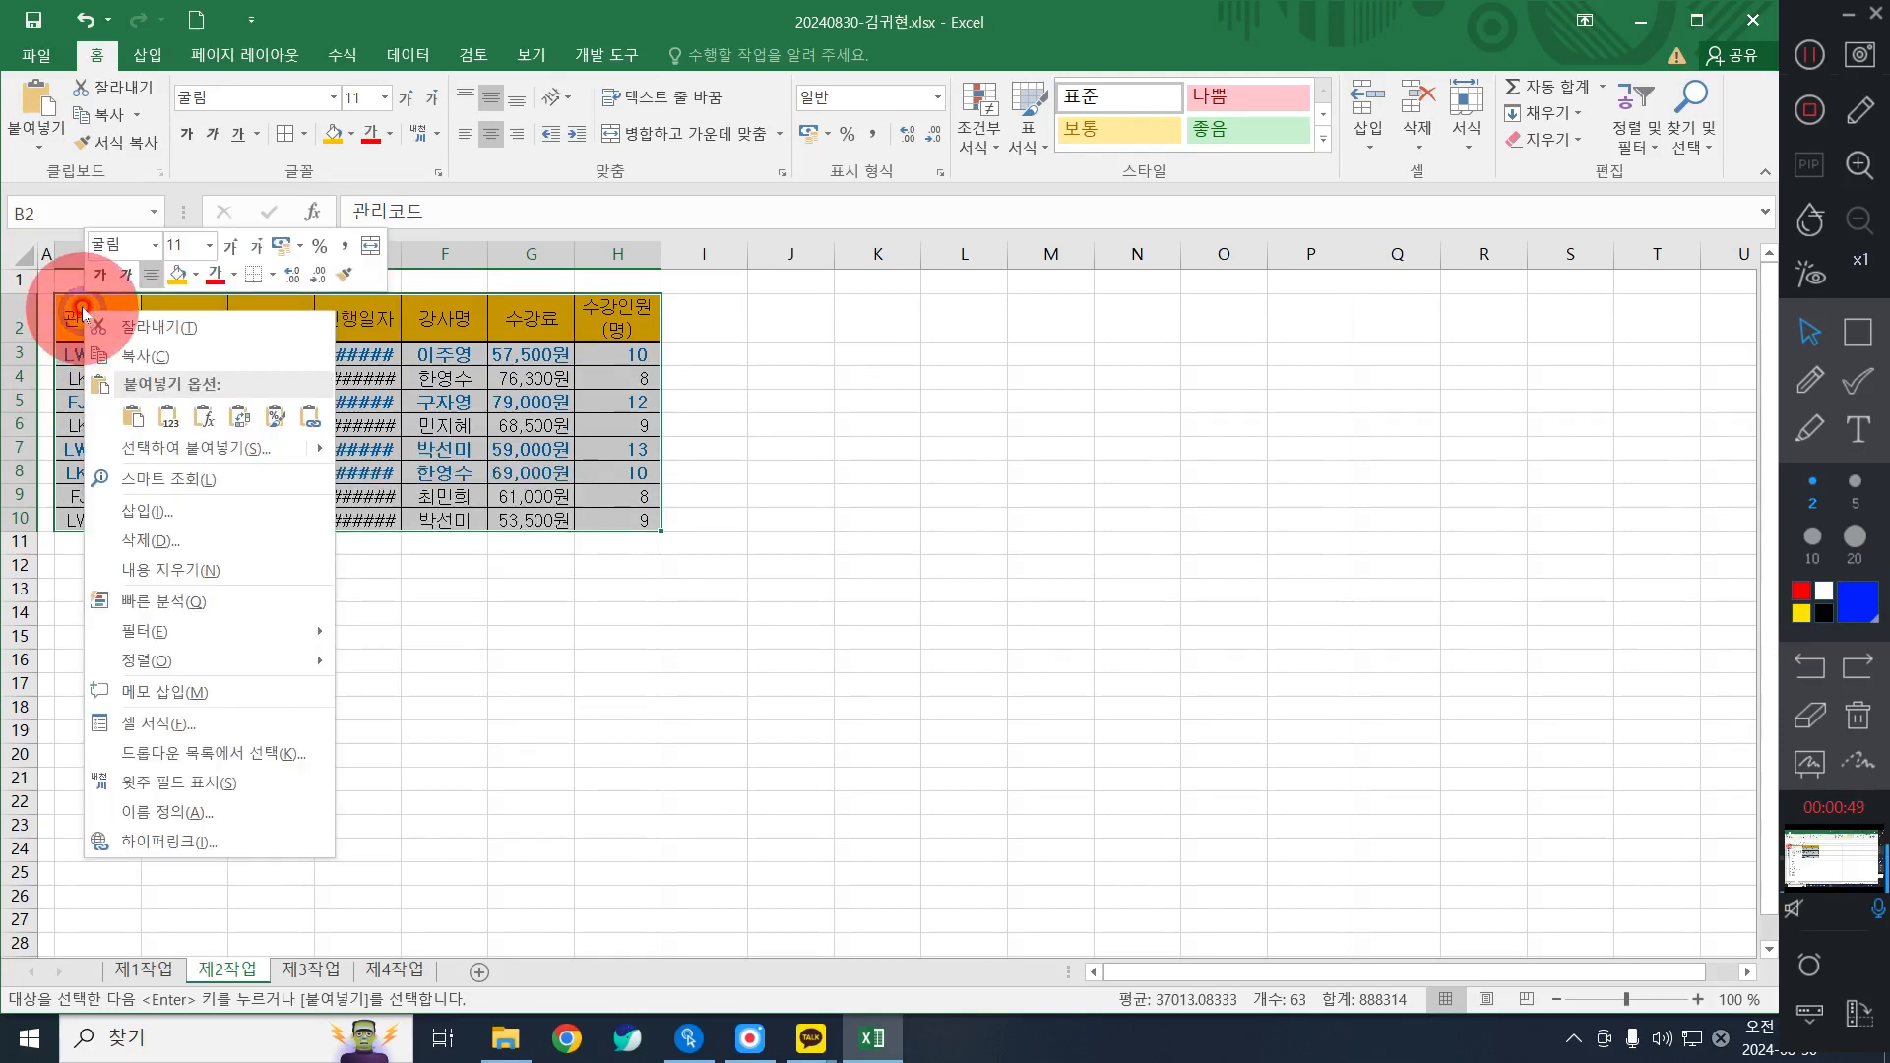
left_click(219, 446)
left_click(275, 323)
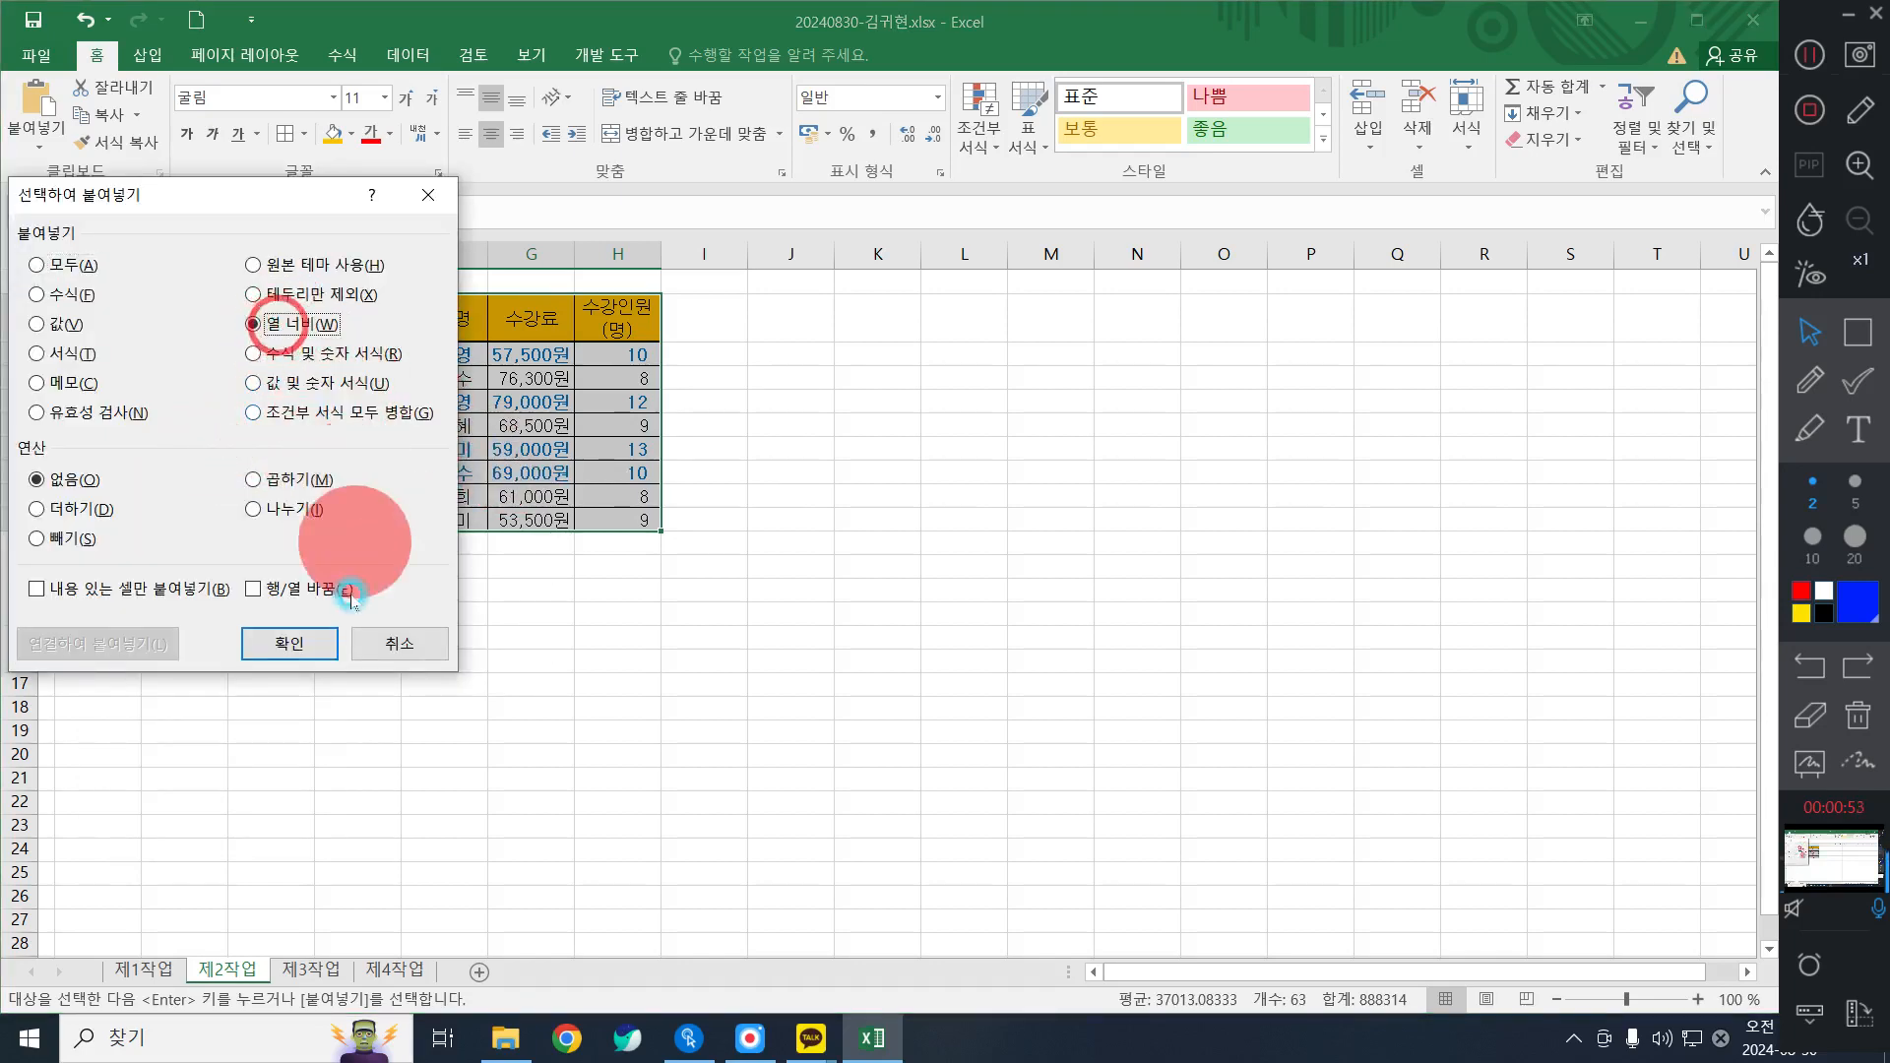
left_click(325, 645)
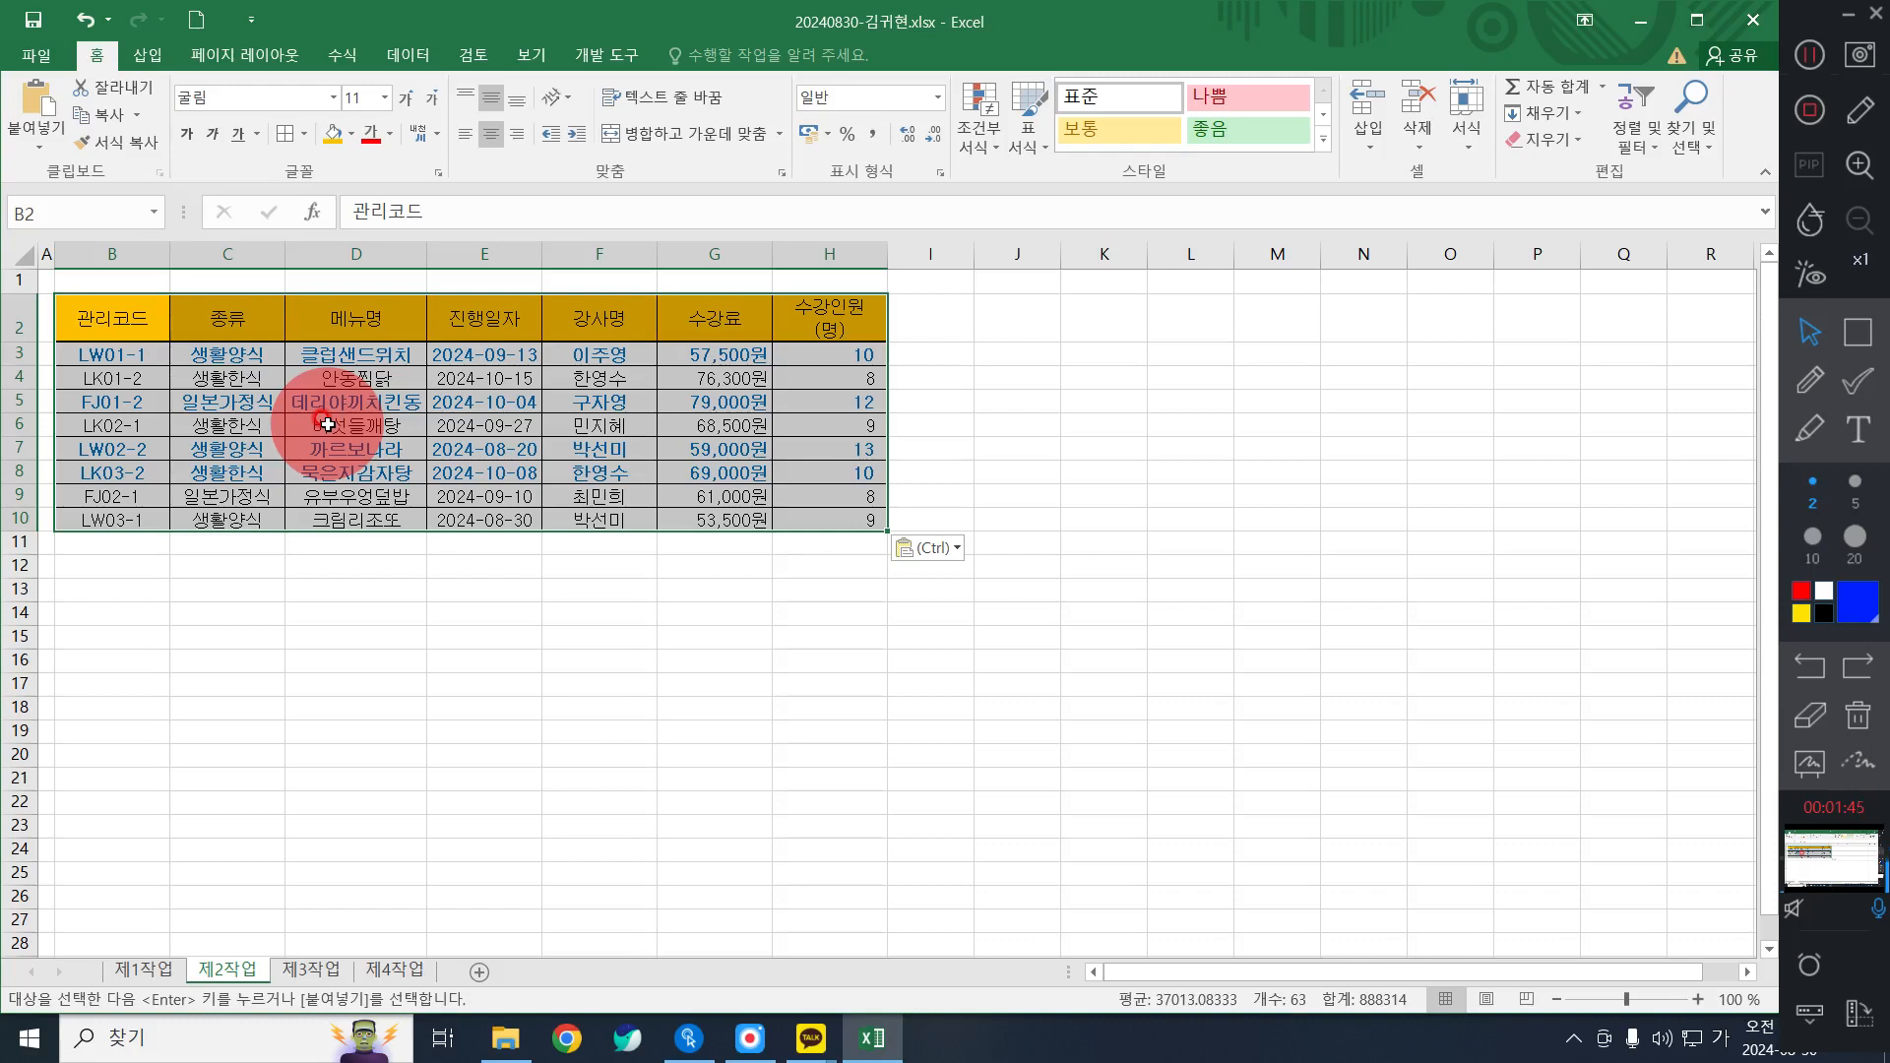
Copy the 종류 and 수강인원(명) headers and paste them at B14 as the filter criteria headings.
left_click(213, 311)
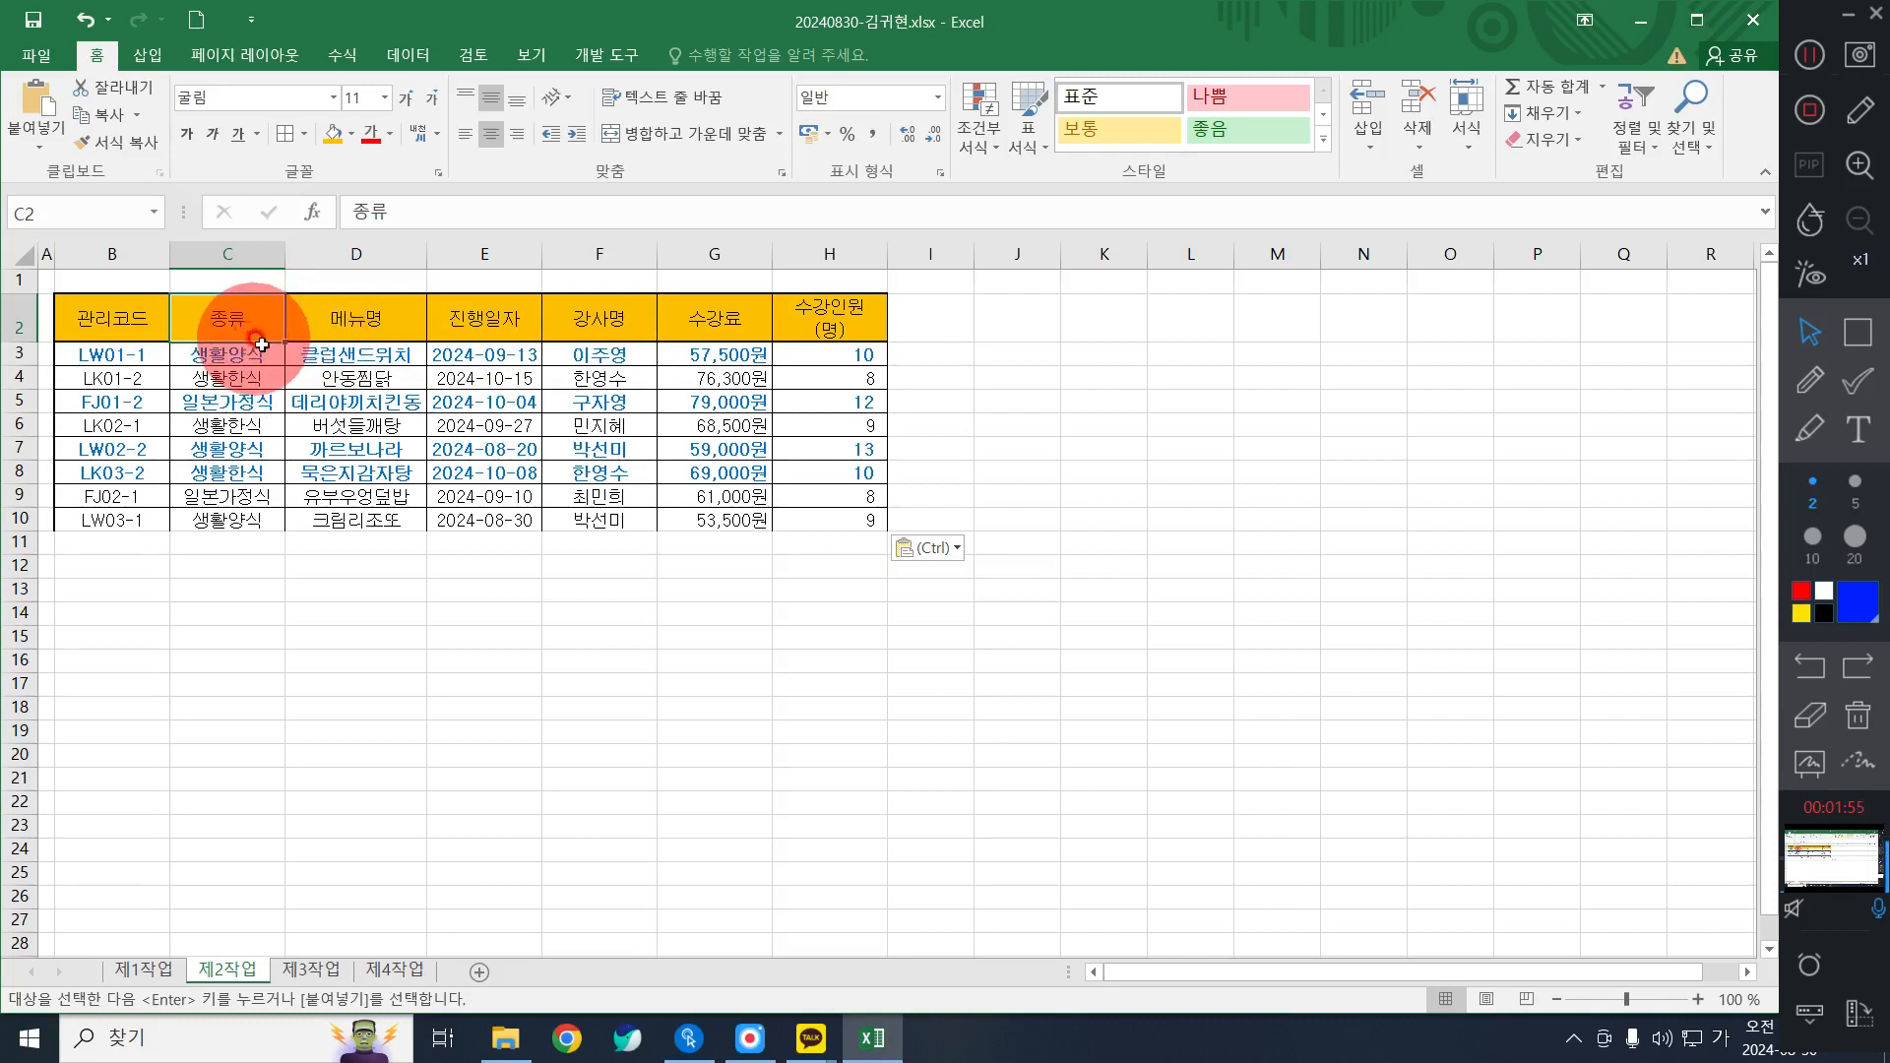
left_click(856, 320, "ctrl")
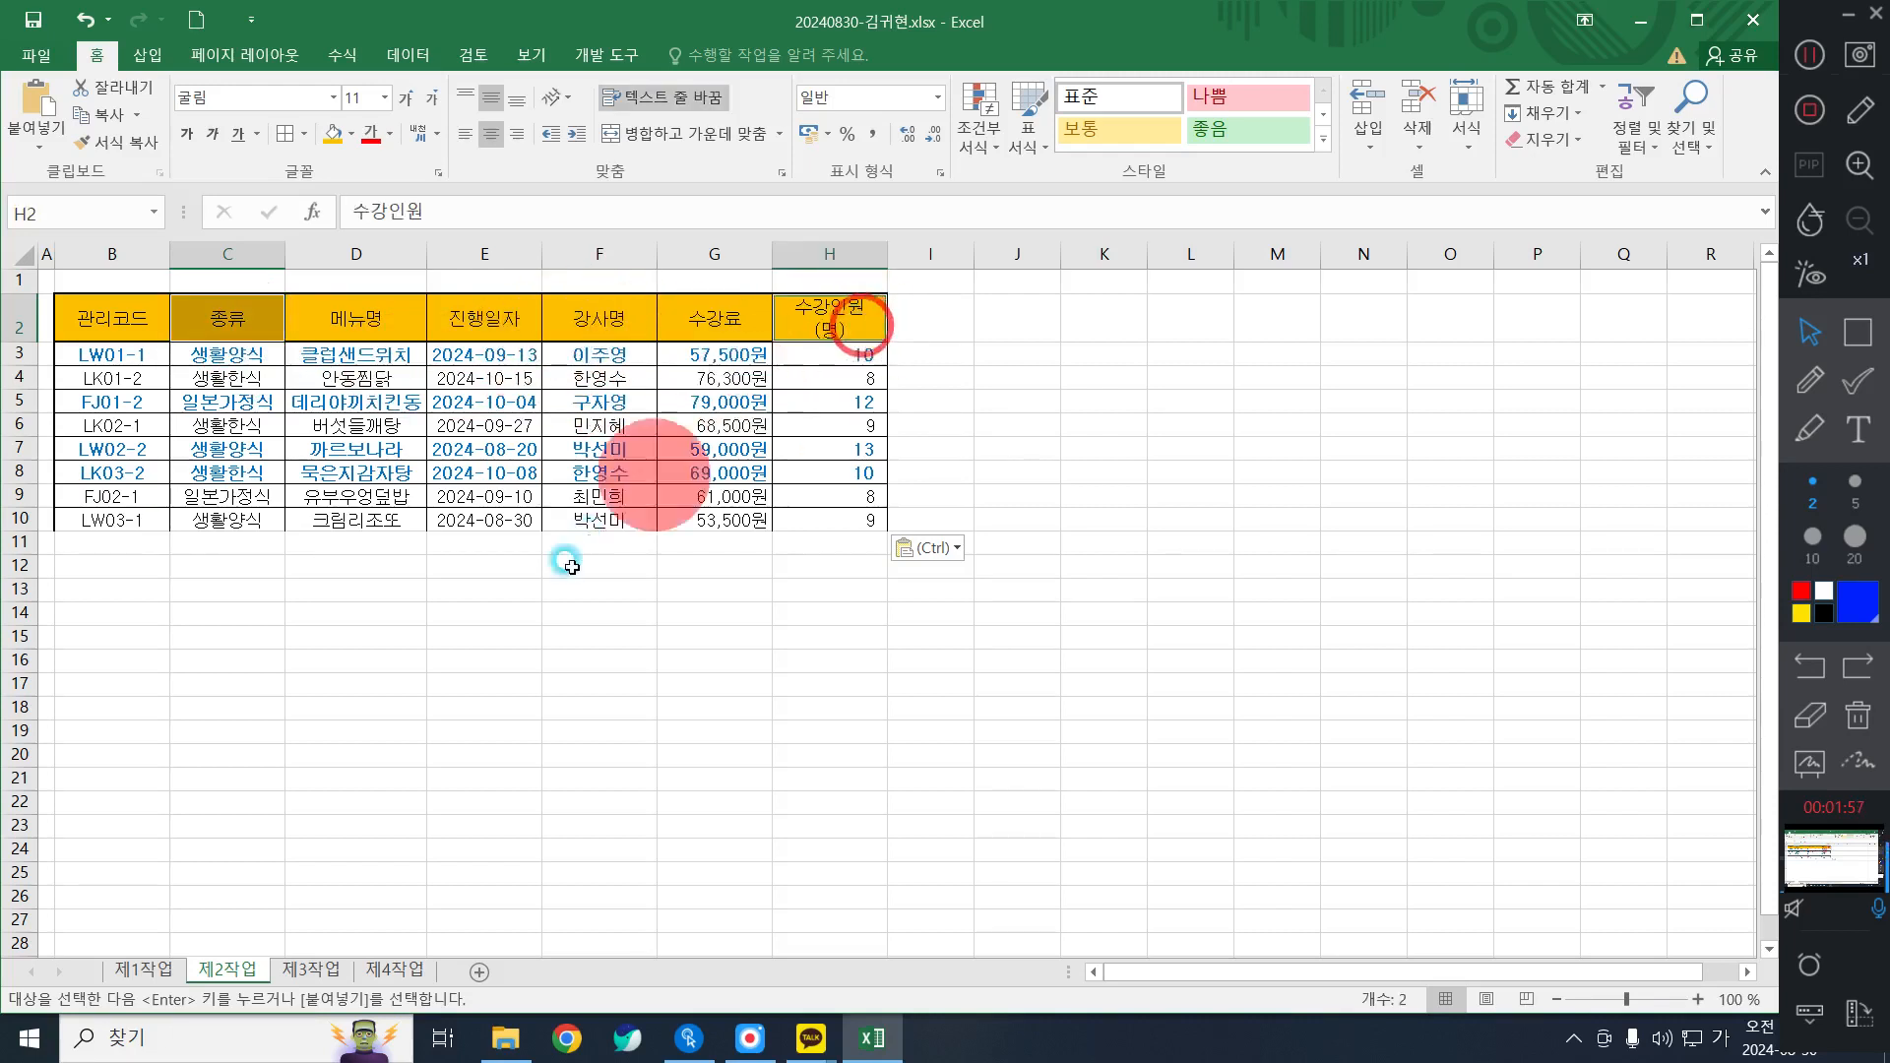
left_click(241, 315)
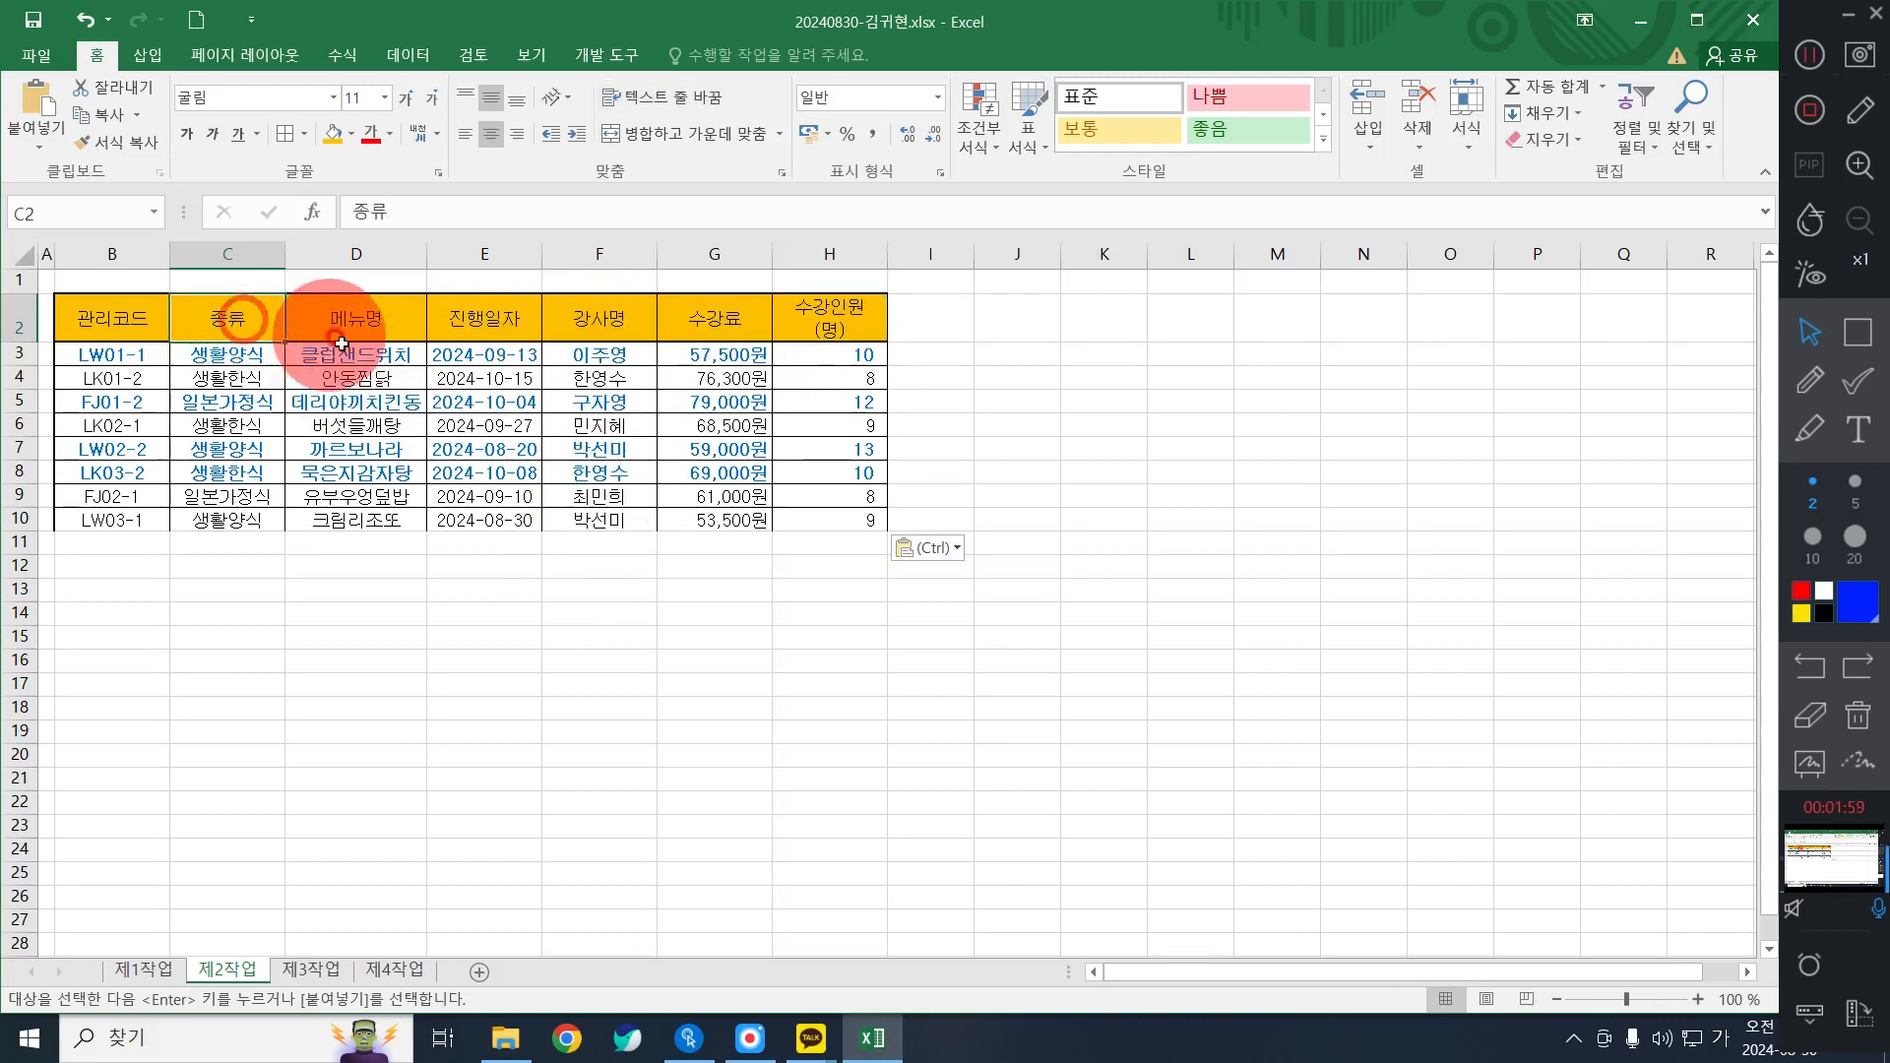
left_click(852, 317, "ctrl")
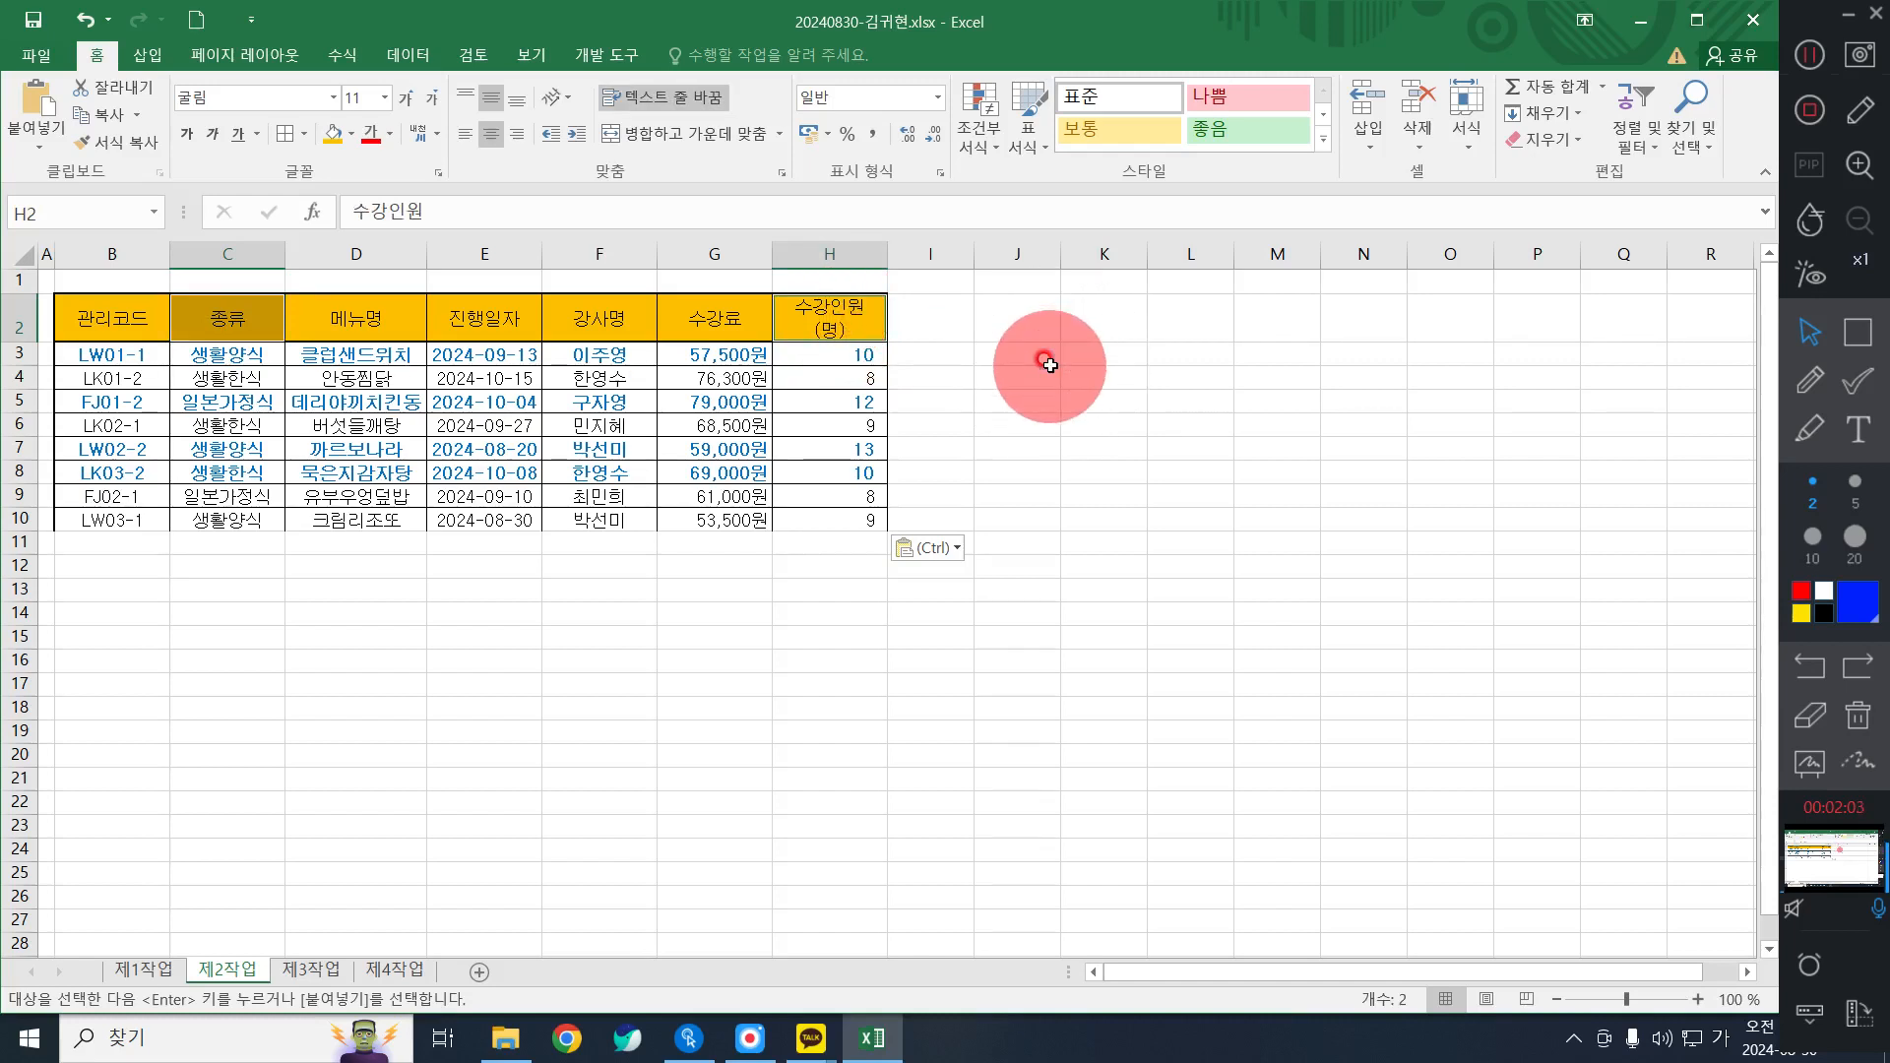
key("ctrl+c")
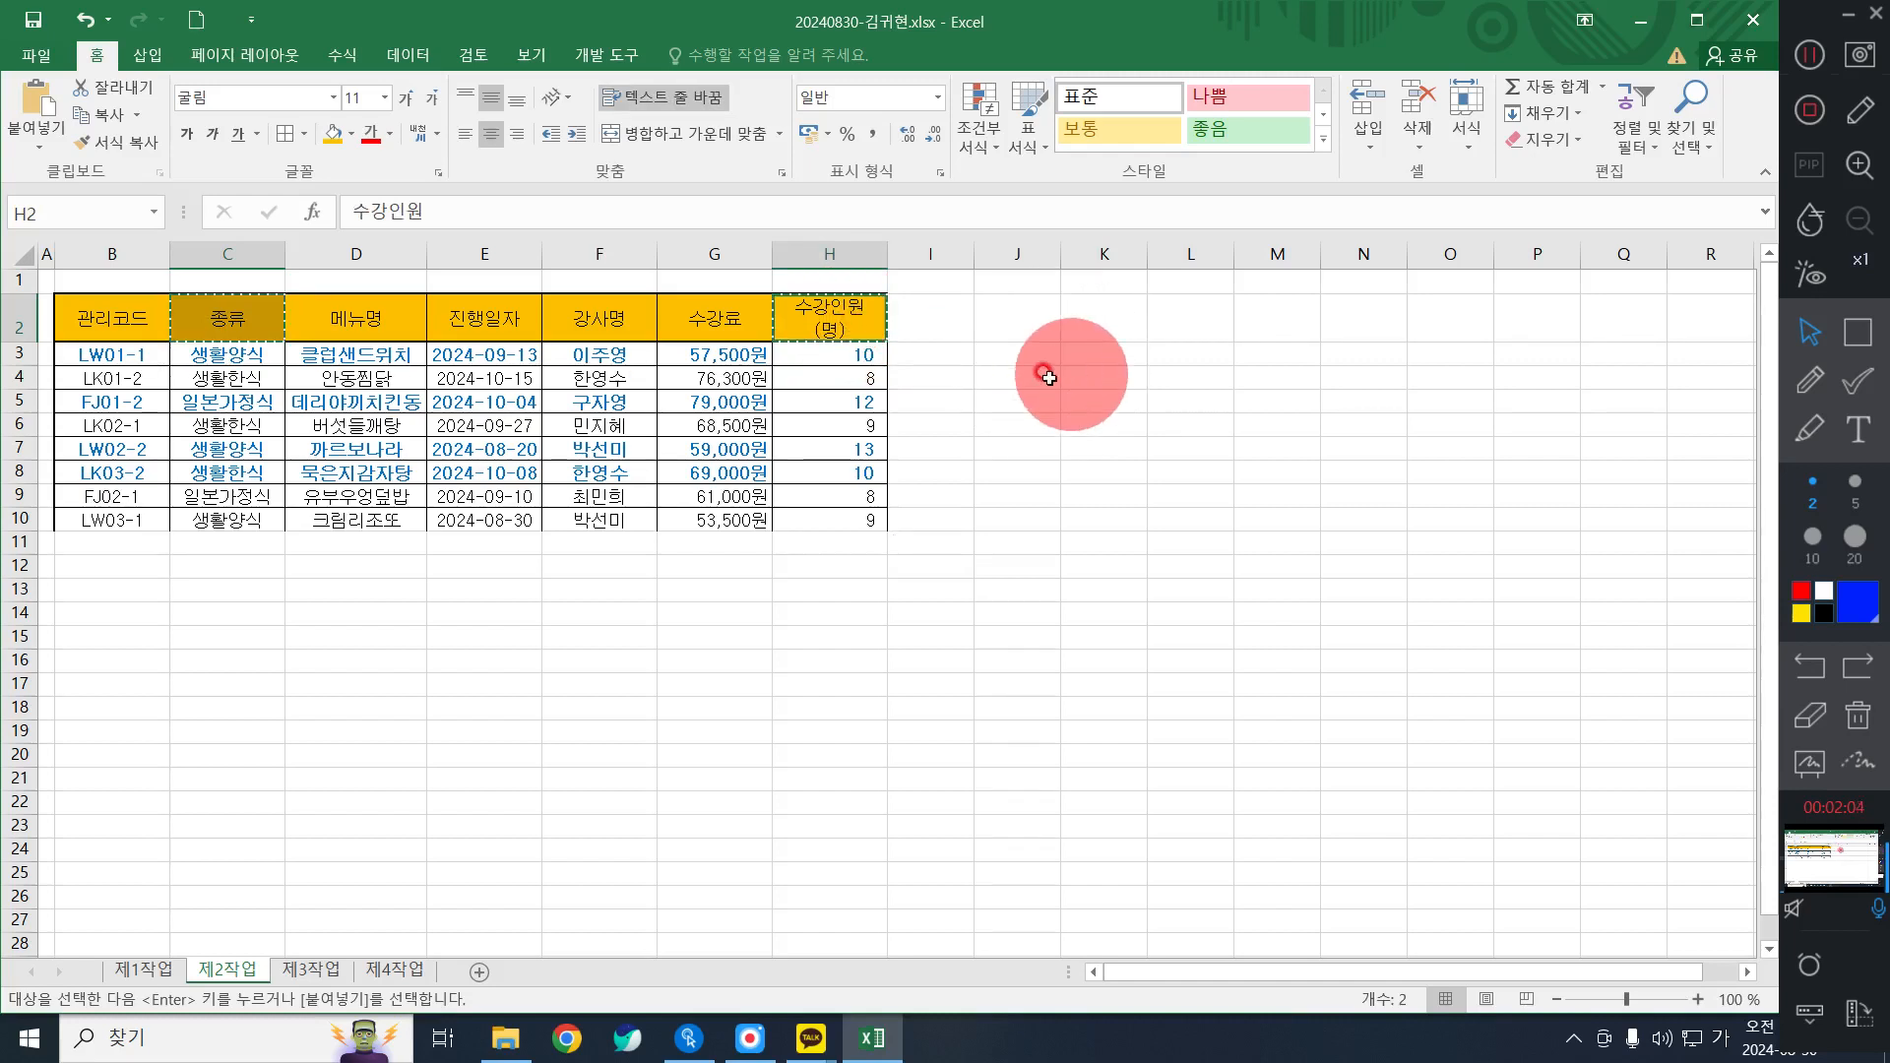
left_click(113, 612)
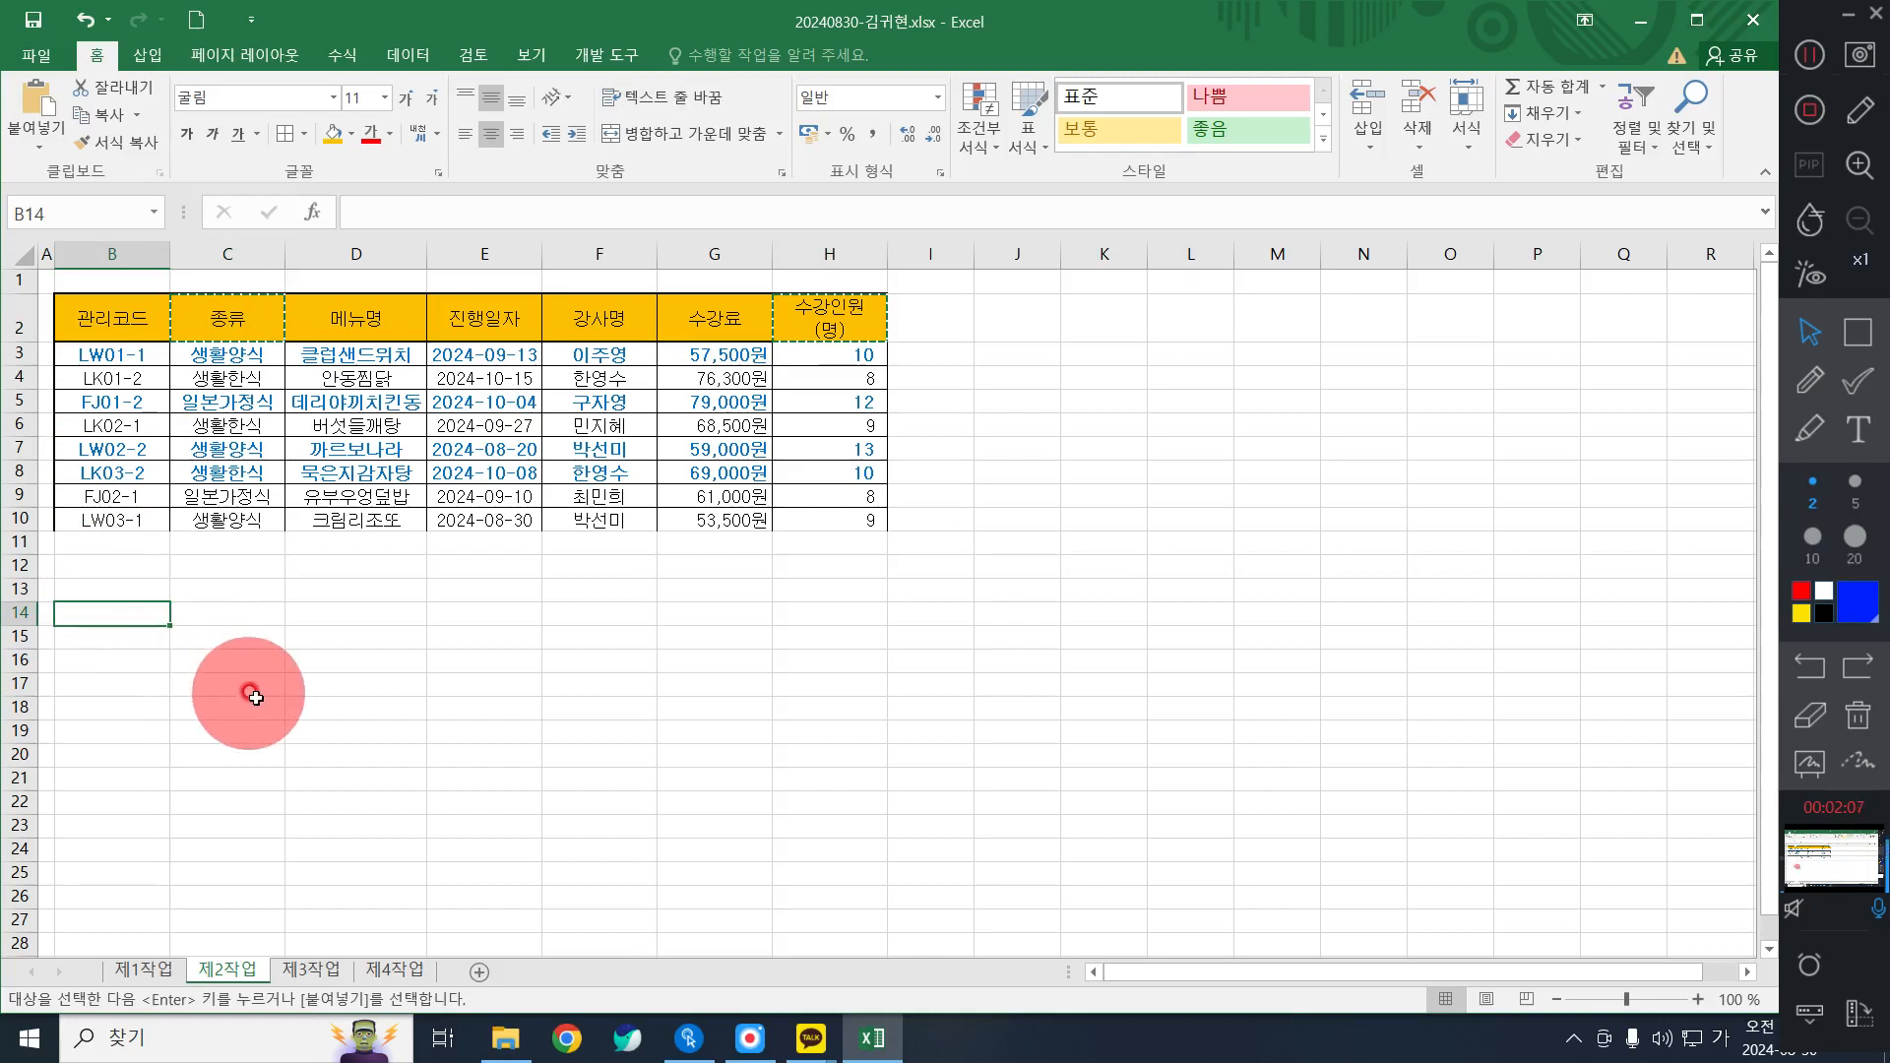
key("ctrl+v")
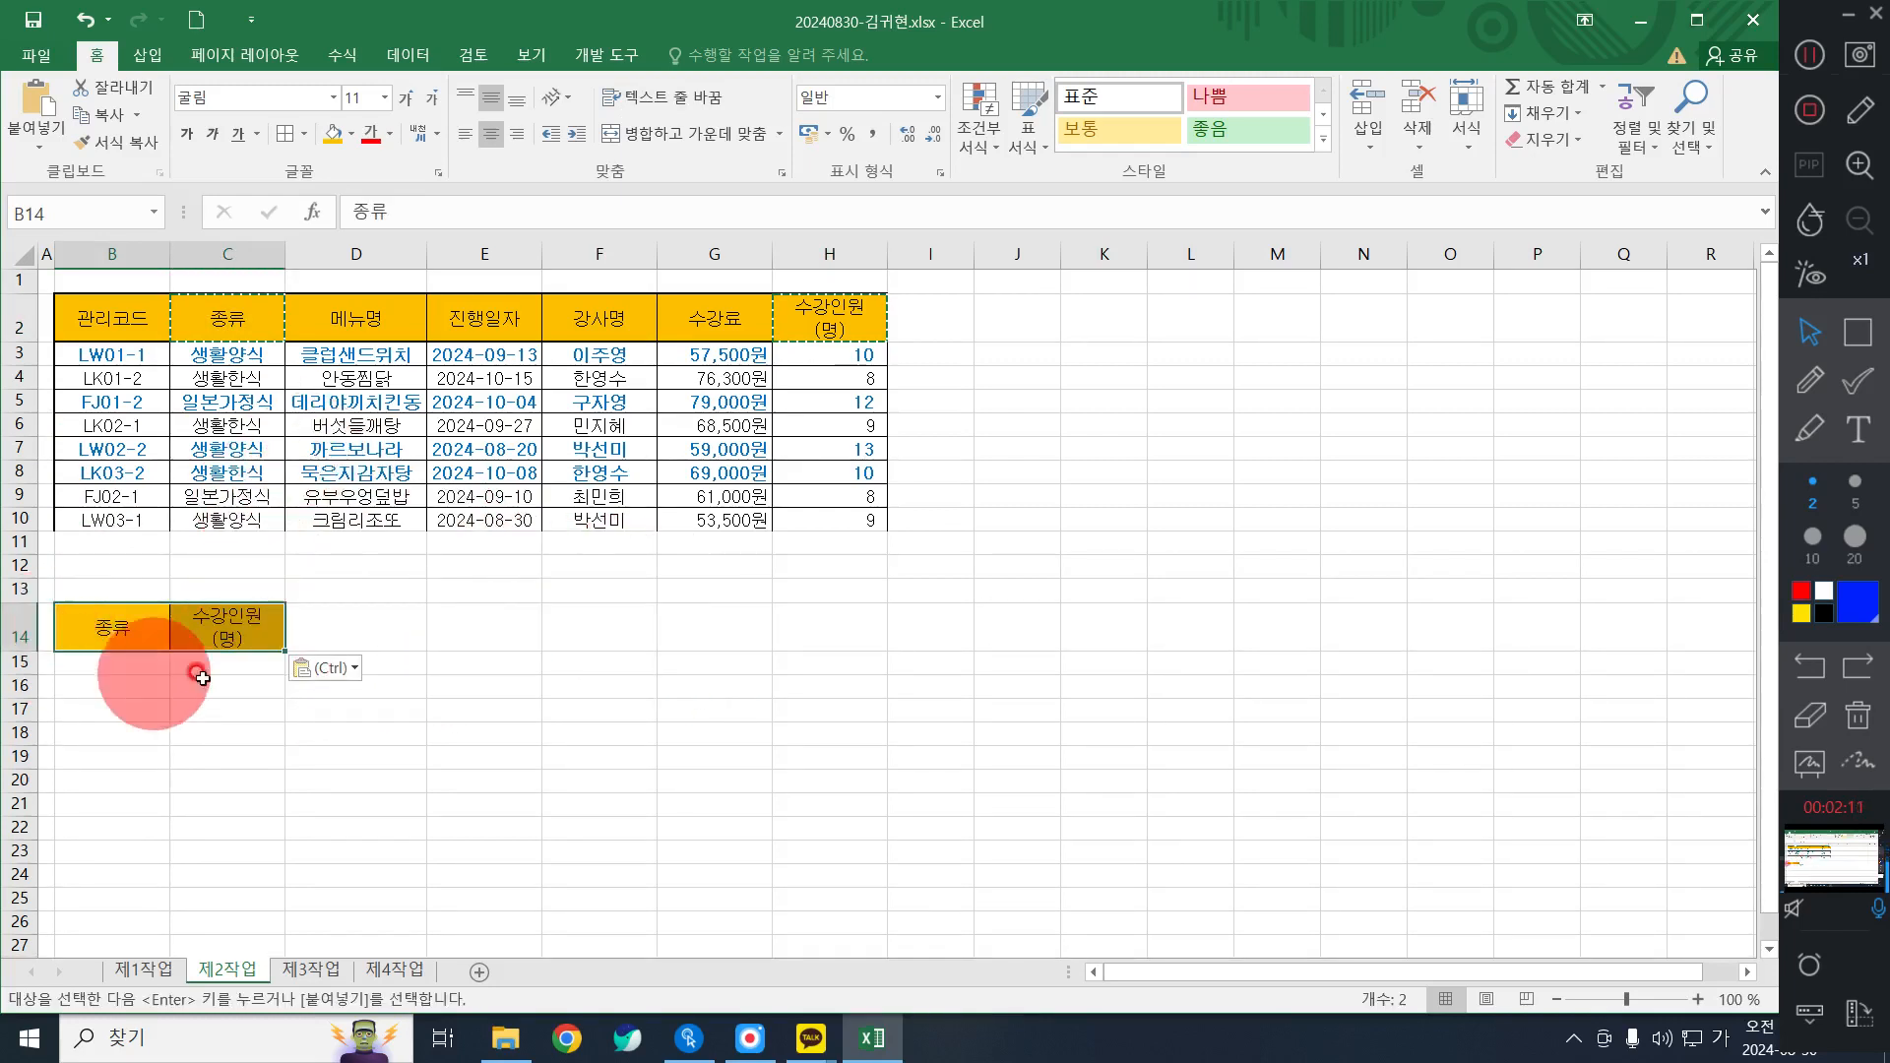
Copy 일본가정식 from the table into B15 as the criterion under 종류.
left_click(131, 660)
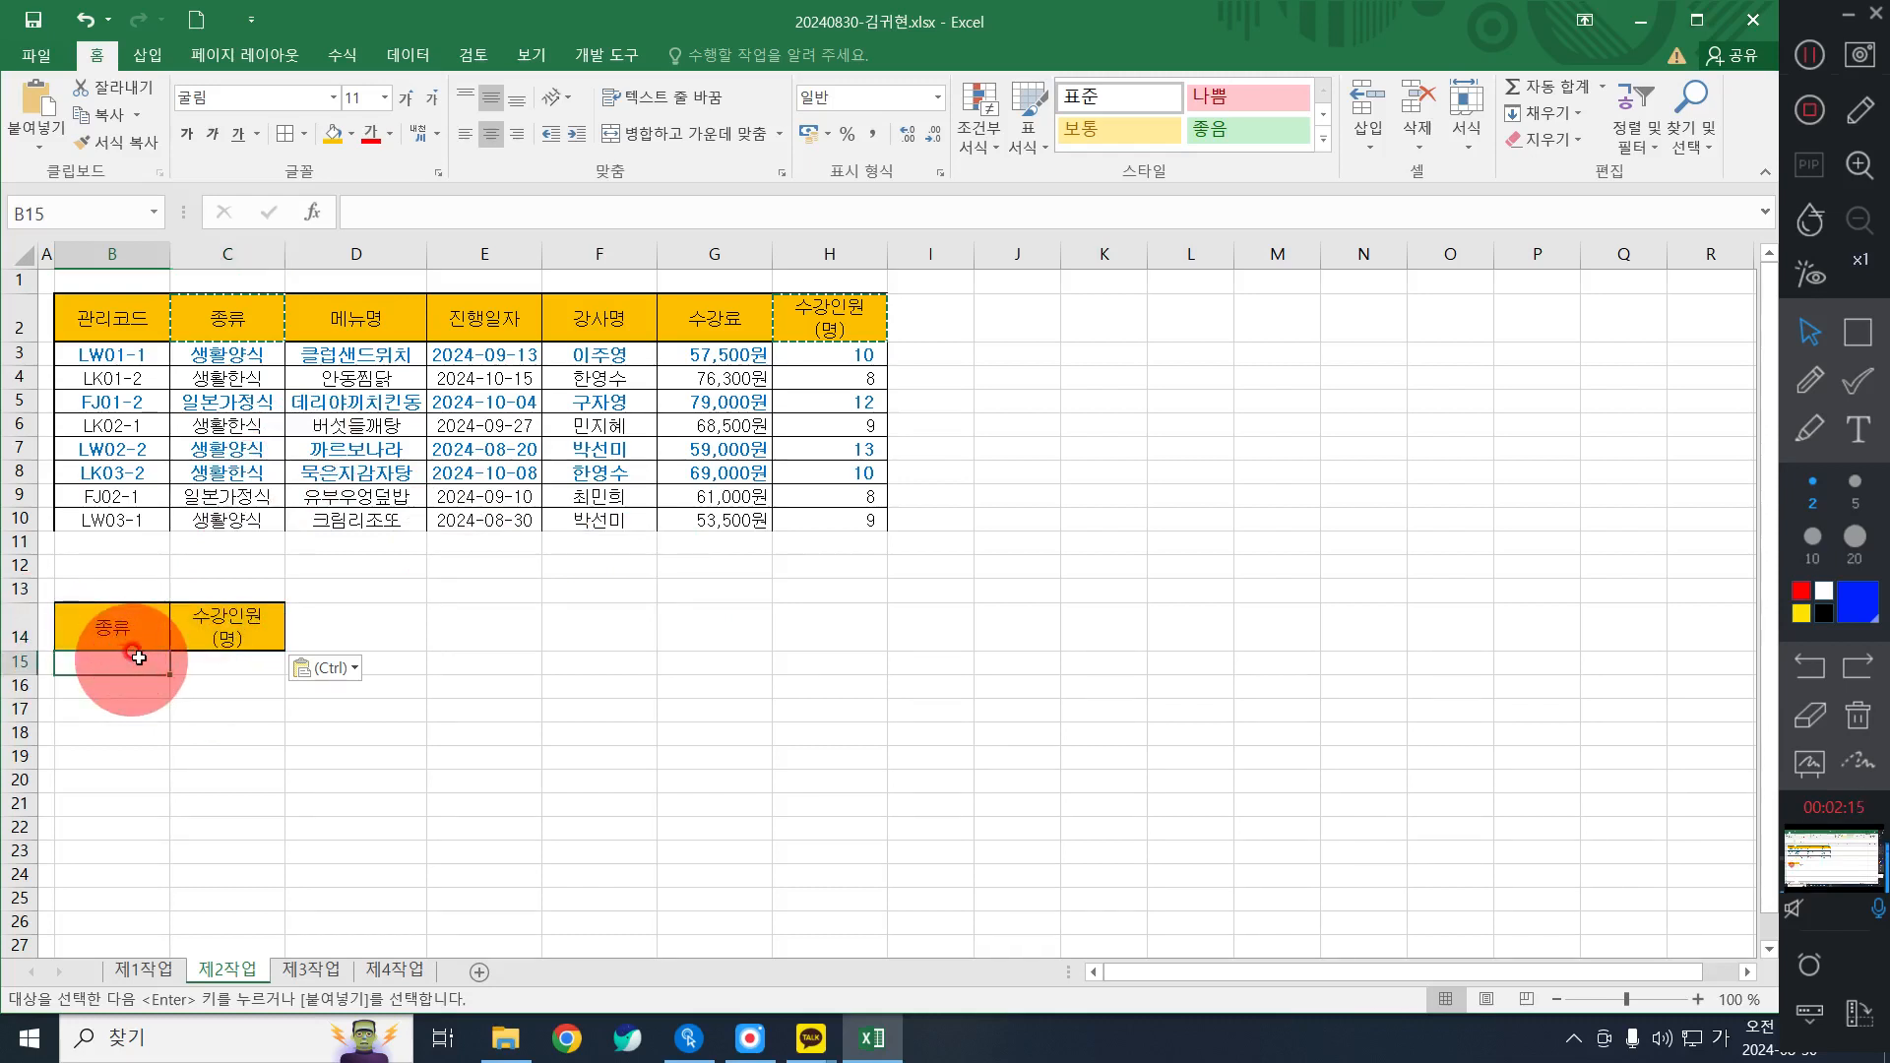
left_click(227, 411)
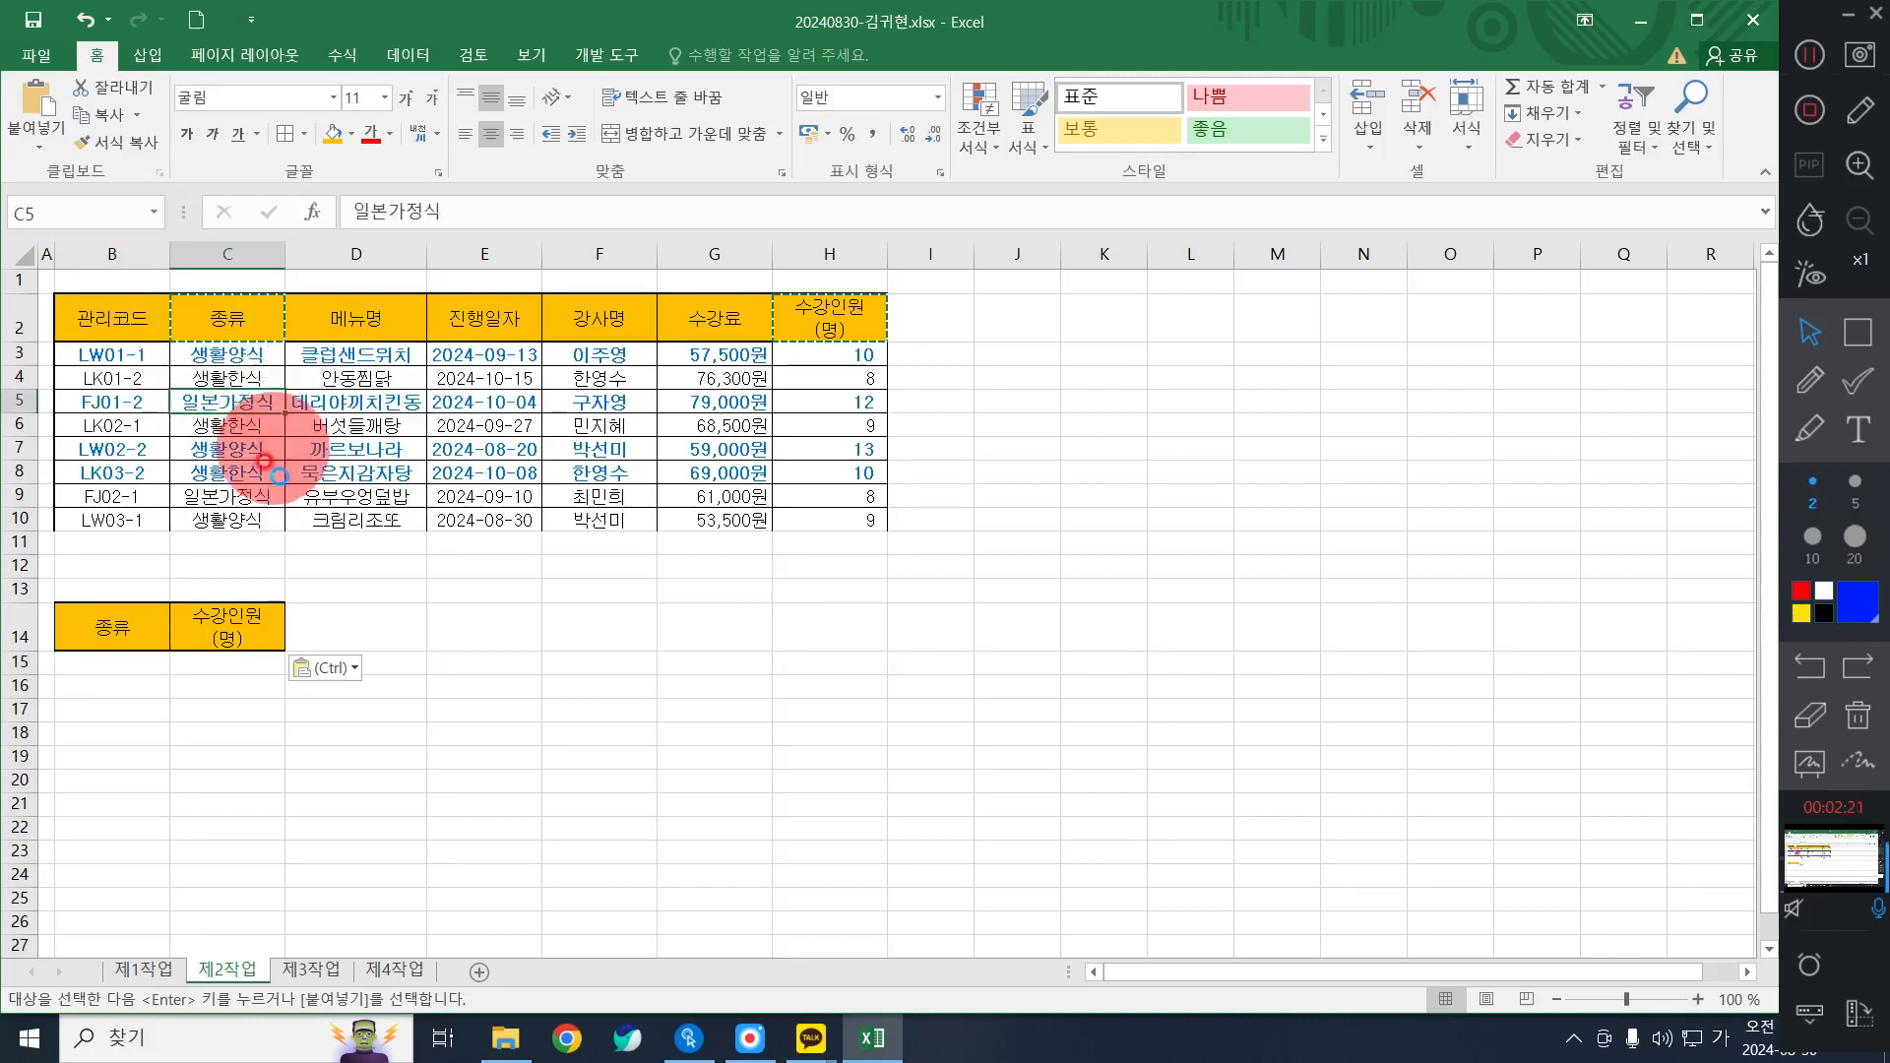
key("ctrl+c")
left_click(102, 662)
key("ctrl+v")
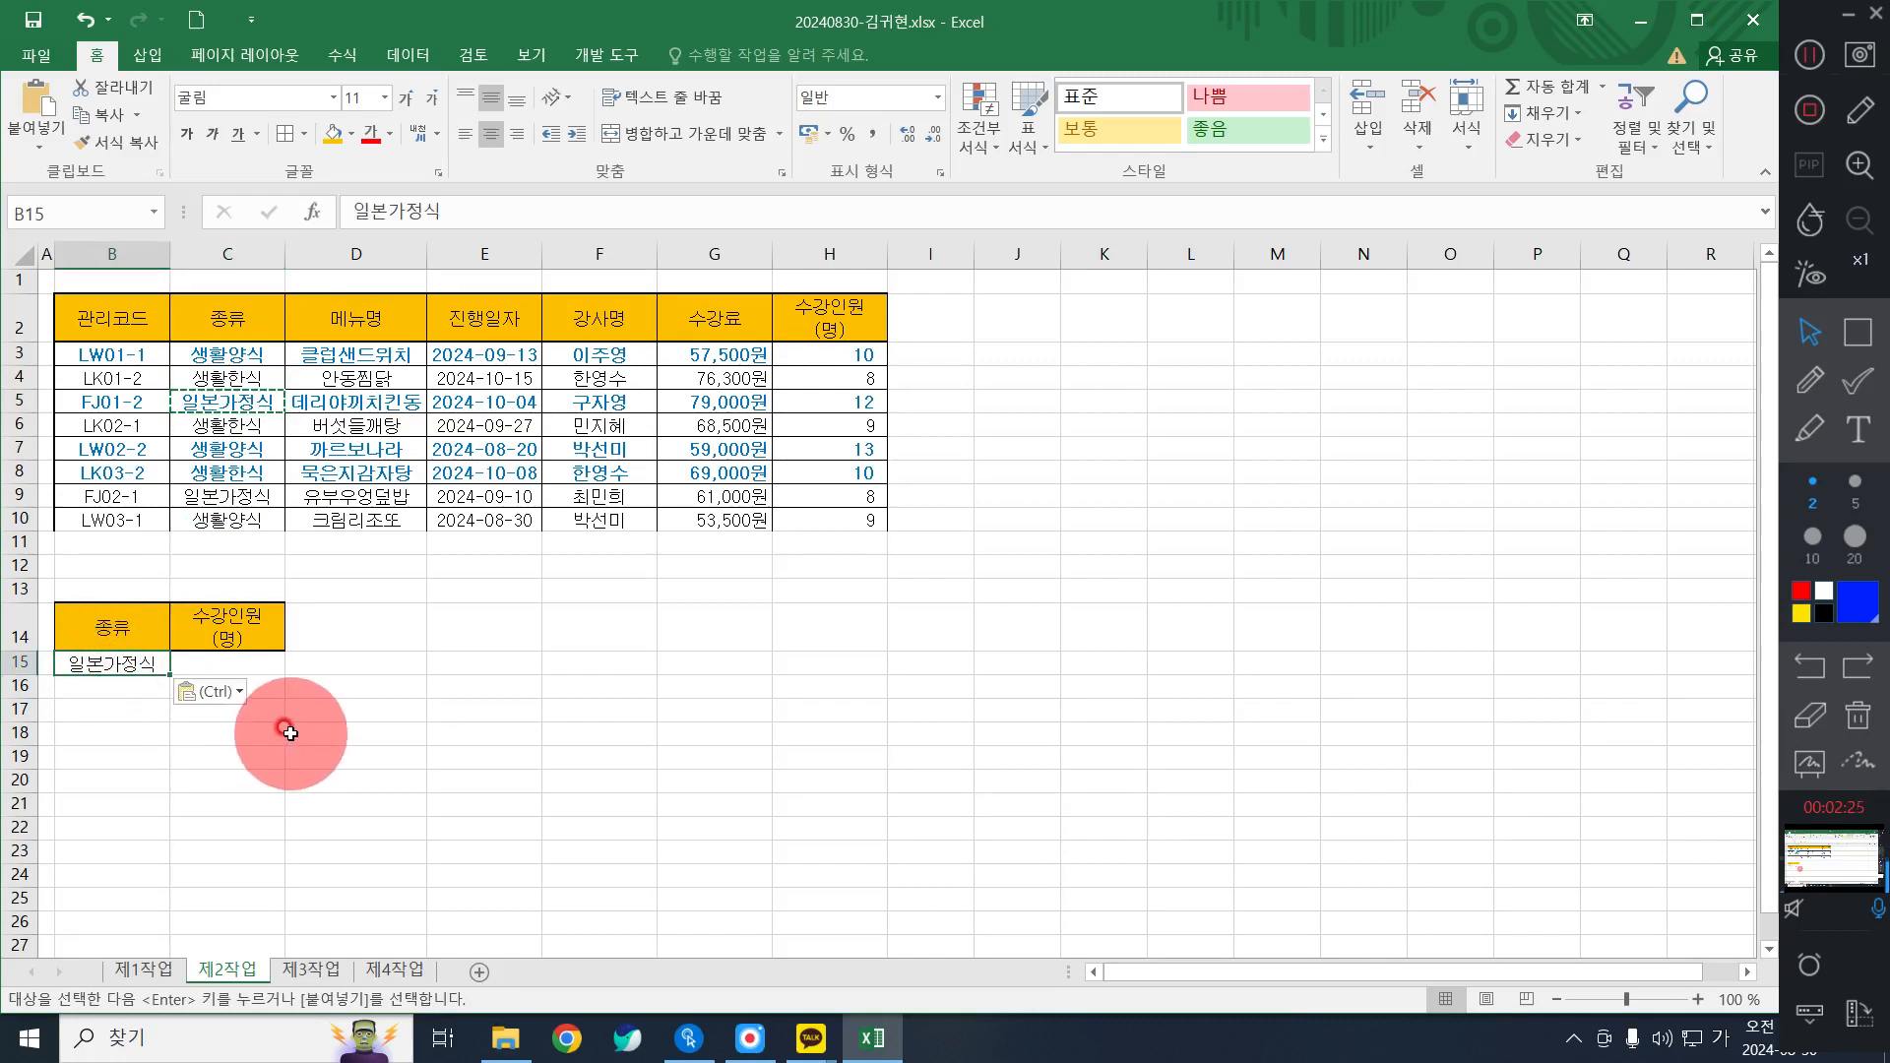
Enter the criterion >=12 for 수강인원(명) in C16, one row below the 종류 criterion.
left_click(266, 689)
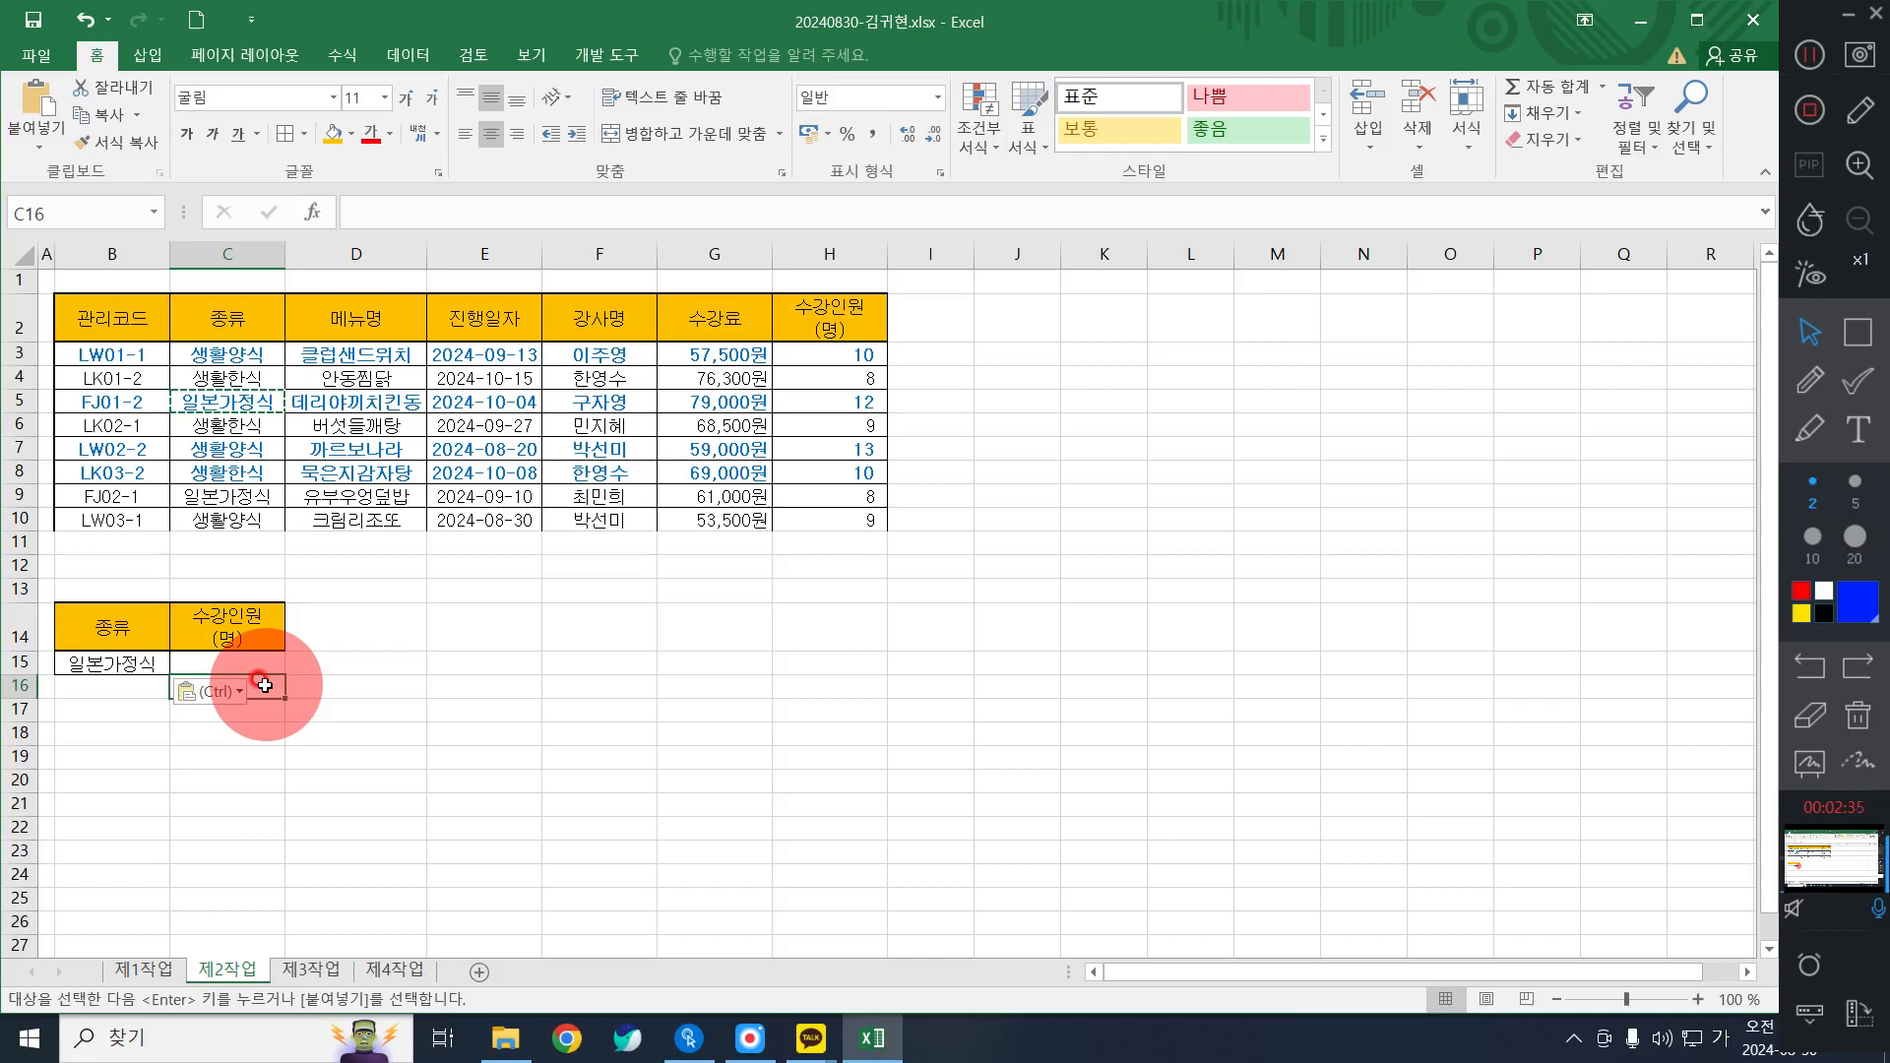
type(">=1")
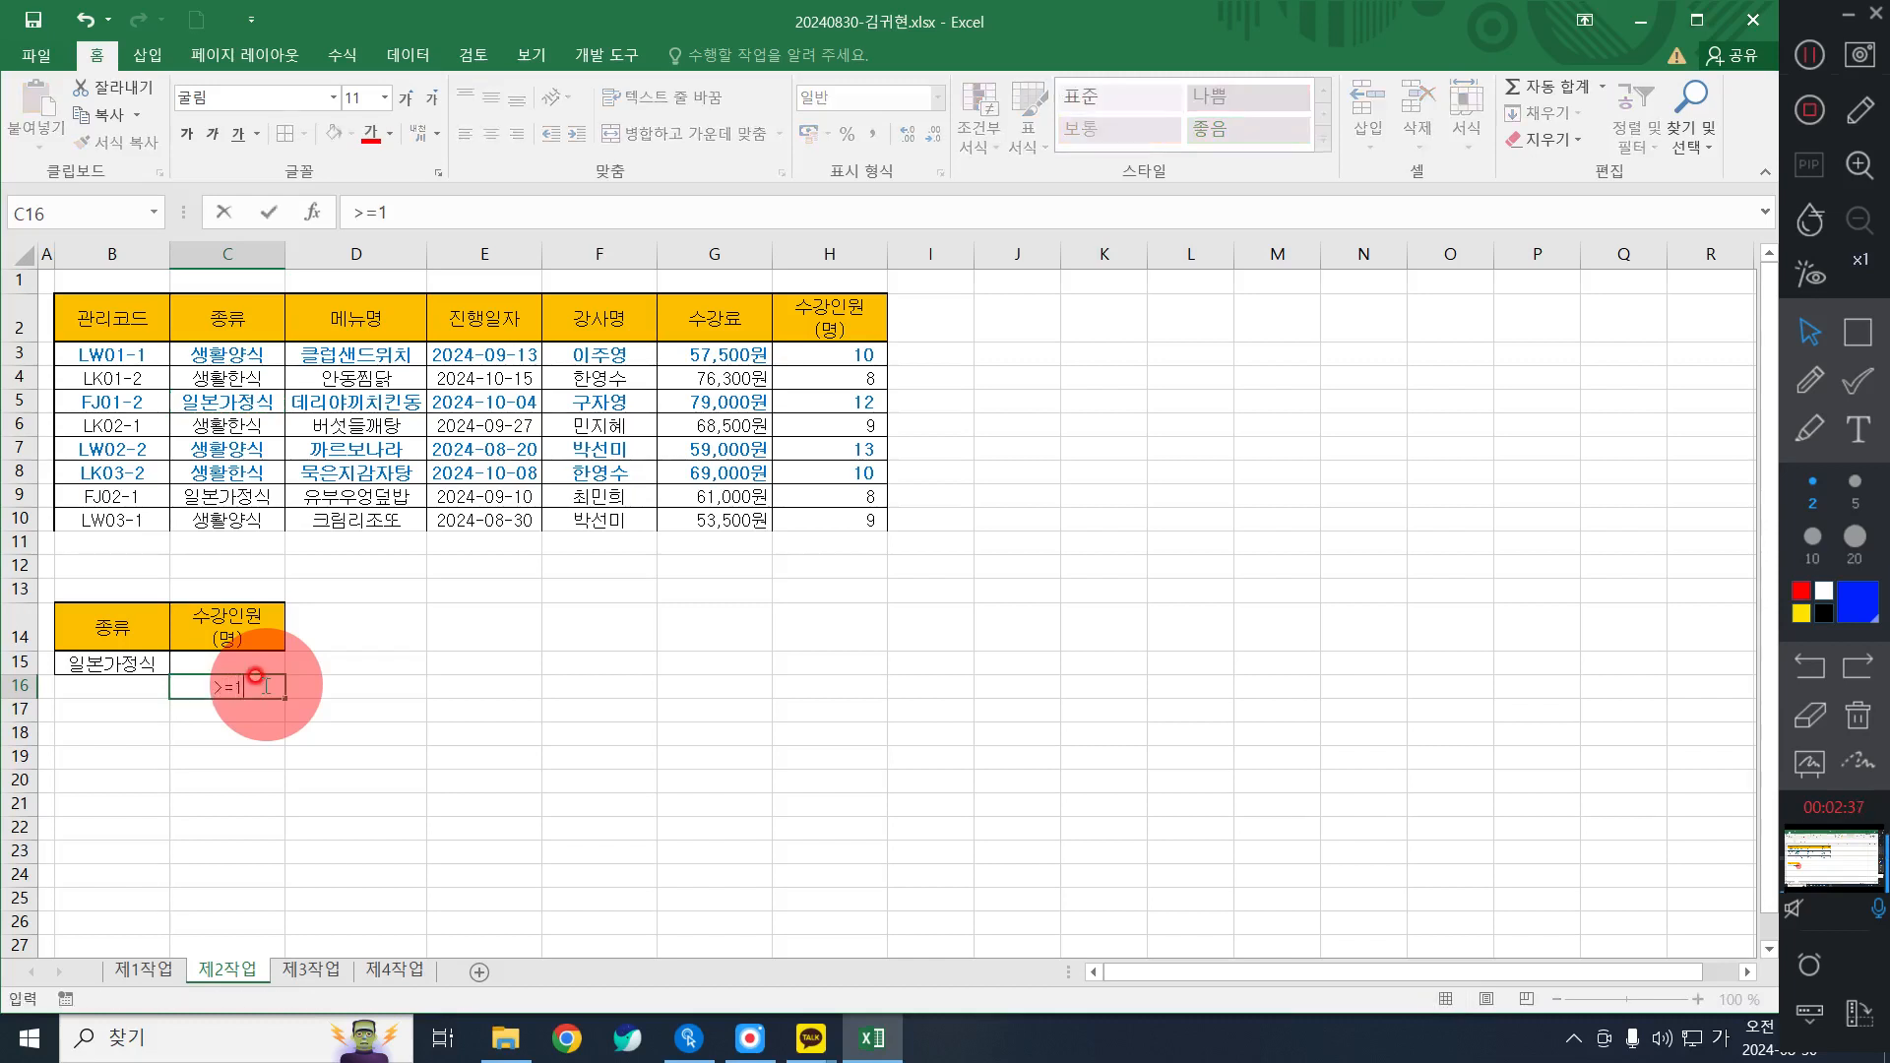
type("2")
key("Return")
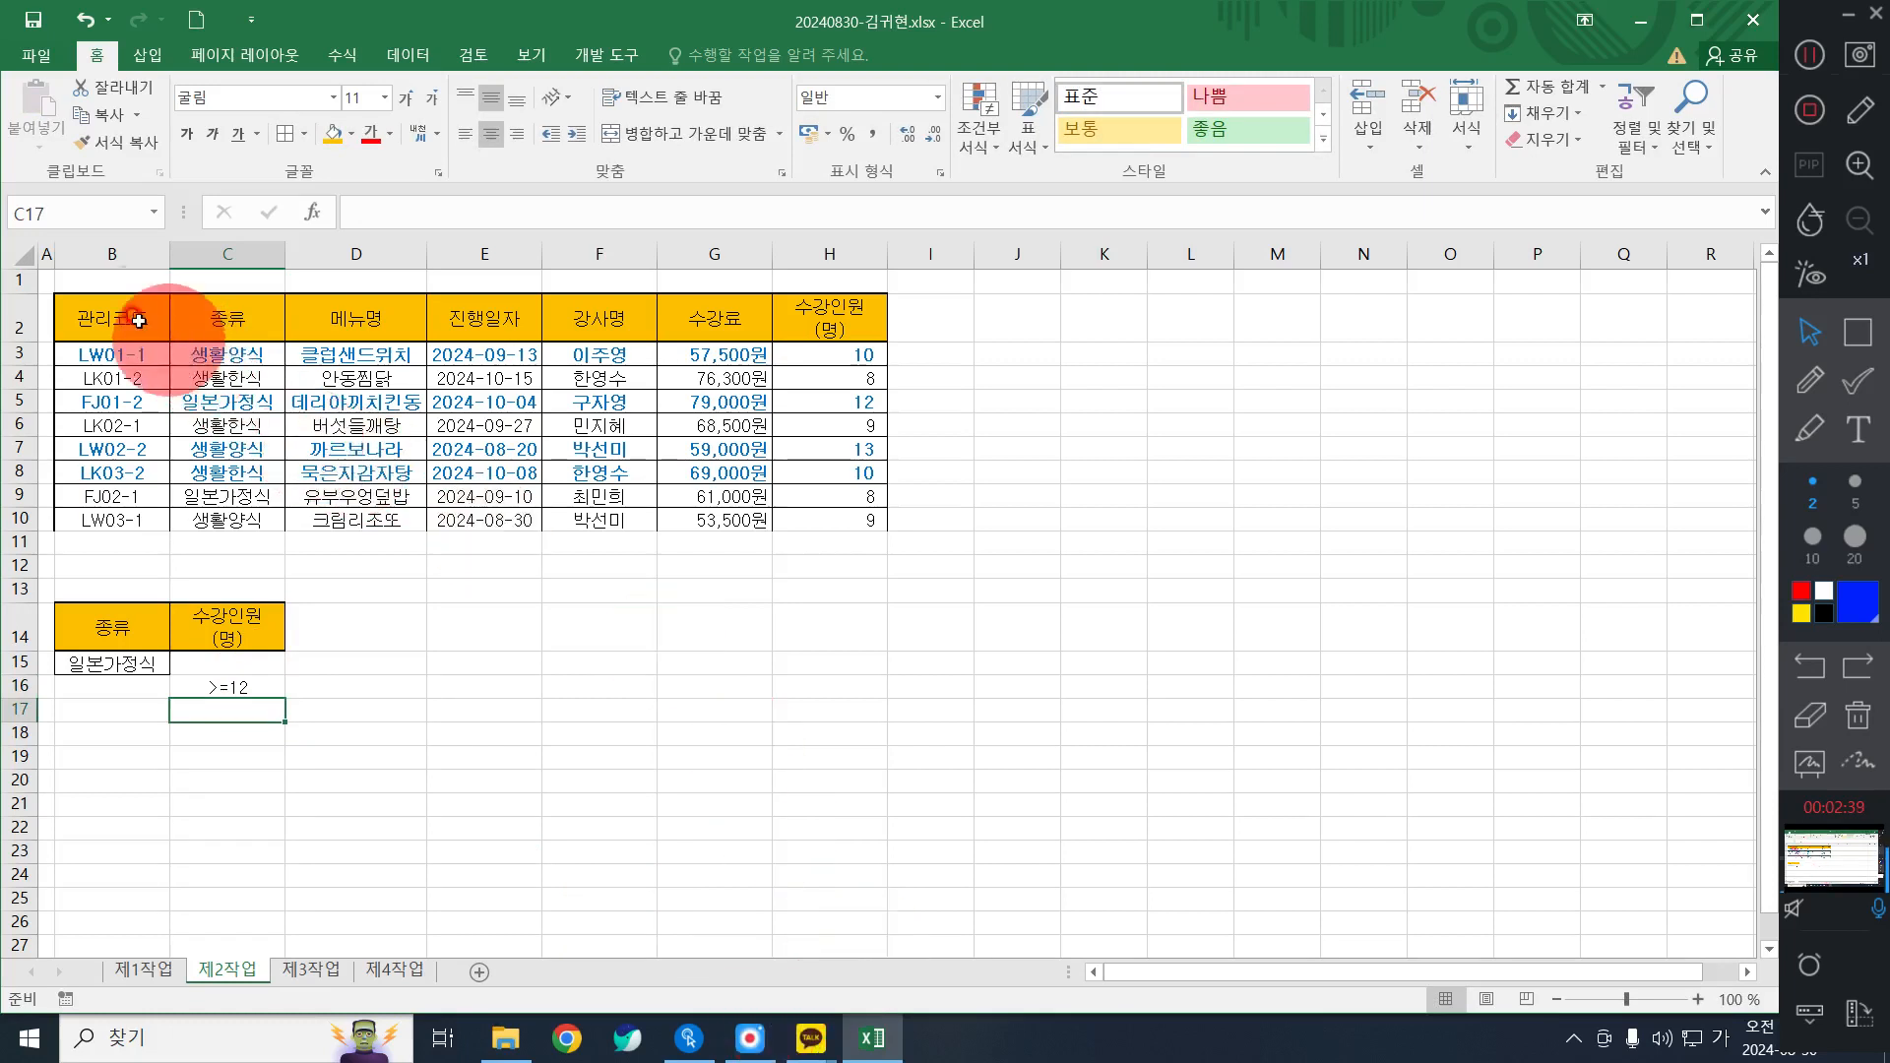
Copy the 관리코드, 메뉴명, 진행일자 and 강사명 headers and paste them at B18 as the extraction headings.
left_click_drag(138, 320, 817, 520)
left_click(519, 645)
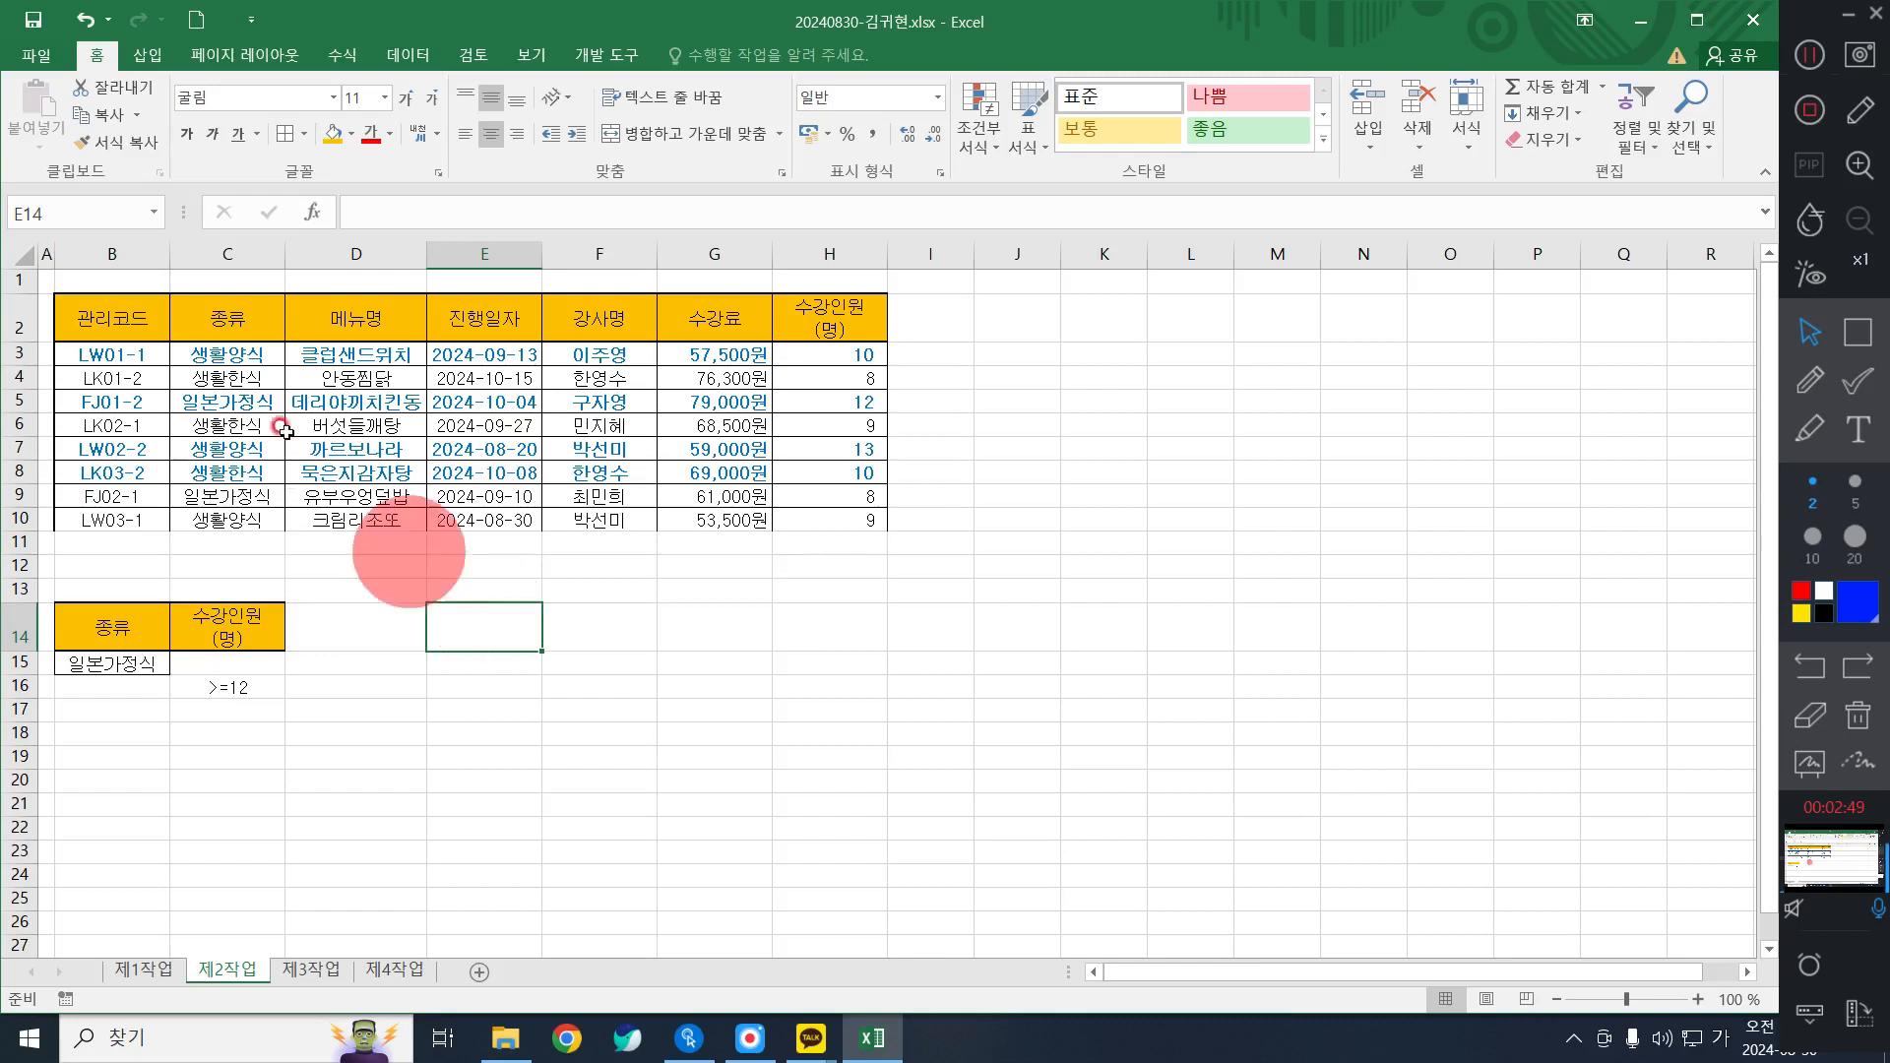
left_click(116, 315)
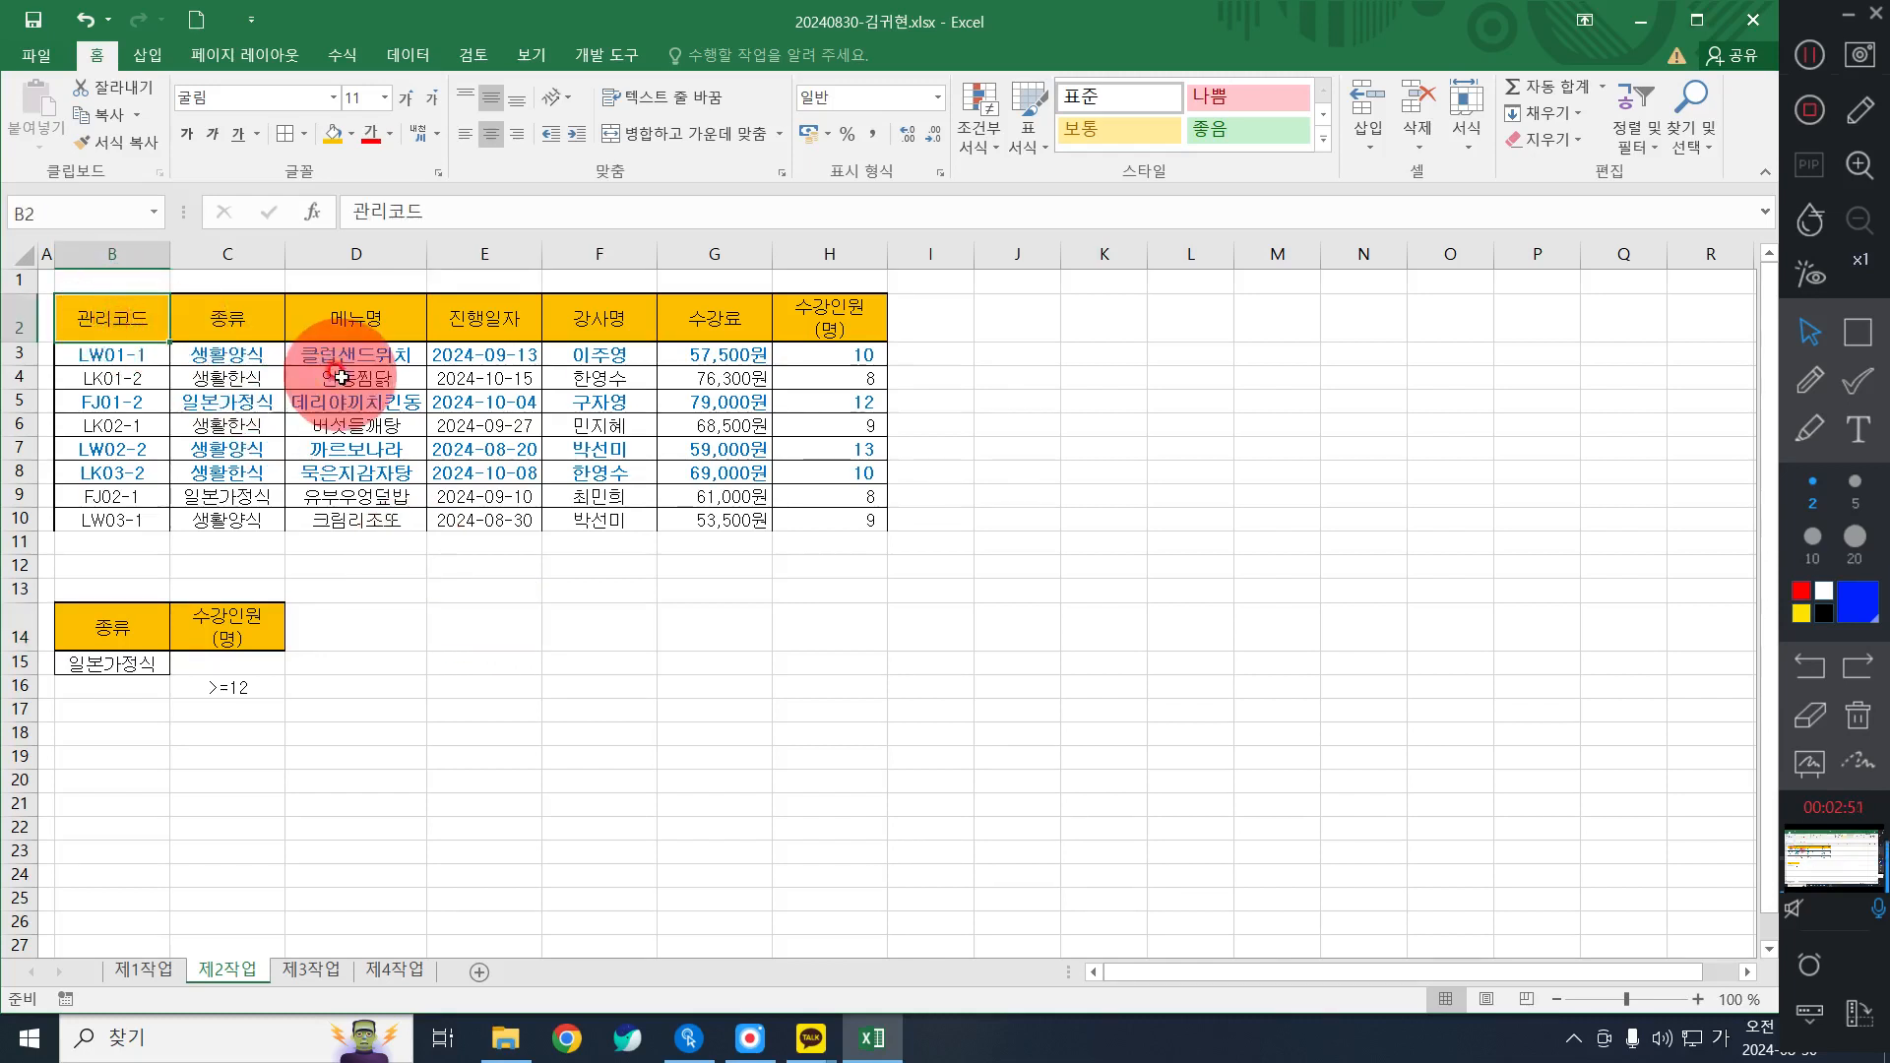
left_click(346, 315, "ctrl")
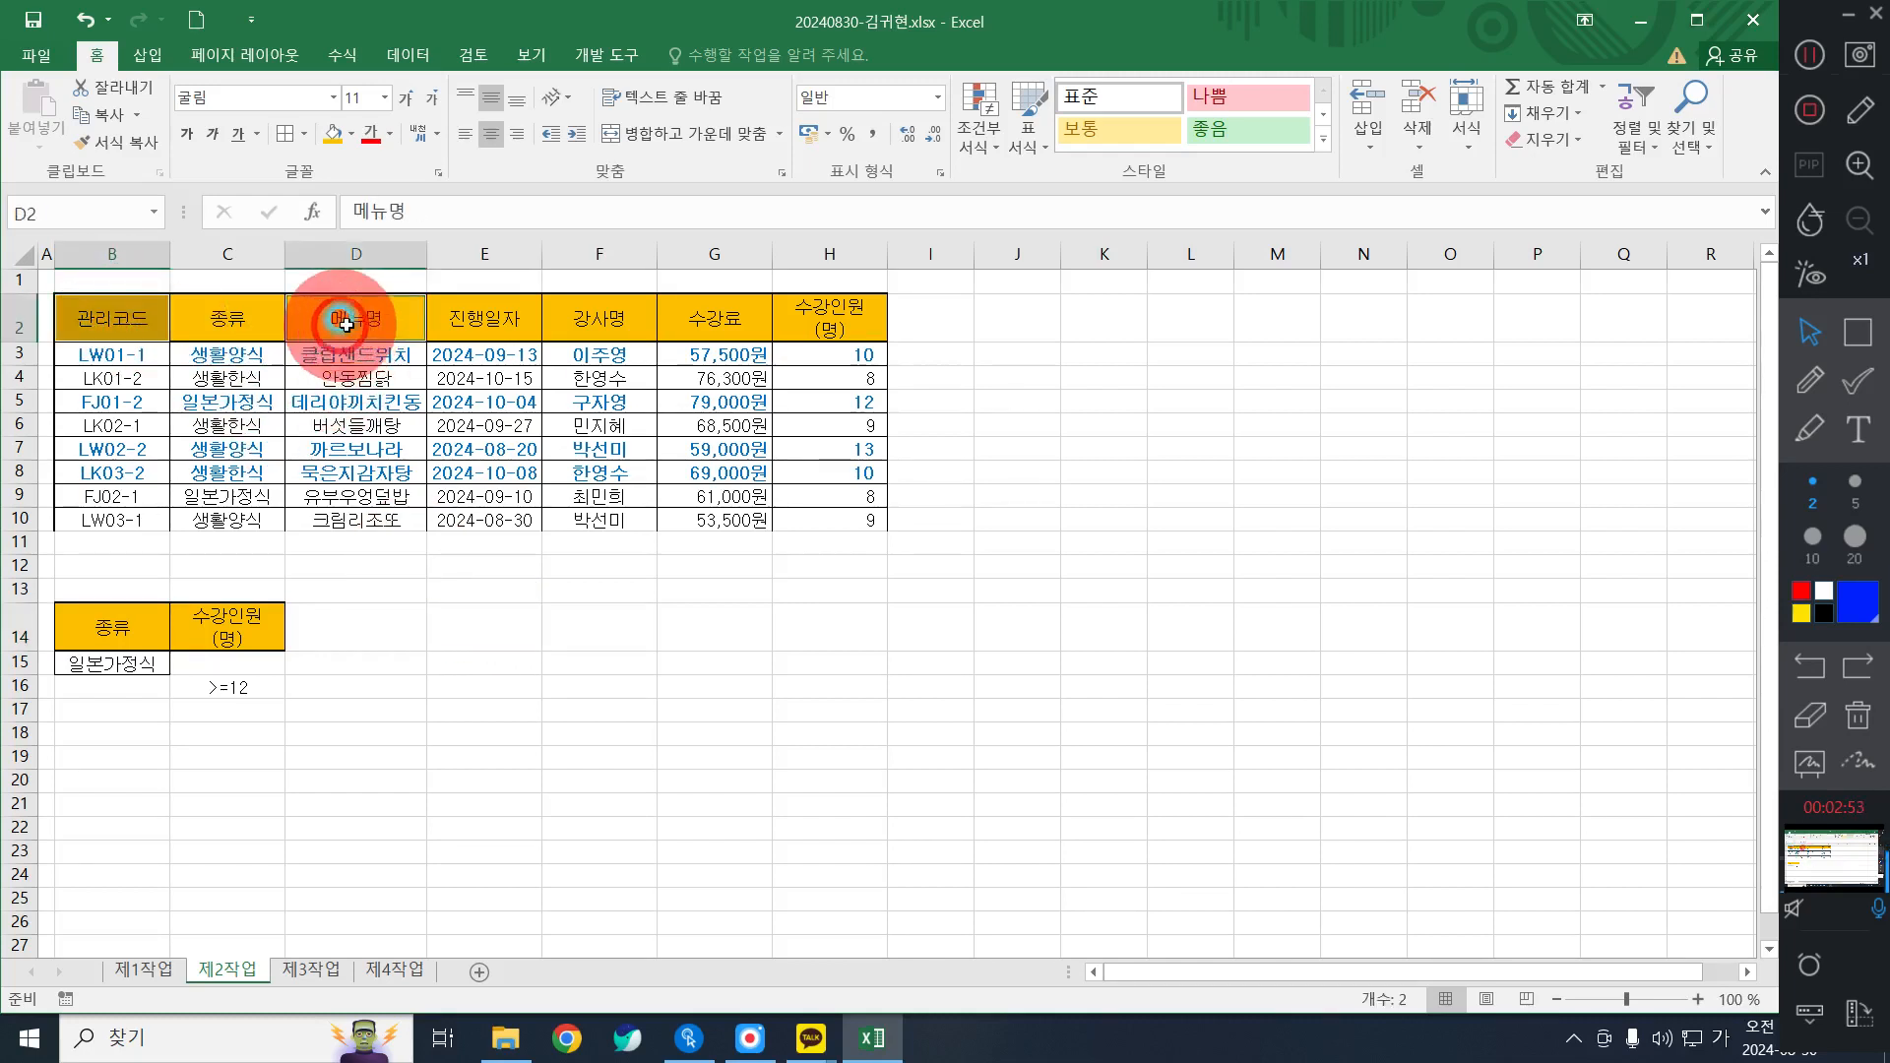
left_click(514, 334, "ctrl")
left_click(612, 307, "ctrl")
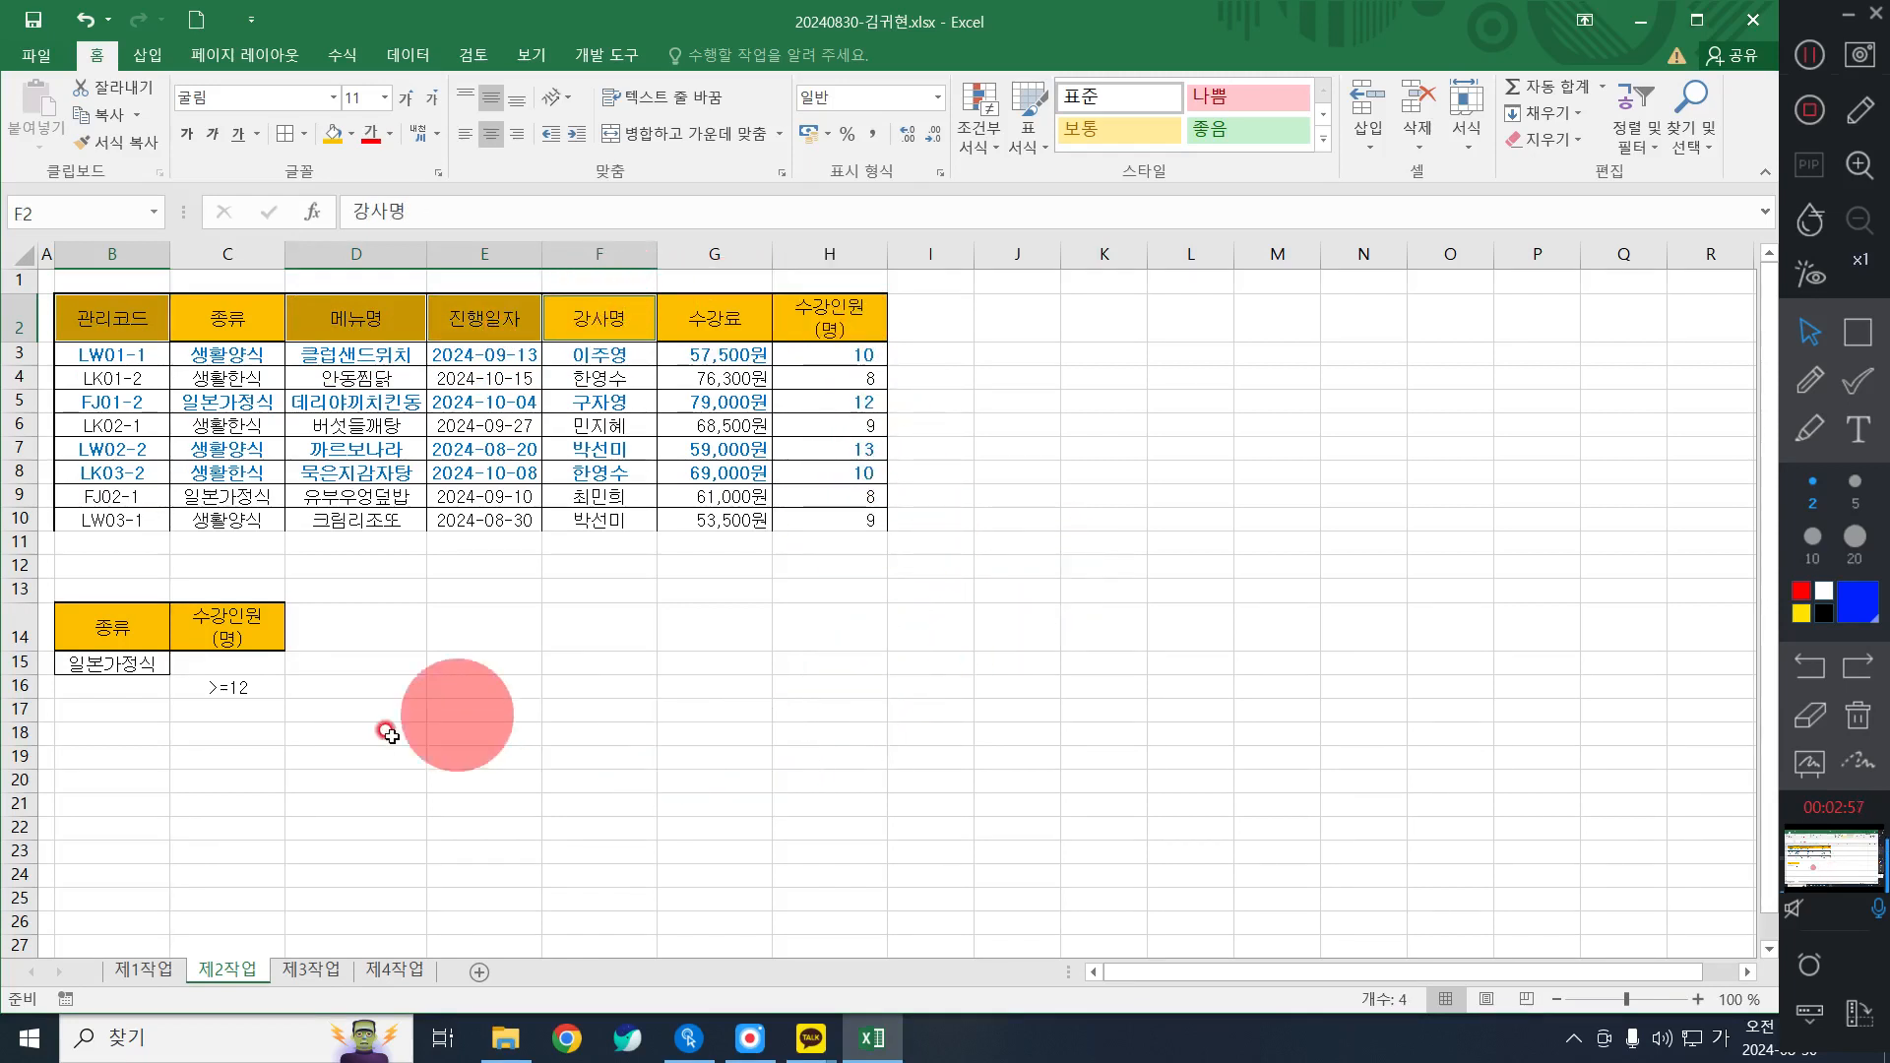
key("ctrl+c")
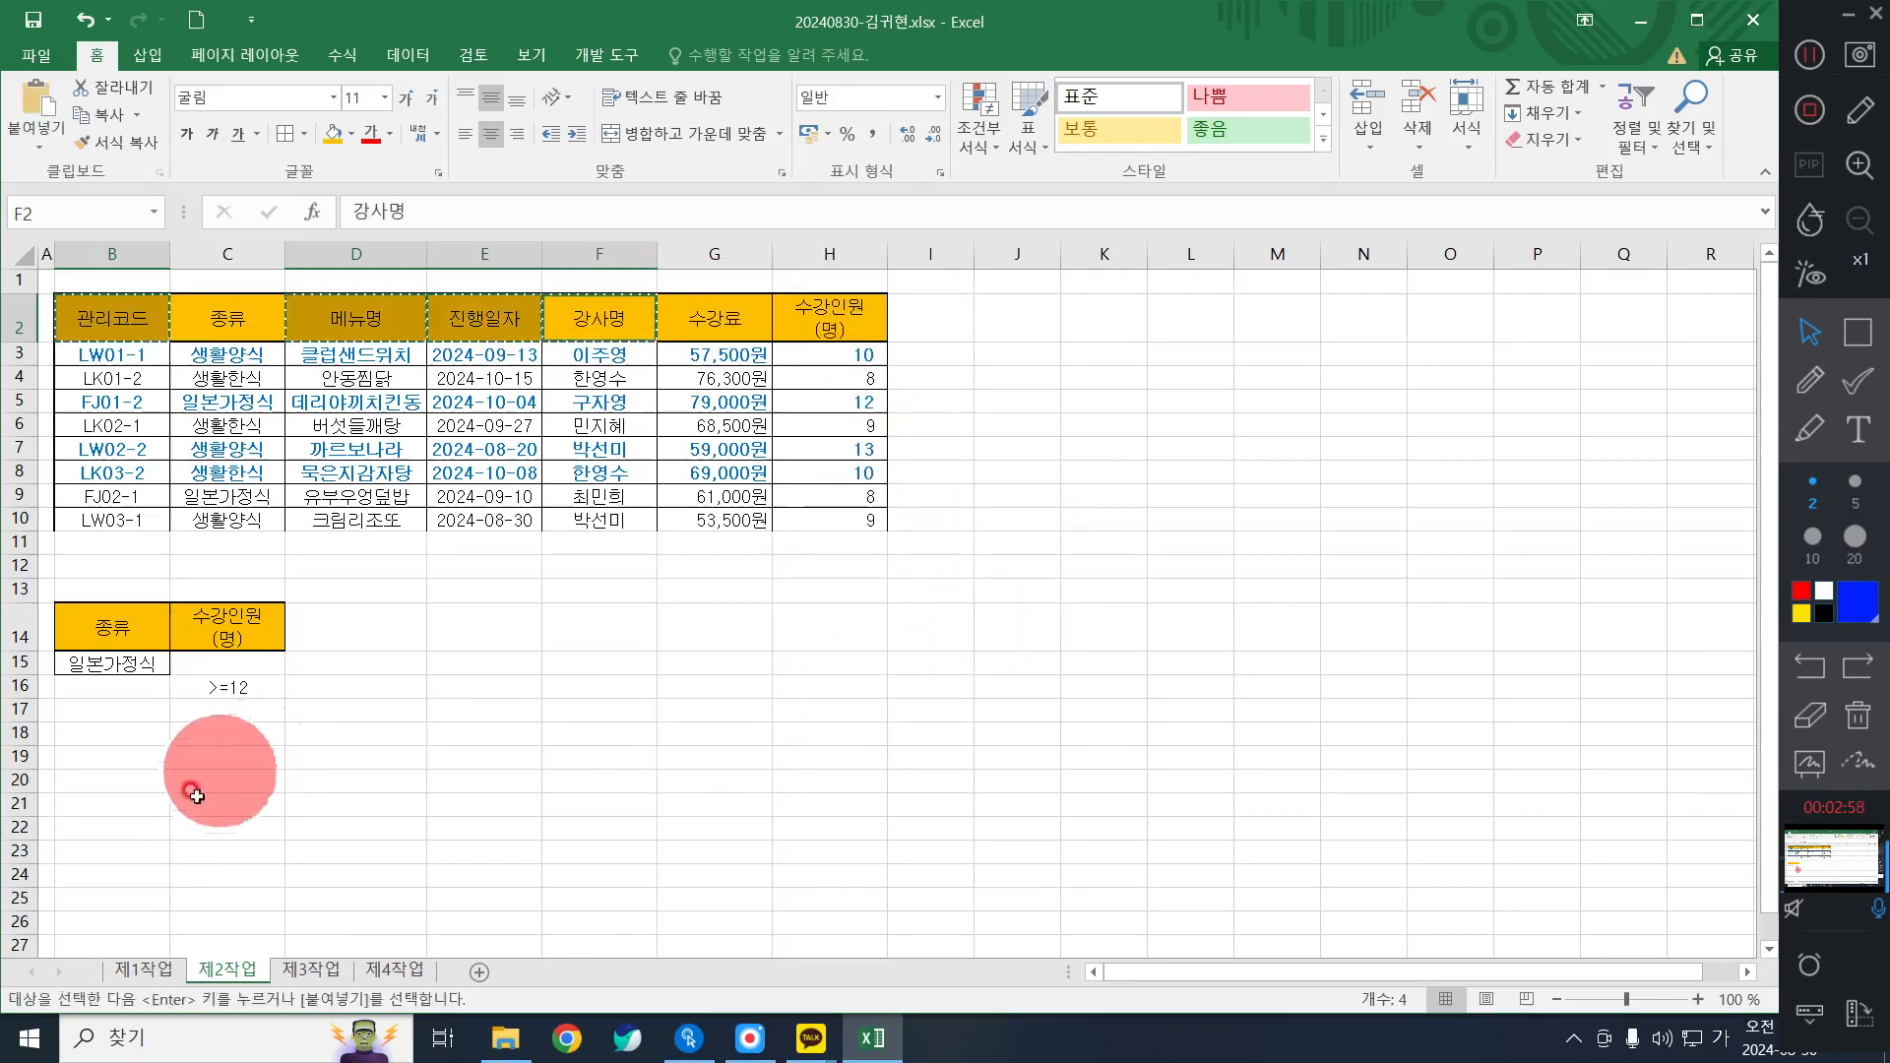
left_click(90, 745)
key("ctrl+v")
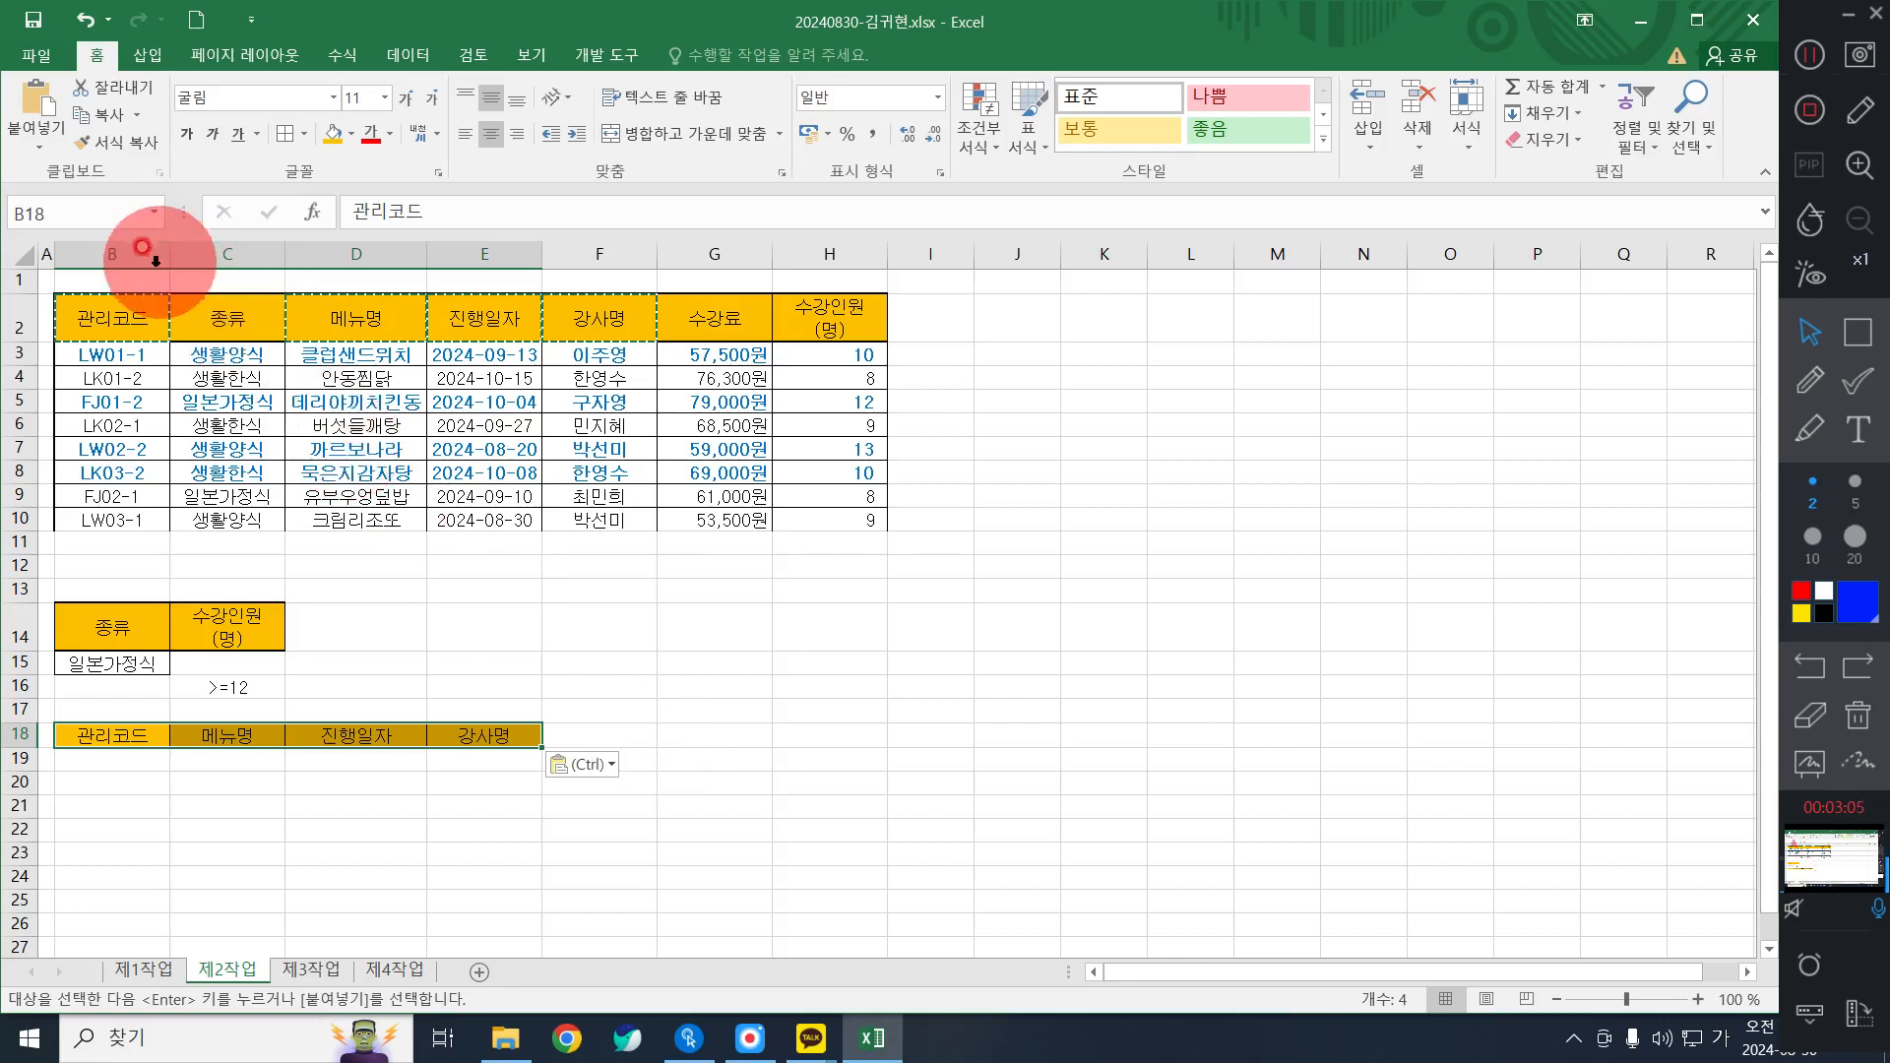
Start an Advanced Filter on the class table B2:H10 that copies its results to another location.
left_click_drag(141, 308, 823, 530)
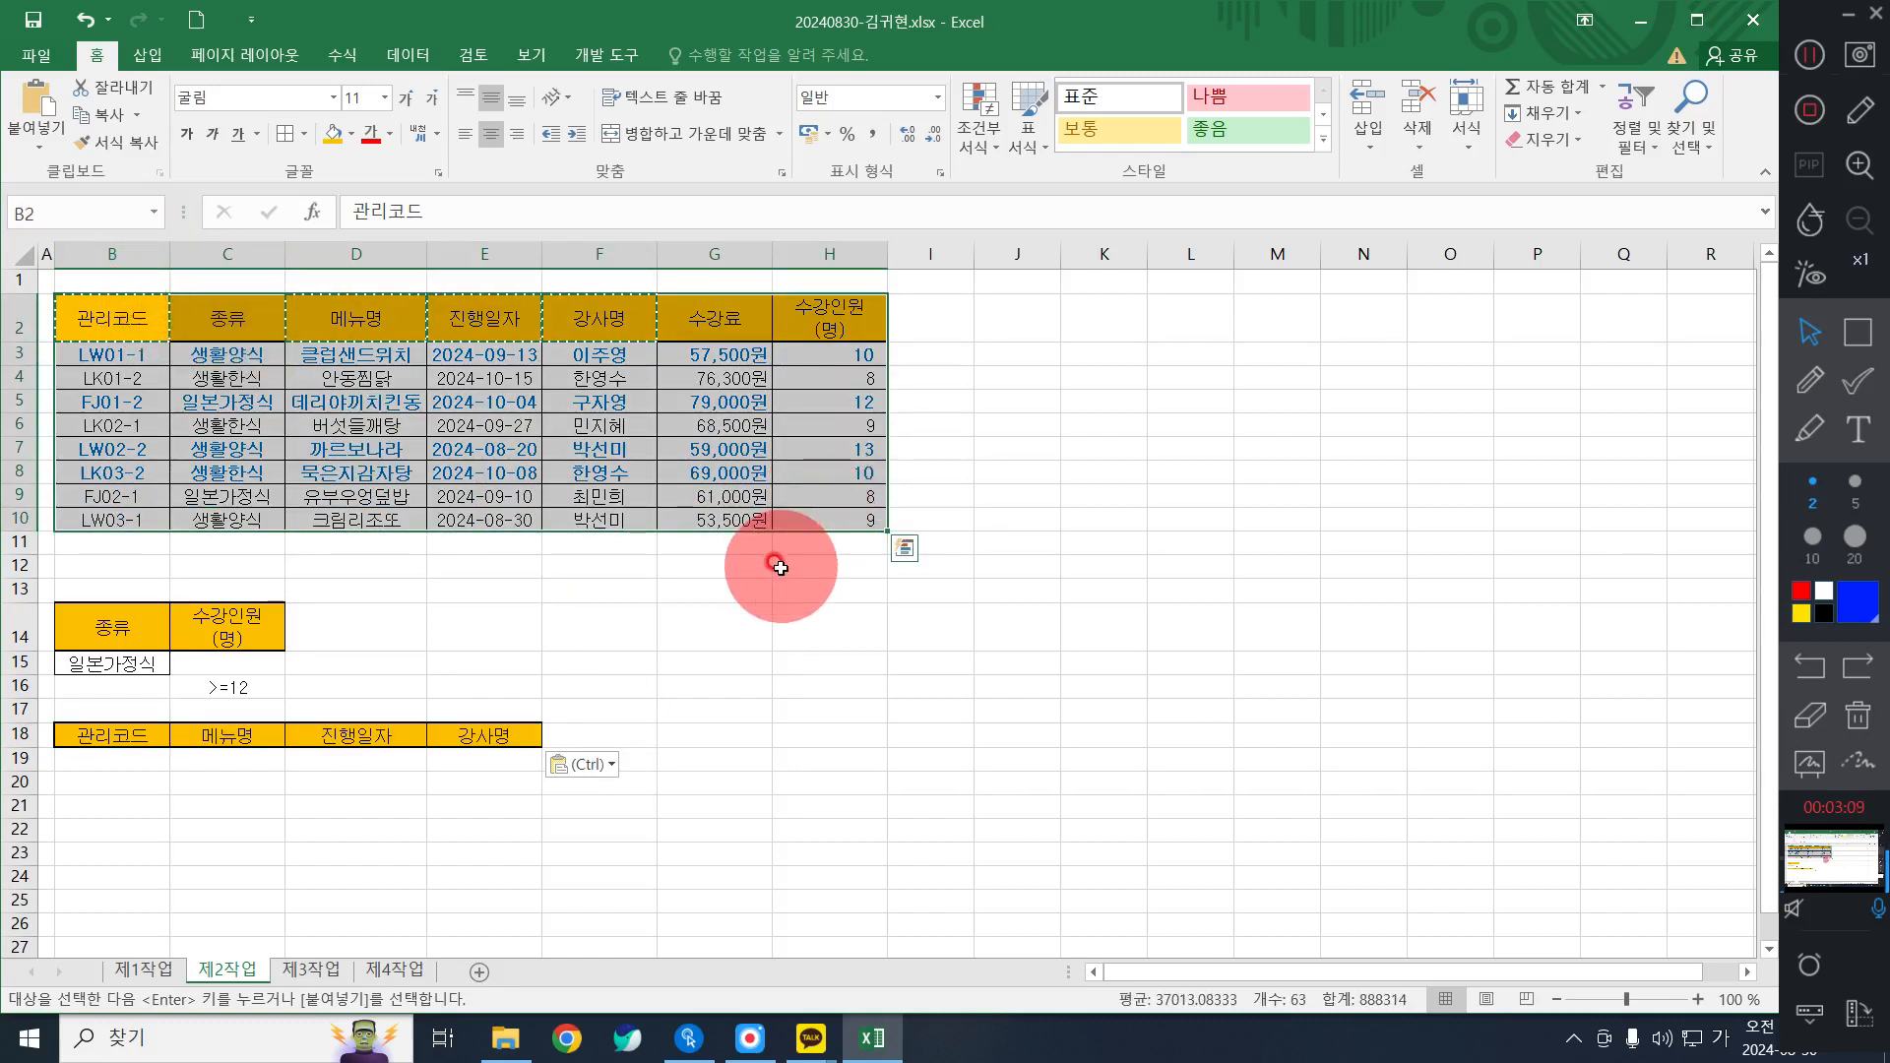
left_click(421, 59)
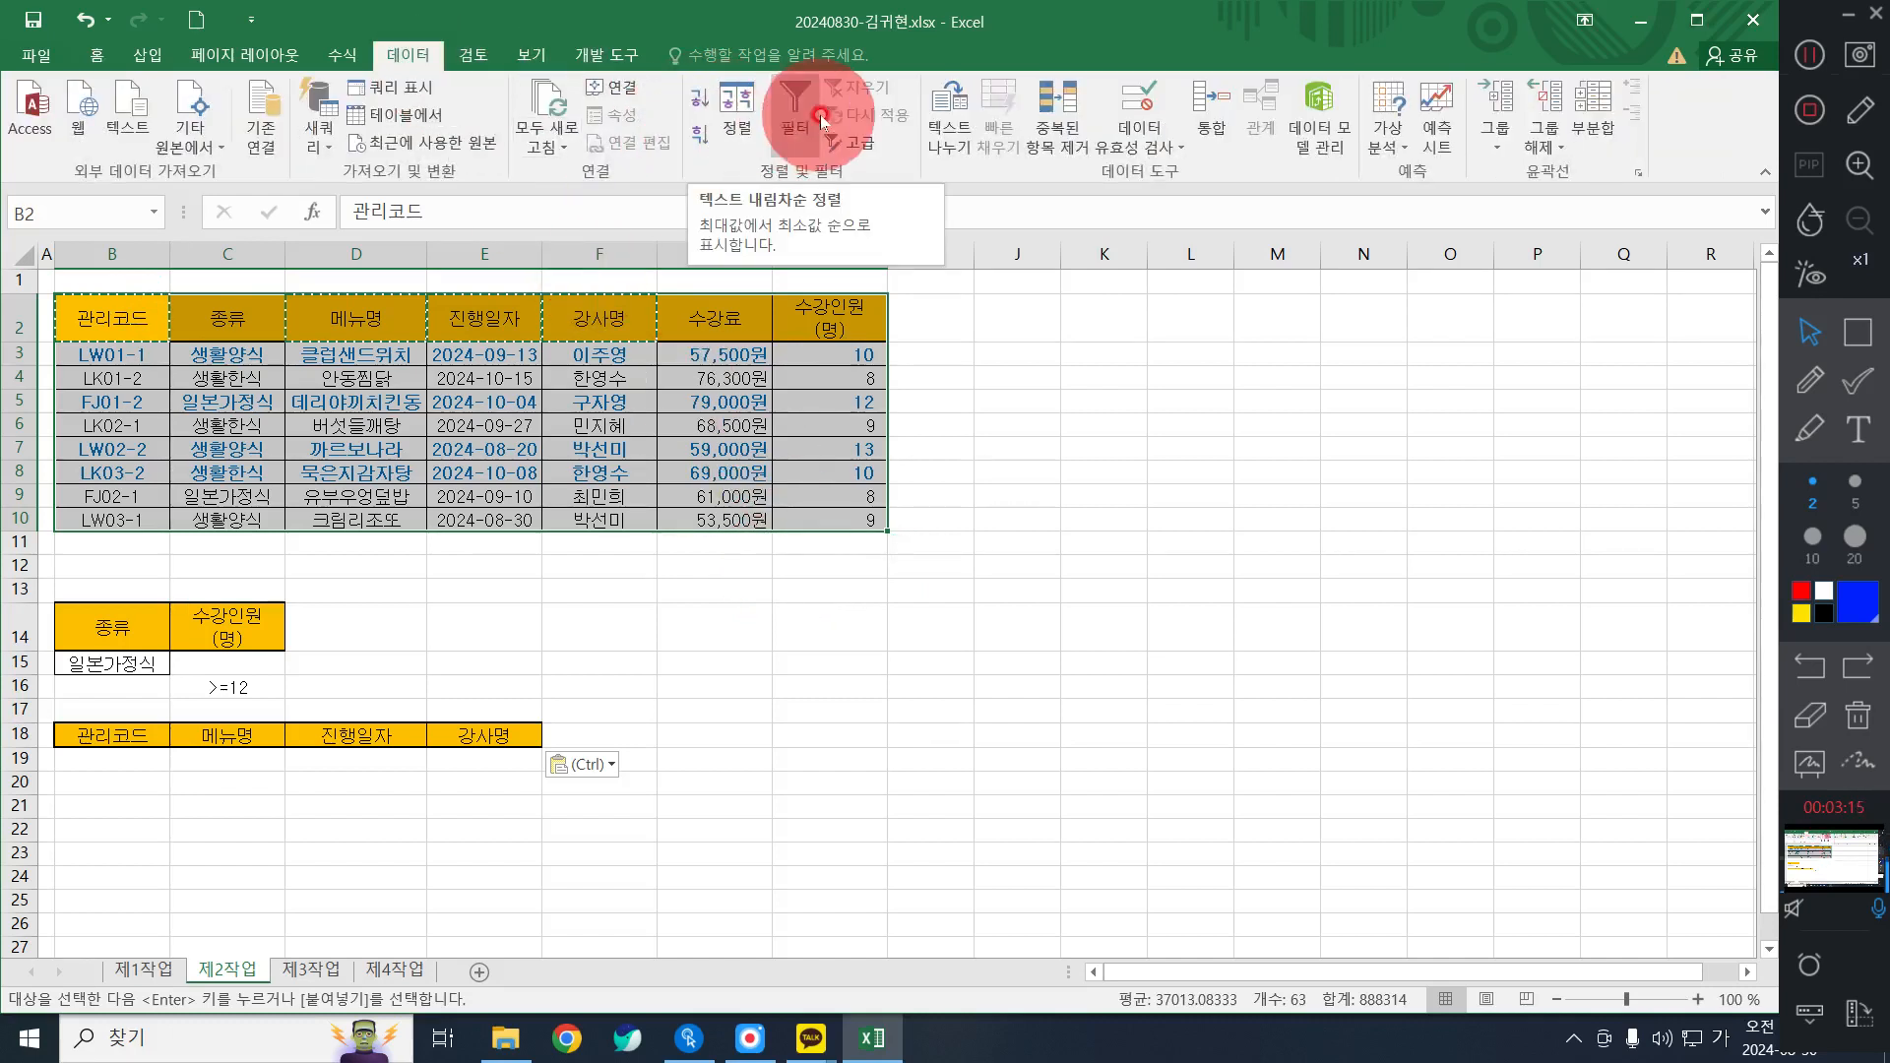
left_click(856, 148)
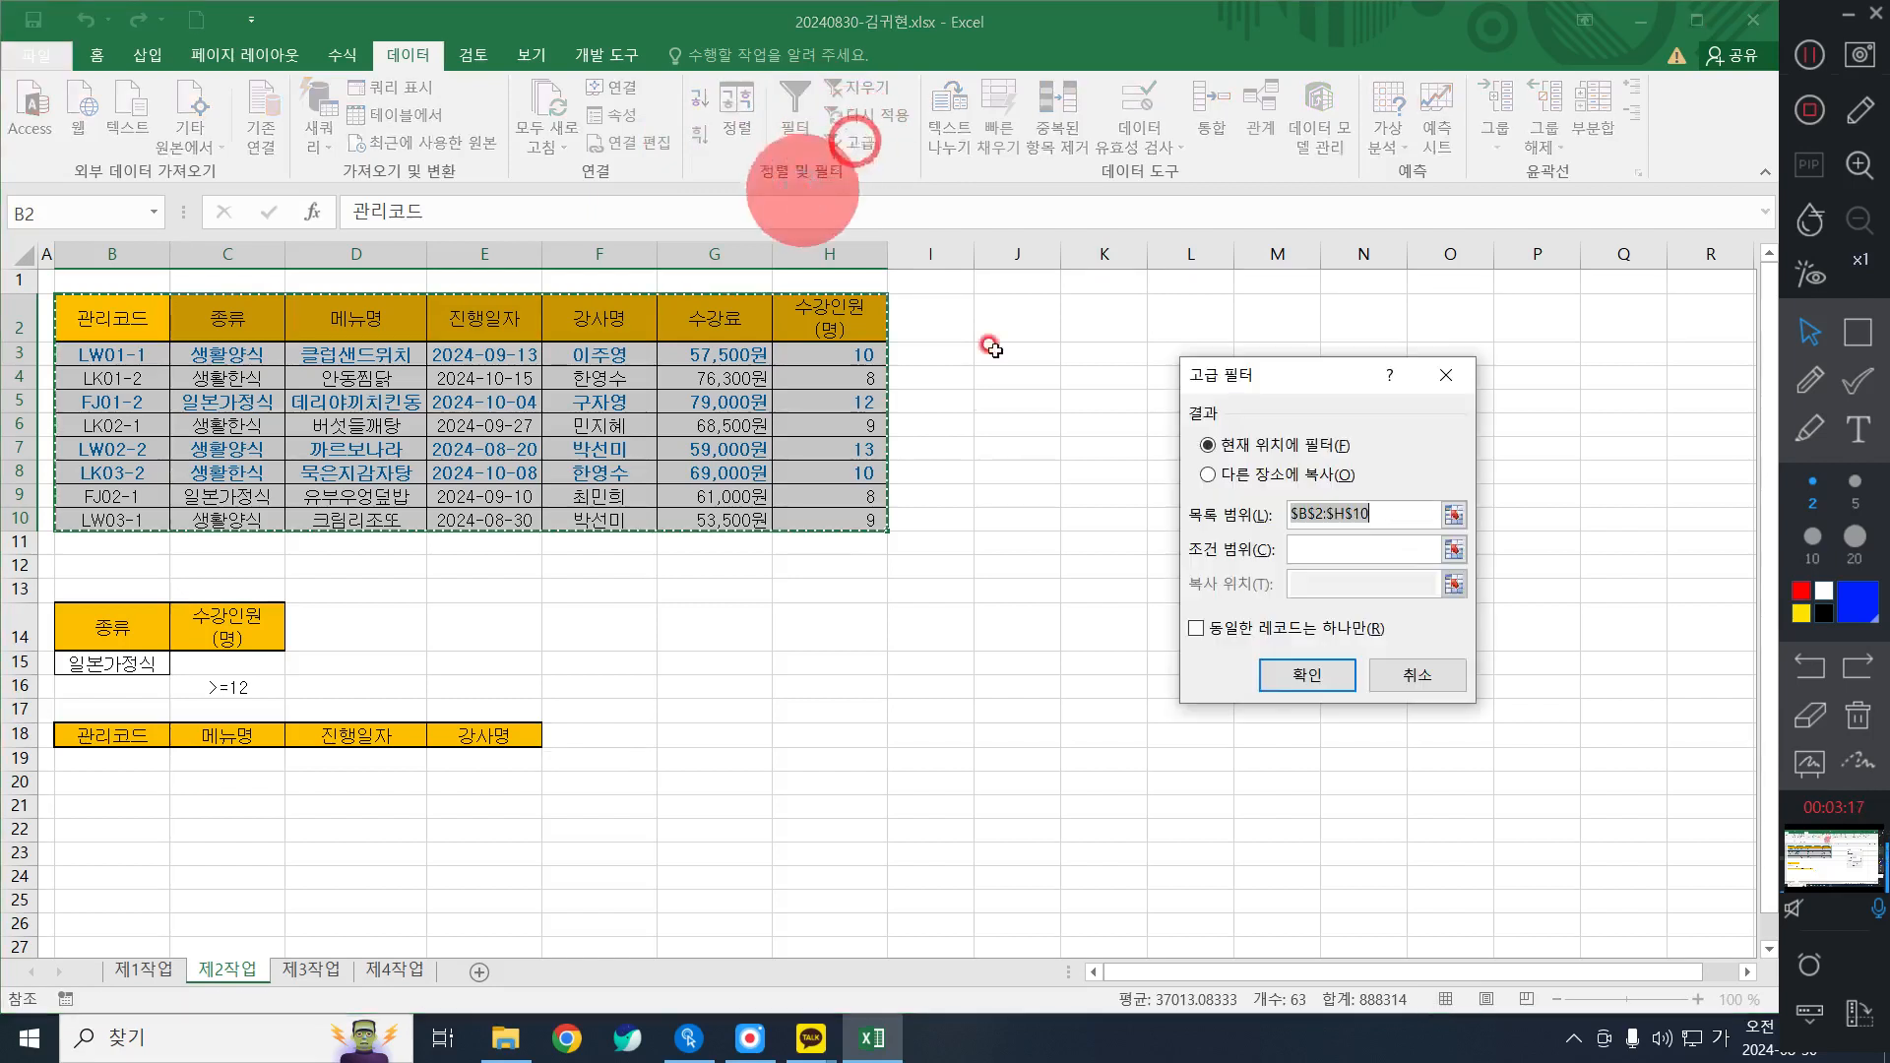
left_click(1323, 477)
Set the Advanced Filter's criteria range to B14:C16 and its copy destination to the headings B18:E18.
left_click(1349, 550)
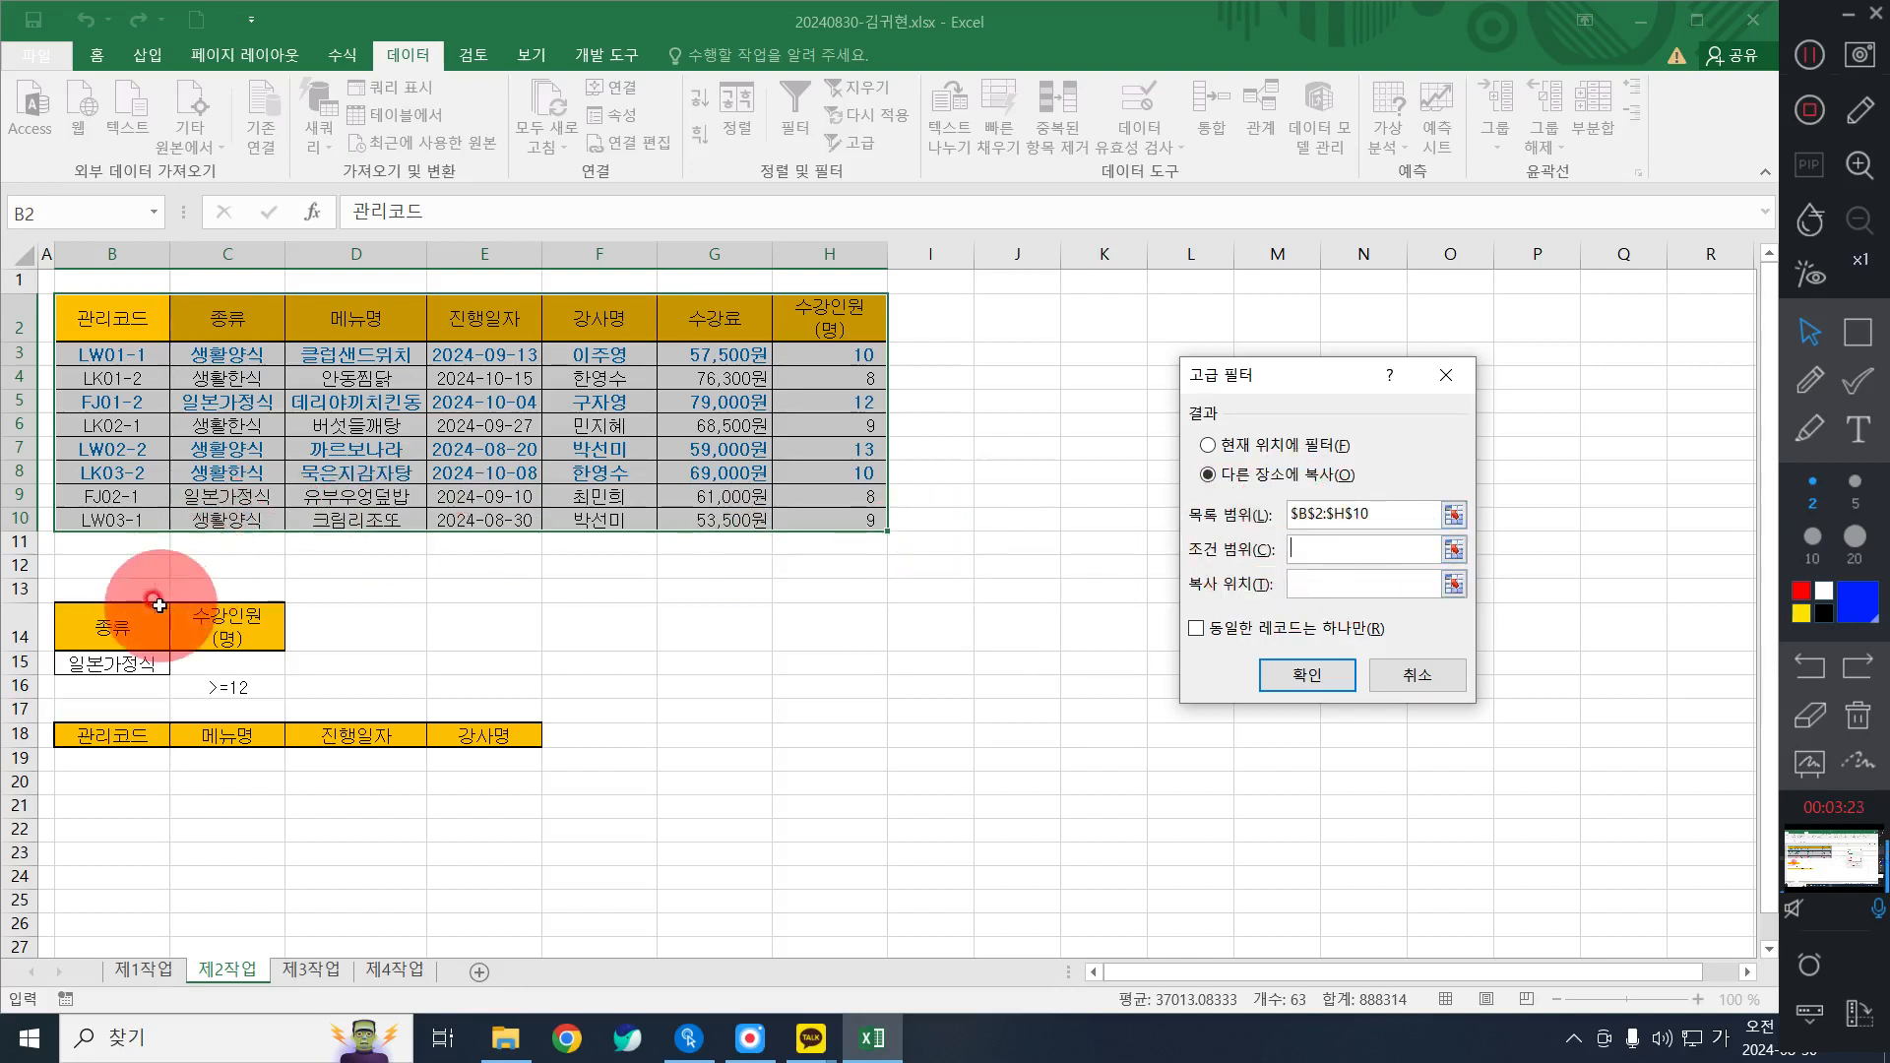
left_click_drag(152, 615, 239, 677)
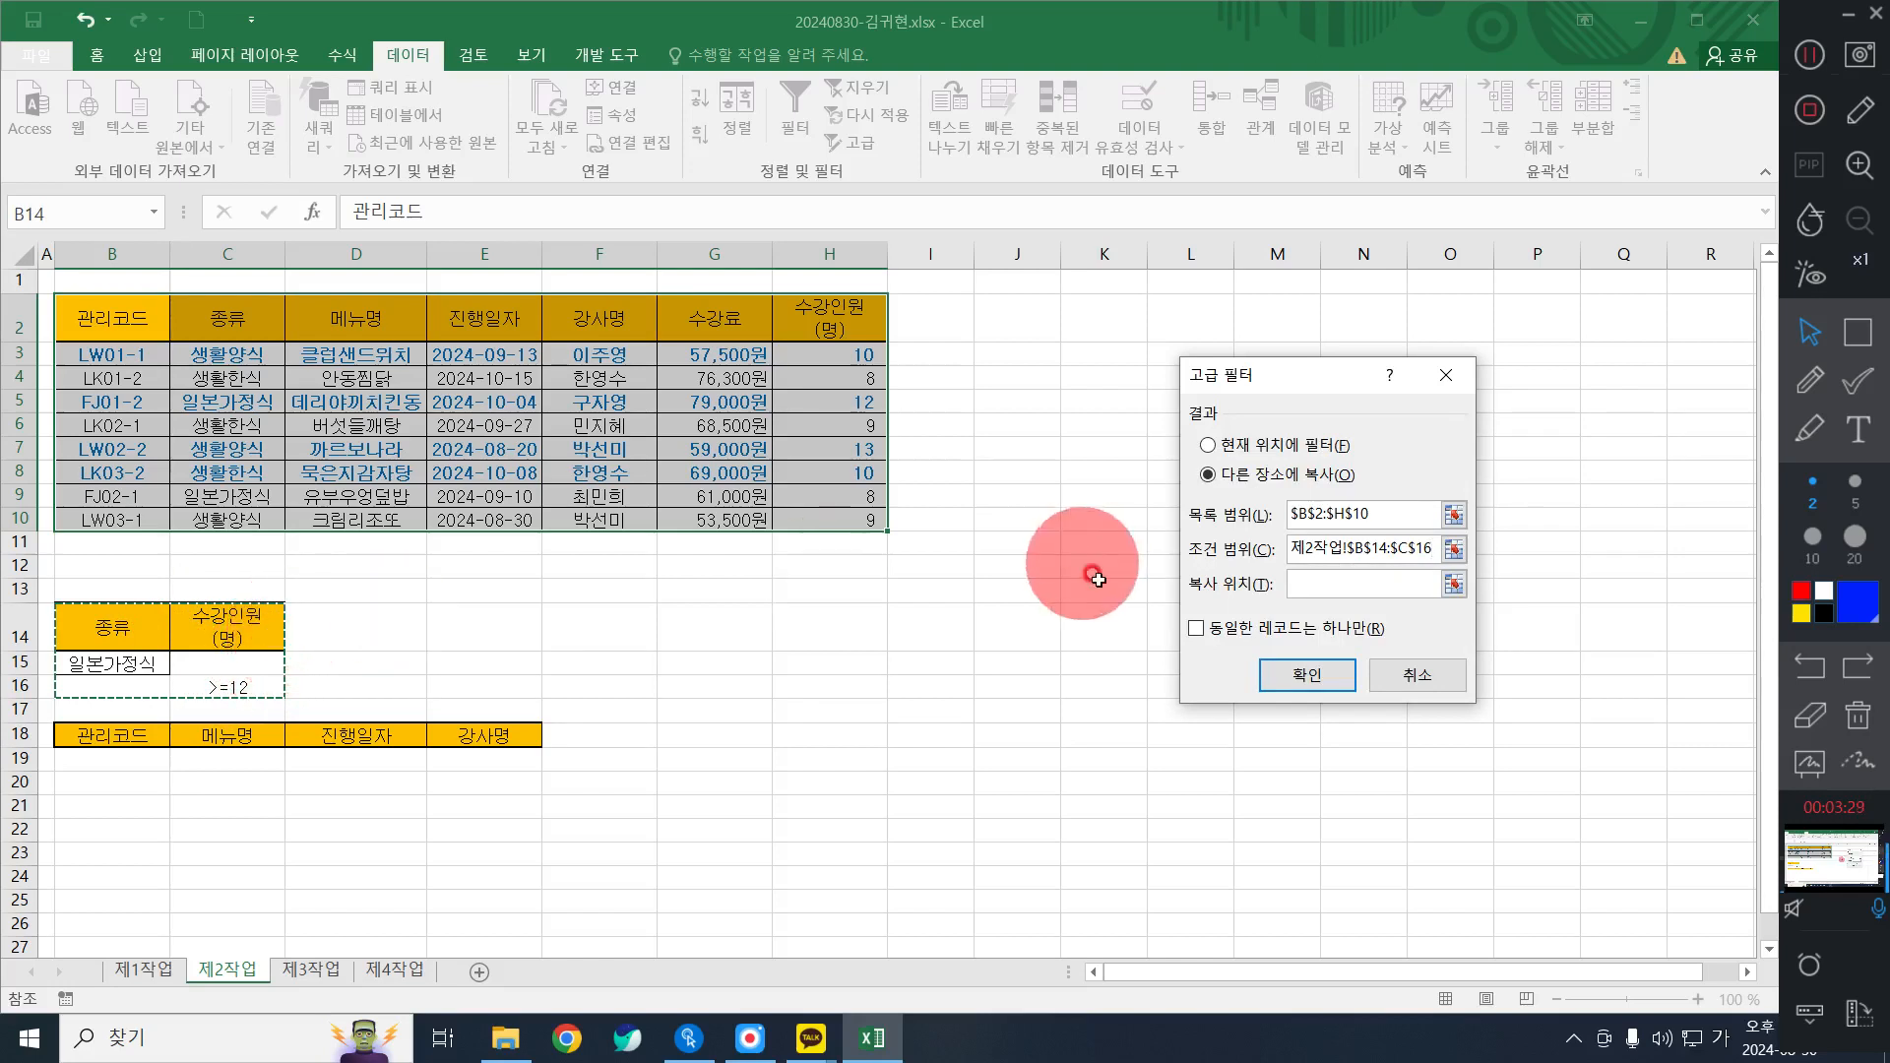
left_click(1358, 584)
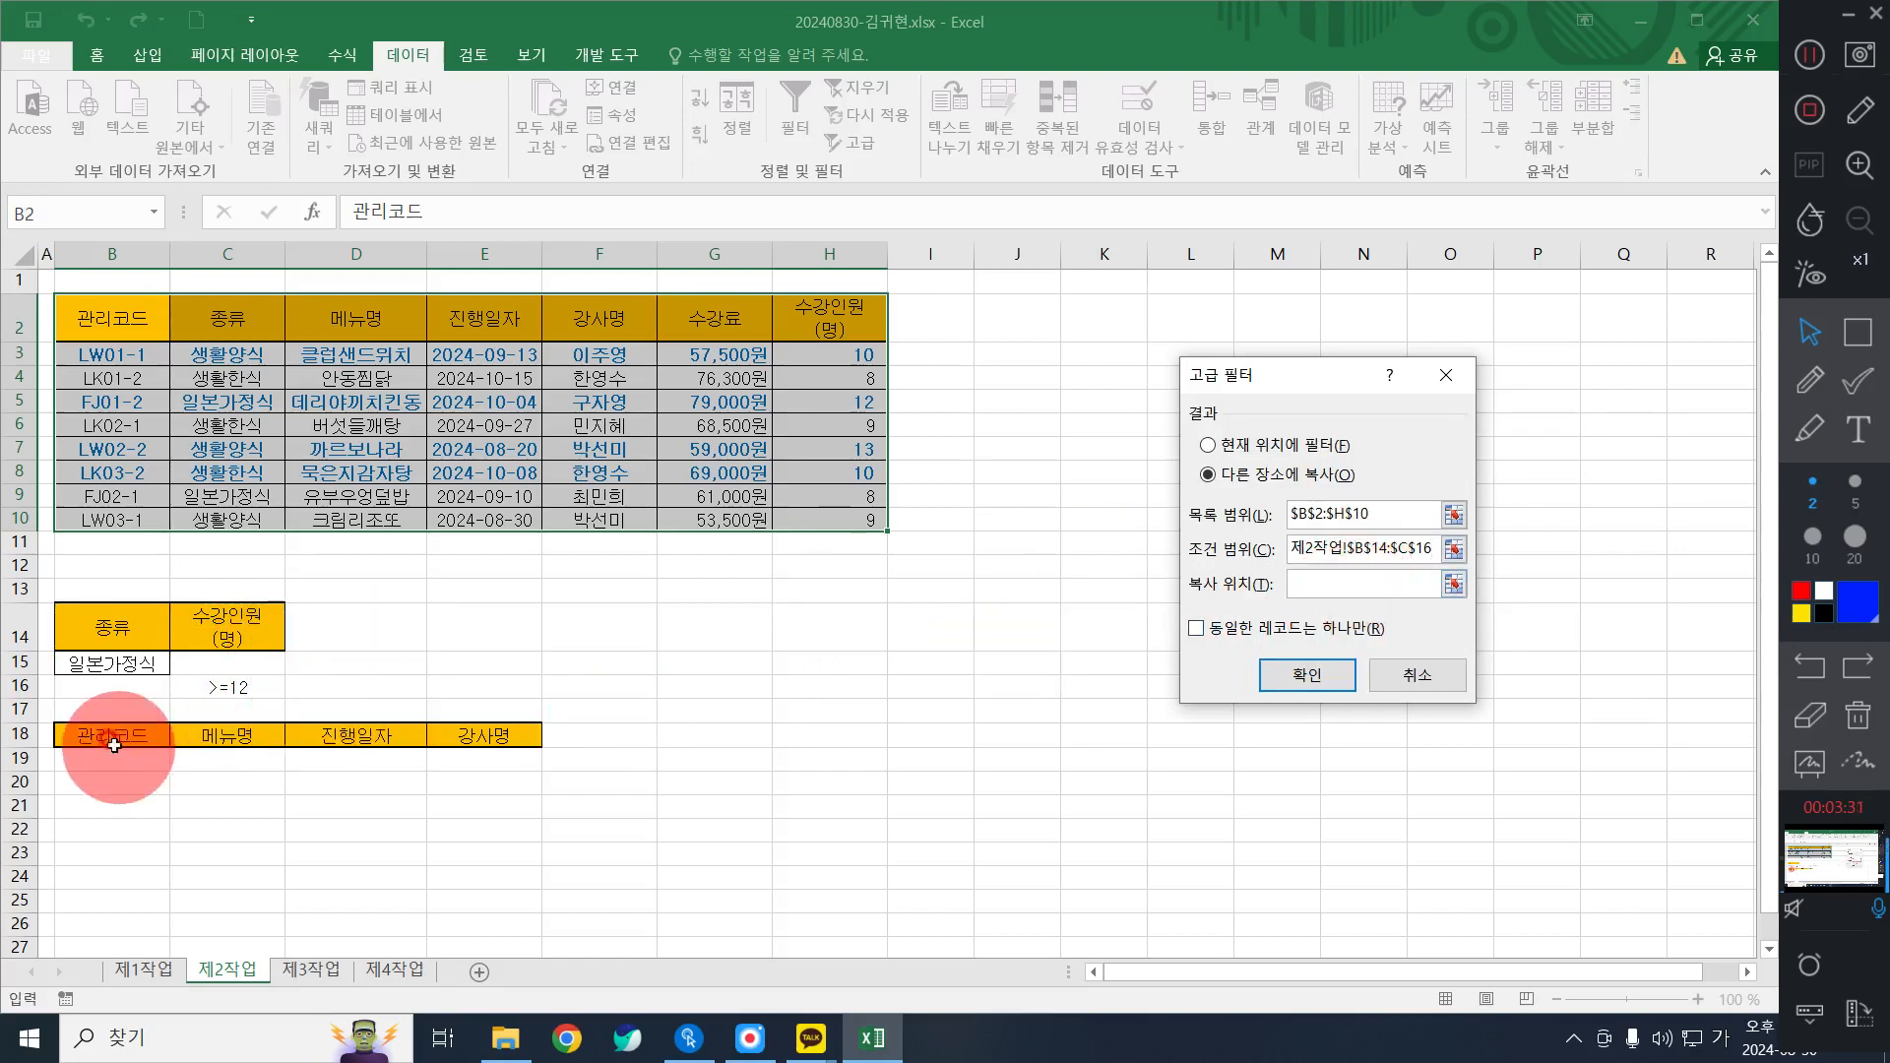
left_click_drag(93, 737, 500, 745)
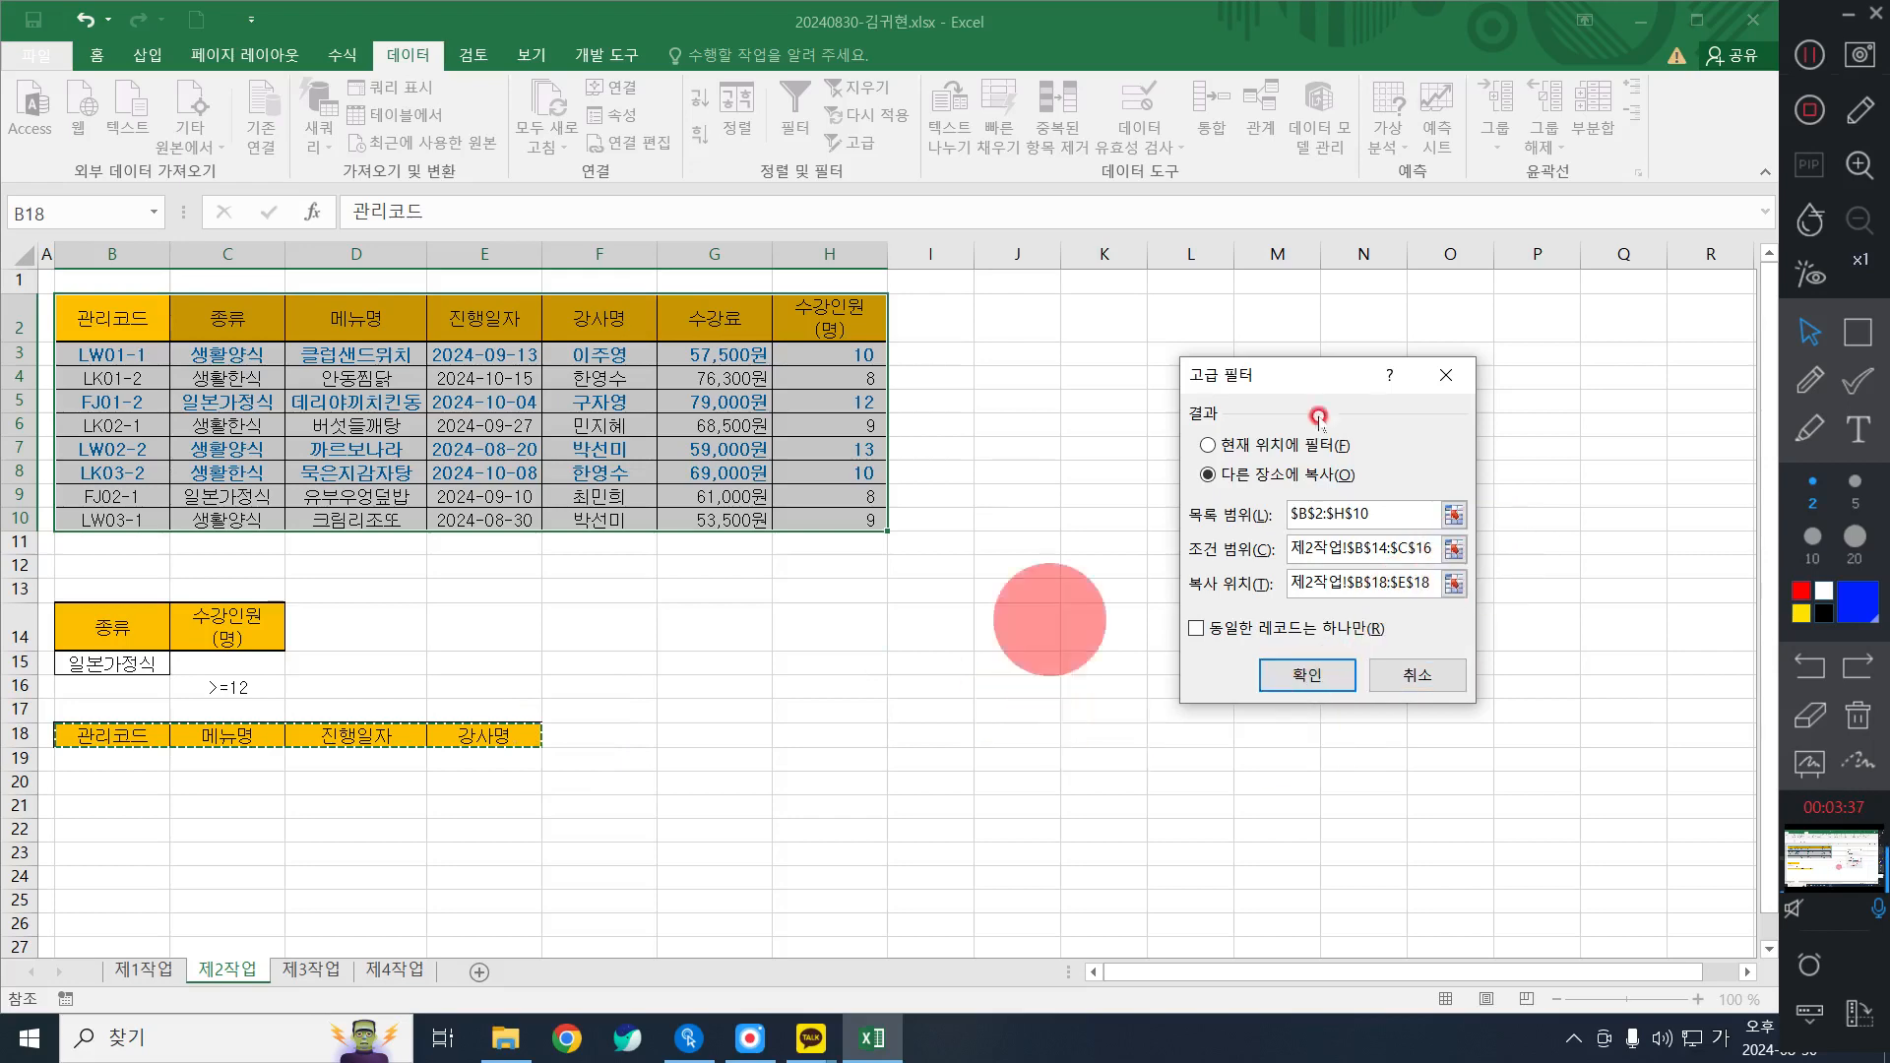
left_click(1858, 332)
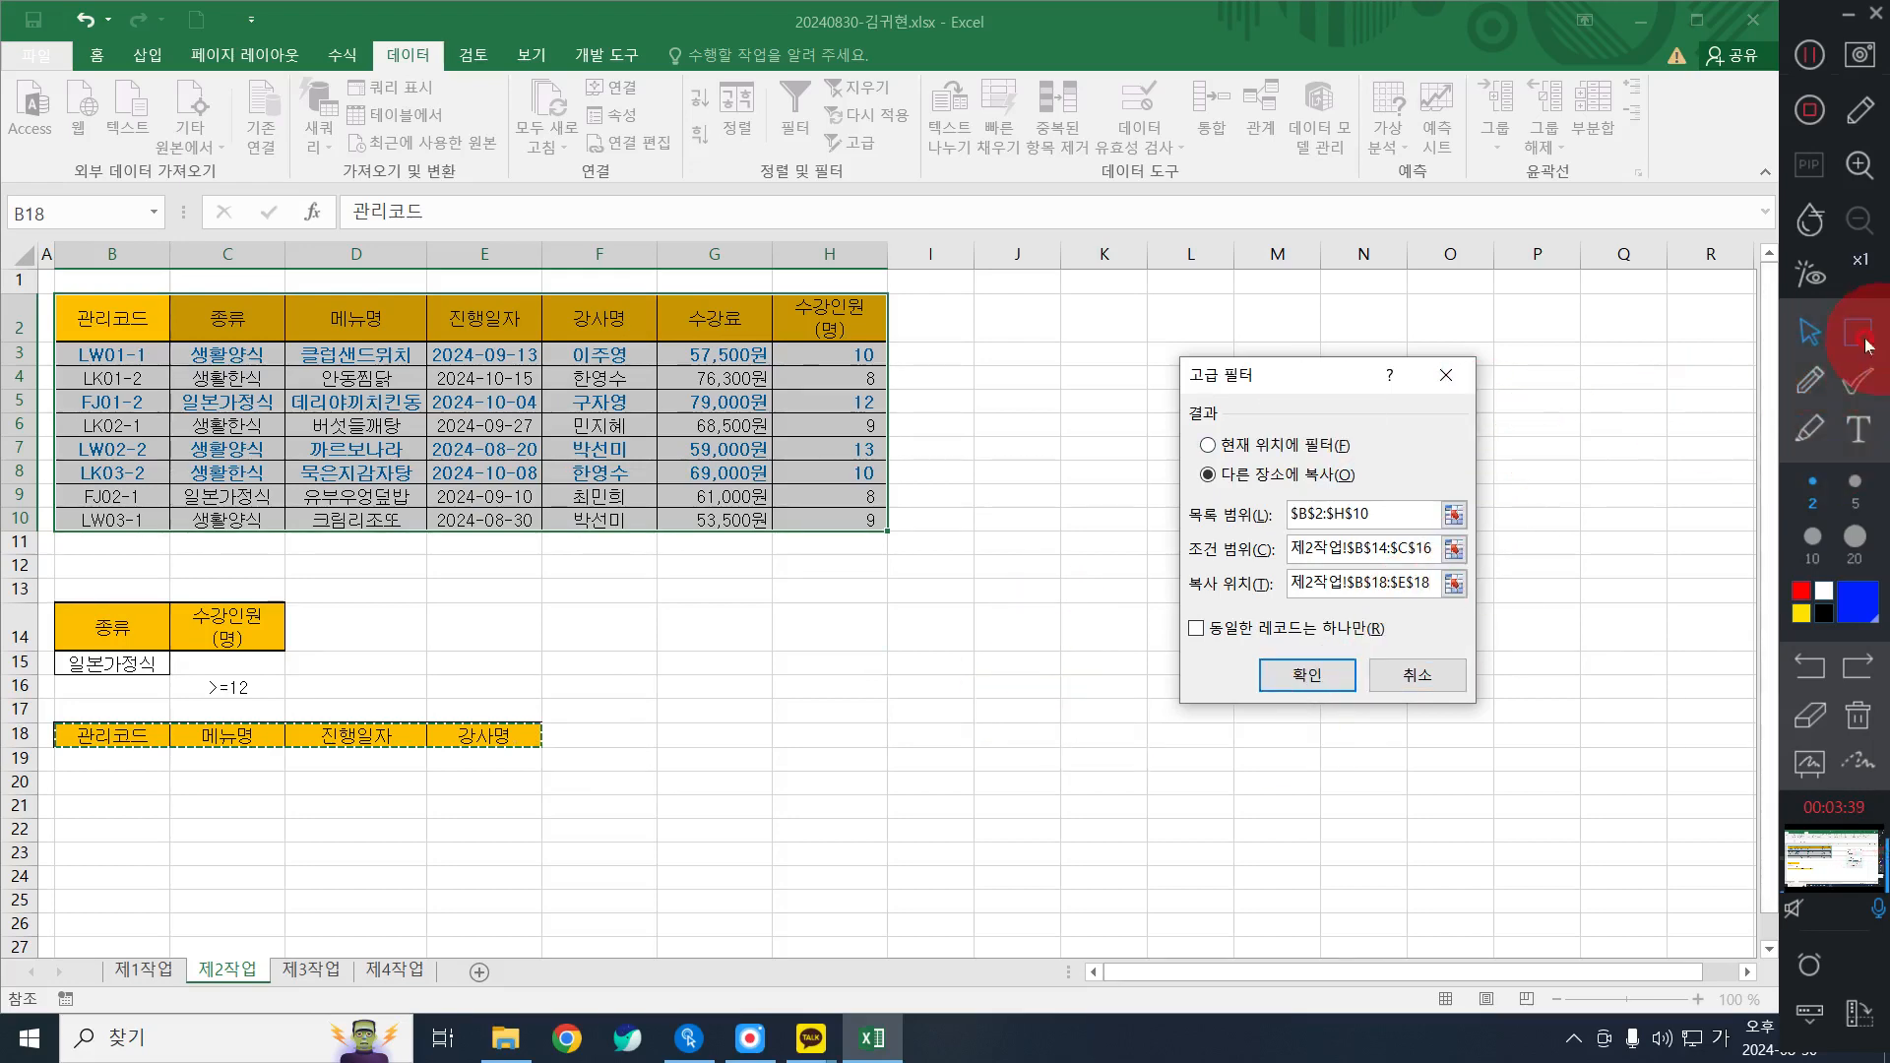
left_click_drag(1175, 492, 1482, 615)
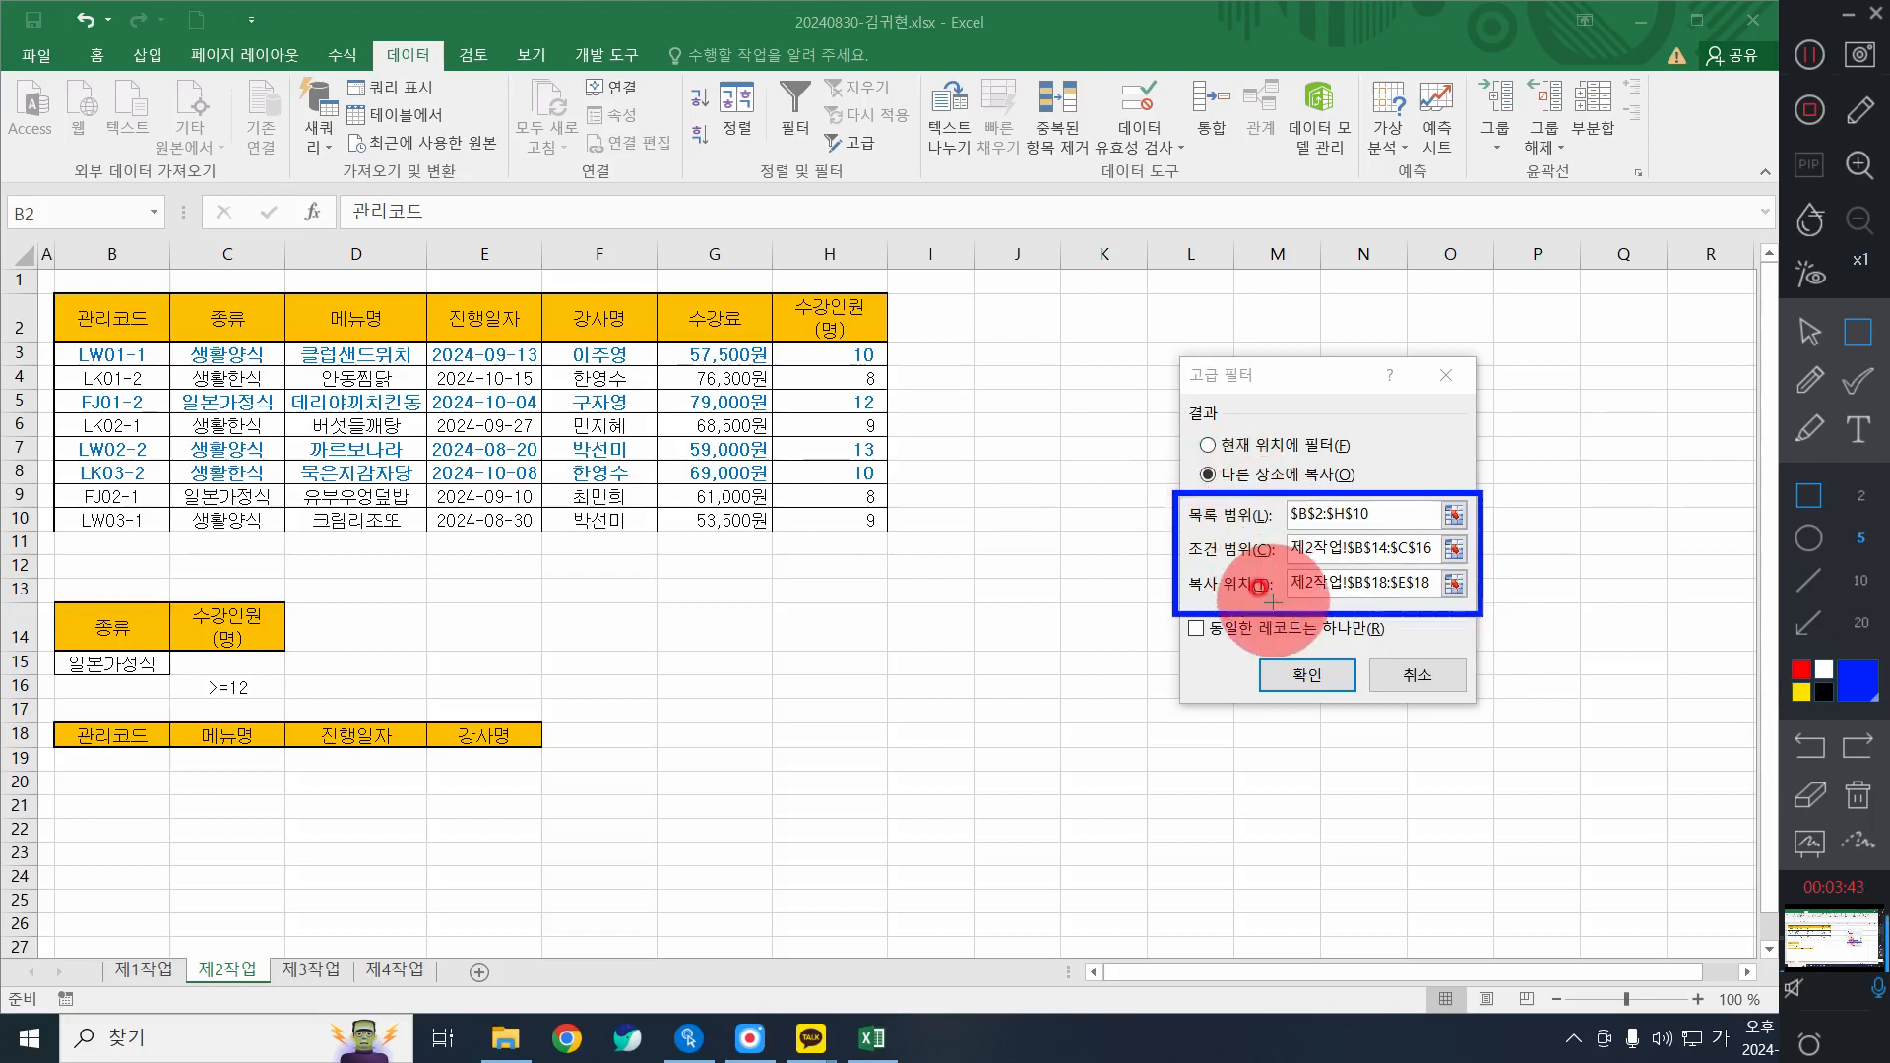
mouse_move(1285, 493)
left_mouse_down()
mouse_move(1426, 544)
mouse_move(1474, 606)
left_mouse_up()
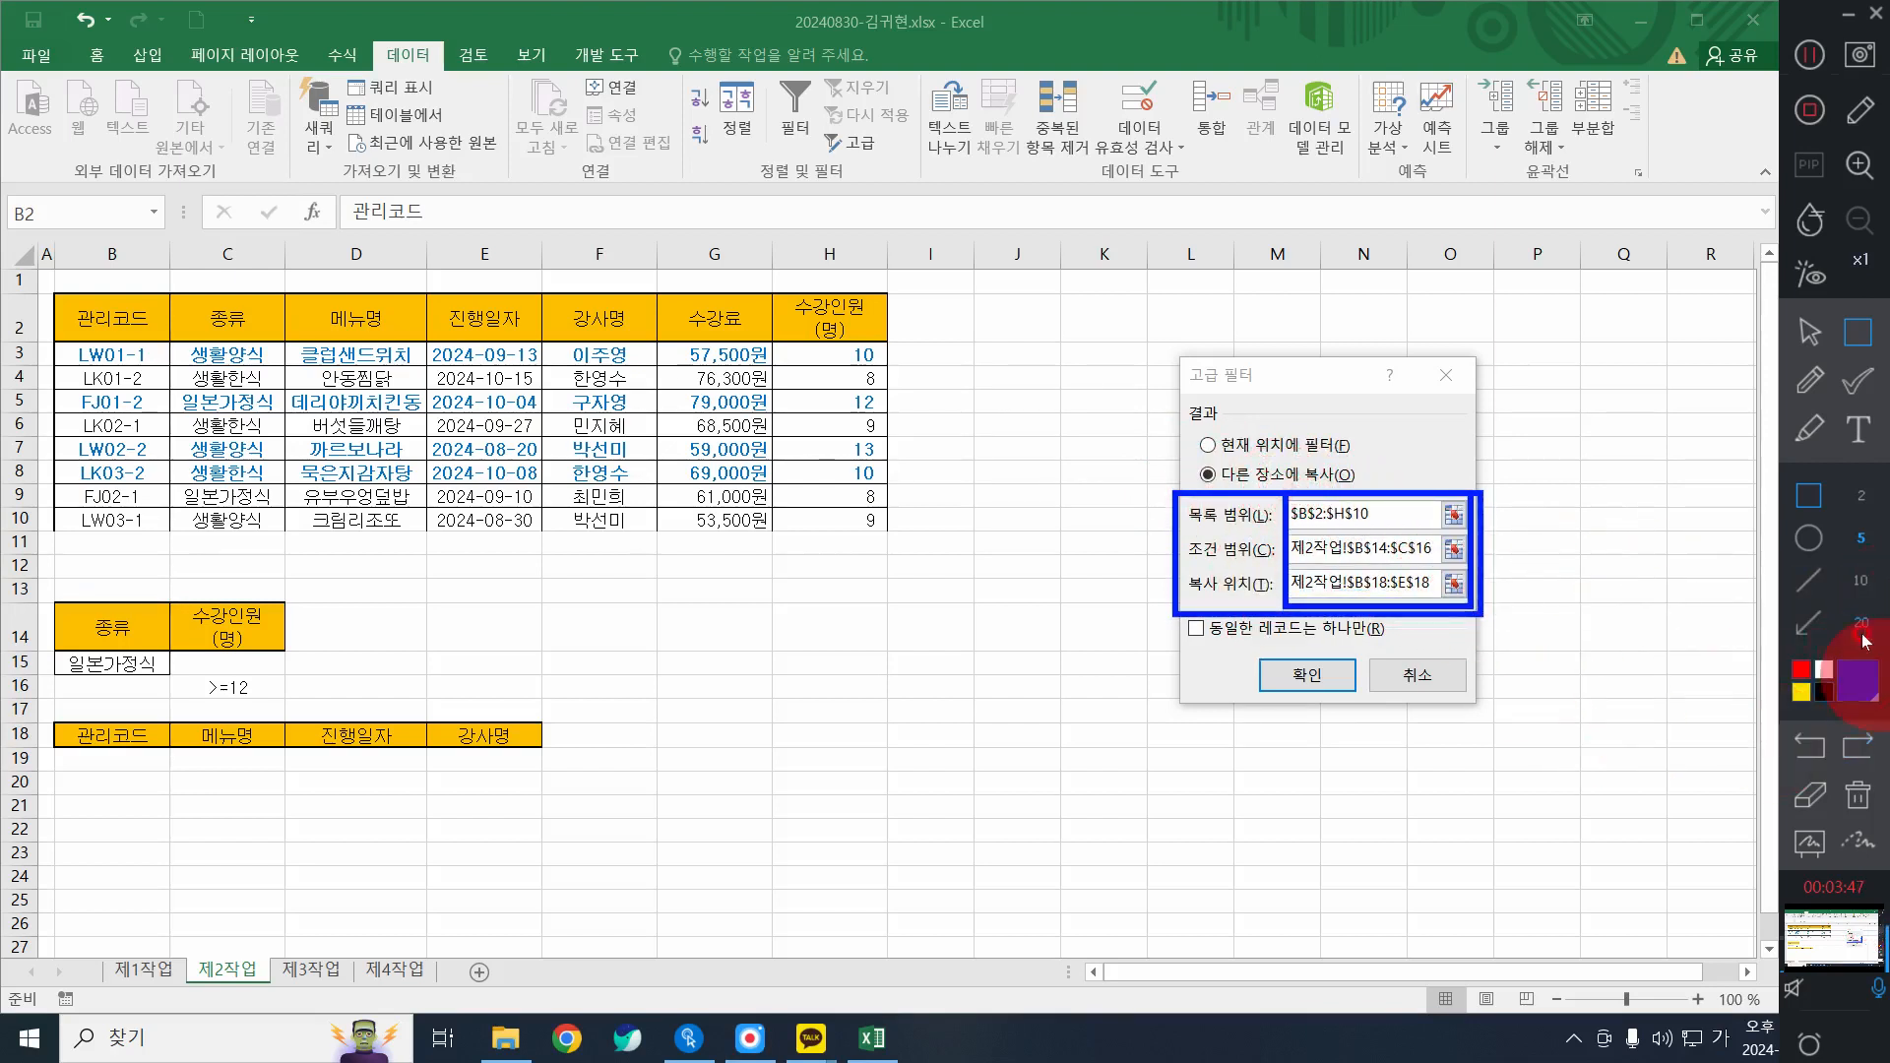
left_click(1868, 800)
left_click(1809, 333)
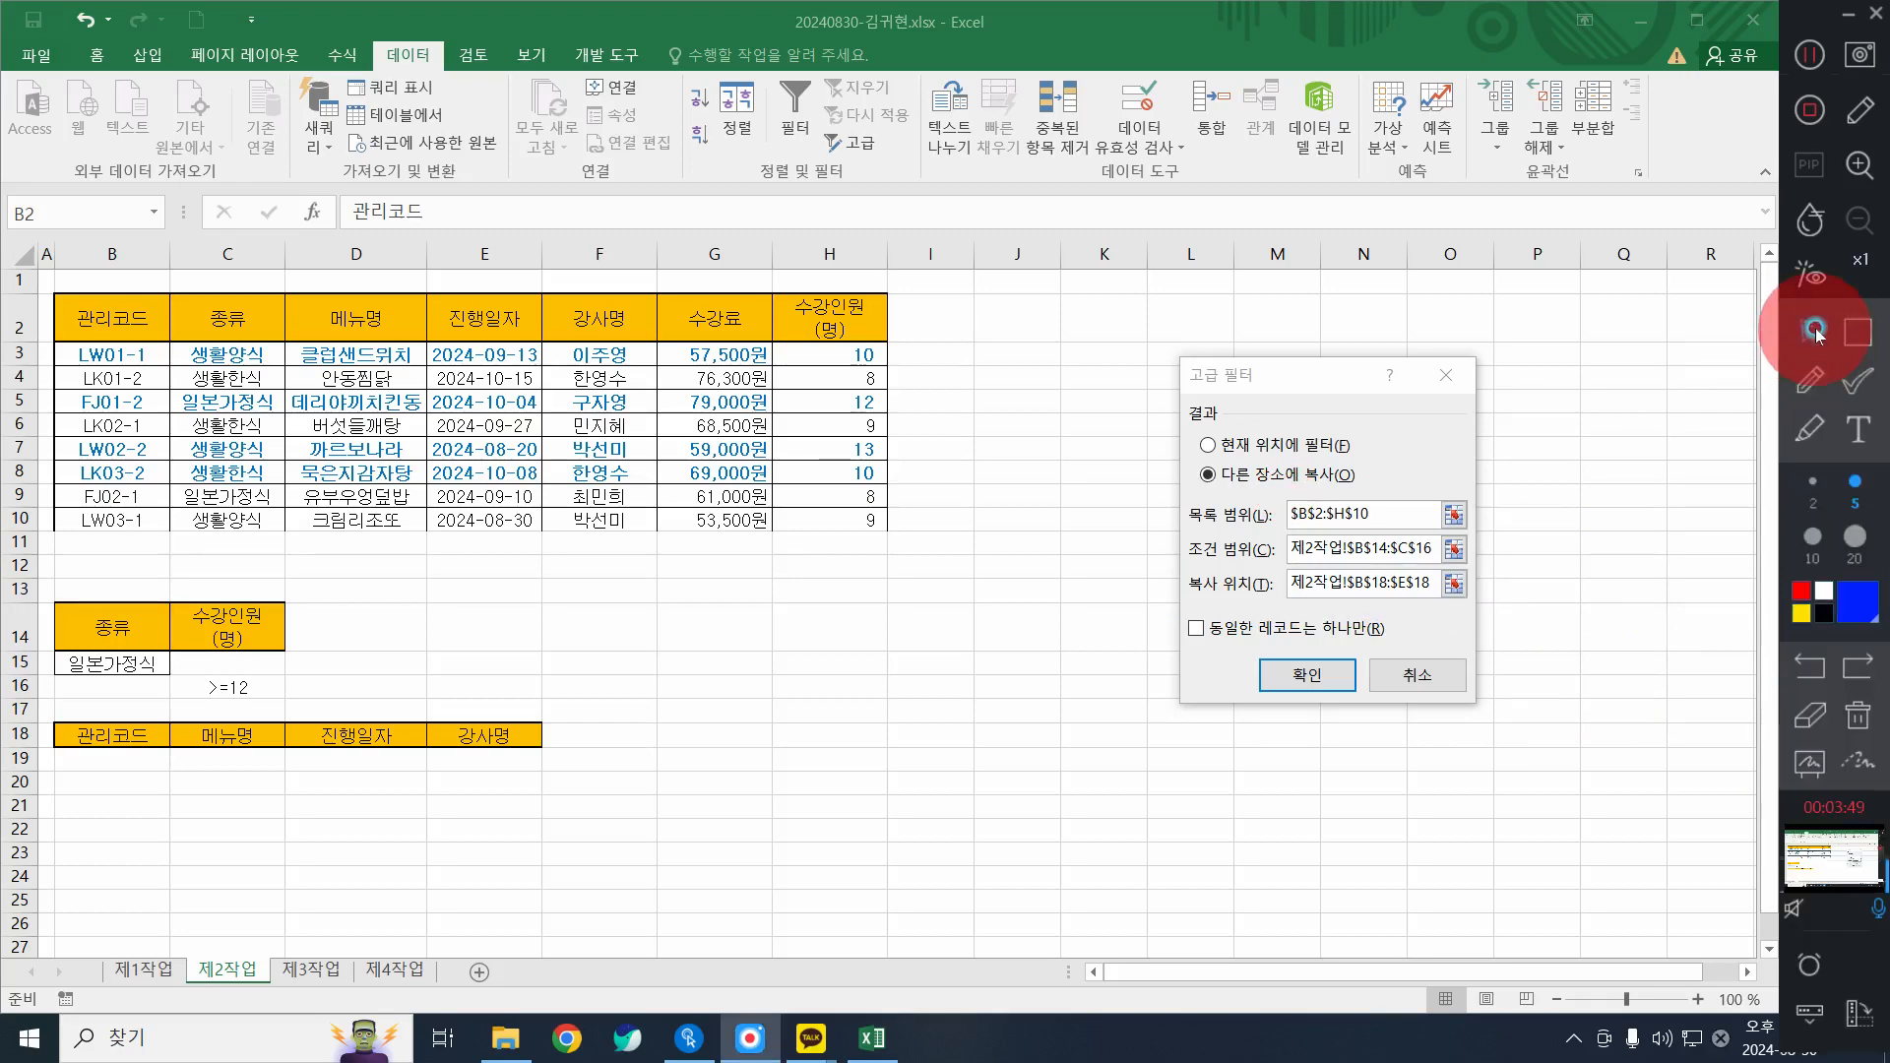
Run the configured Advanced Filter to extract the matching classes under the row 18 headings.
left_click(1307, 677)
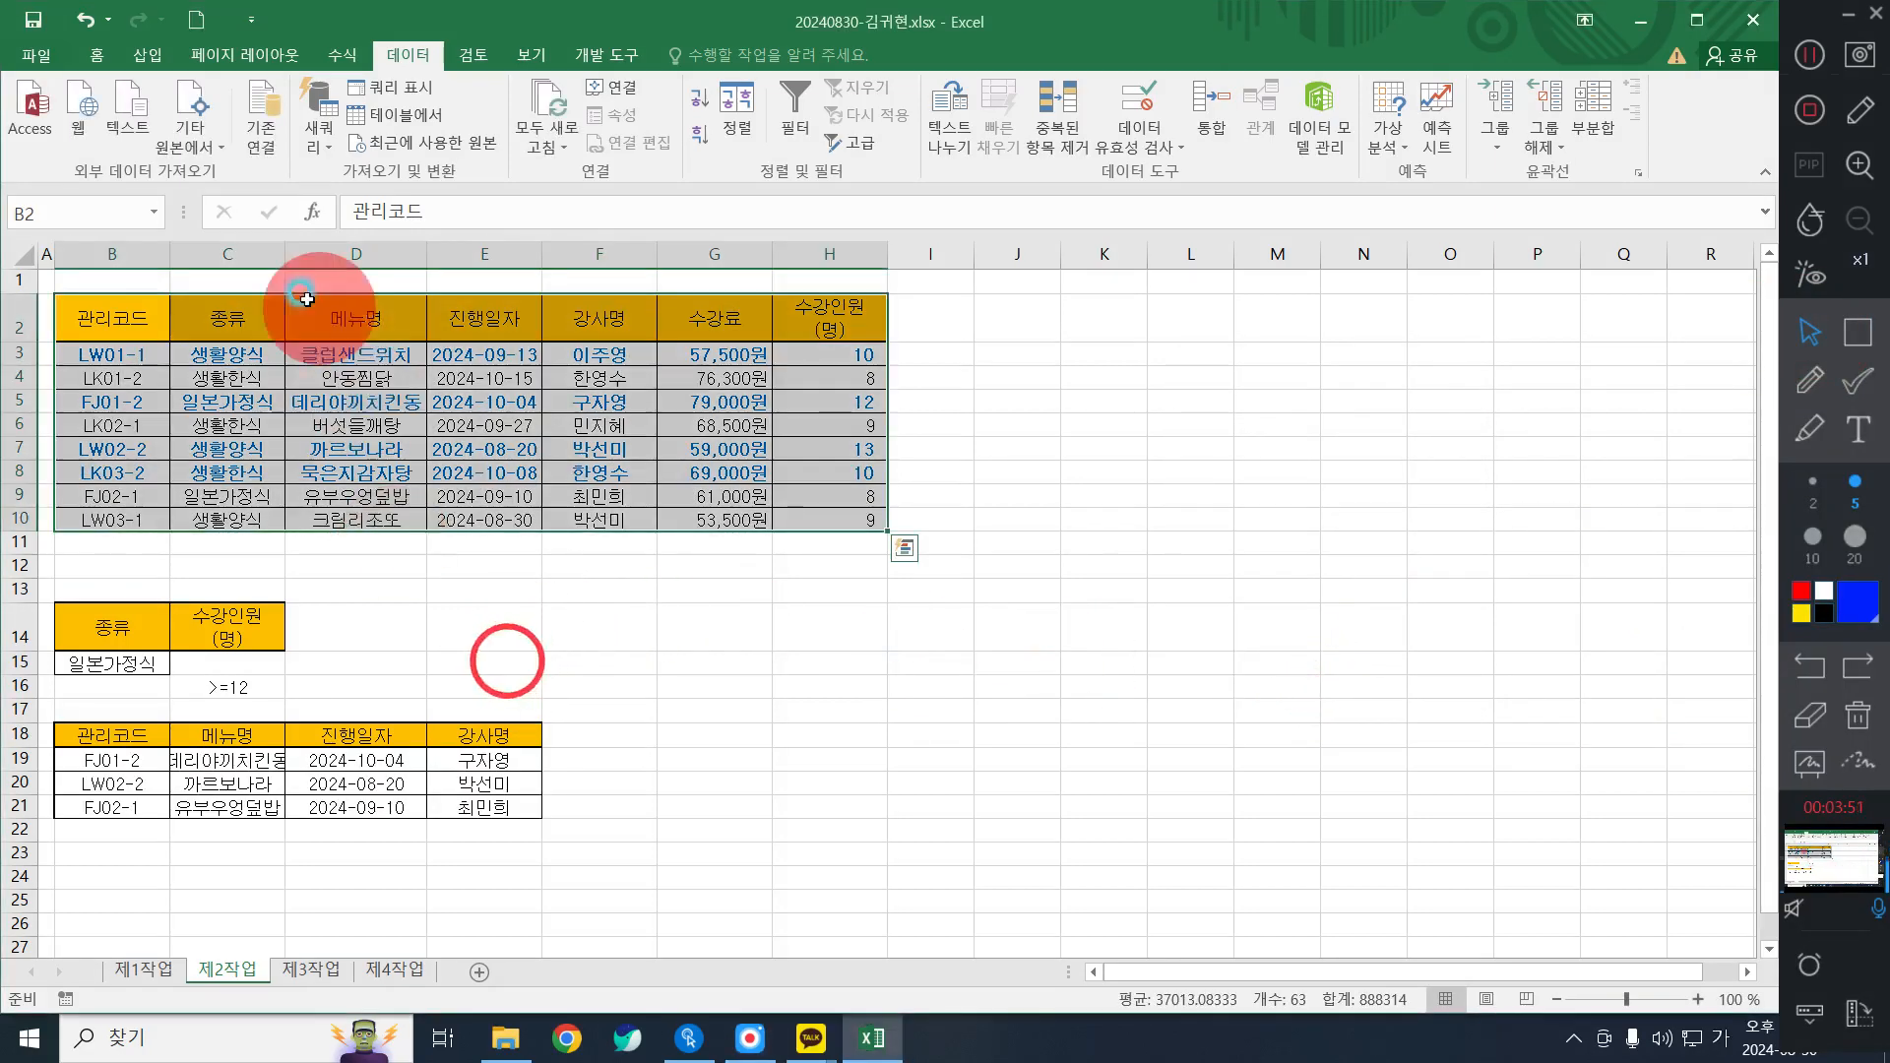
left_click(360, 589)
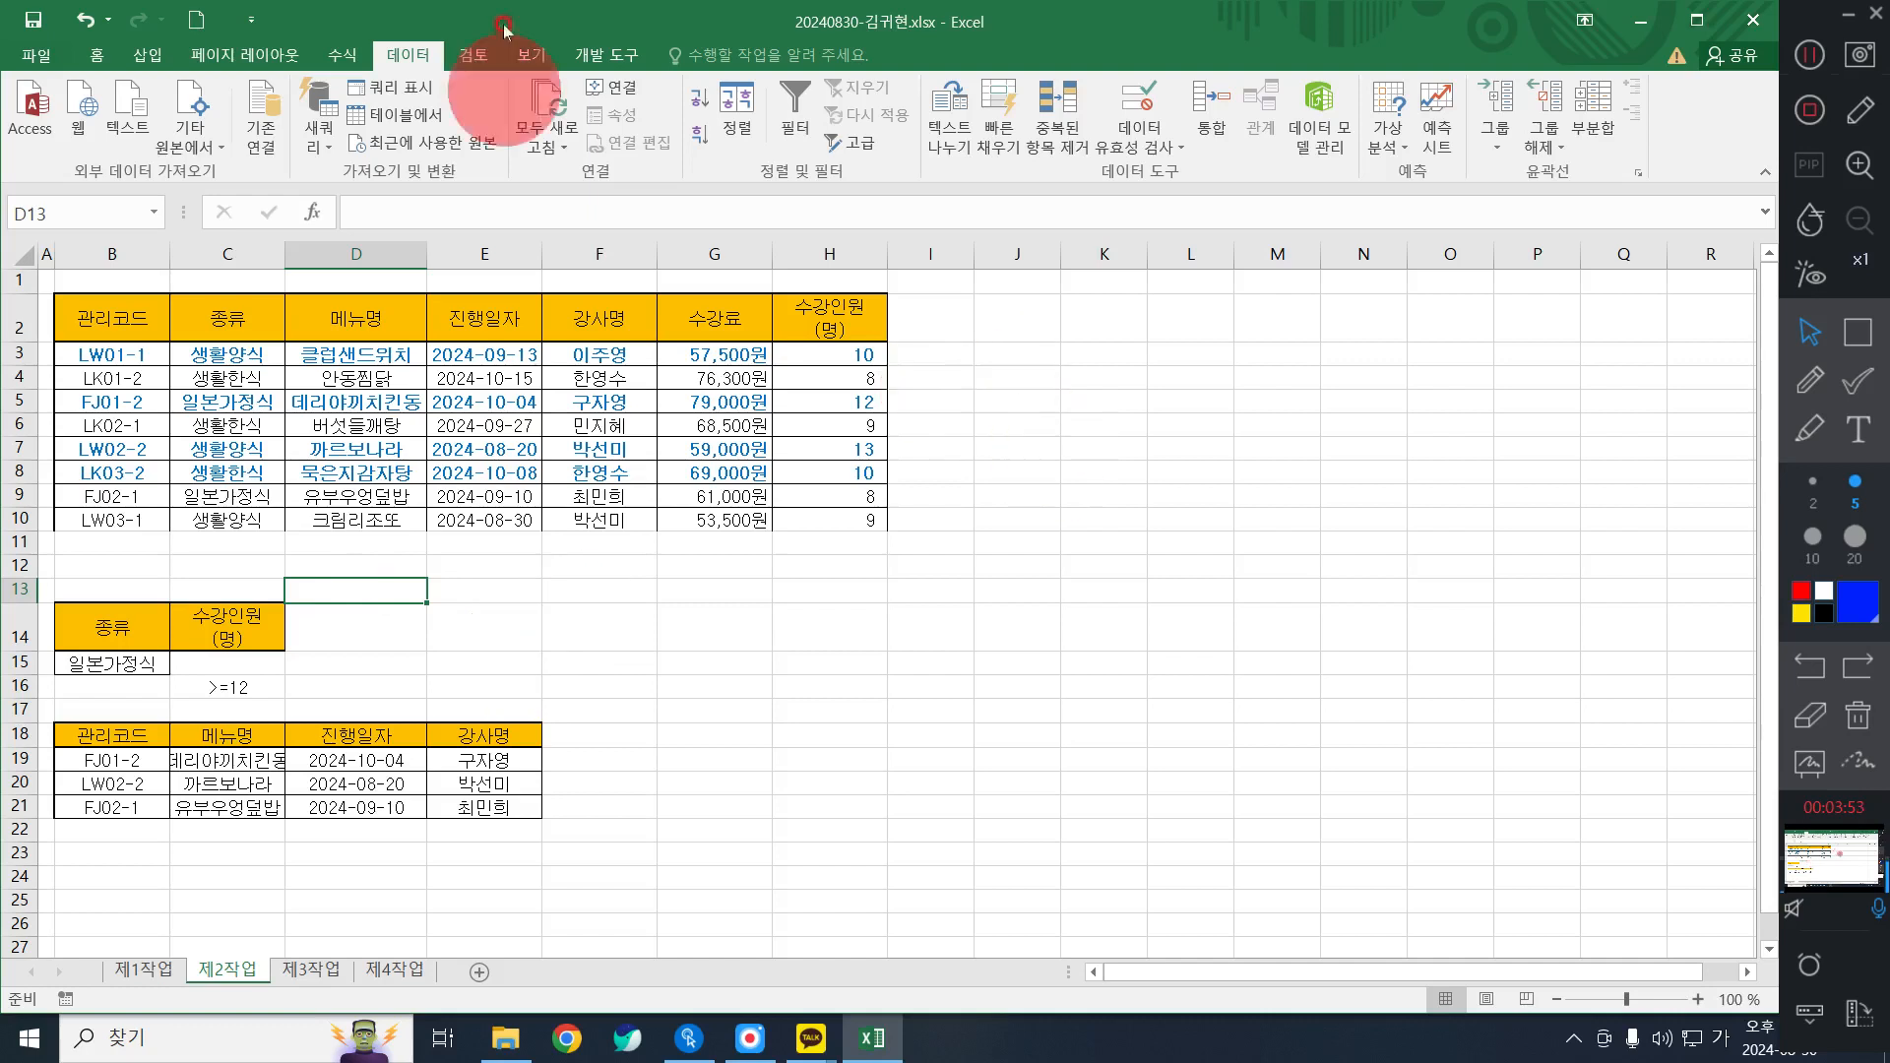
left_click_drag(102, 351, 867, 520)
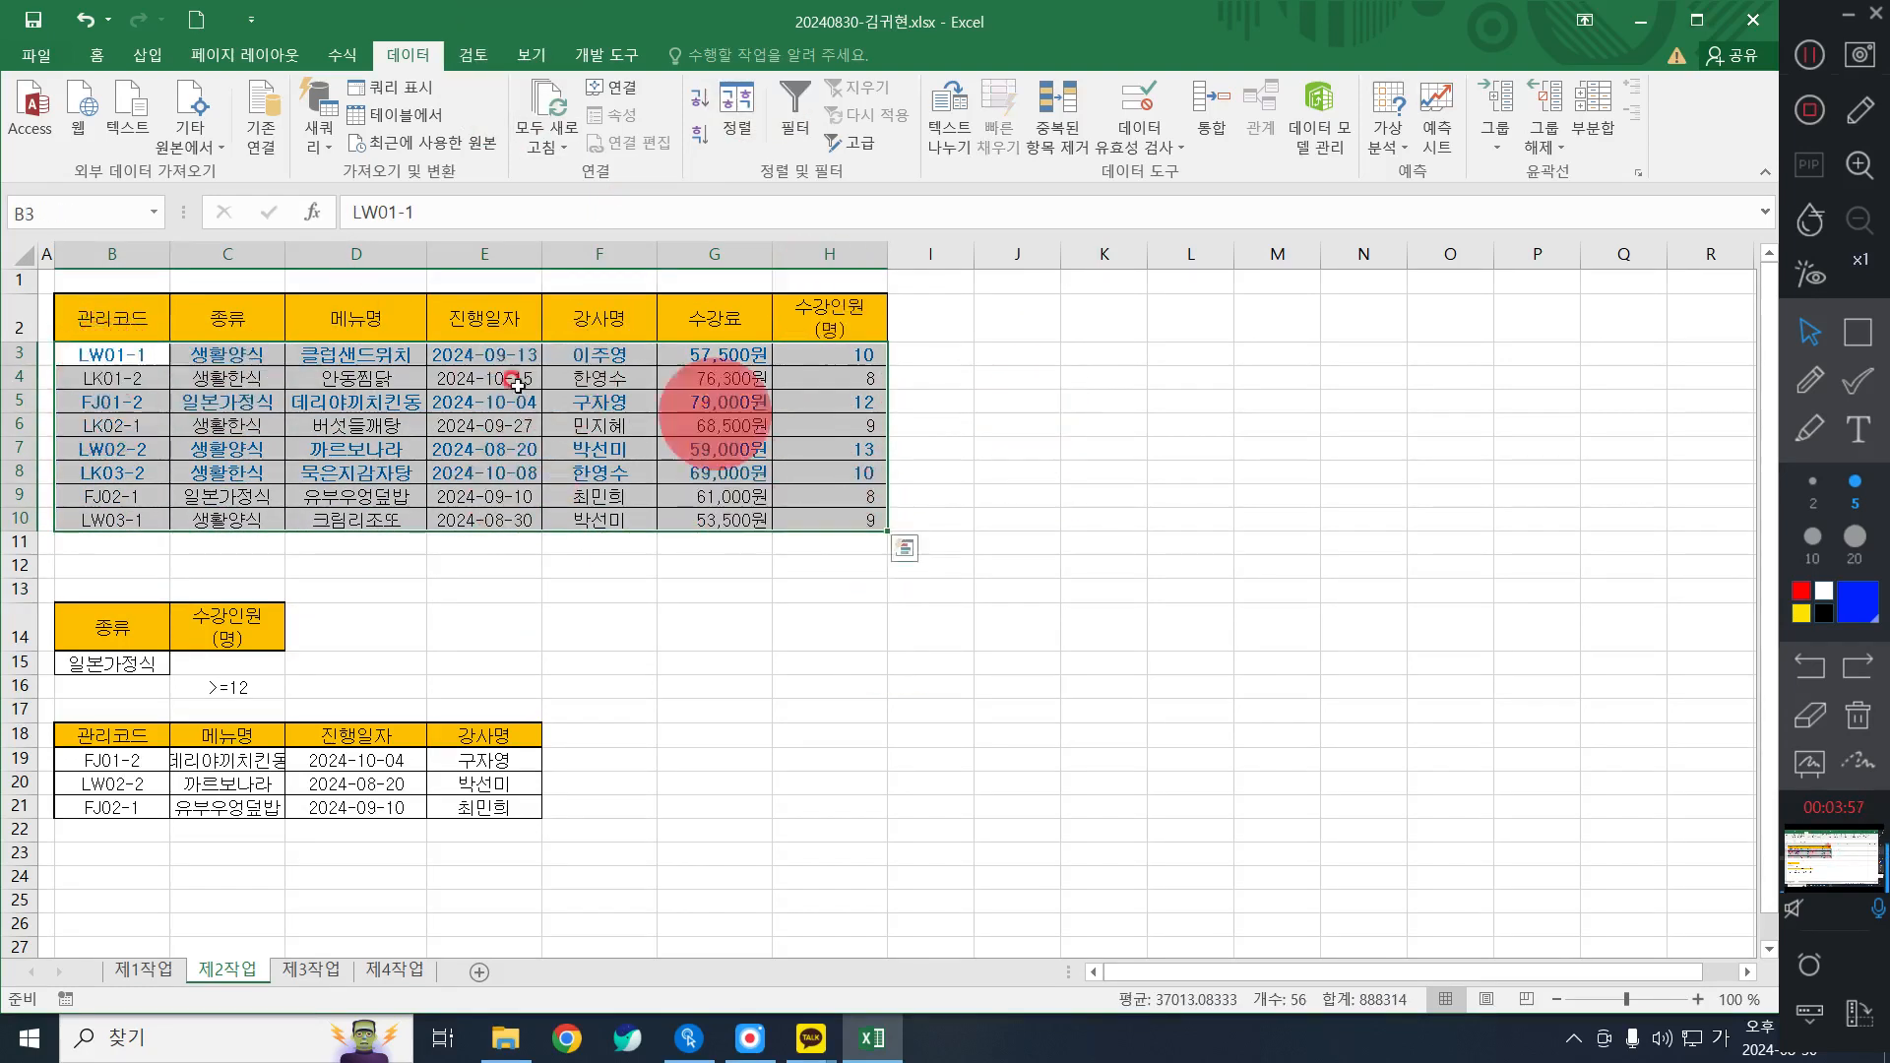
left_click(859, 140)
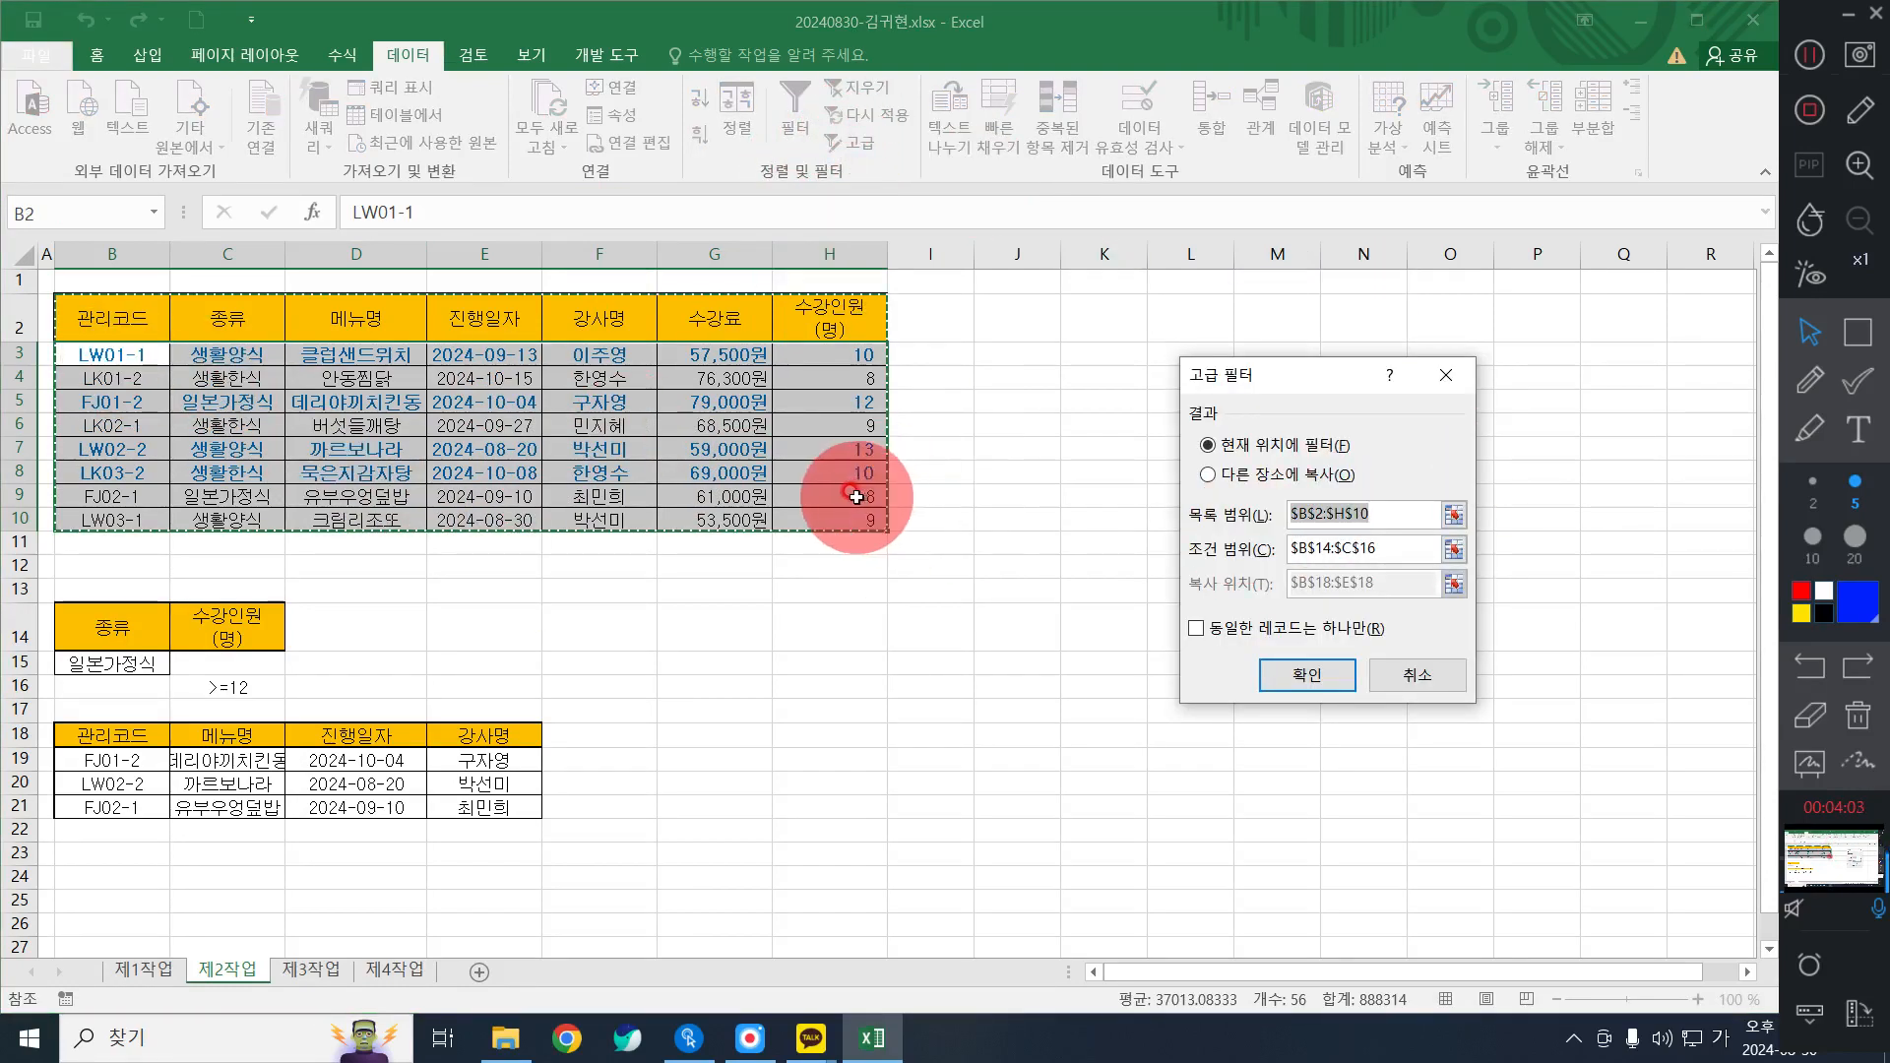
left_click(1390, 508)
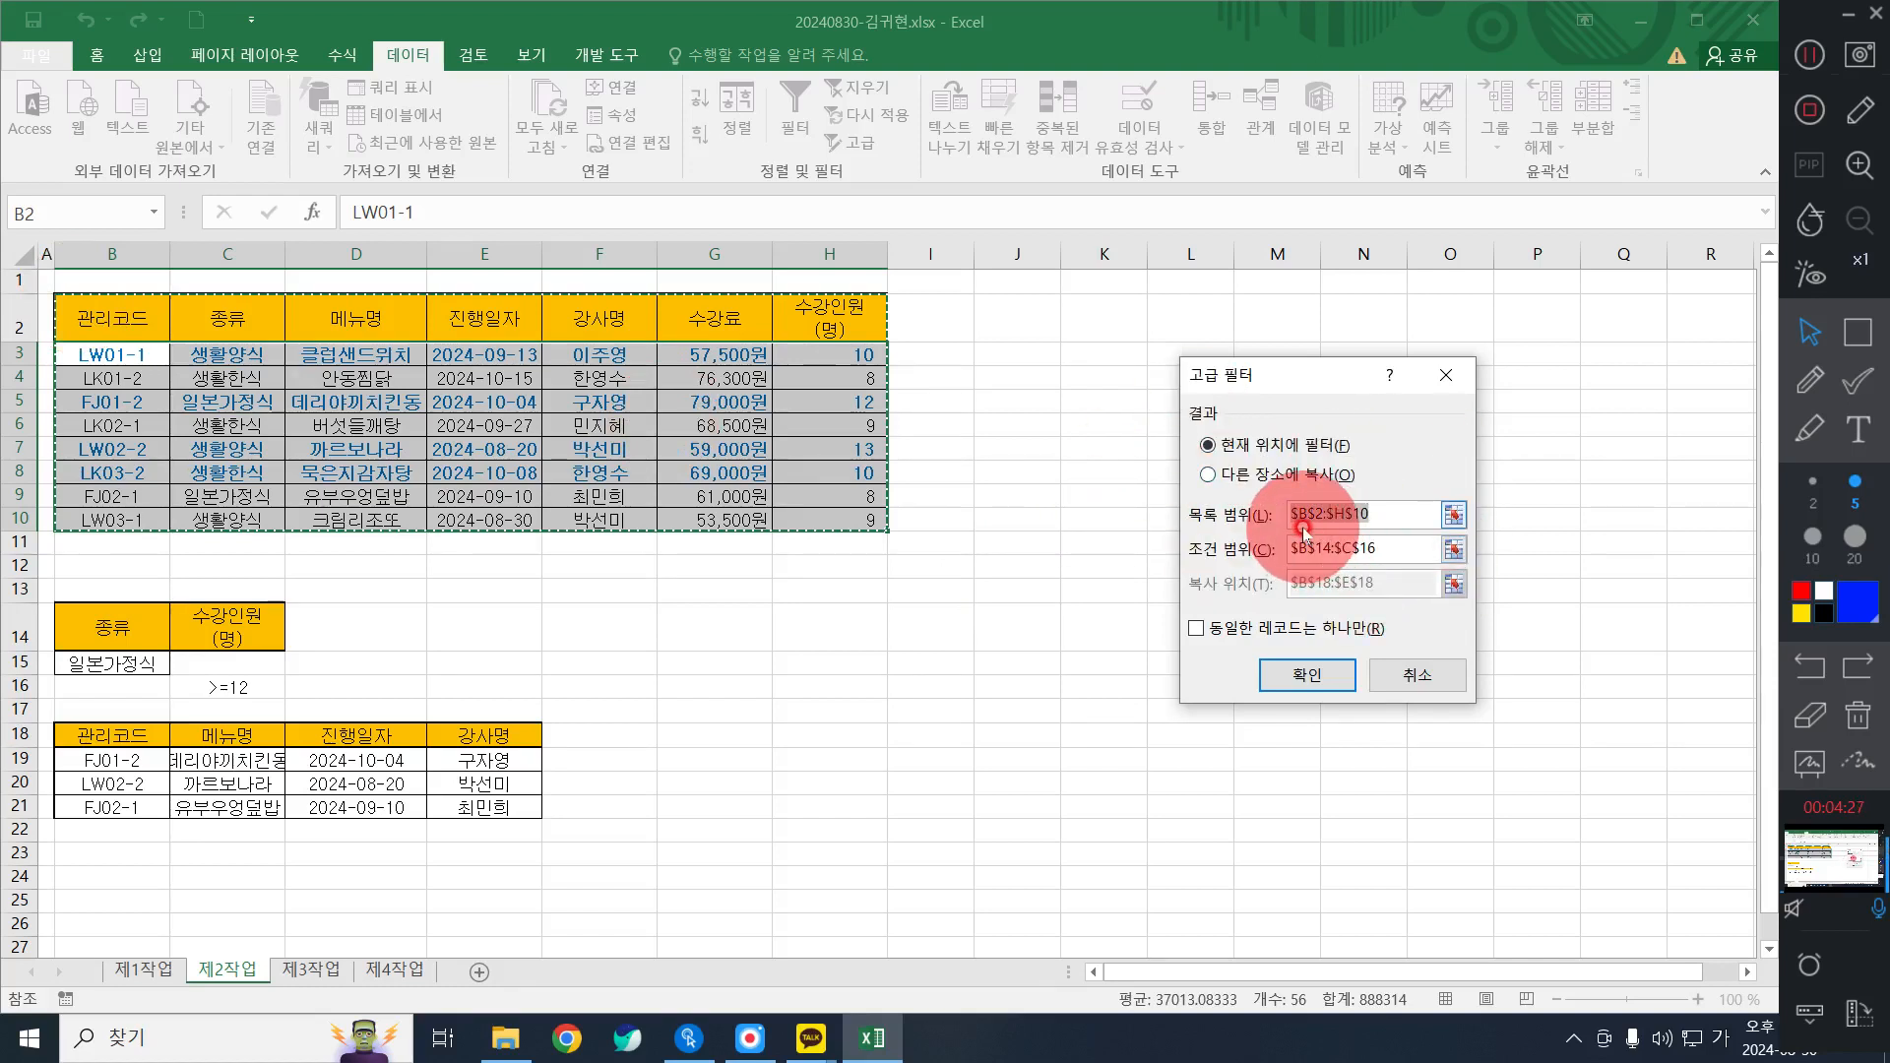
left_click(1377, 514)
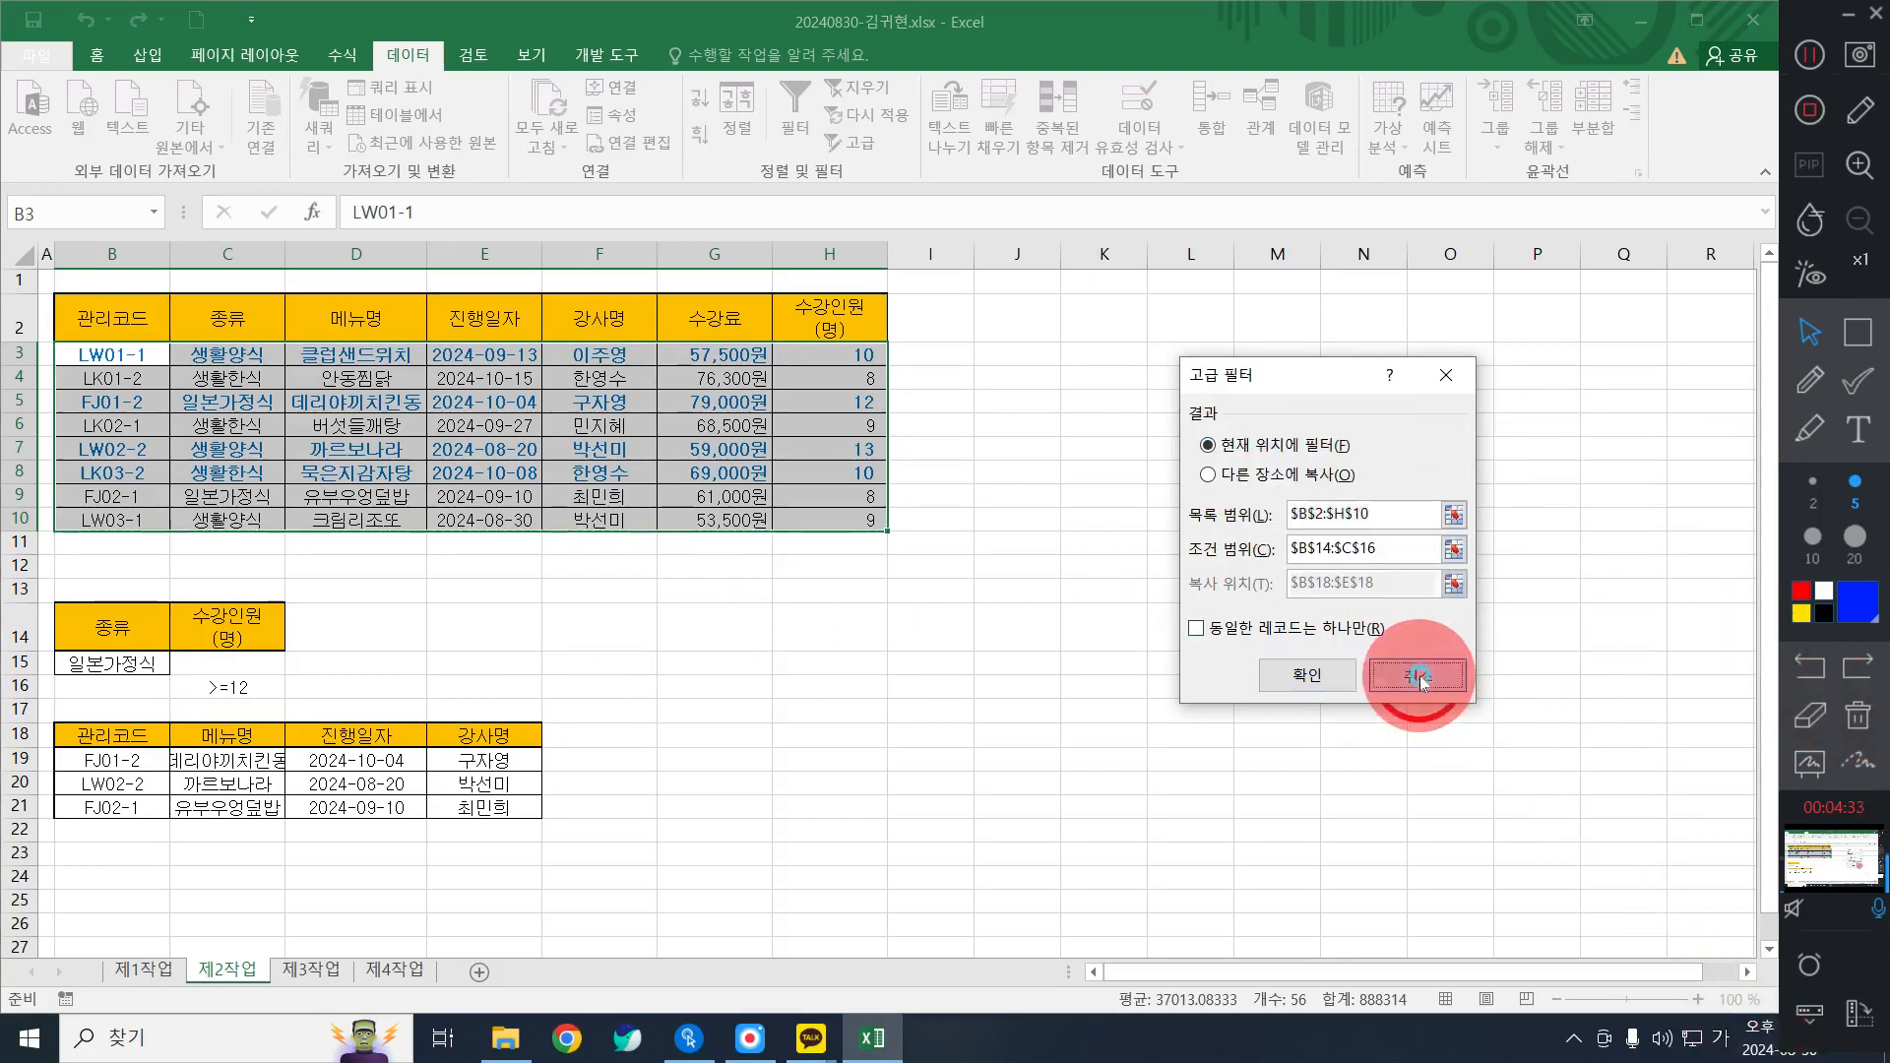
left_click(1417, 675)
left_click(718, 640)
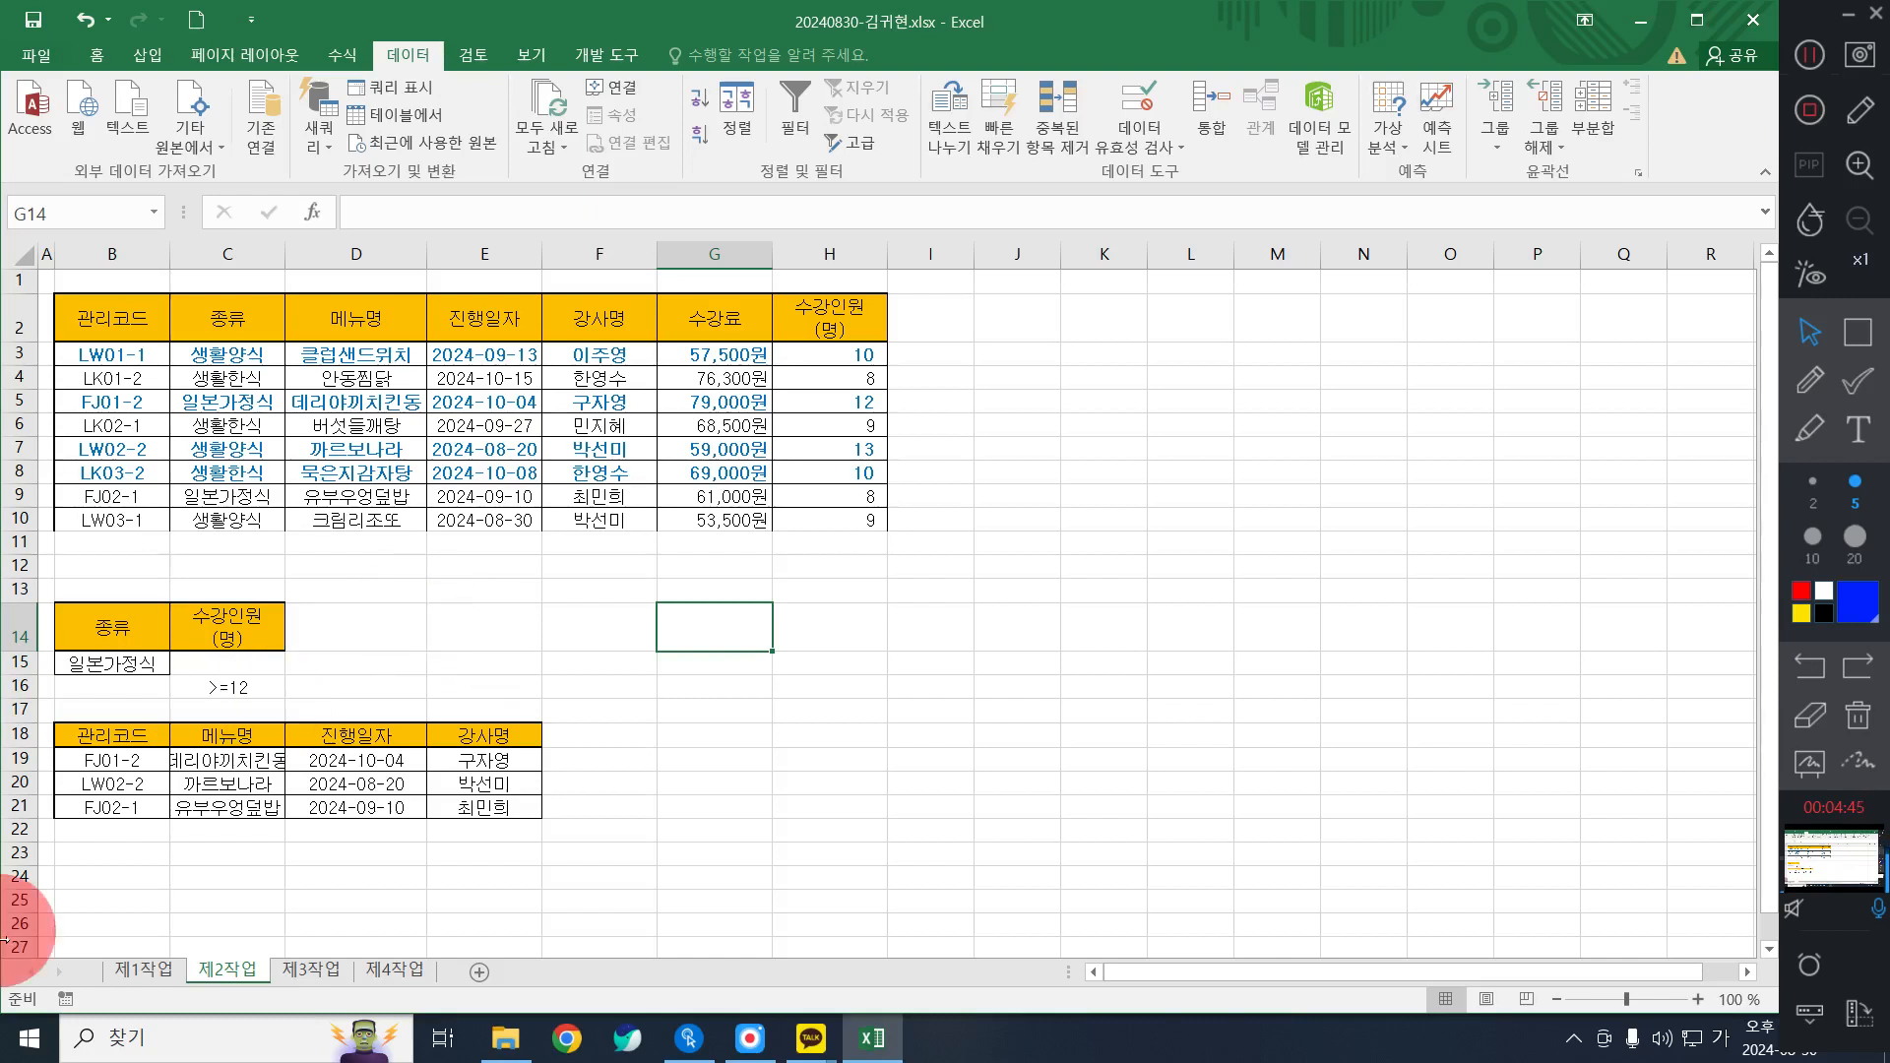
Remove the fill colour from the extracted result range B18:E21 on the 제2작업 sheet.
left_click_drag(112, 735, 504, 815)
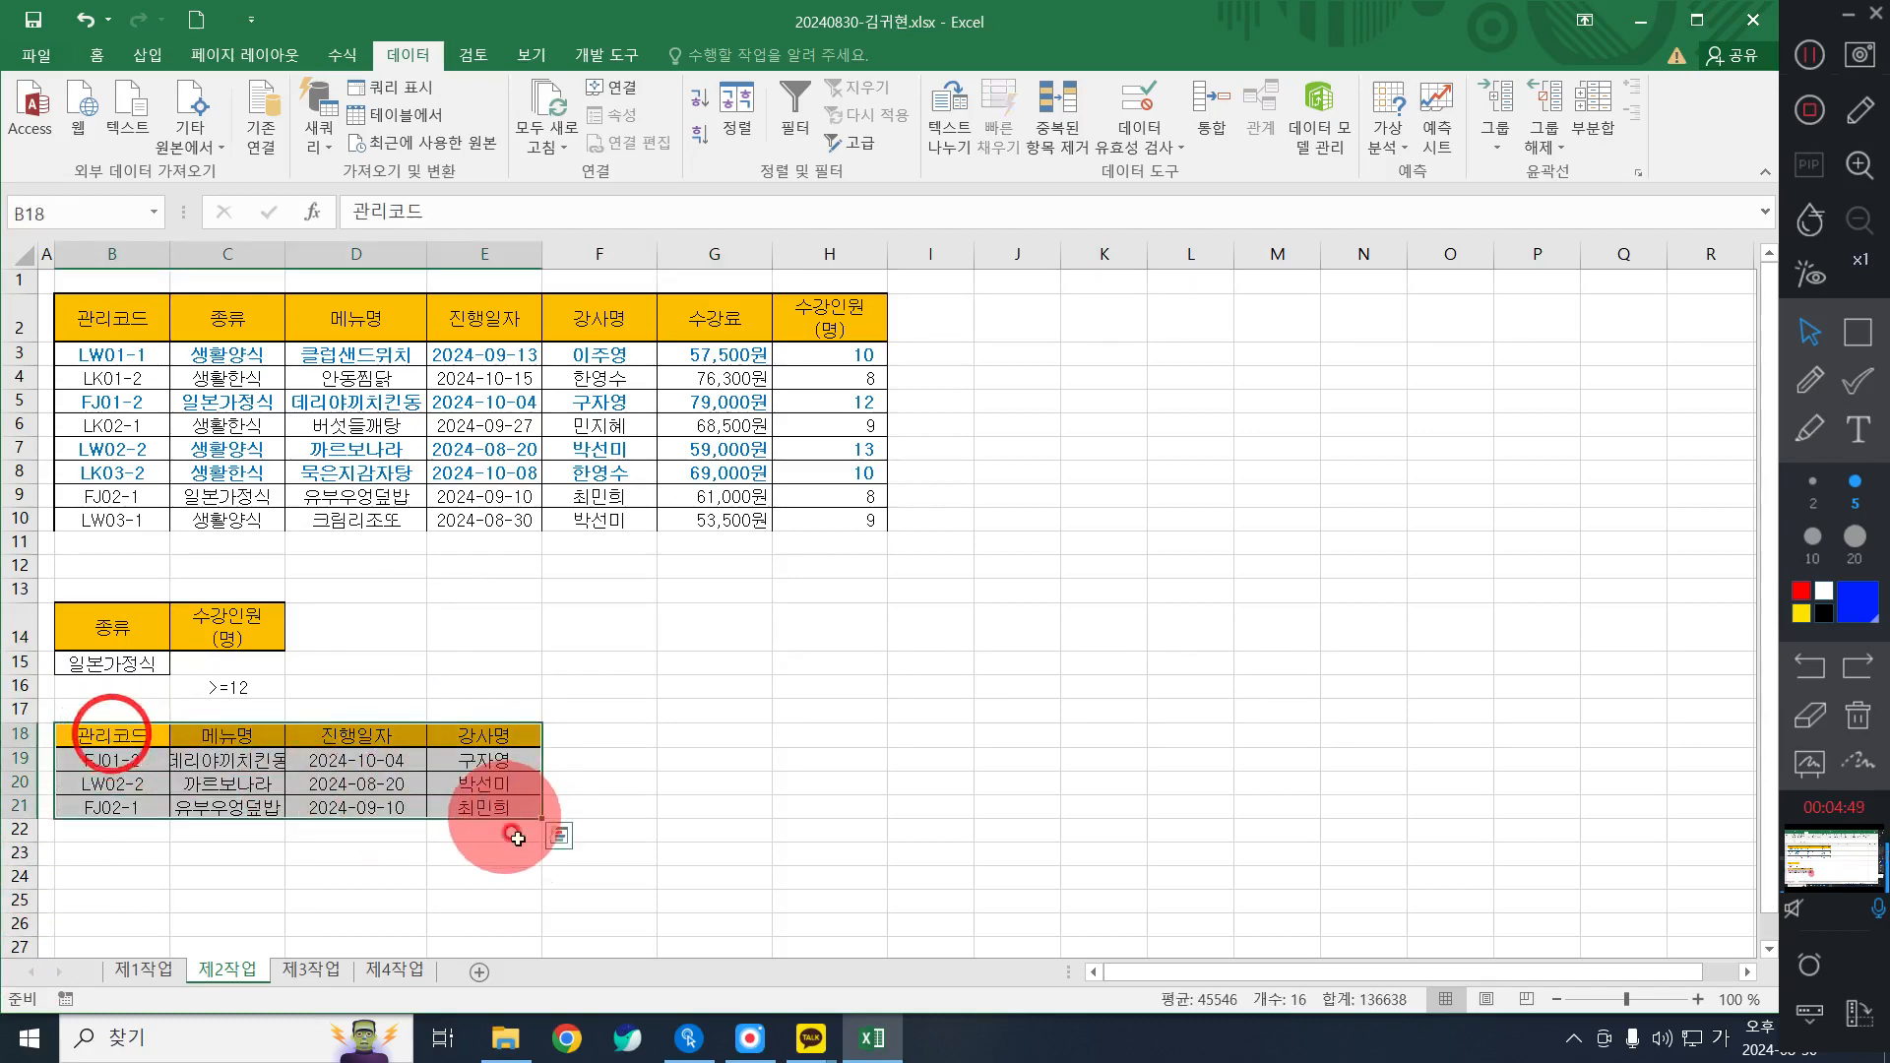
left_click(85, 20)
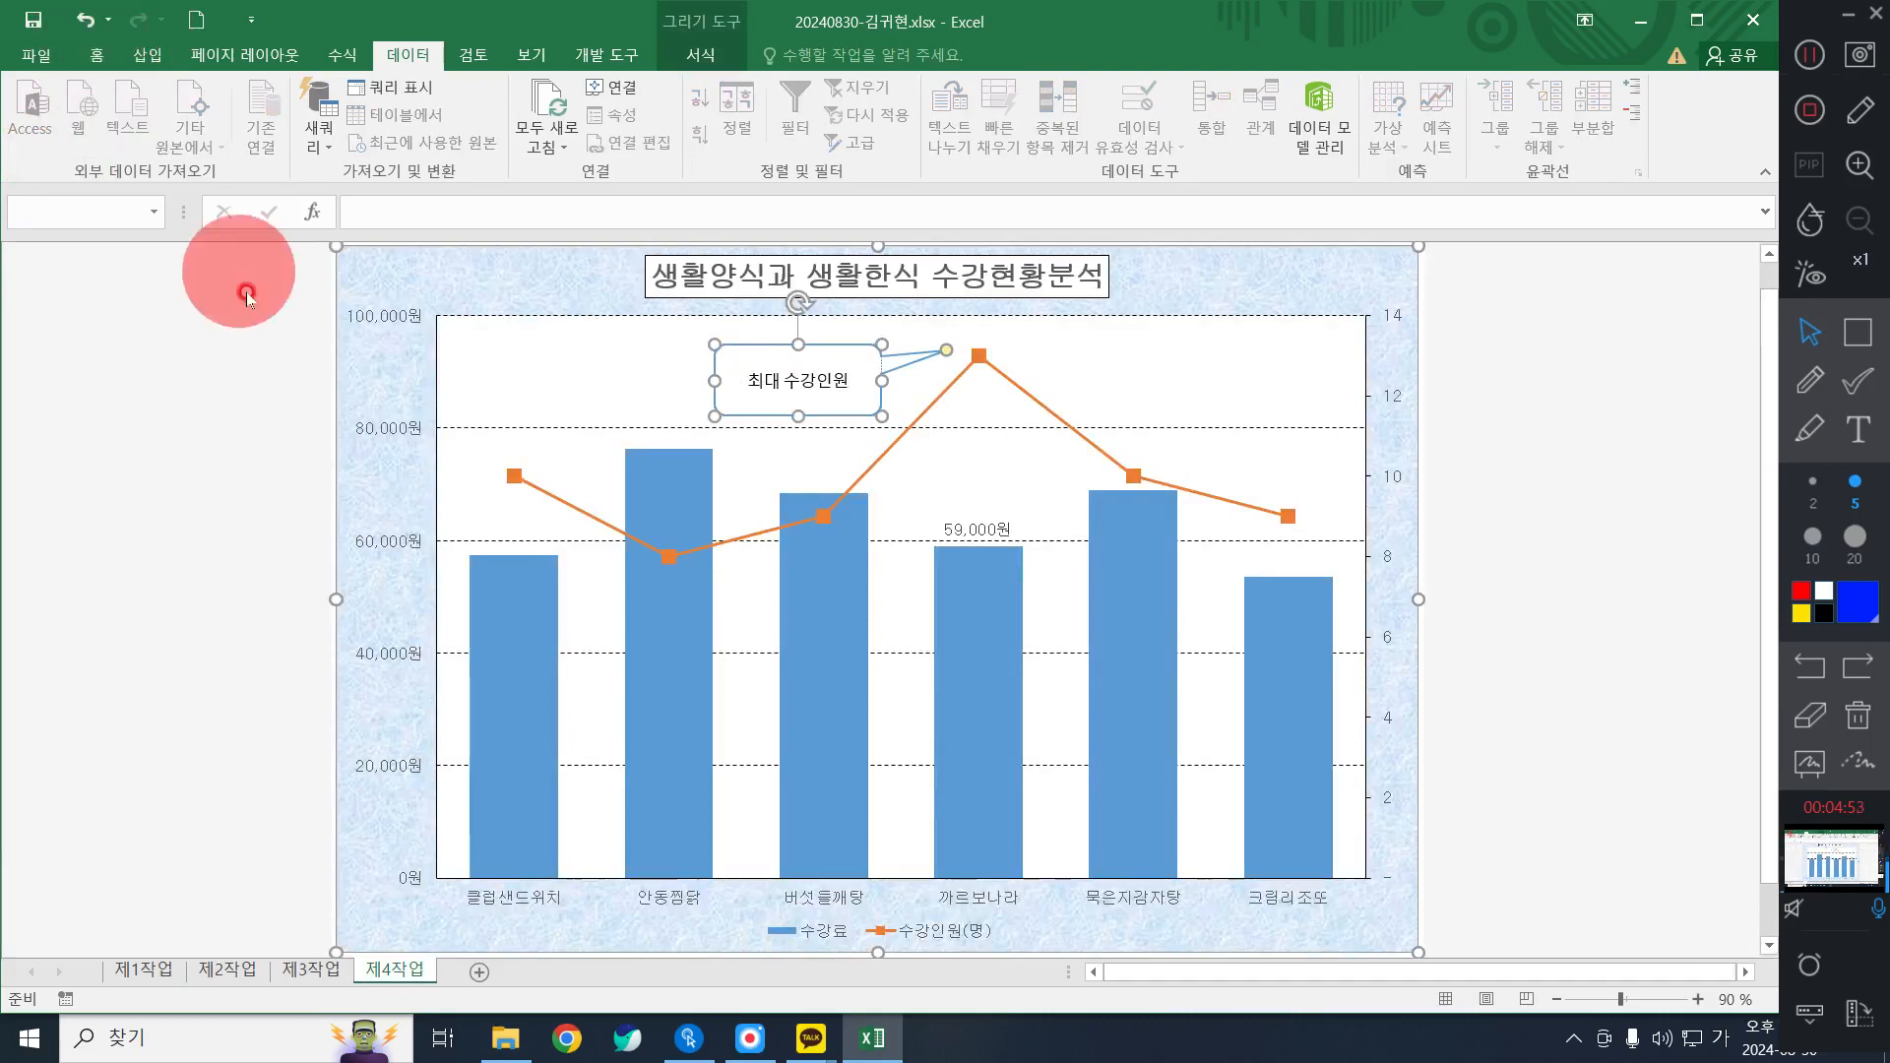
left_click(227, 970)
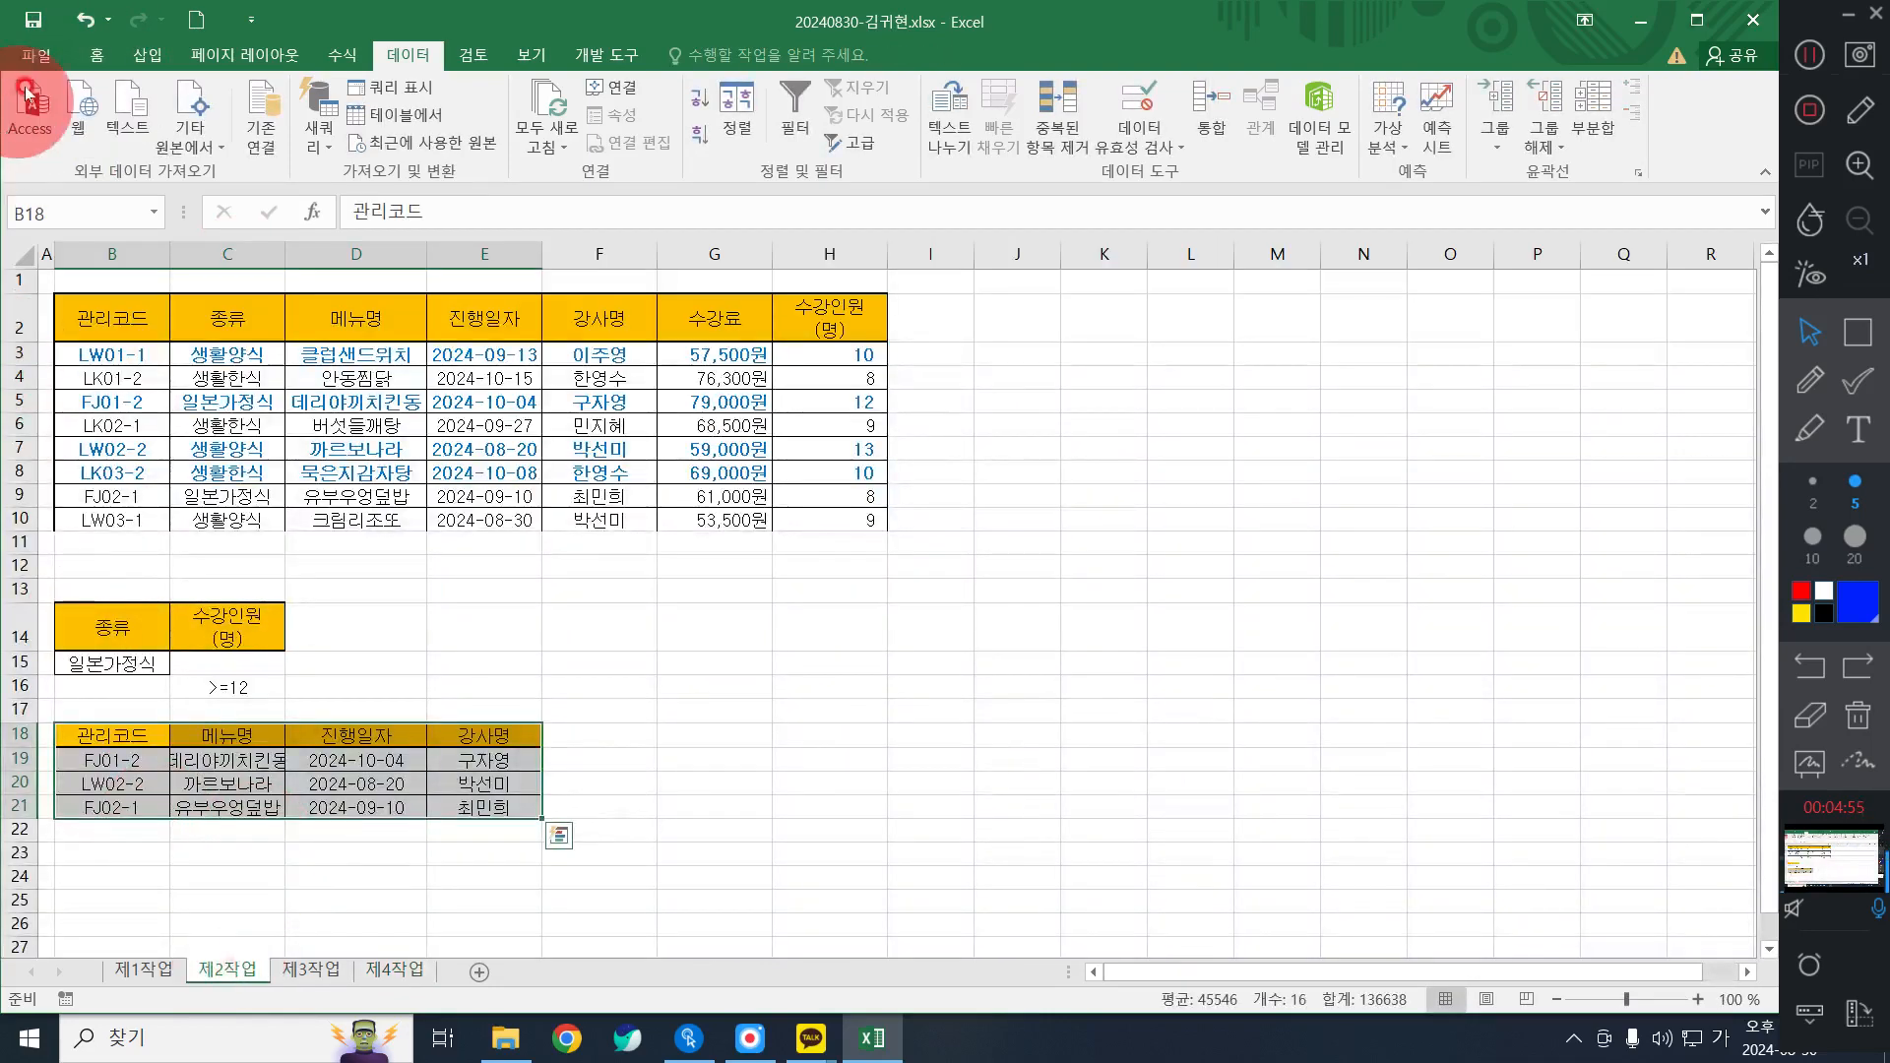
left_click(95, 55)
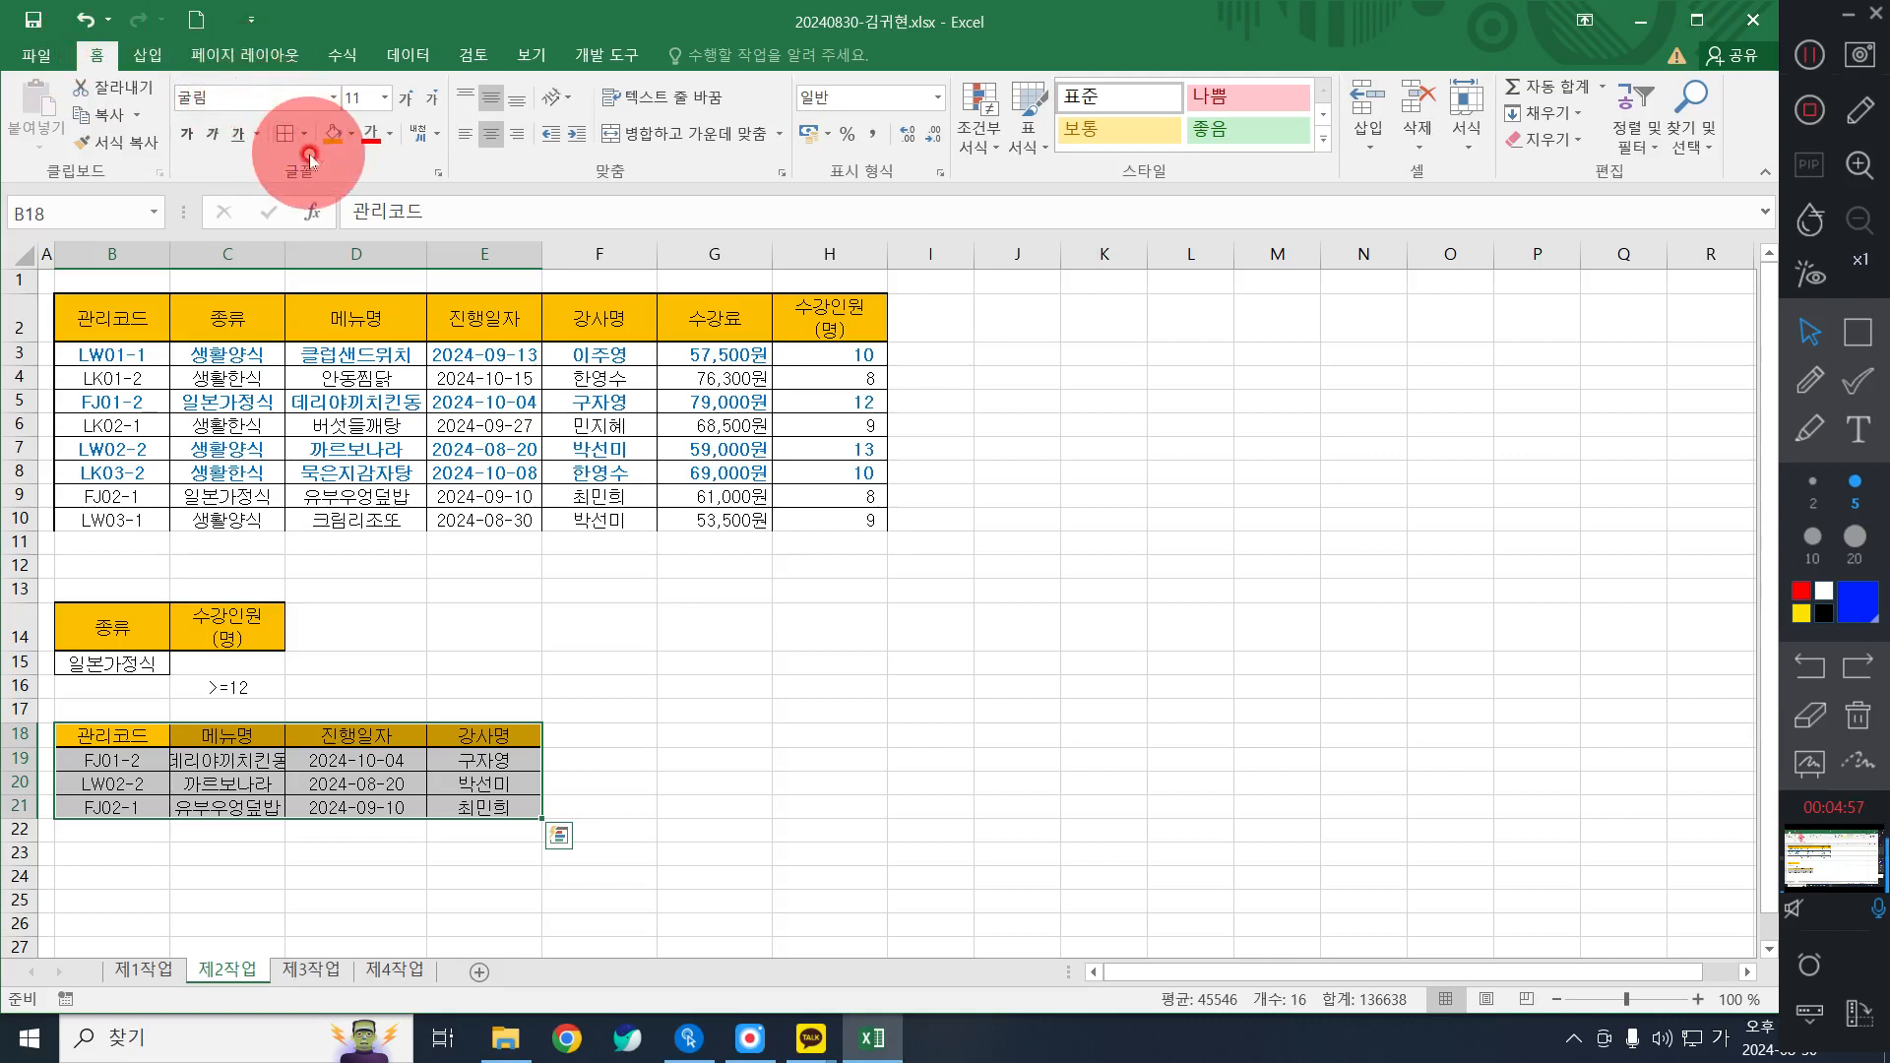
left_click(351, 134)
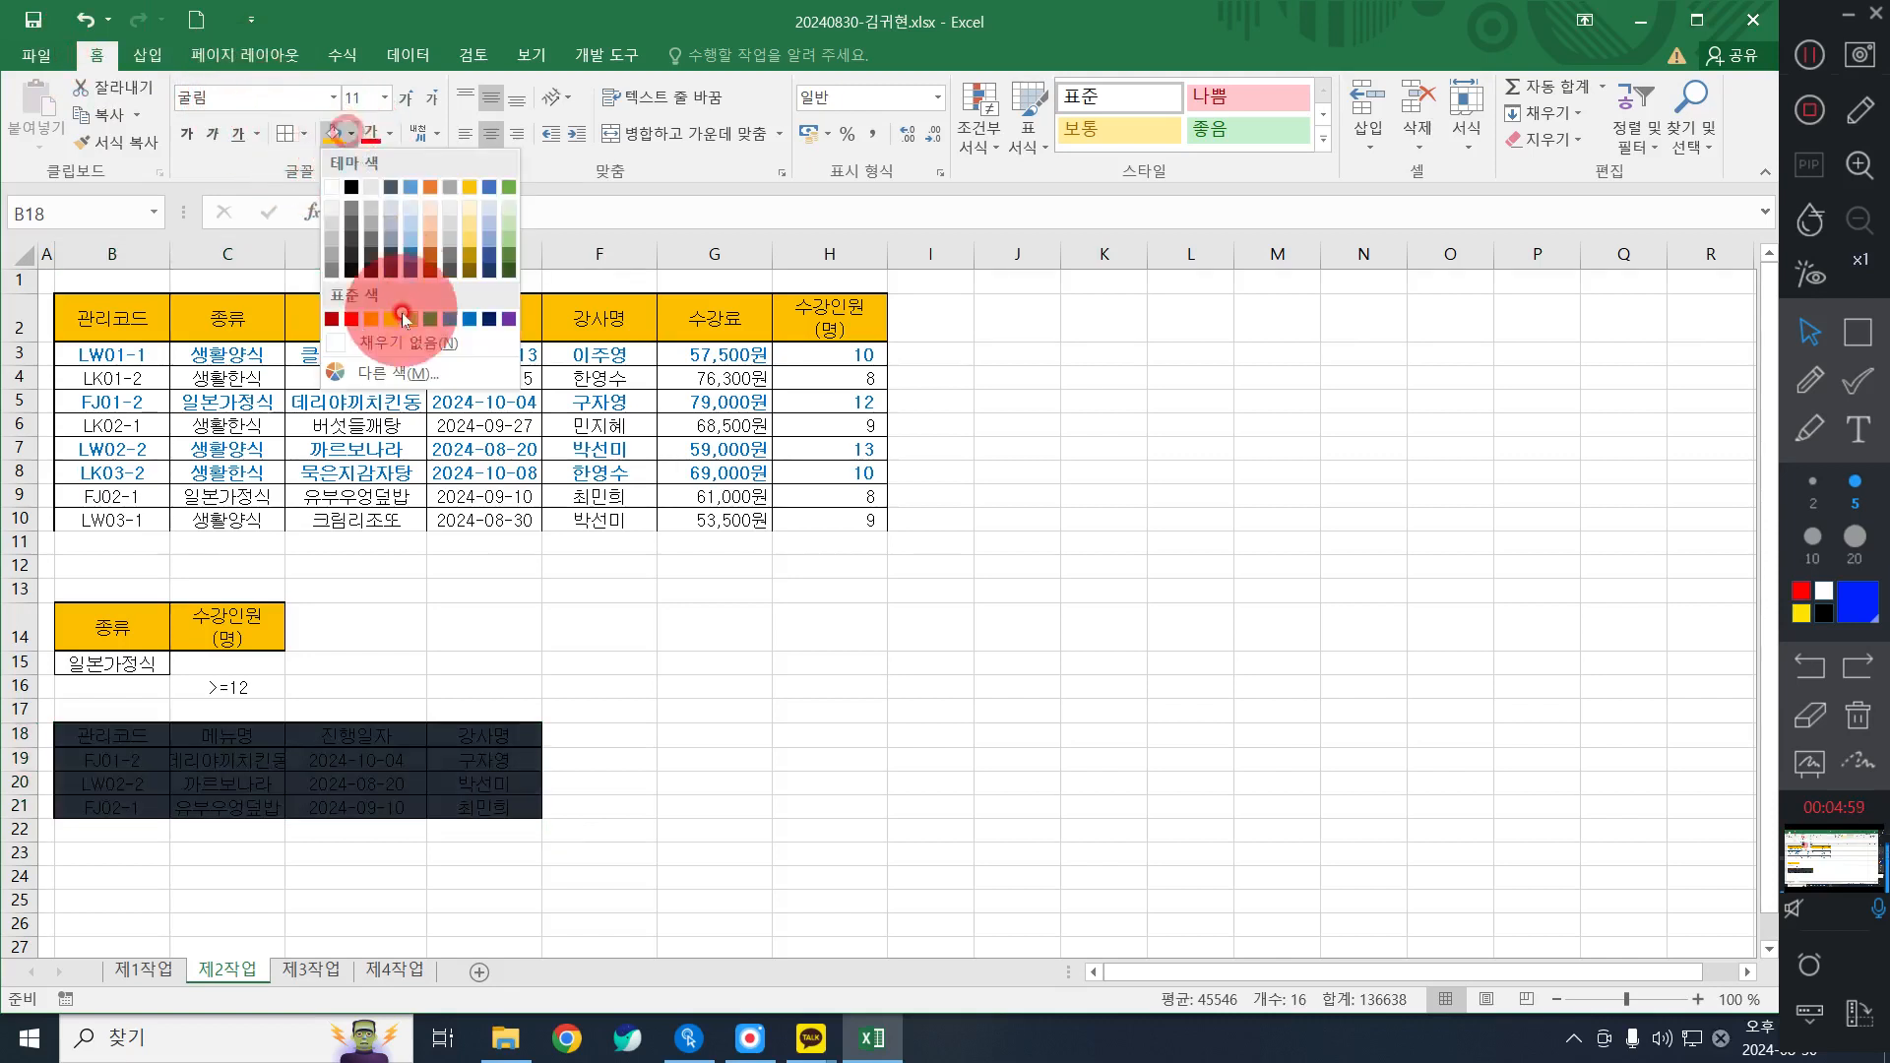
left_click(424, 344)
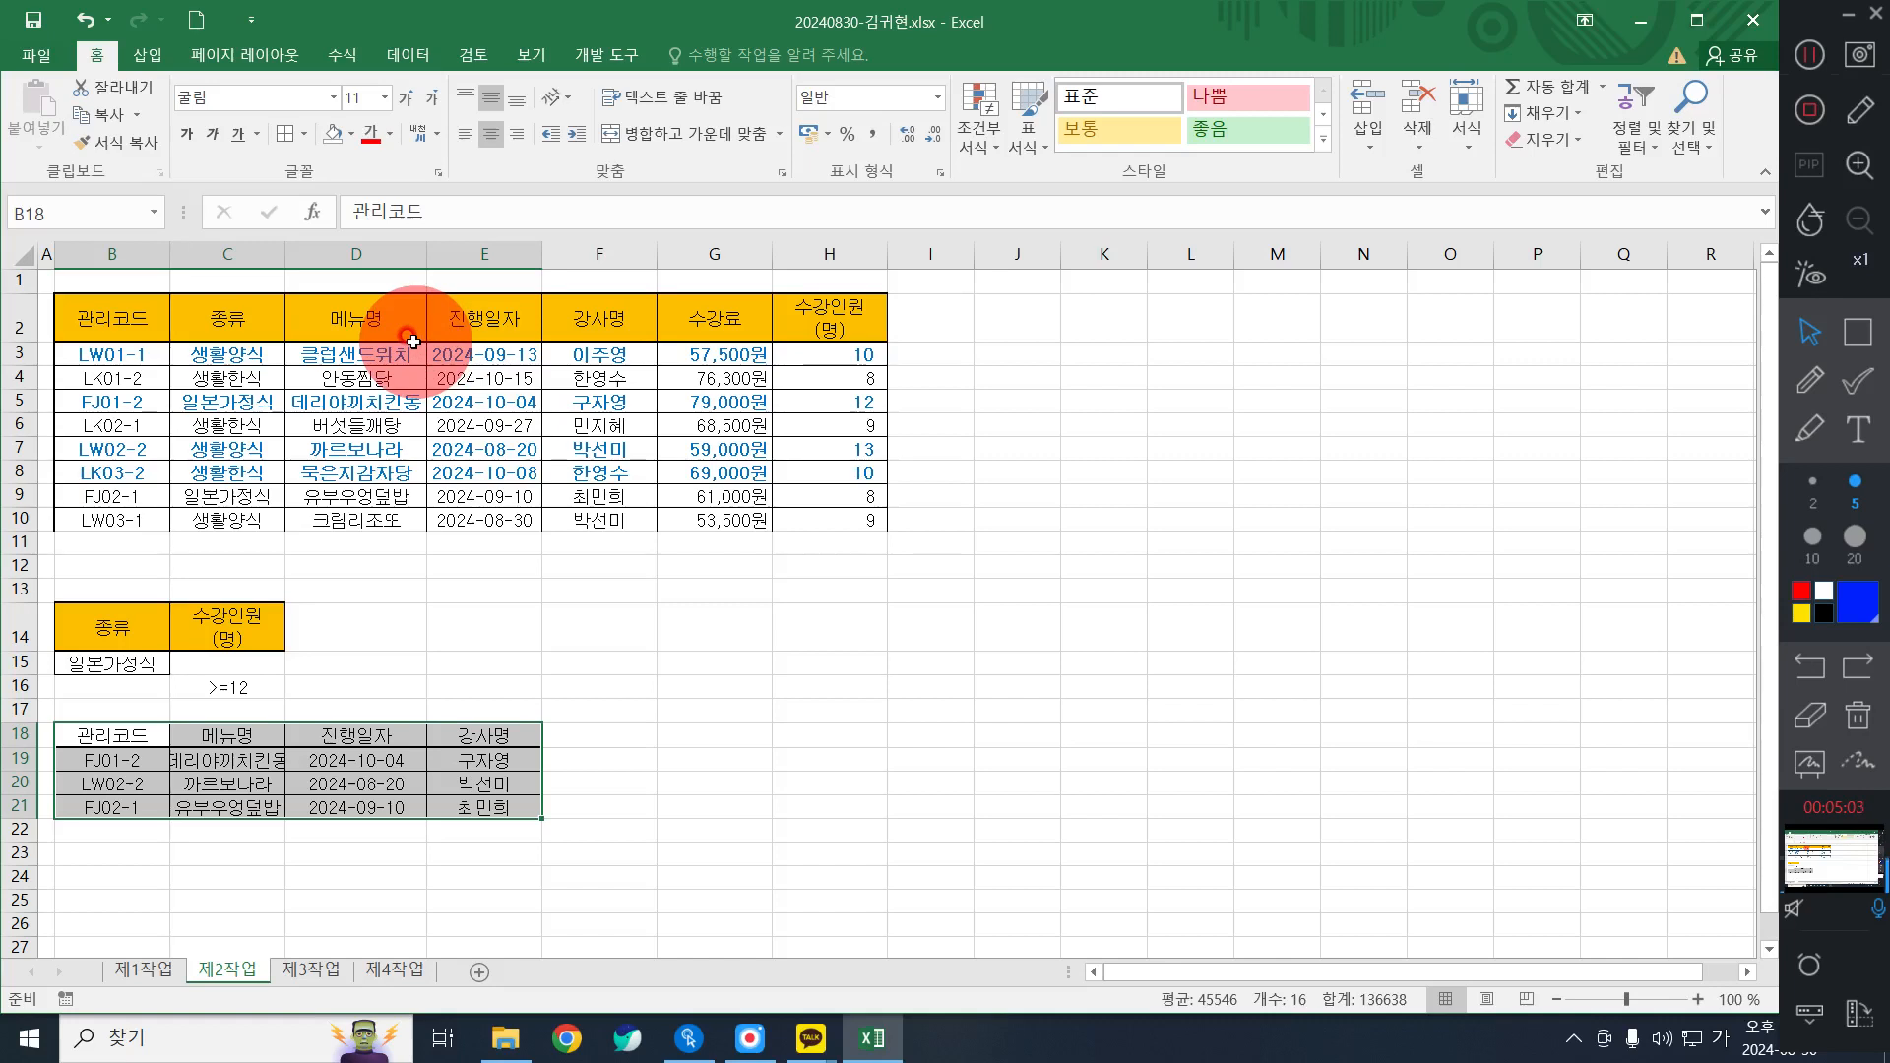
left_click(979, 123)
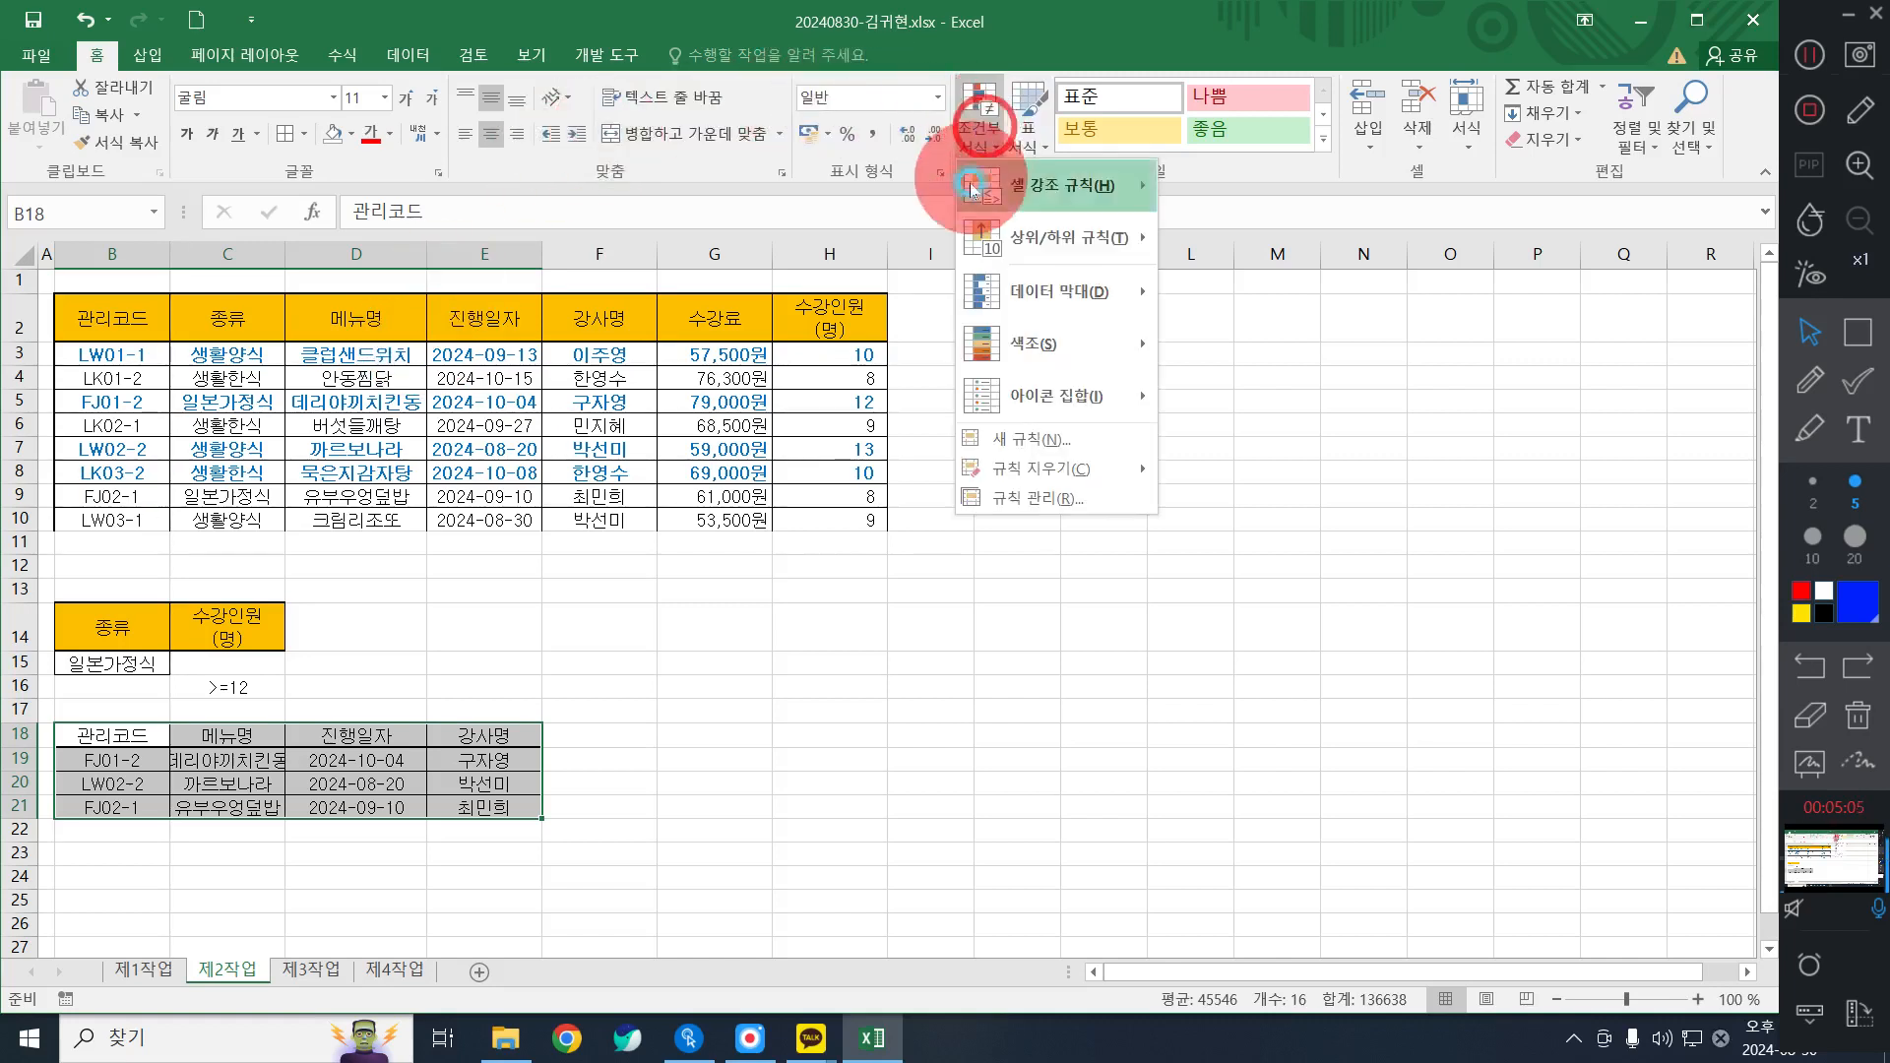
mouse_move(978, 289)
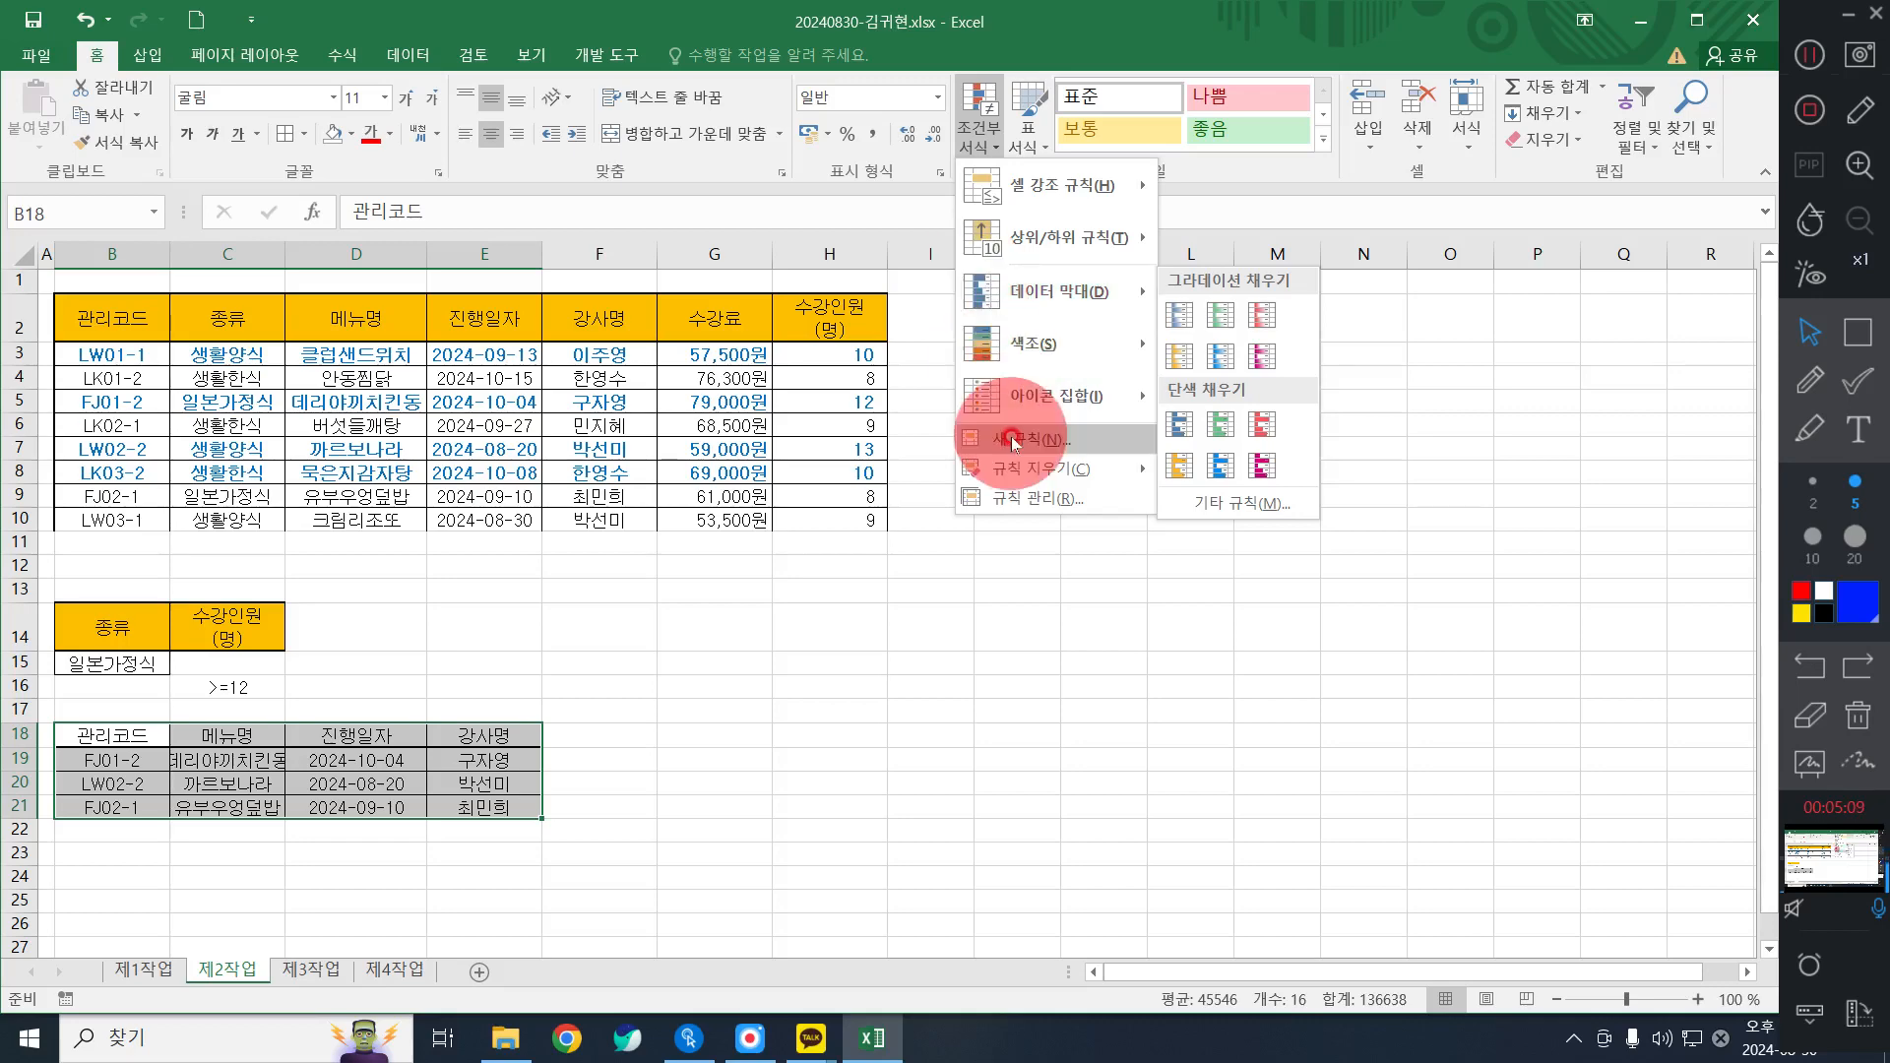
left_click(977, 98)
Format B18:E21 as a table with headers using the blue 표 스타일 보통 6 style.
left_click(1029, 106)
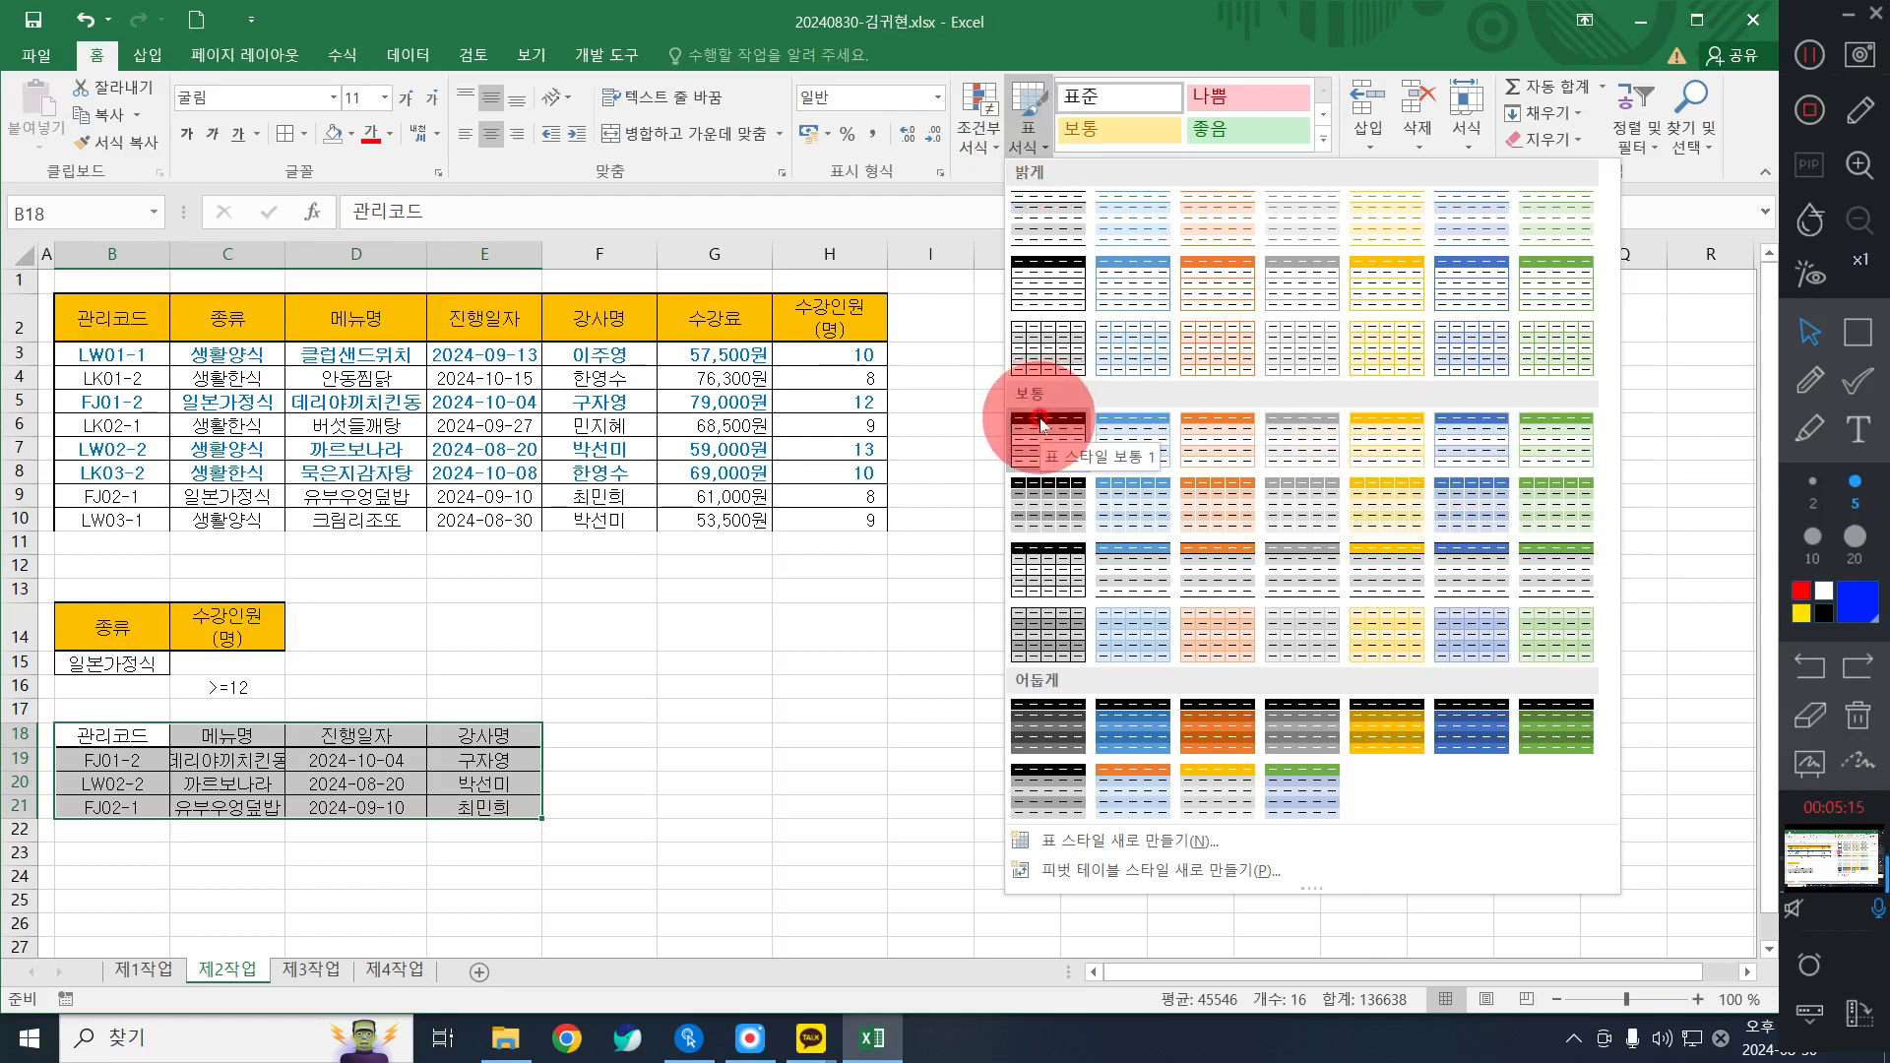
left_click(1456, 458)
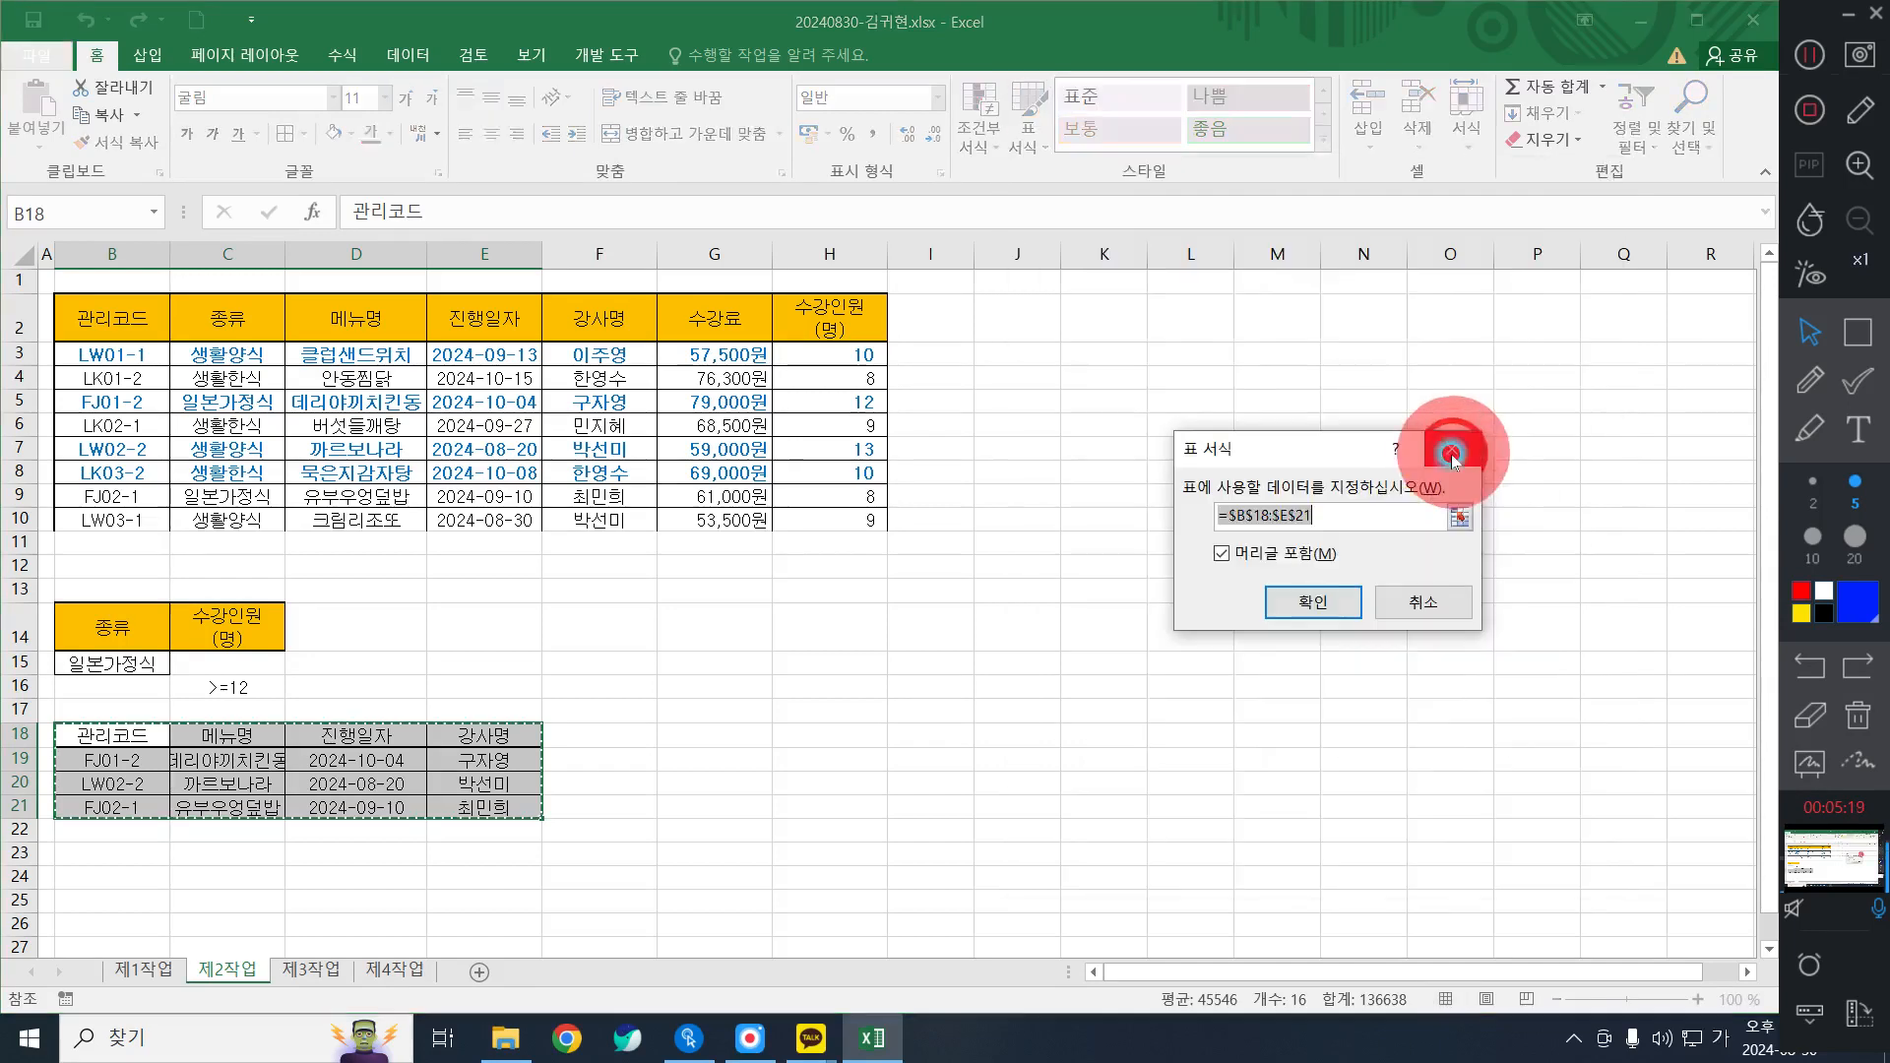
left_click(1231, 830)
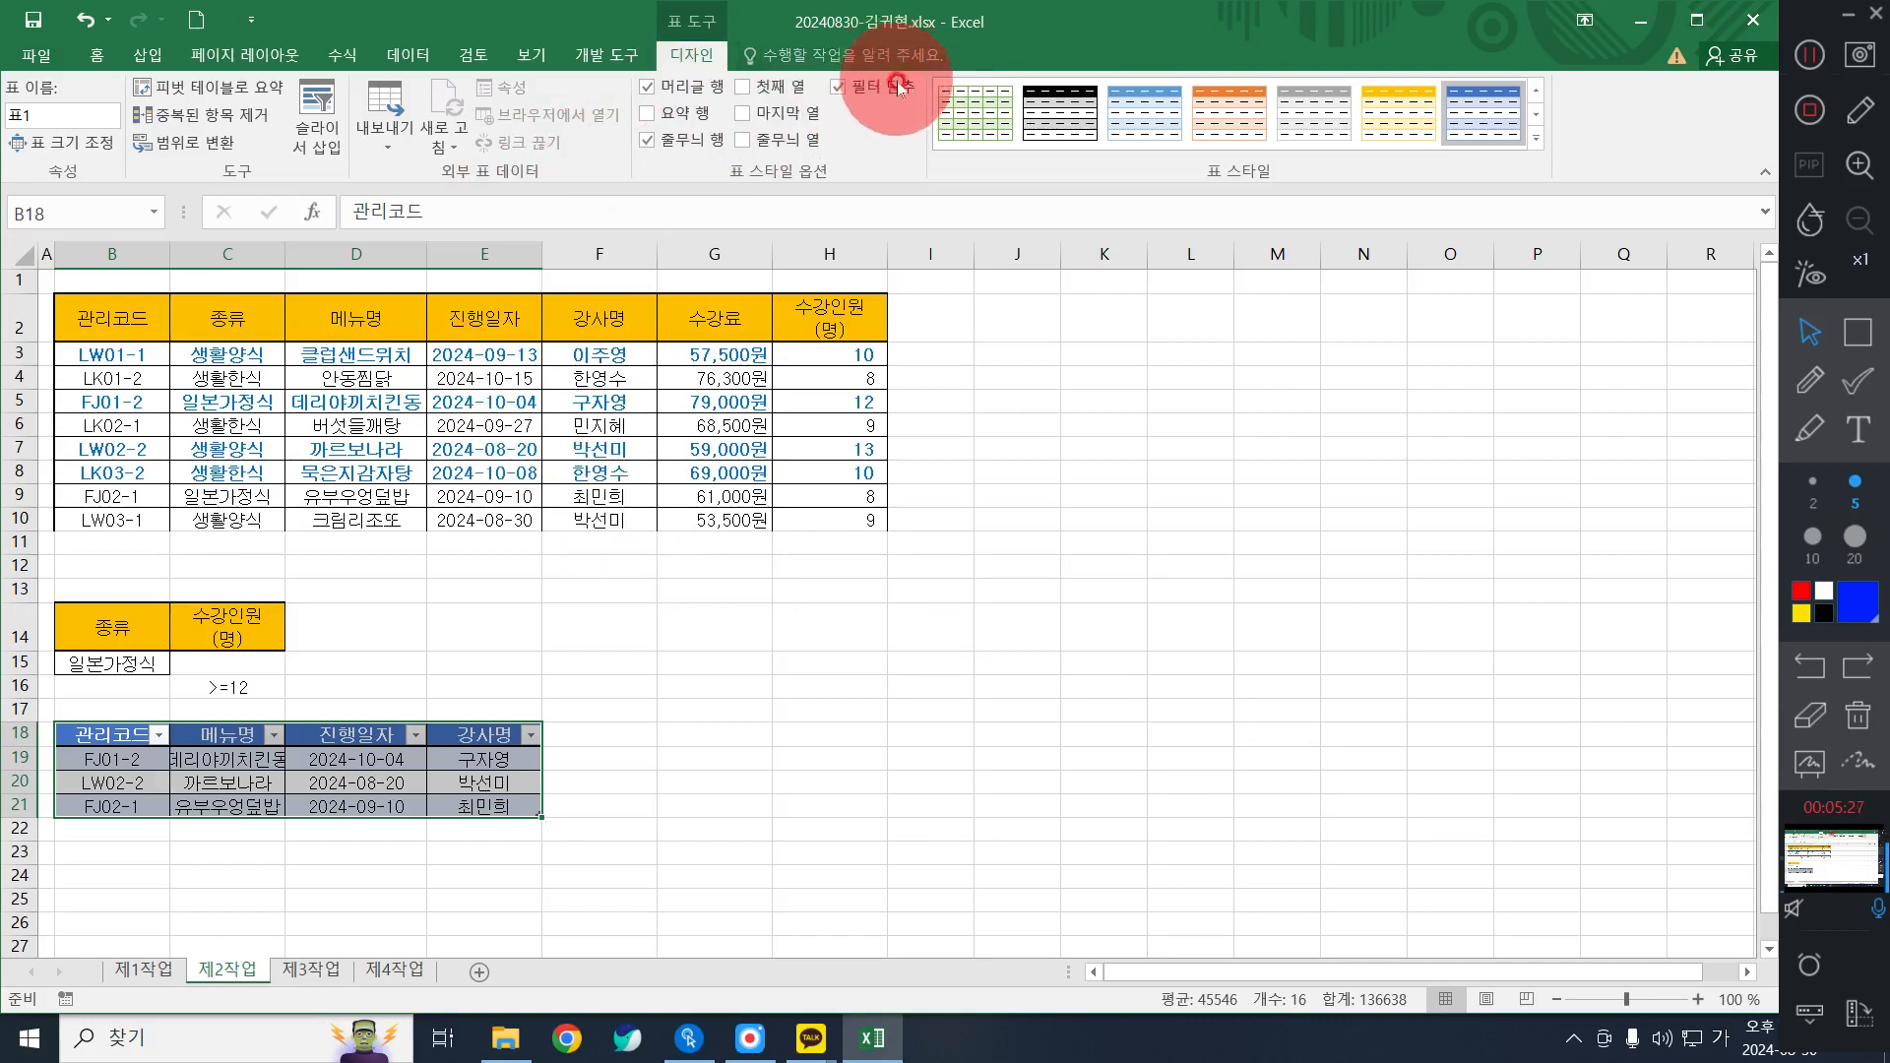
Turn off the filter buttons of the result table and autofit column C to its contents.
left_click(838, 87)
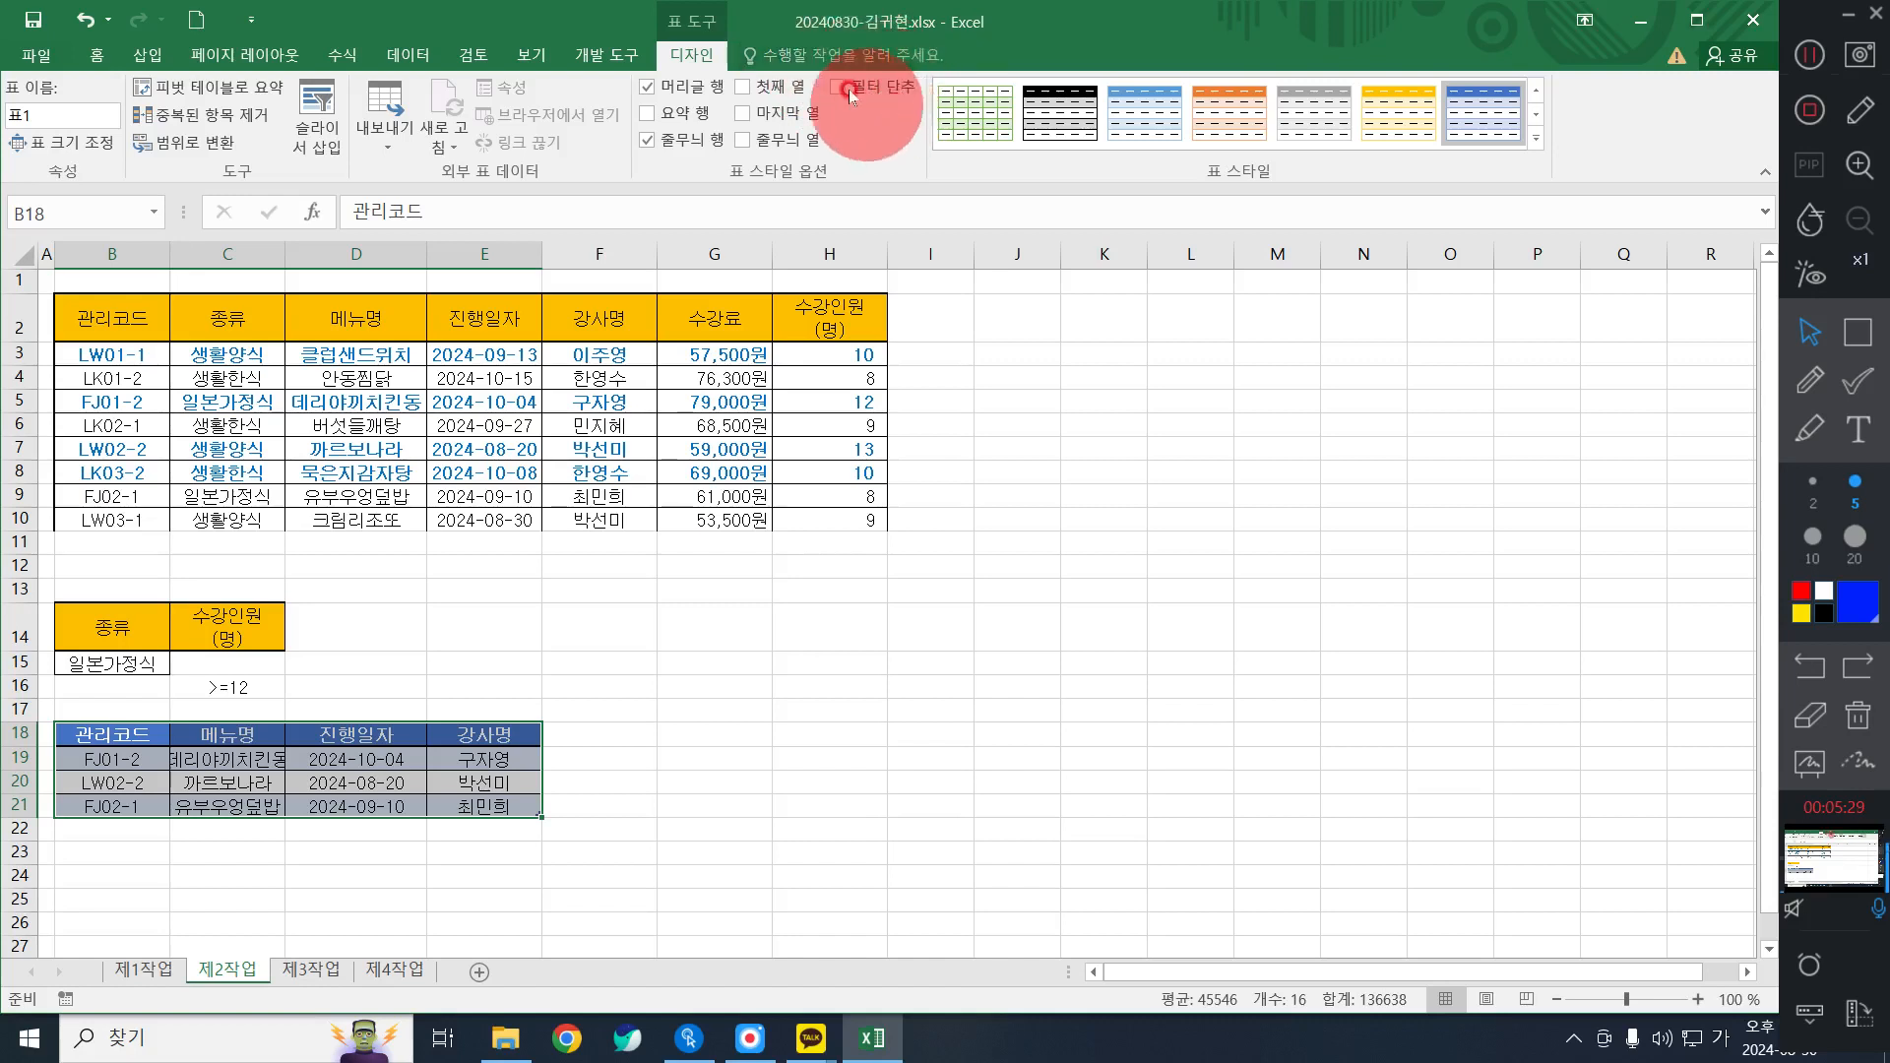
left_click(300, 736)
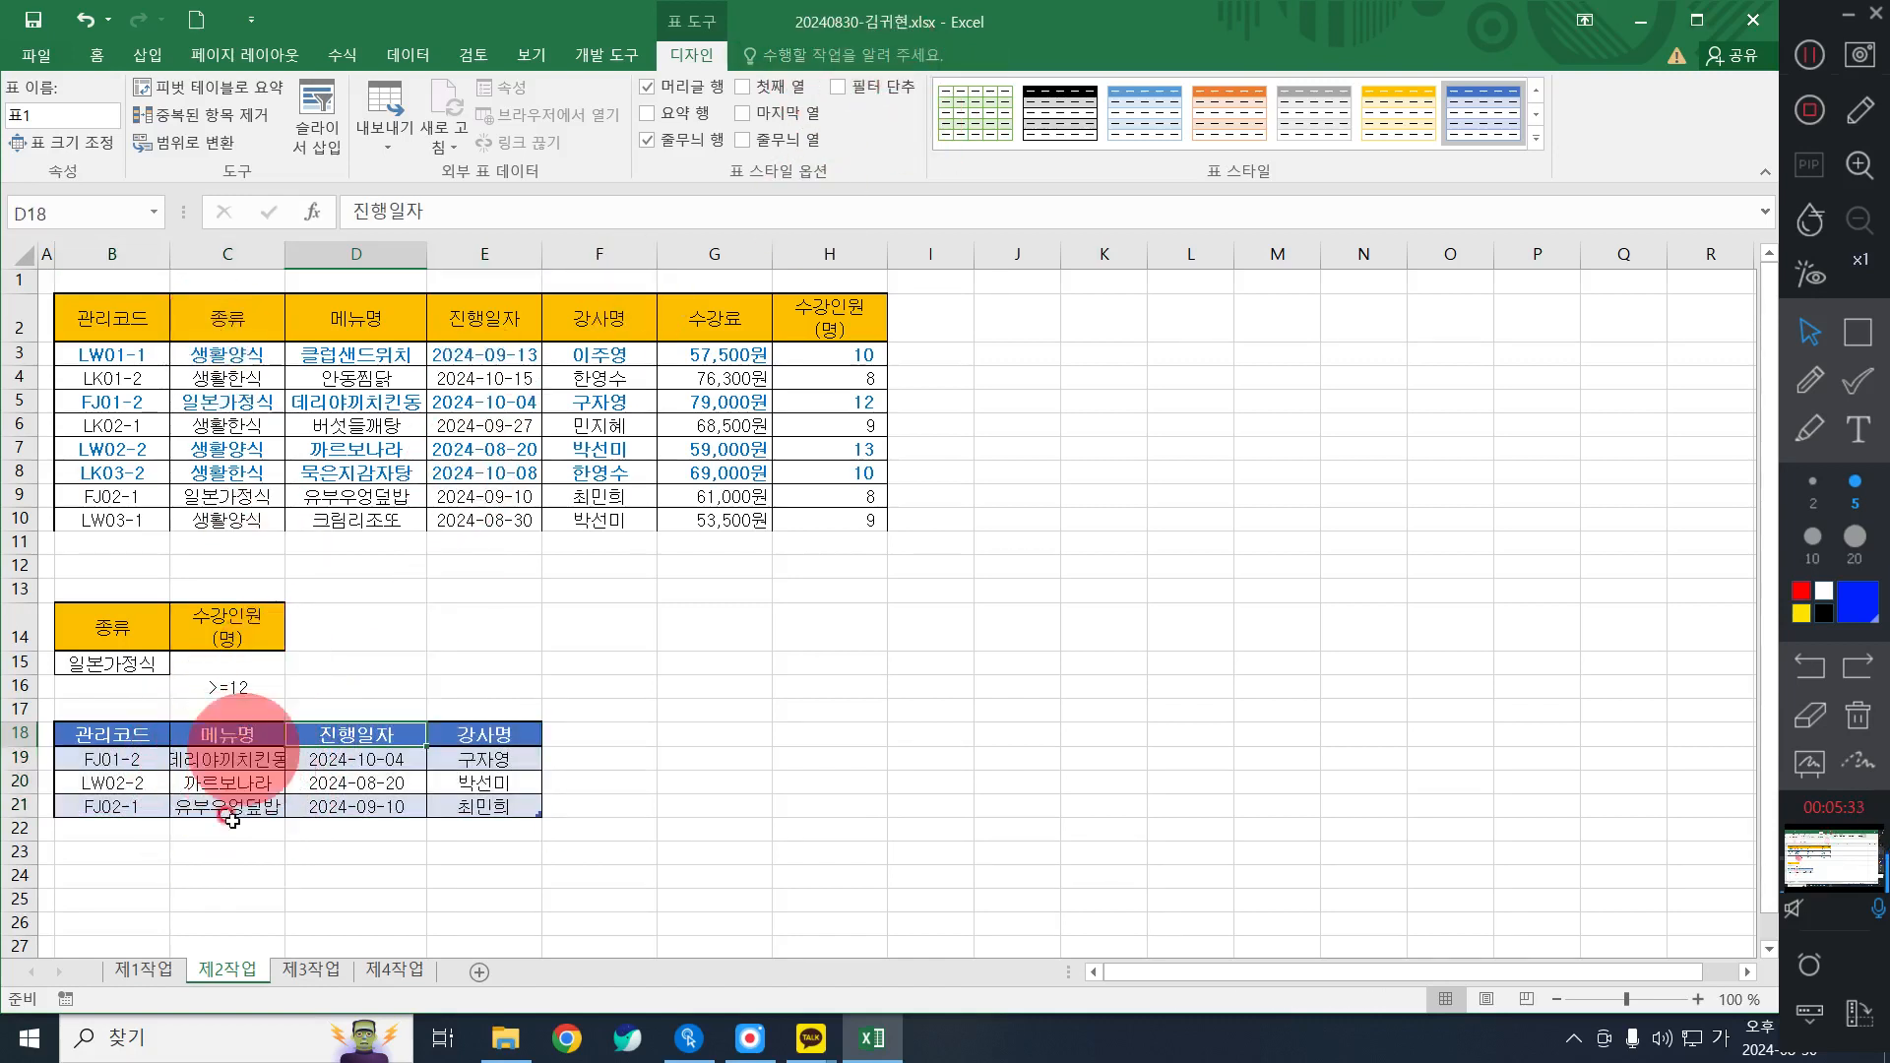
double_click(291, 244)
left_click(291, 244)
left_click(403, 785)
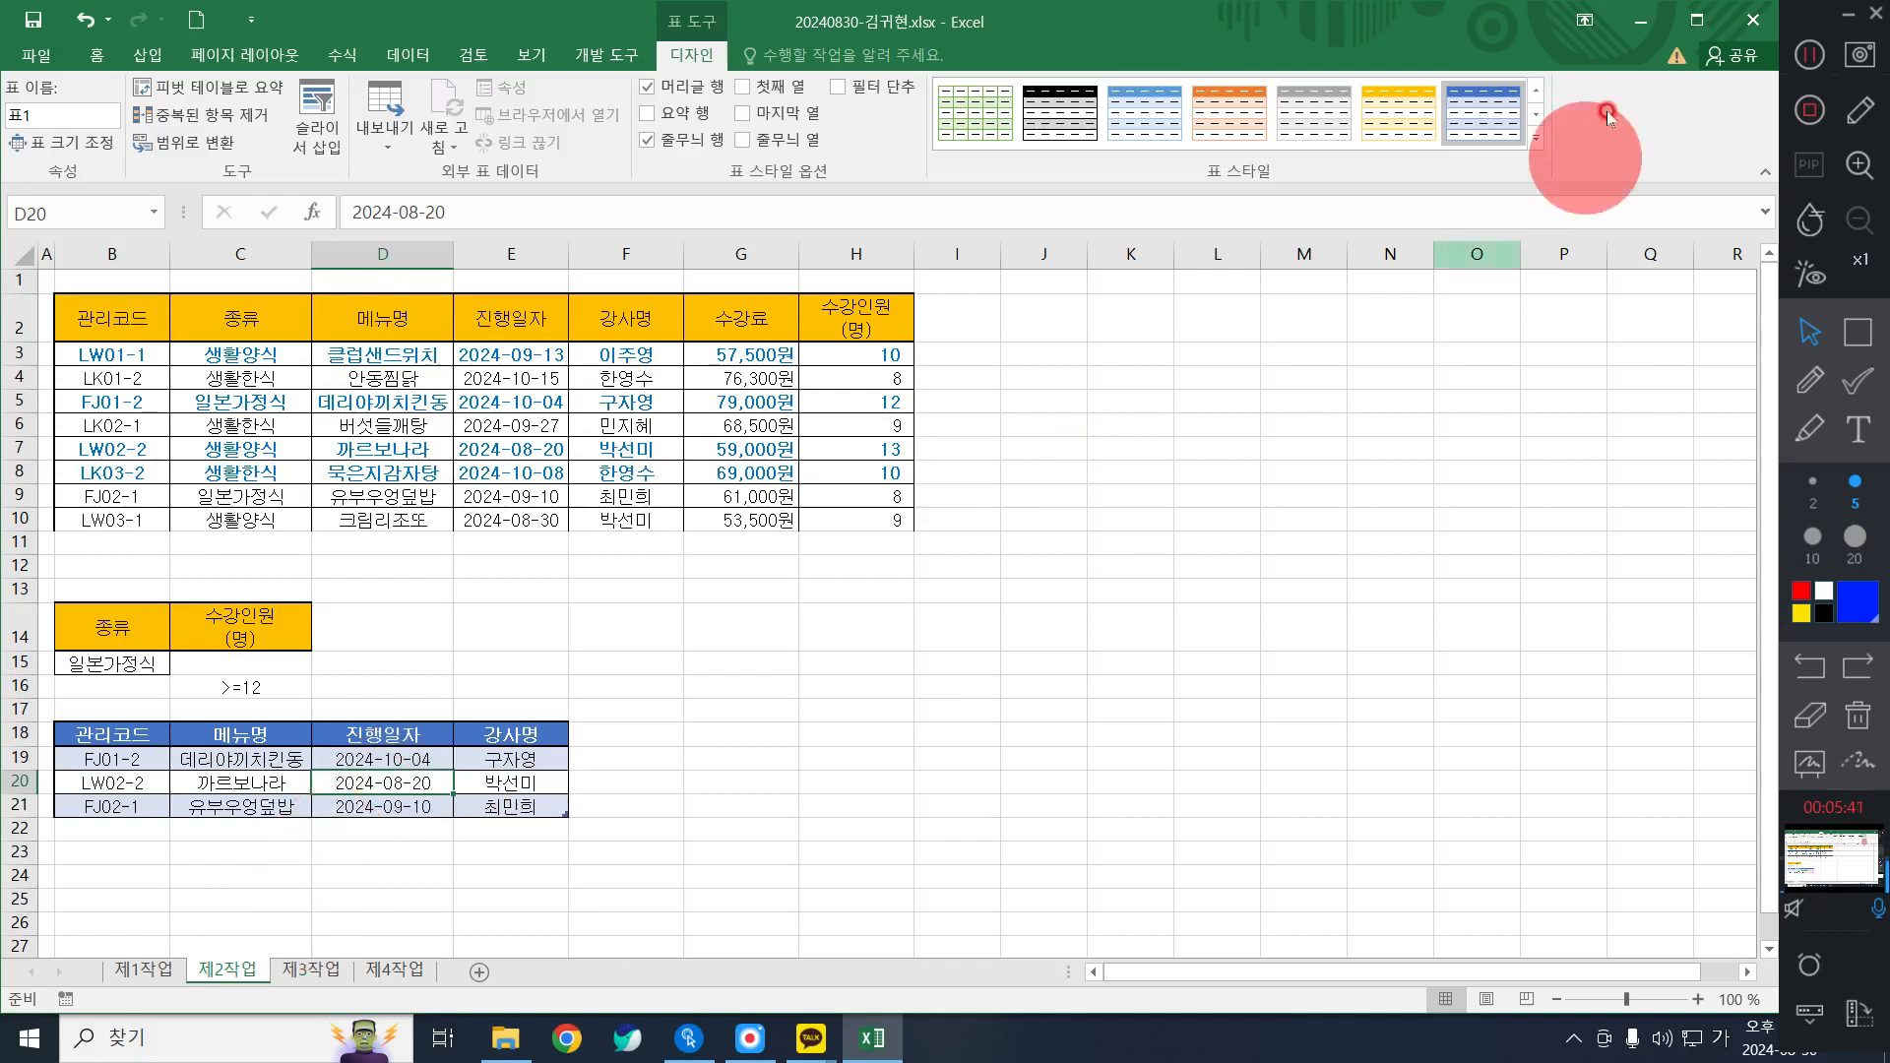
Insert a pivot table from 제1작업 range B4:H12 into the existing worksheet 제3작업 at cell B2.
left_click(1814, 52)
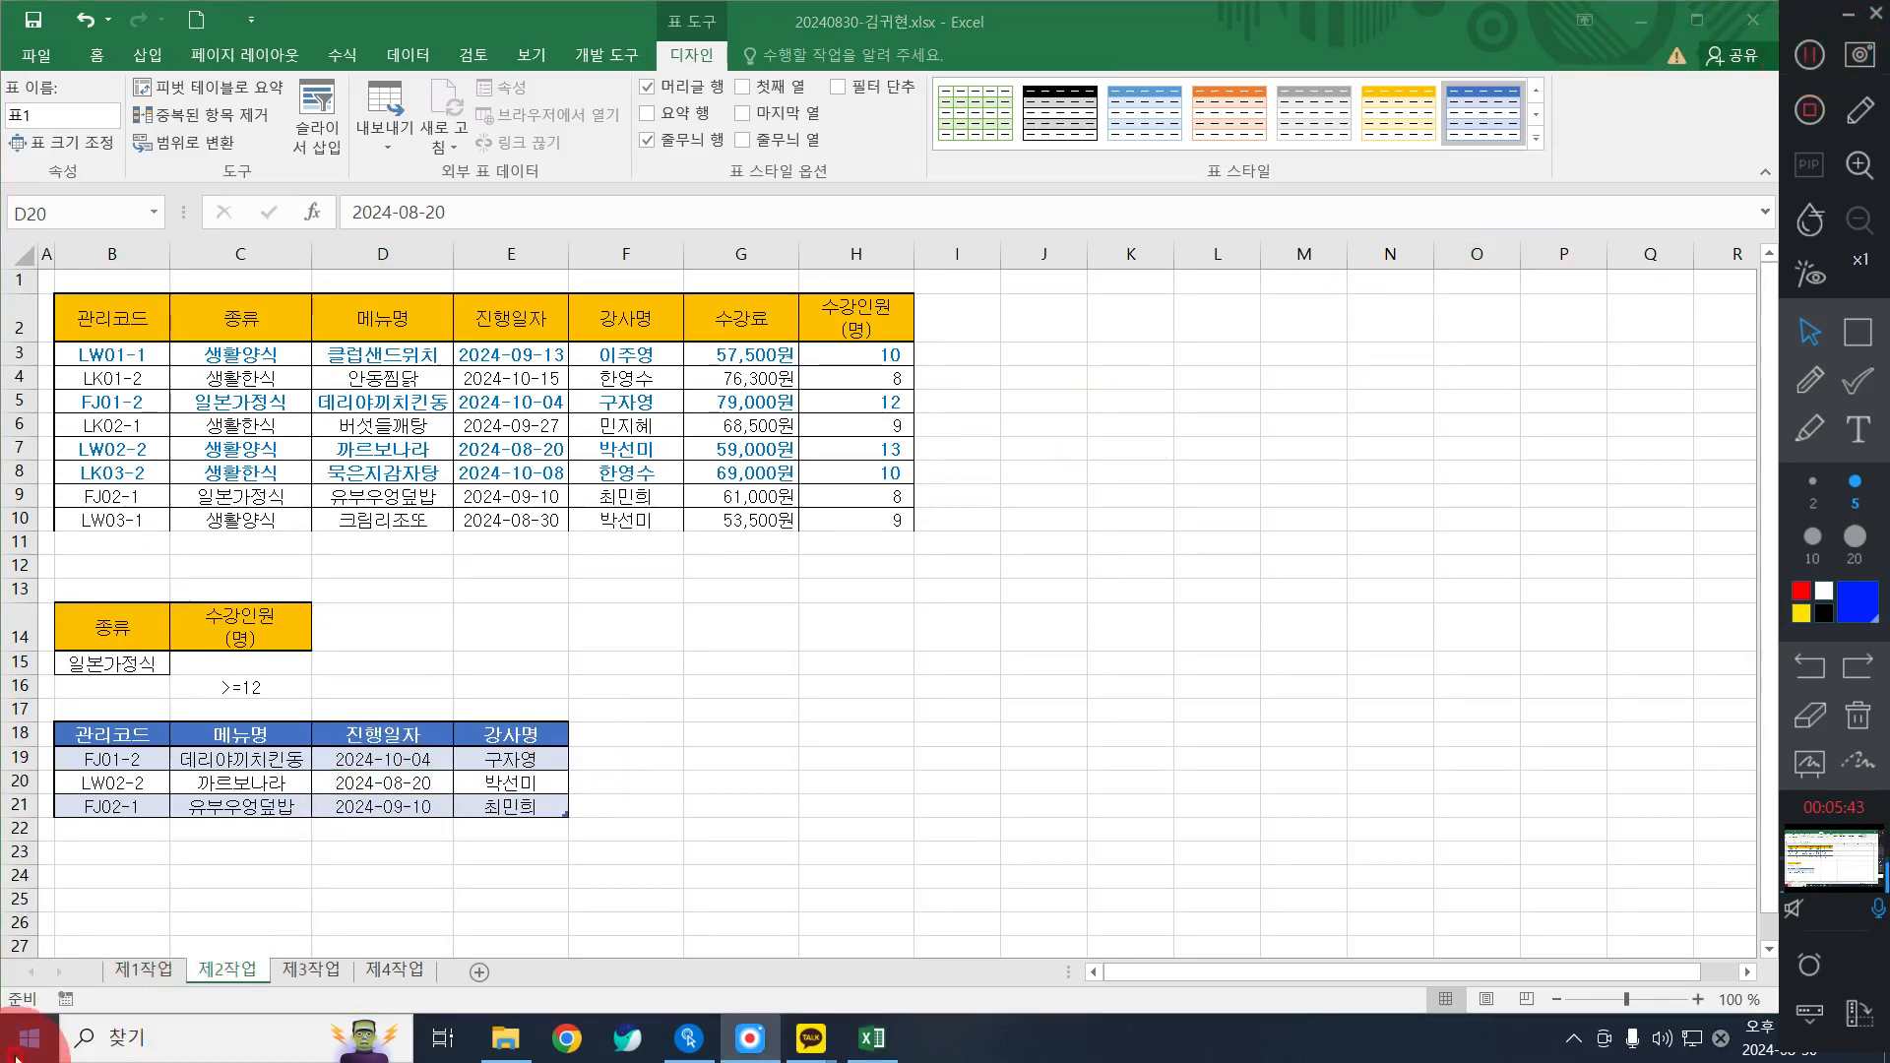
left_click(128, 975)
left_click(128, 973)
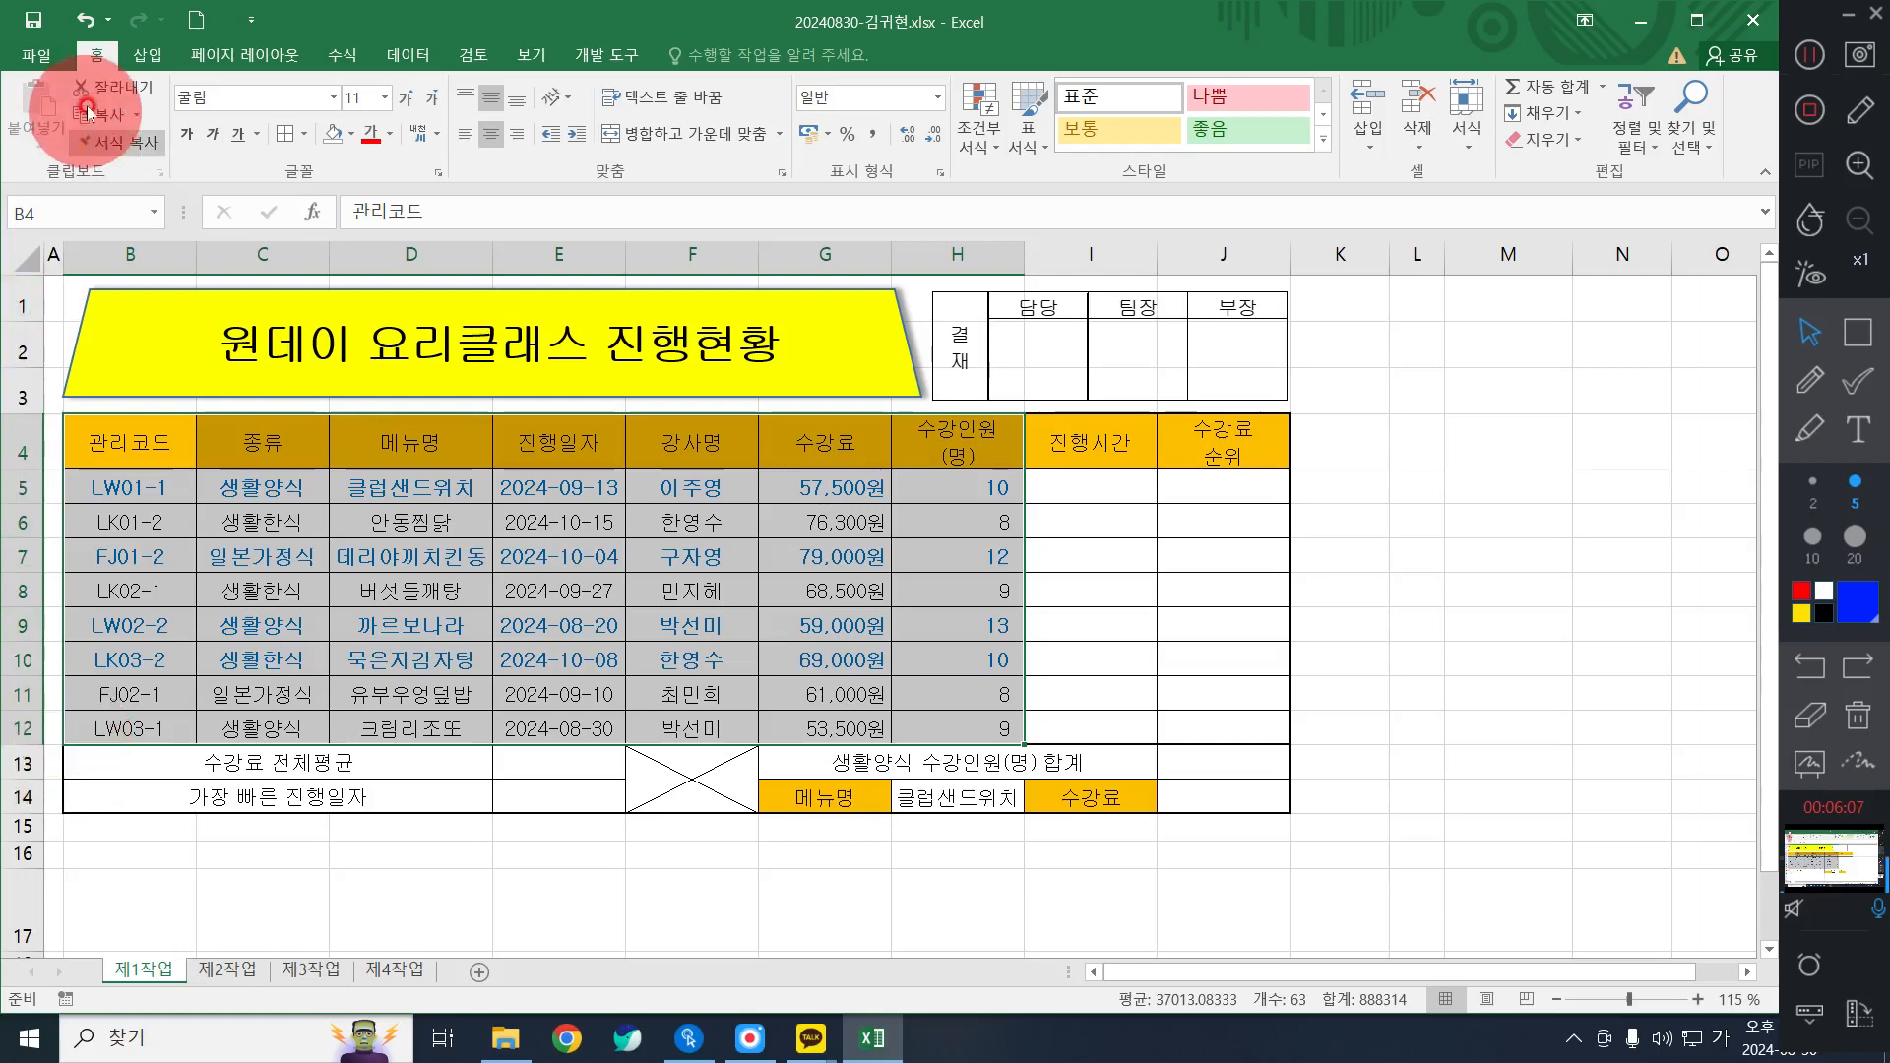
left_click(148, 54)
left_click(74, 119)
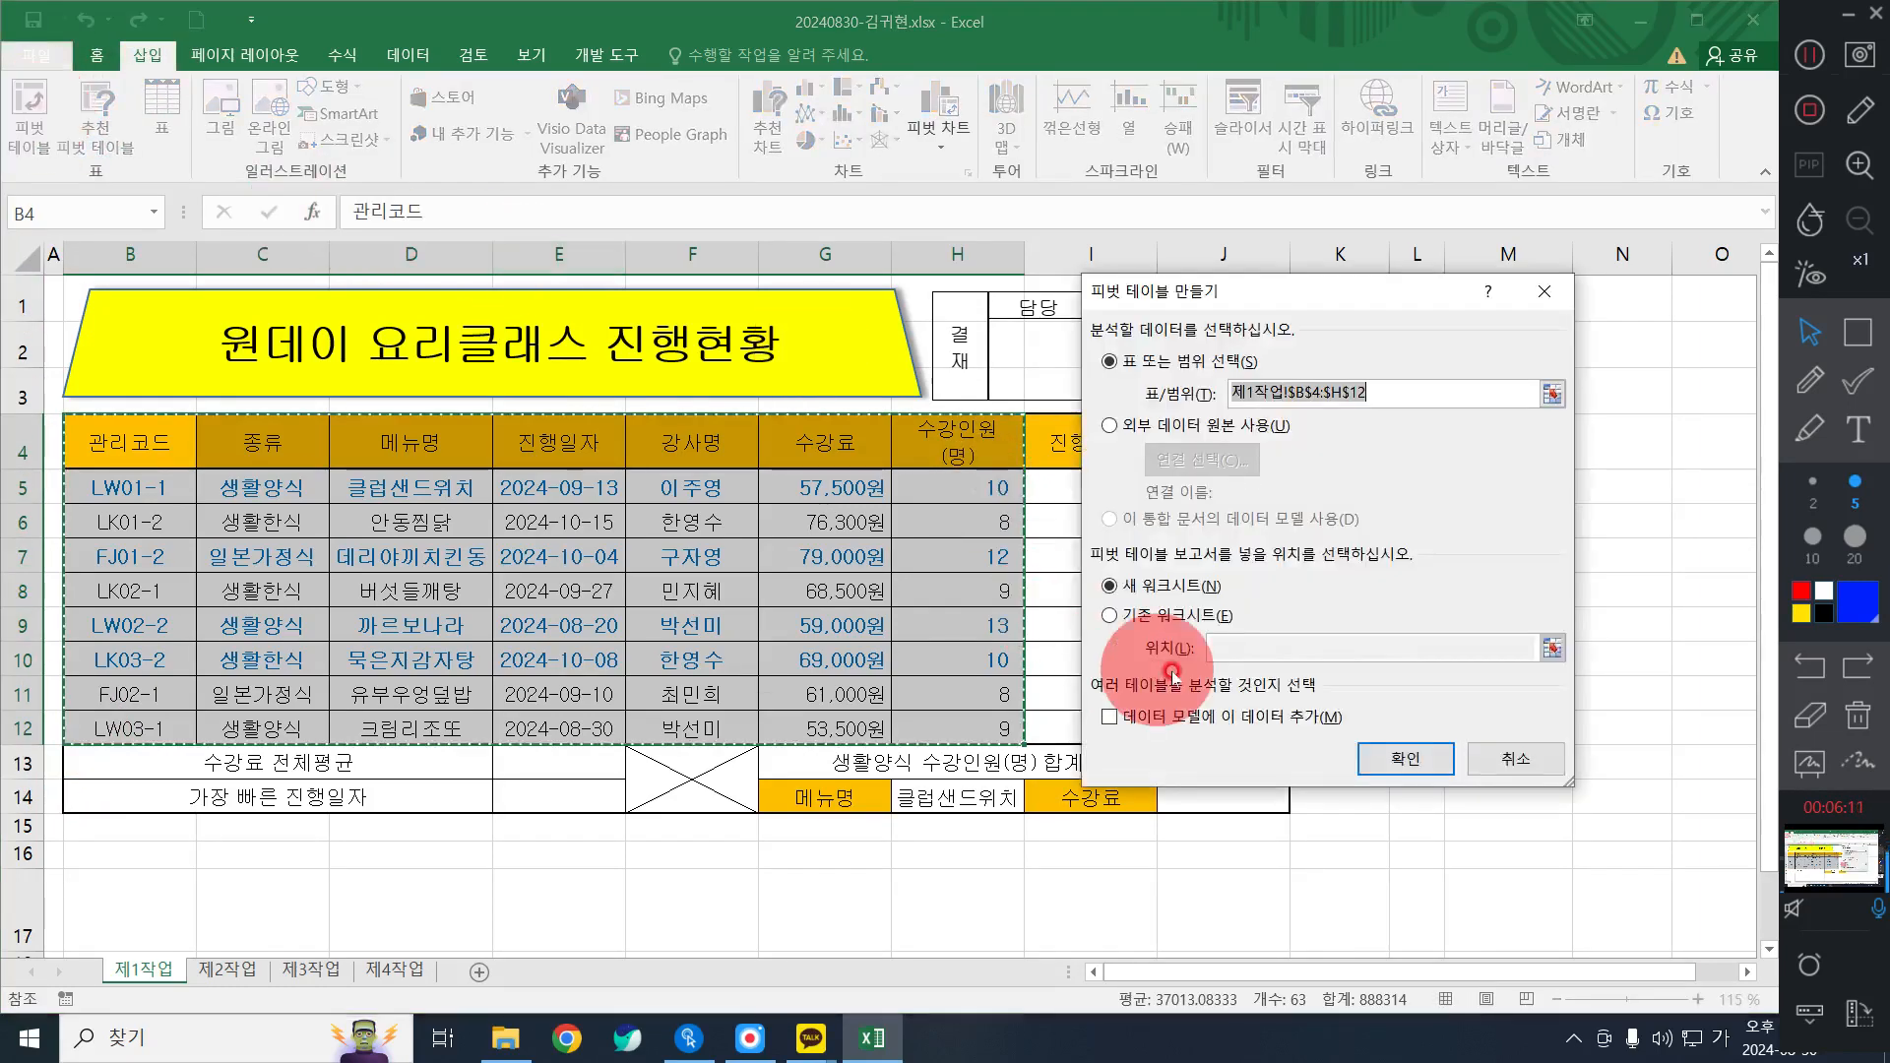
left_click(1177, 616)
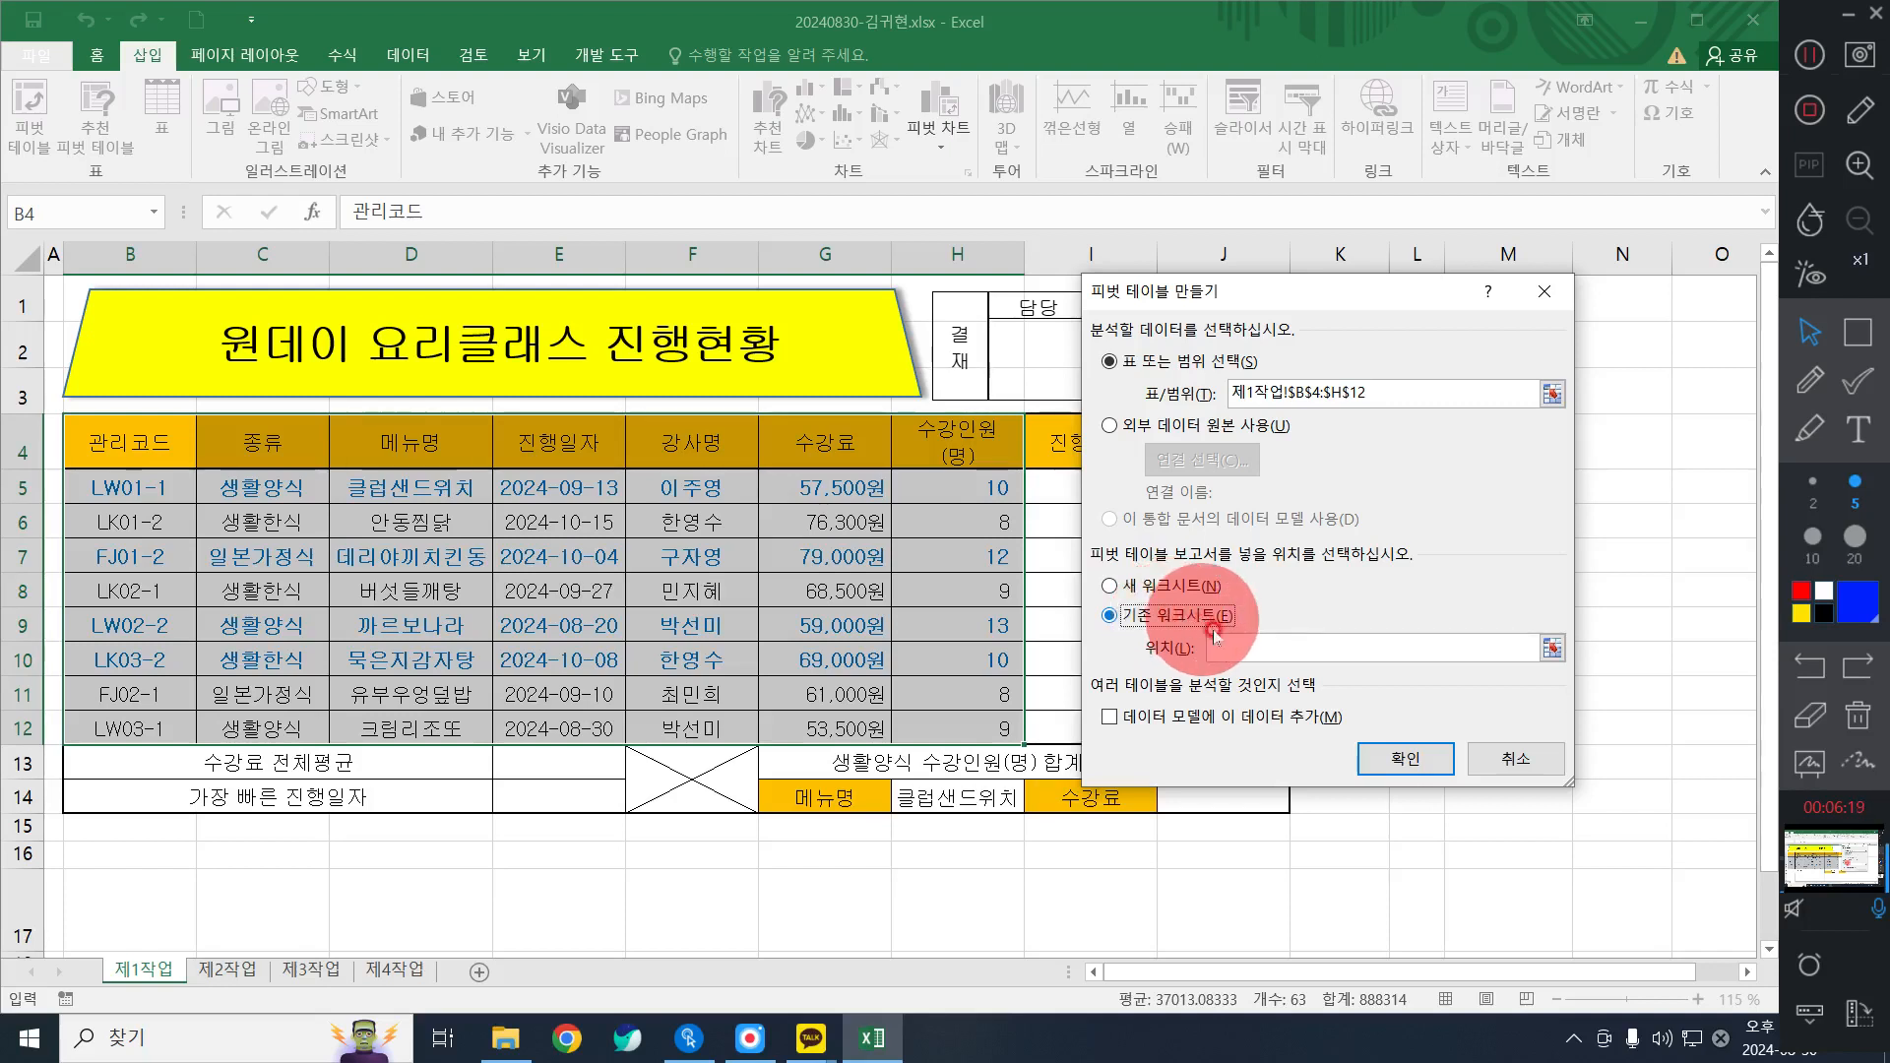
left_click(1238, 658)
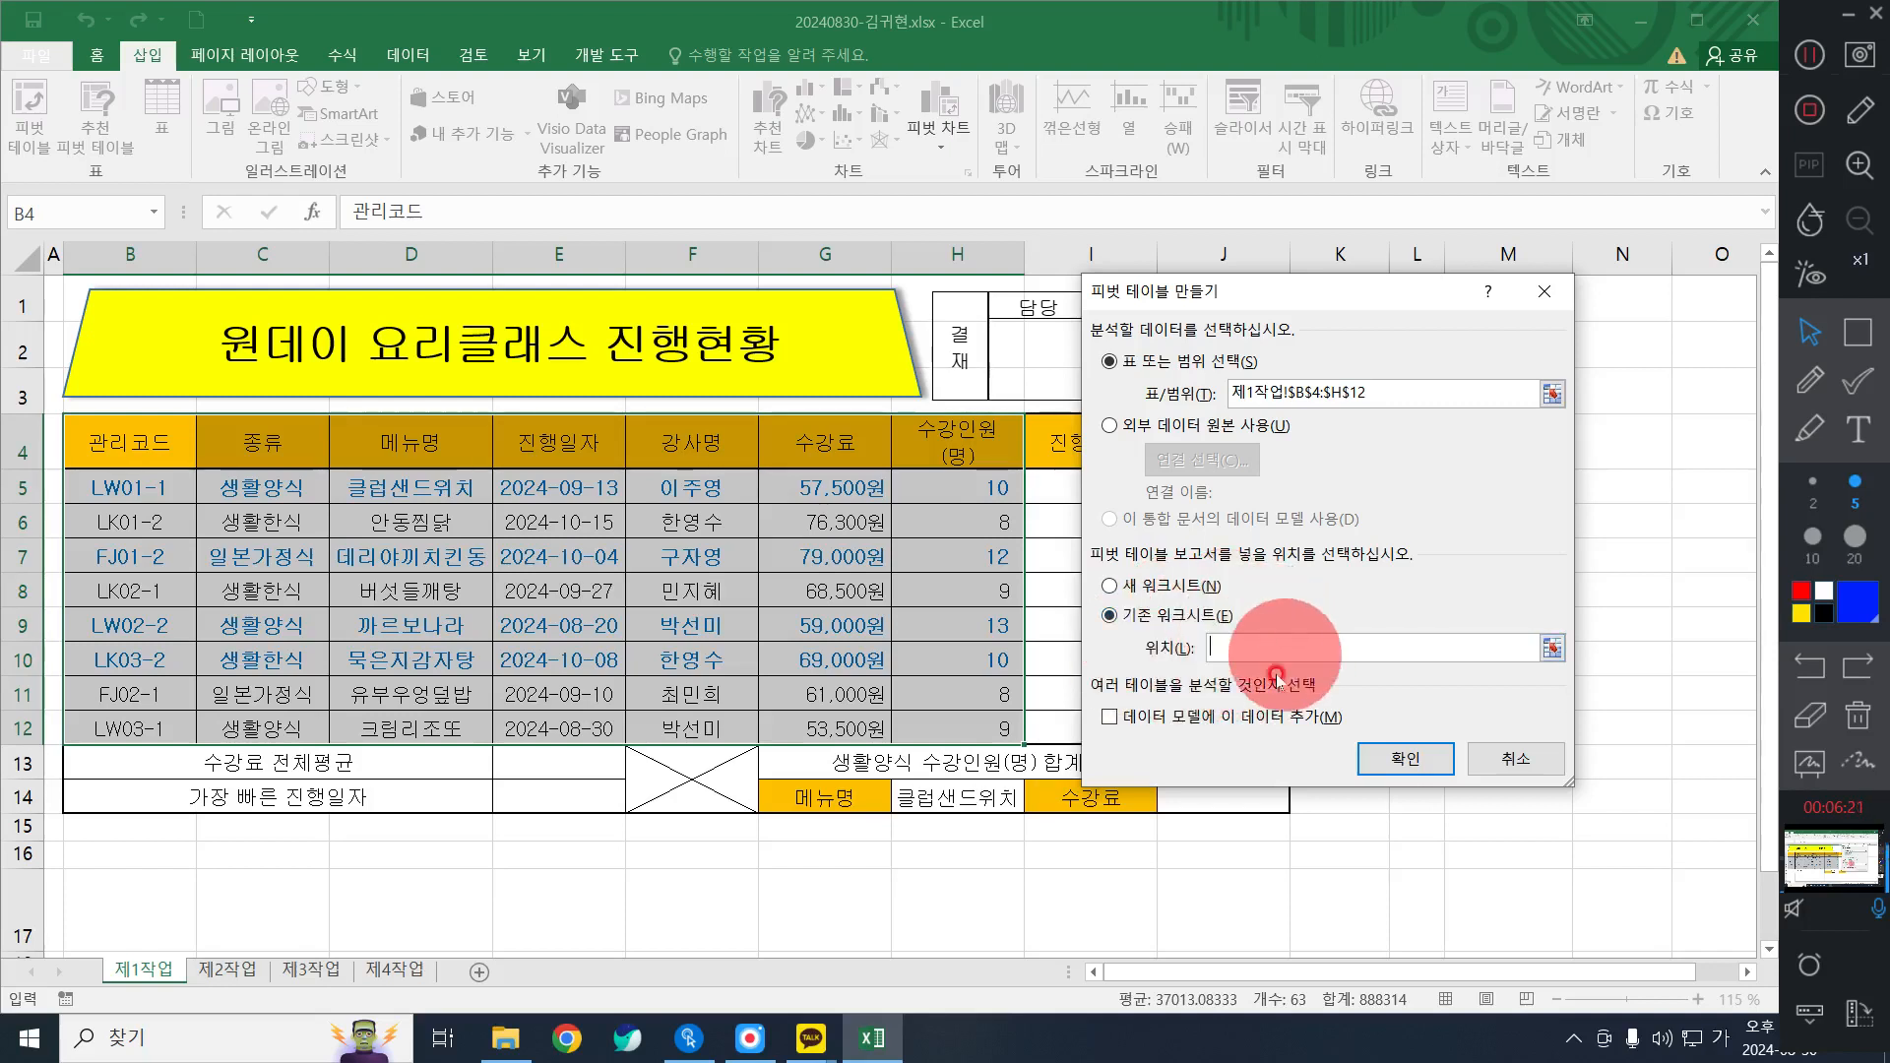
left_click(303, 972)
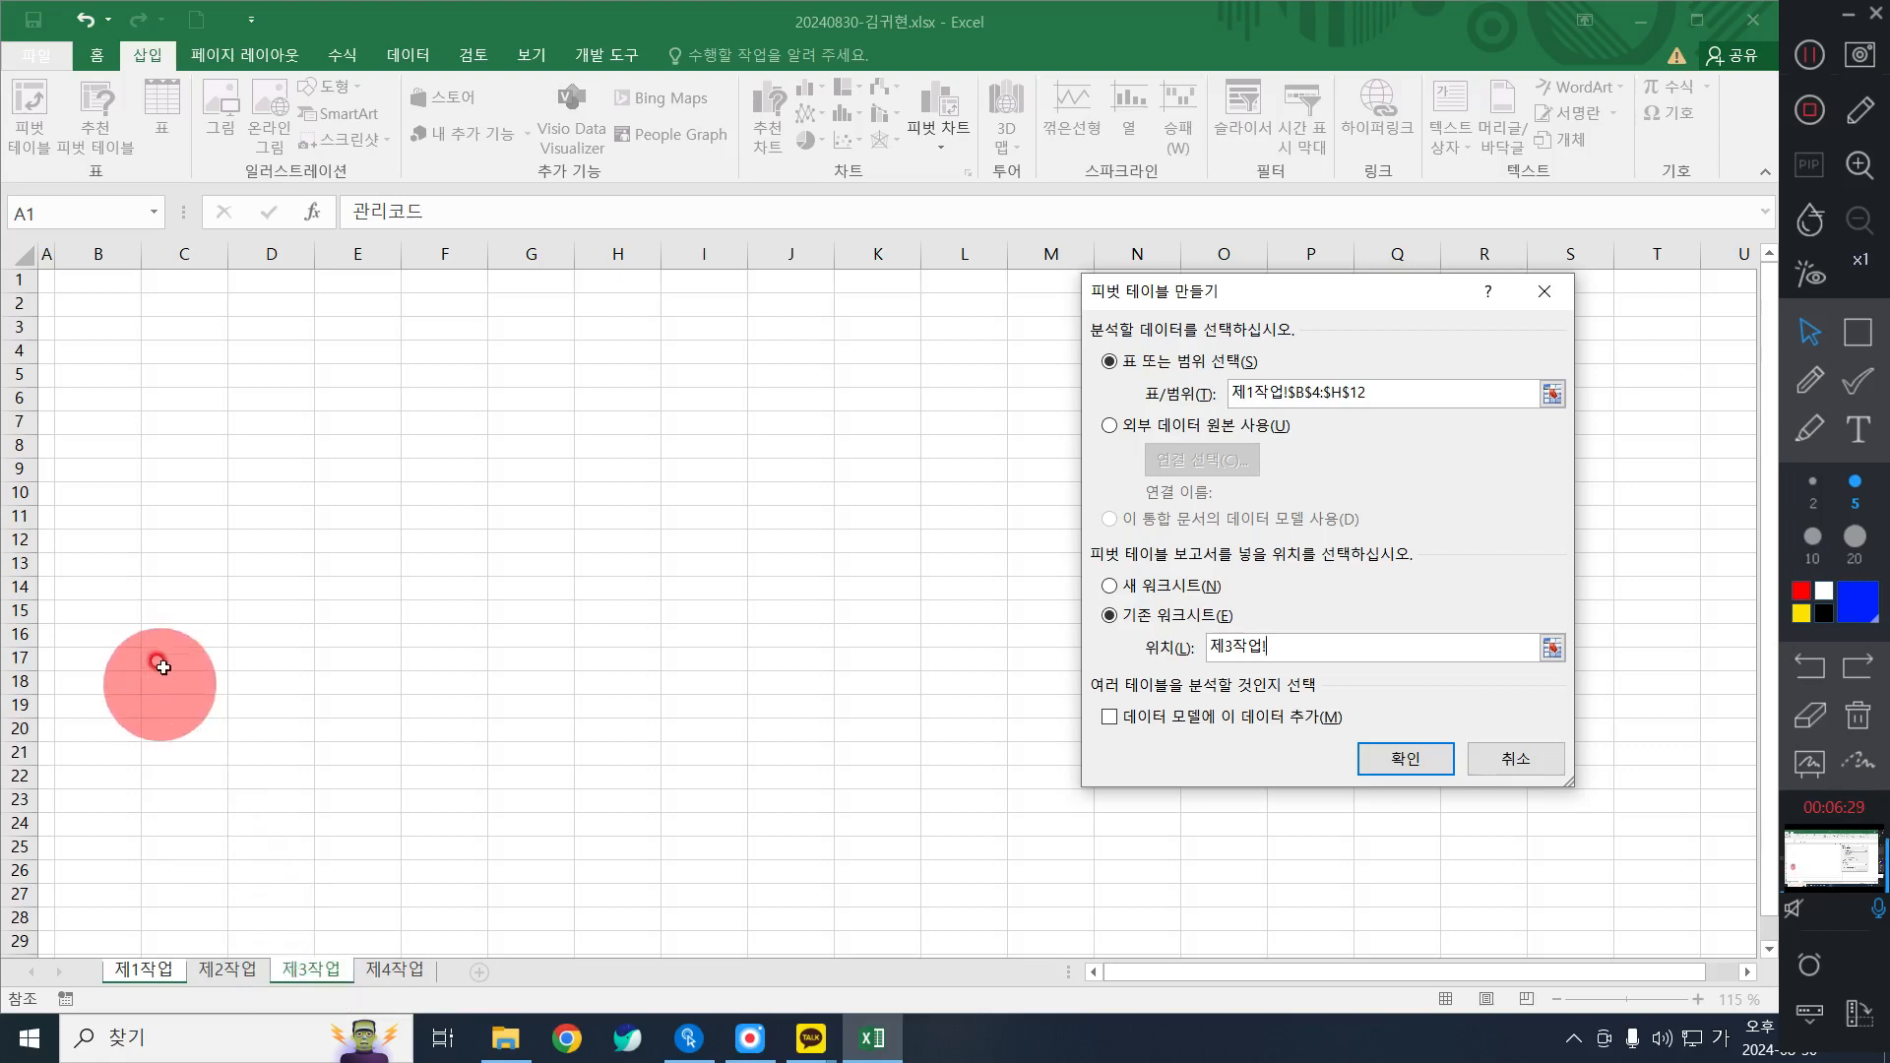
left_click(101, 306)
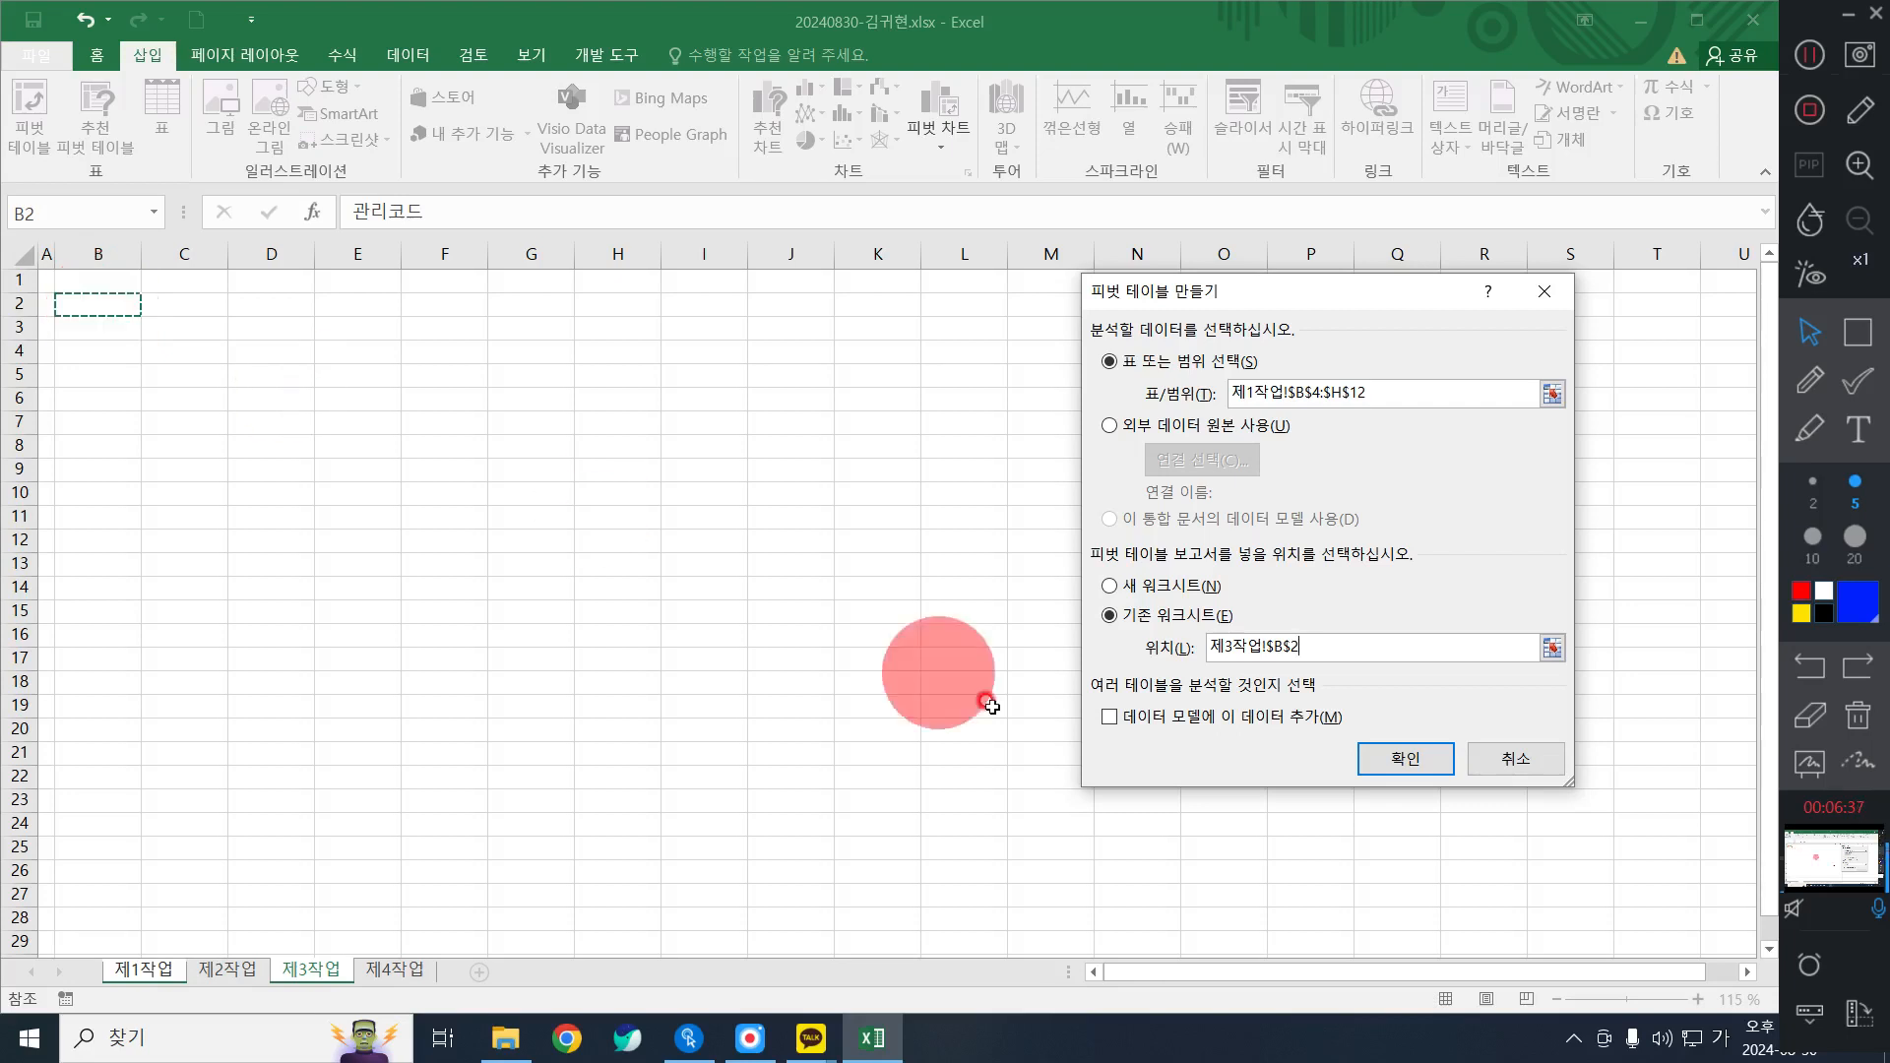
left_click(1408, 760)
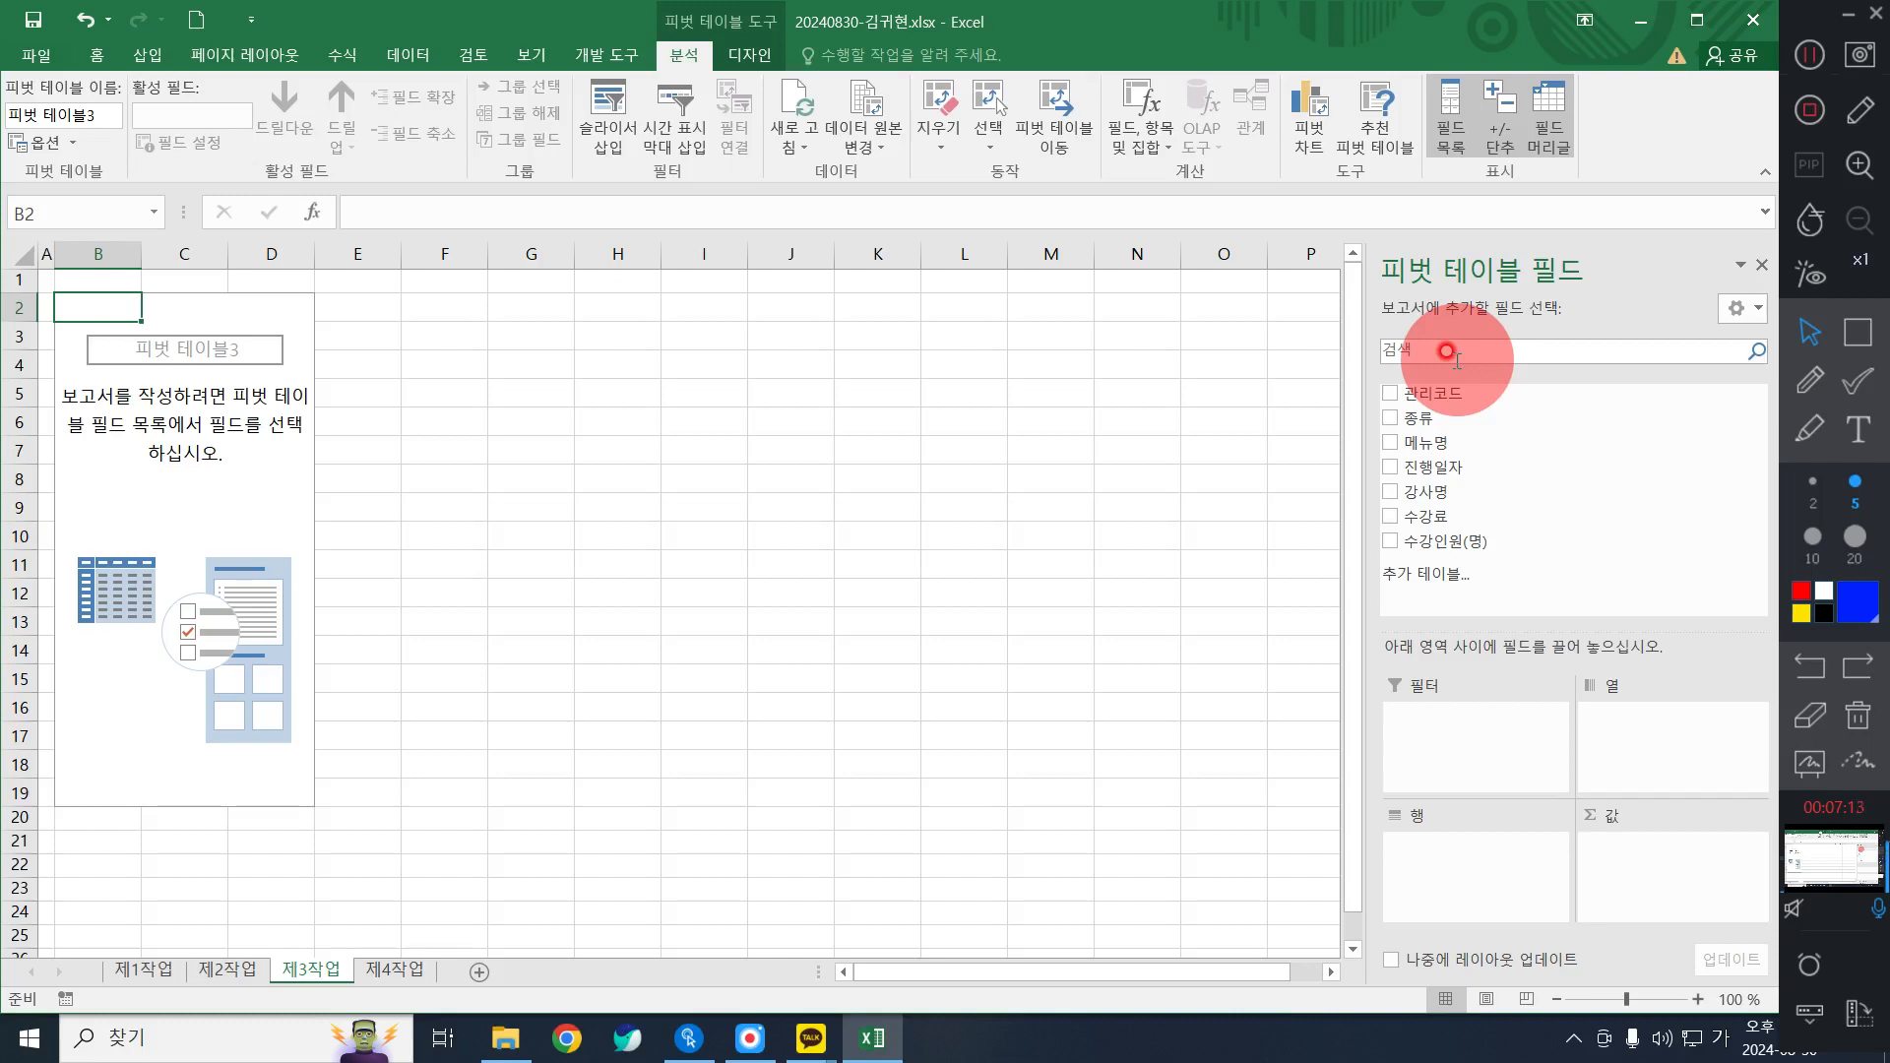
Lay out the pivot table with 수강료 as rows, 종류 as columns, and the count of 메뉴명 above 수강인원(명) as values.
left_click(1389, 522)
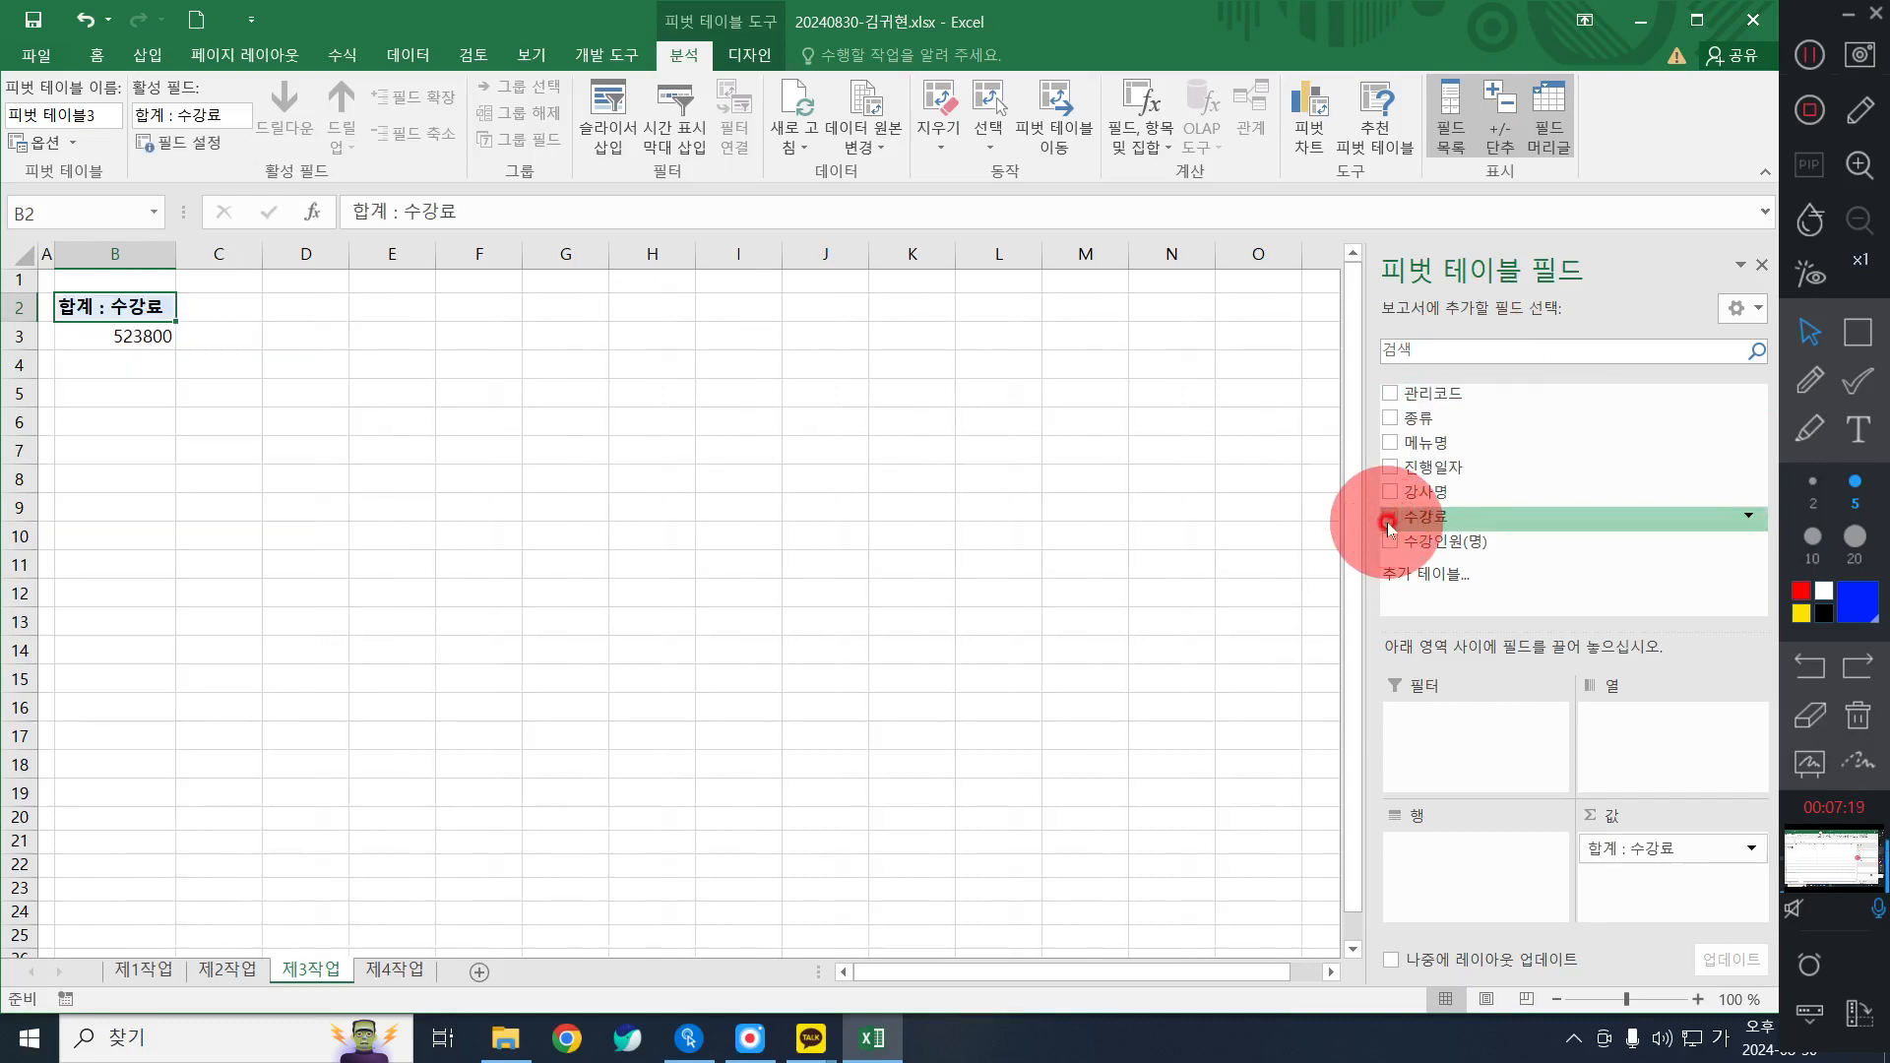
left_click(1391, 419)
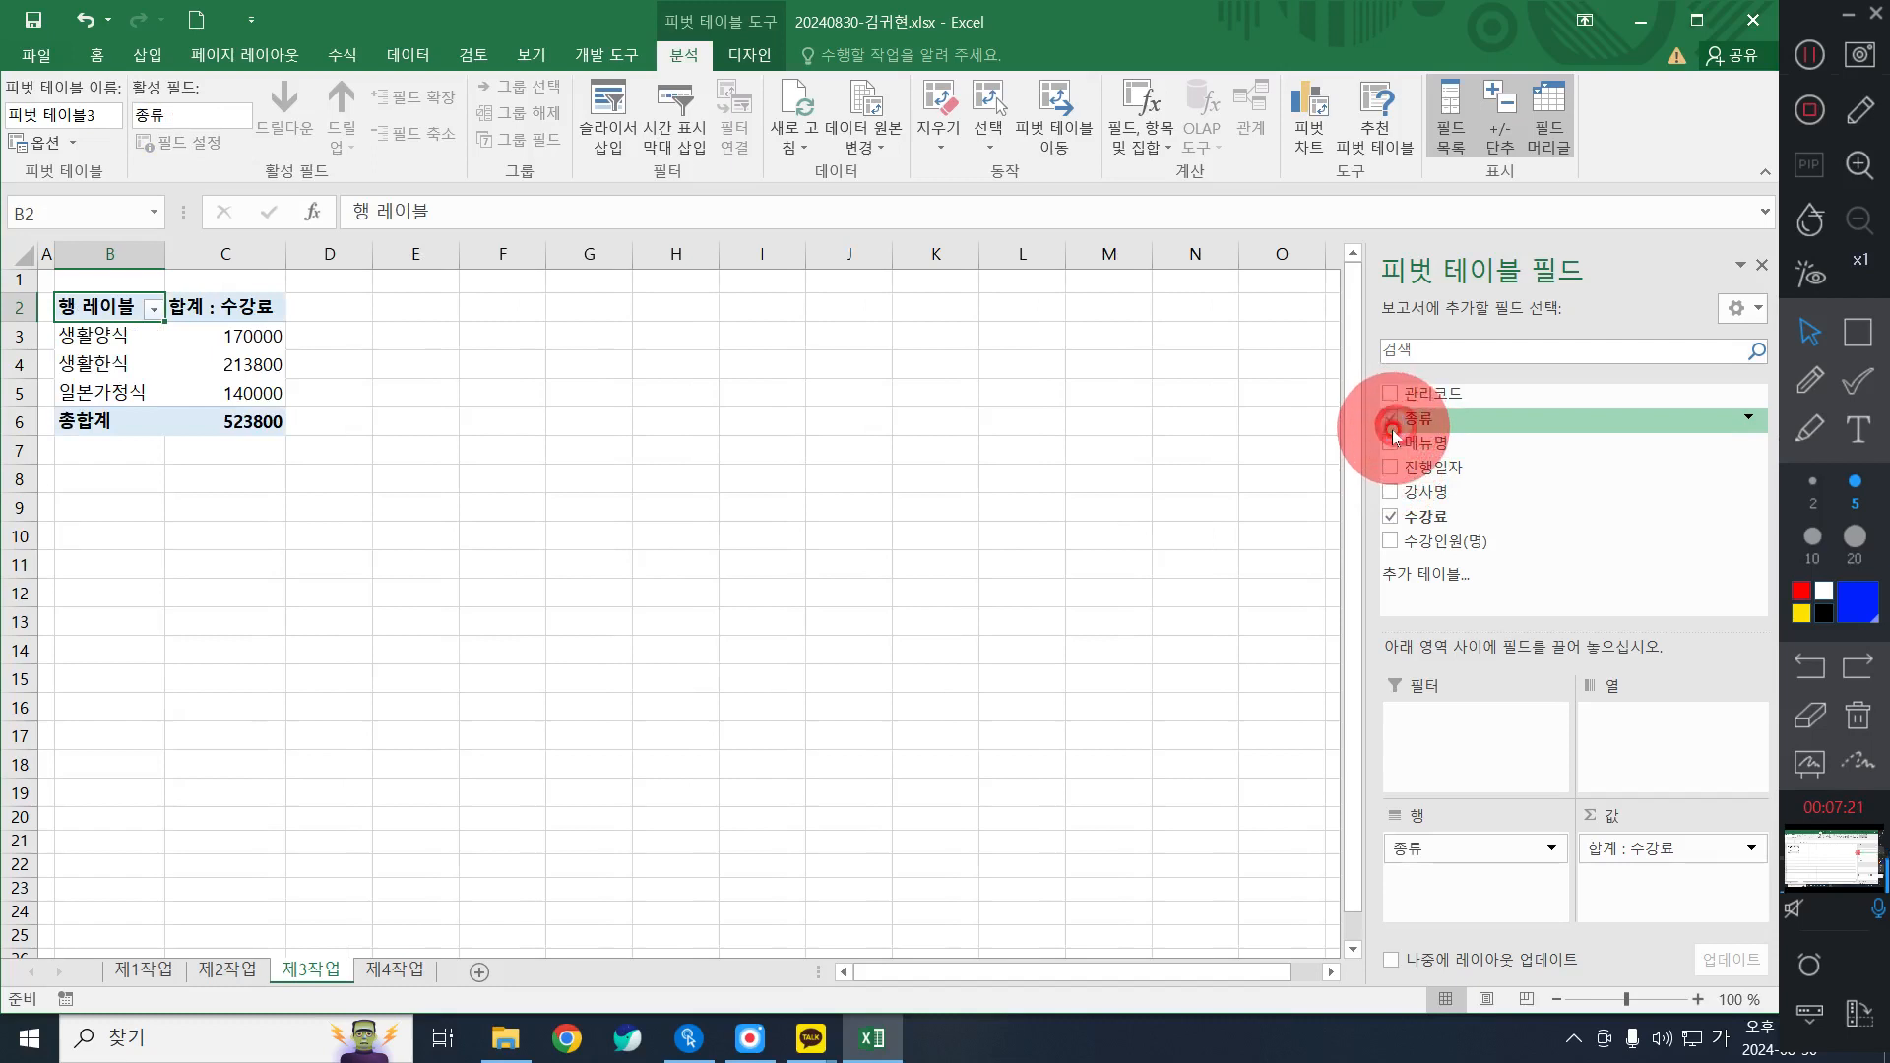
left_click(1390, 444)
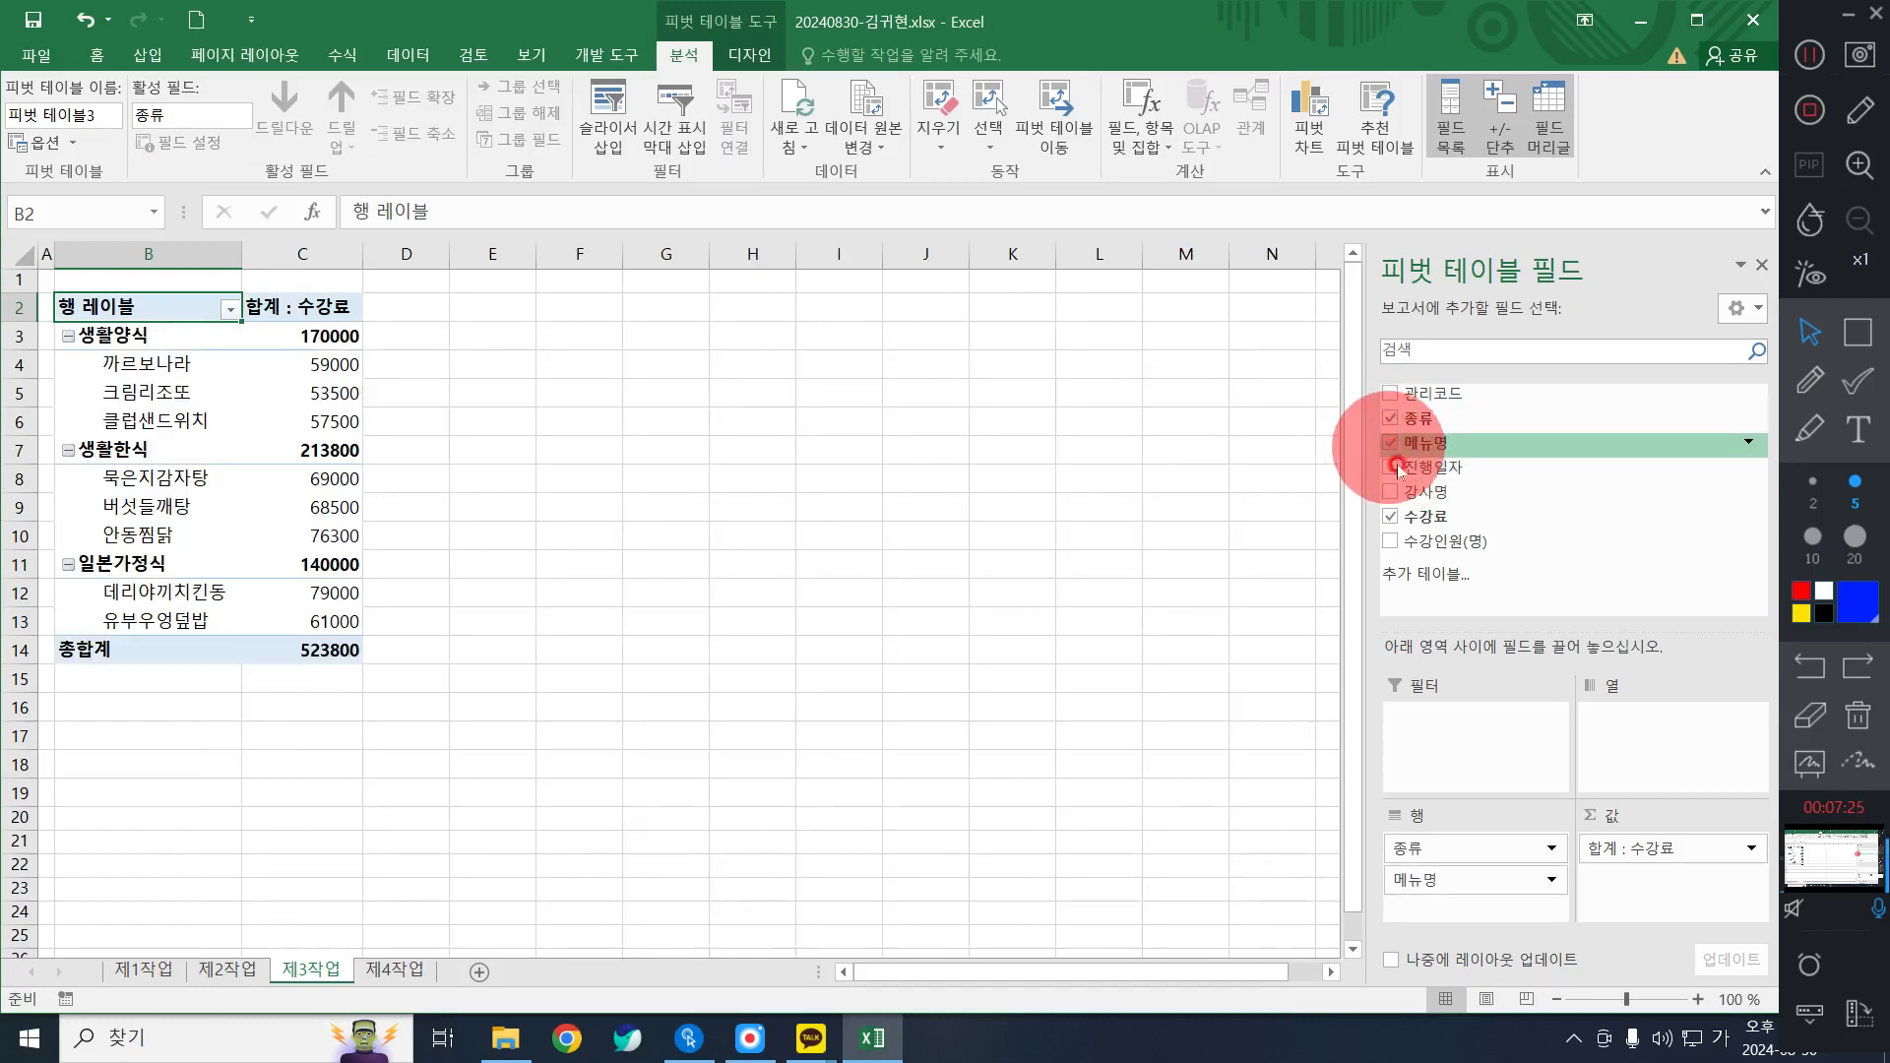
left_click(1390, 519)
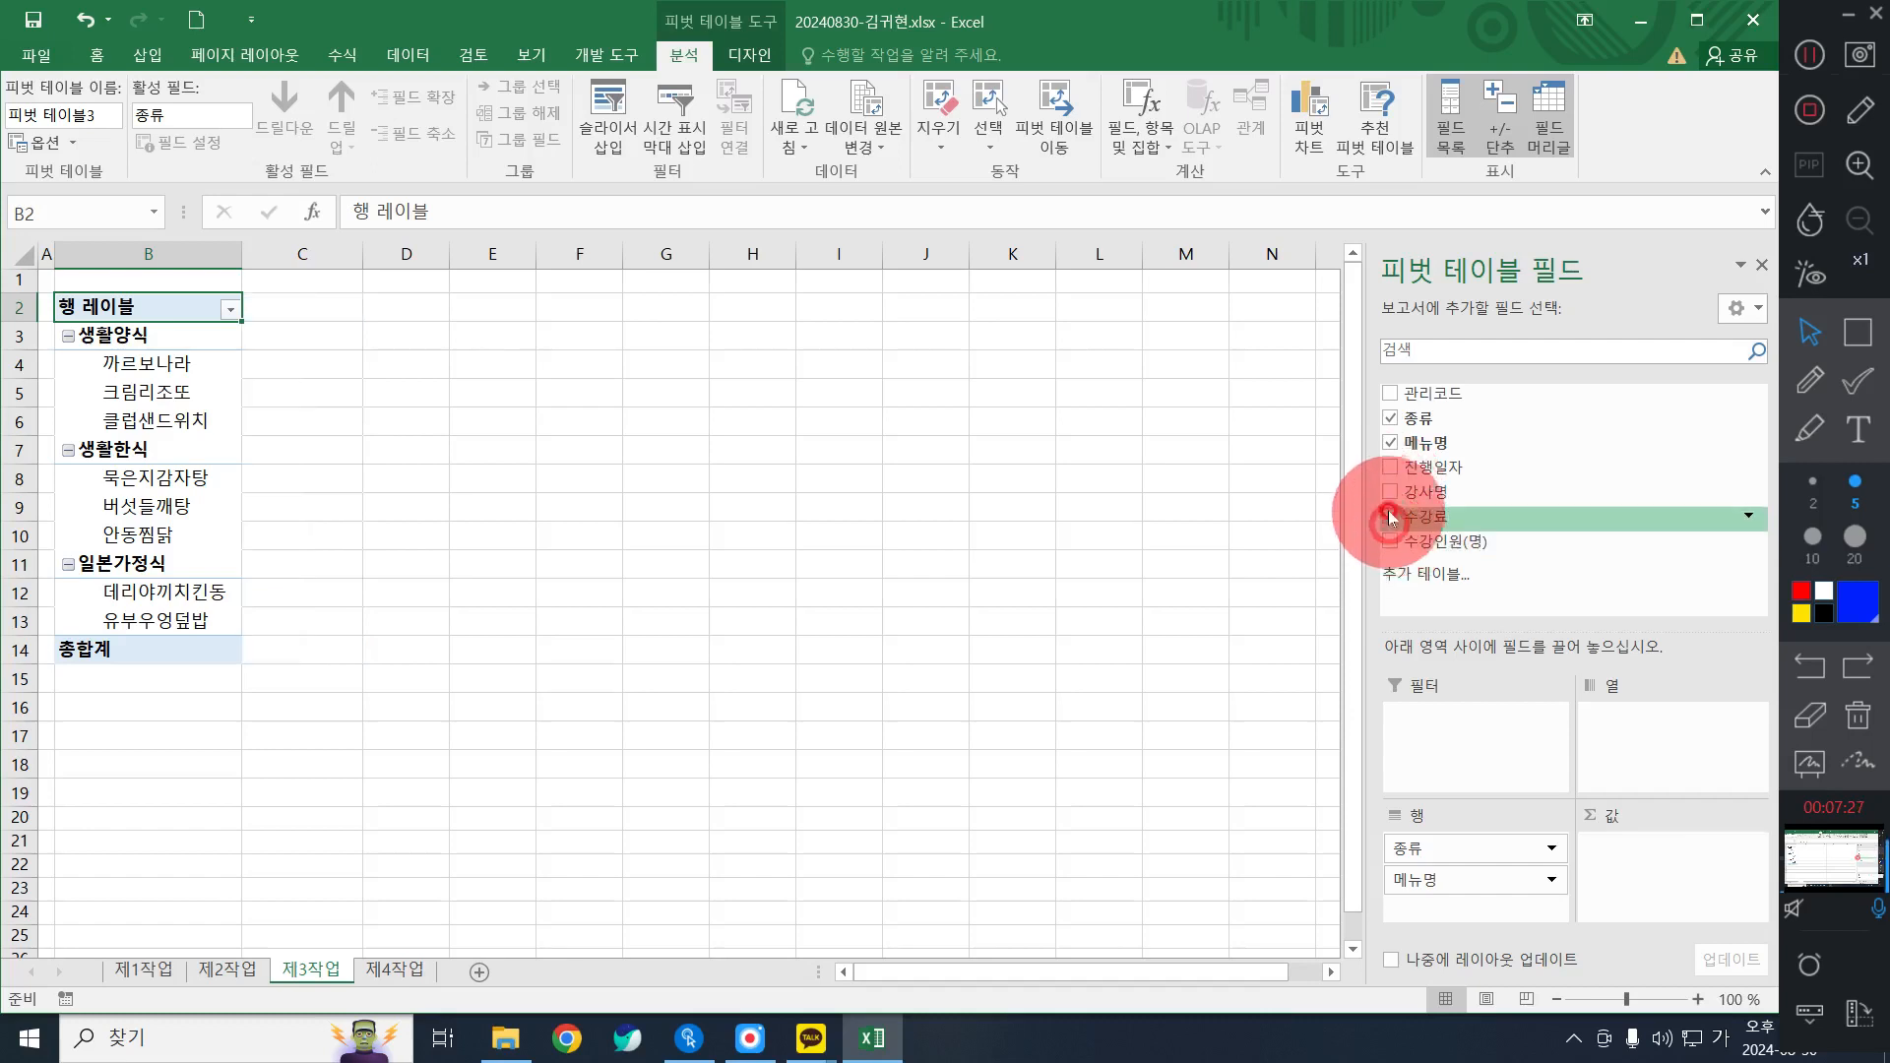
left_click(1389, 519)
left_click(1390, 543)
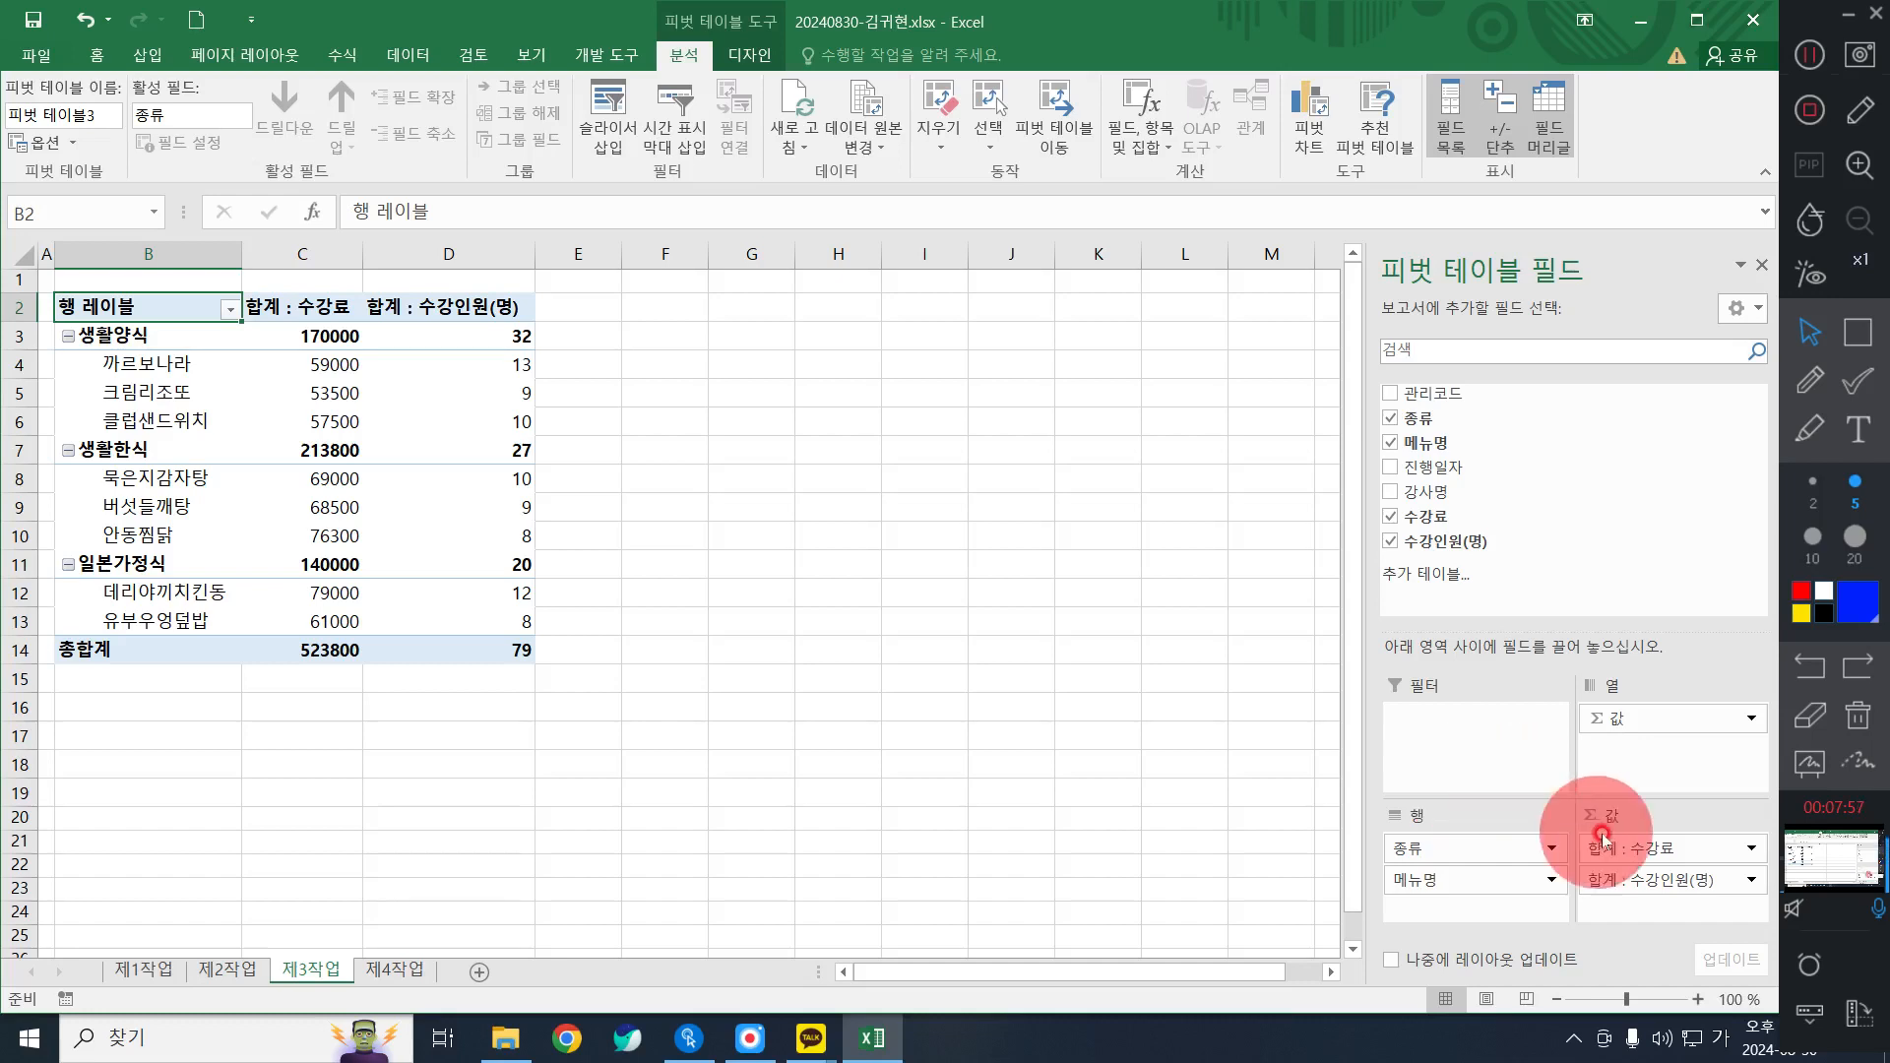
left_click_drag(1624, 848, 1637, 780)
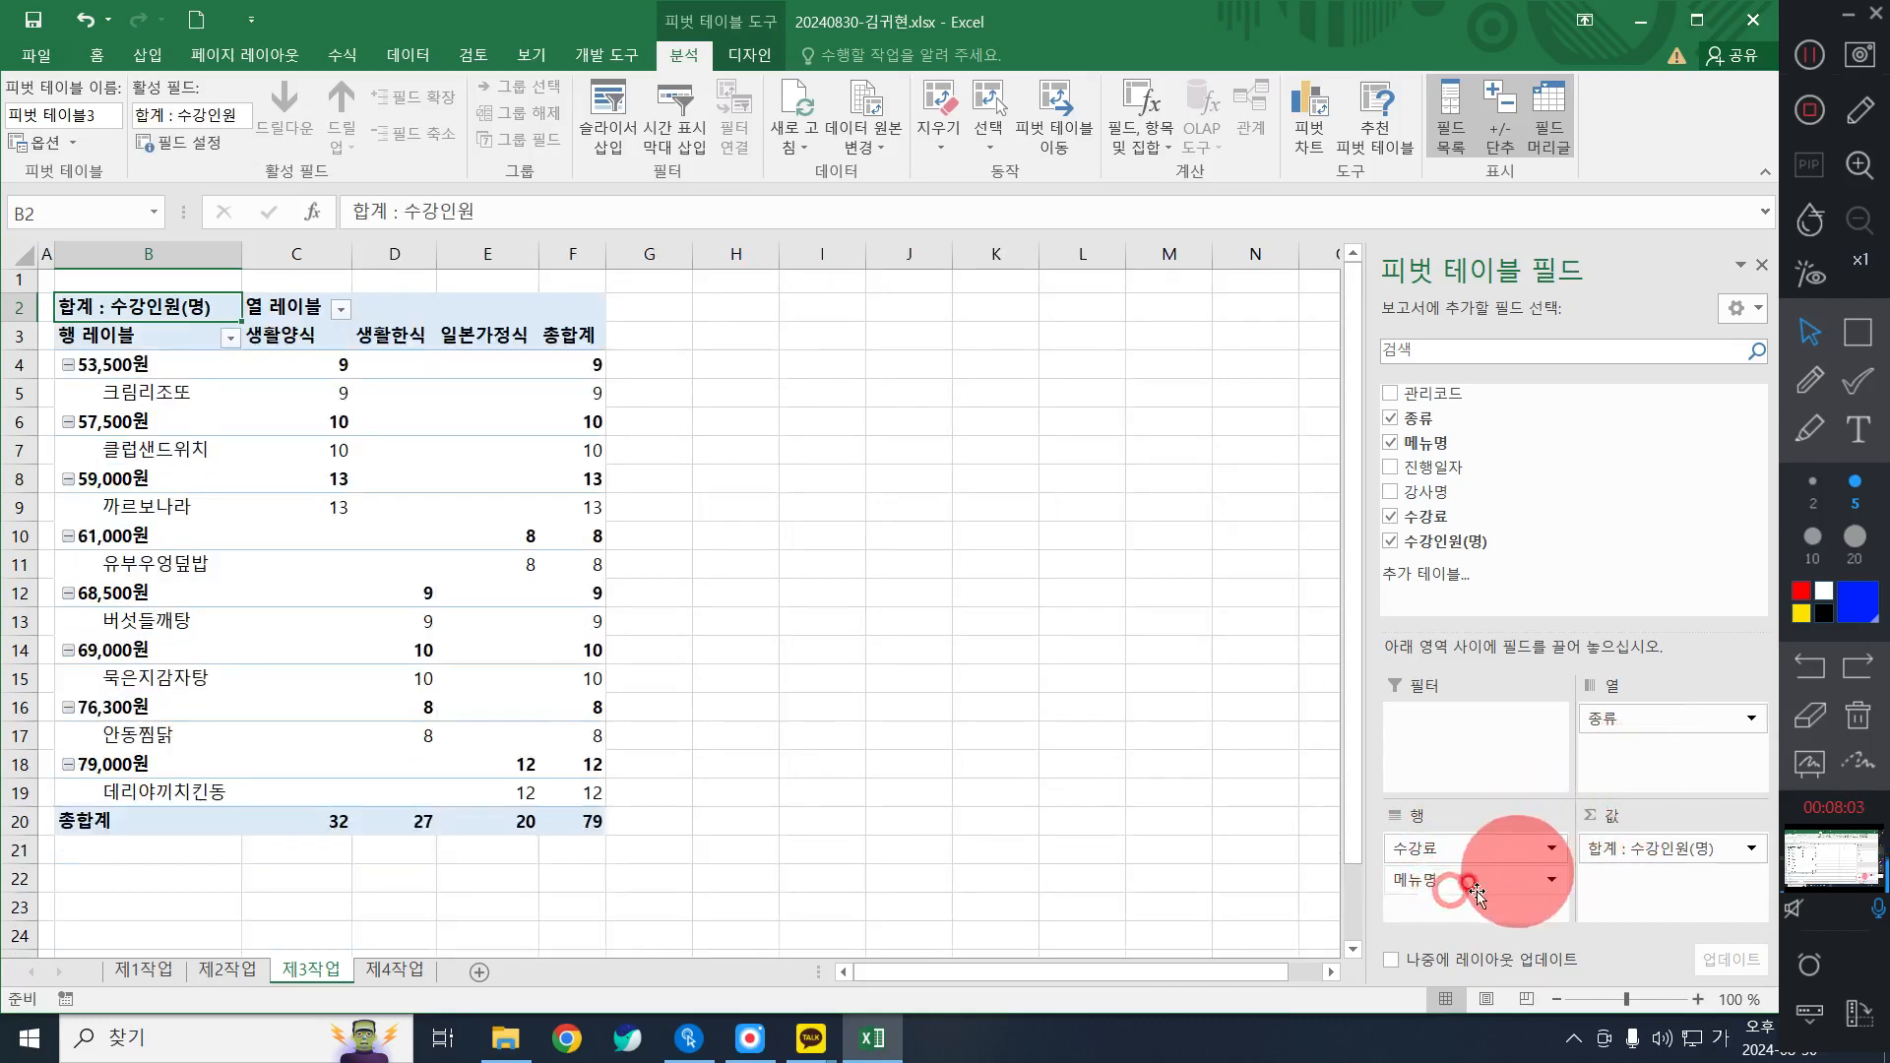
left_click_drag(1462, 890, 1644, 856)
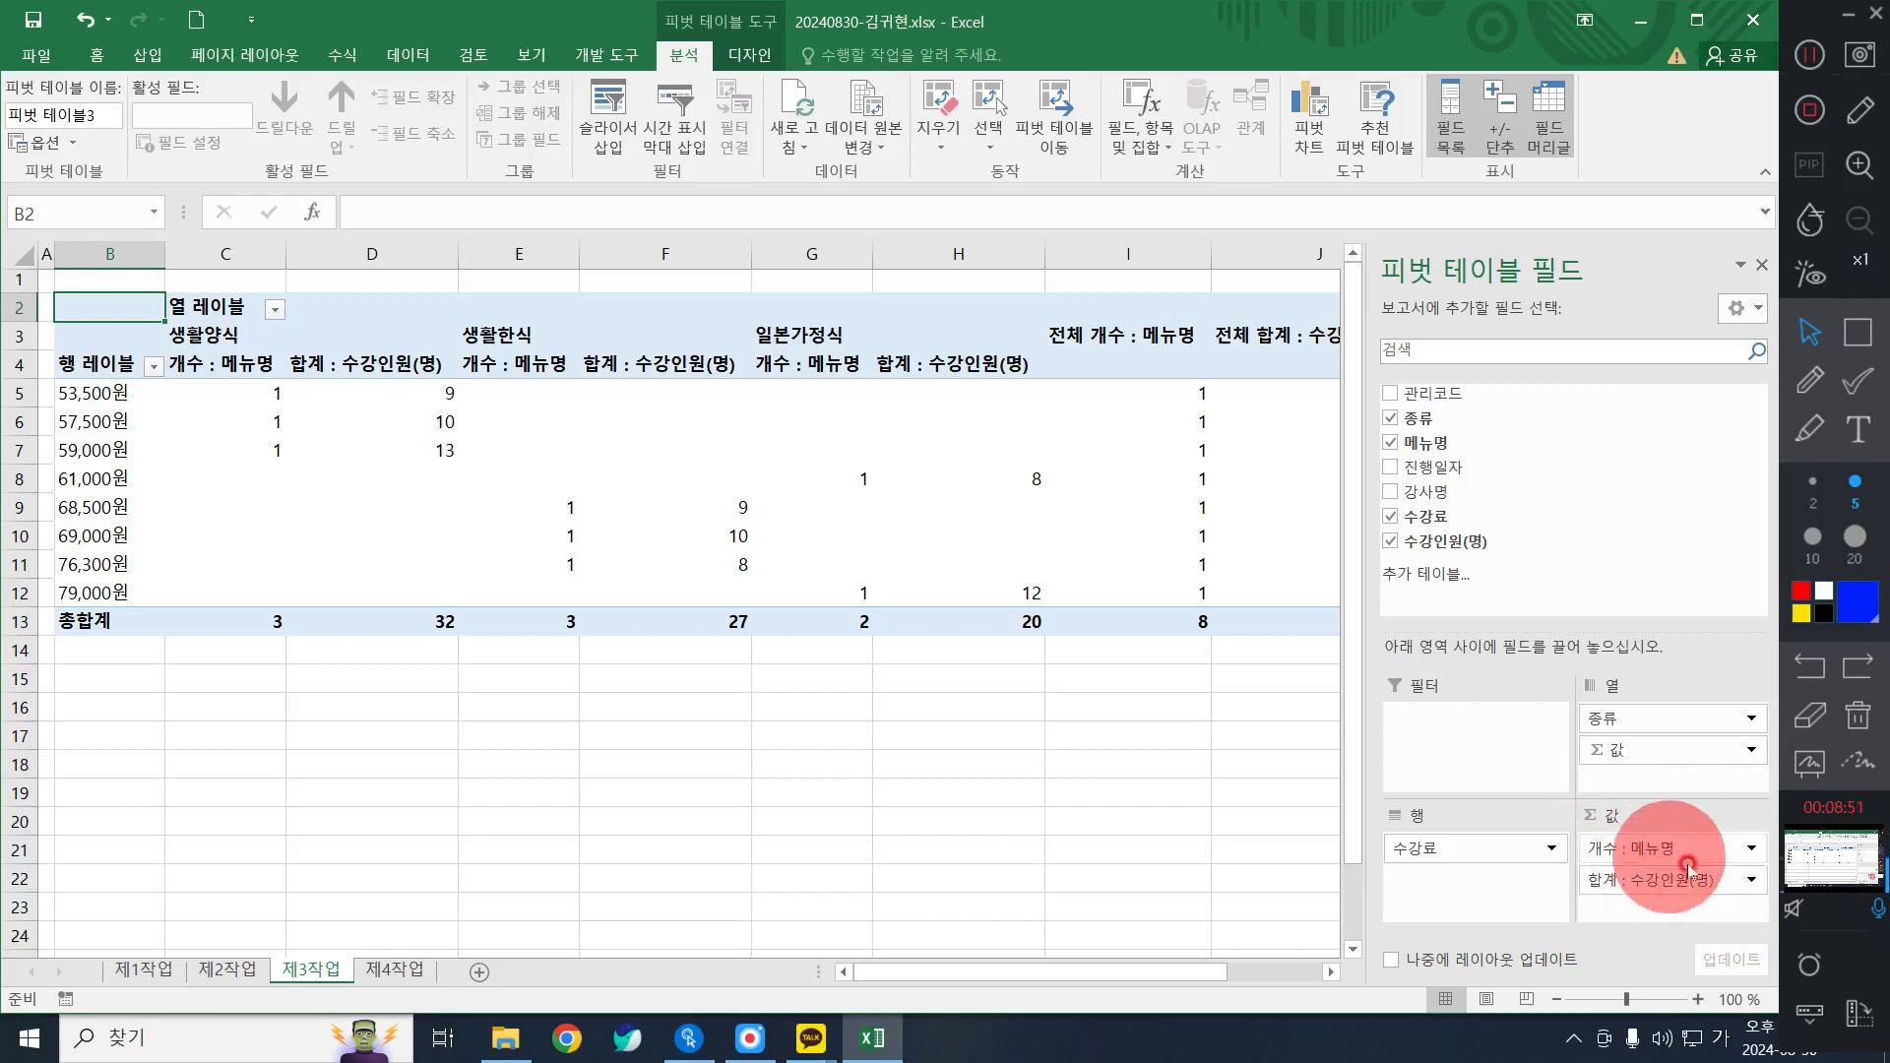
Summarize the 수강인원(명) value field by 평균 and name it 평균 : 수강인원(명).
left_click(1714, 886)
left_click(1727, 889)
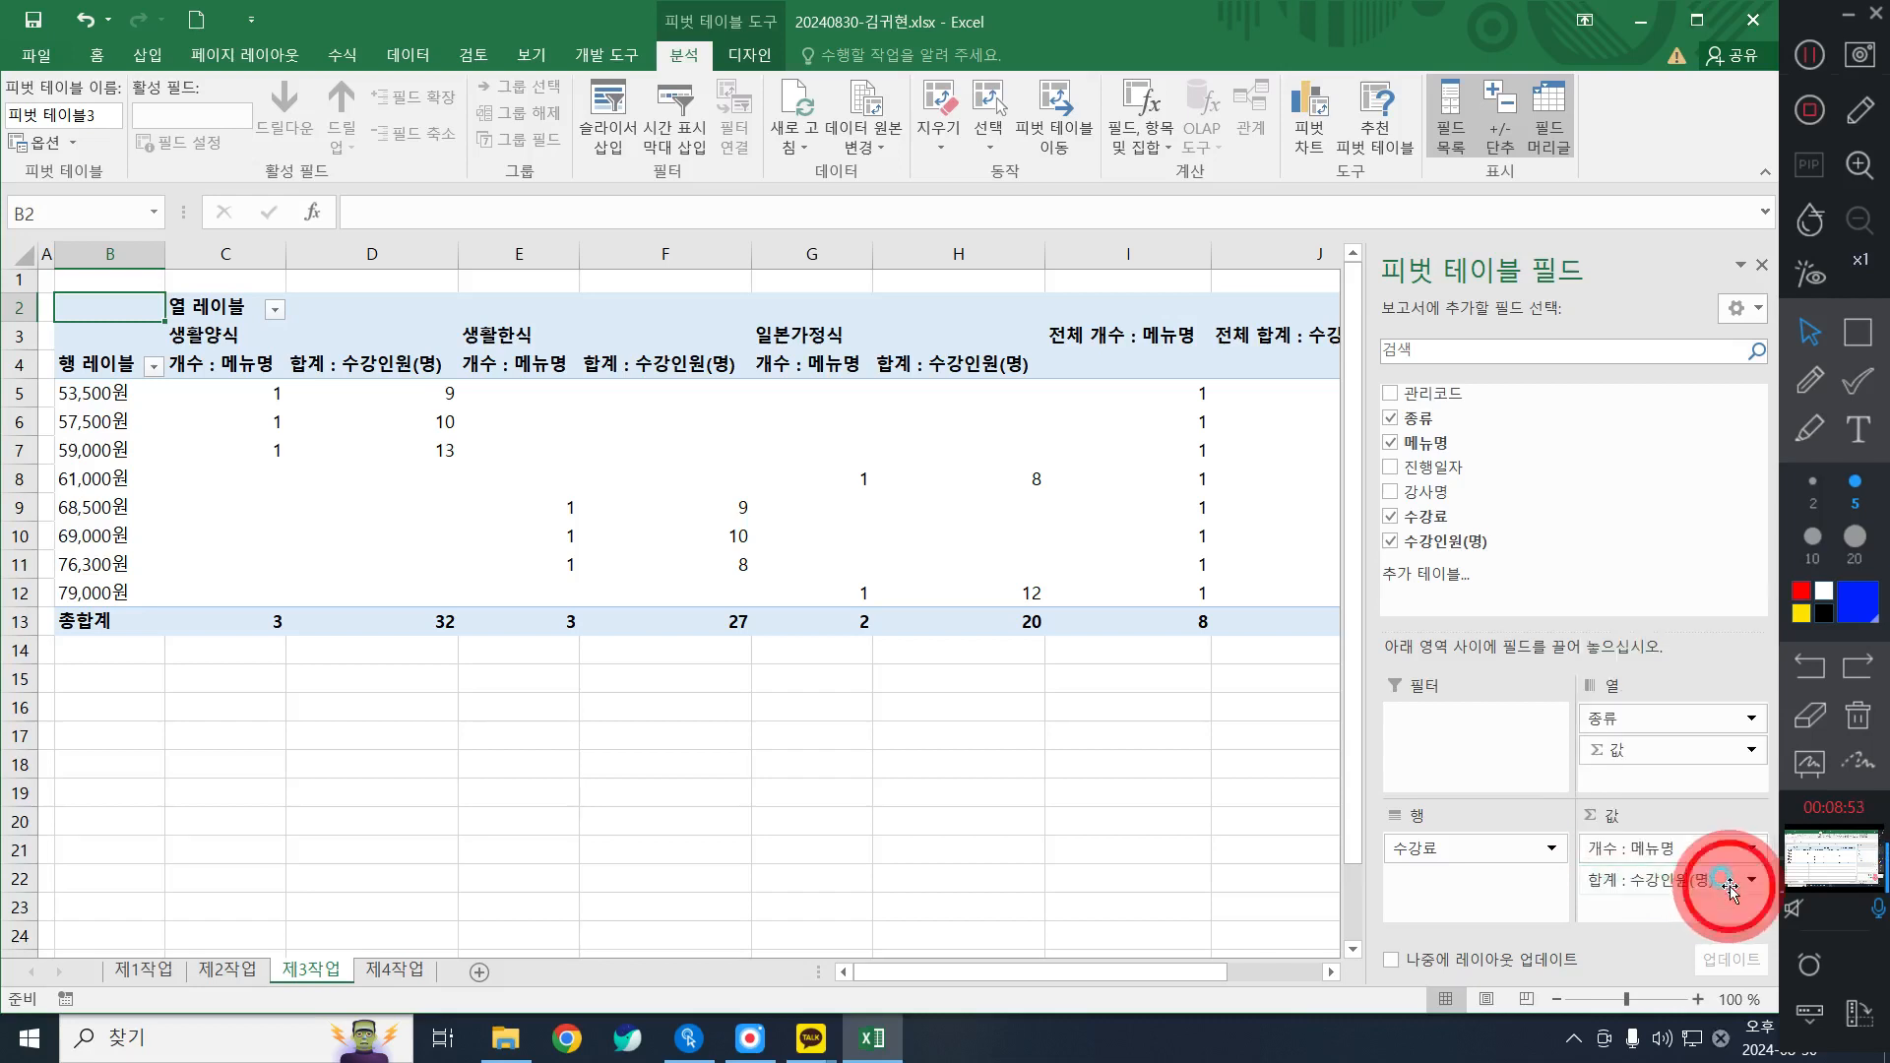
left_click(1668, 878)
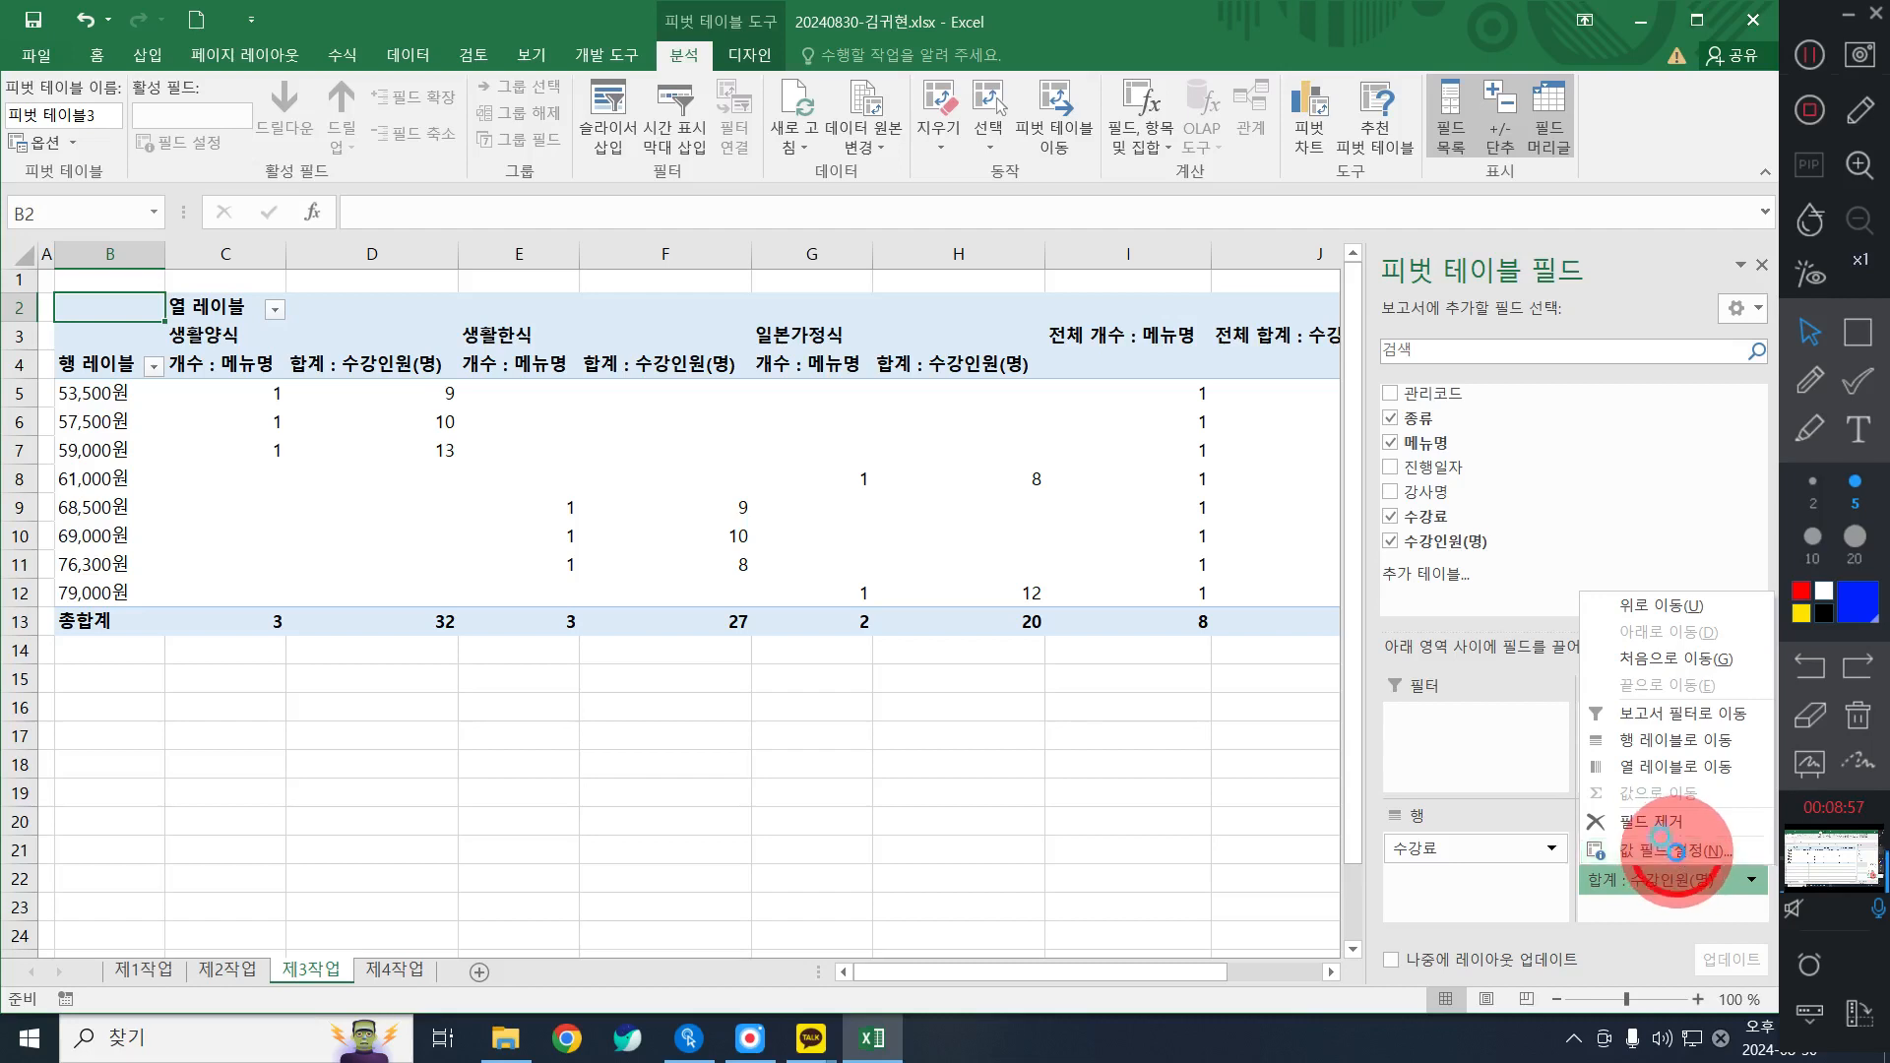
left_click(1680, 853)
left_click(1152, 605)
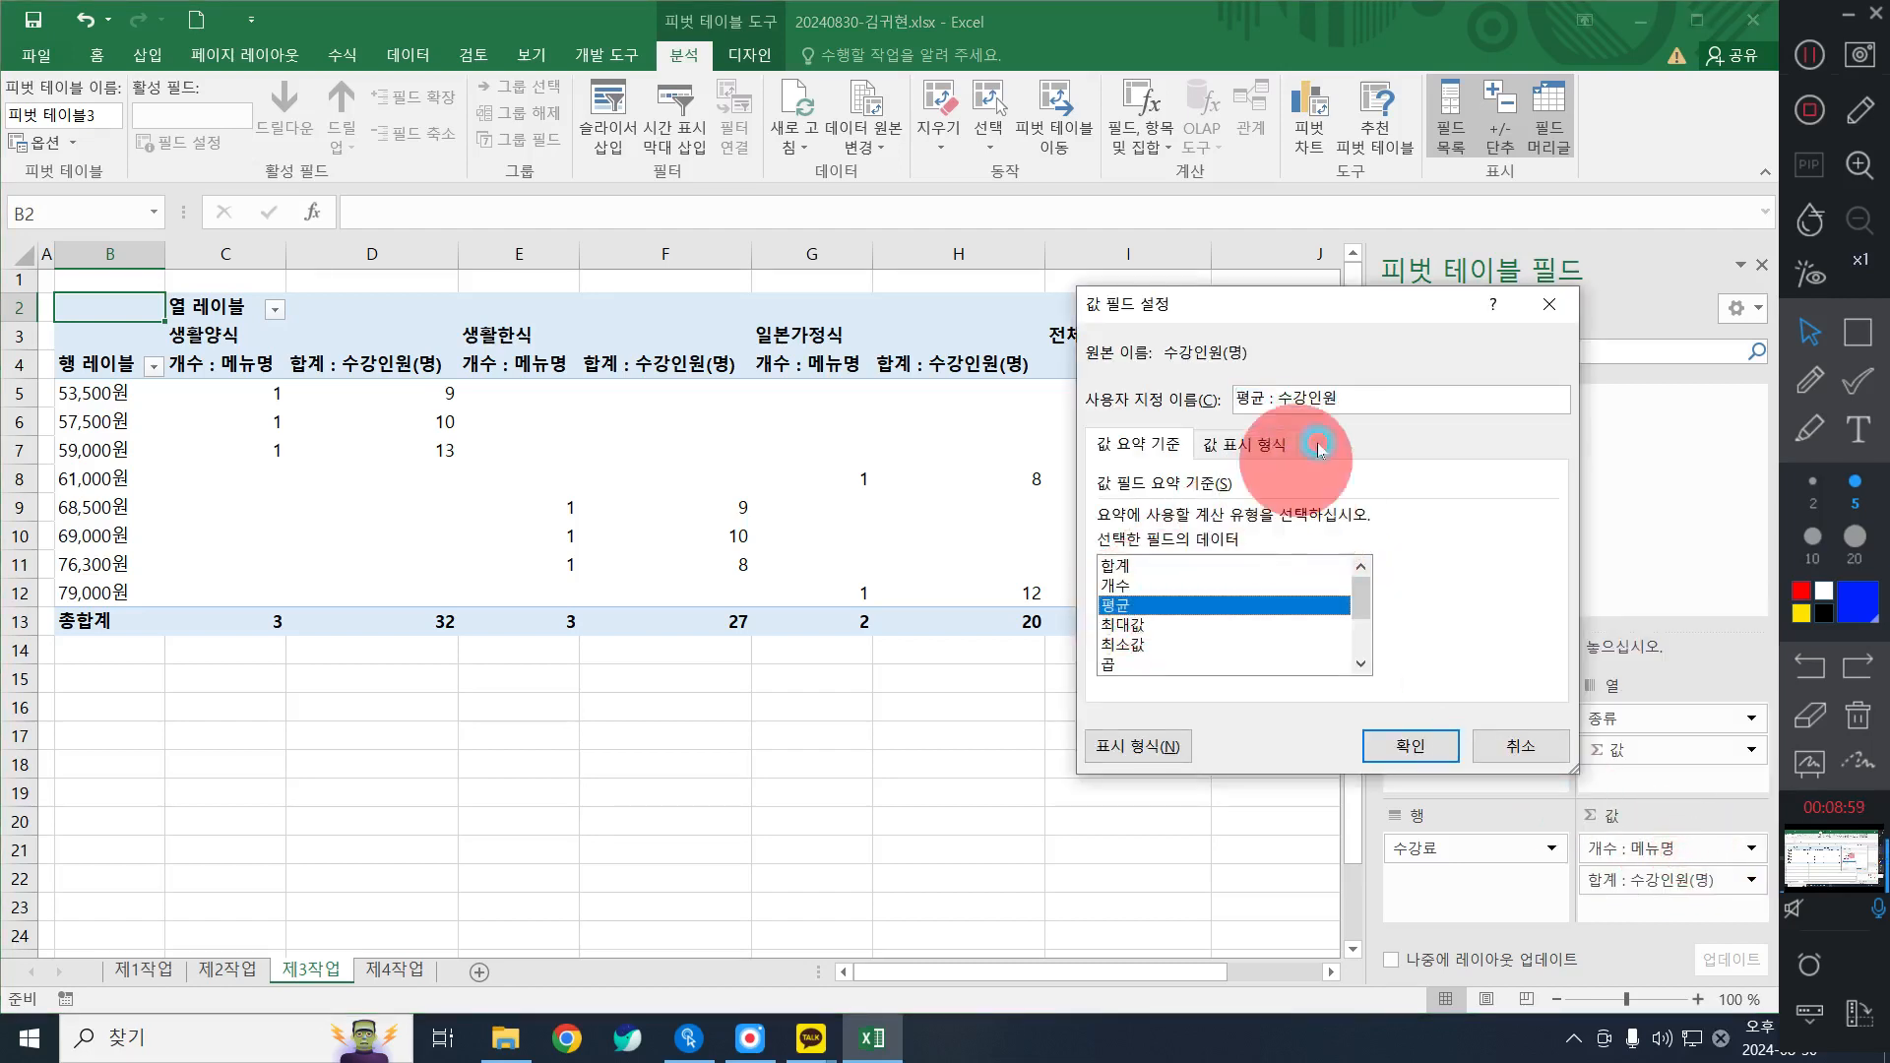
left_click(1349, 403)
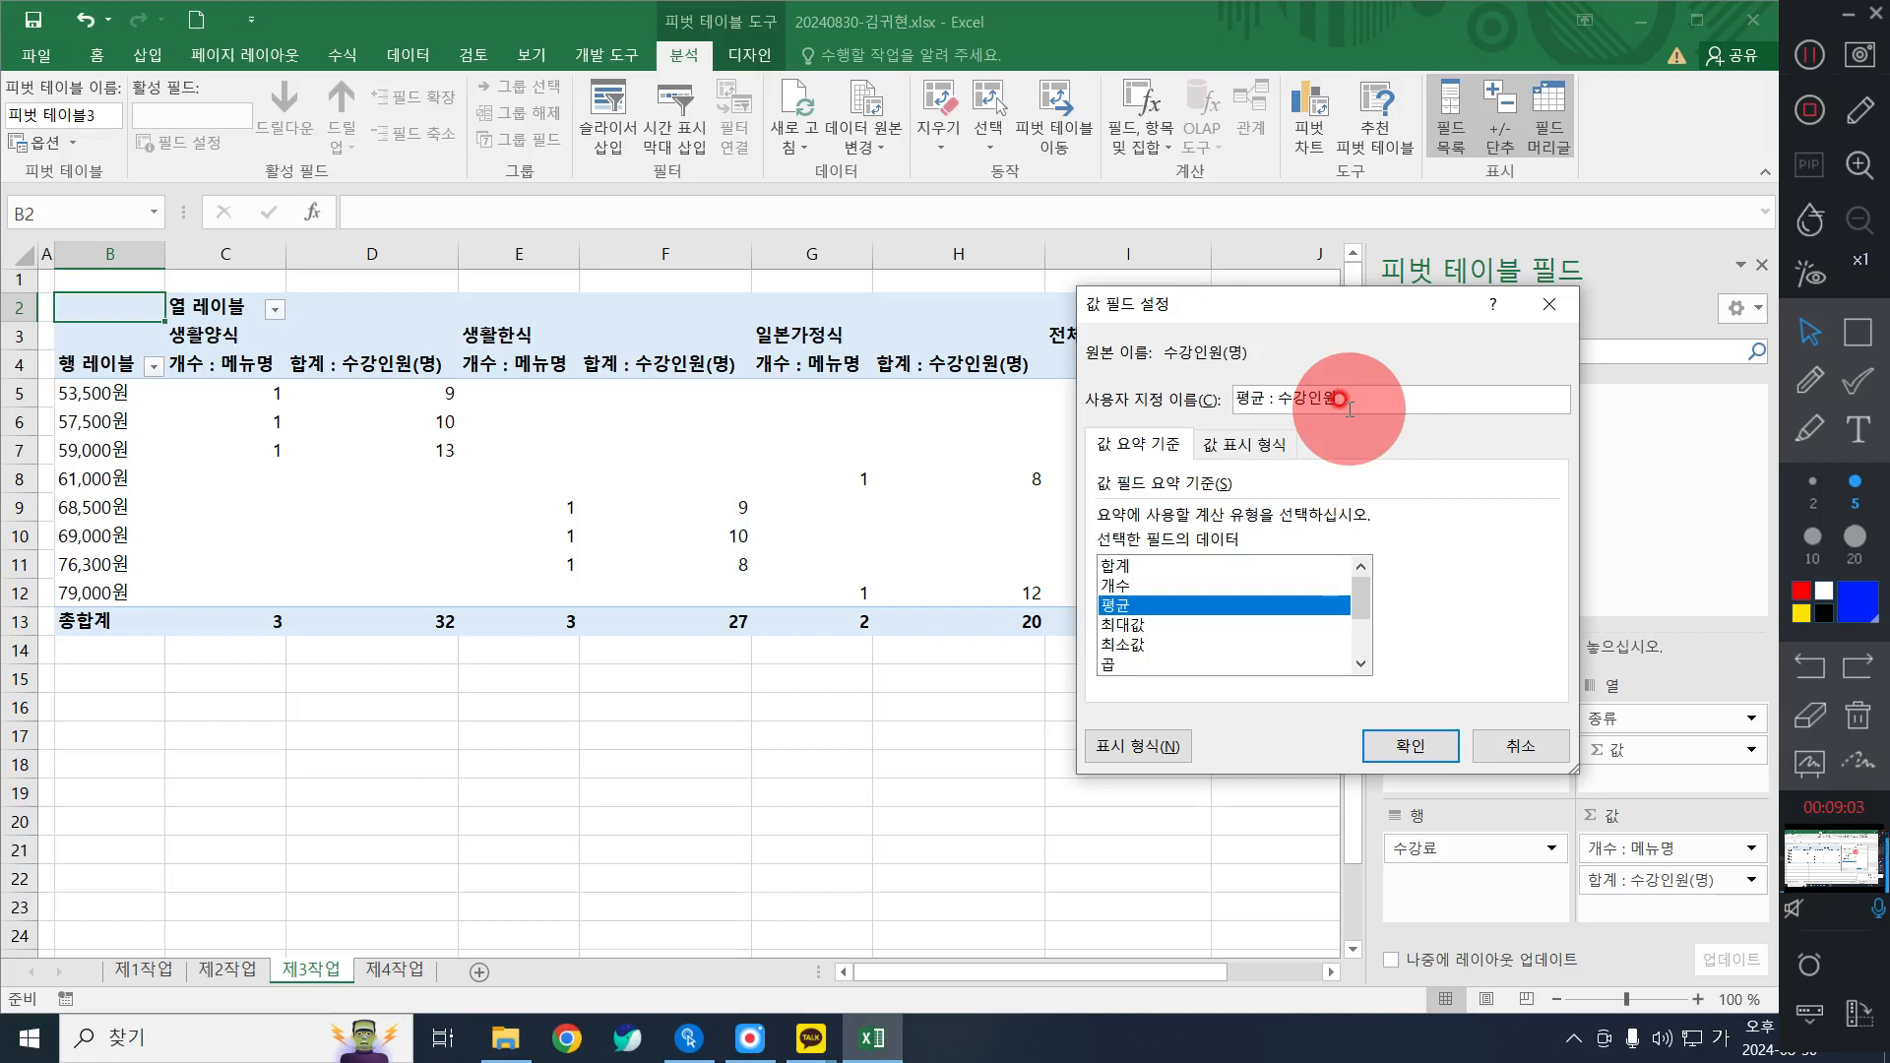
type("(ㅁ")
type("명)")
left_click(1422, 746)
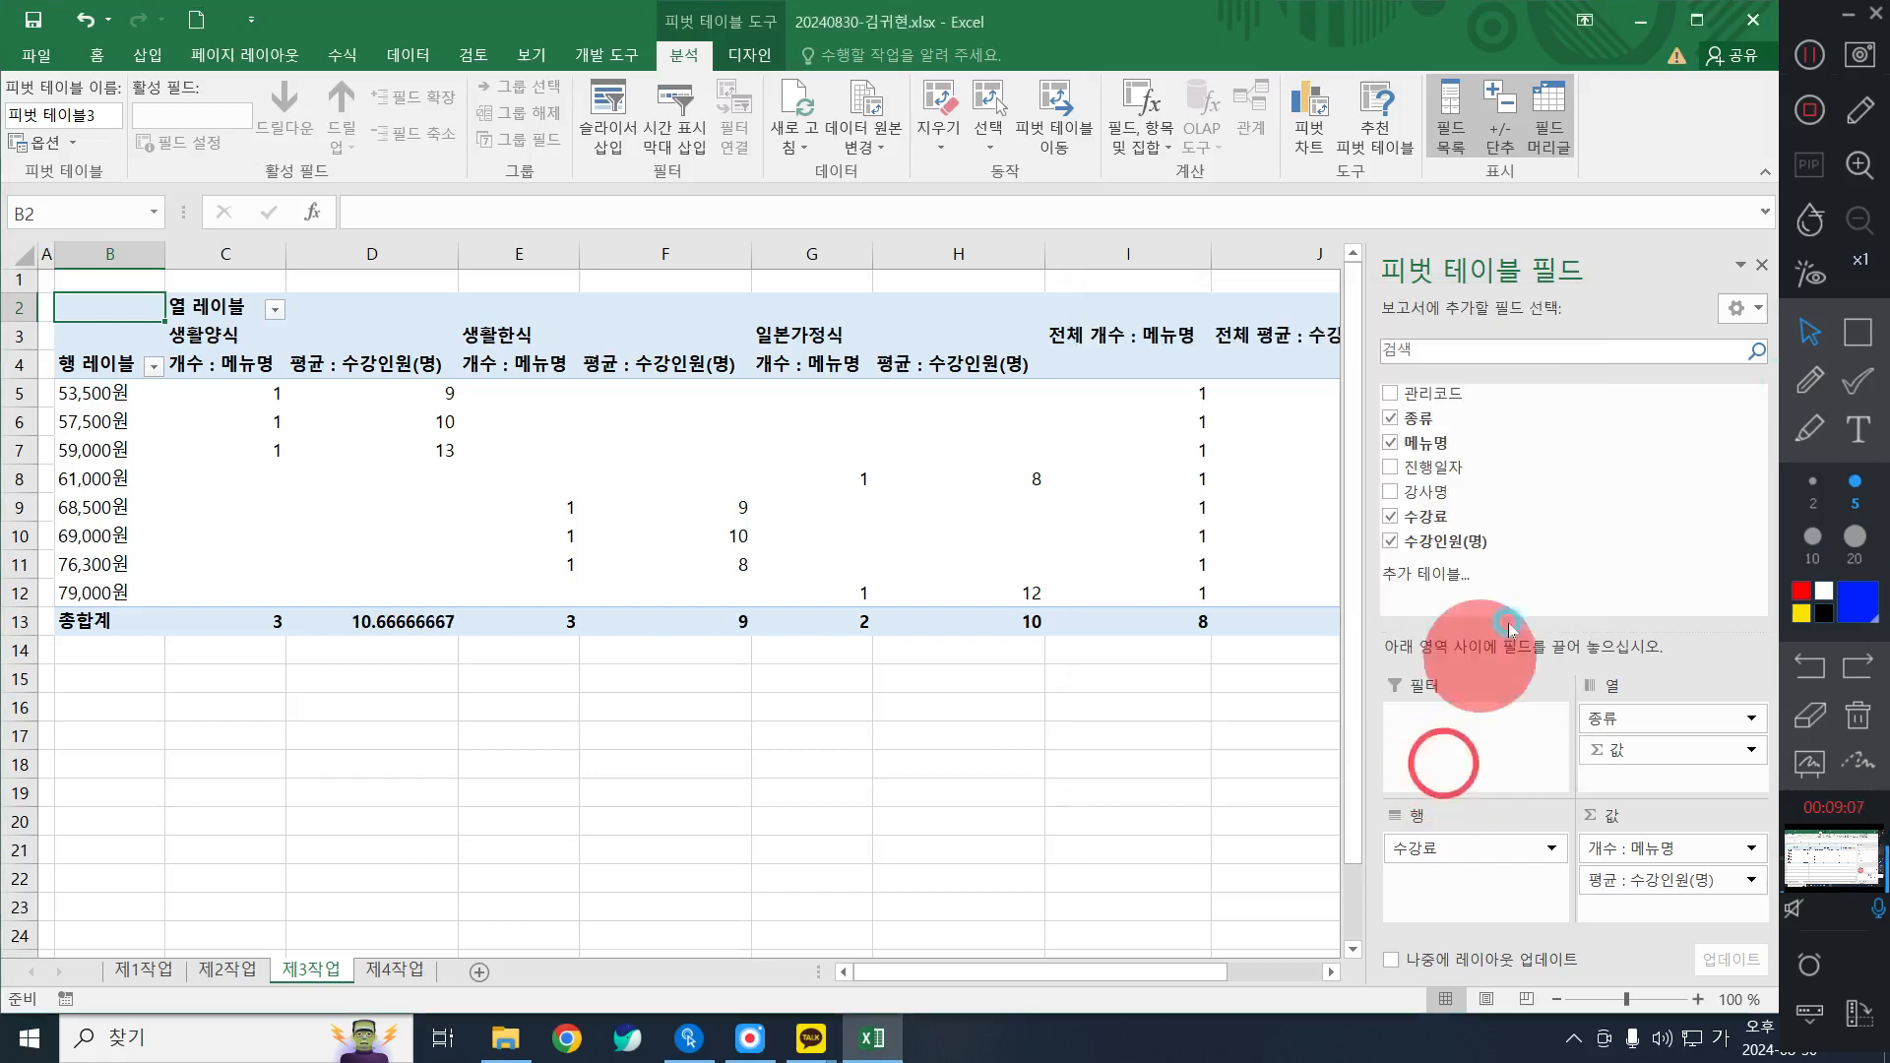
Open grouping for the 수강료 row labels and set the starting value to 50001.
left_click(1814, 51)
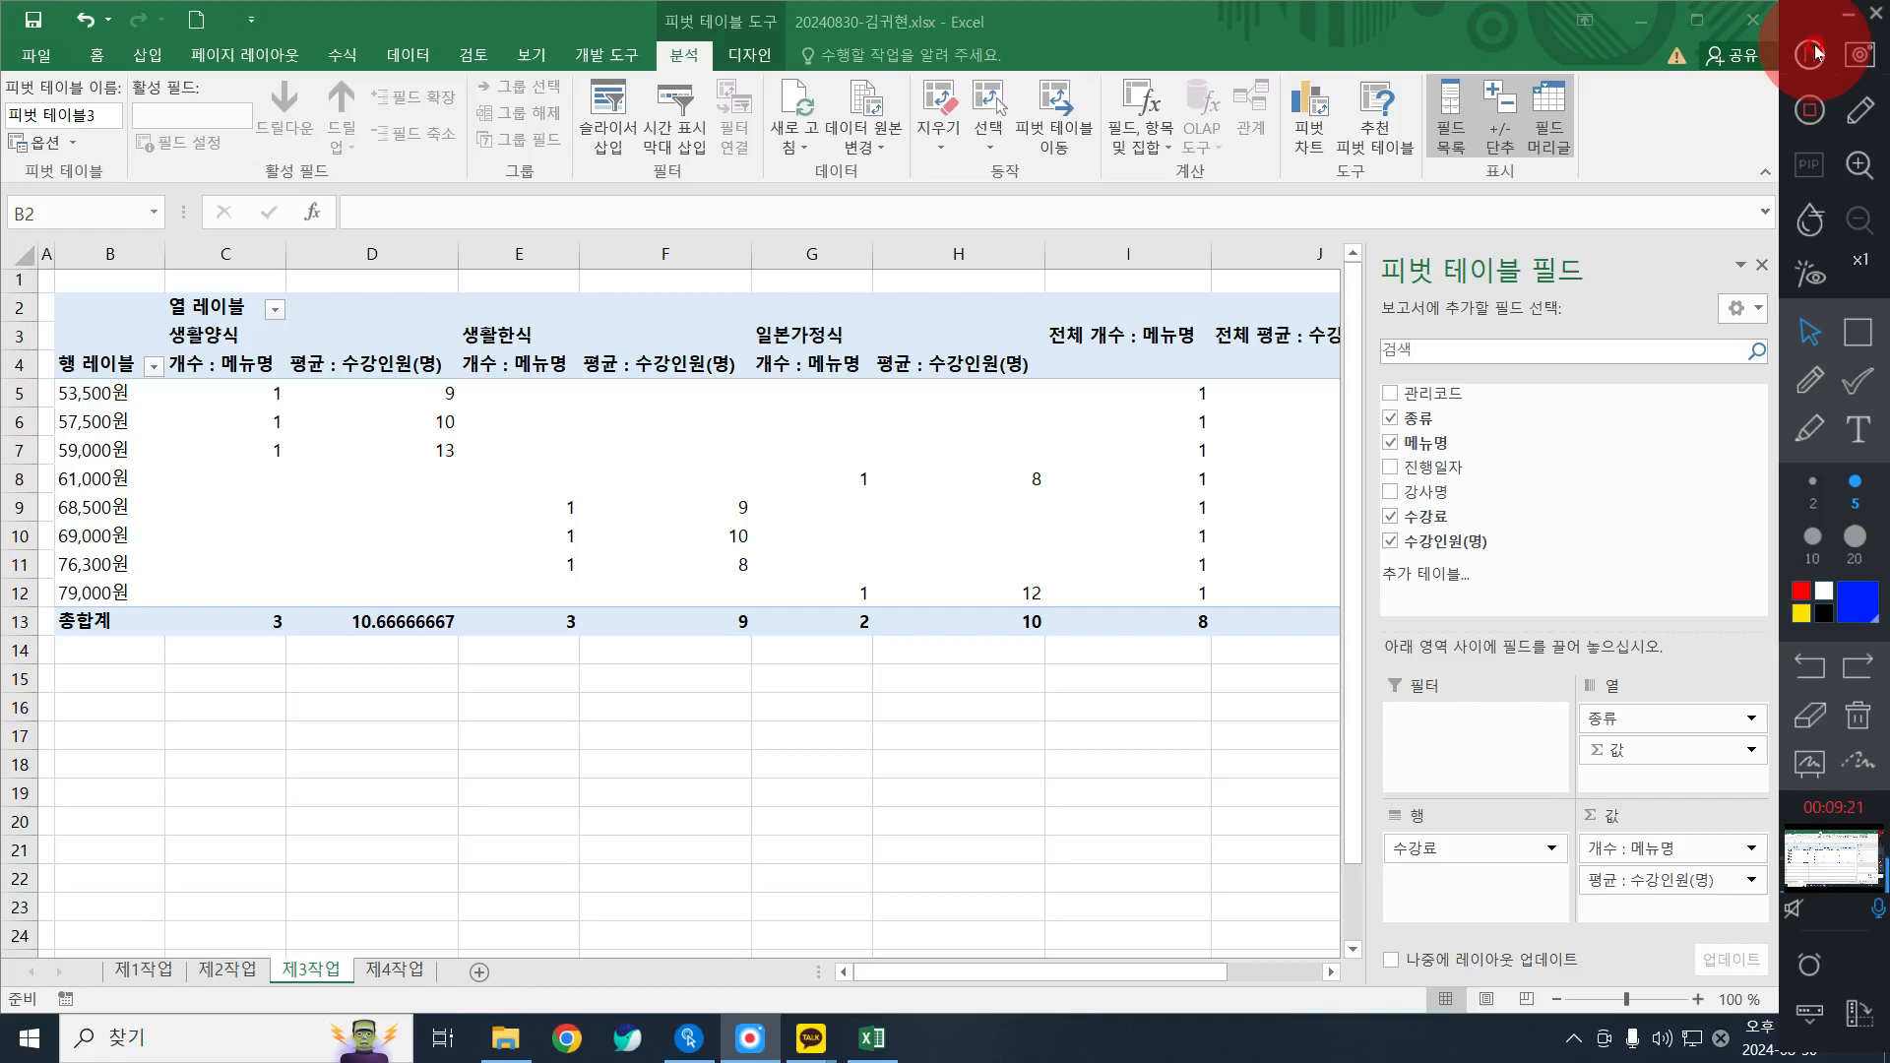
left_click(98, 451)
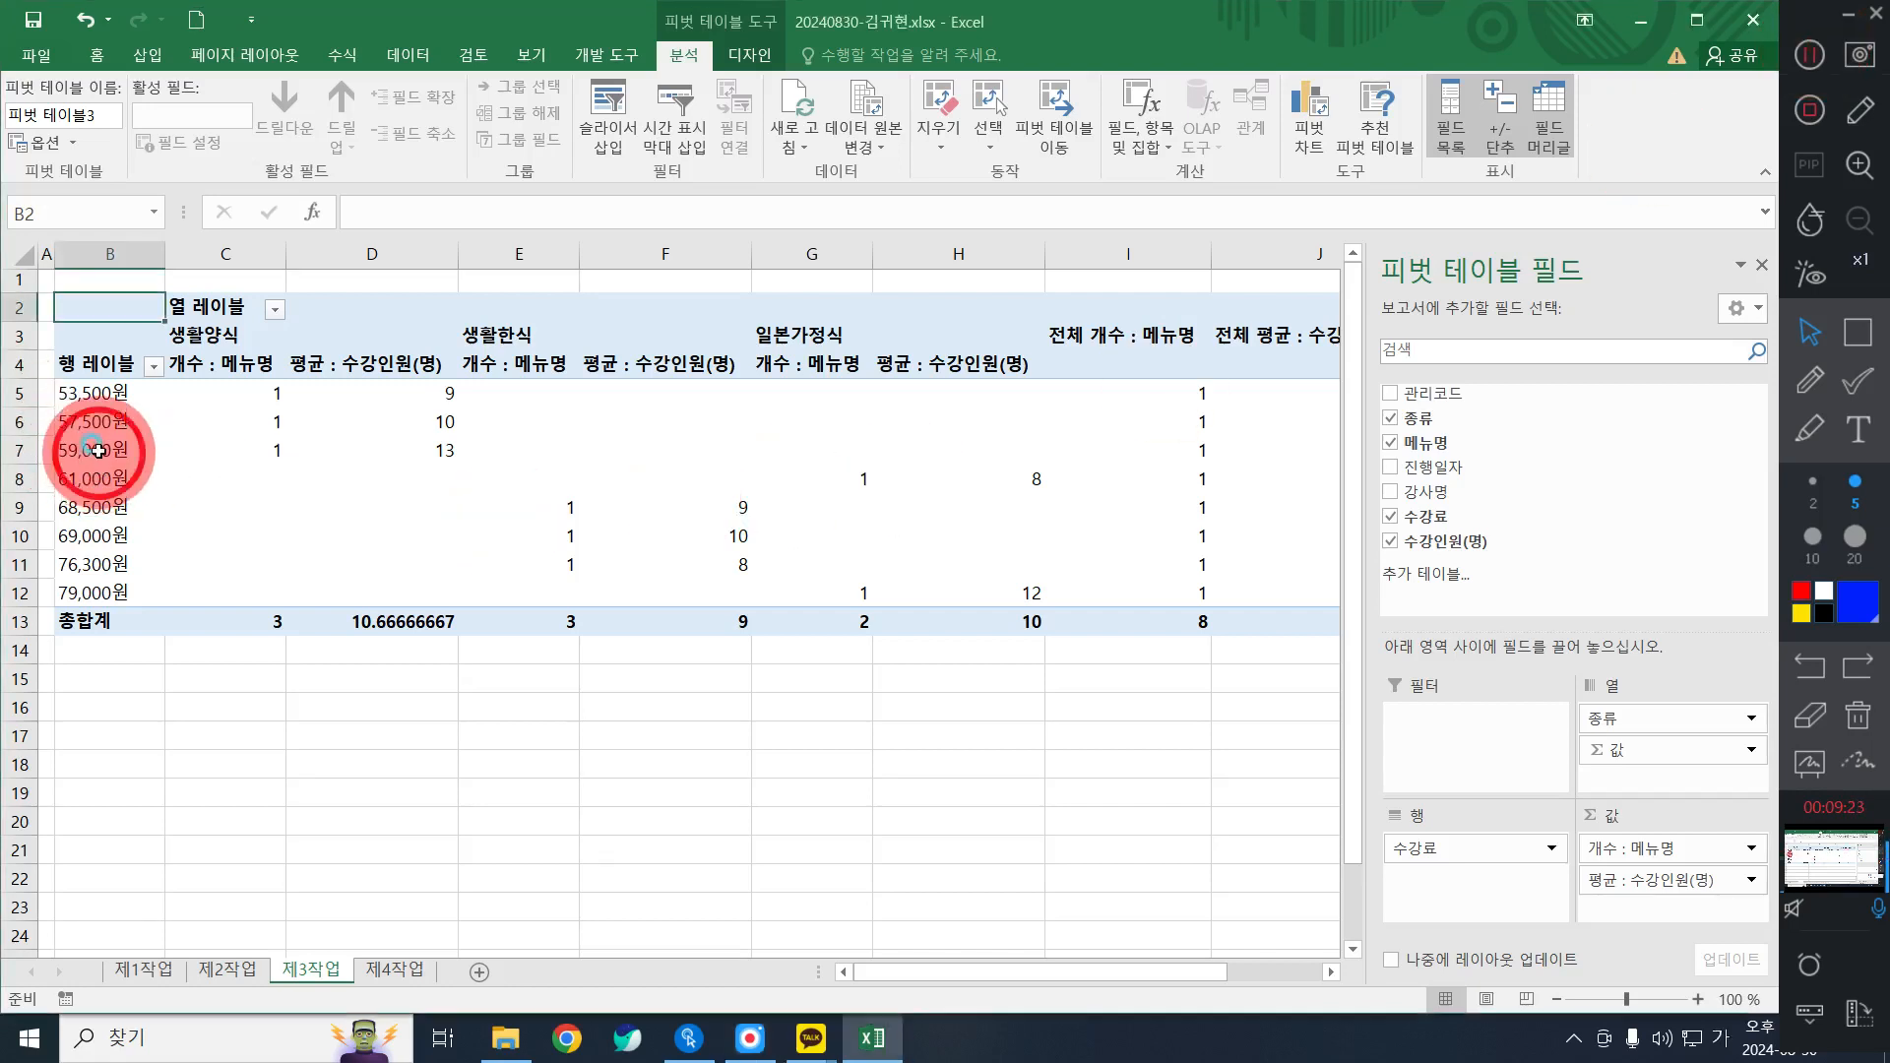
left_click(98, 451)
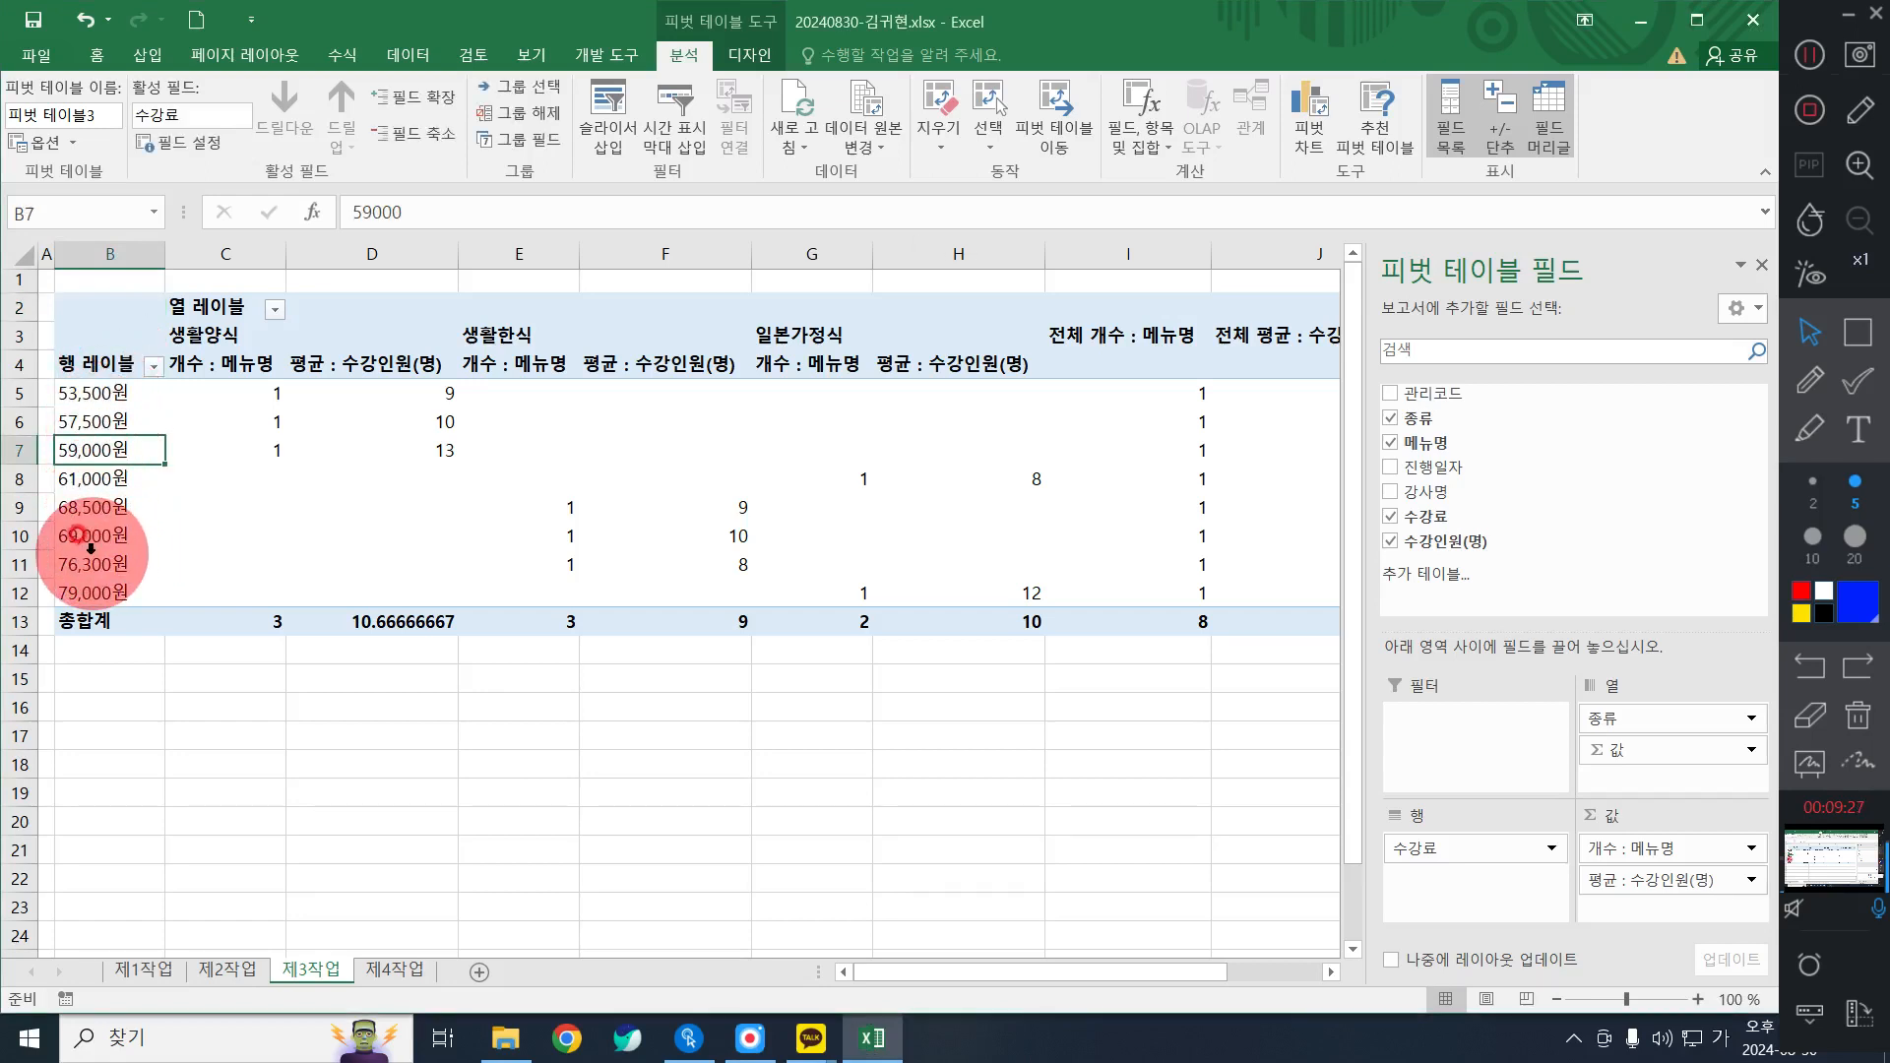
right_click(100, 454)
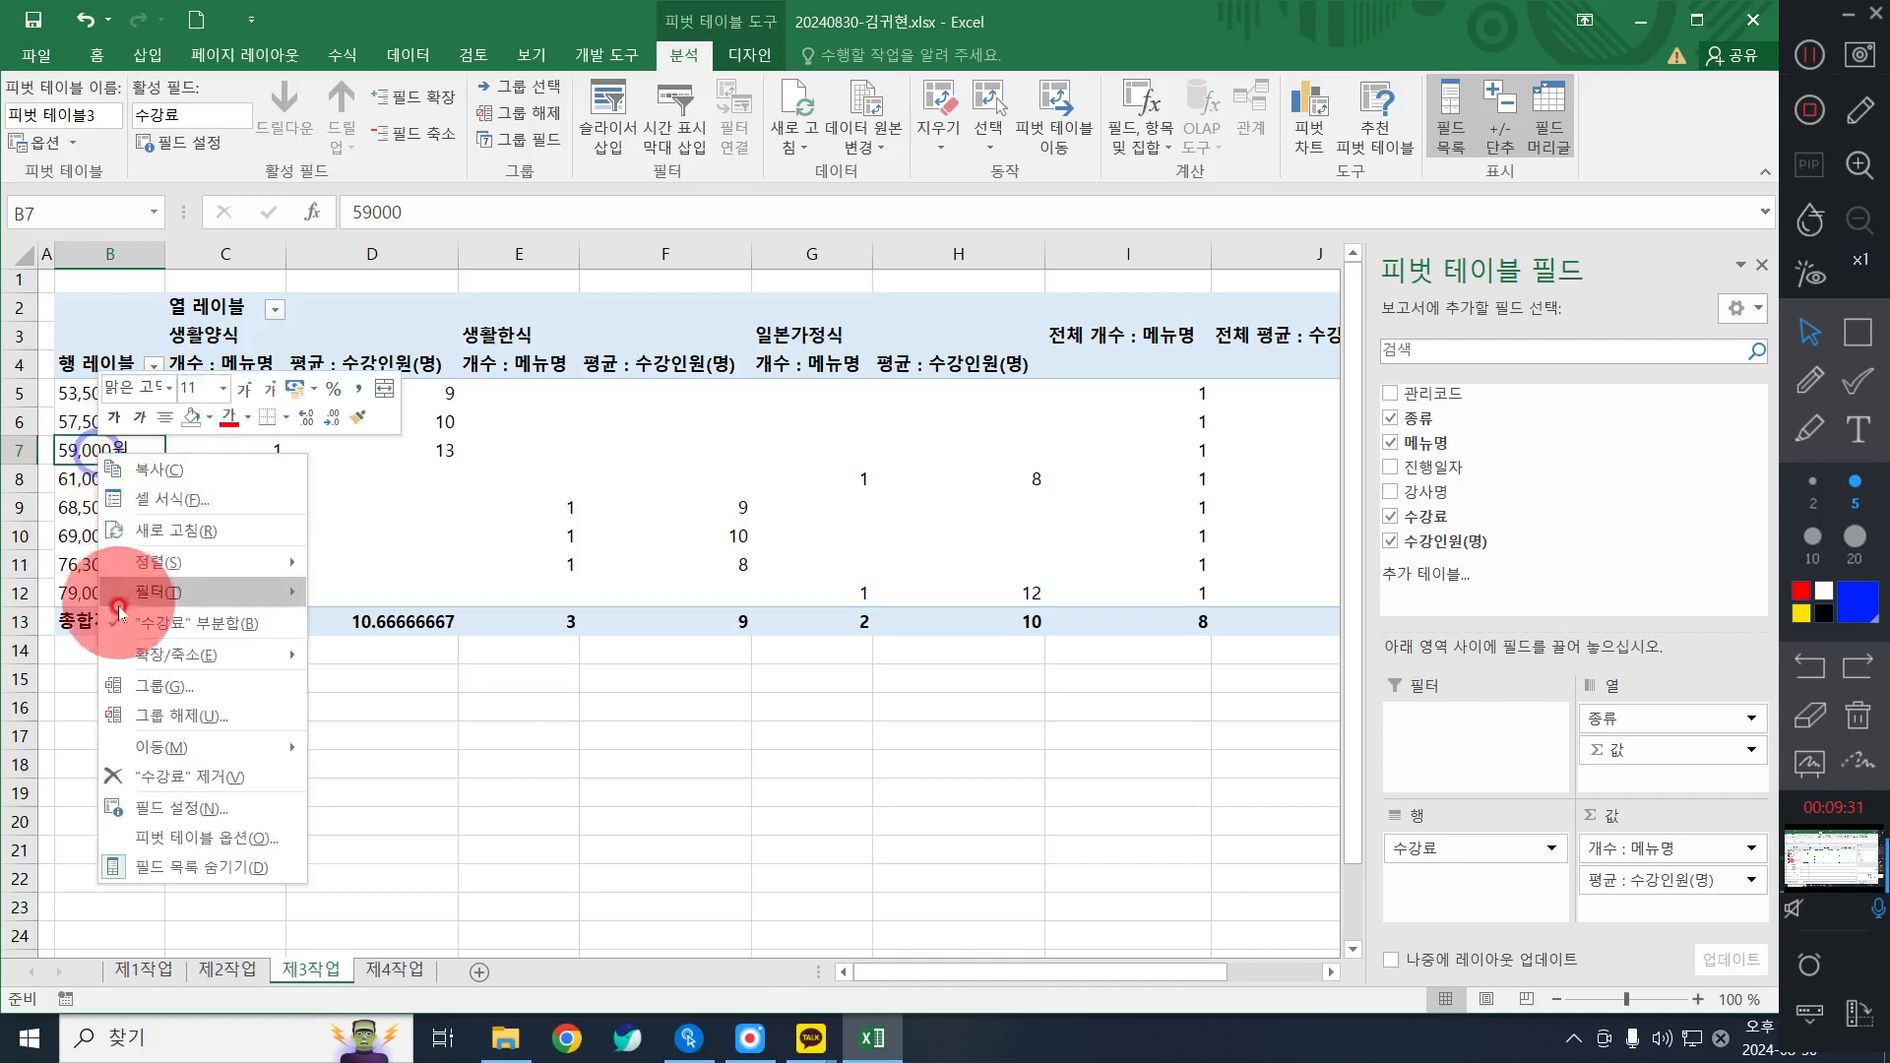
left_click(150, 687)
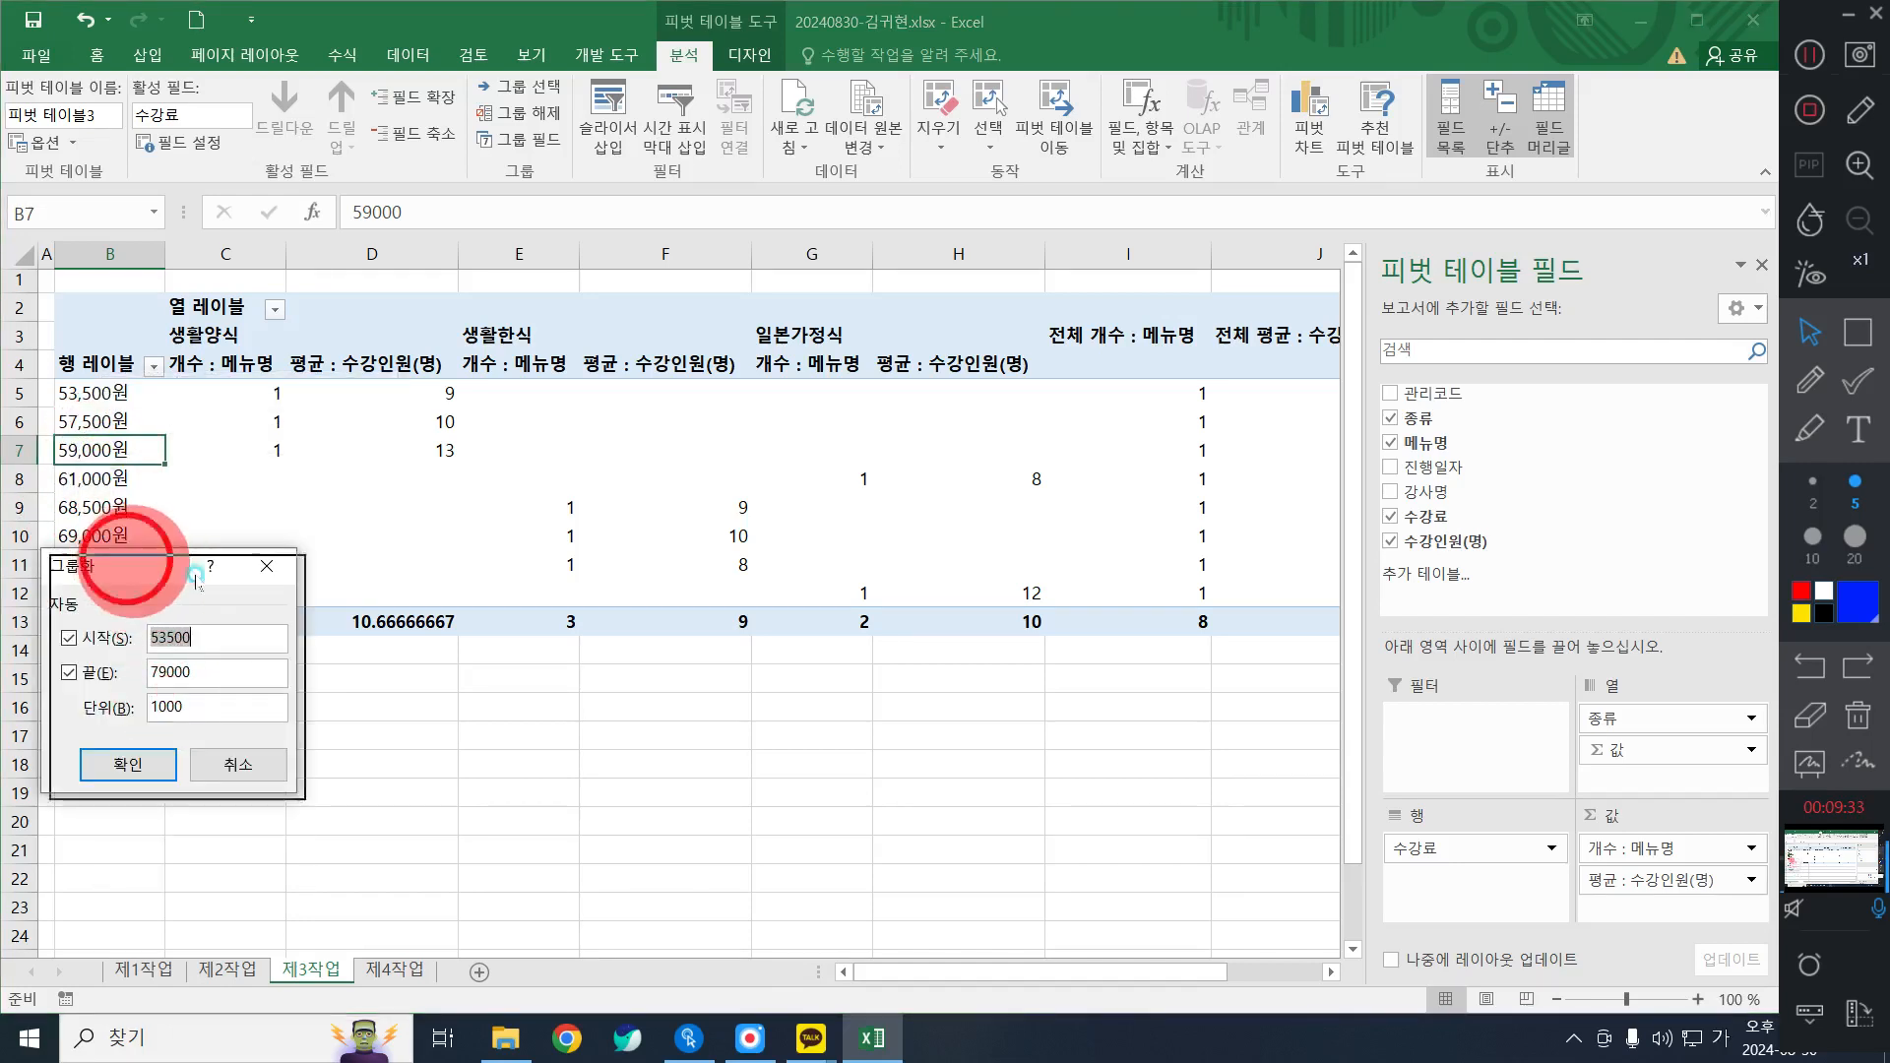
left_click_drag(122, 558, 258, 557)
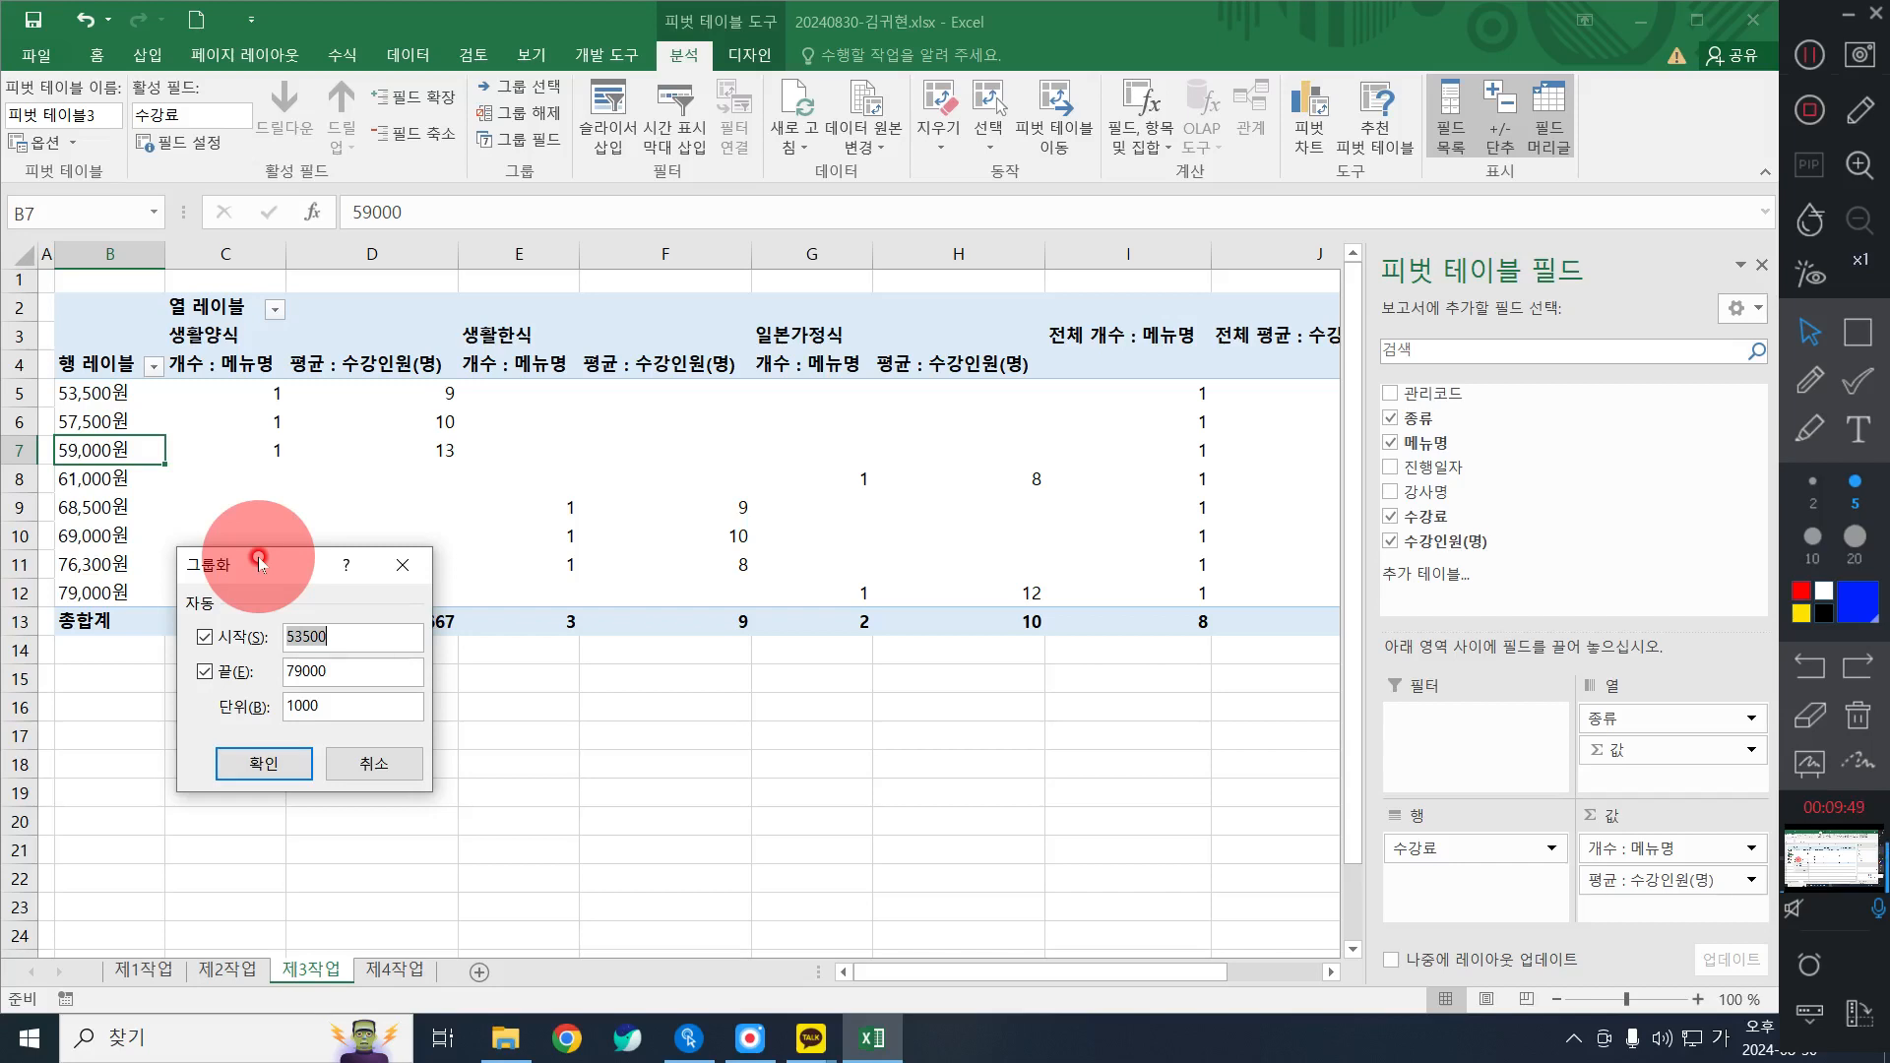
left_click(331, 636)
key("BackSpace")
key("BackSpace")
key("BackSpace")
key("BackSpace")
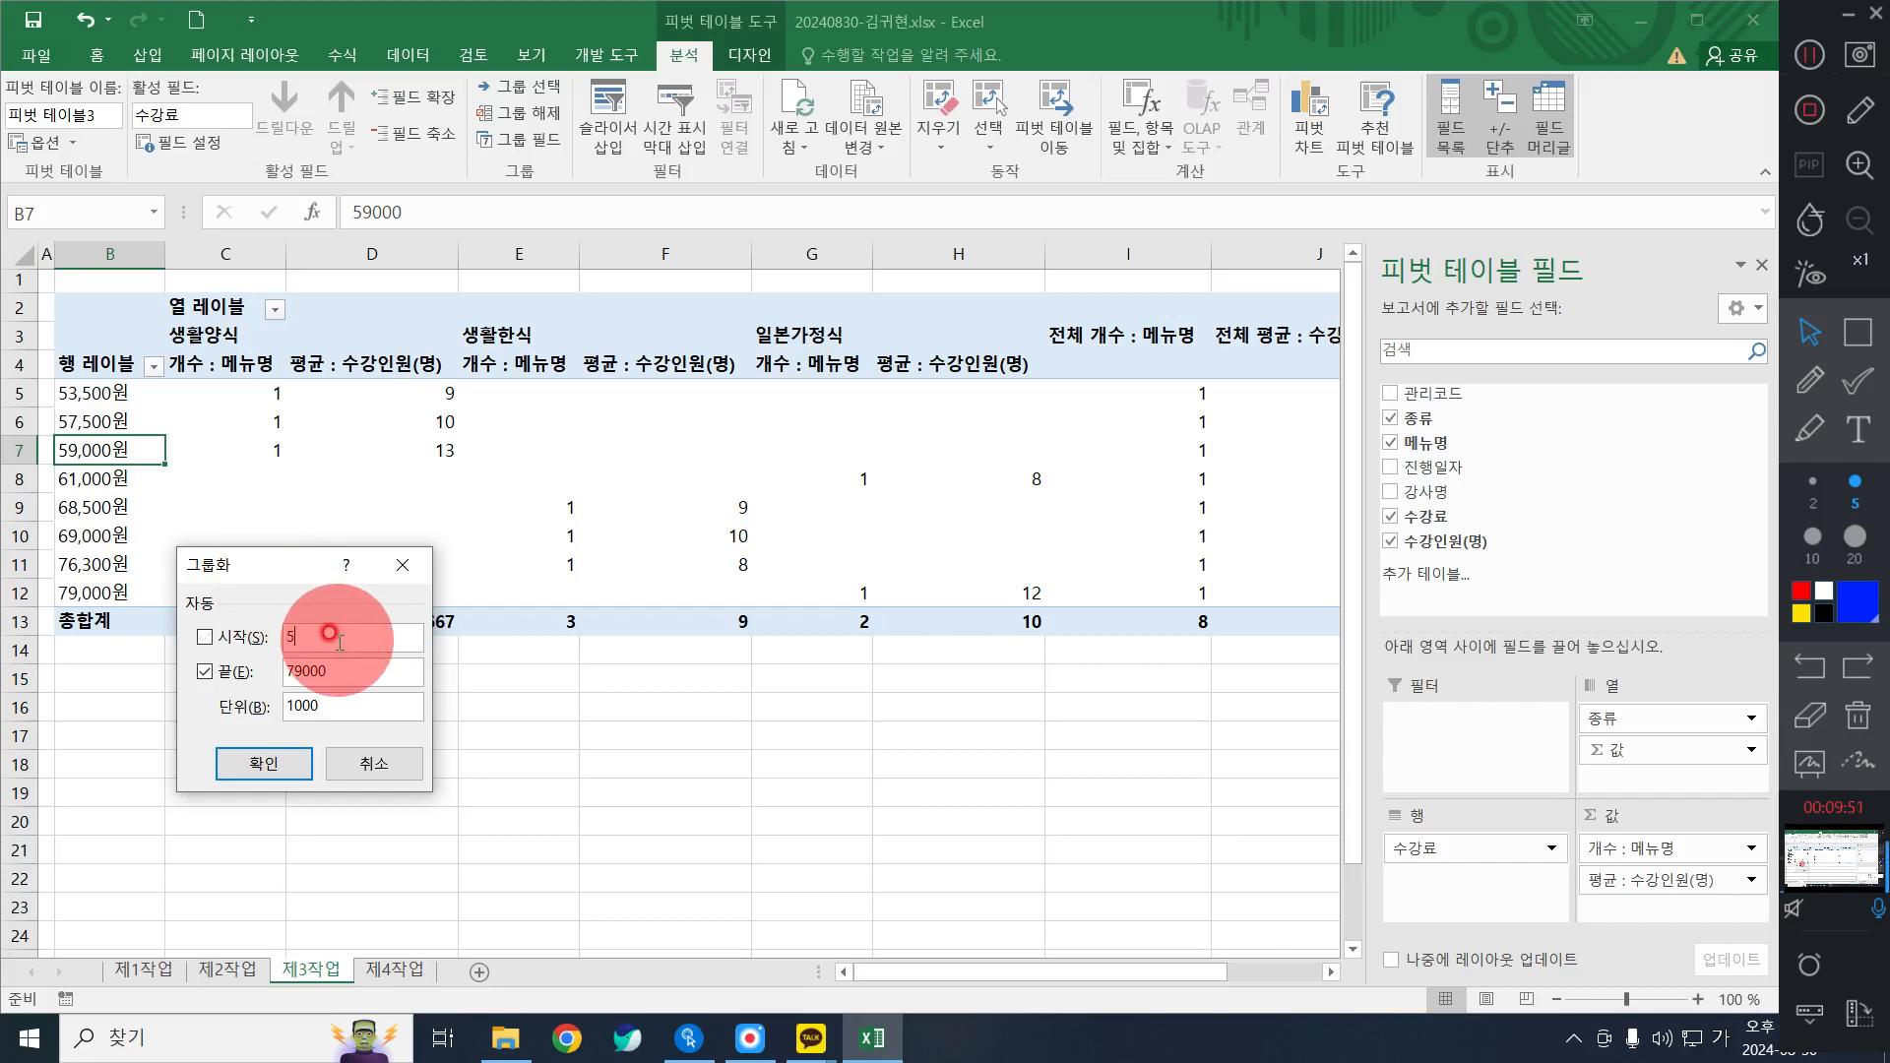
type("000")
key("Tab")
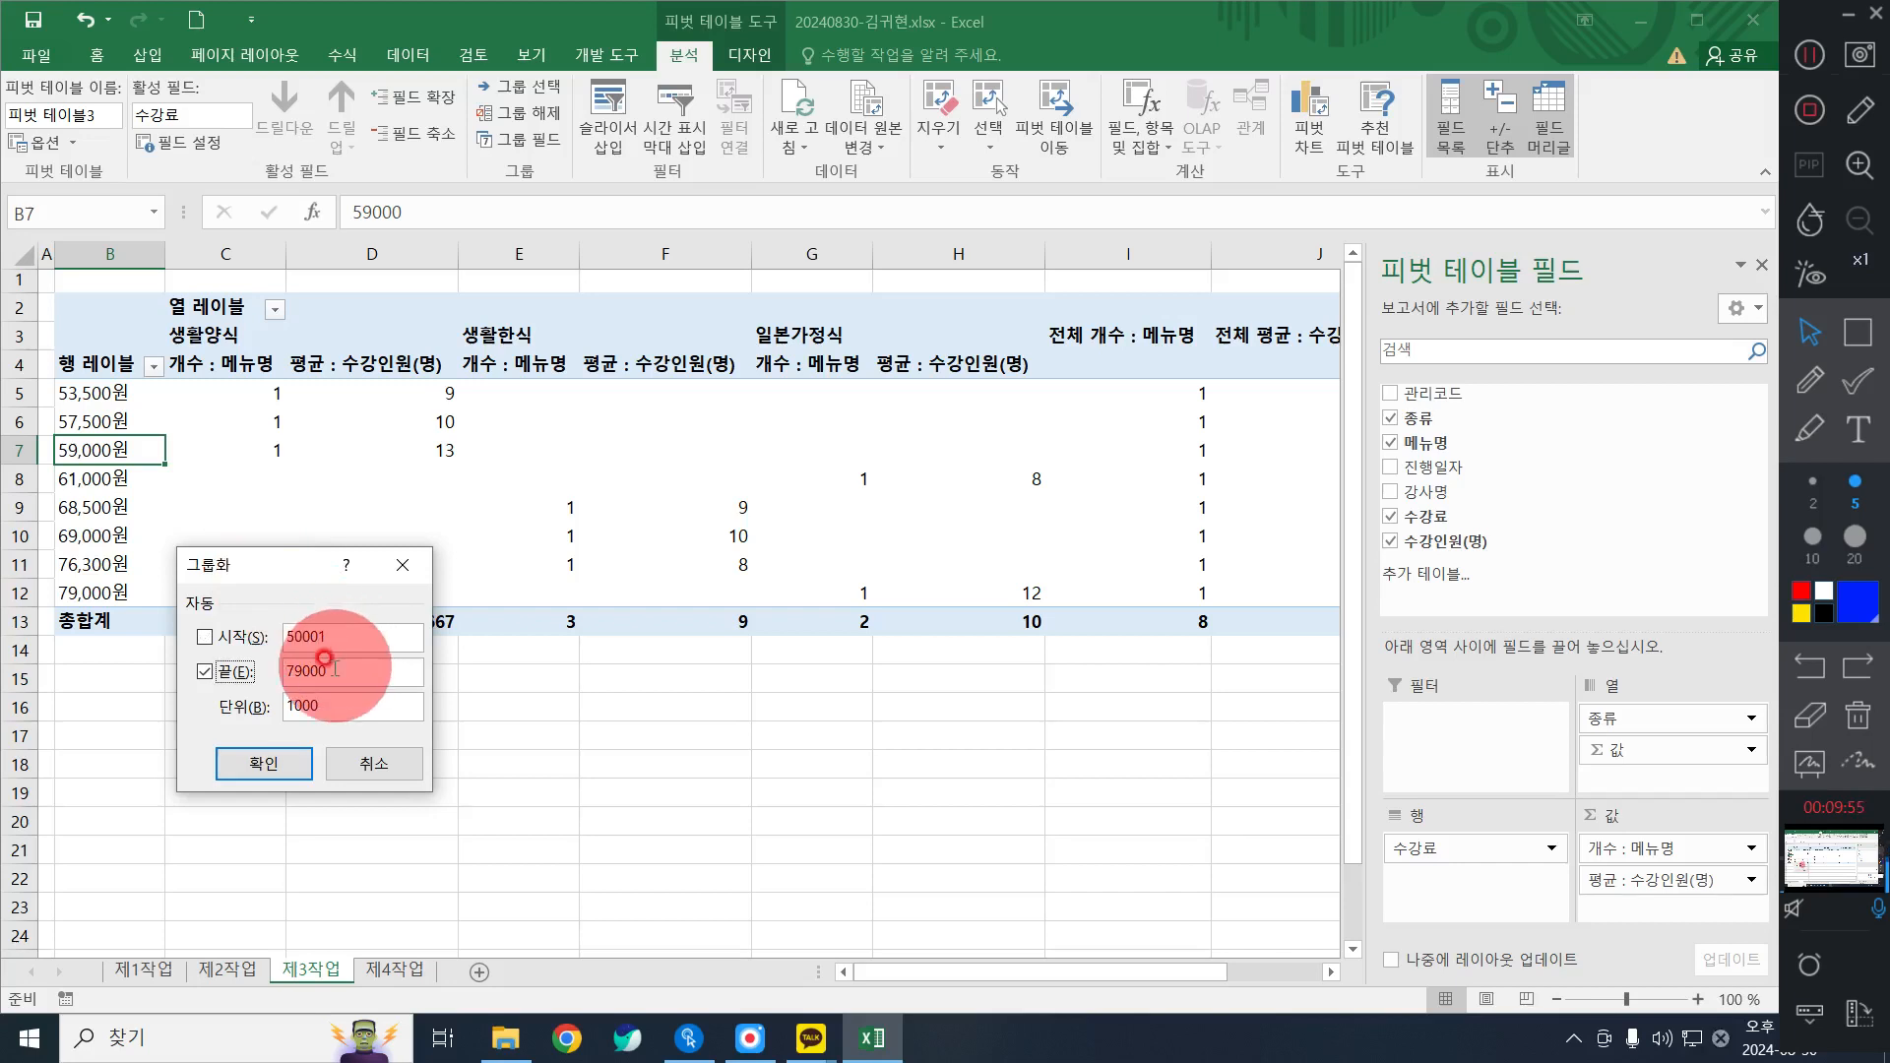
Set the grouping end to 80000 and the interval to 10000, and apply the 수강료 grouping.
left_click_drag(330, 671, 186, 624)
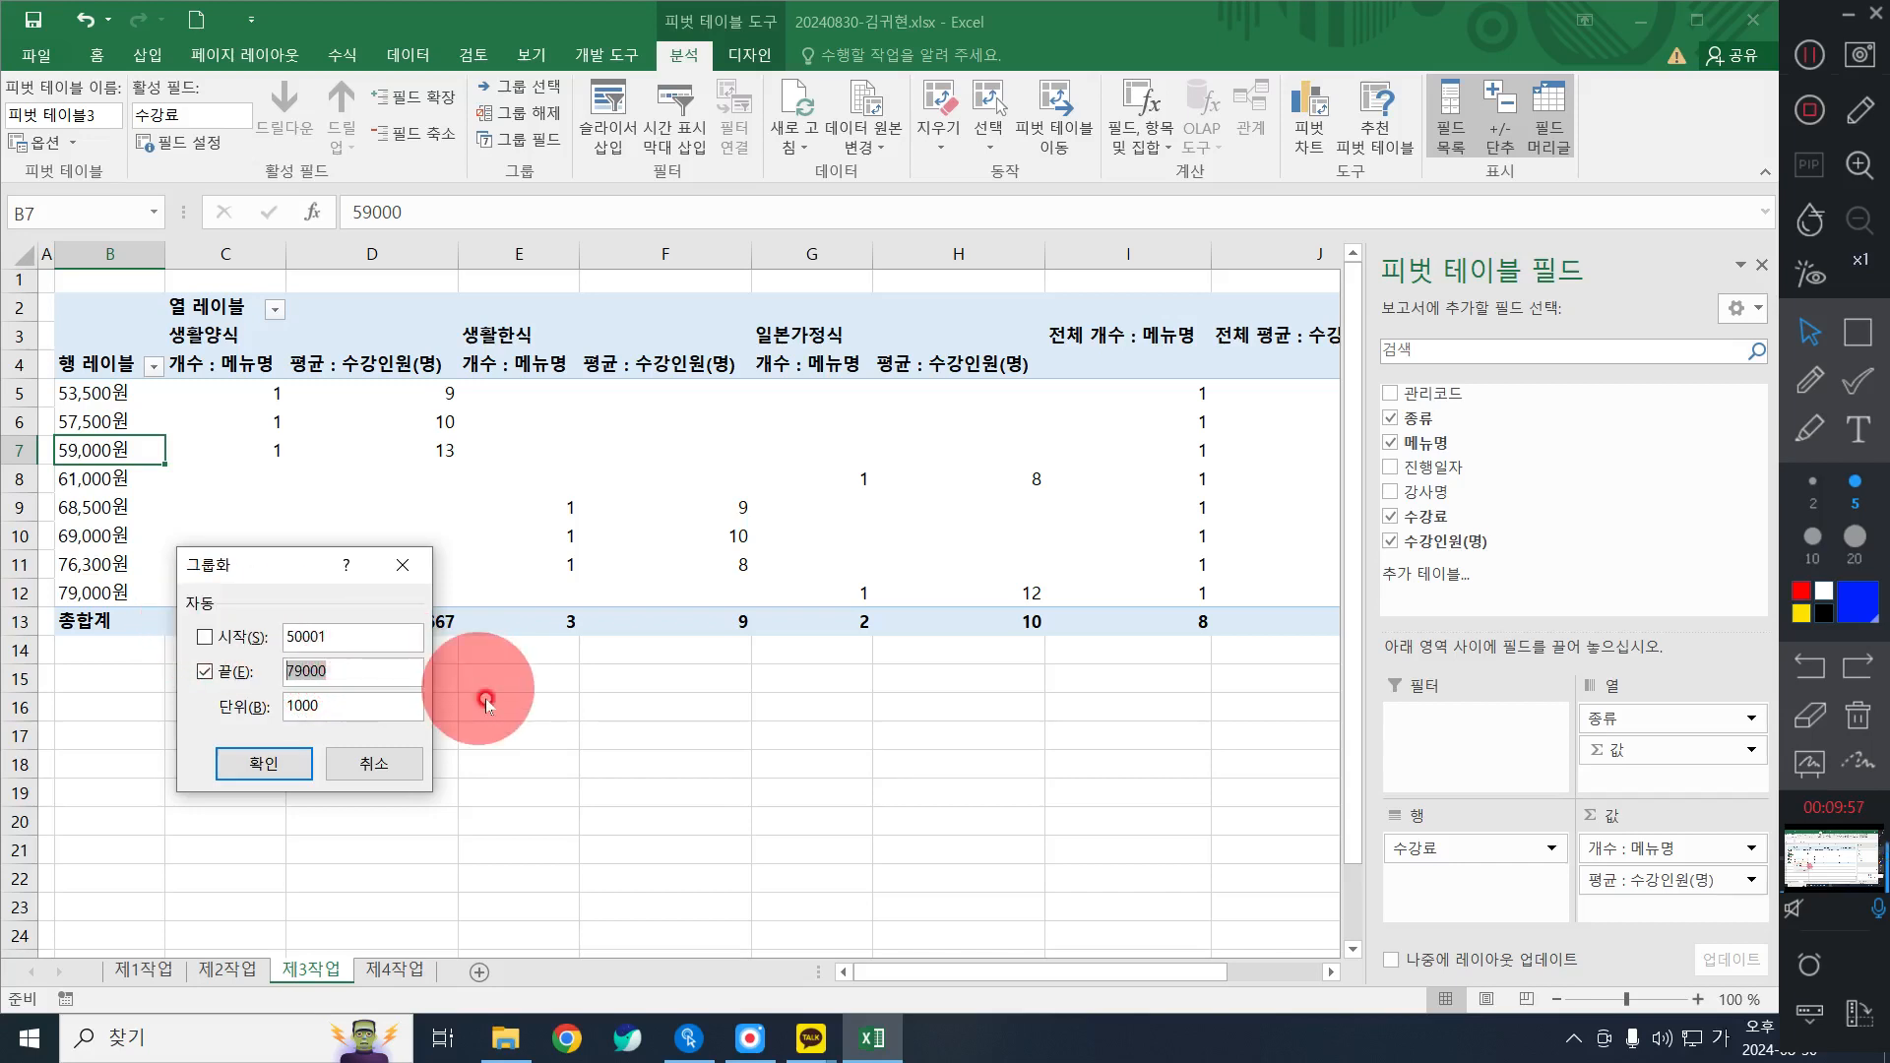
type("80000")
double_click(334, 707)
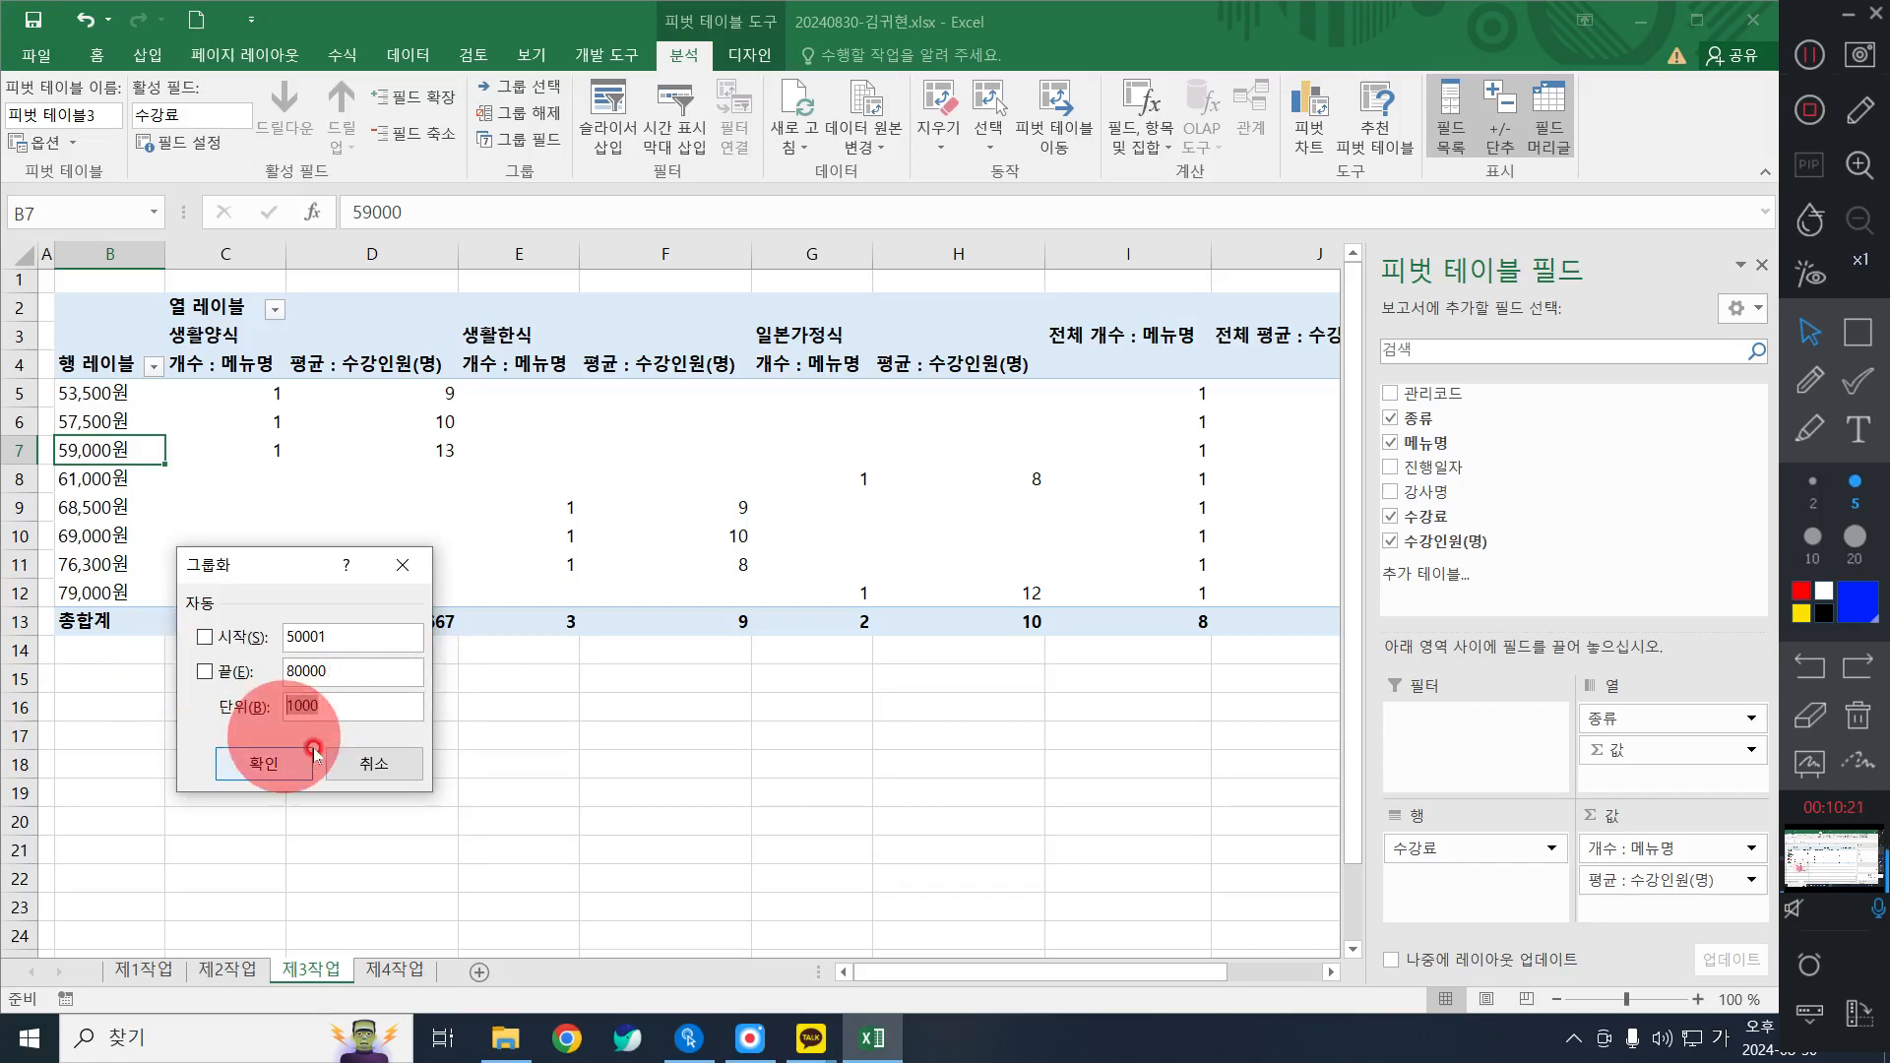
type("9")
left_click(313, 754)
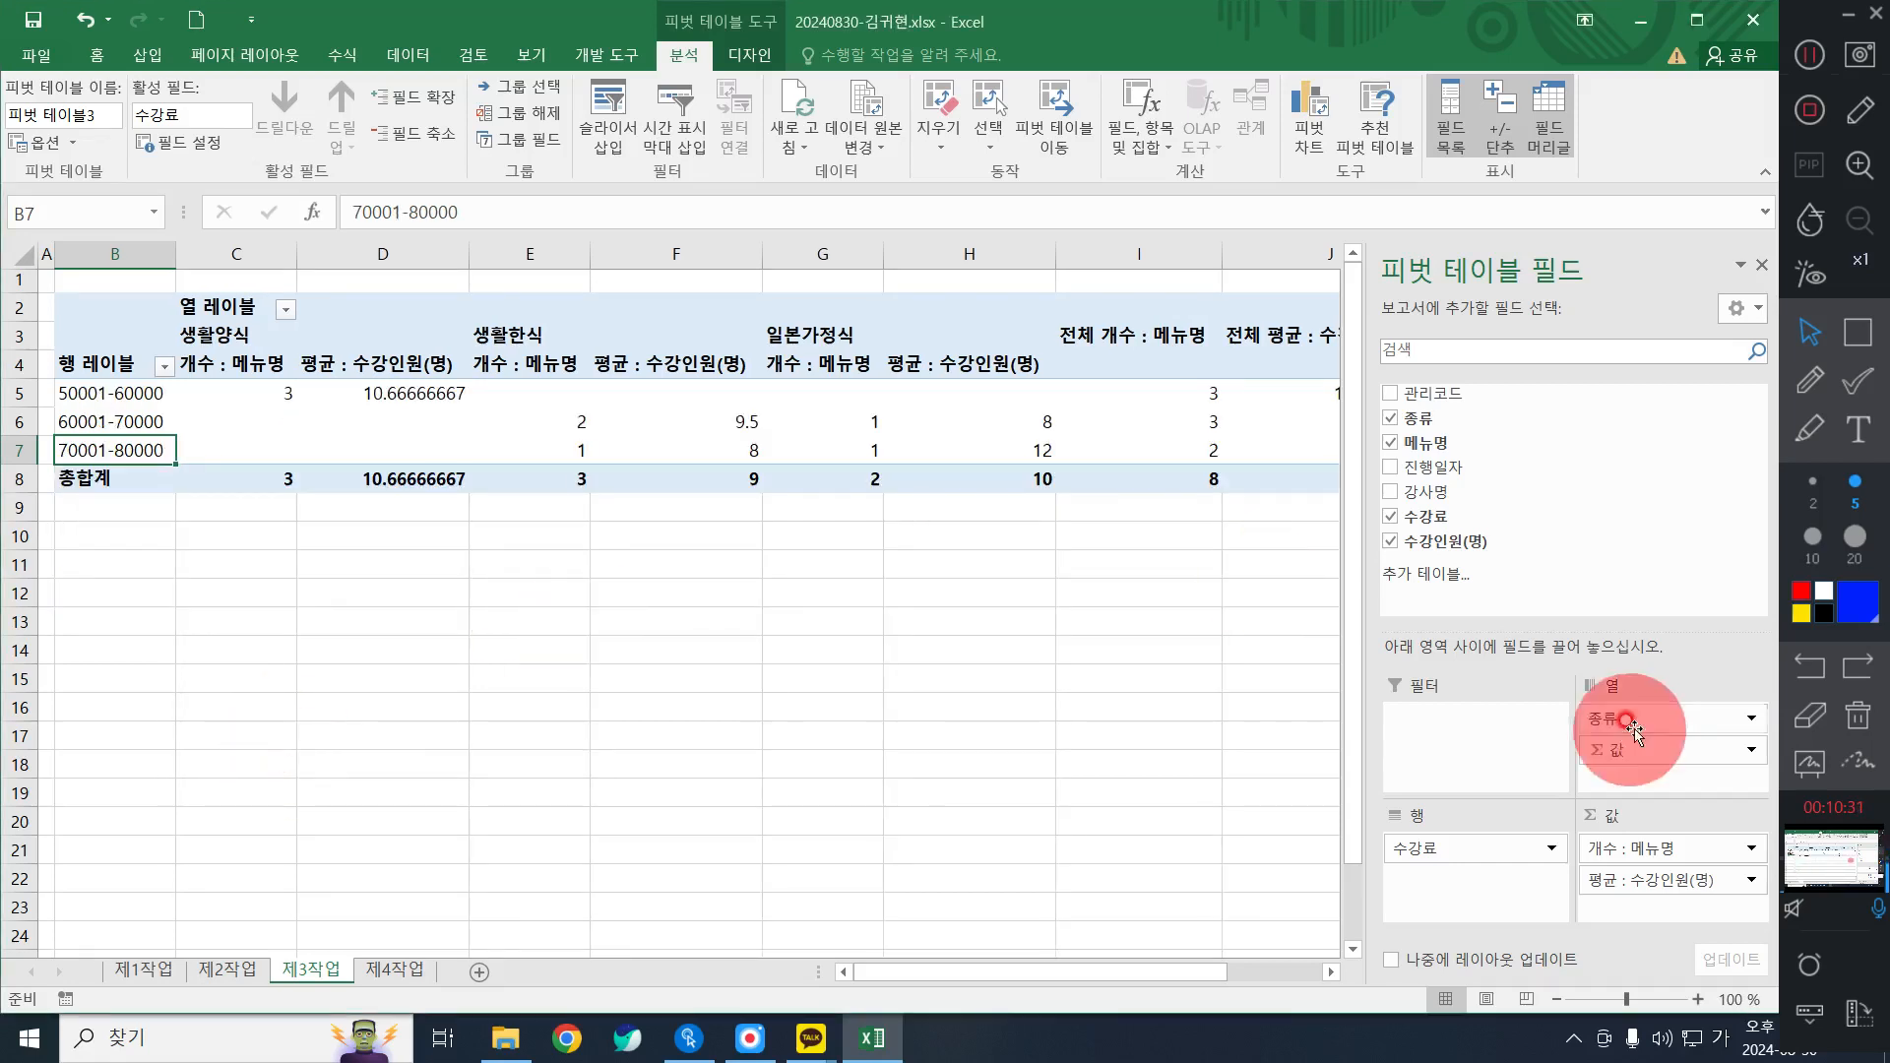
left_click(1809, 380)
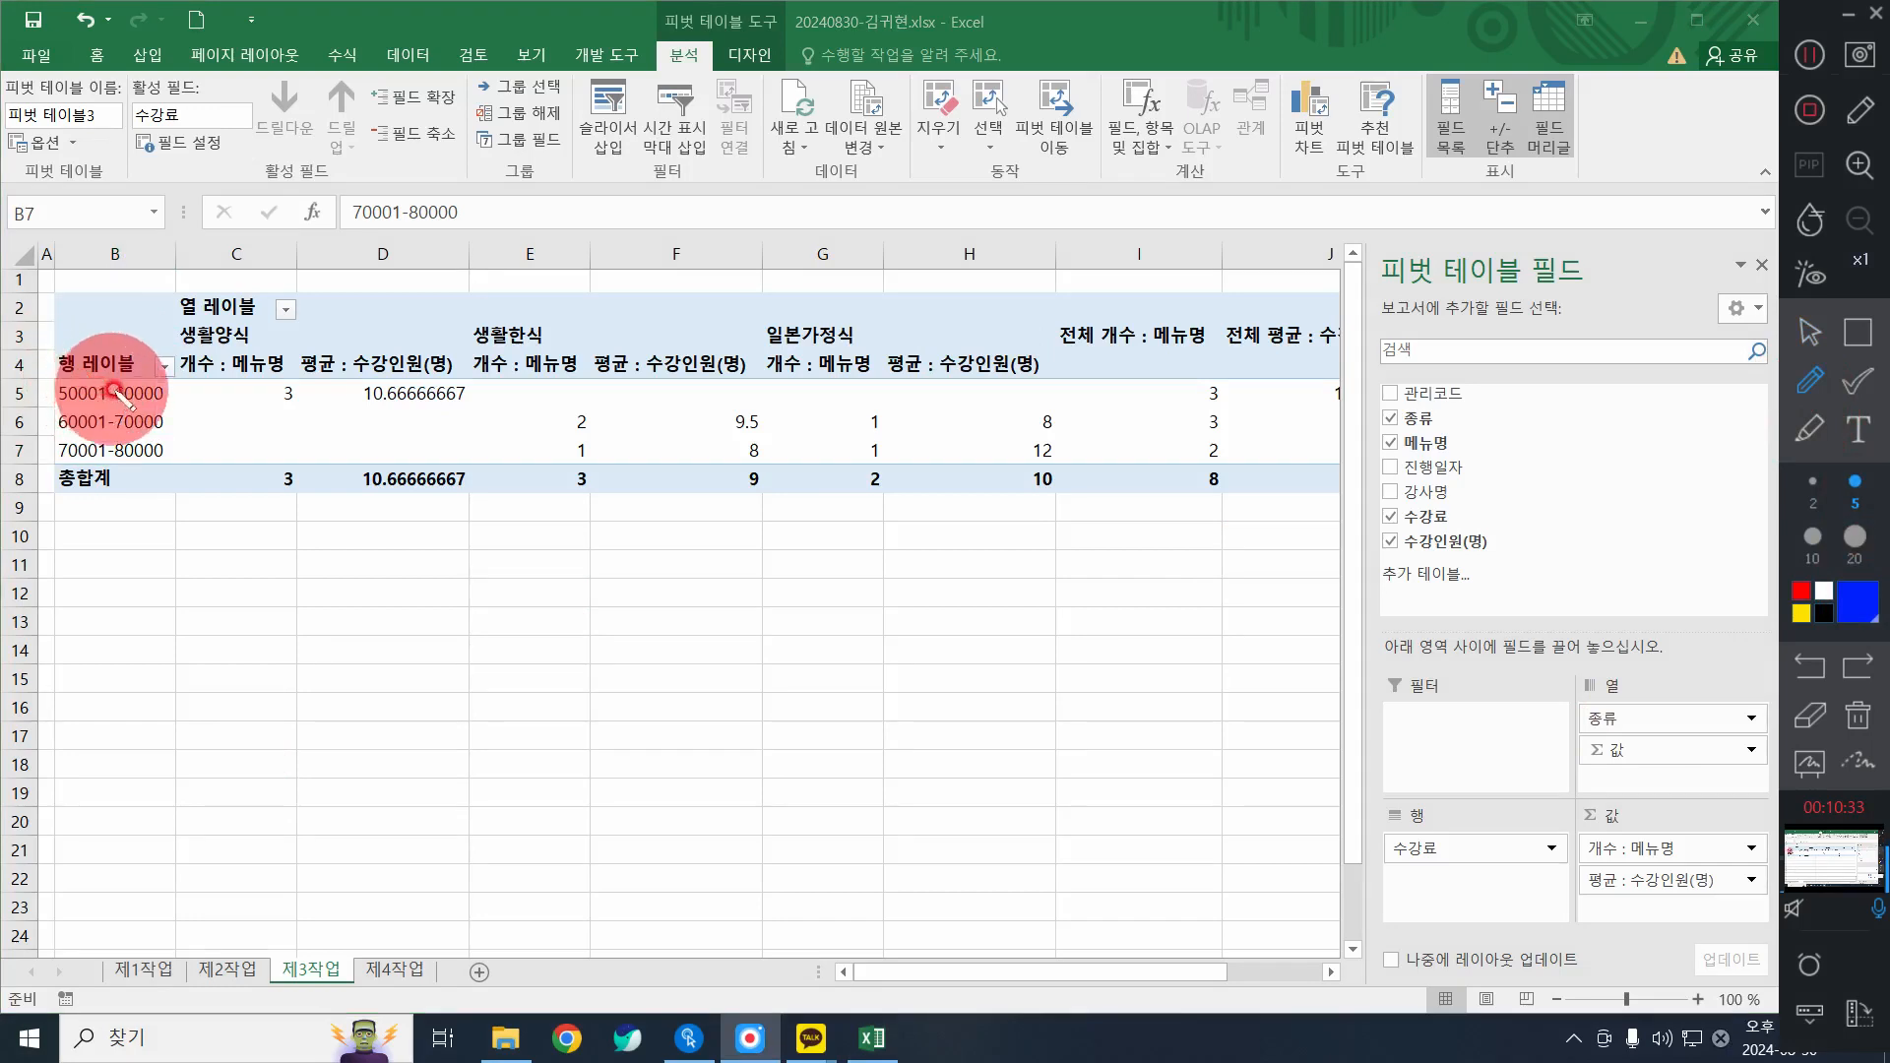
mouse_move(114, 389)
left_mouse_down()
mouse_move(59, 418)
mouse_move(95, 371)
mouse_move(106, 383)
left_mouse_up()
mouse_move(183, 441)
left_mouse_down()
mouse_move(108, 453)
mouse_move(168, 451)
mouse_move(69, 393)
mouse_move(131, 396)
mouse_move(139, 446)
left_mouse_up()
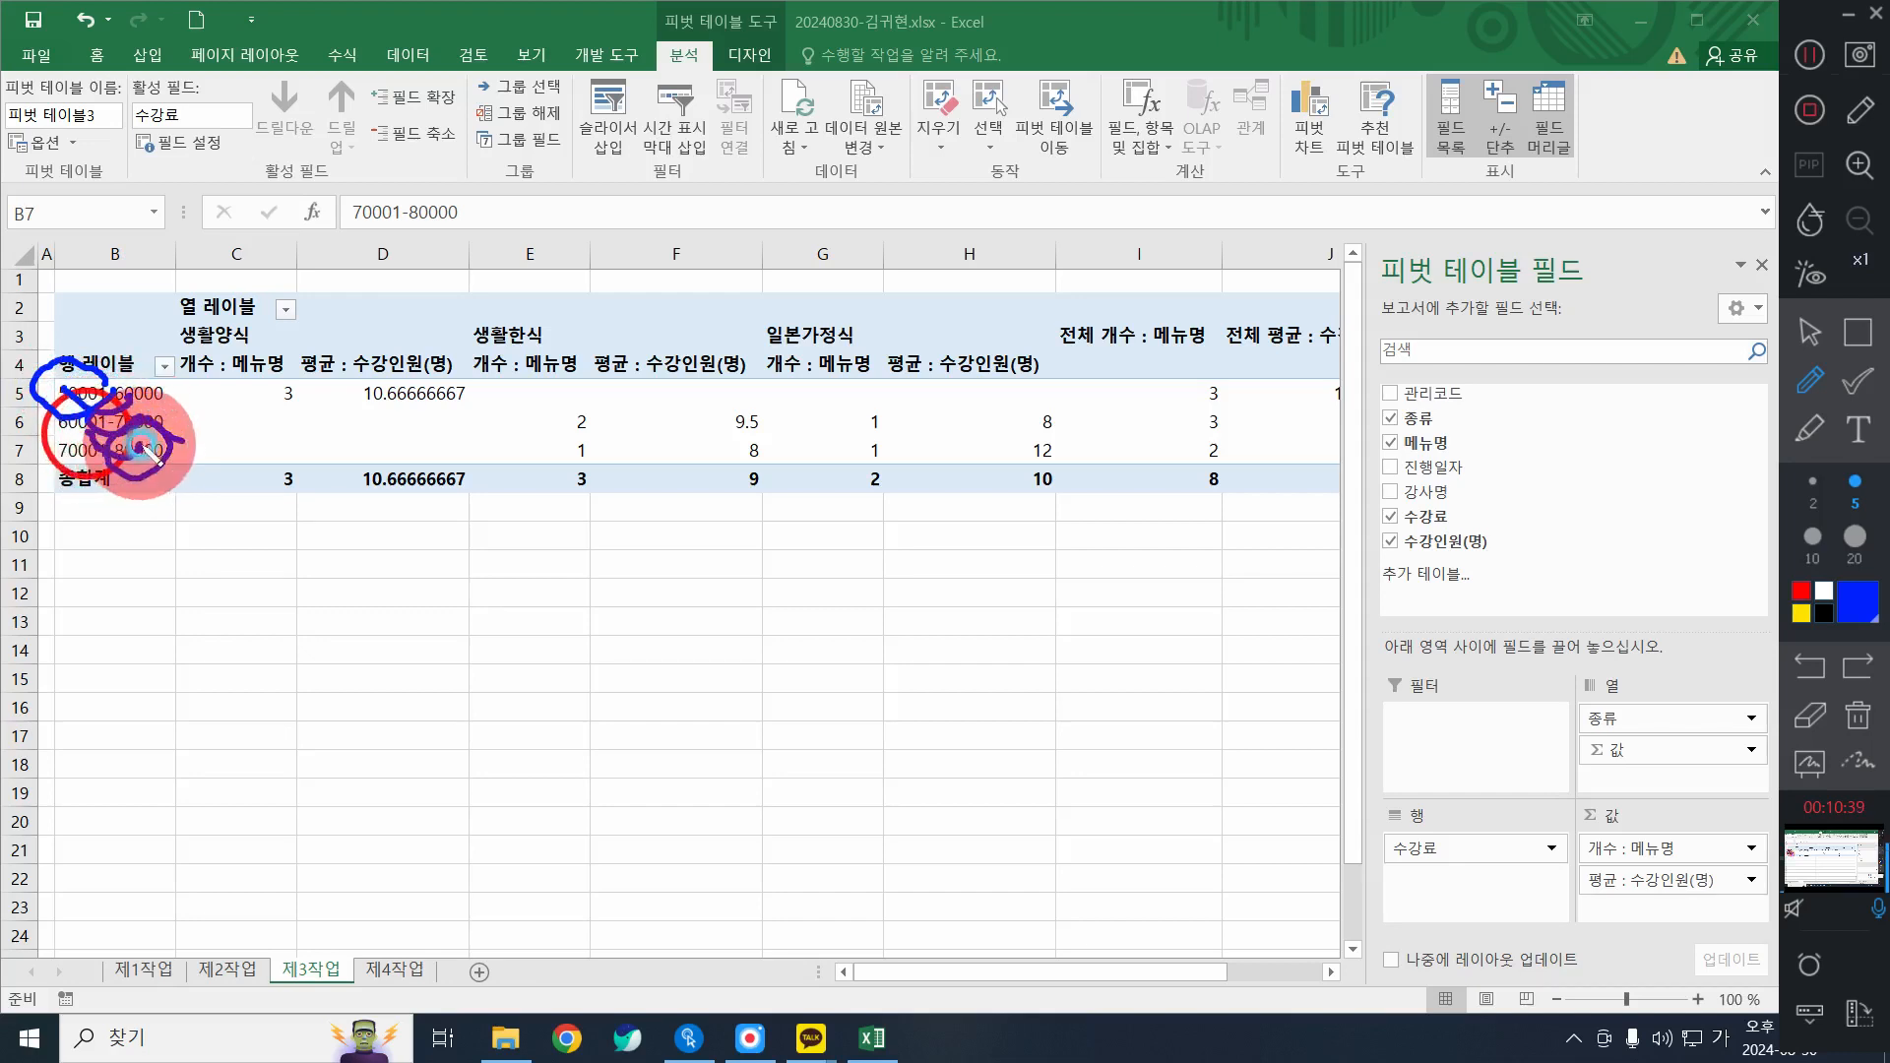
mouse_move(617, 528)
left_mouse_down()
mouse_move(295, 421)
mouse_move(1097, 549)
mouse_move(591, 398)
left_mouse_up()
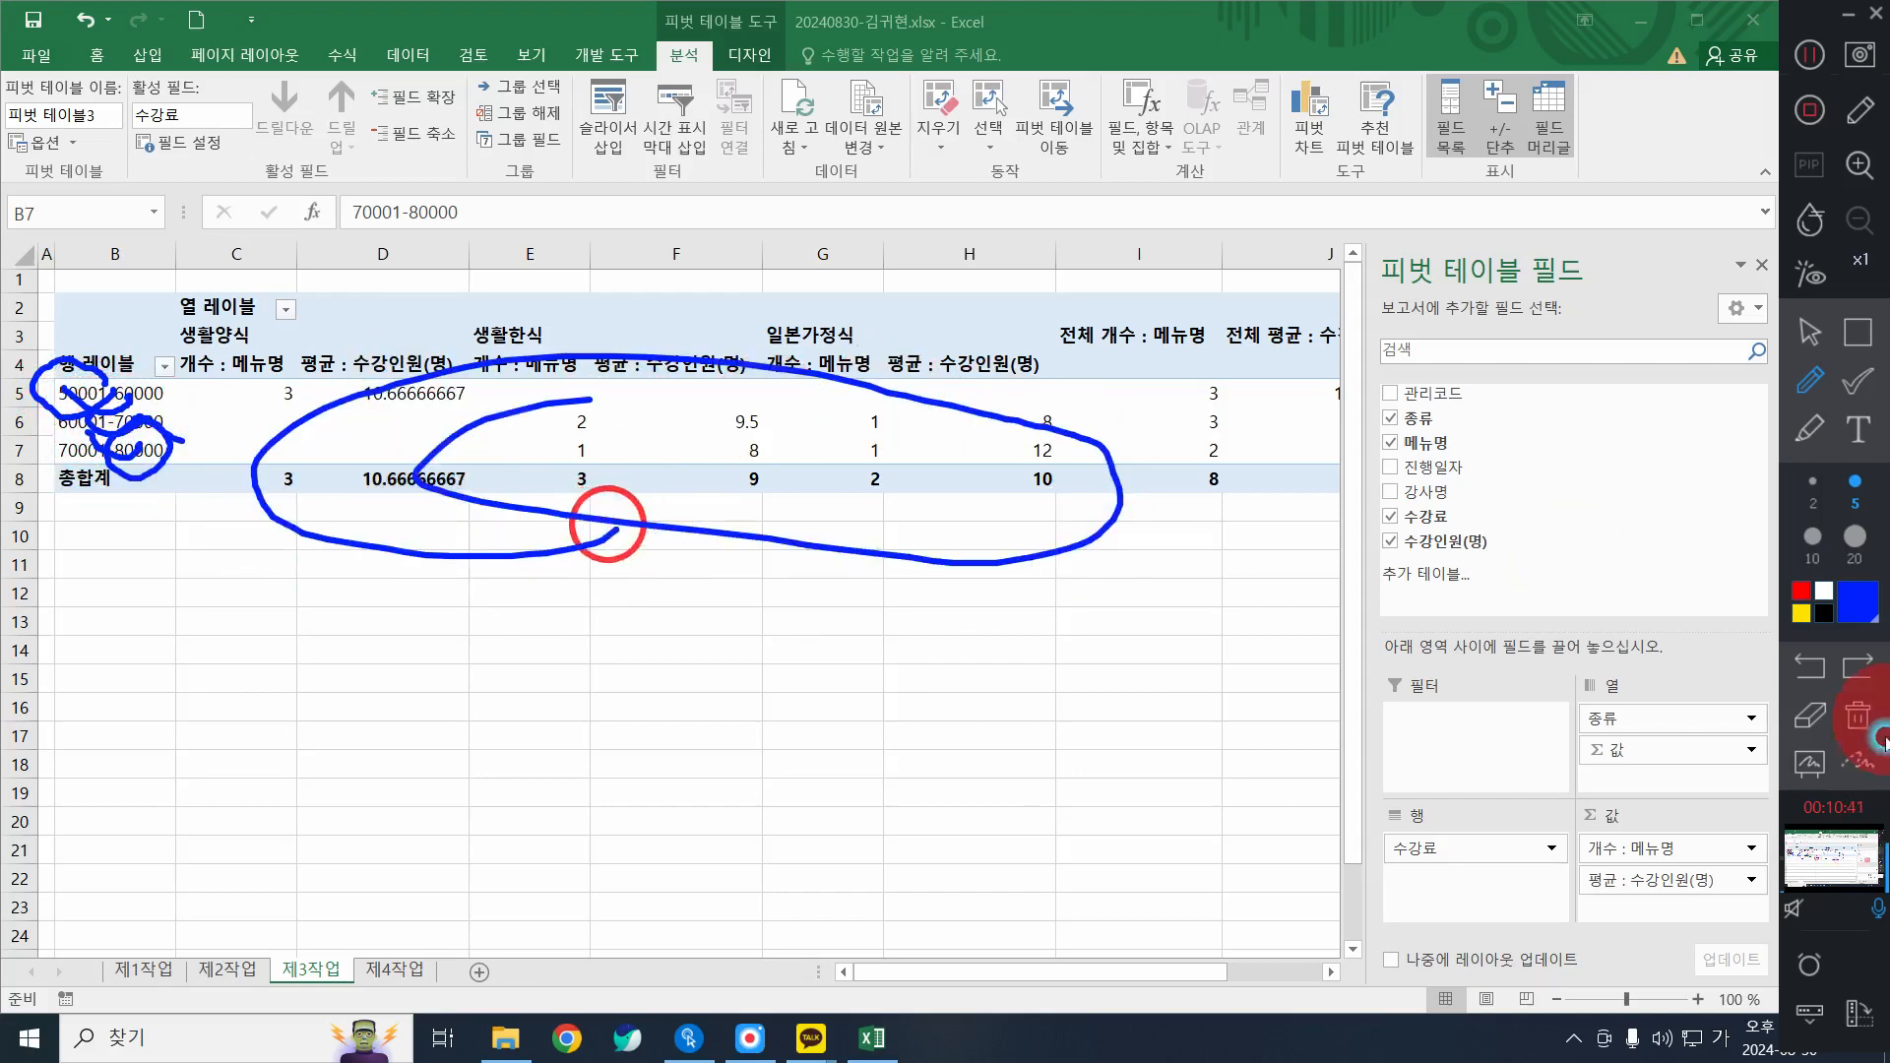
left_click(1858, 715)
left_click(1815, 335)
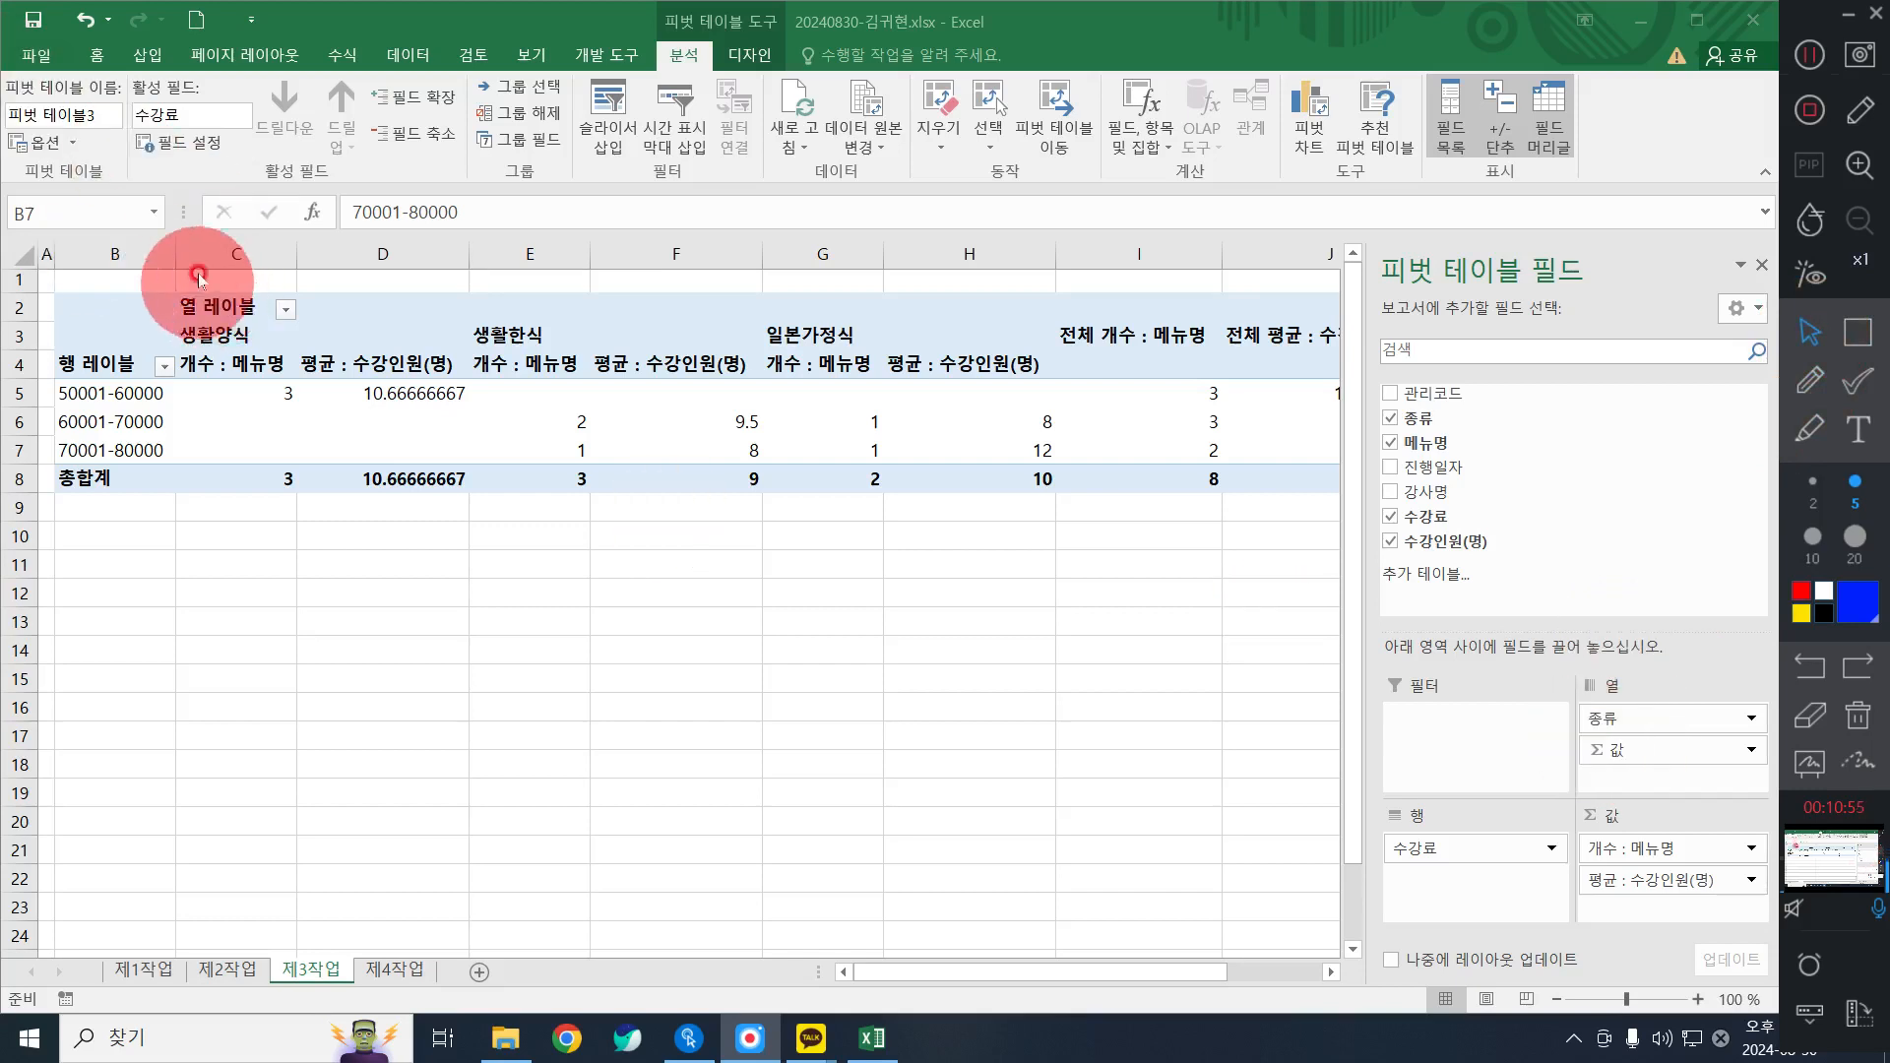
Sort the pivot table's 종류 column labels in descending text order.
left_click(284, 310)
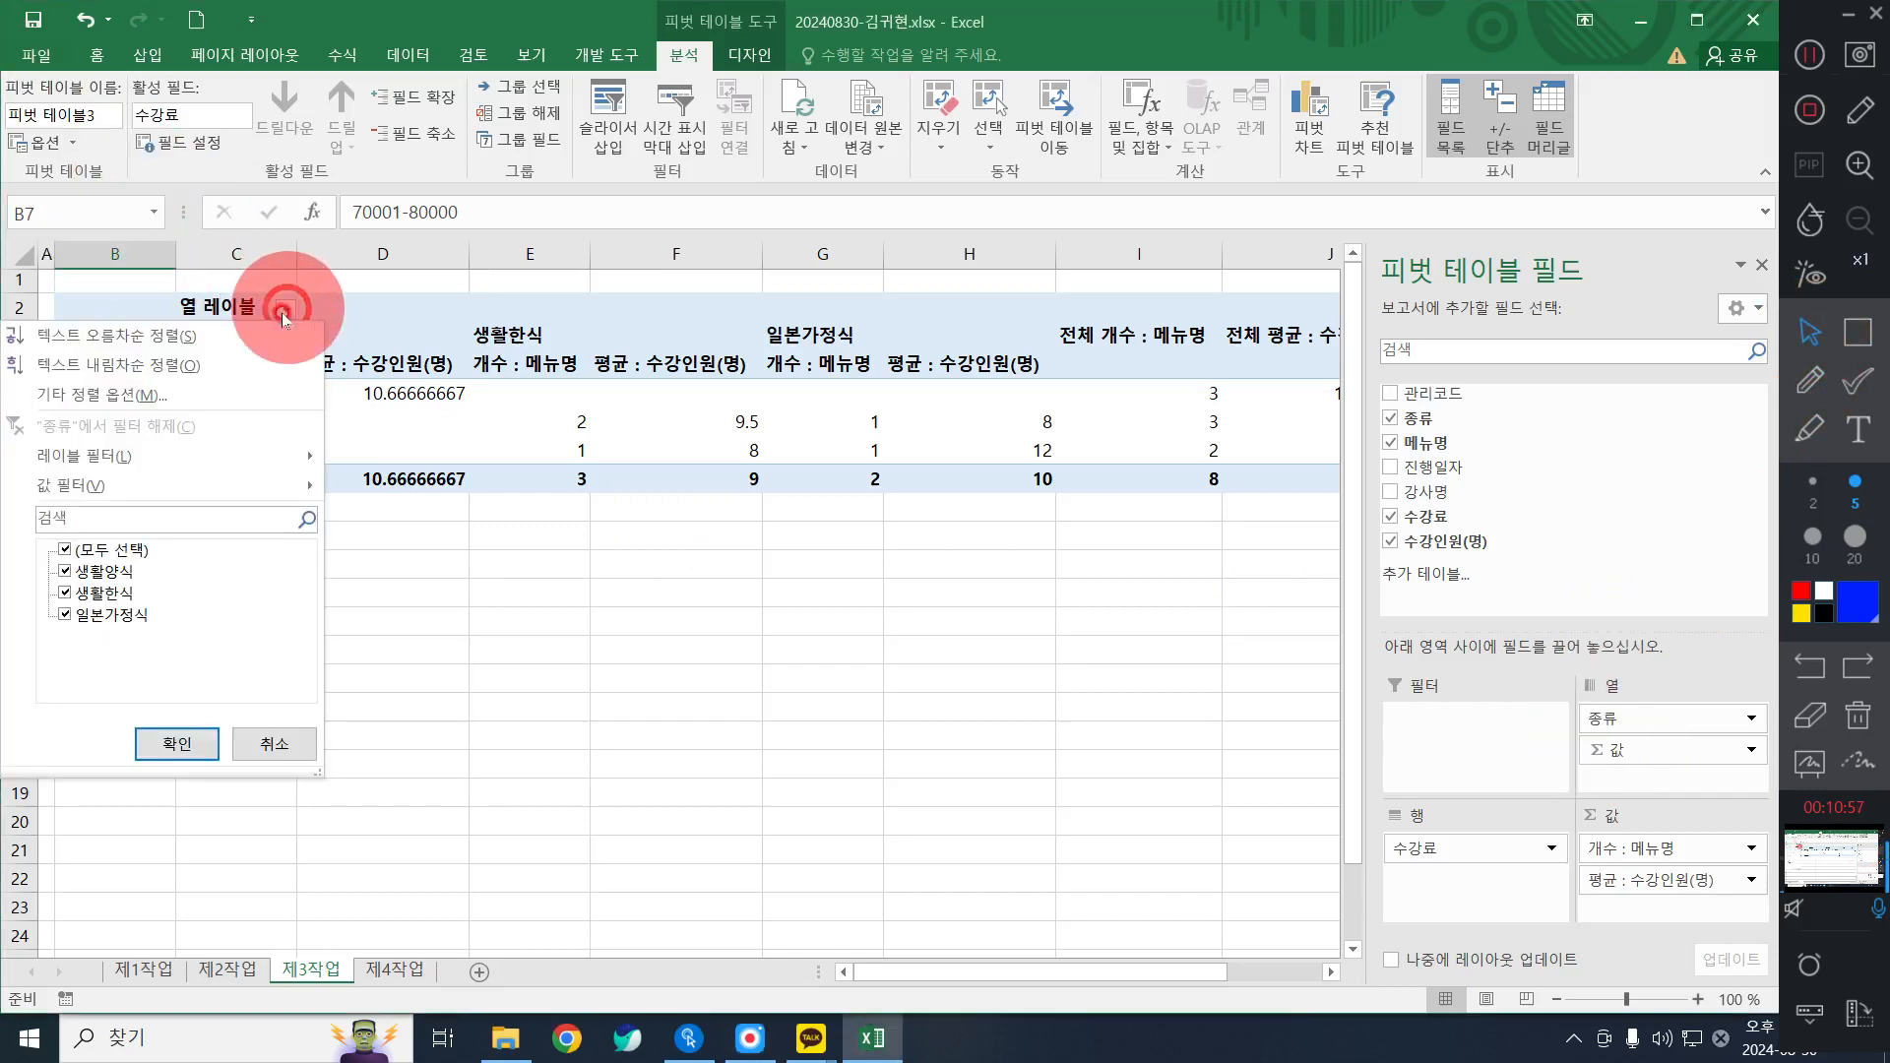
left_click(176, 366)
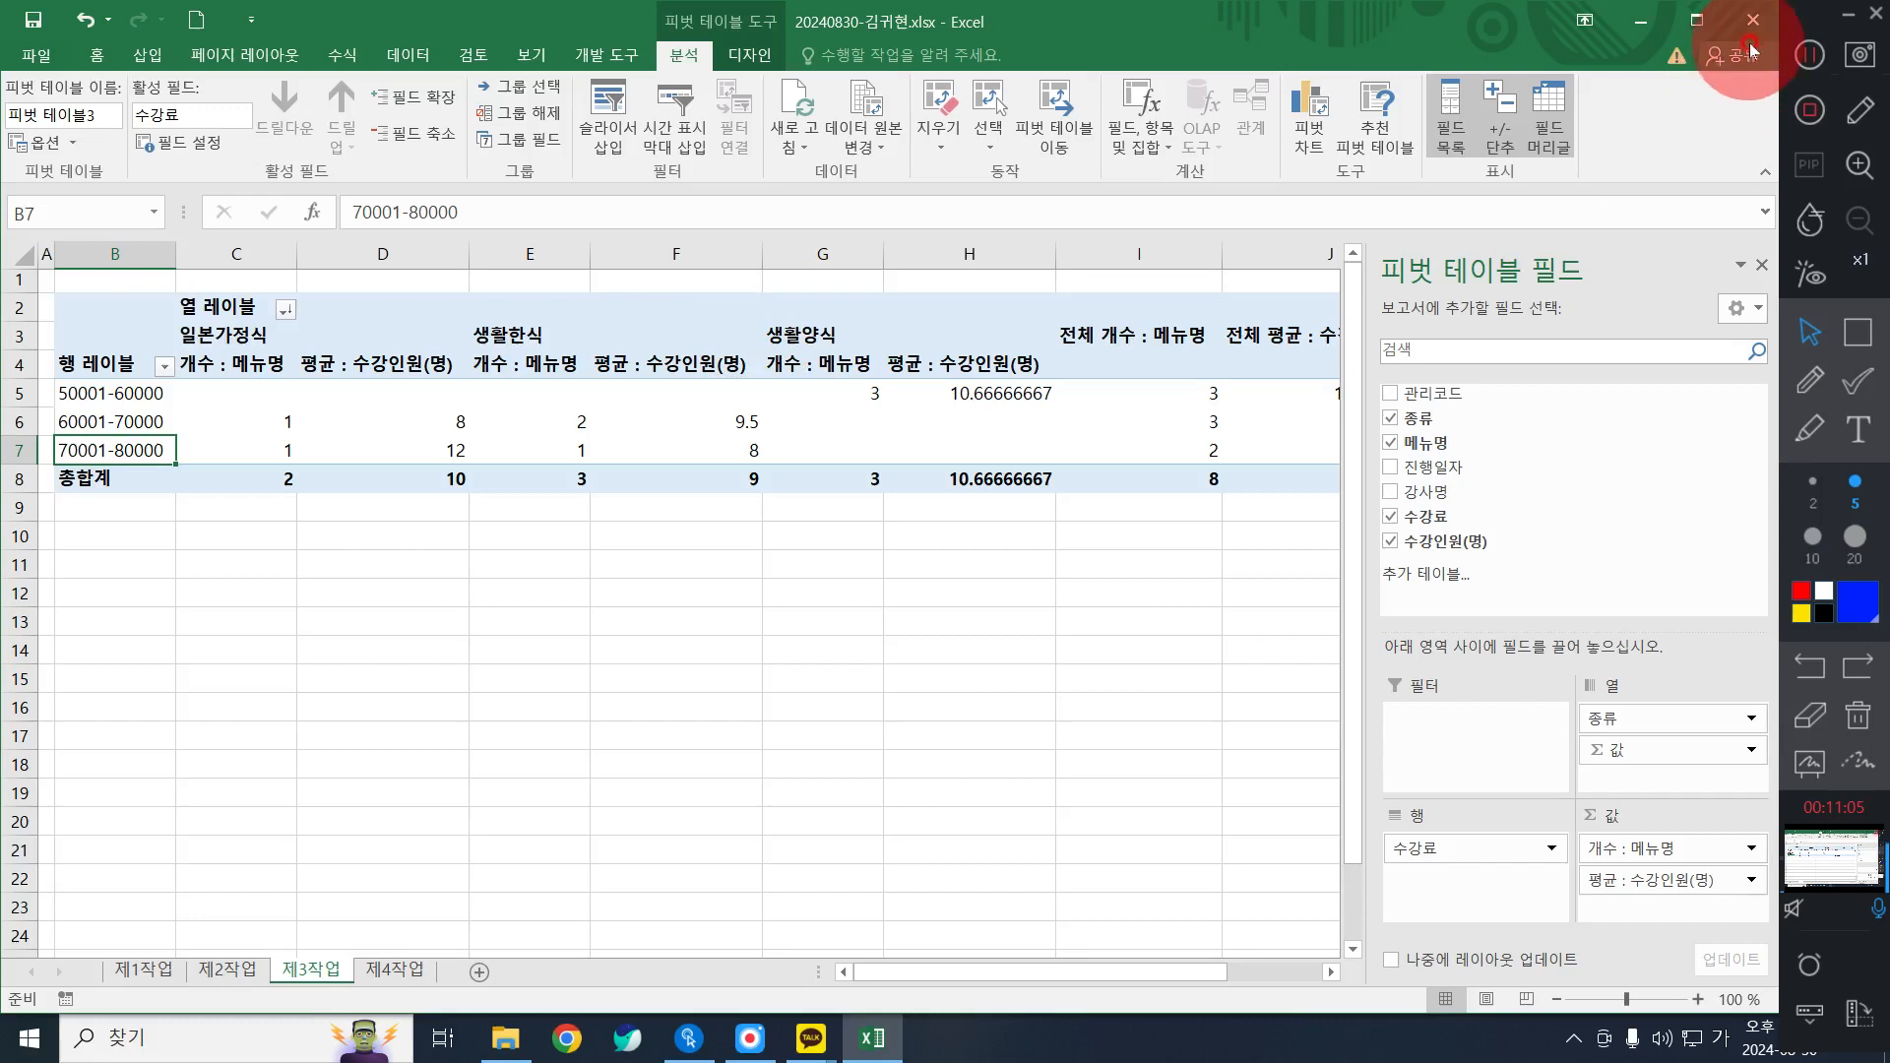
left_click(1794, 63)
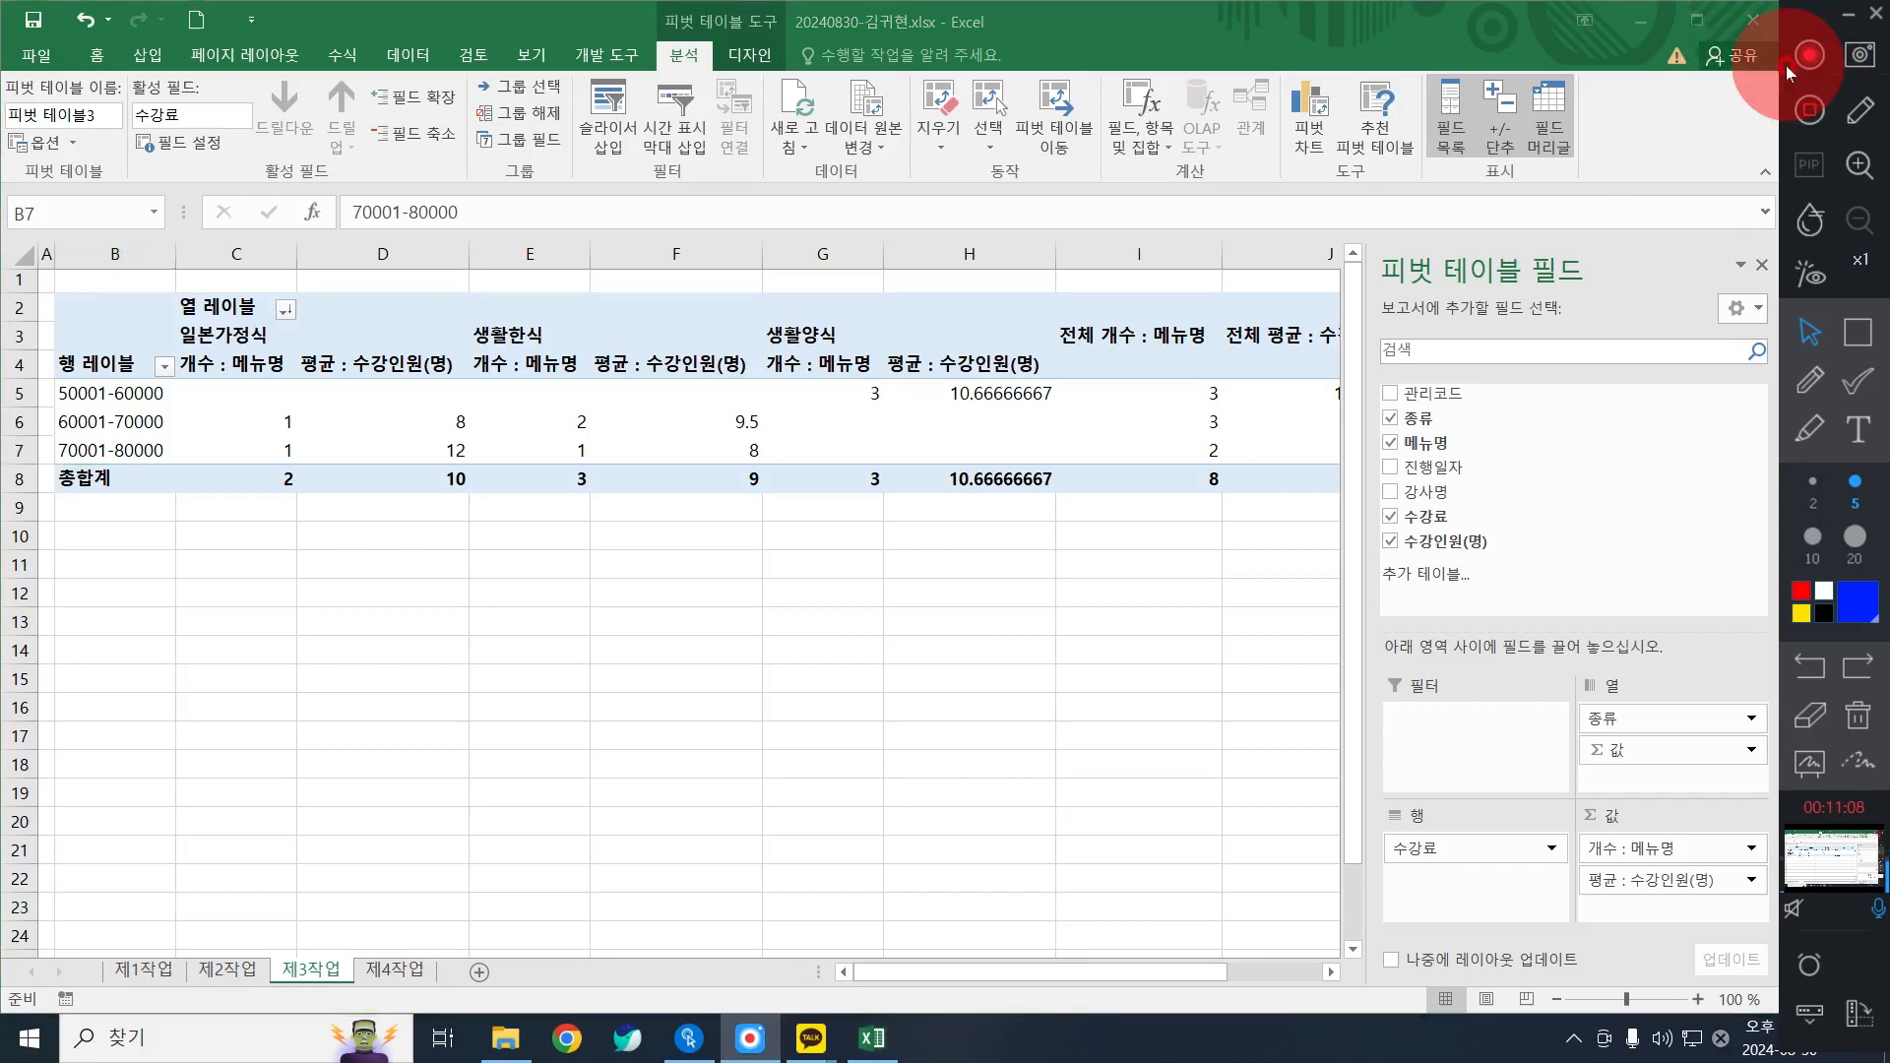
left_click(1808, 61)
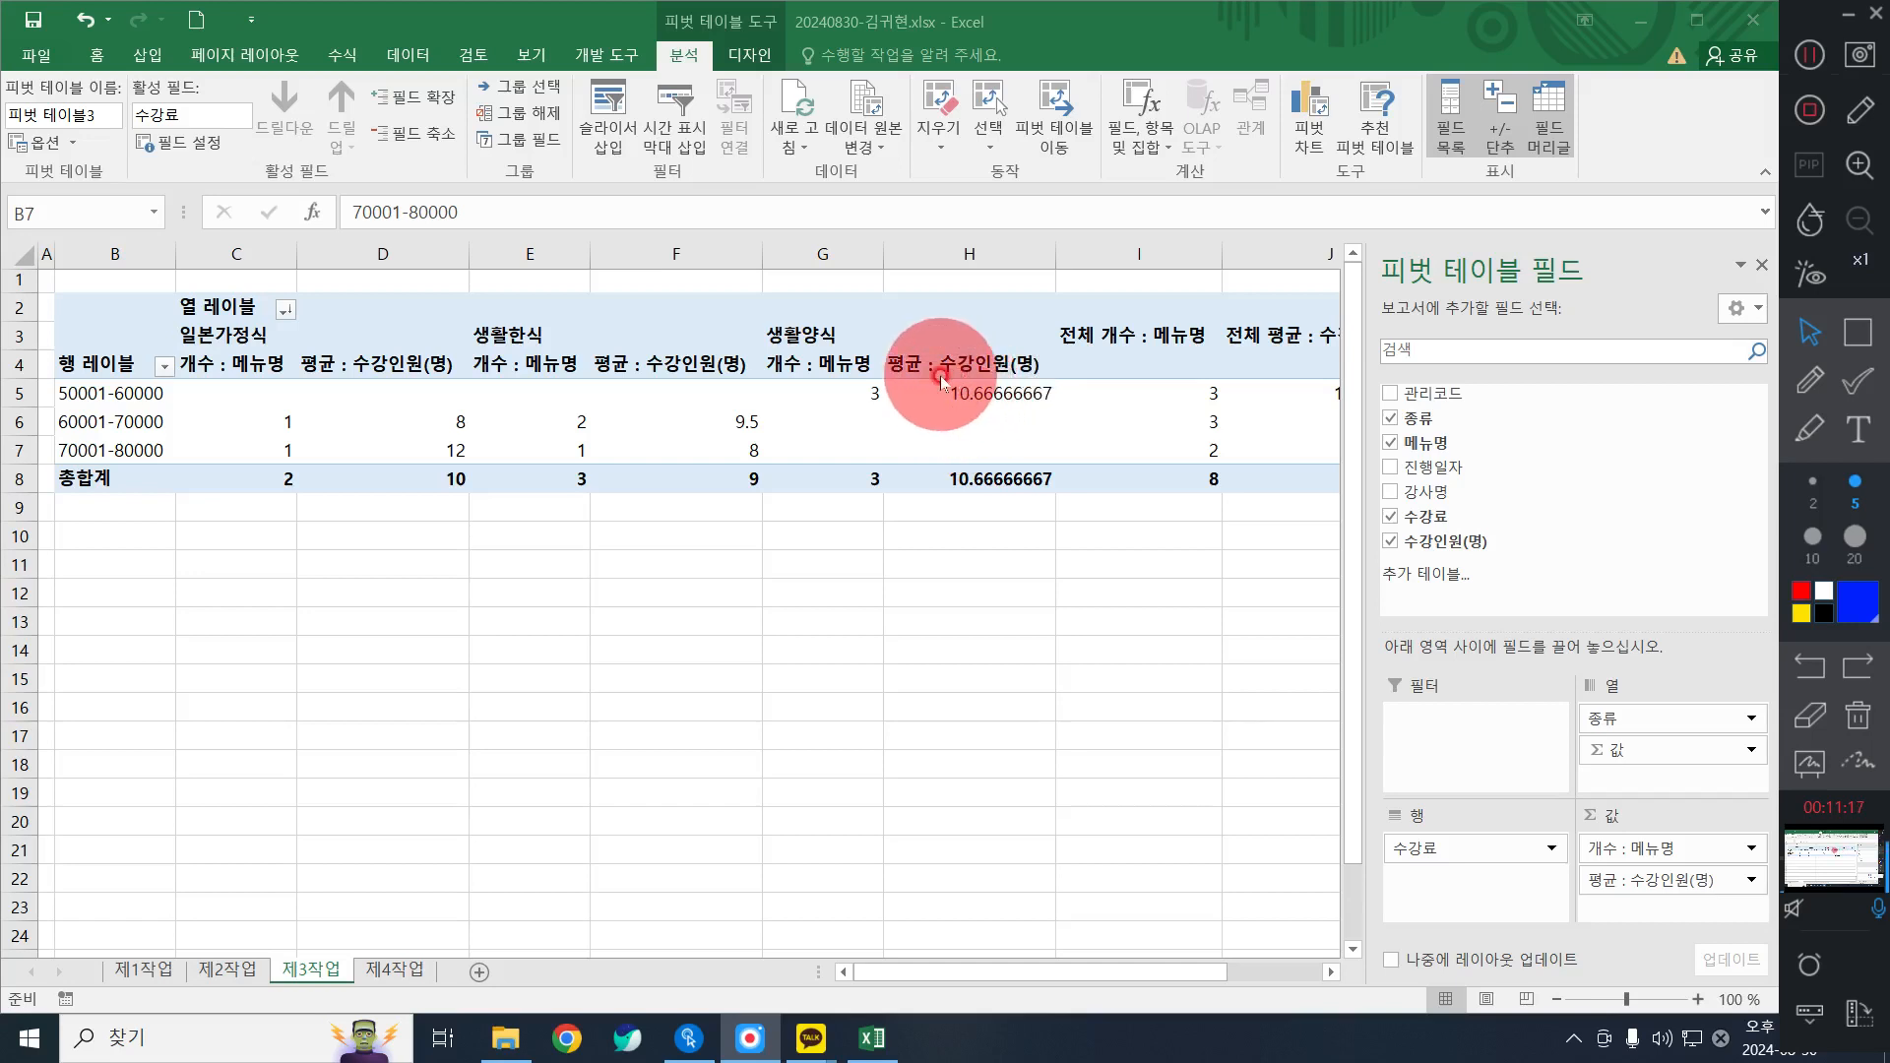
In the pivot table options, merge and center cells with labels and set empty cells to show ***.
left_click(134, 311)
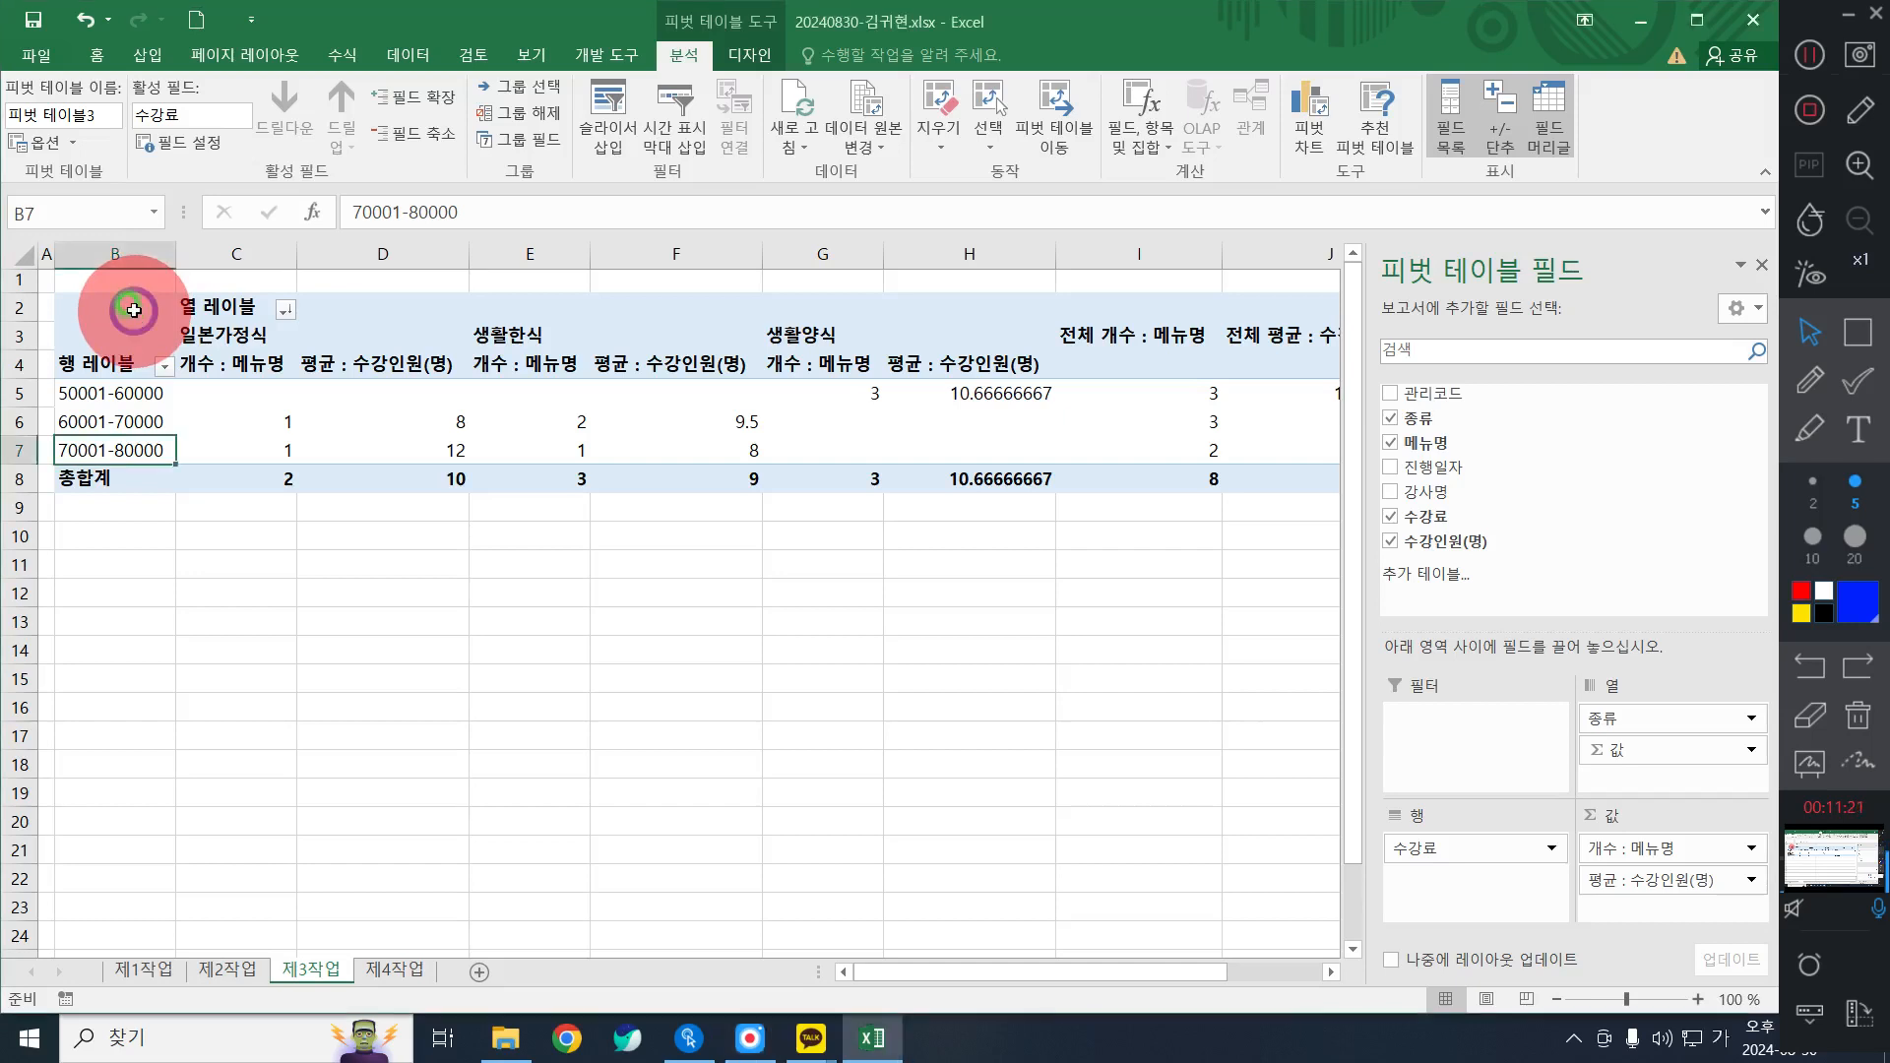
right_click(134, 311)
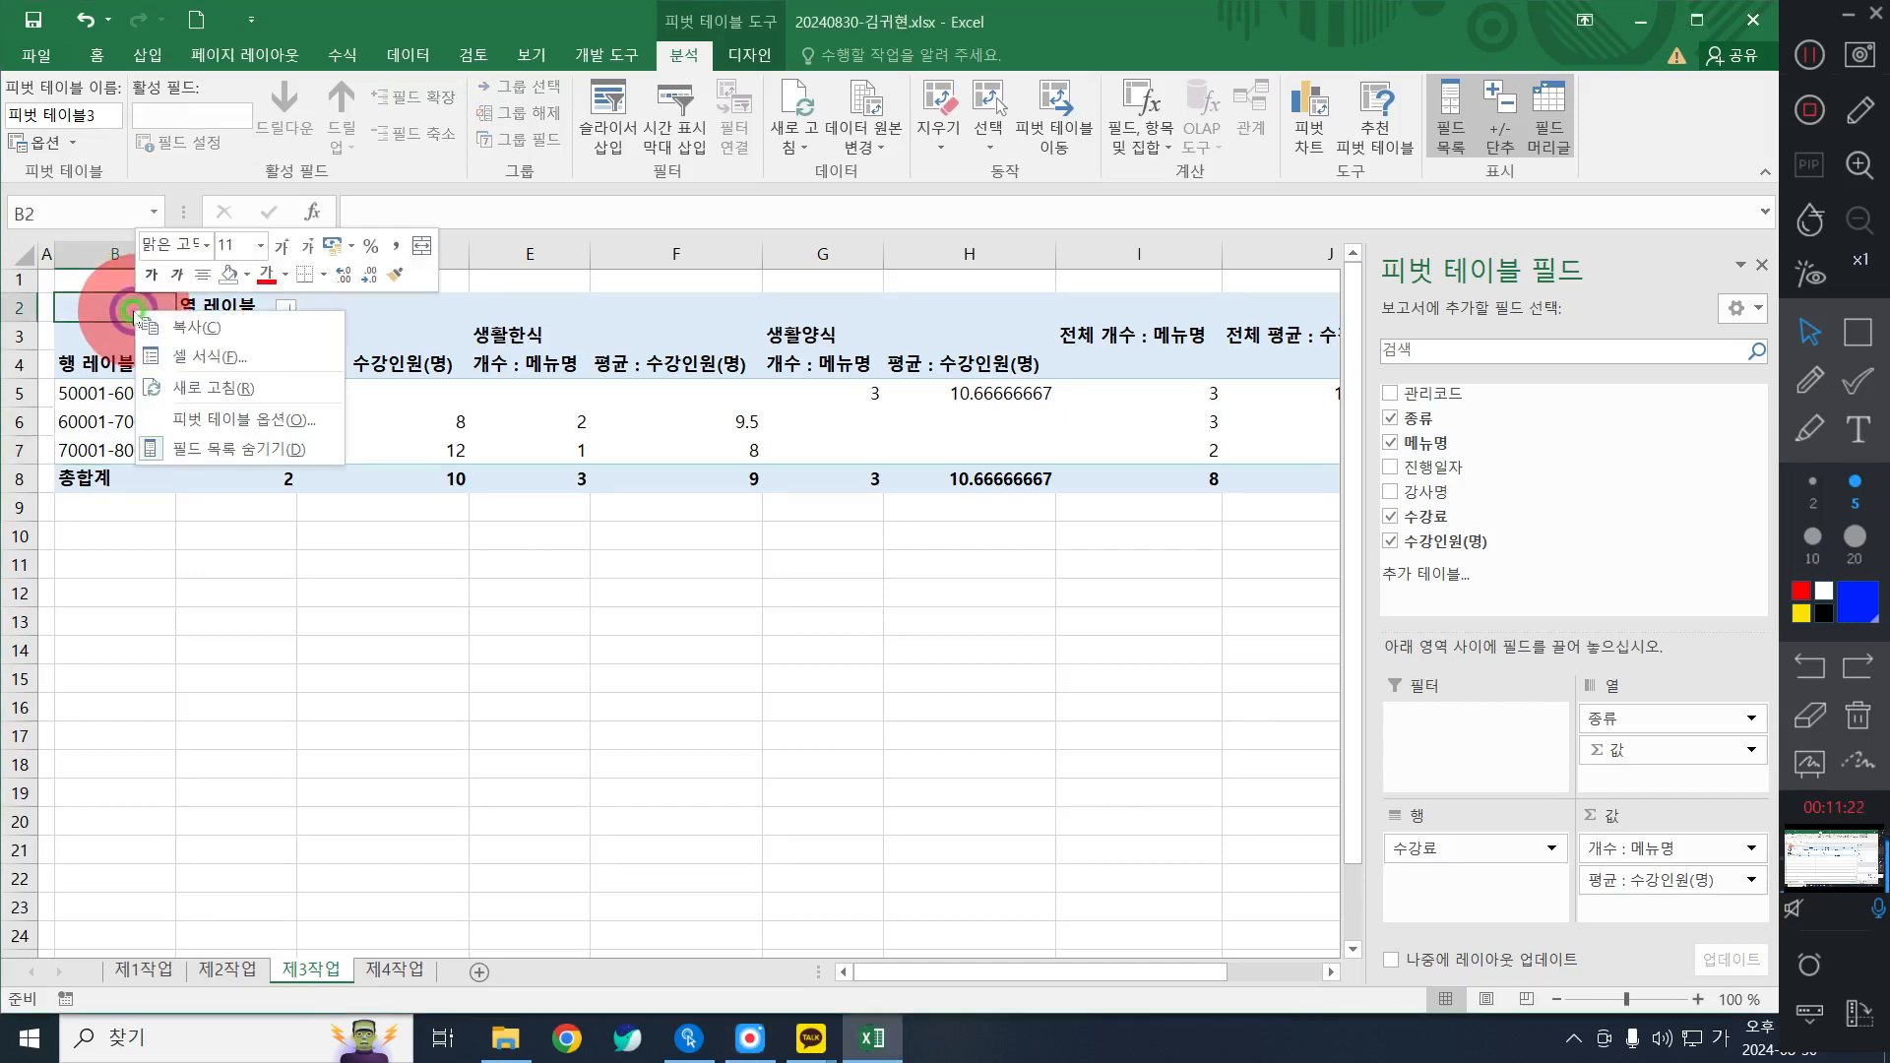
left_click(220, 409)
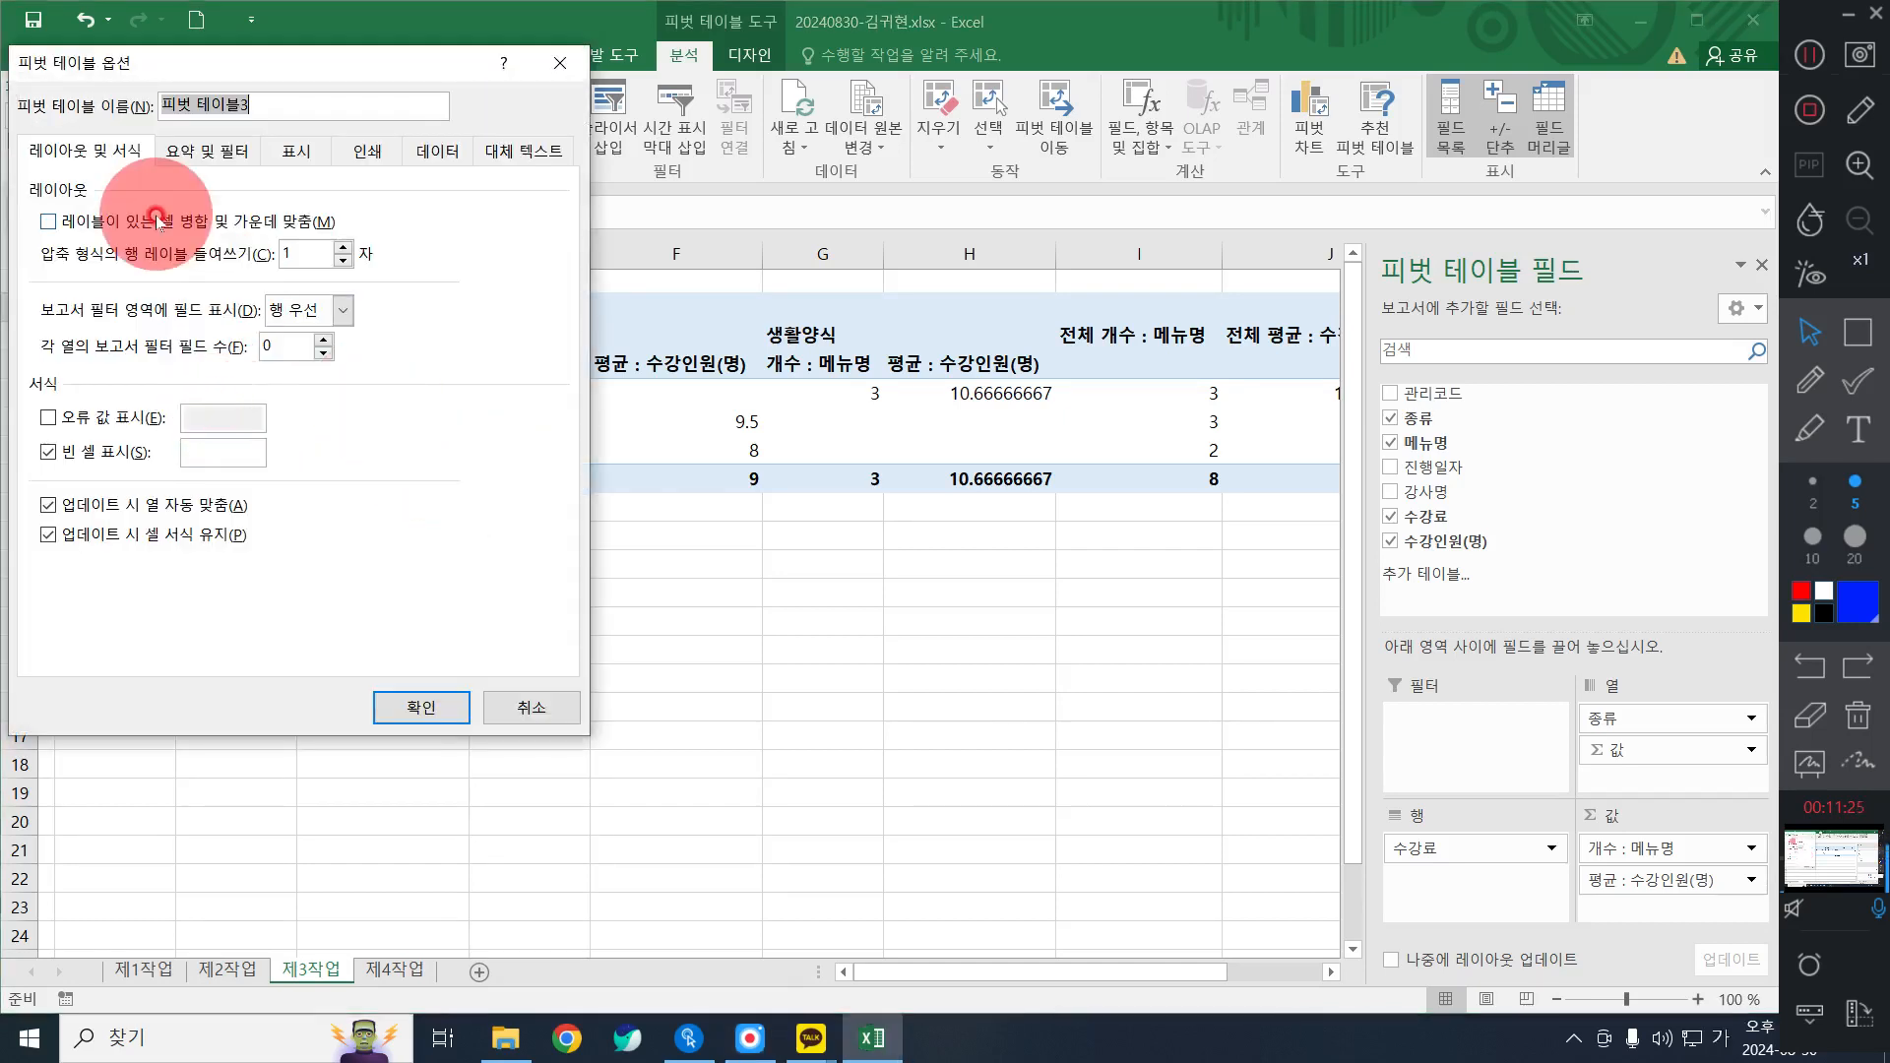
left_click(246, 223)
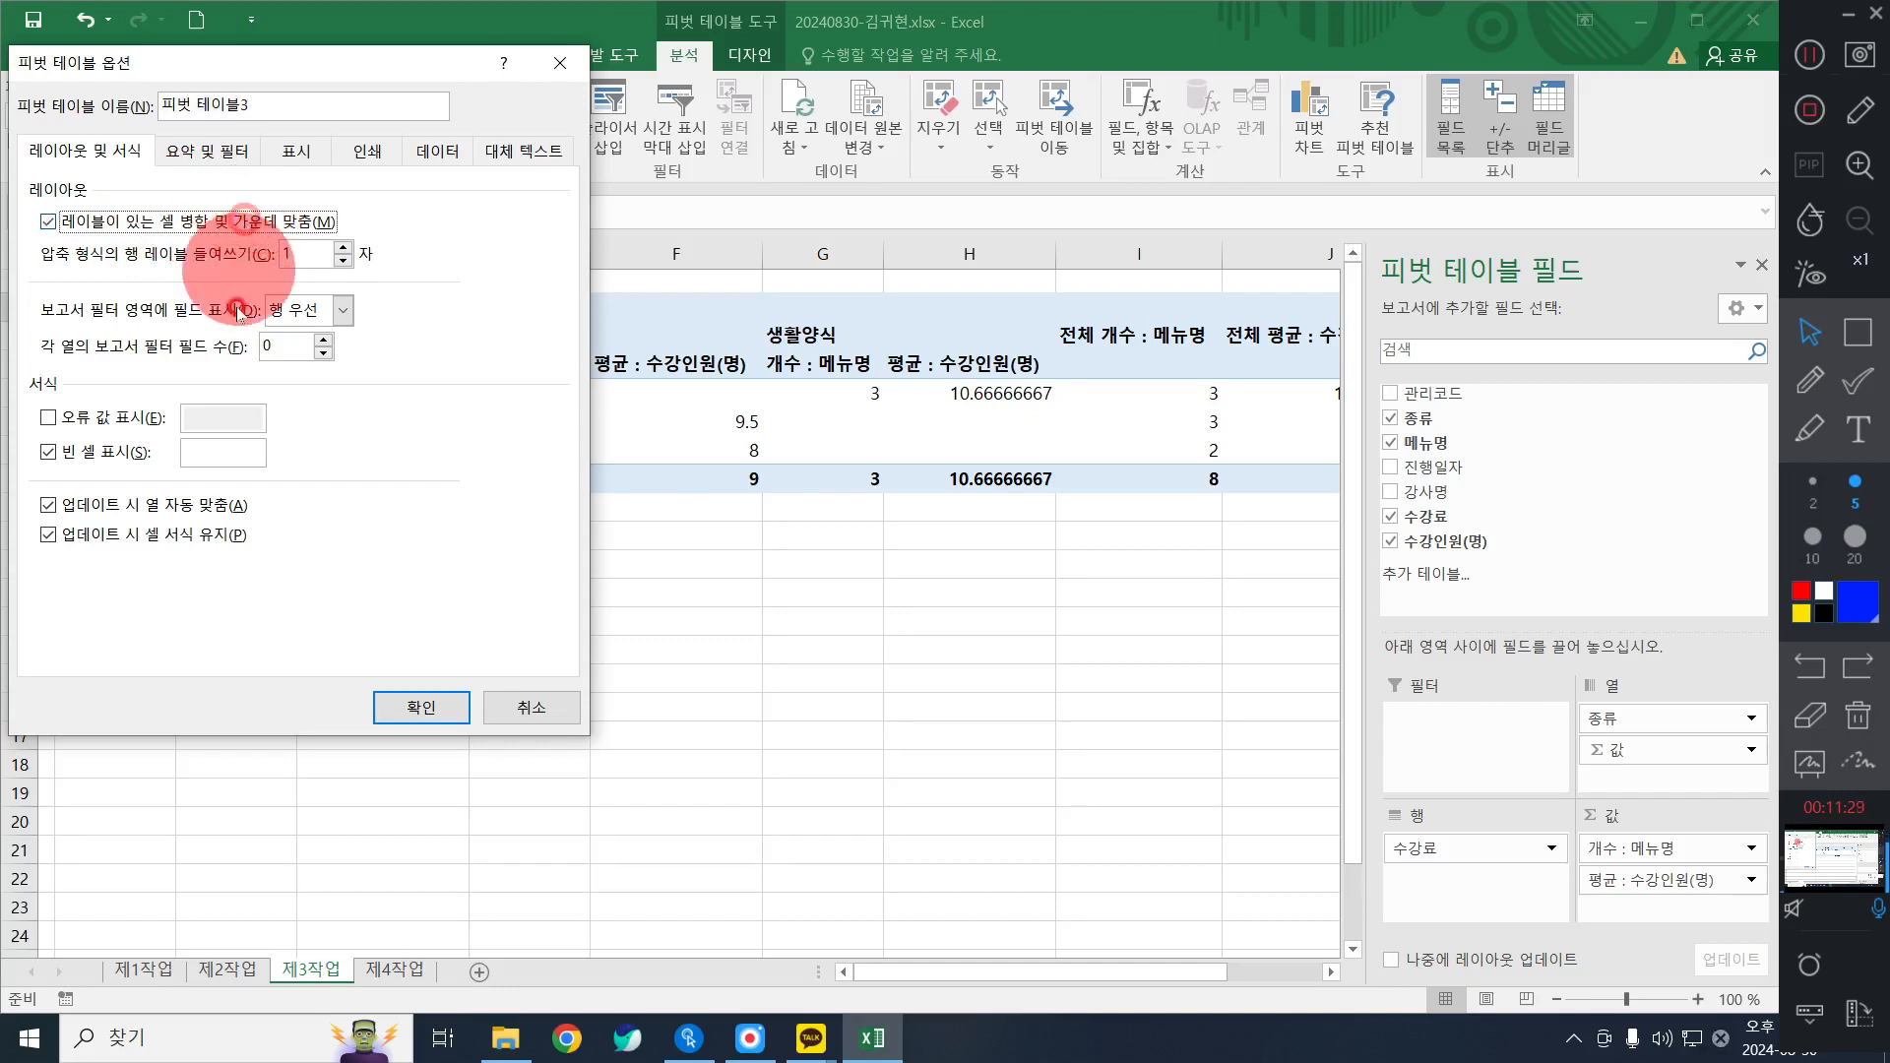
left_click(225, 454)
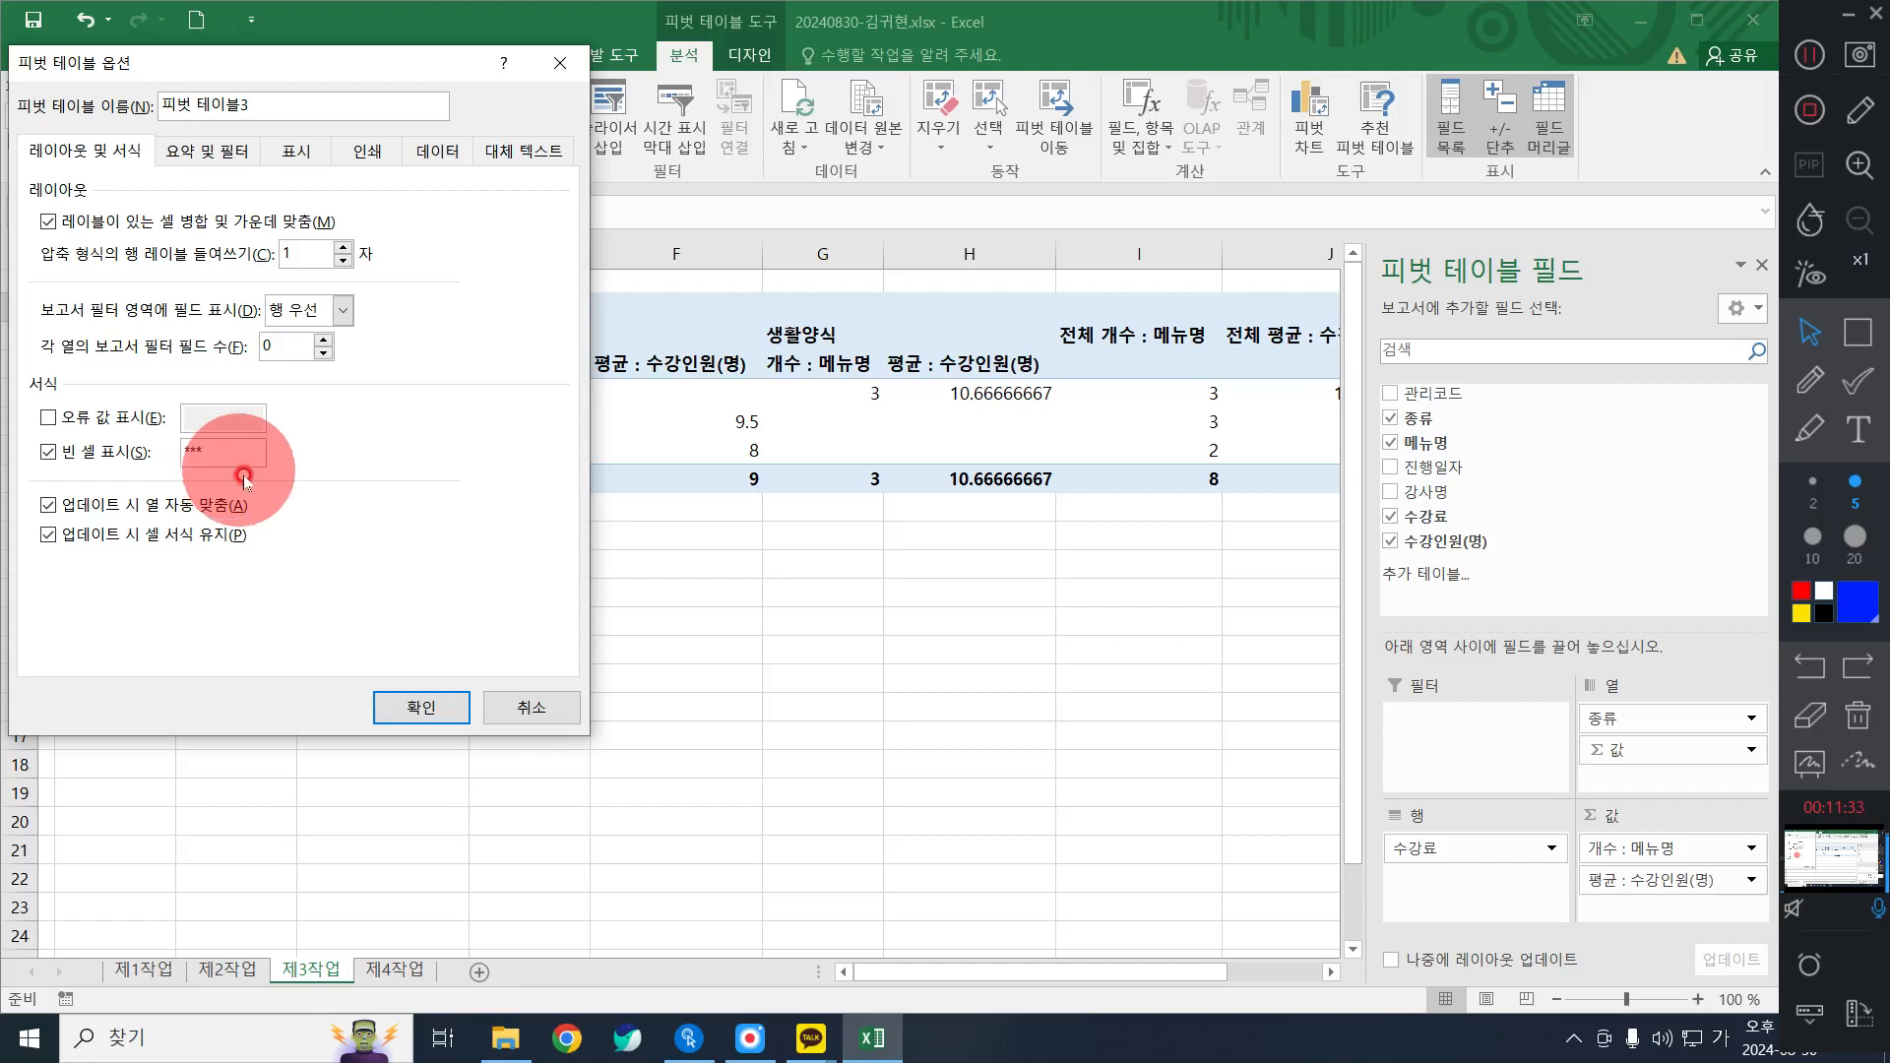
Turn off the grand totals for rows and apply the pivot table options.
left_click(187, 153)
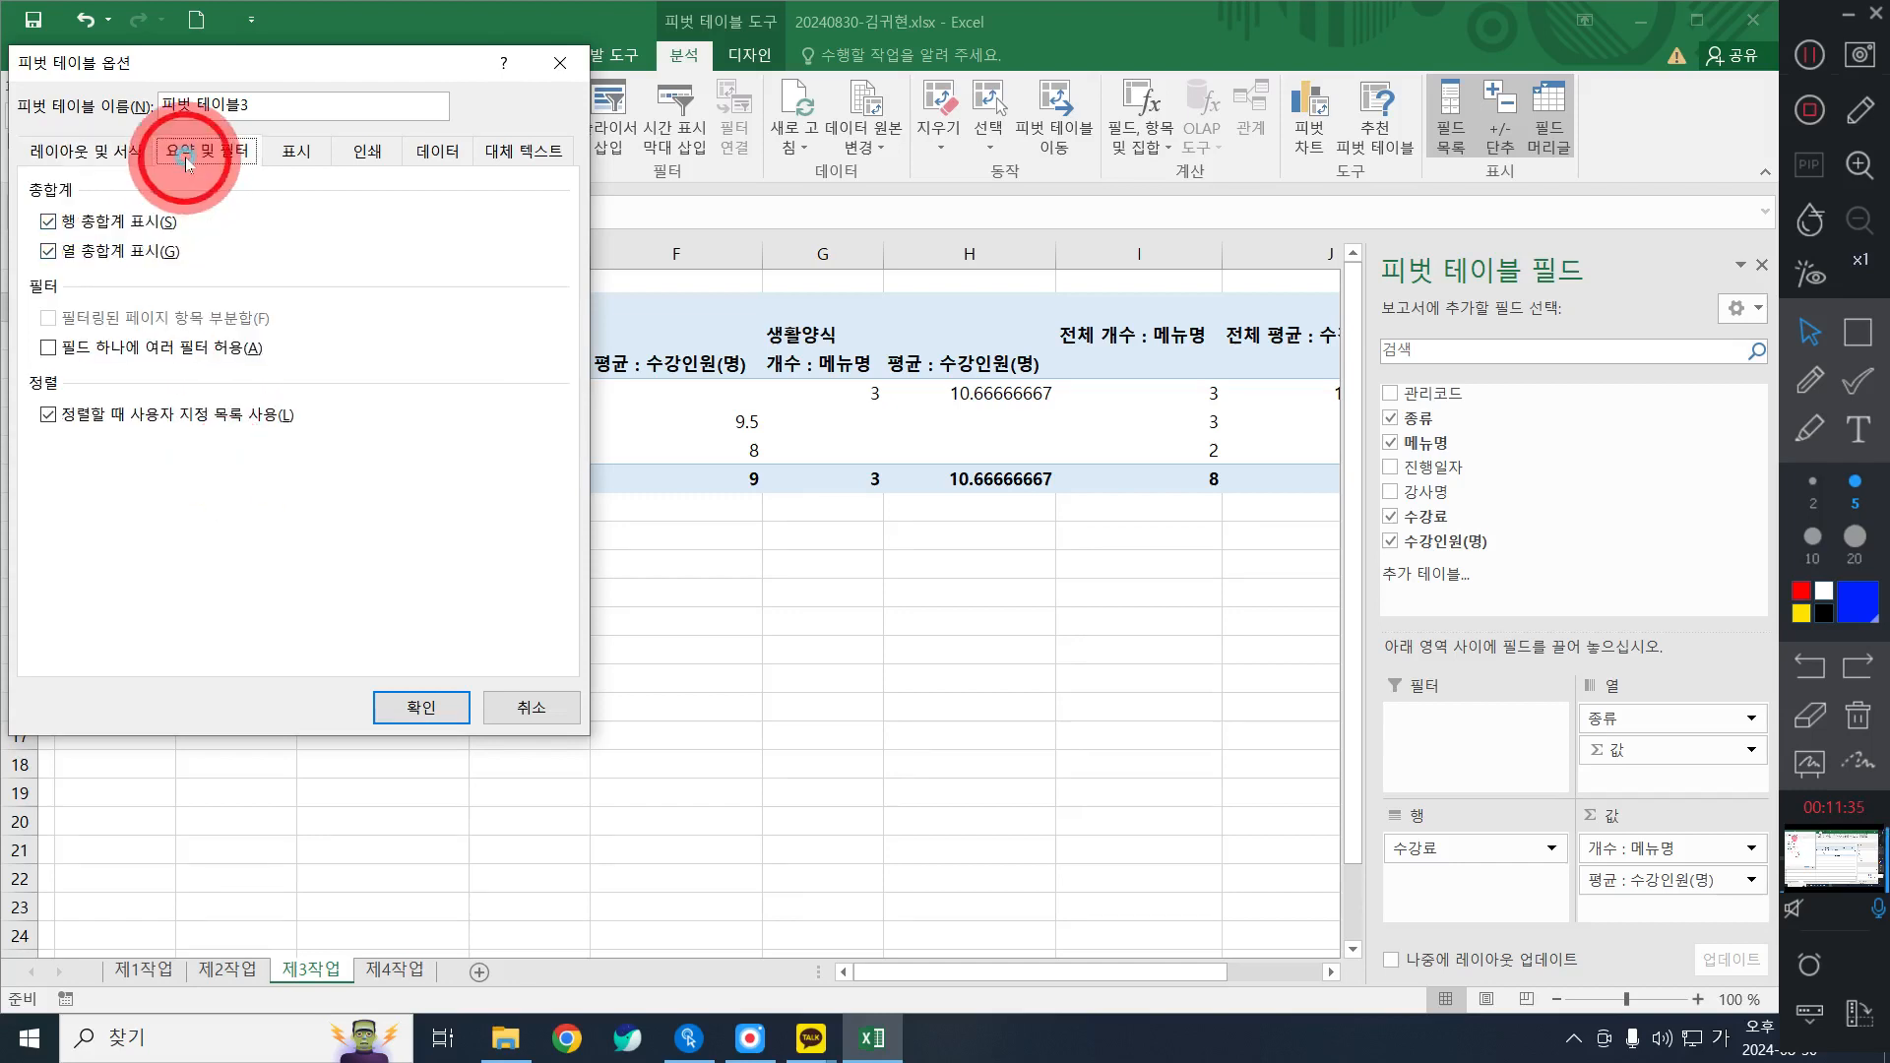
left_click(106, 228)
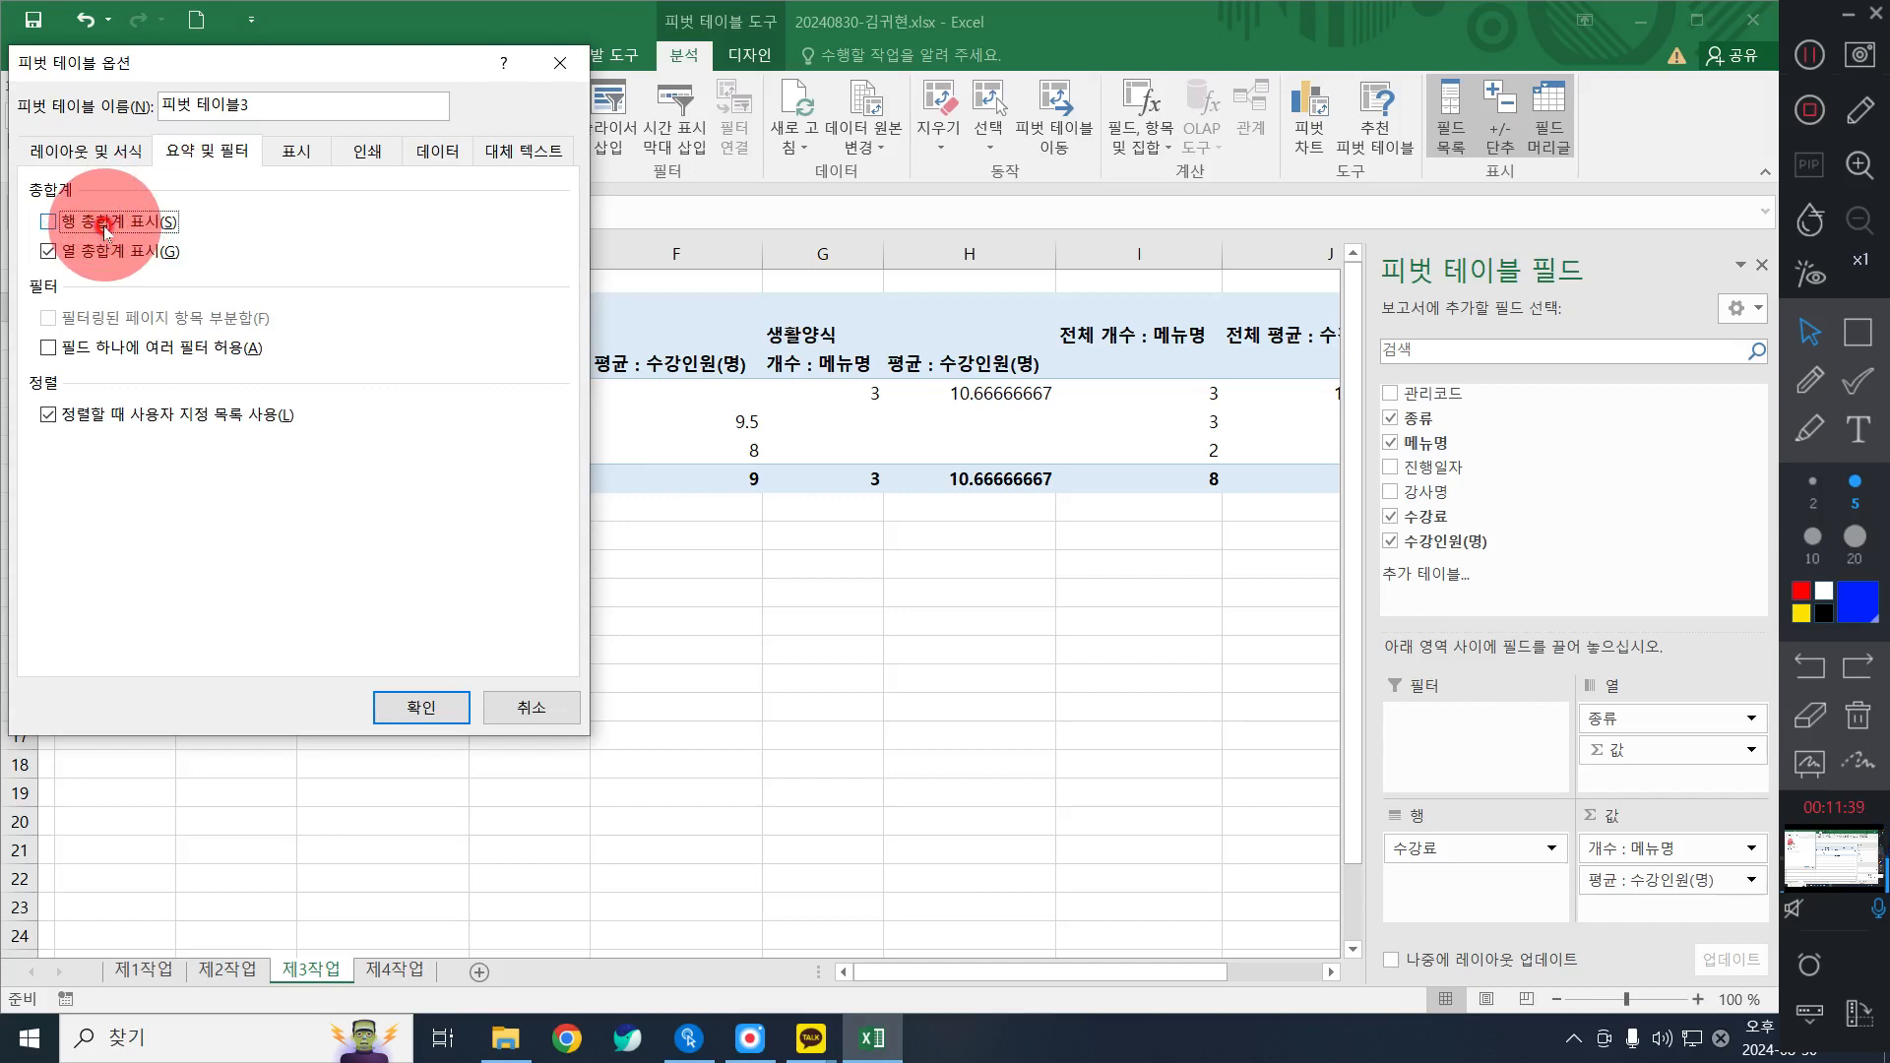
left_click(103, 152)
left_click(175, 159)
left_click(103, 155)
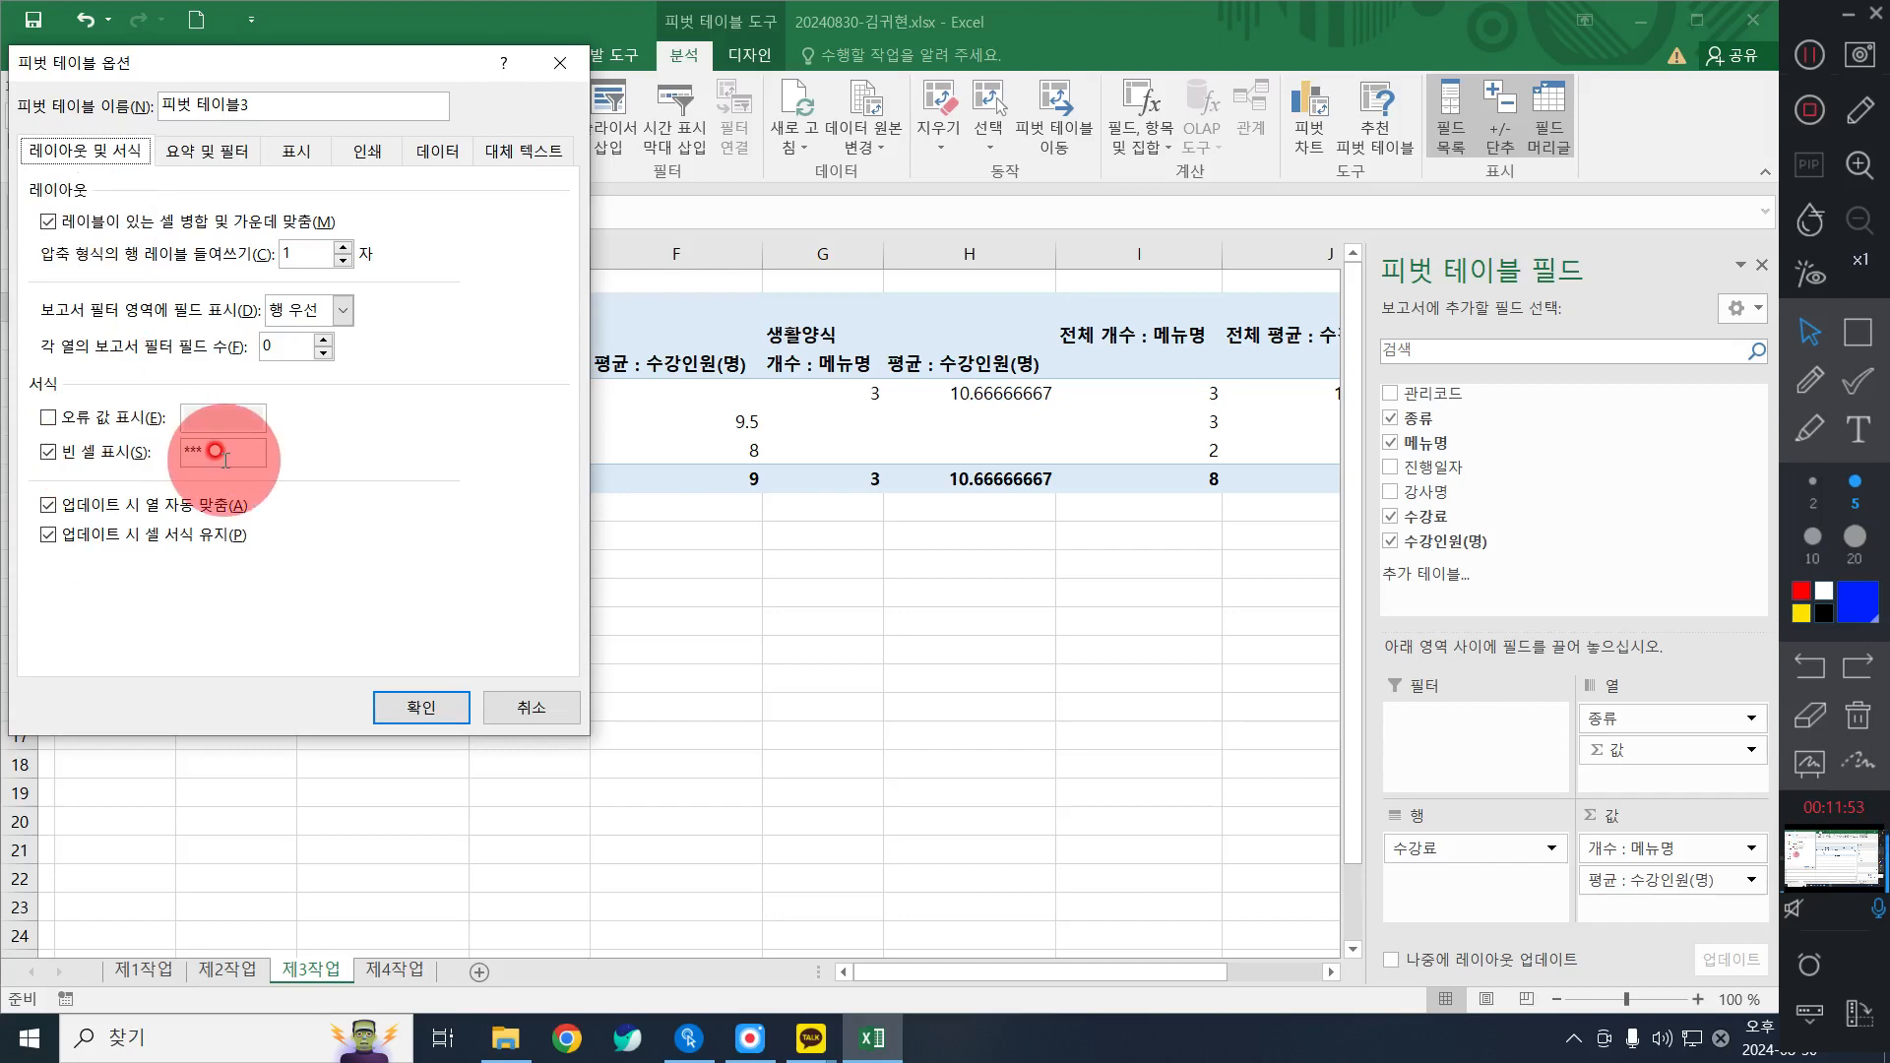
left_click(209, 153)
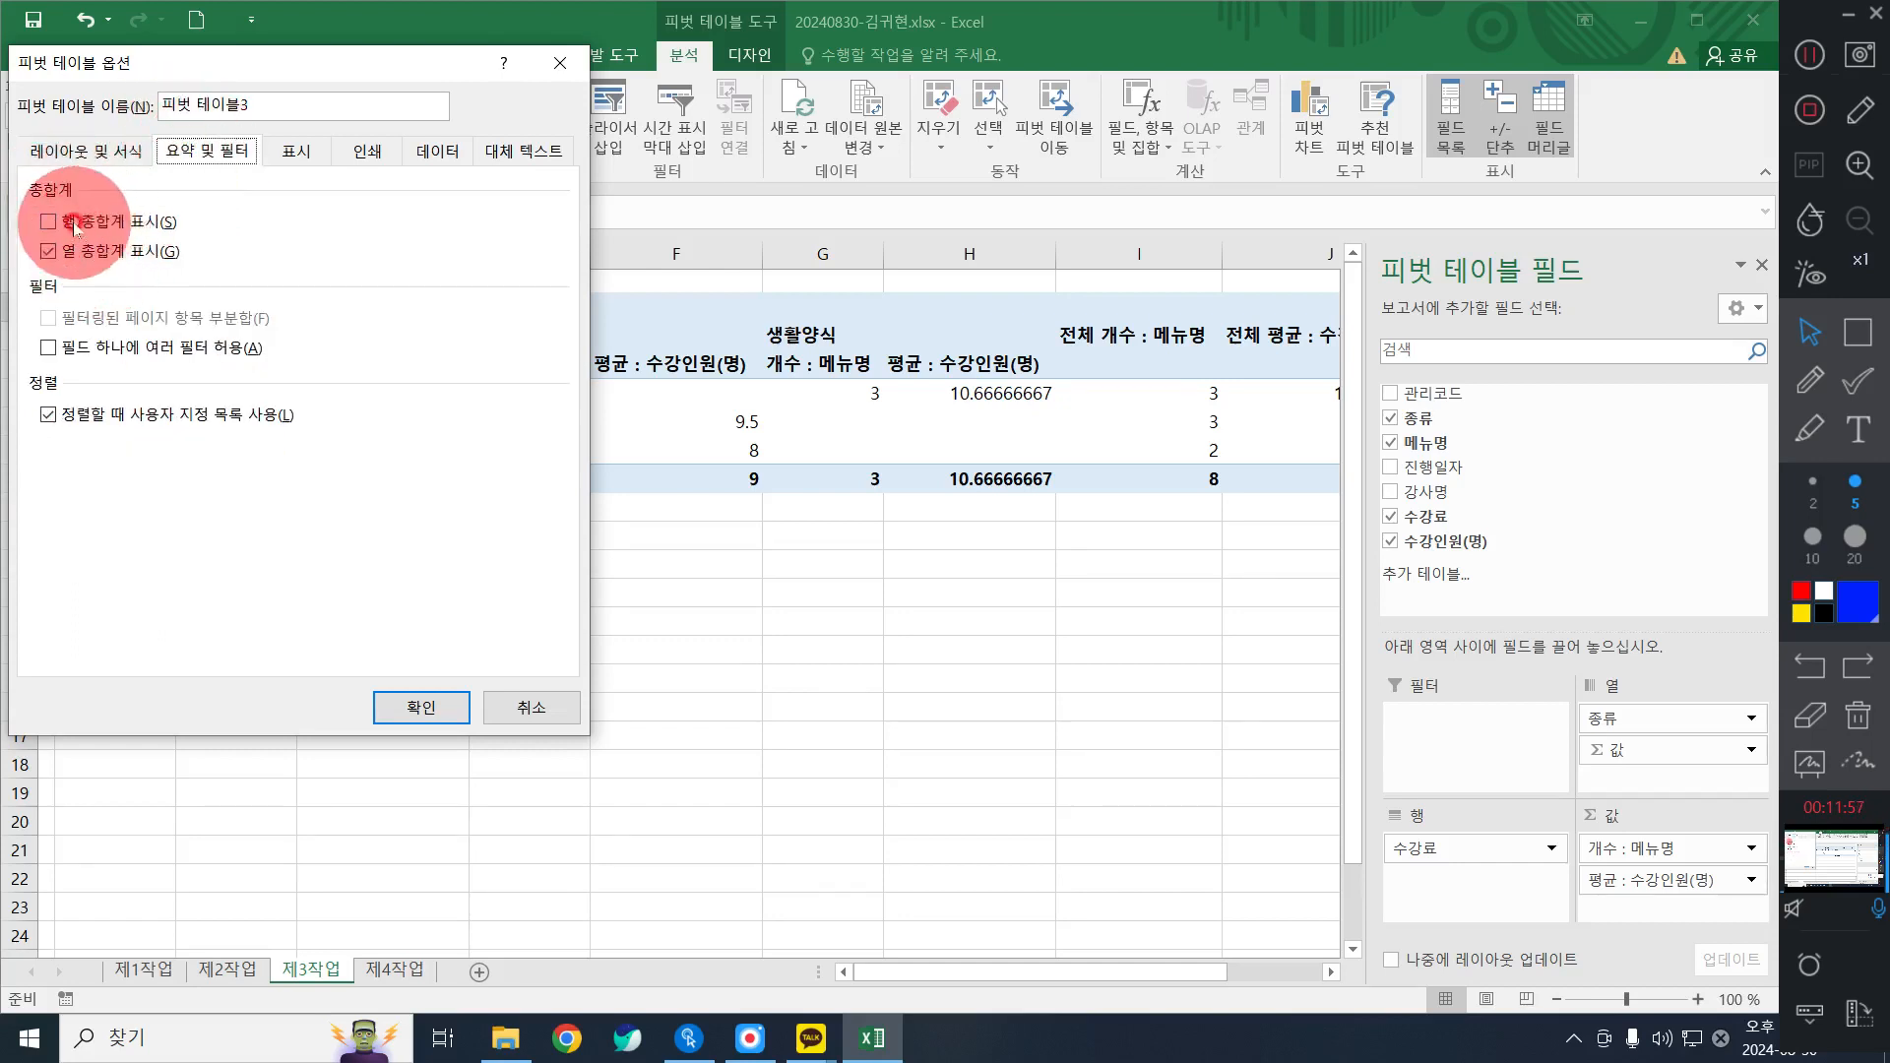
left_click(443, 701)
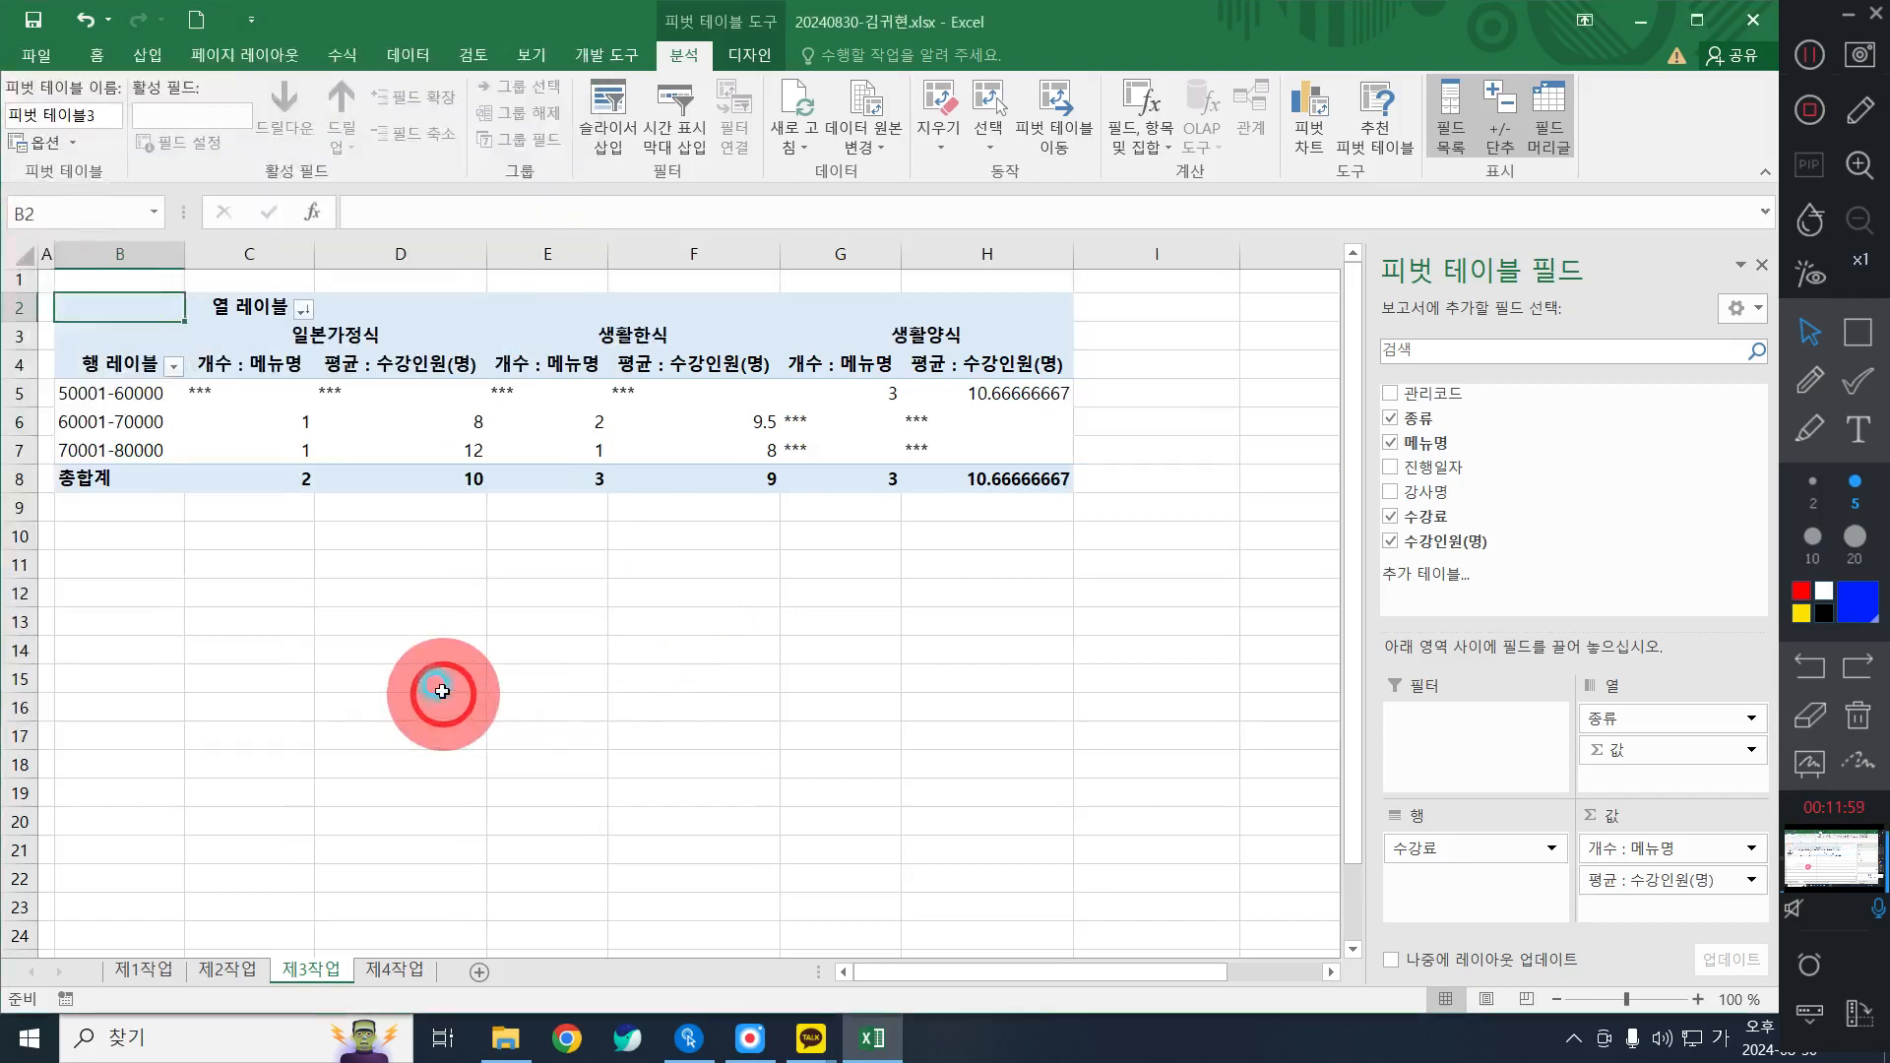
left_click(494, 393)
left_click(345, 376)
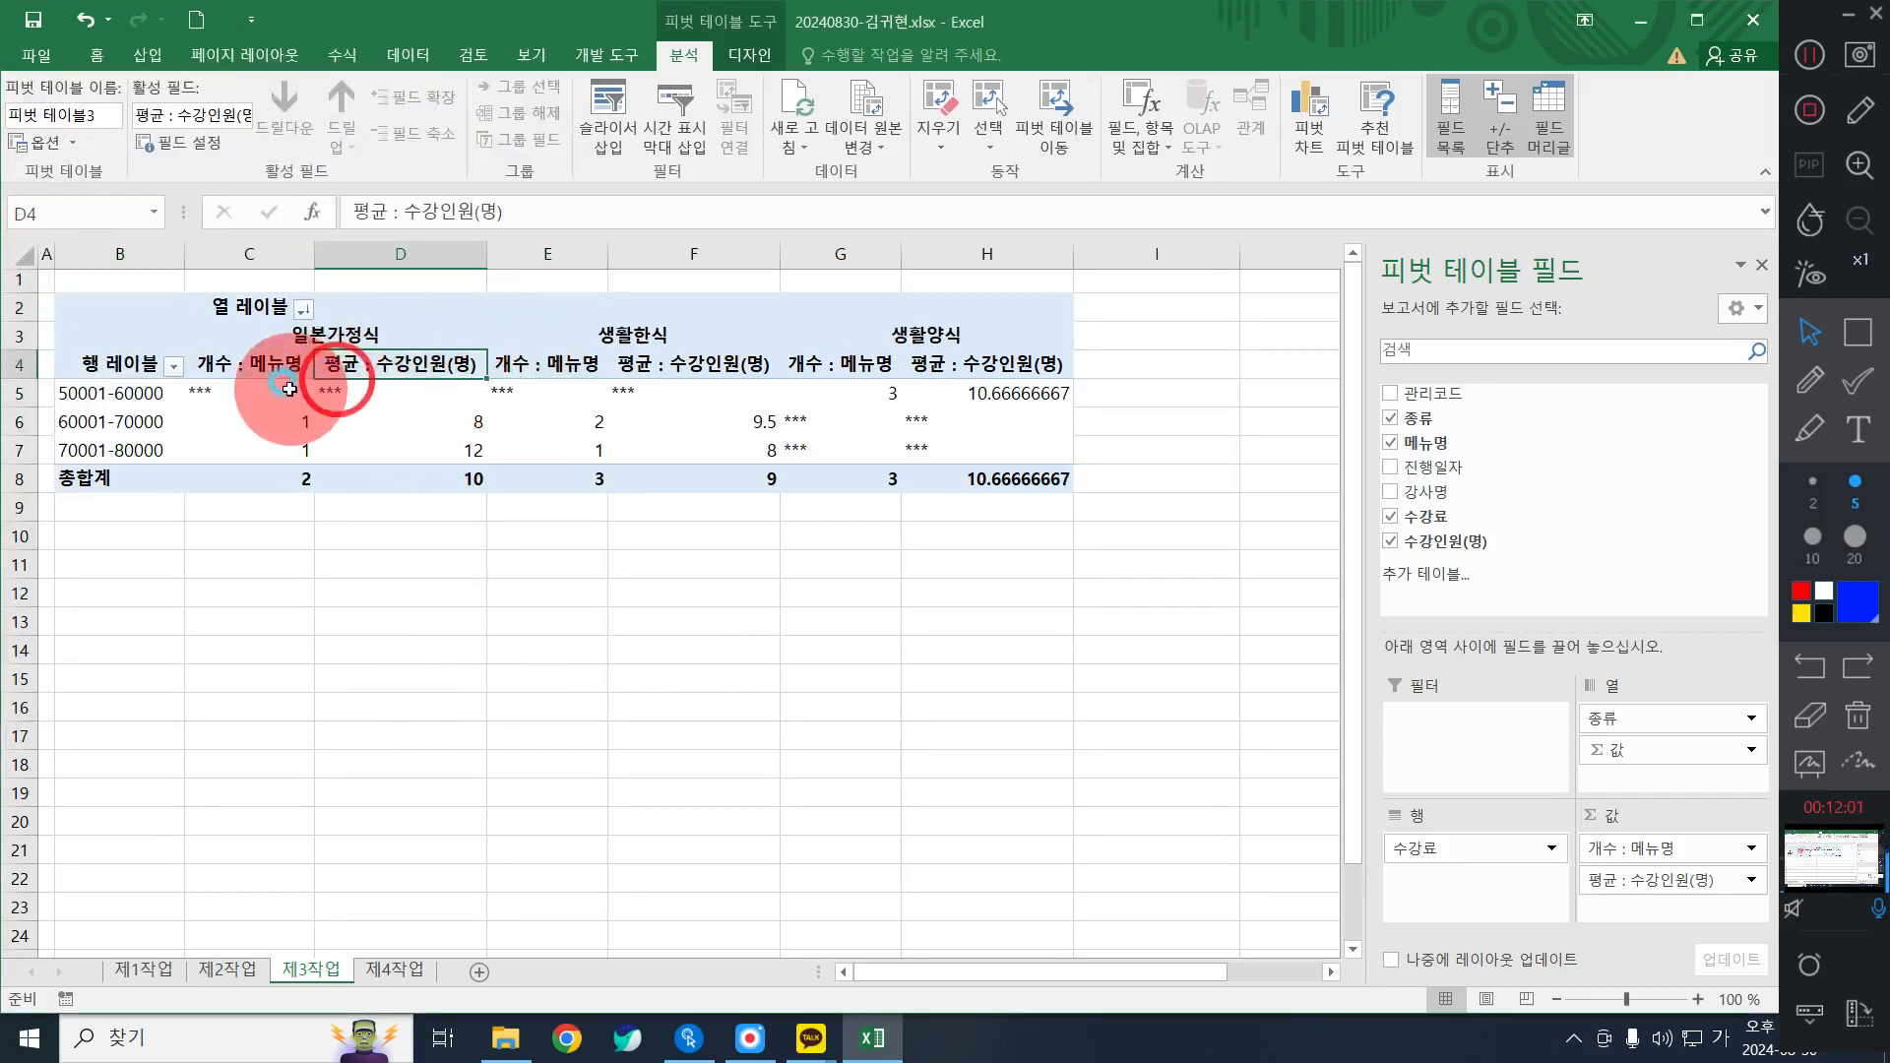
left_click(268, 389)
left_click(332, 394)
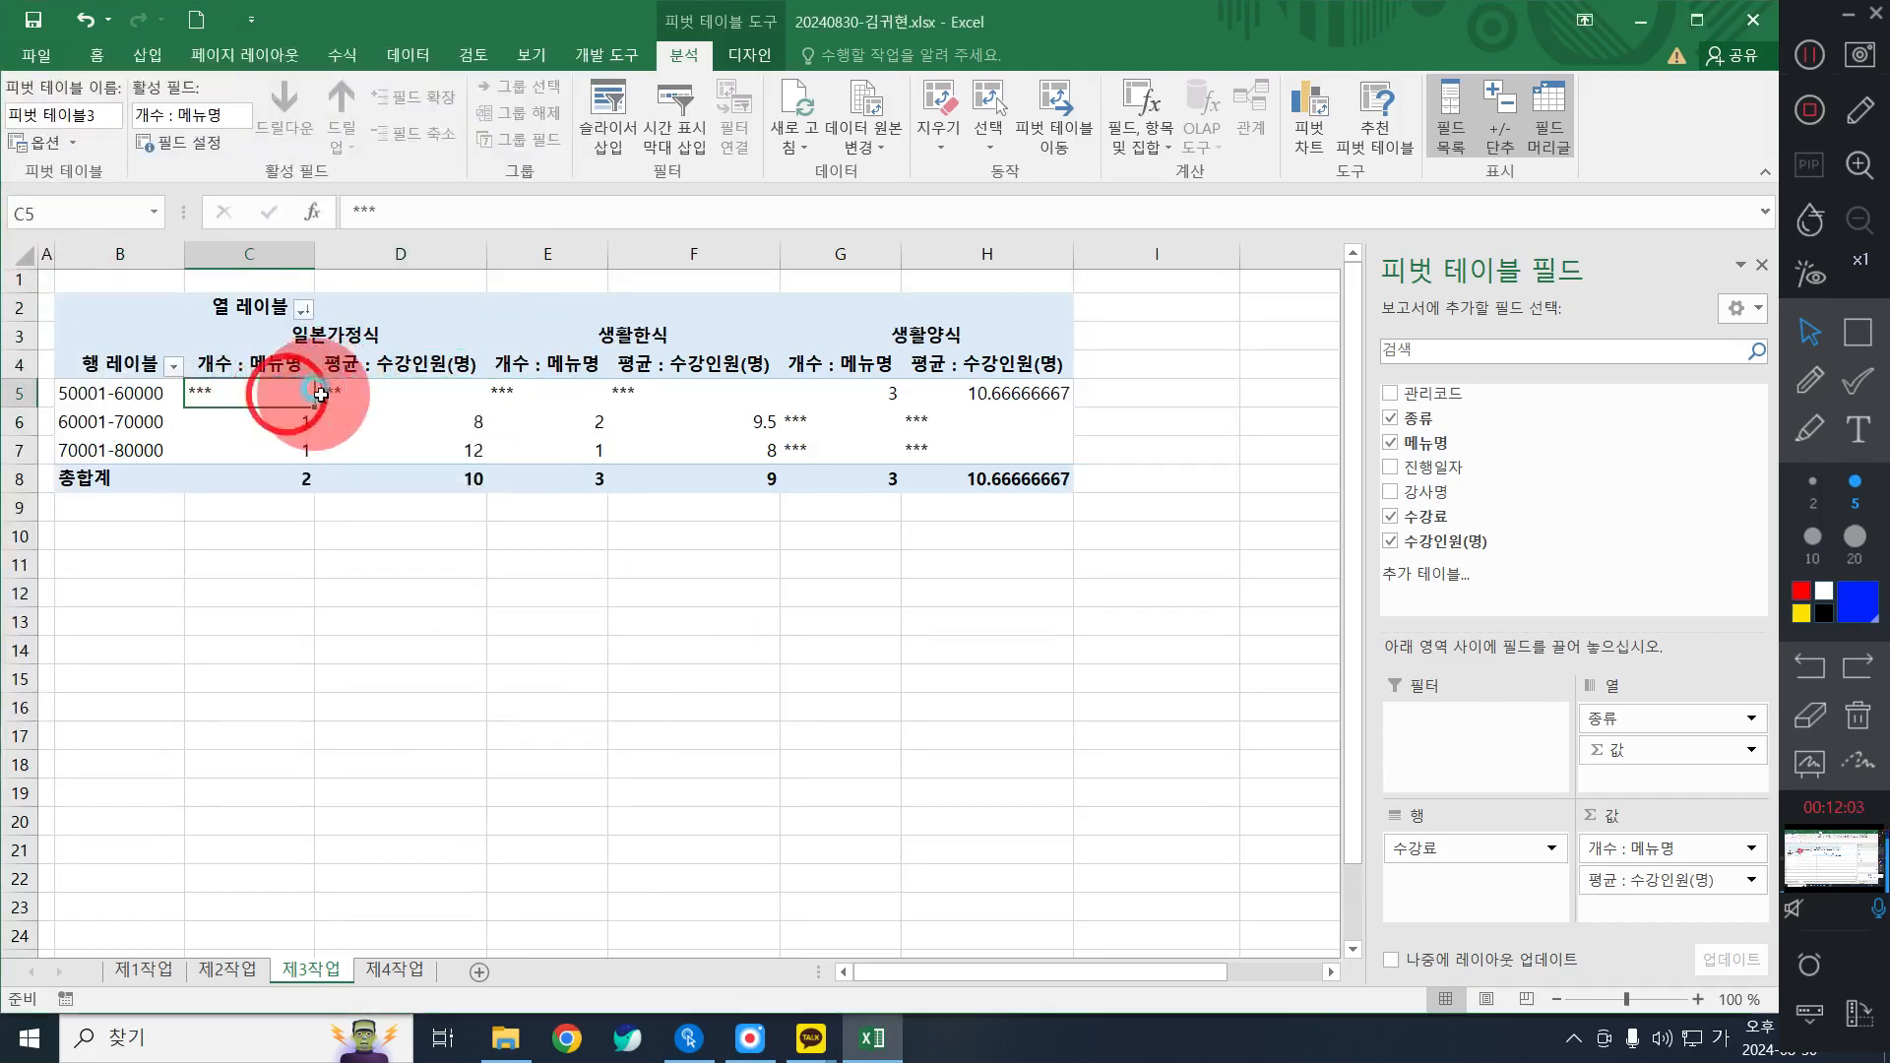
left_click(335, 335)
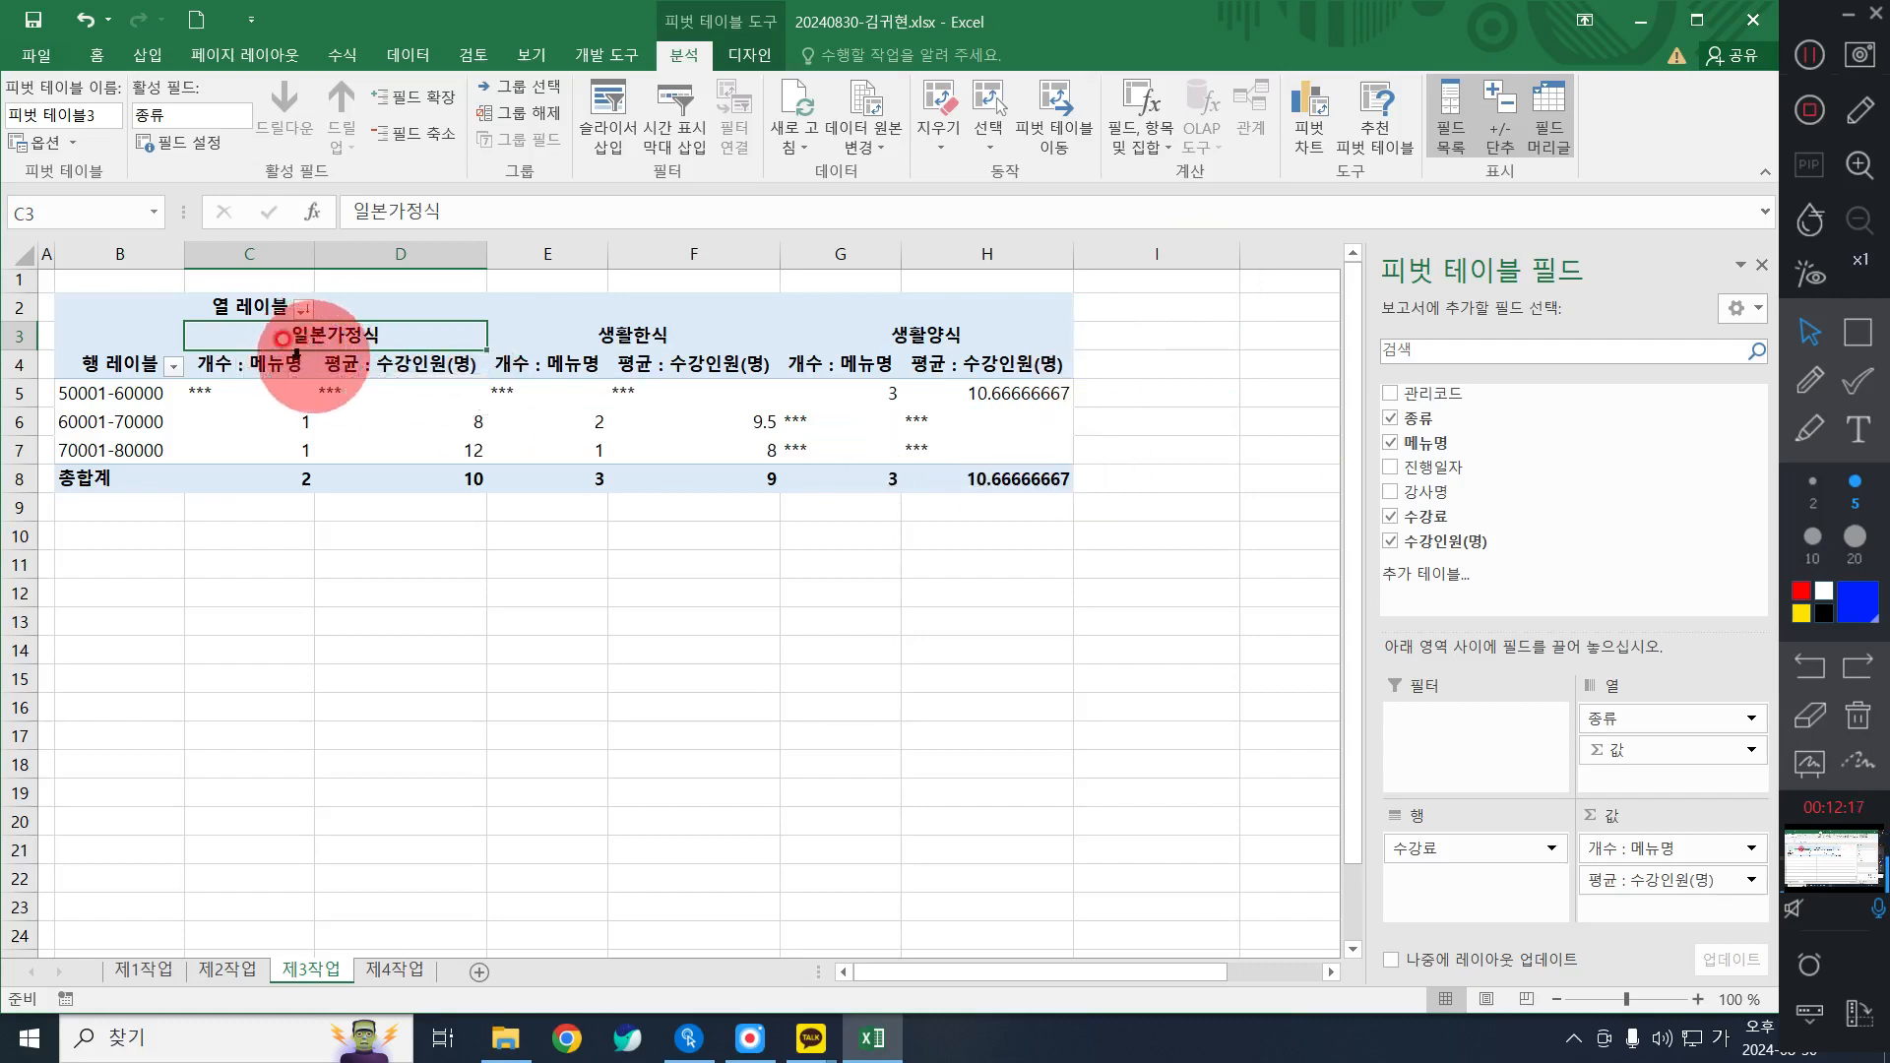
mouse_move(262, 391)
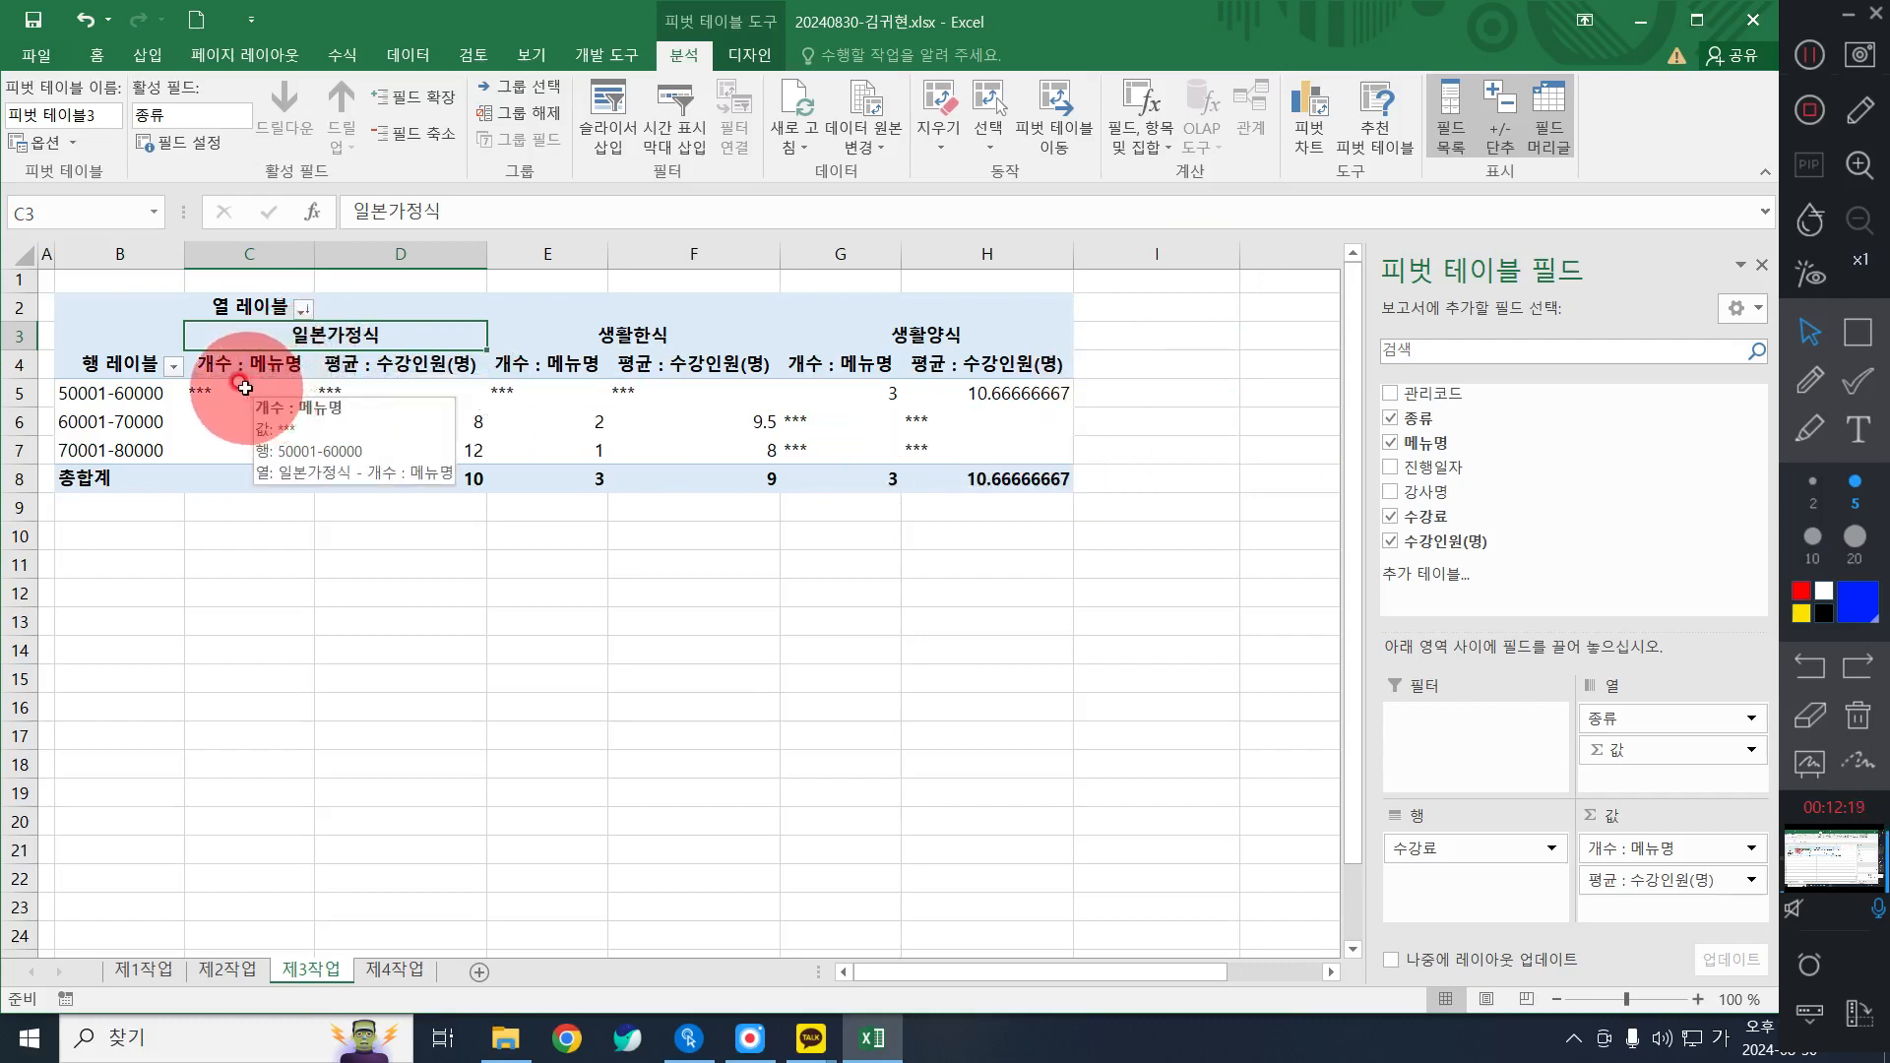
Rename the pivot table's 열 레이블 header in C2 as 종류.
left_click(264, 306)
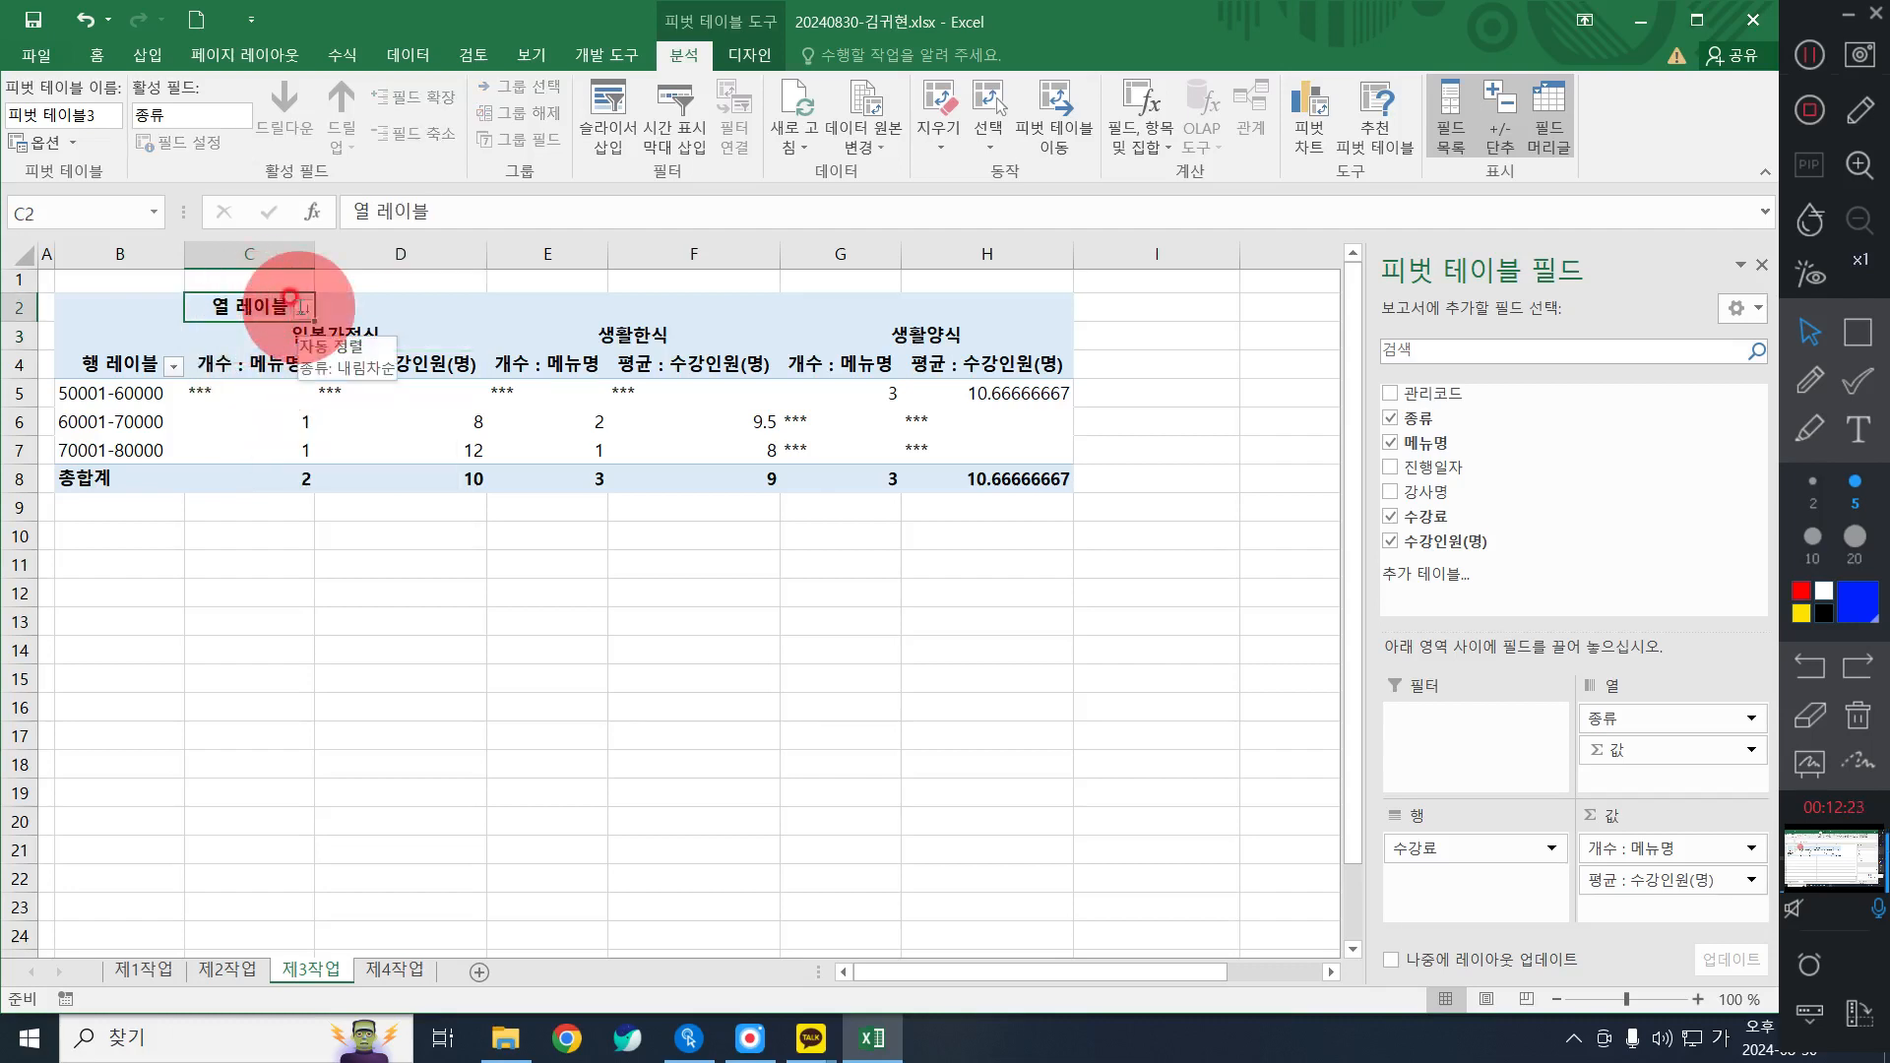
type("ㅈ")
key("BackSpace")
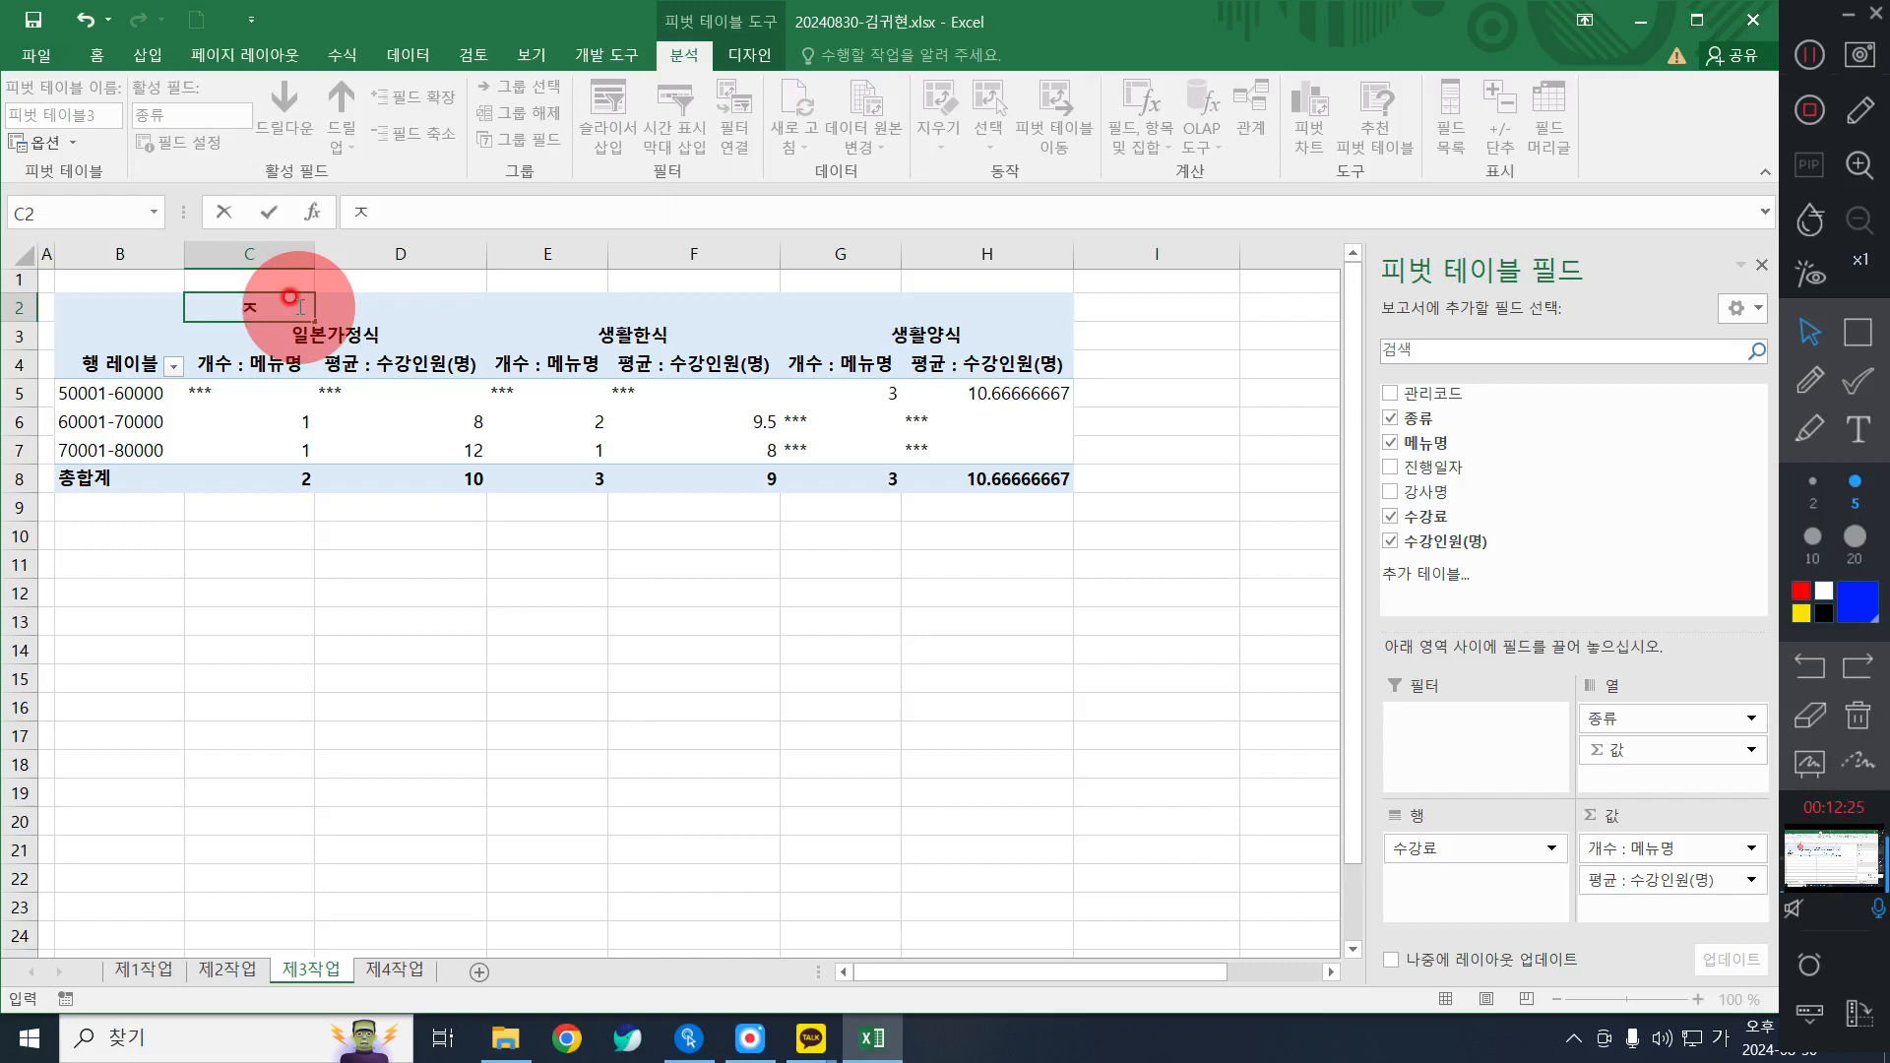
key("BackSpace")
type("ㅈㅅ저")
key("BackSpace")
key("BackSpace")
type("조")
type("종류")
key("Return")
Rename the pivot table's 행 레이블 header in B4 as 수강료.
key("Down")
key("Left")
key("Left")
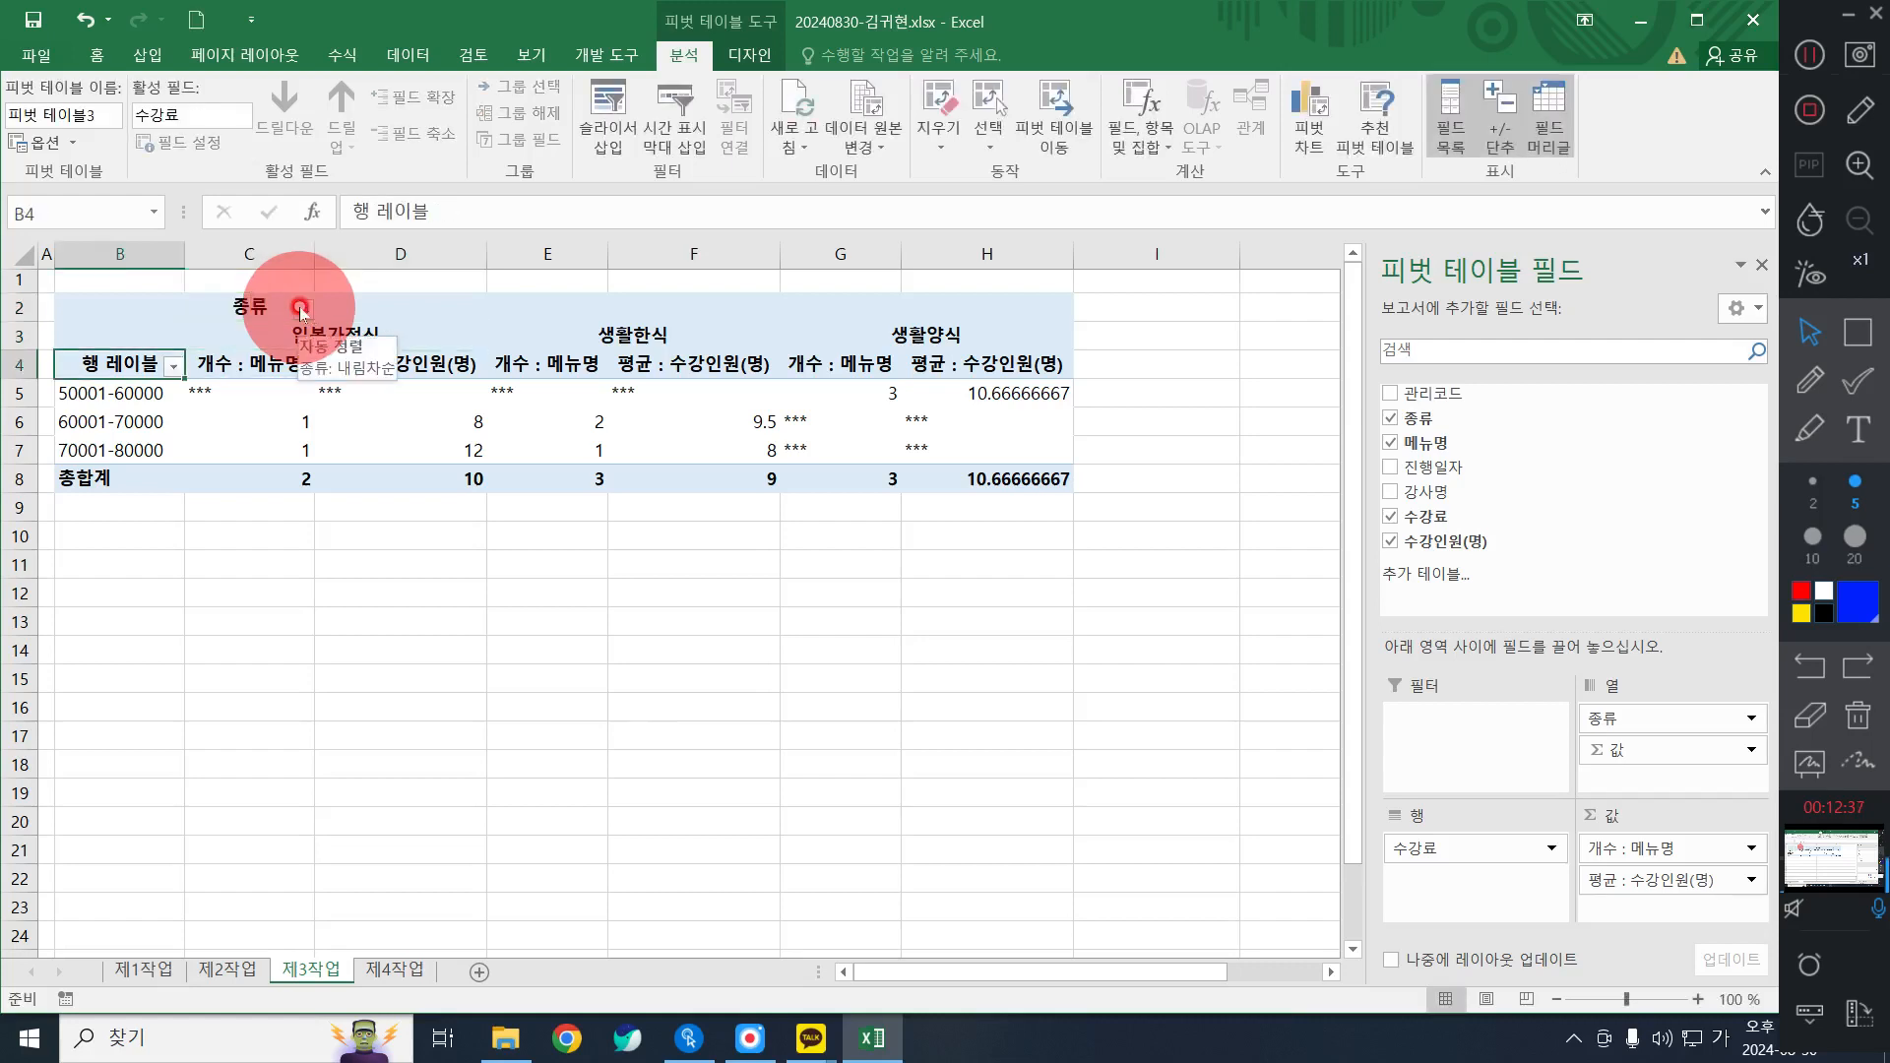
key("Right")
type("수강료")
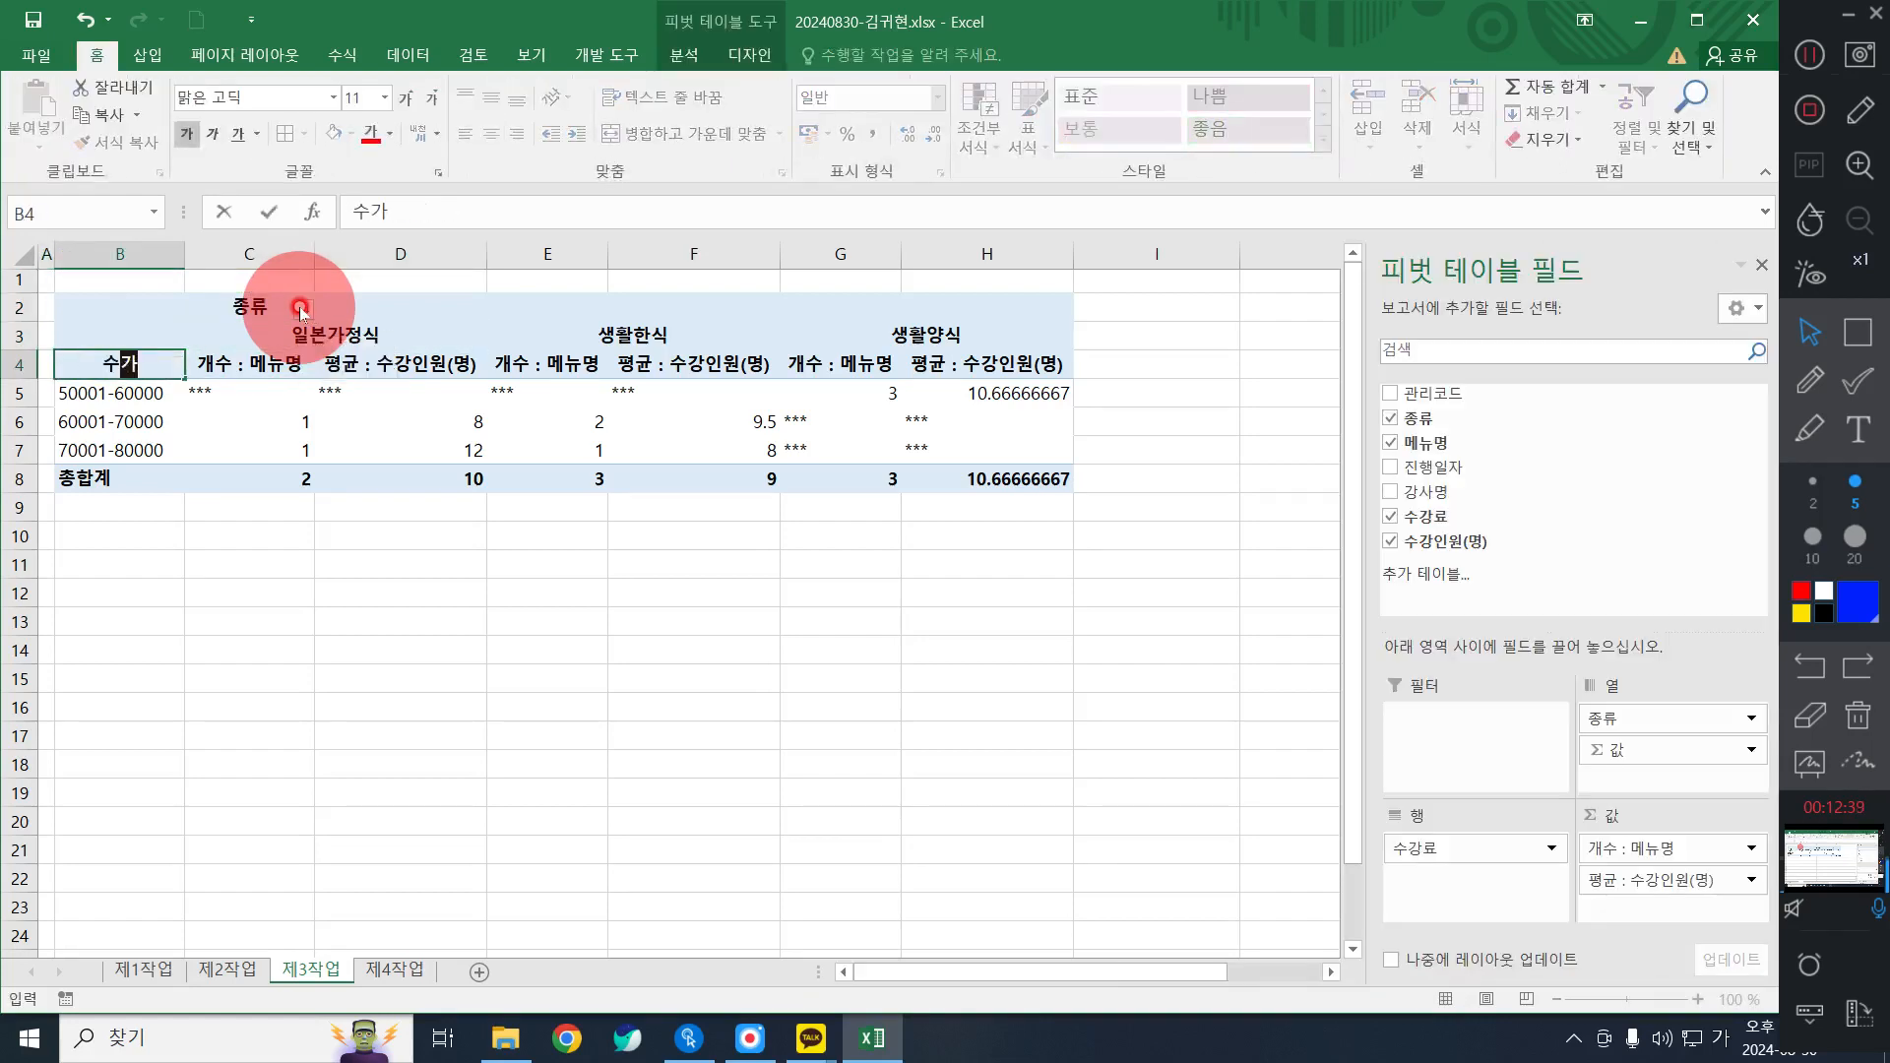
key("Return")
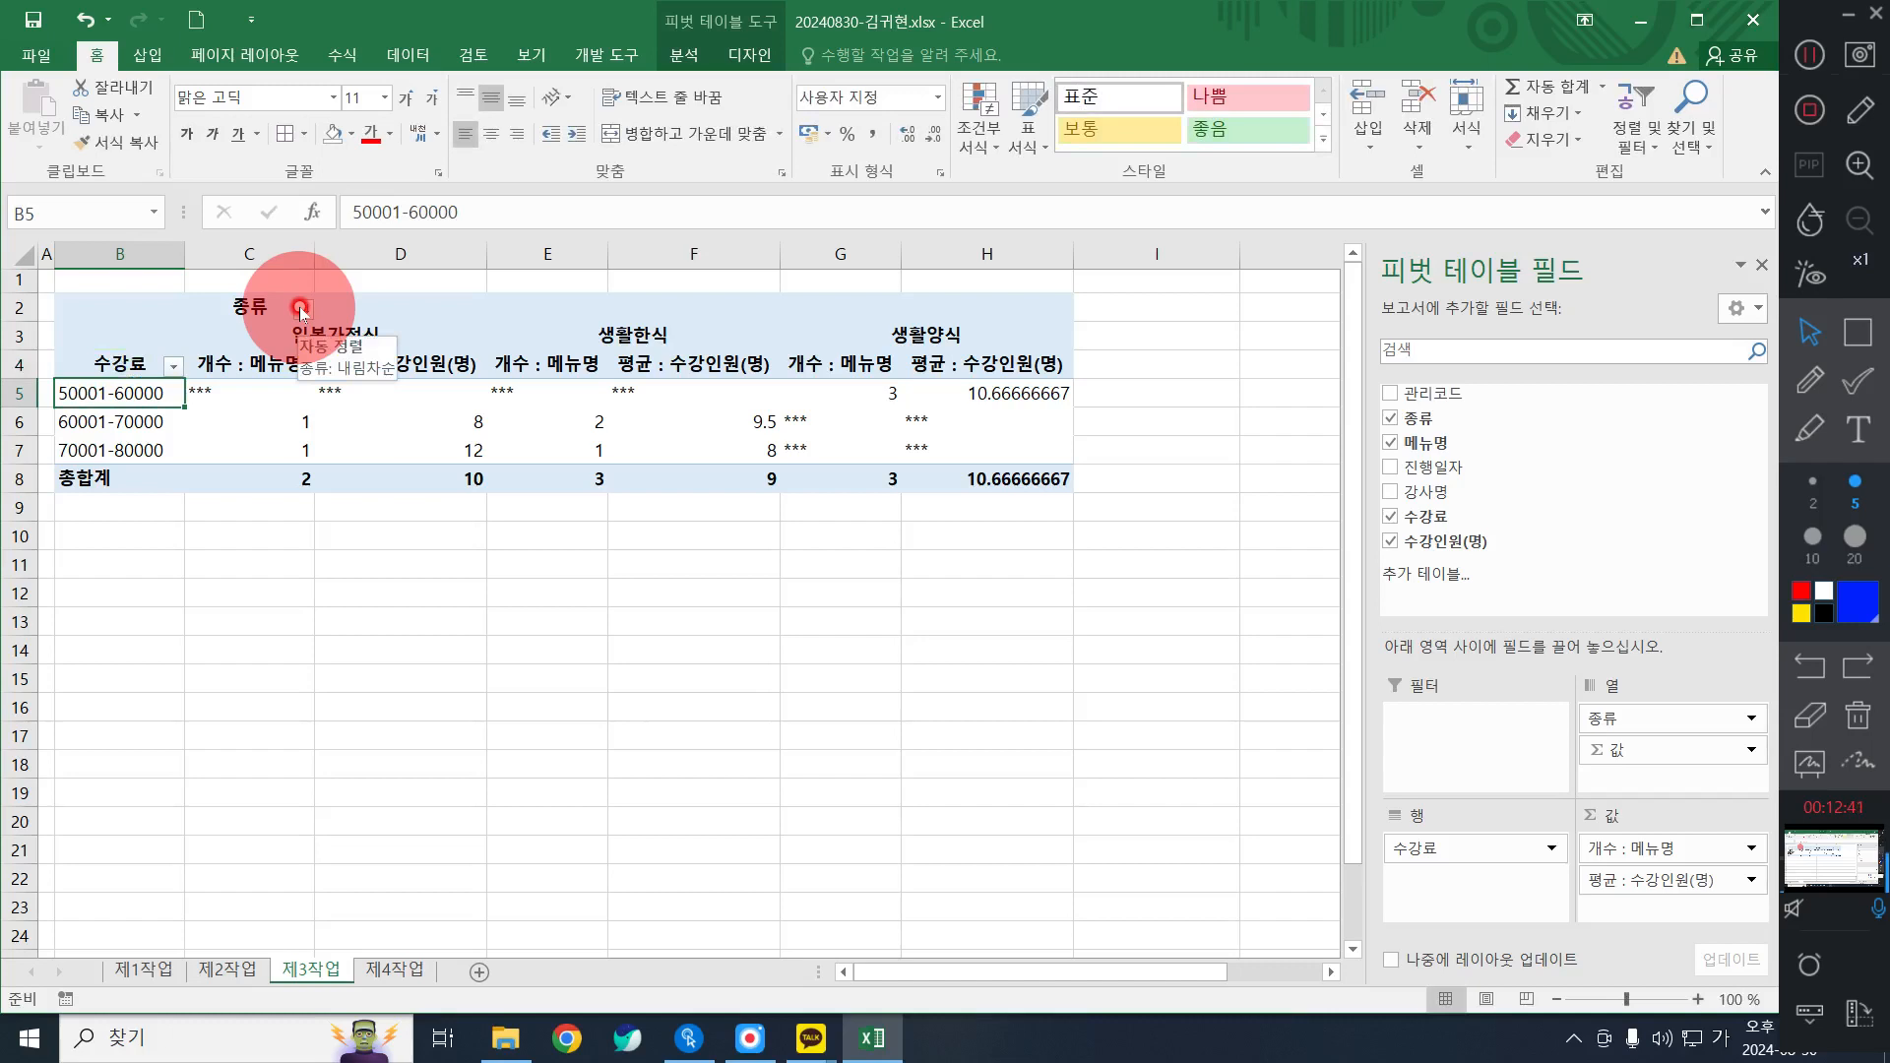
Center the pivot table values in C5:H8 and apply the comma style to them.
left_click(272, 381)
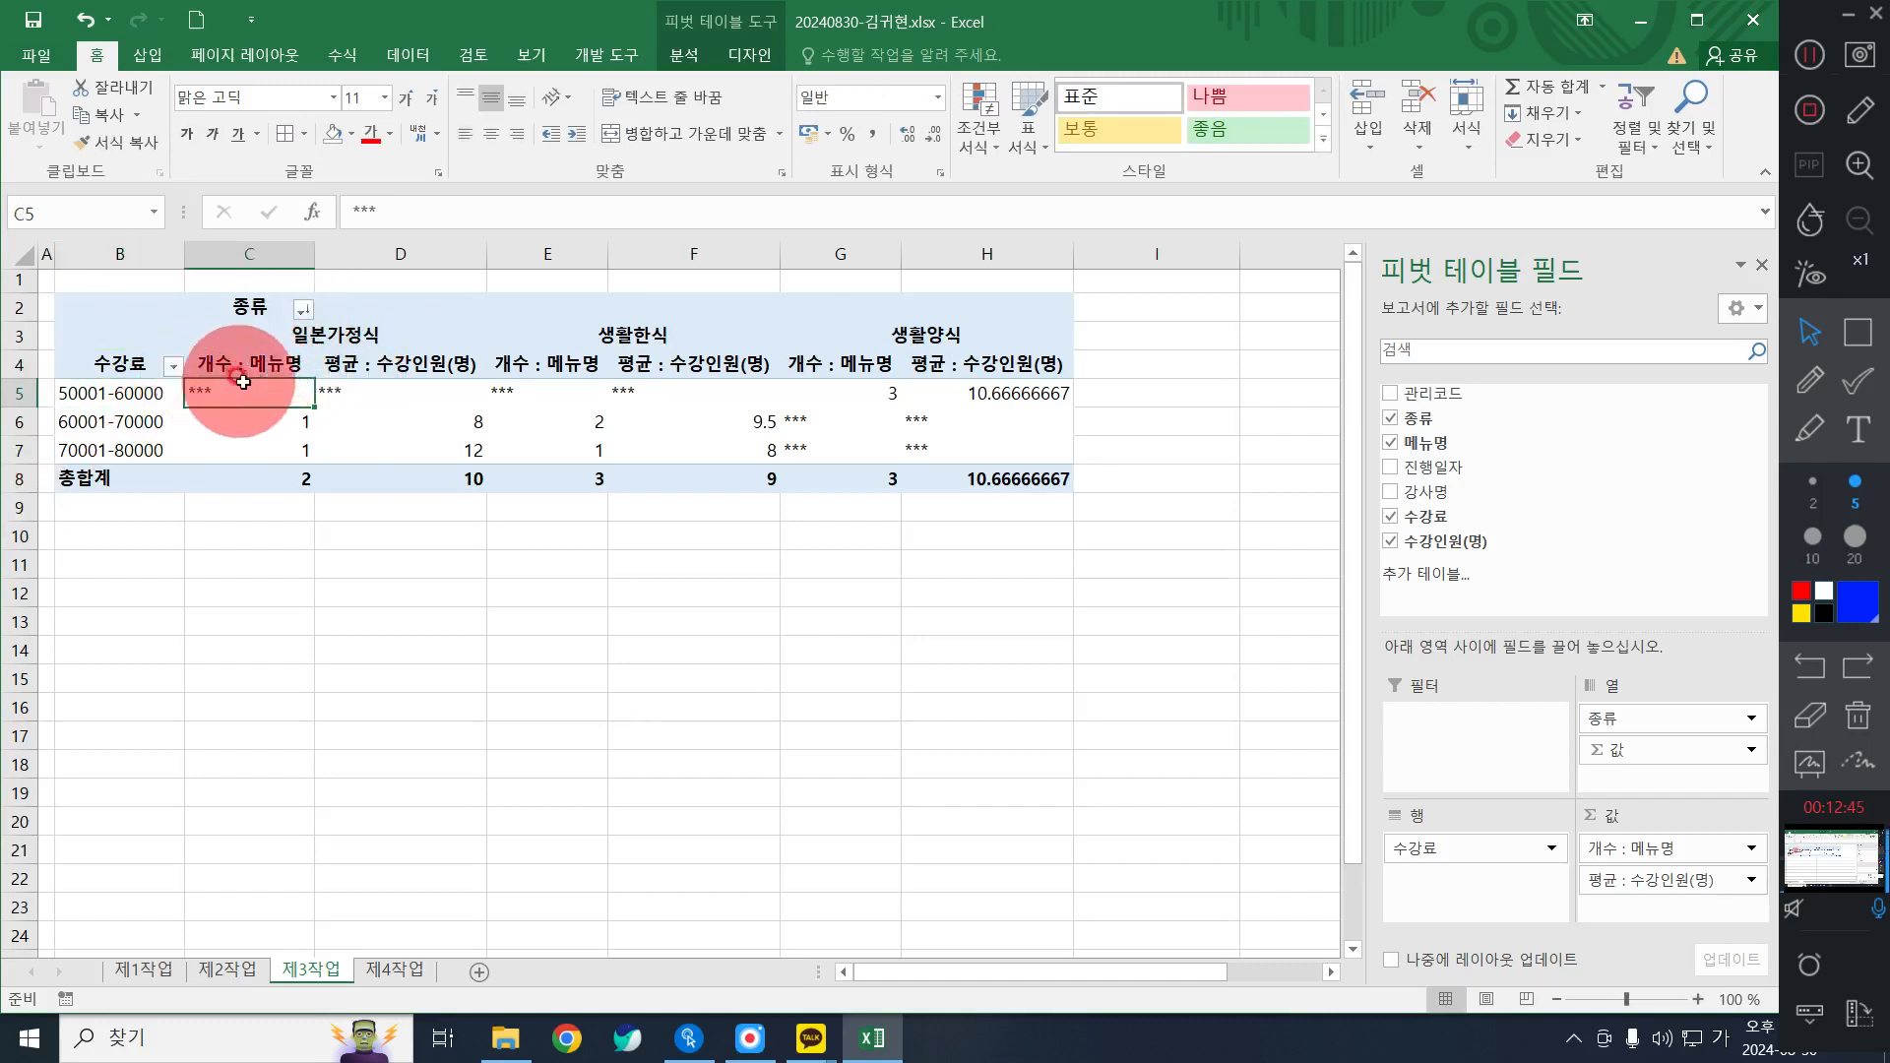
left_click_drag(243, 381, 987, 482)
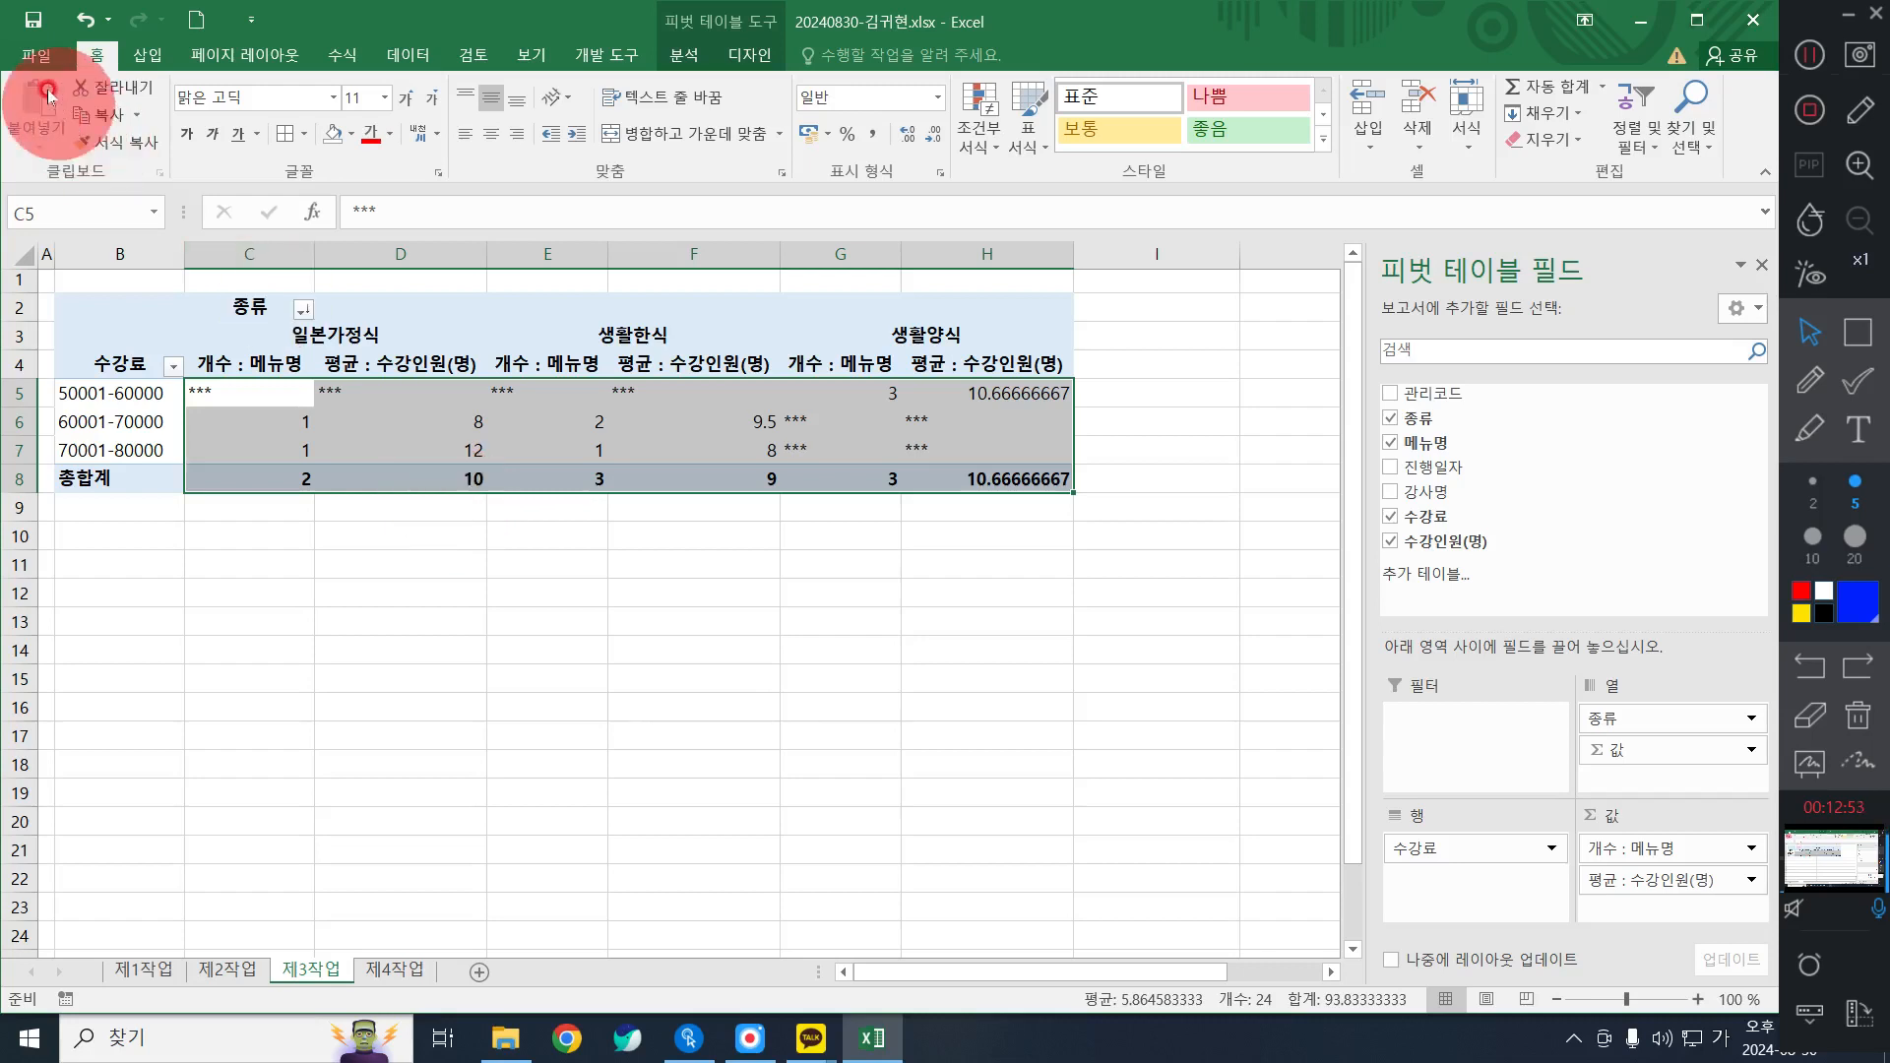
left_click(492, 140)
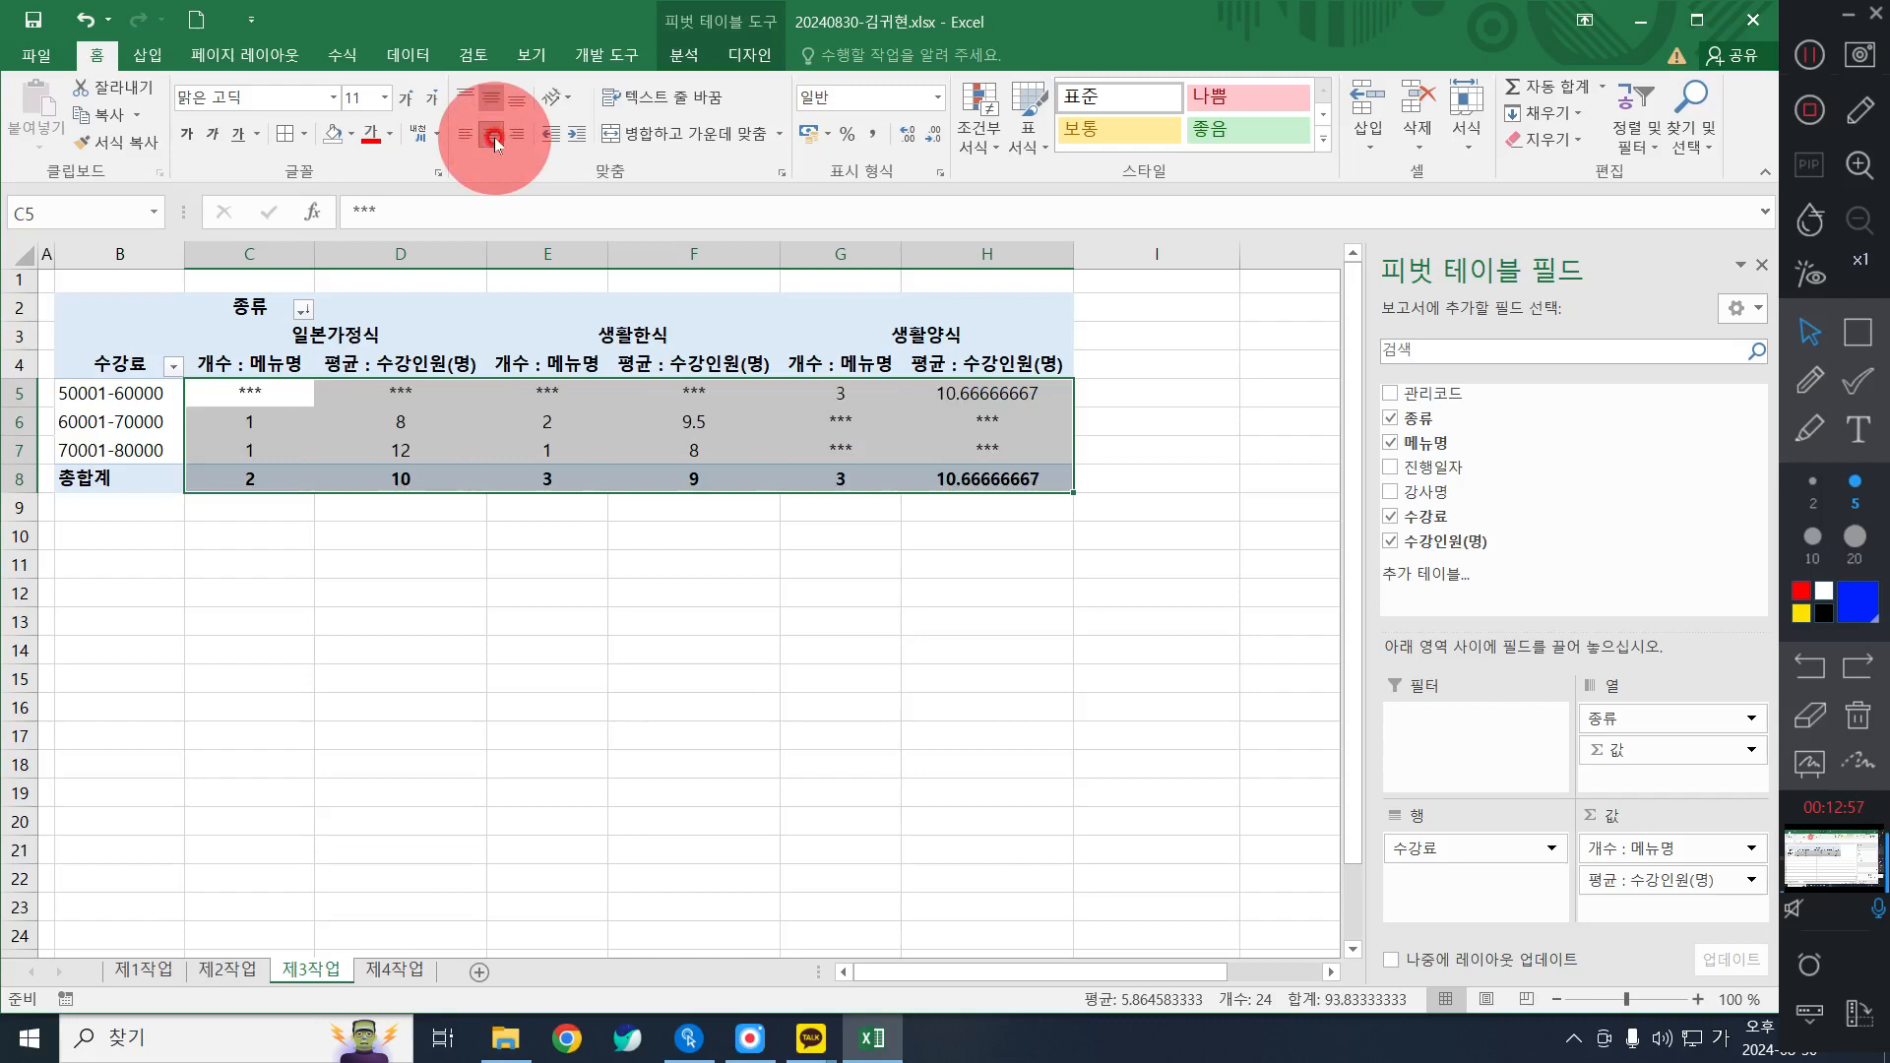
left_click(876, 136)
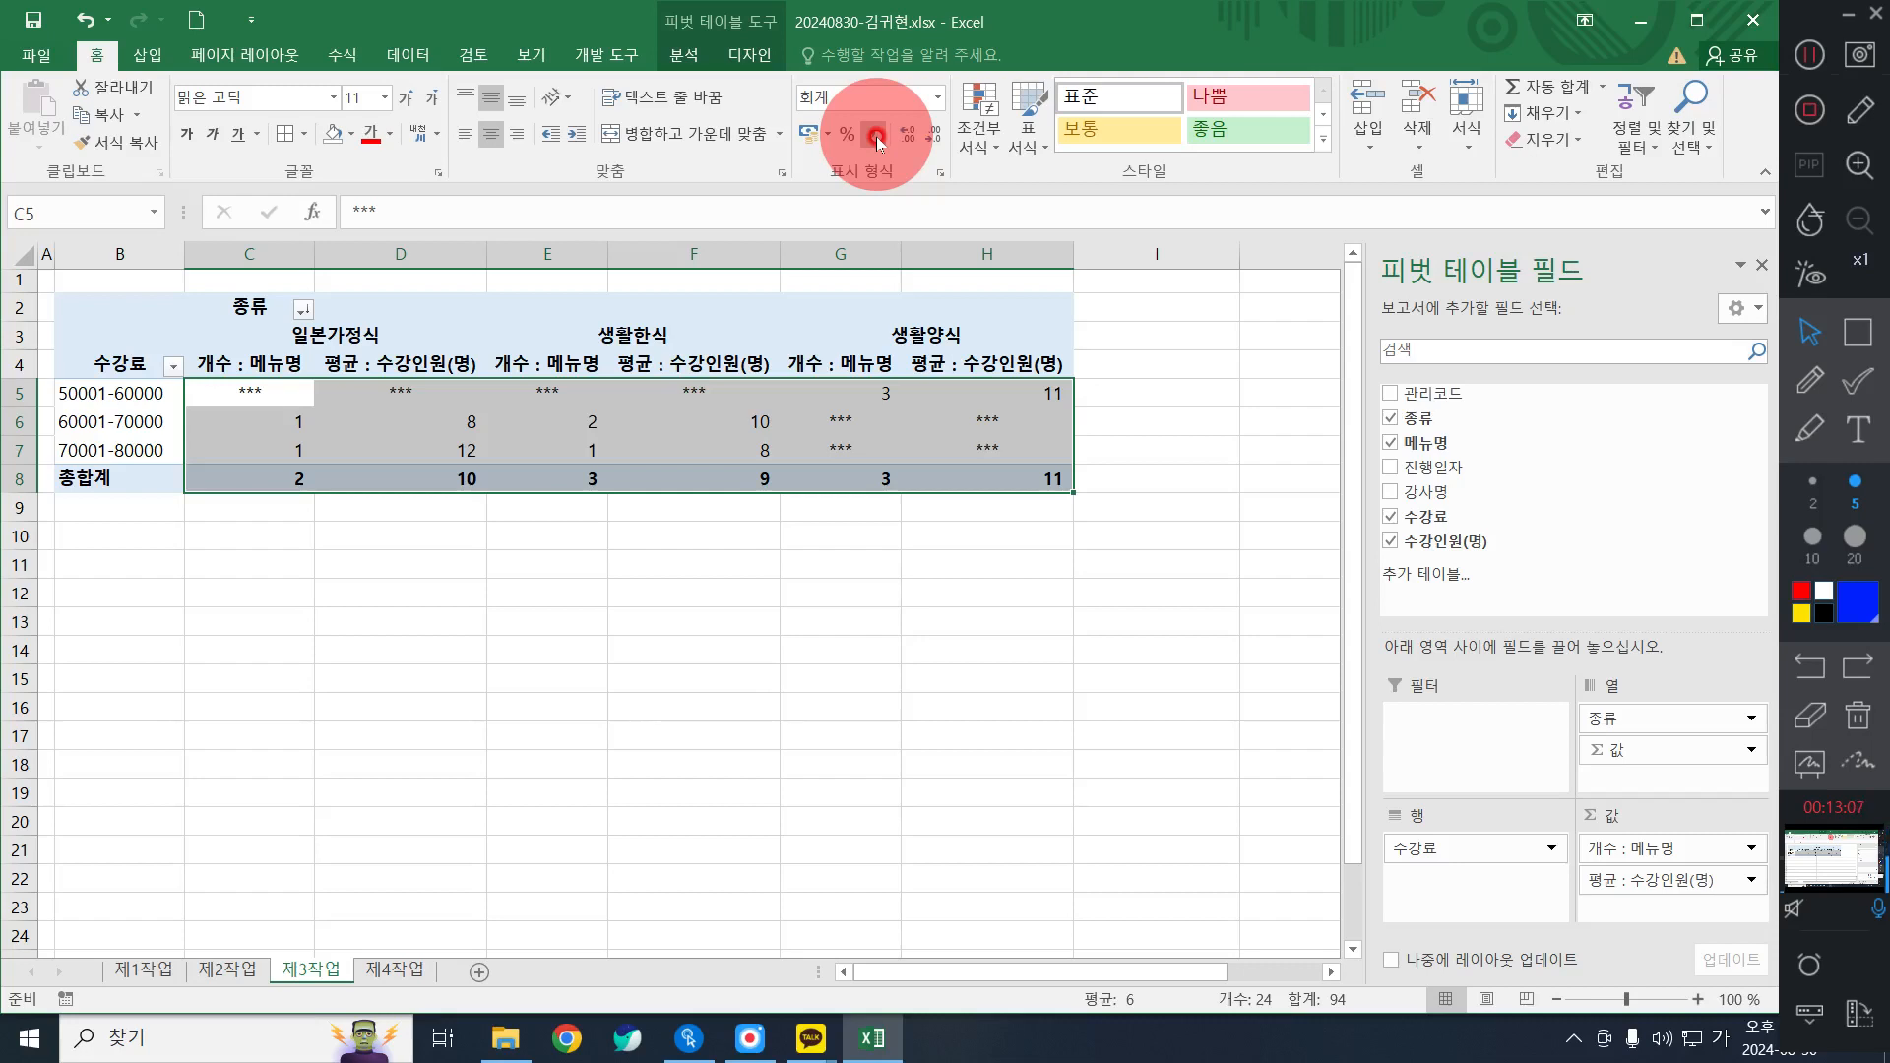
left_click(473, 320)
left_click(569, 527)
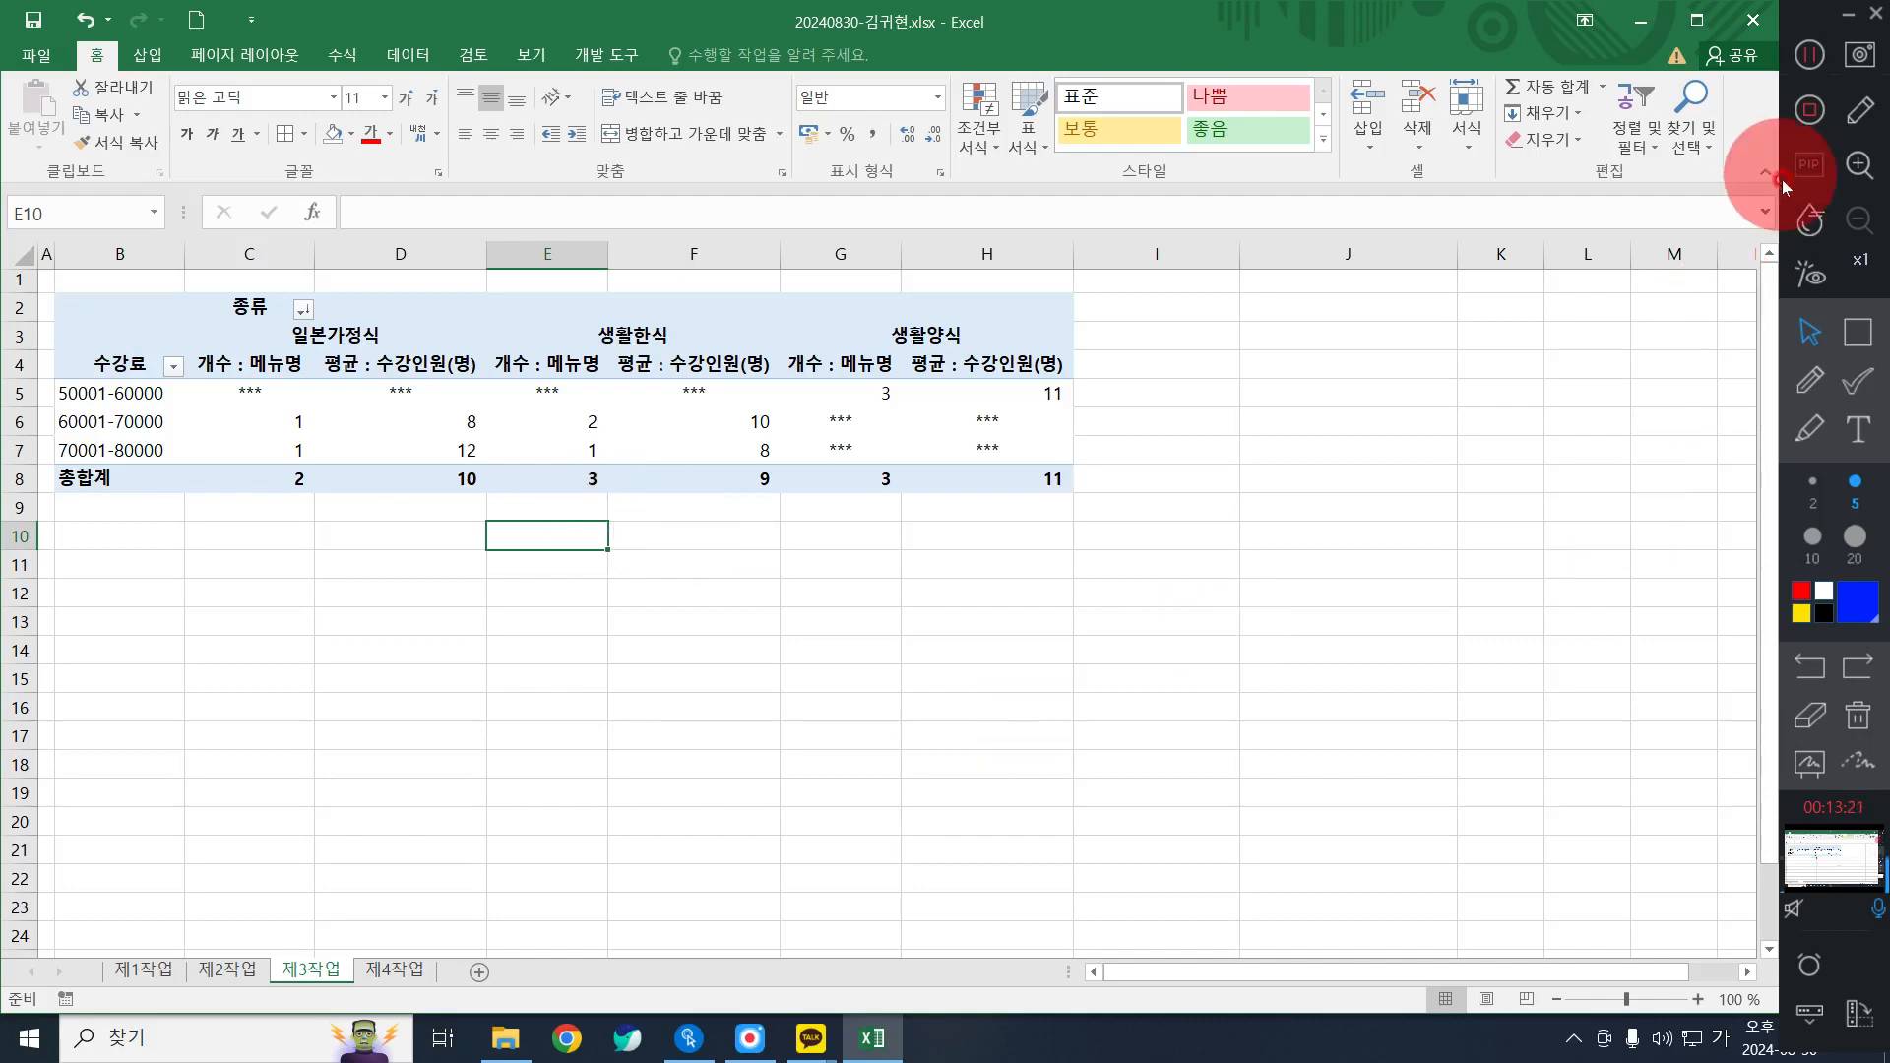
left_click(1808, 63)
left_click(1819, 65)
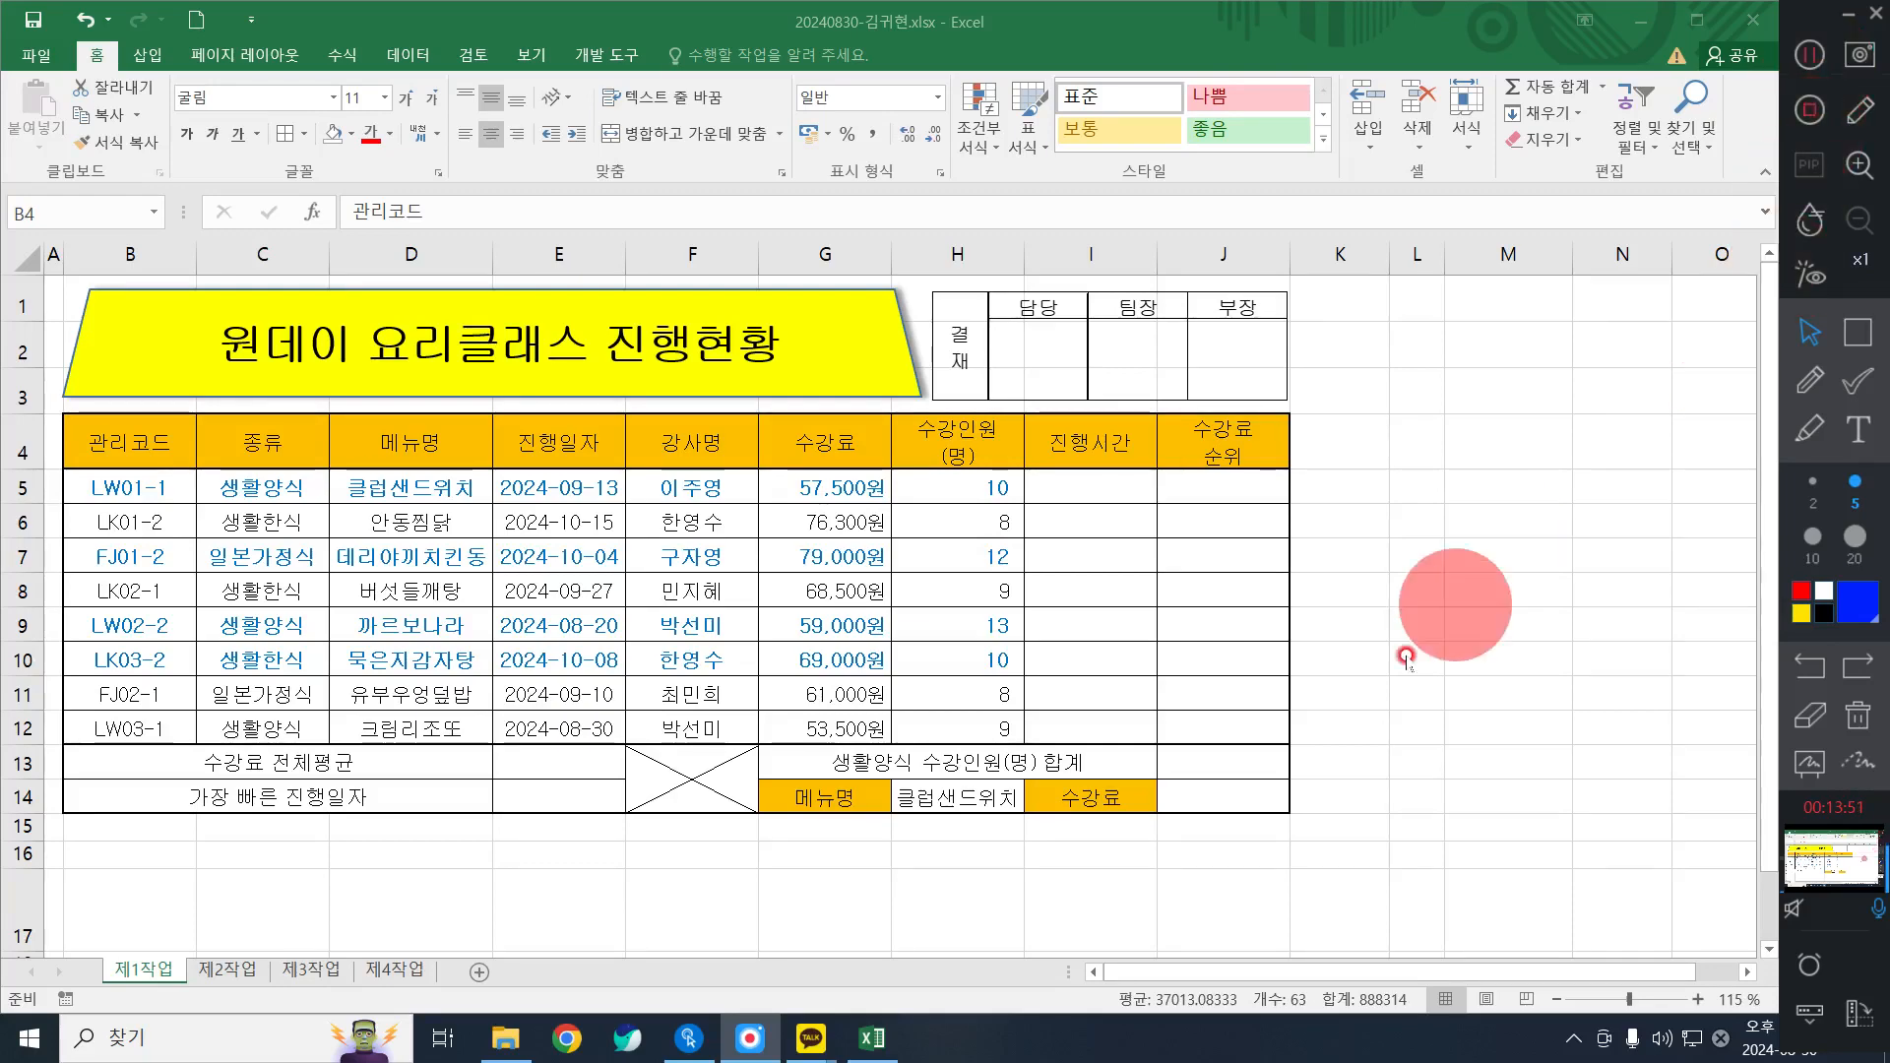
Start a VLOOKUP formula in J14 for the 수강료, with the menu name in H14 as the lookup value.
left_click(1196, 782)
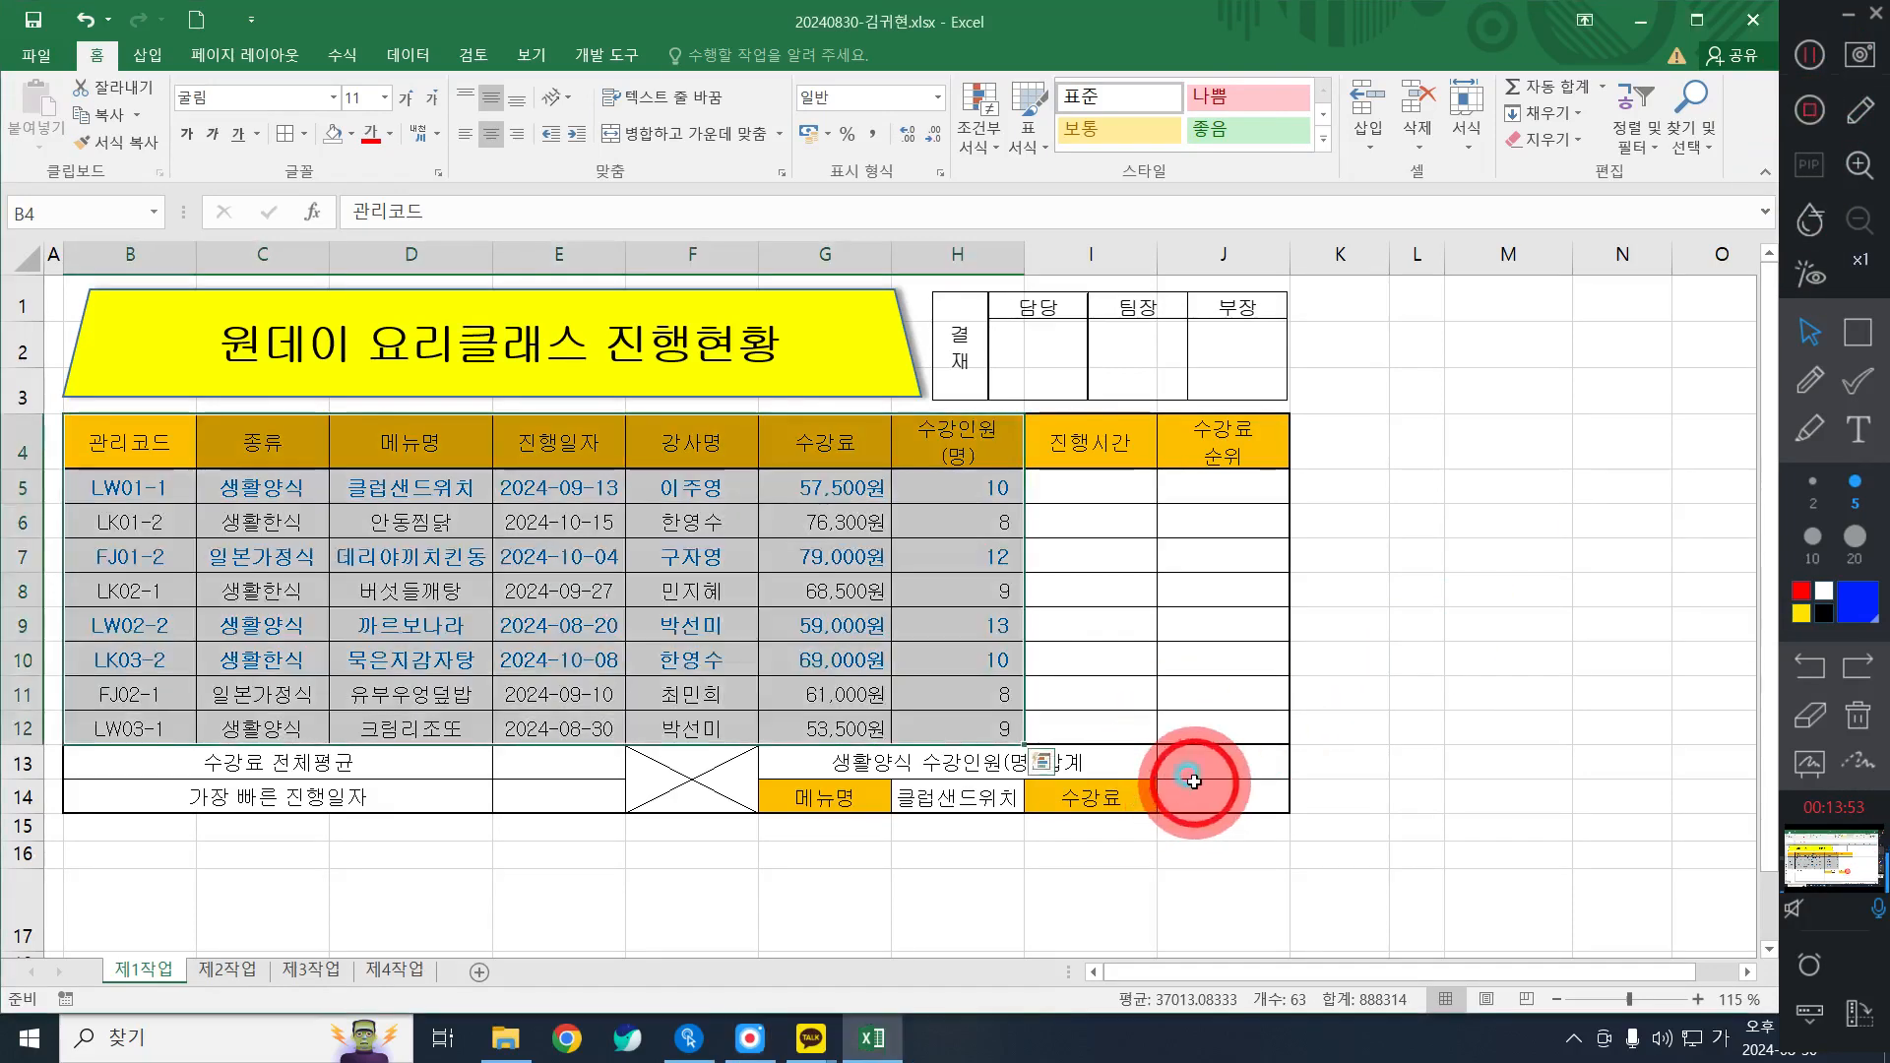
type("=")
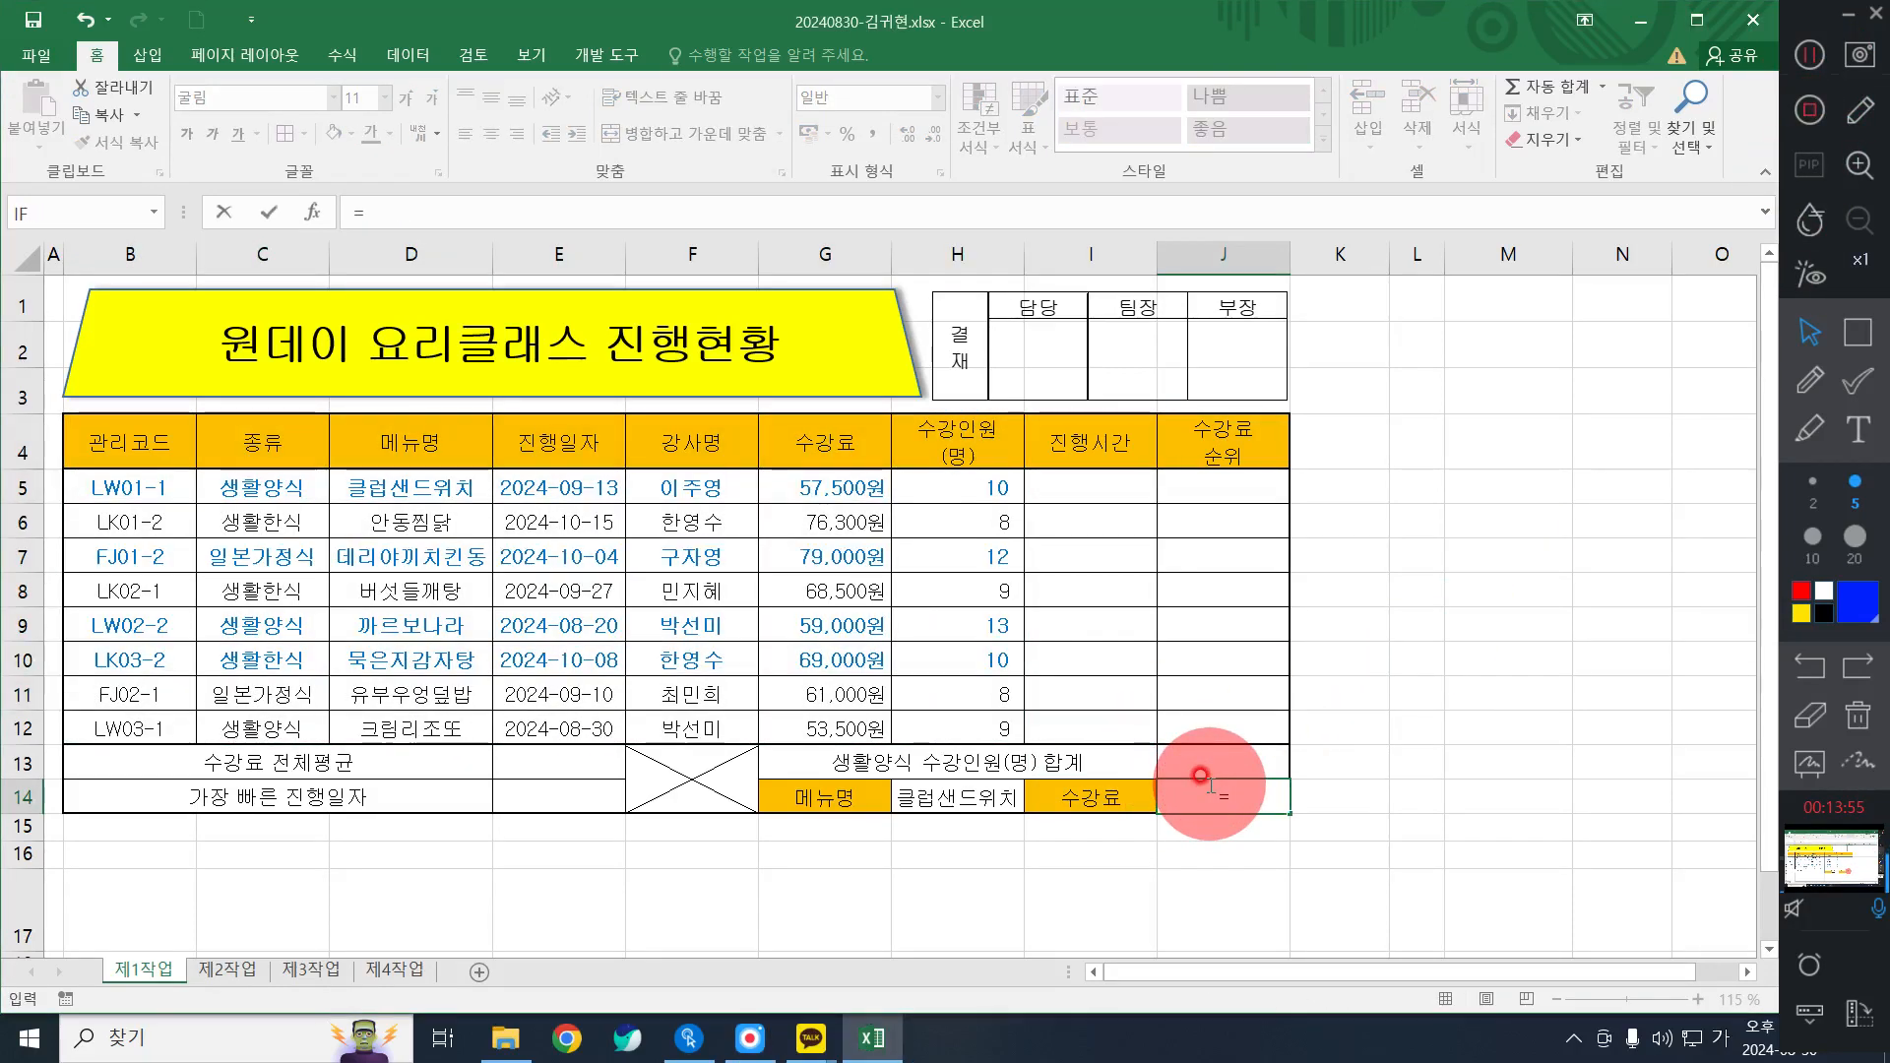
type("피vl")
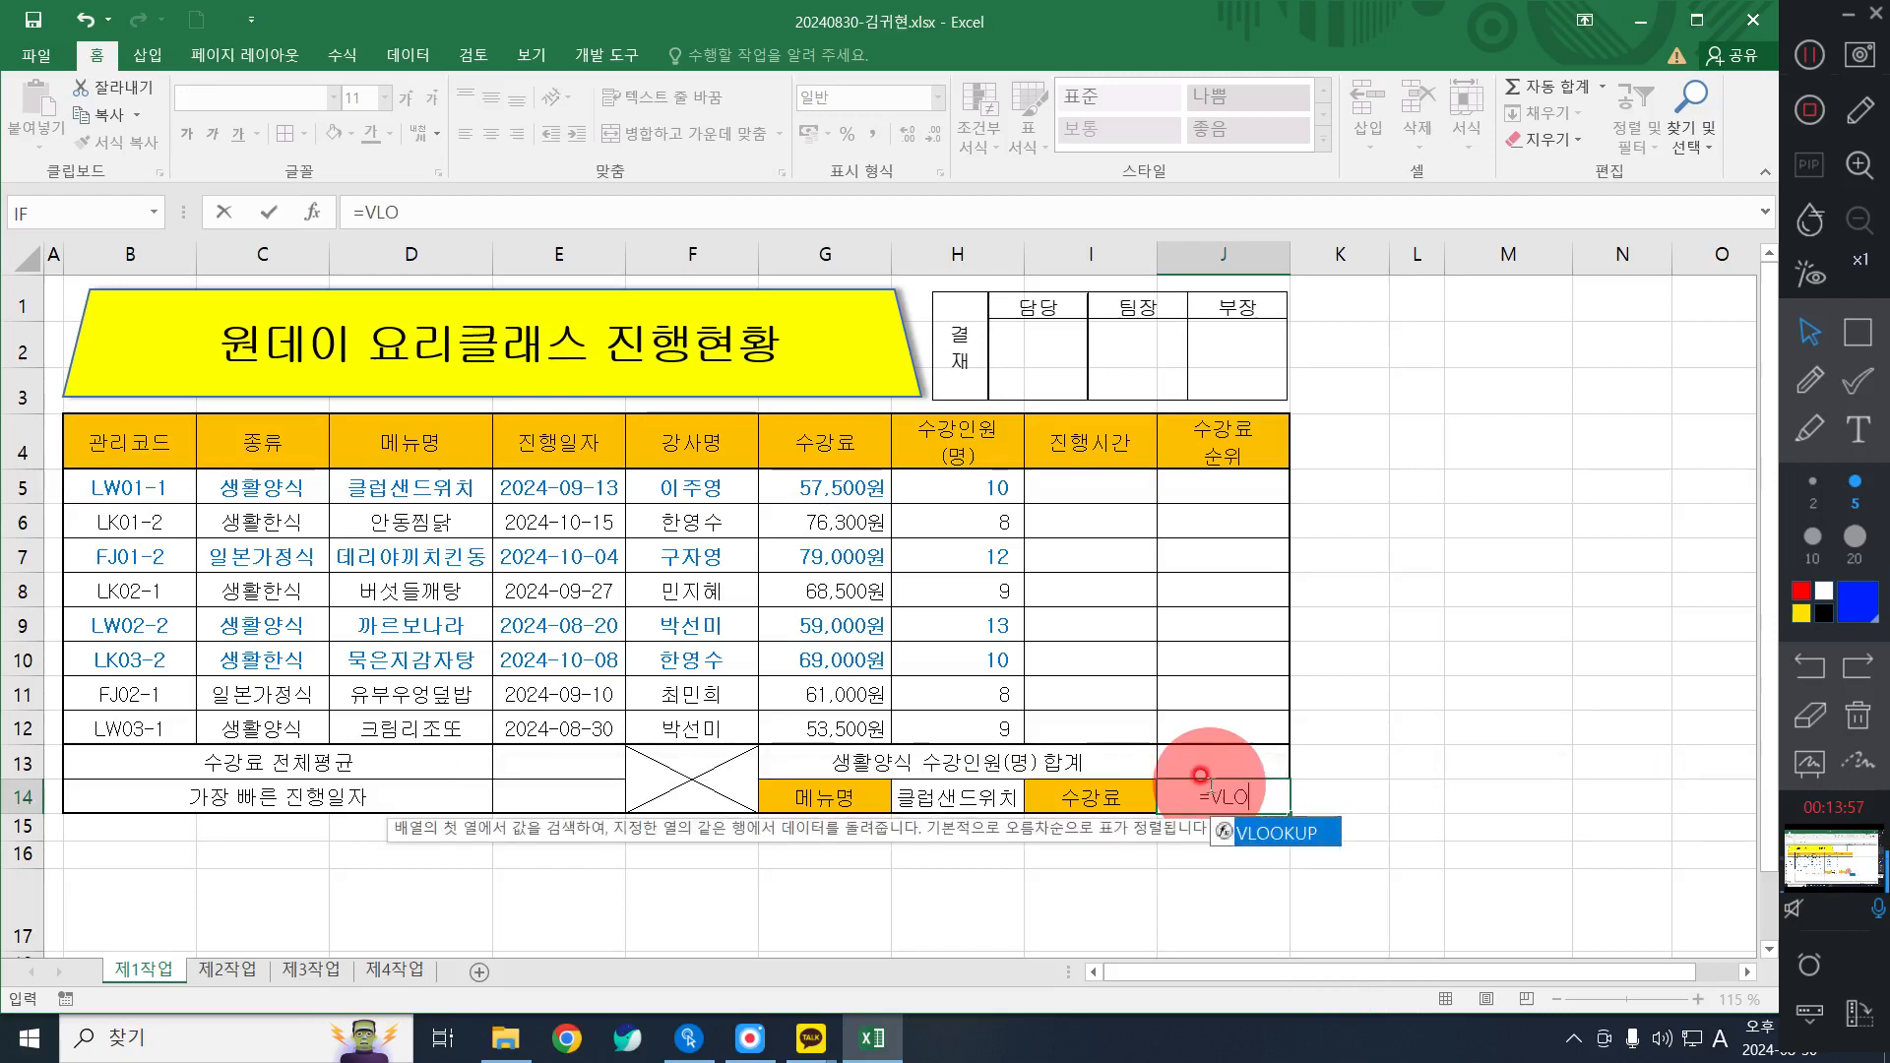
key("Tab")
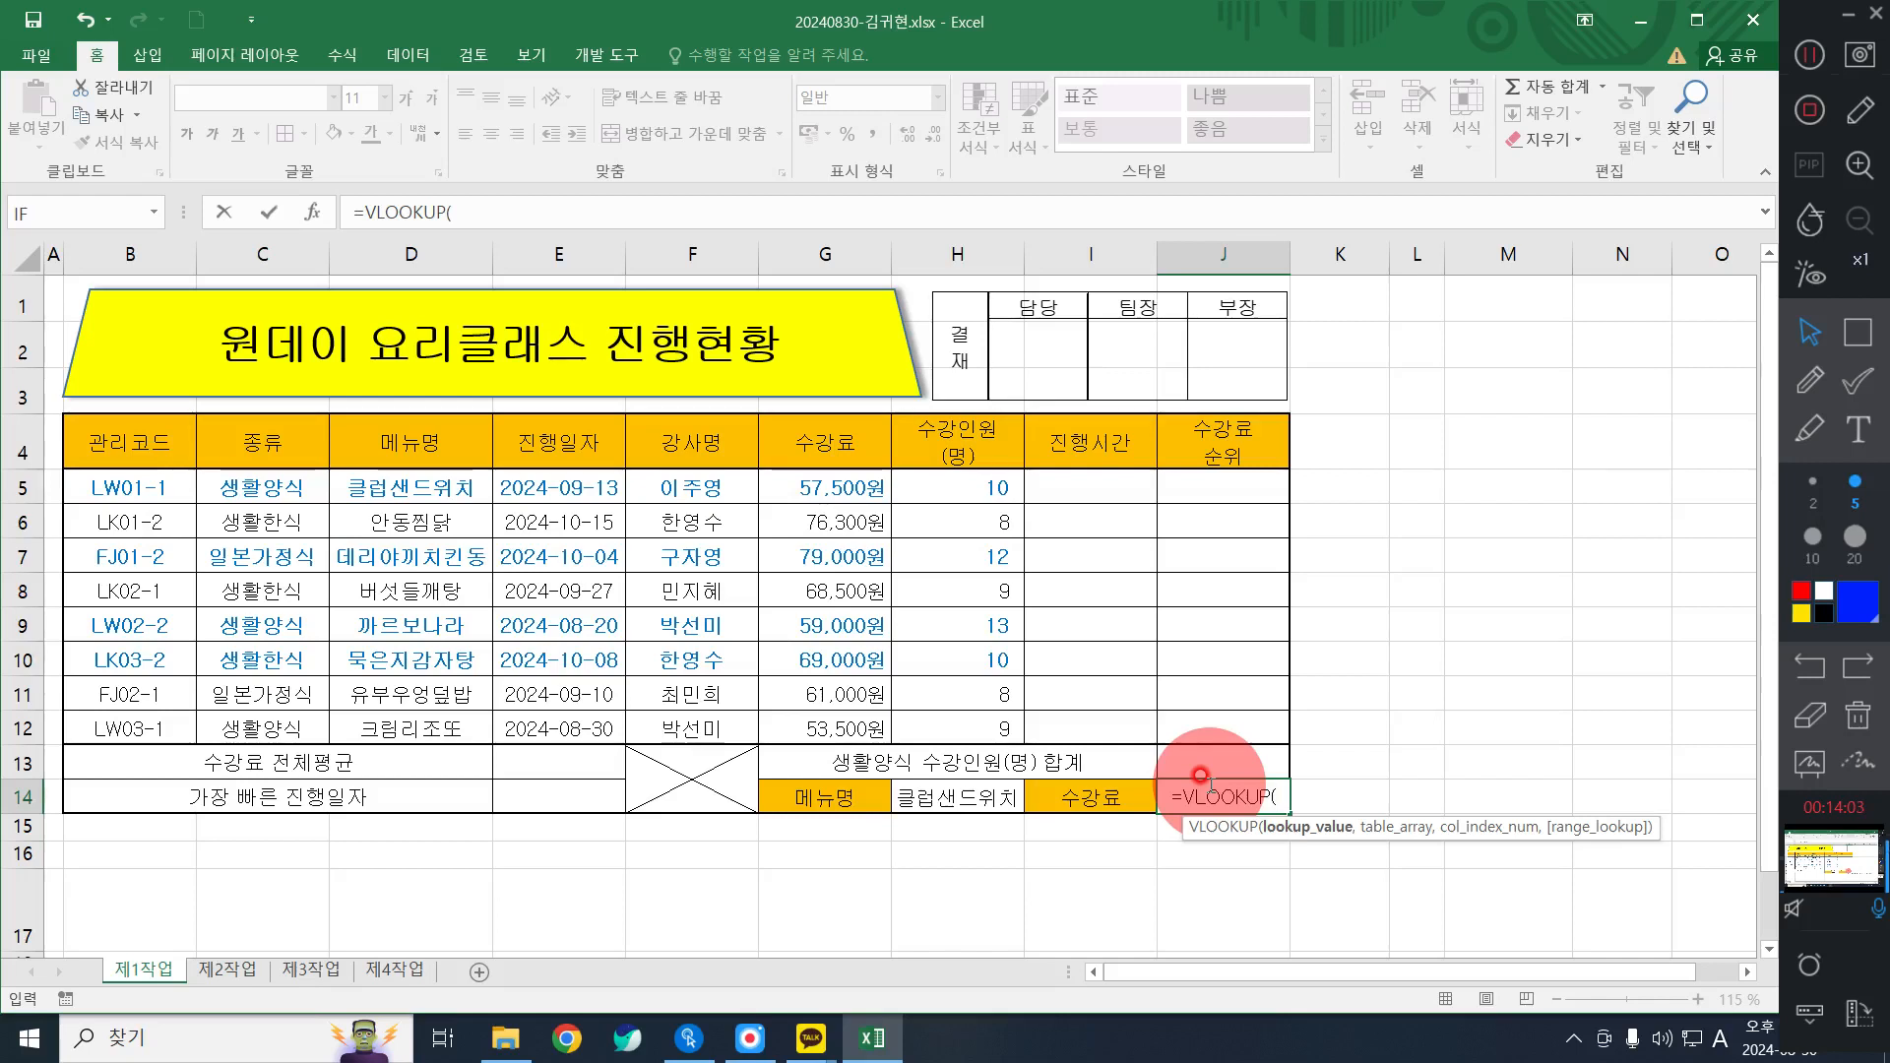
left_click(953, 791)
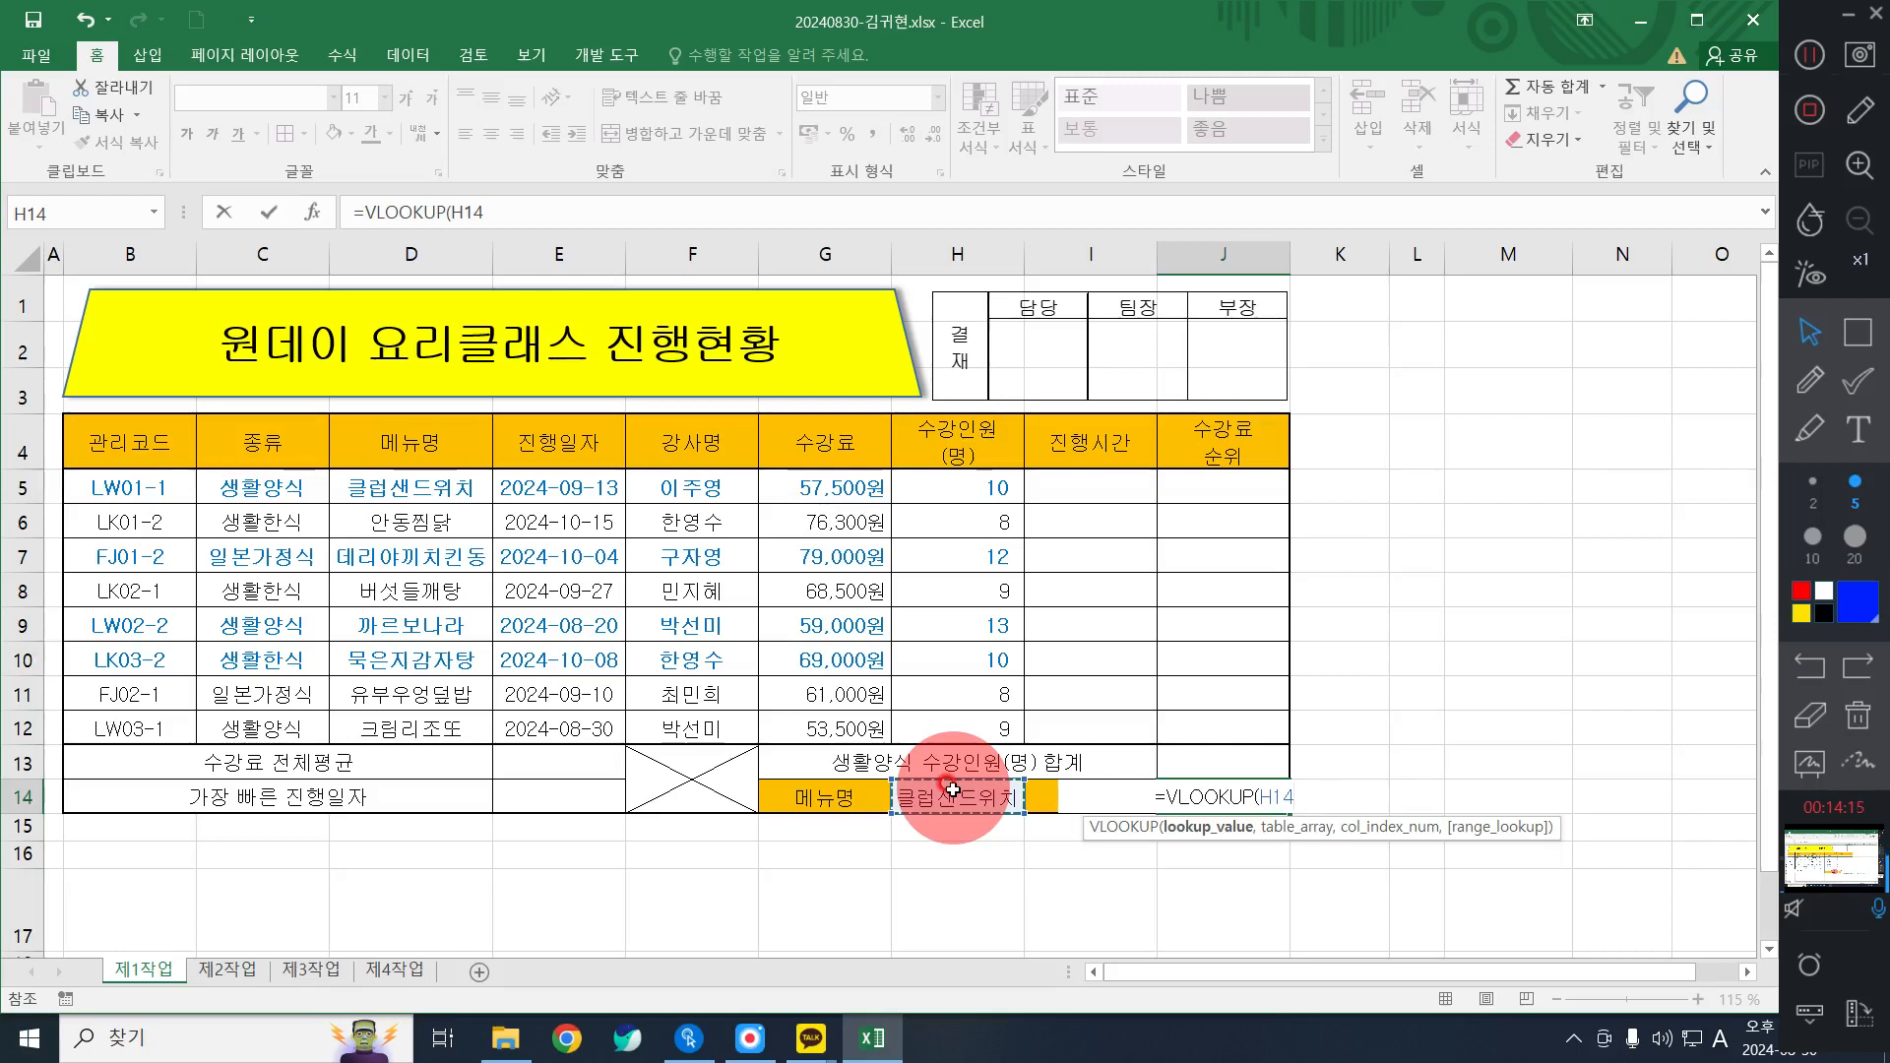
type("M")
key("BackSpace")
type(",")
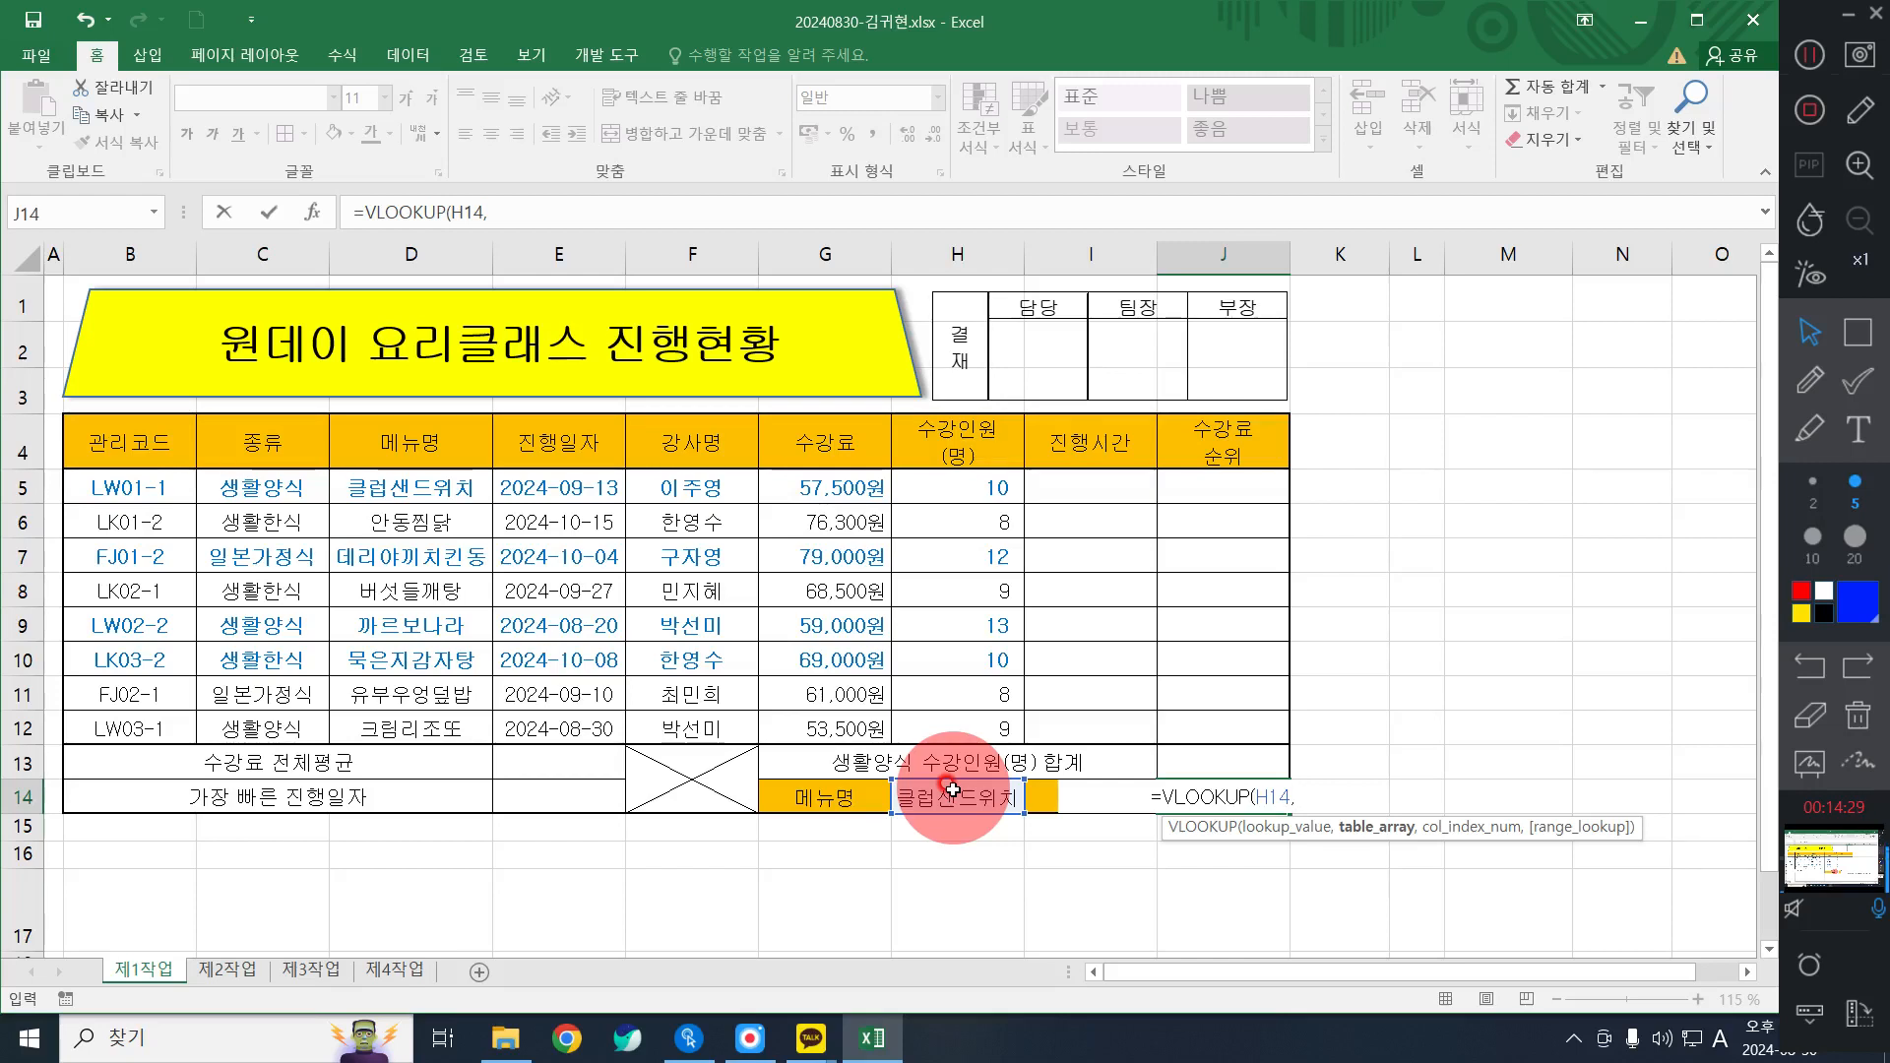
Complete the VLOOKUP in J14 with table range D5:H12, column index 4 and 0 for an exact match.
left_click_drag(421, 475, 920, 725)
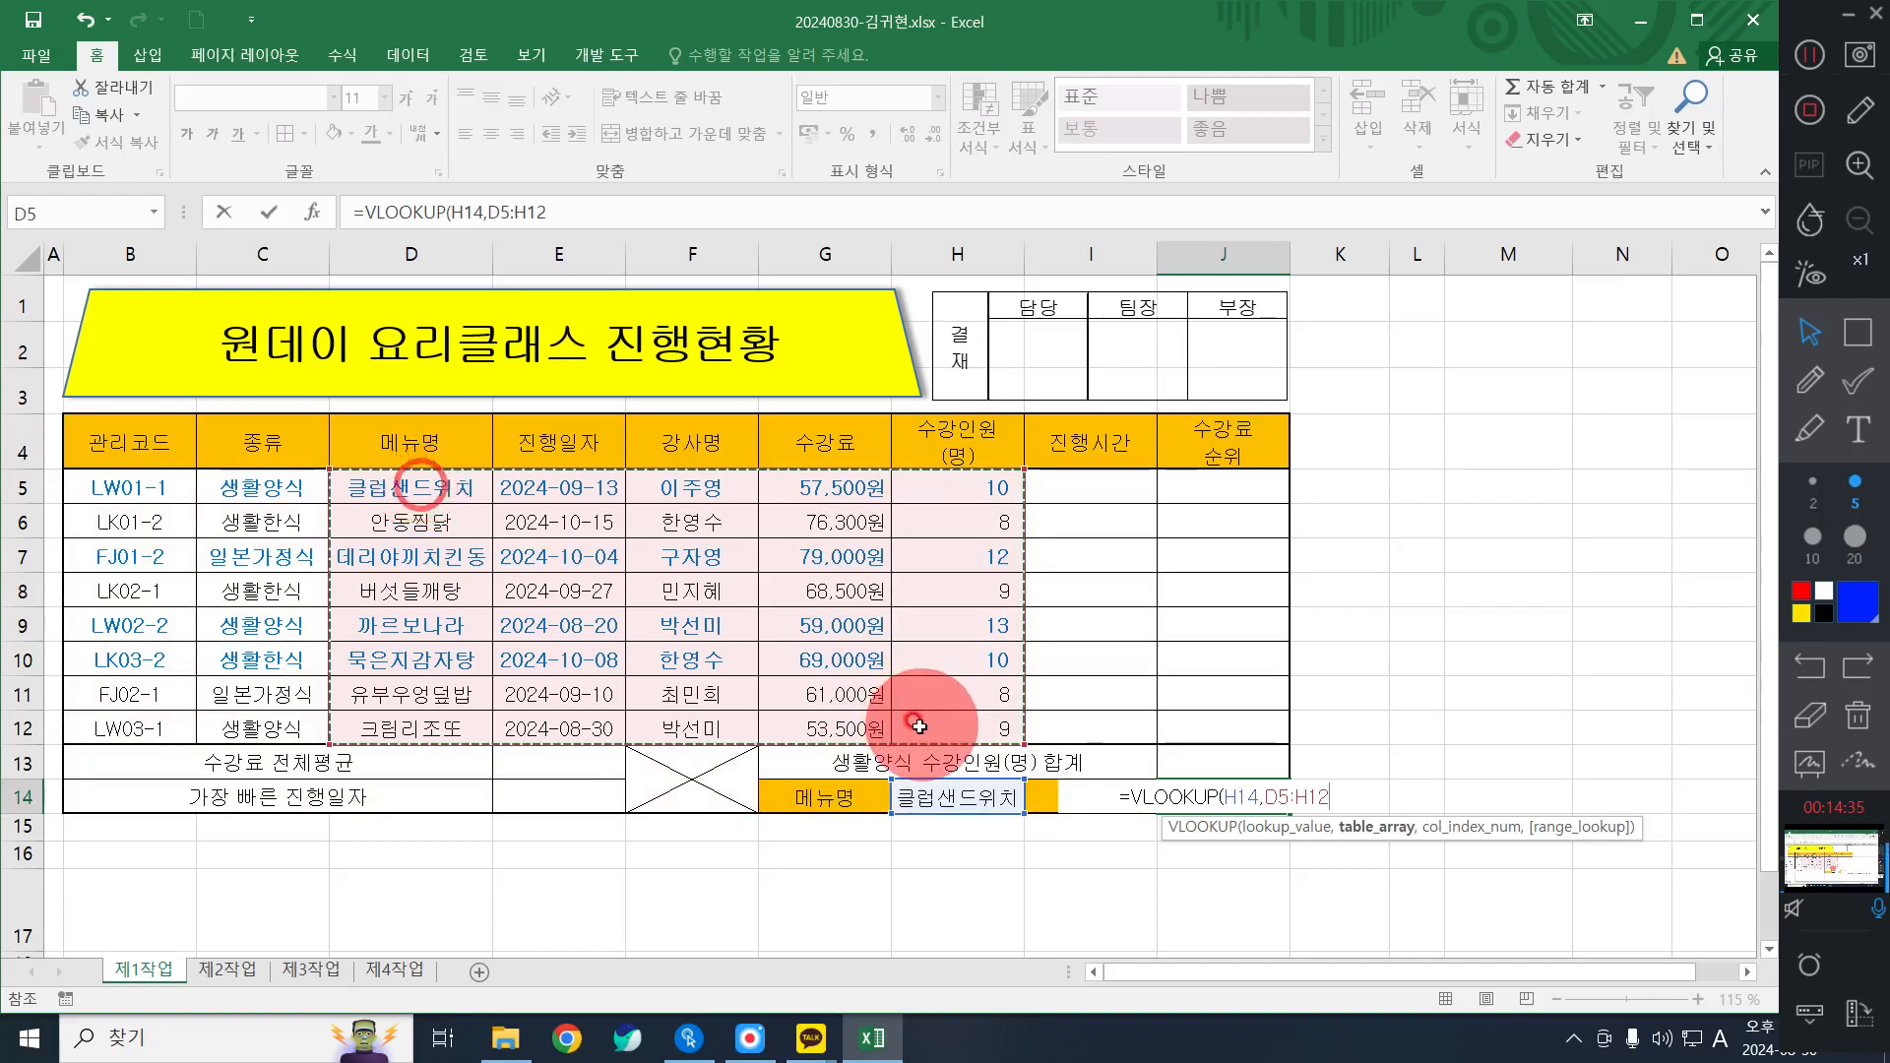
type(",")
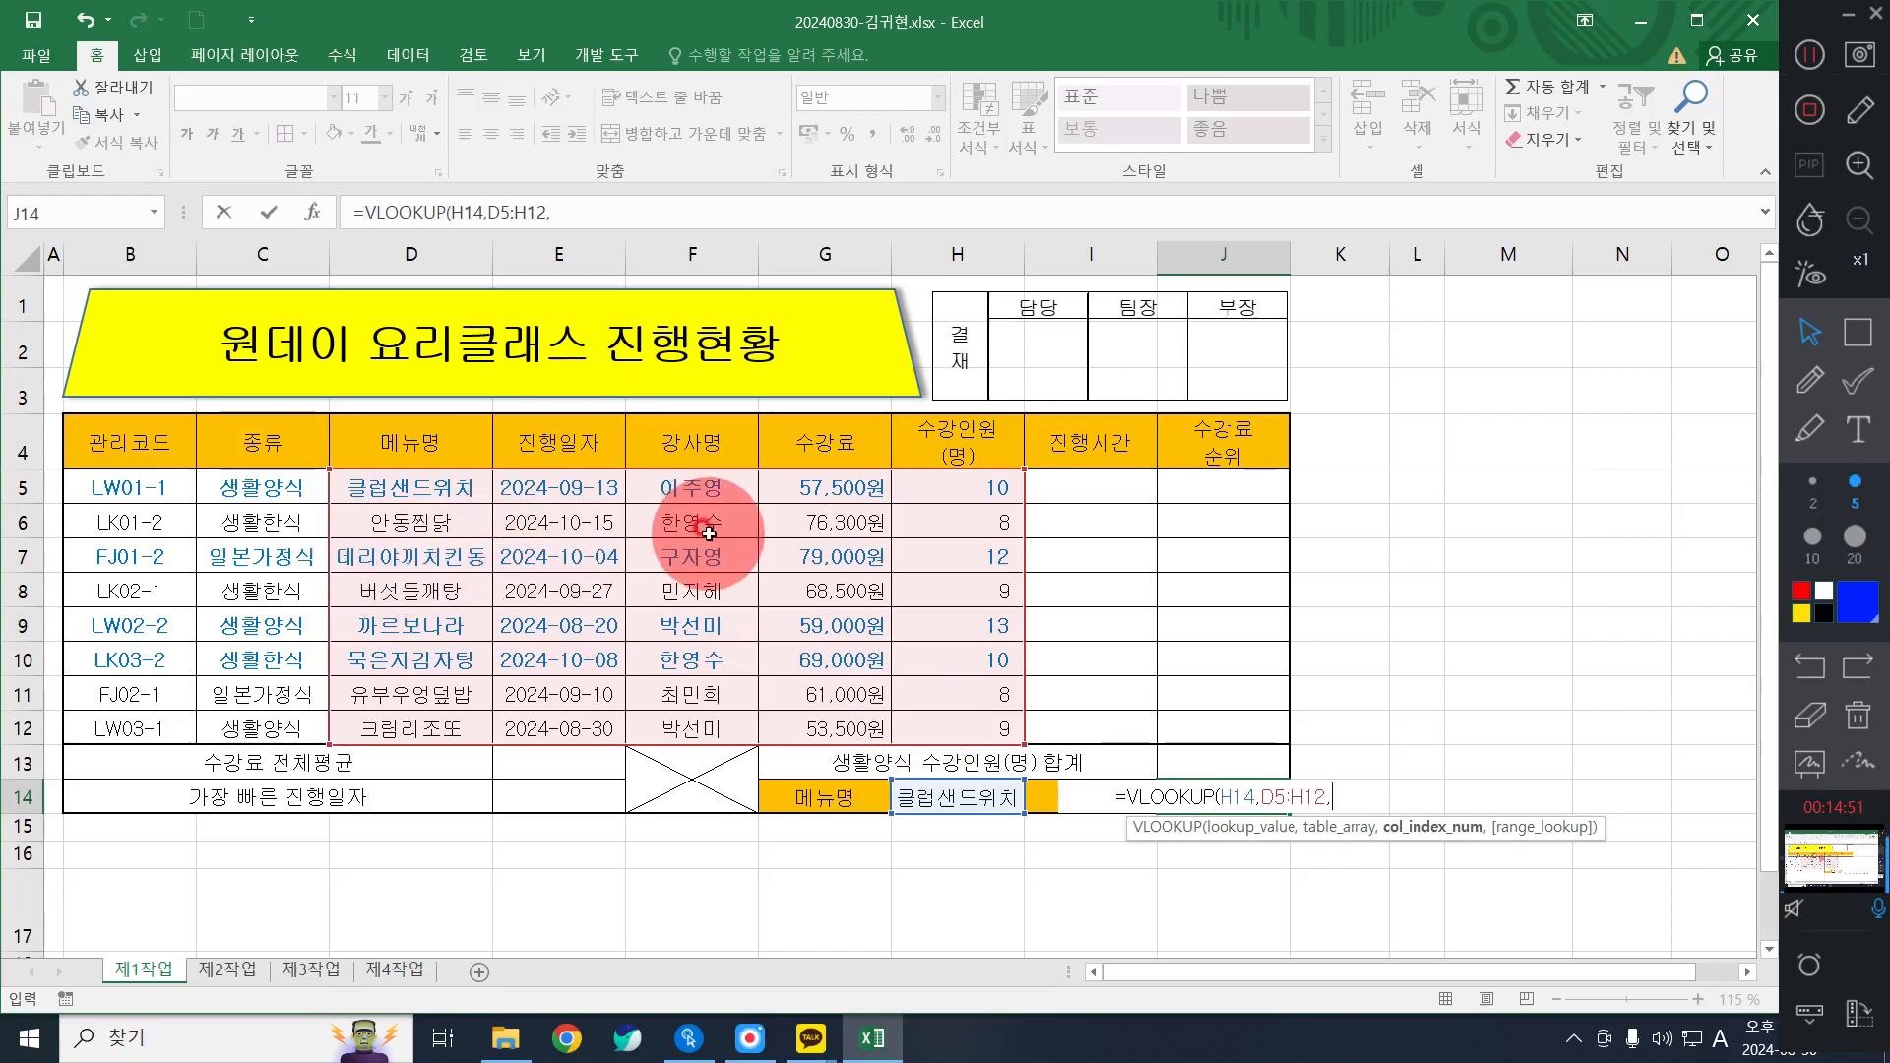
type("4,")
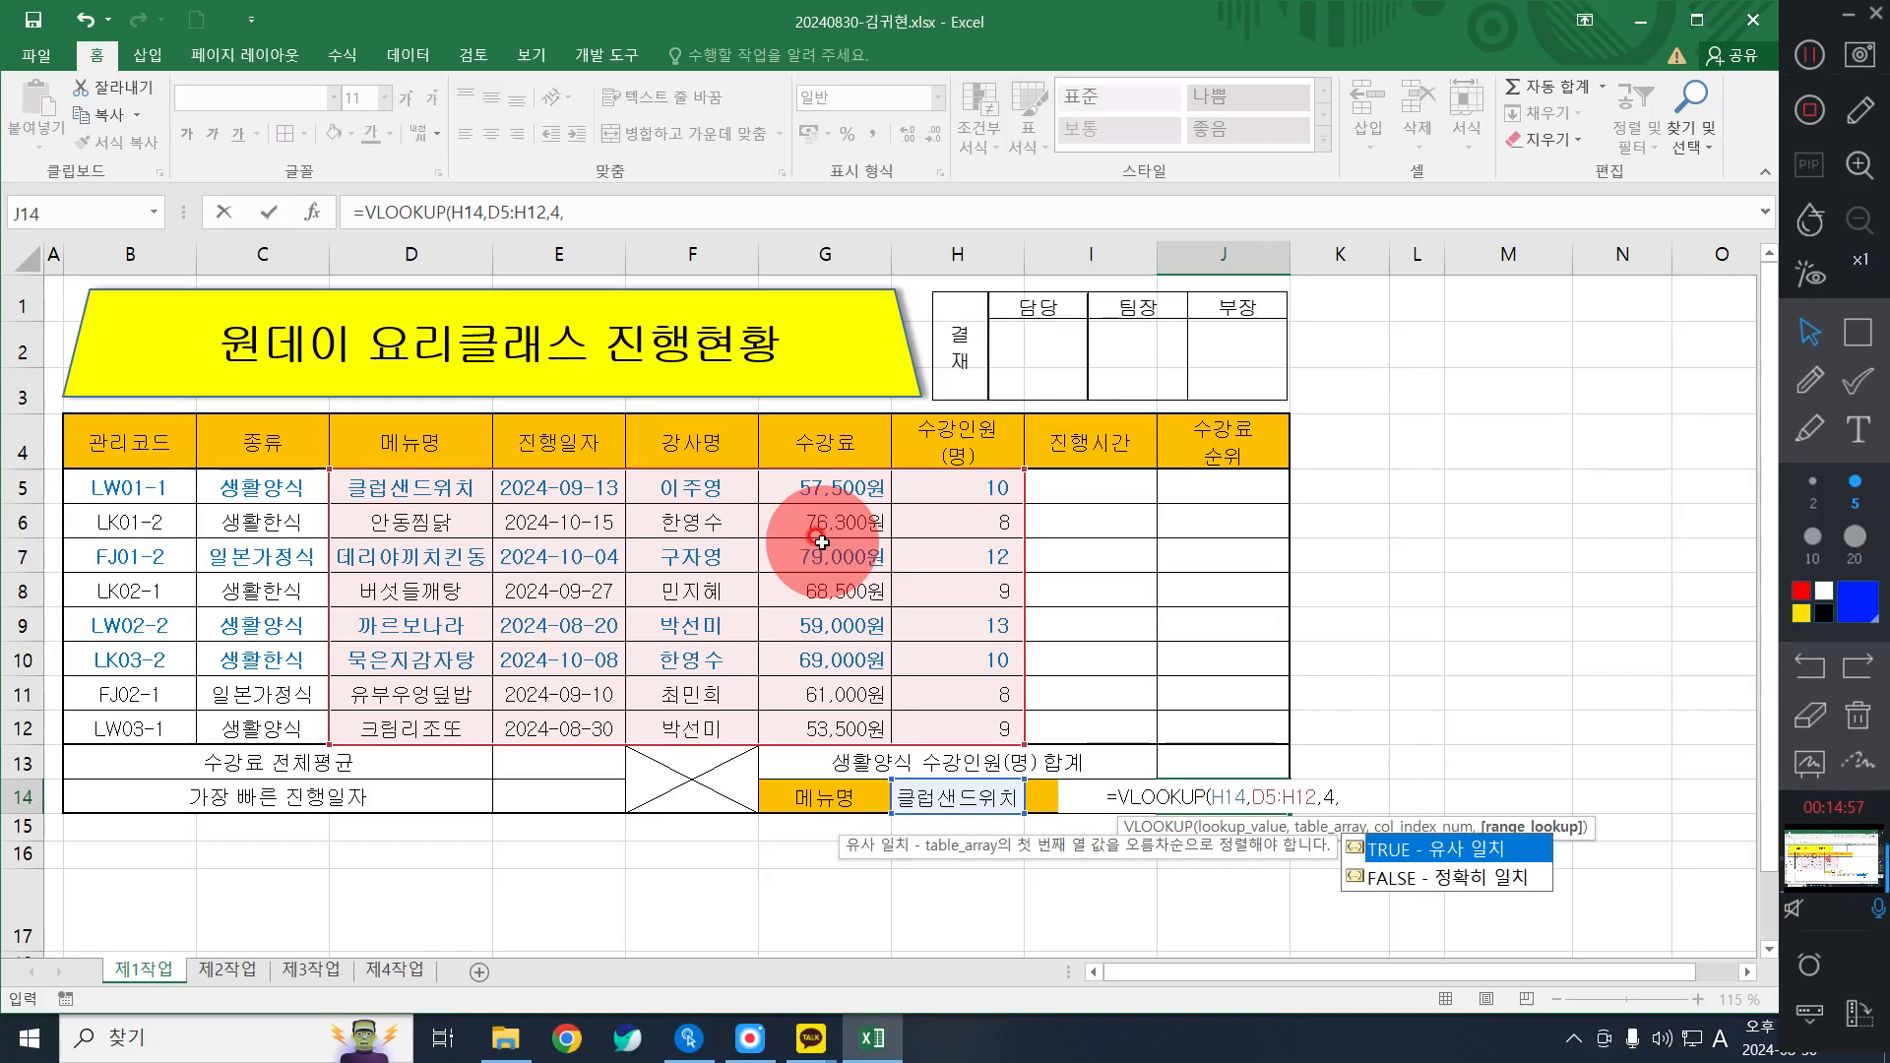
type("0")
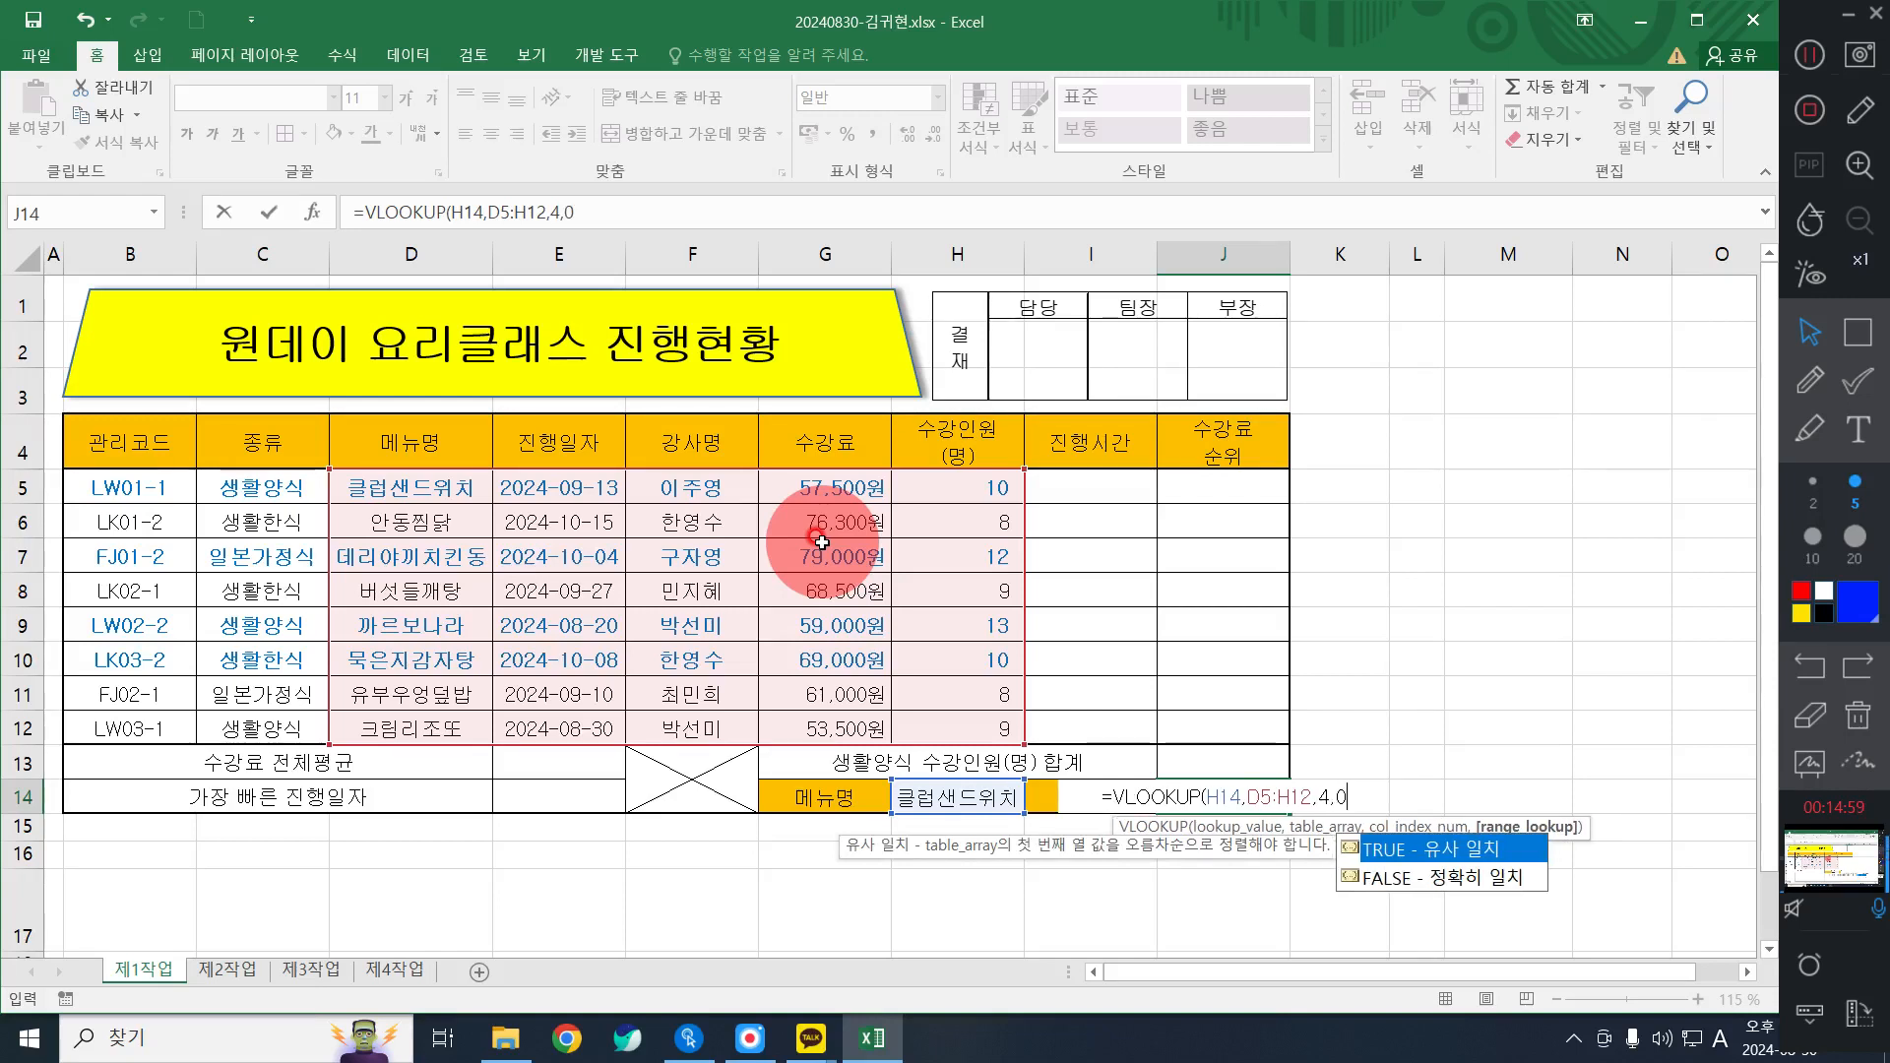
type(")")
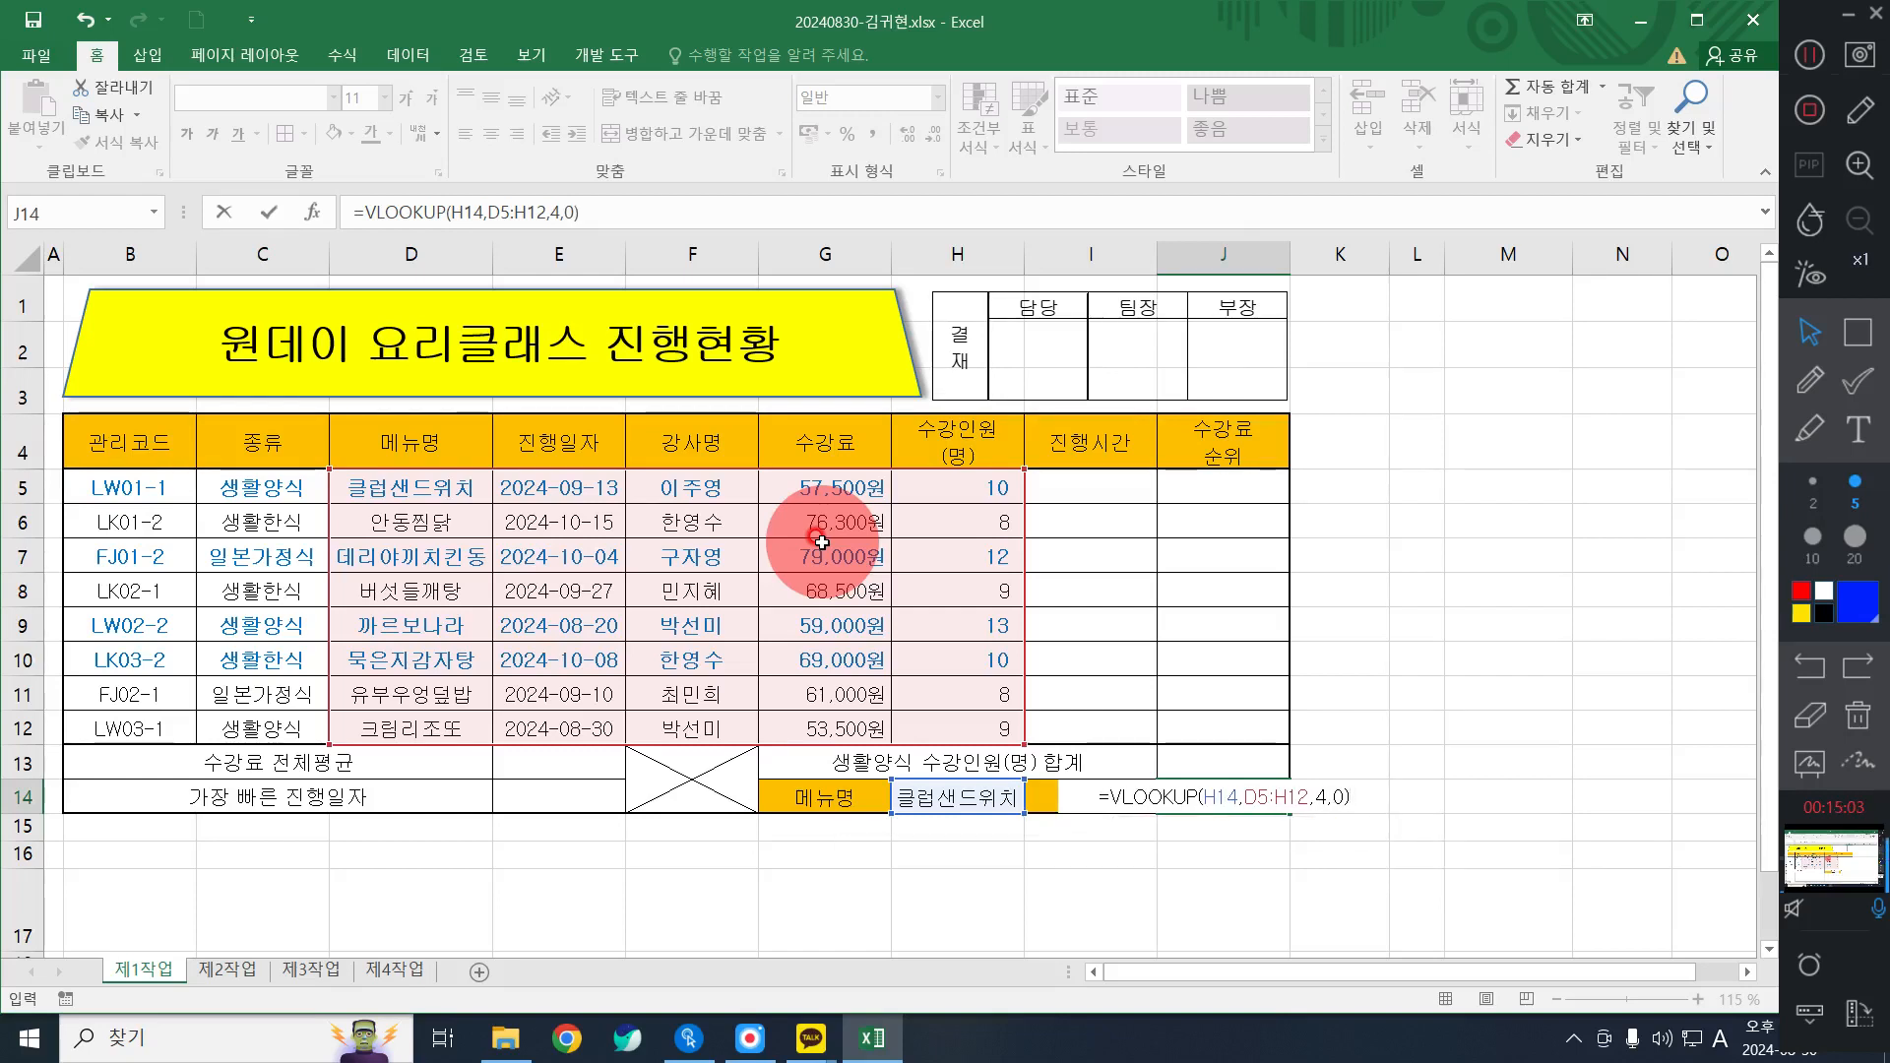
key("Return")
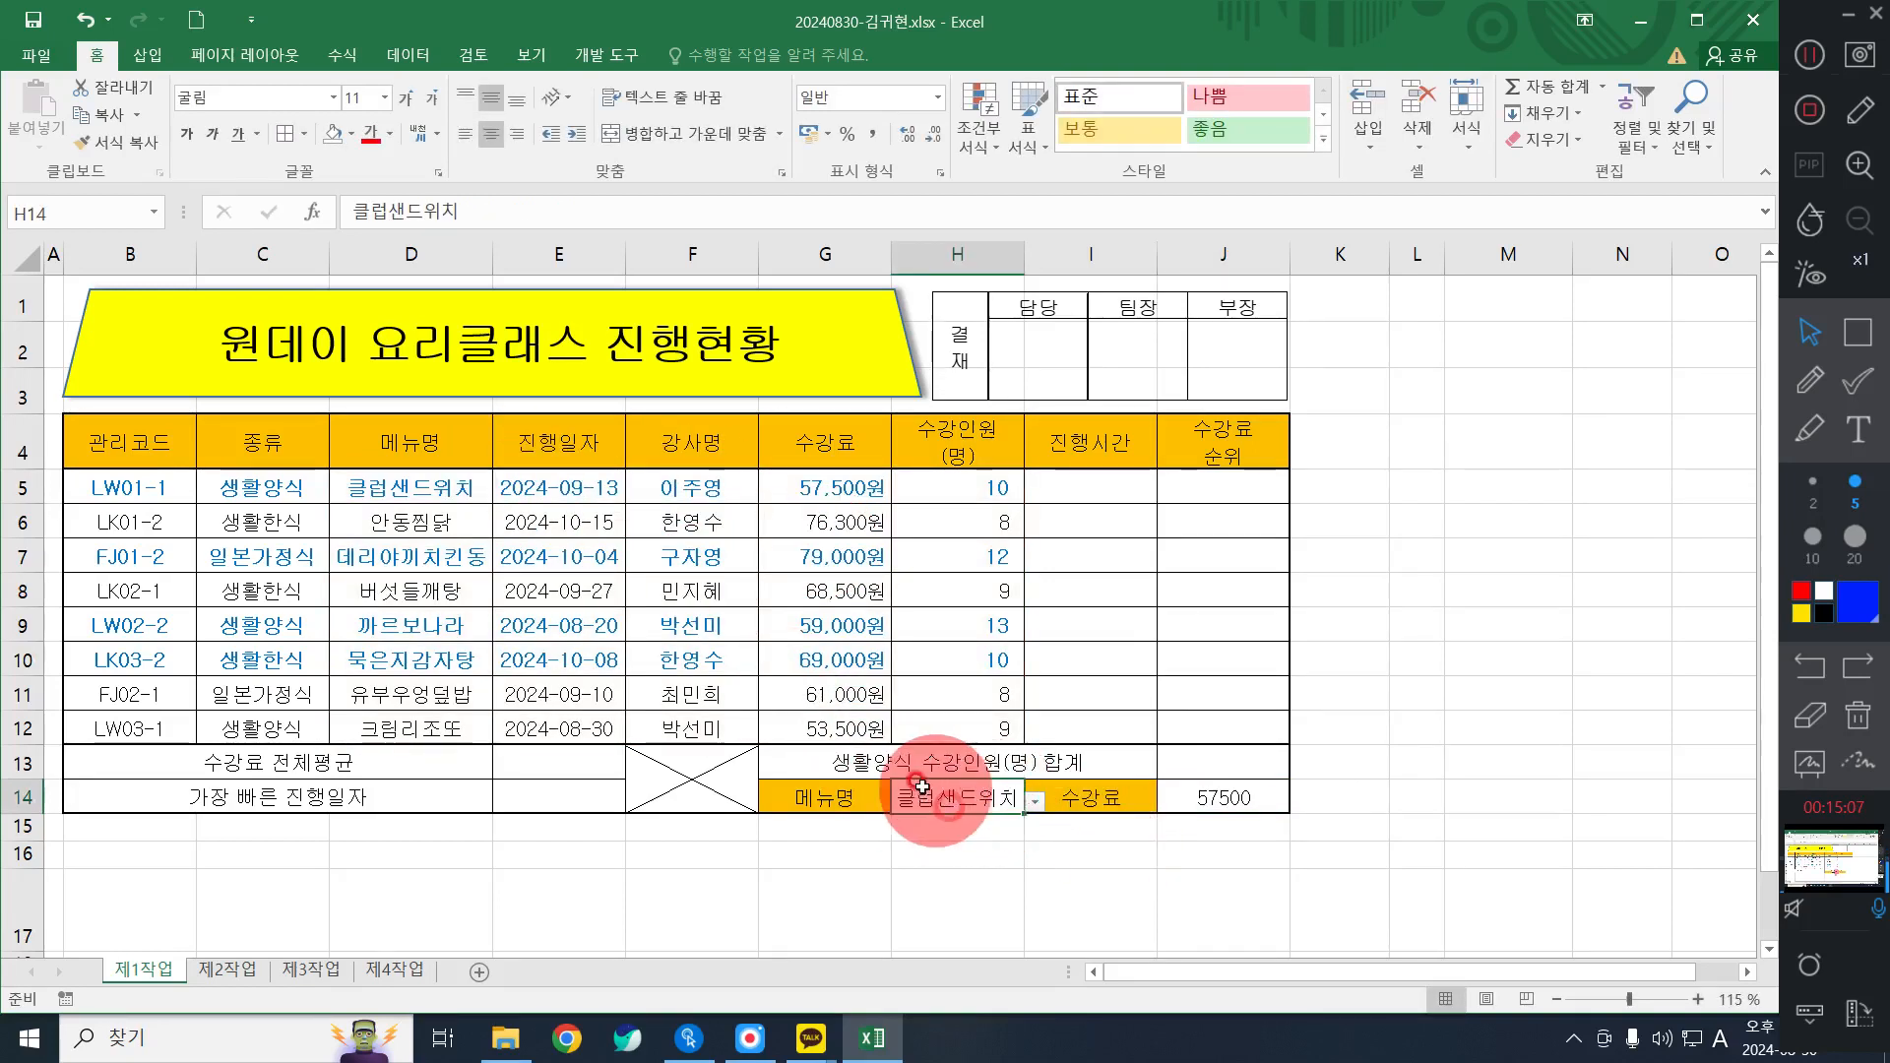
Test the J14 lookup by choosing 크림리조또 from the H14 menu list, and set H14 back to 클럽샌드위치.
left_click(959, 802)
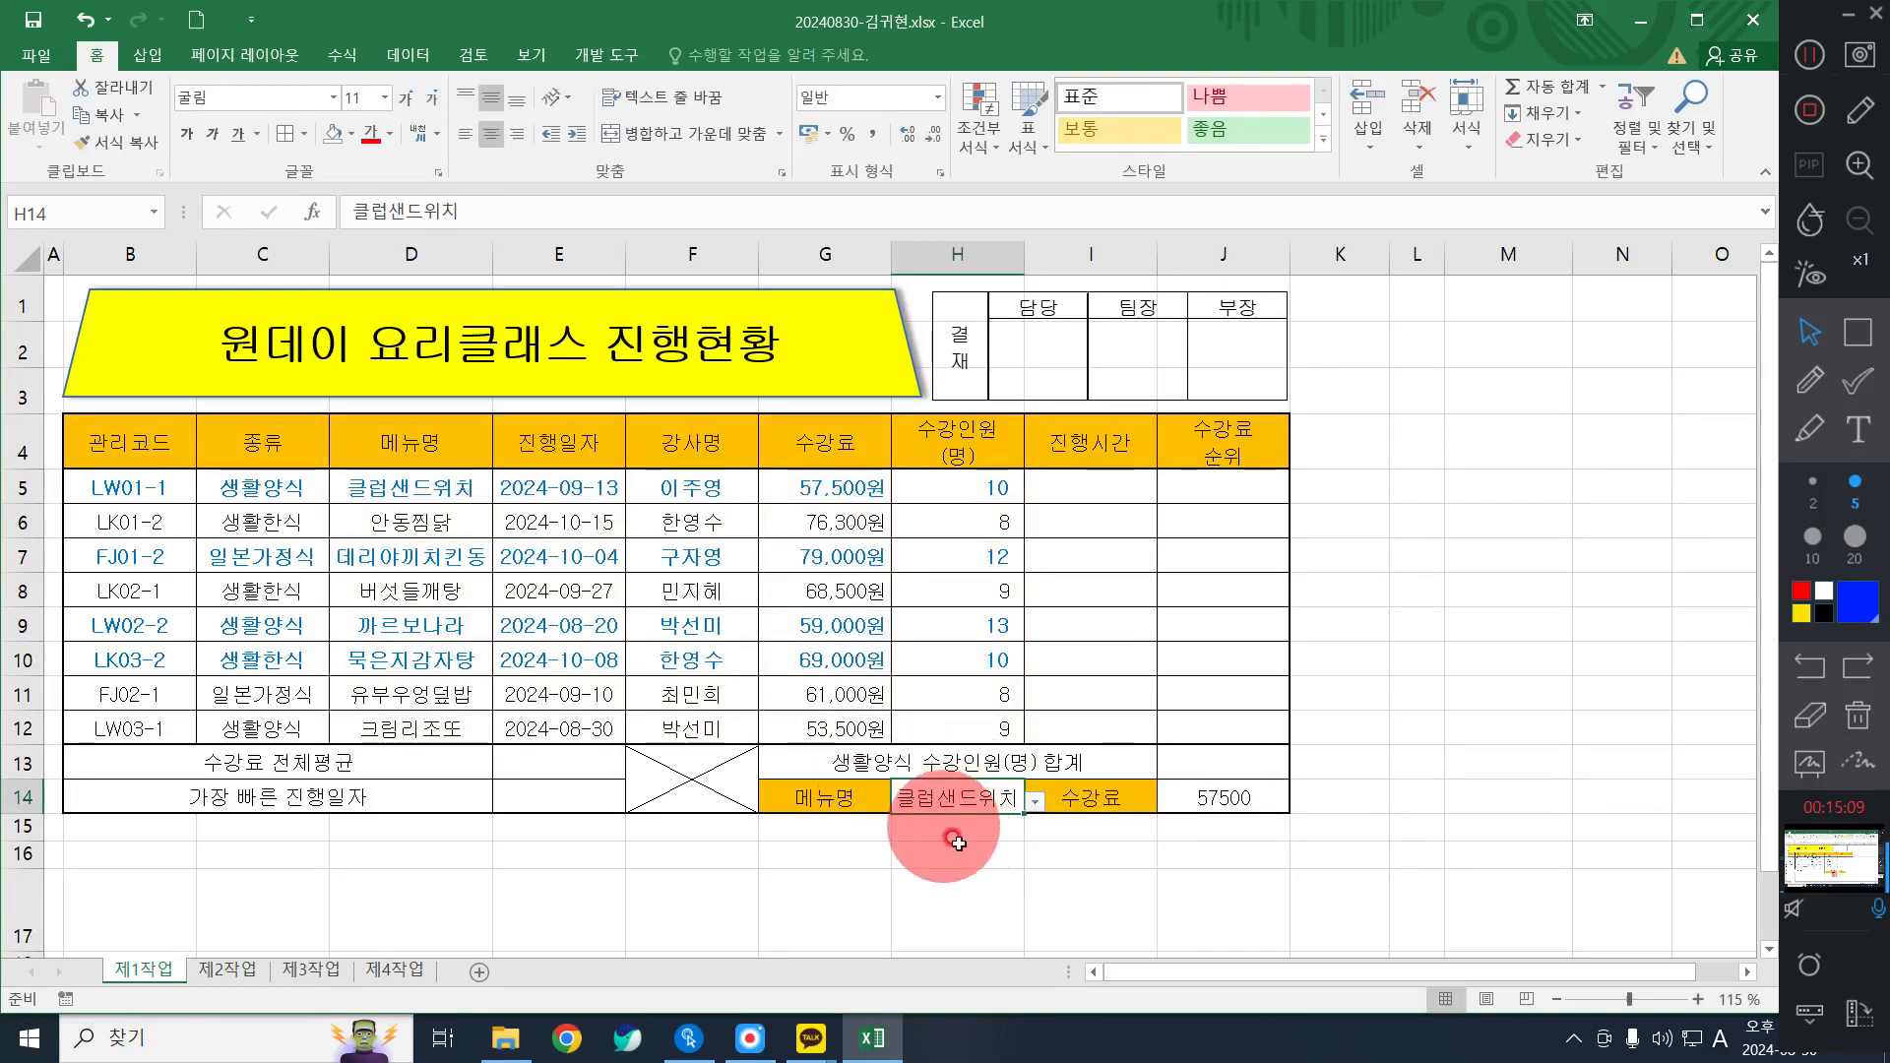
left_click(1035, 802)
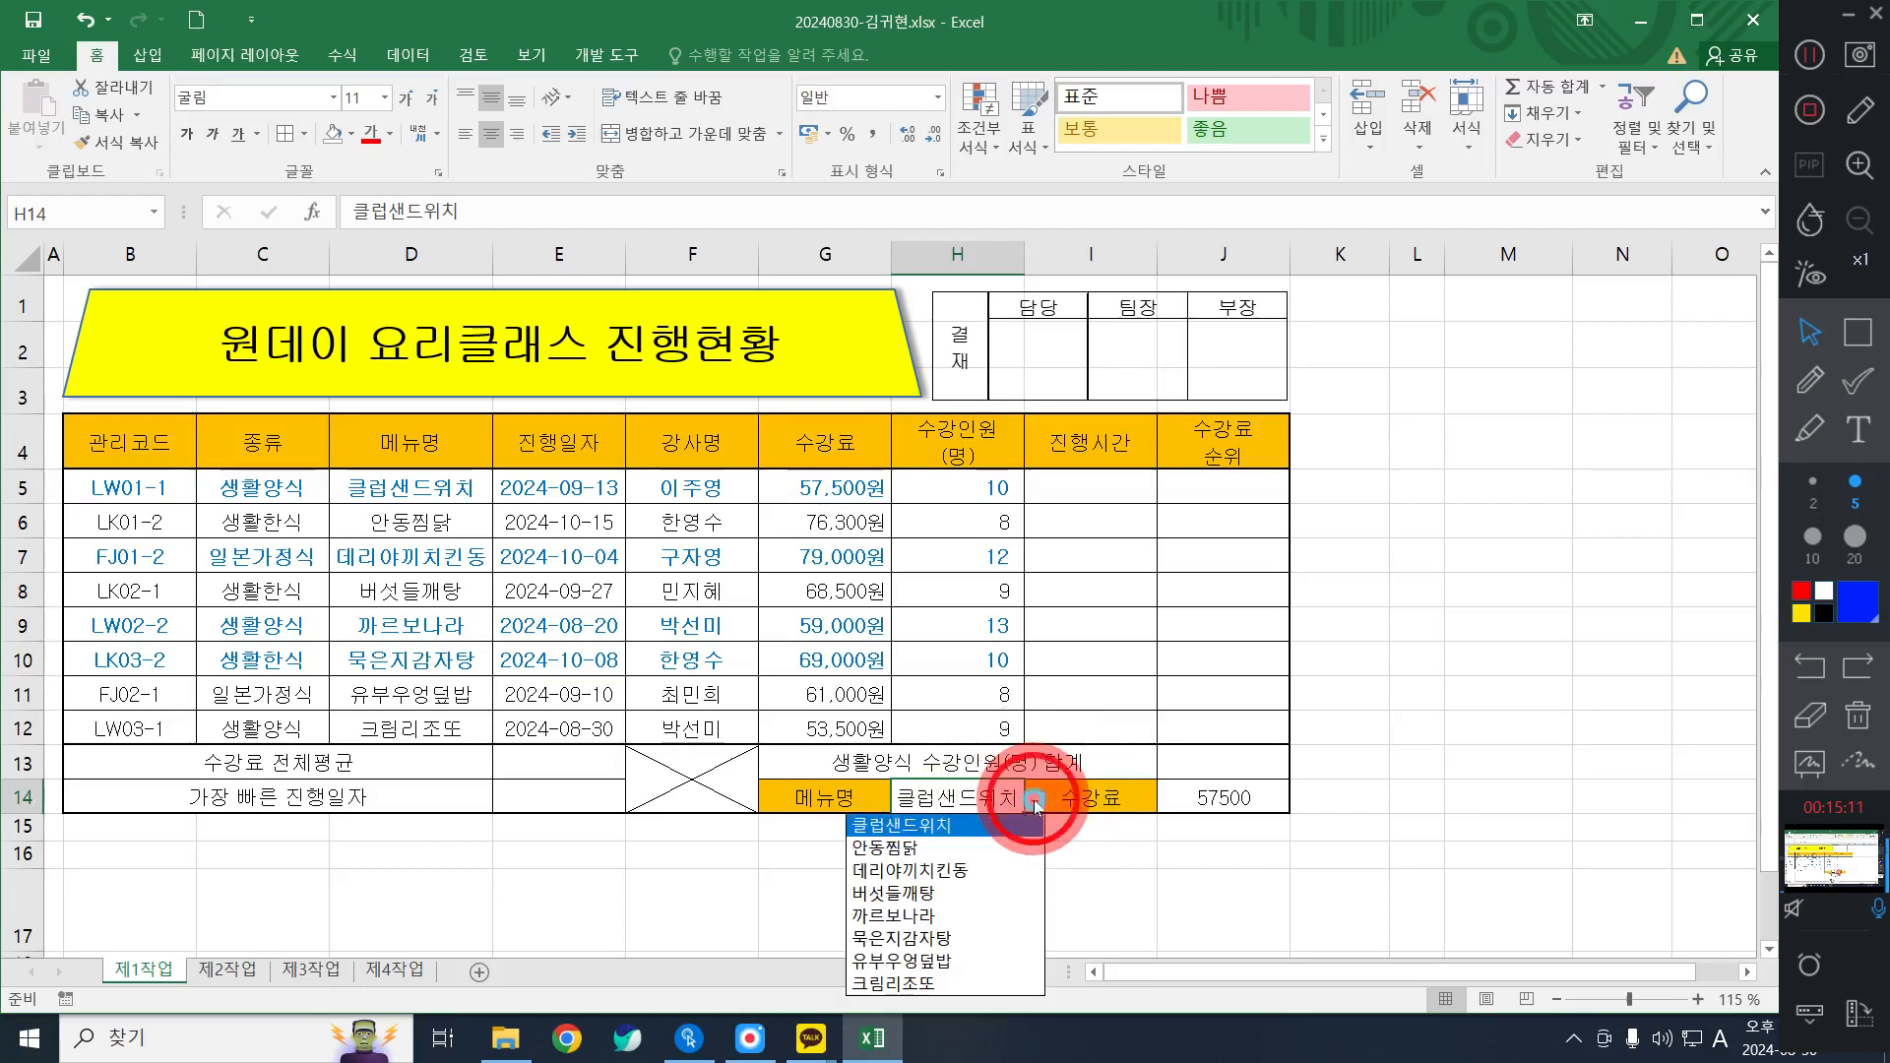
left_click(946, 982)
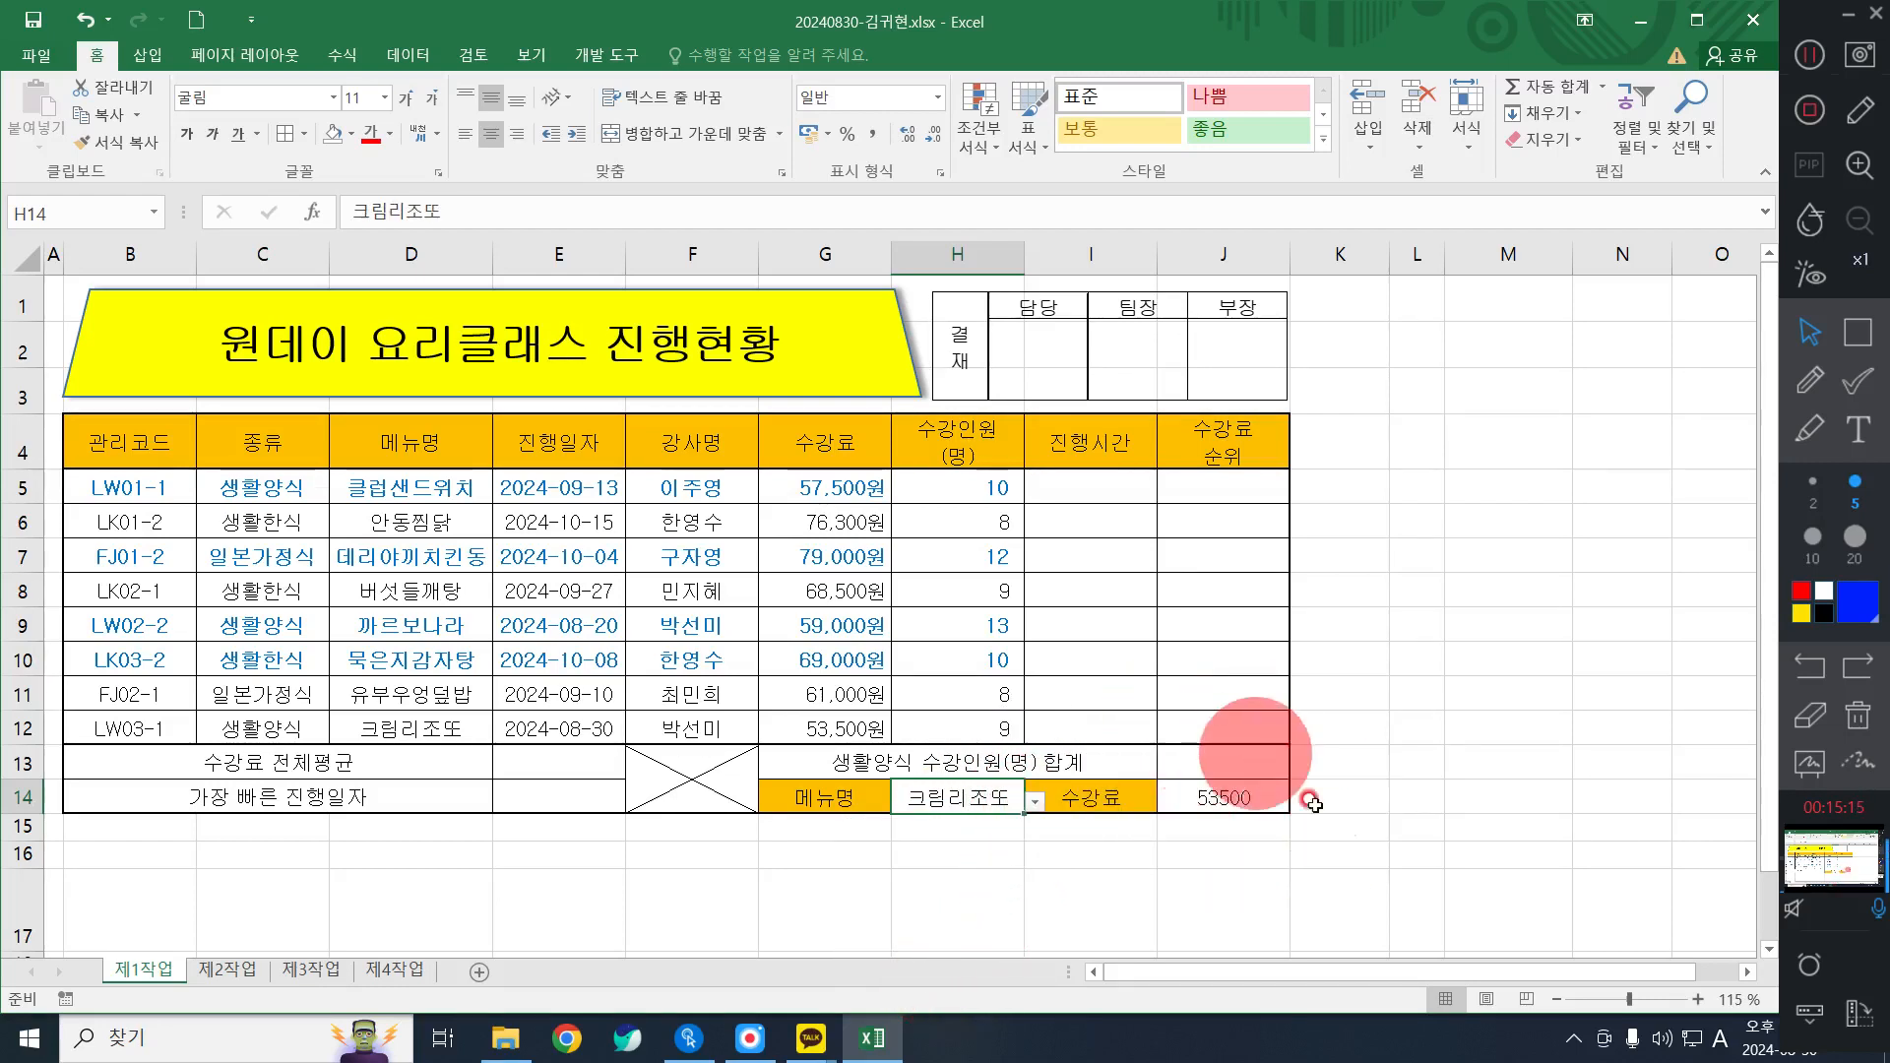
left_click_drag(386, 719, 907, 721)
left_click(1171, 770)
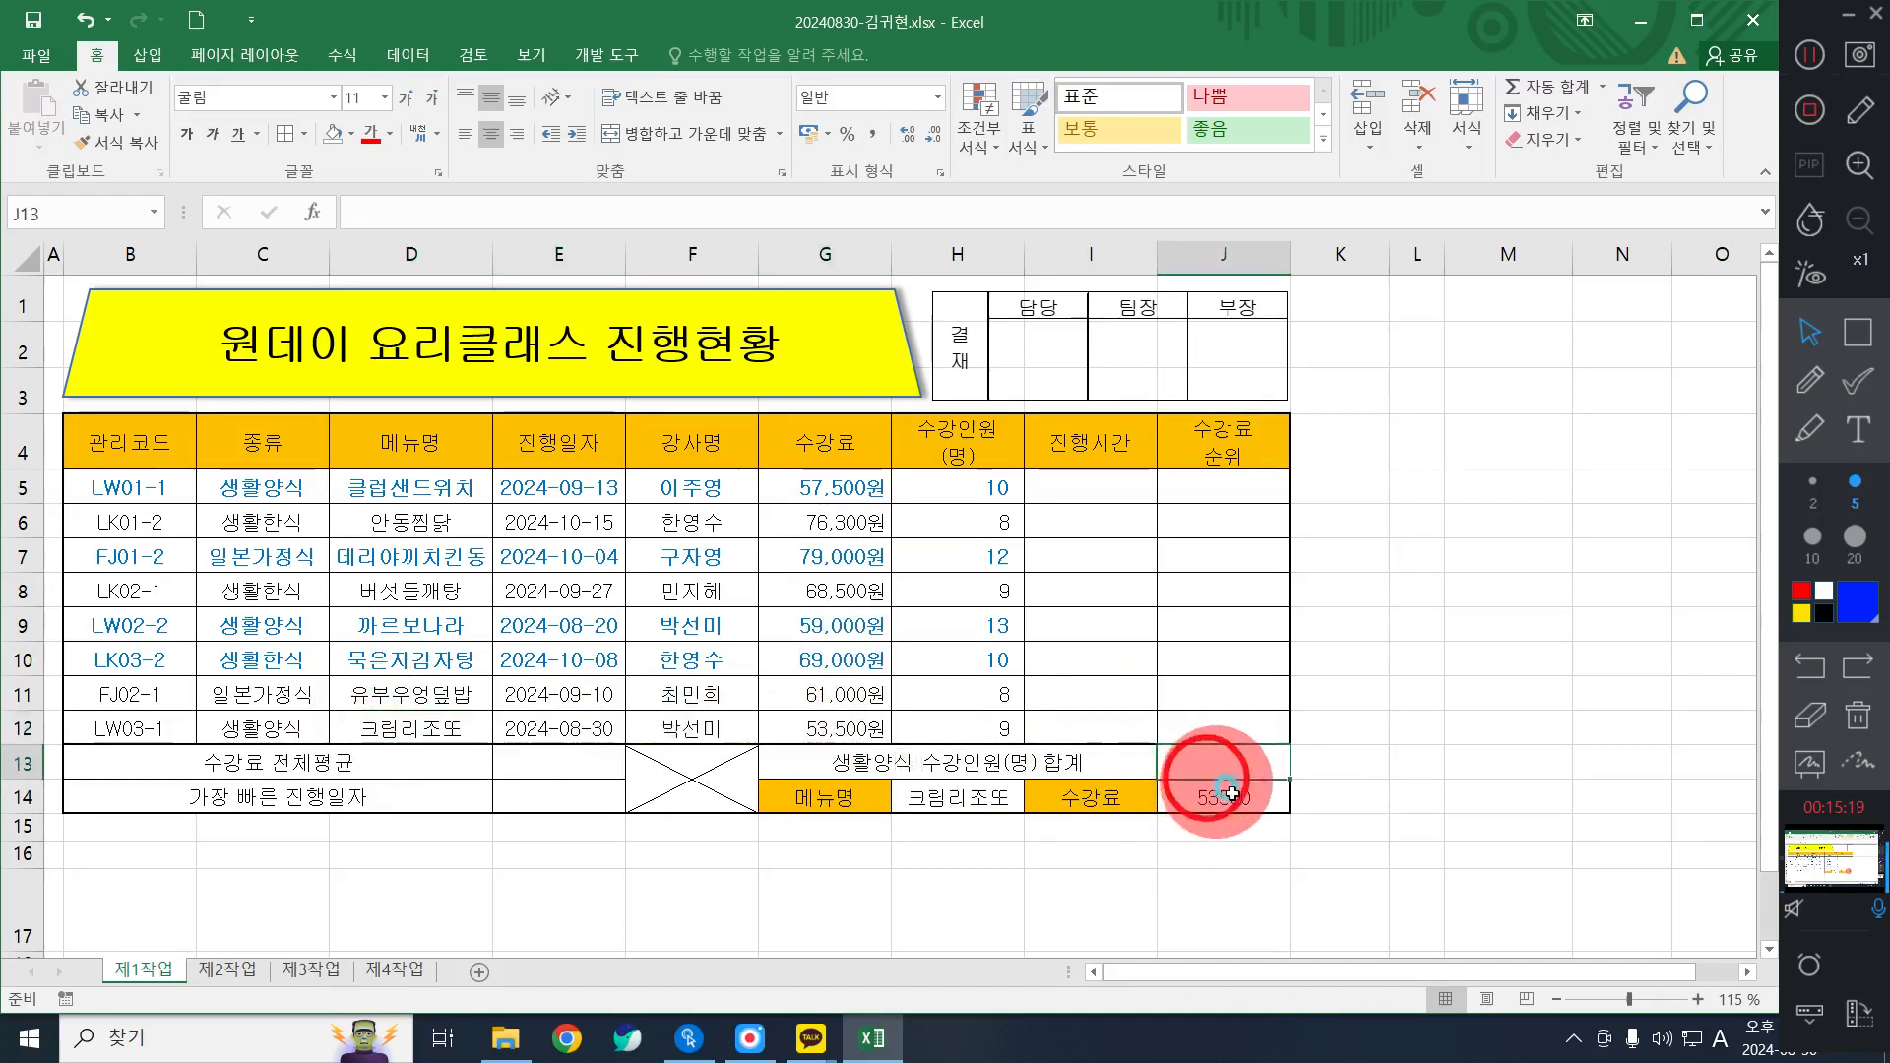
left_click(963, 794)
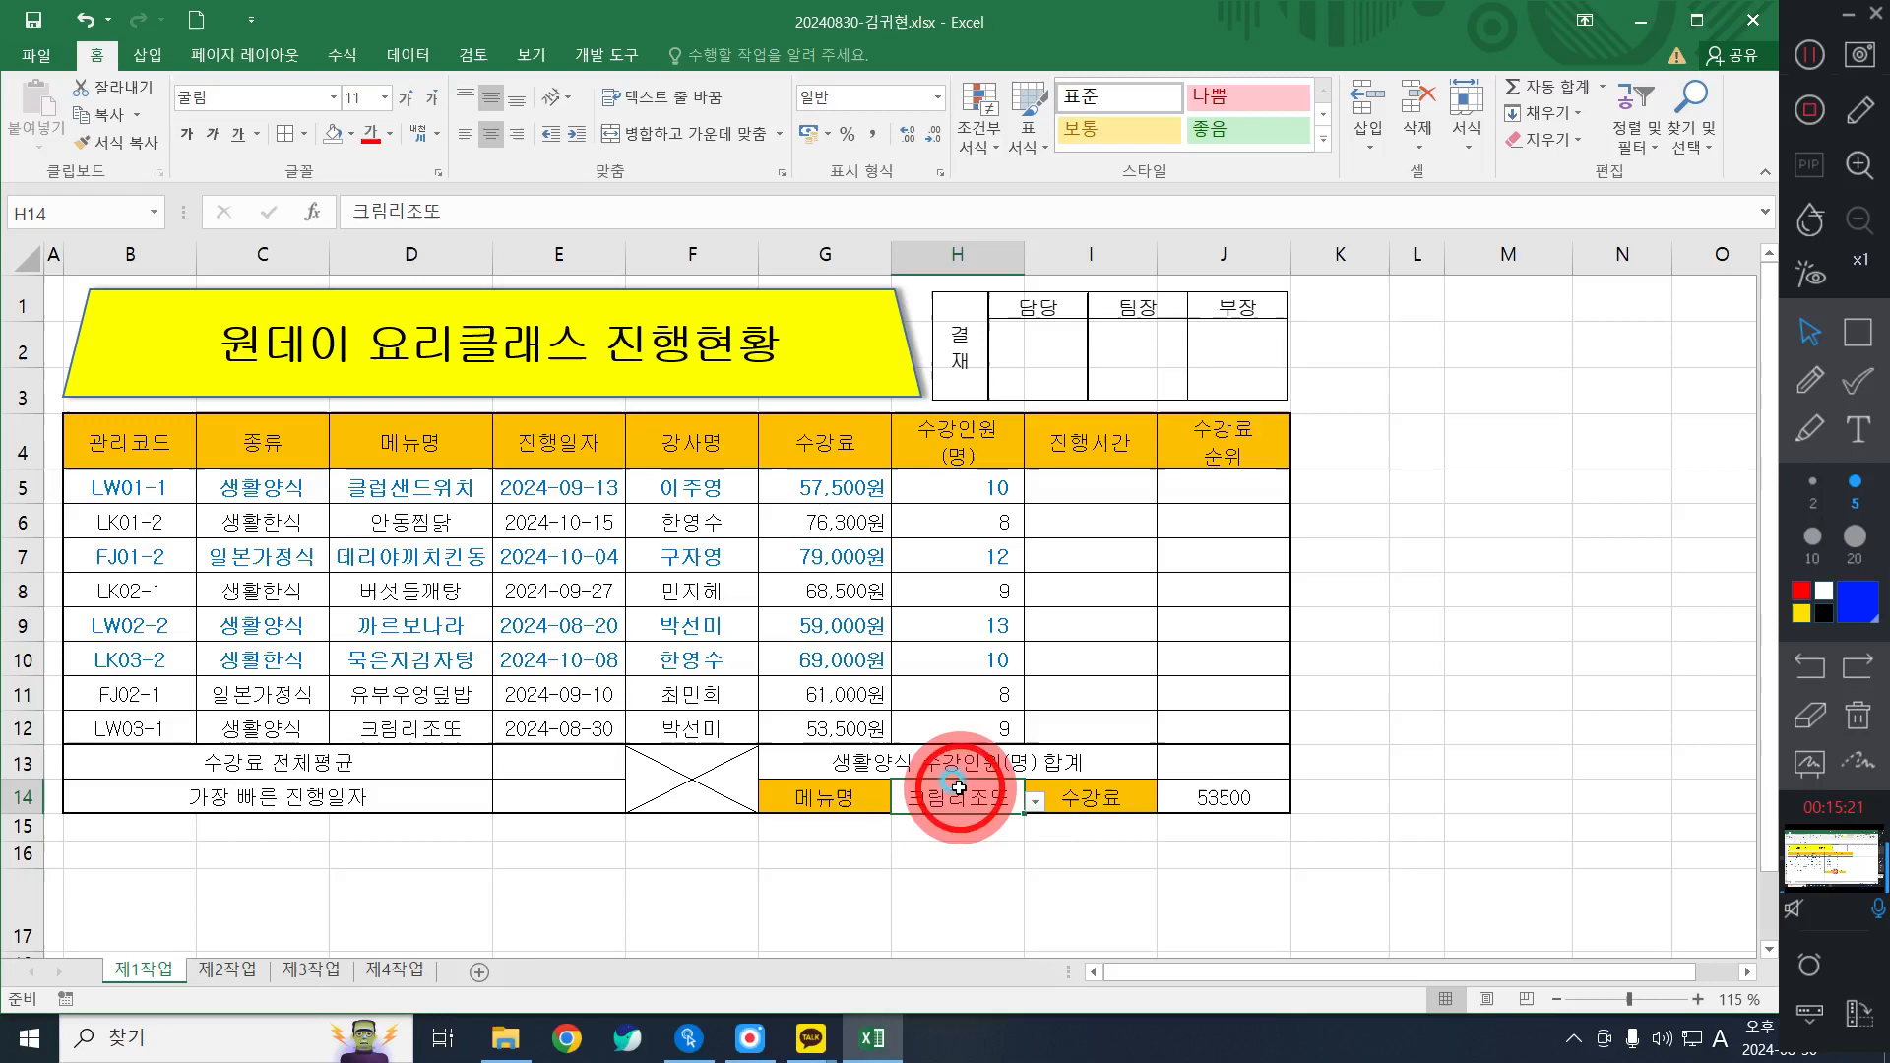
left_click(1034, 802)
left_click(936, 829)
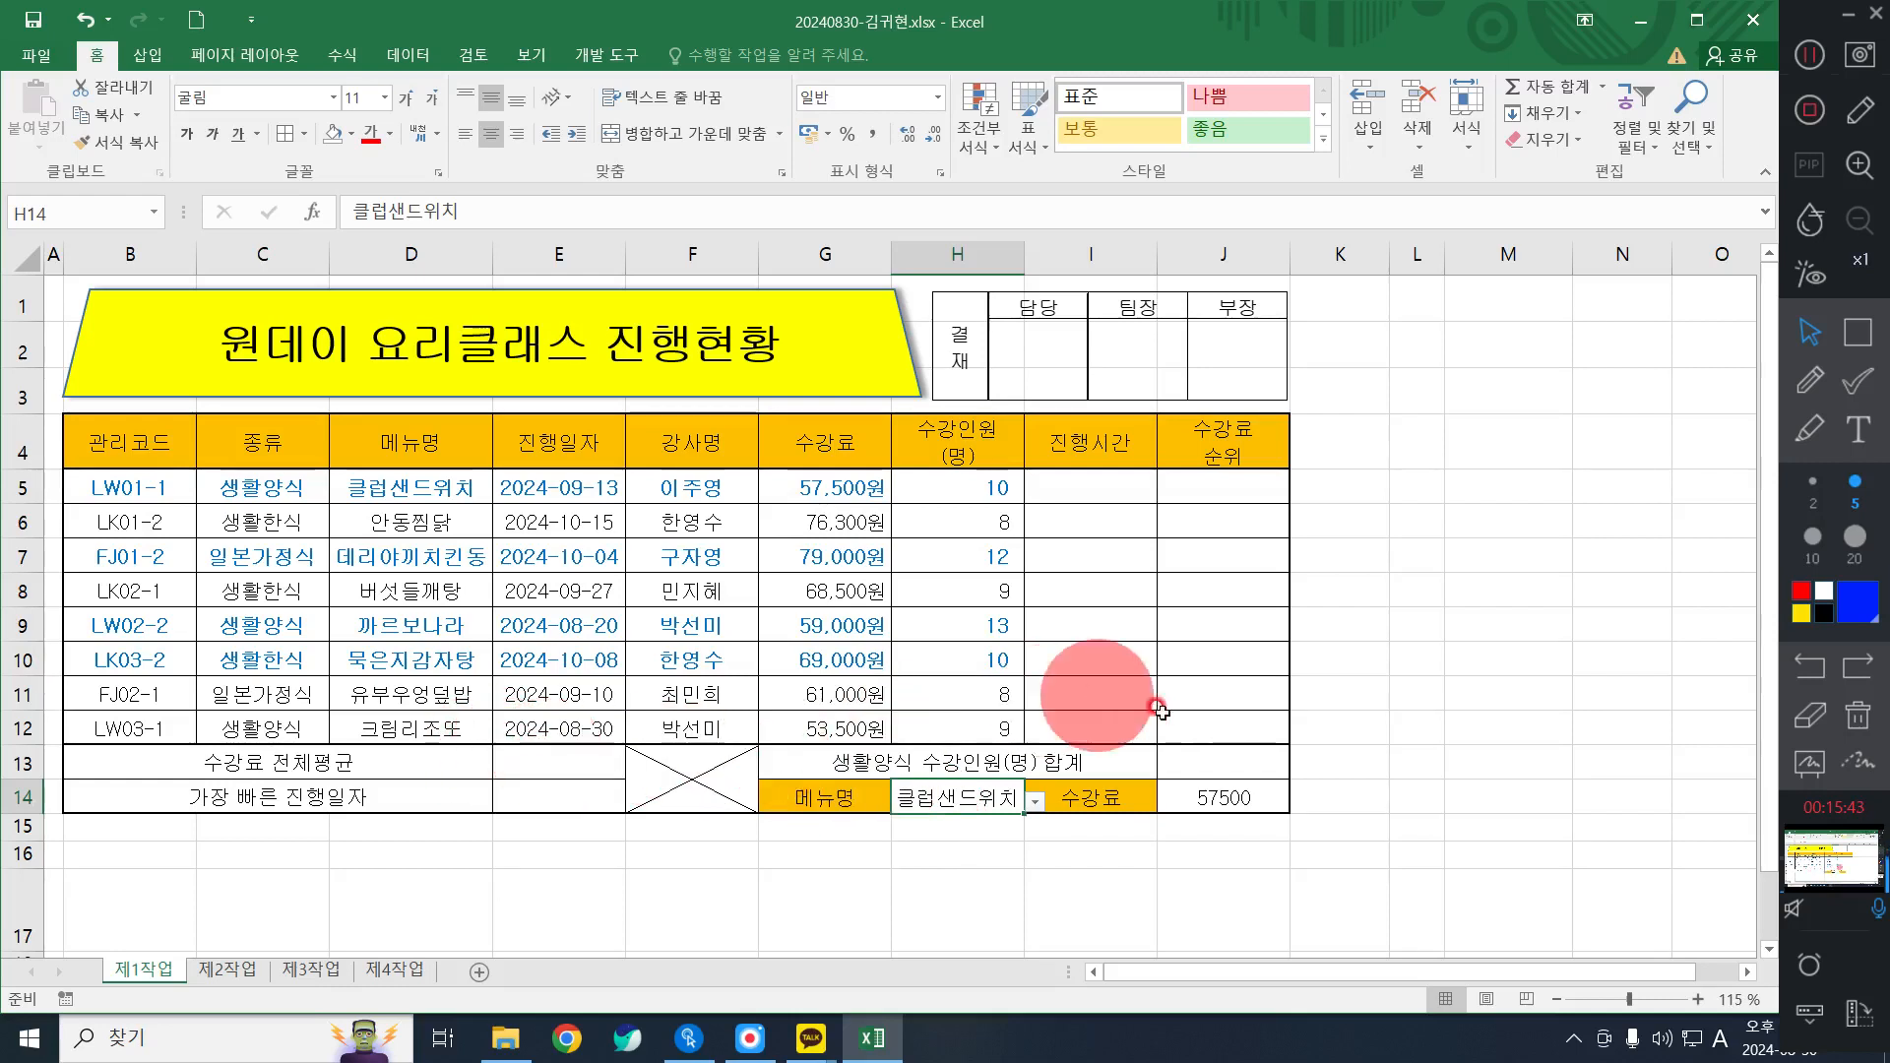
Start a DSUM formula in J13 for the 생활양식 수강인원(명) 합계.
left_click(1230, 770)
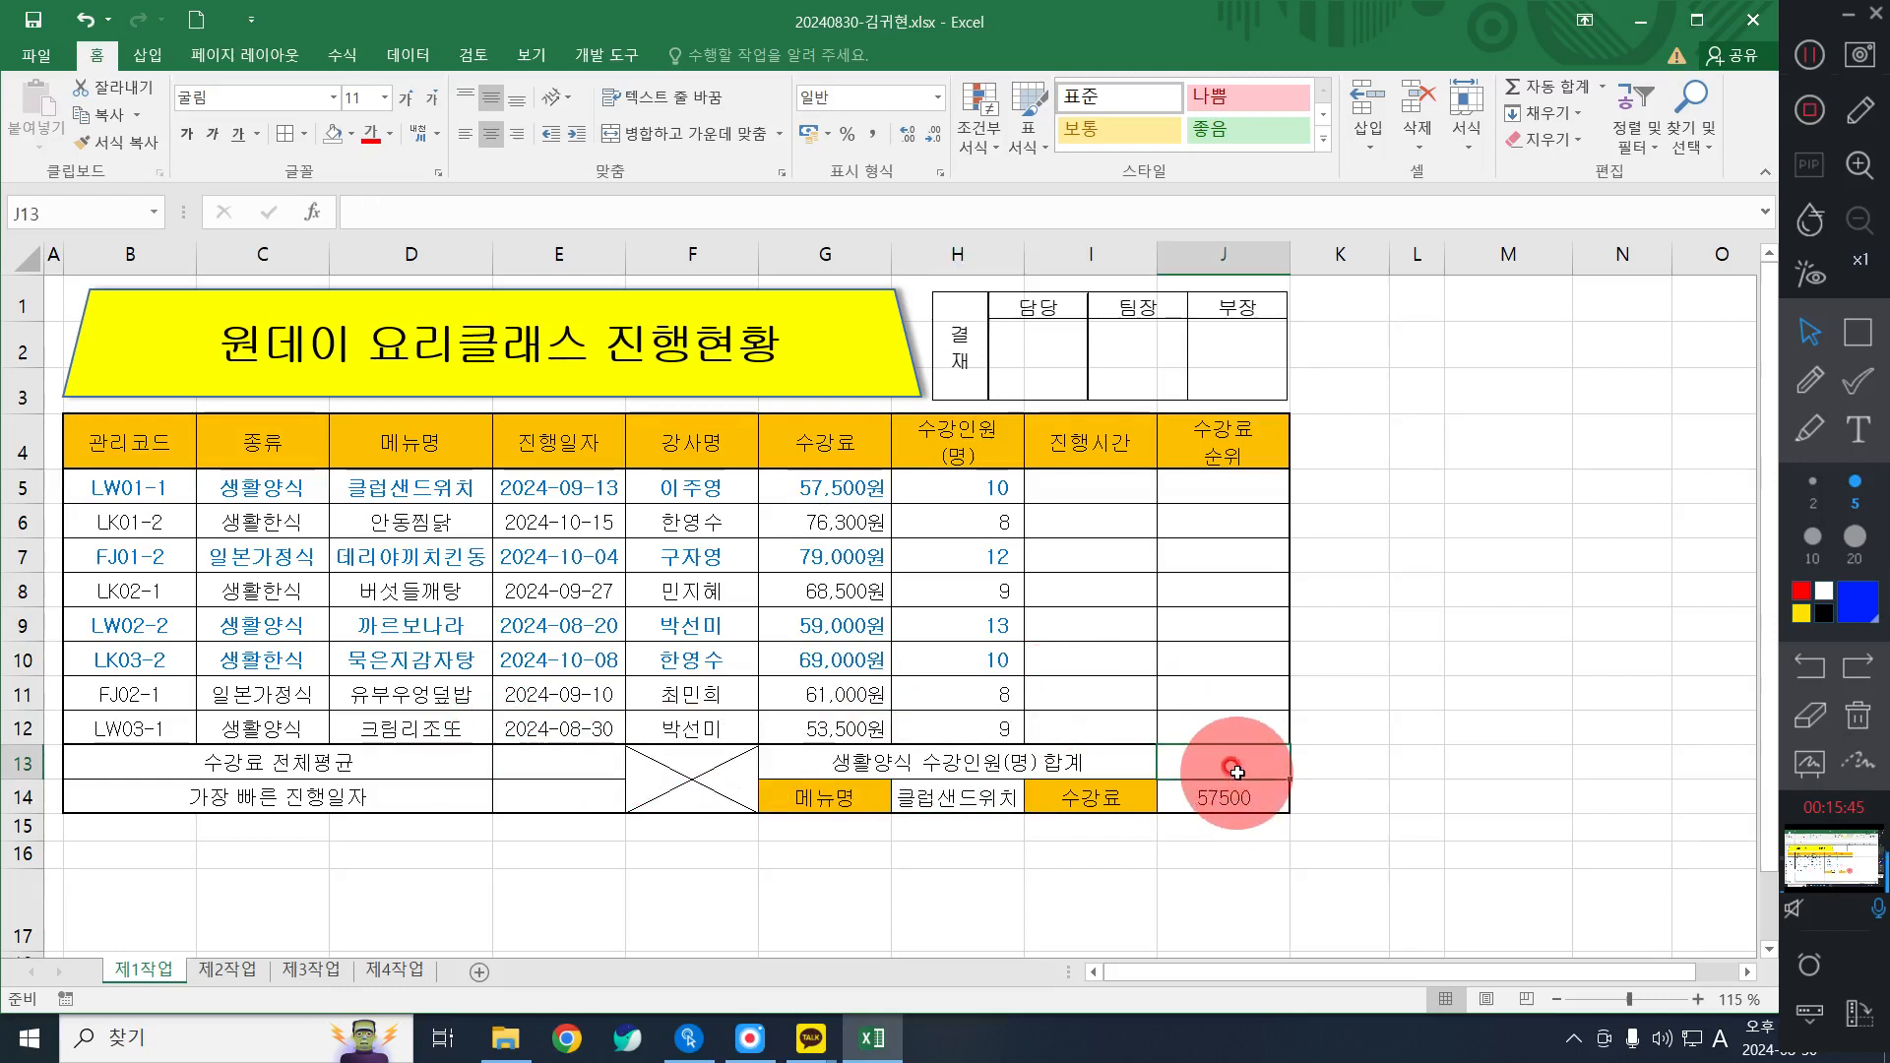
type("=DS")
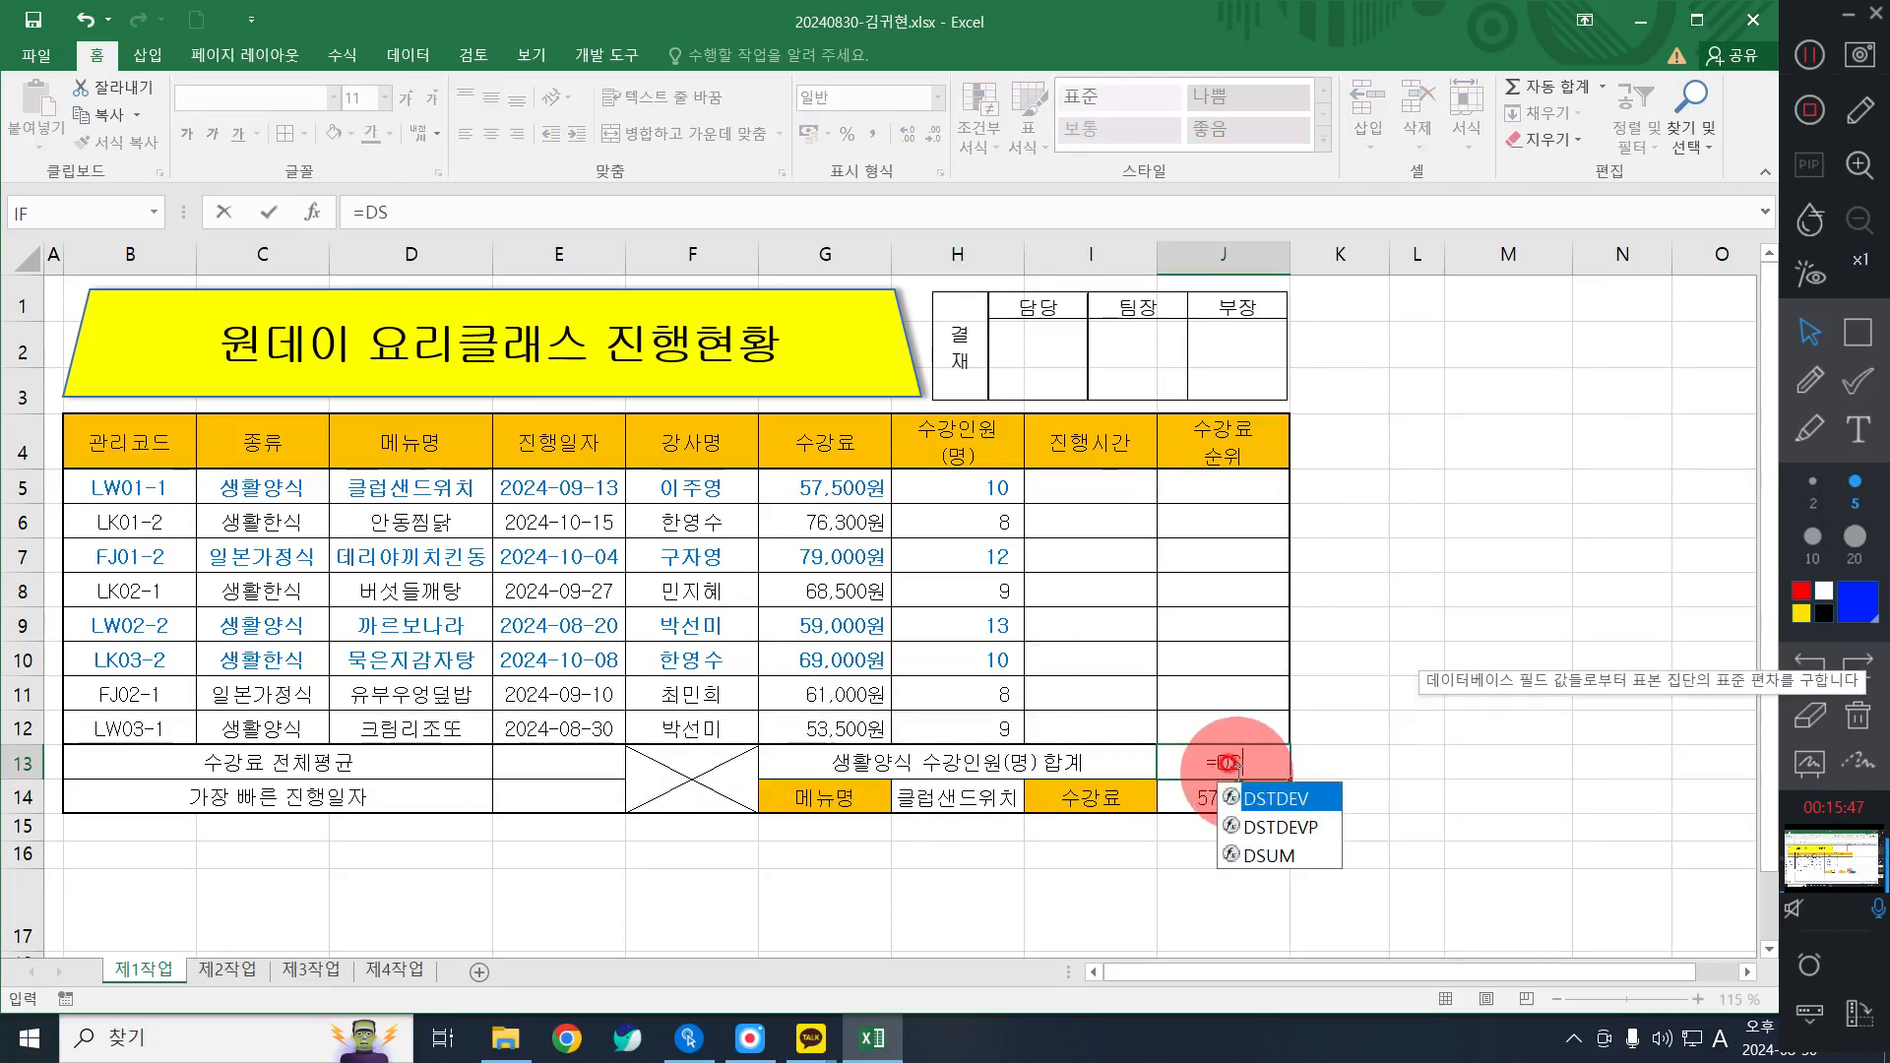
type("UM(")
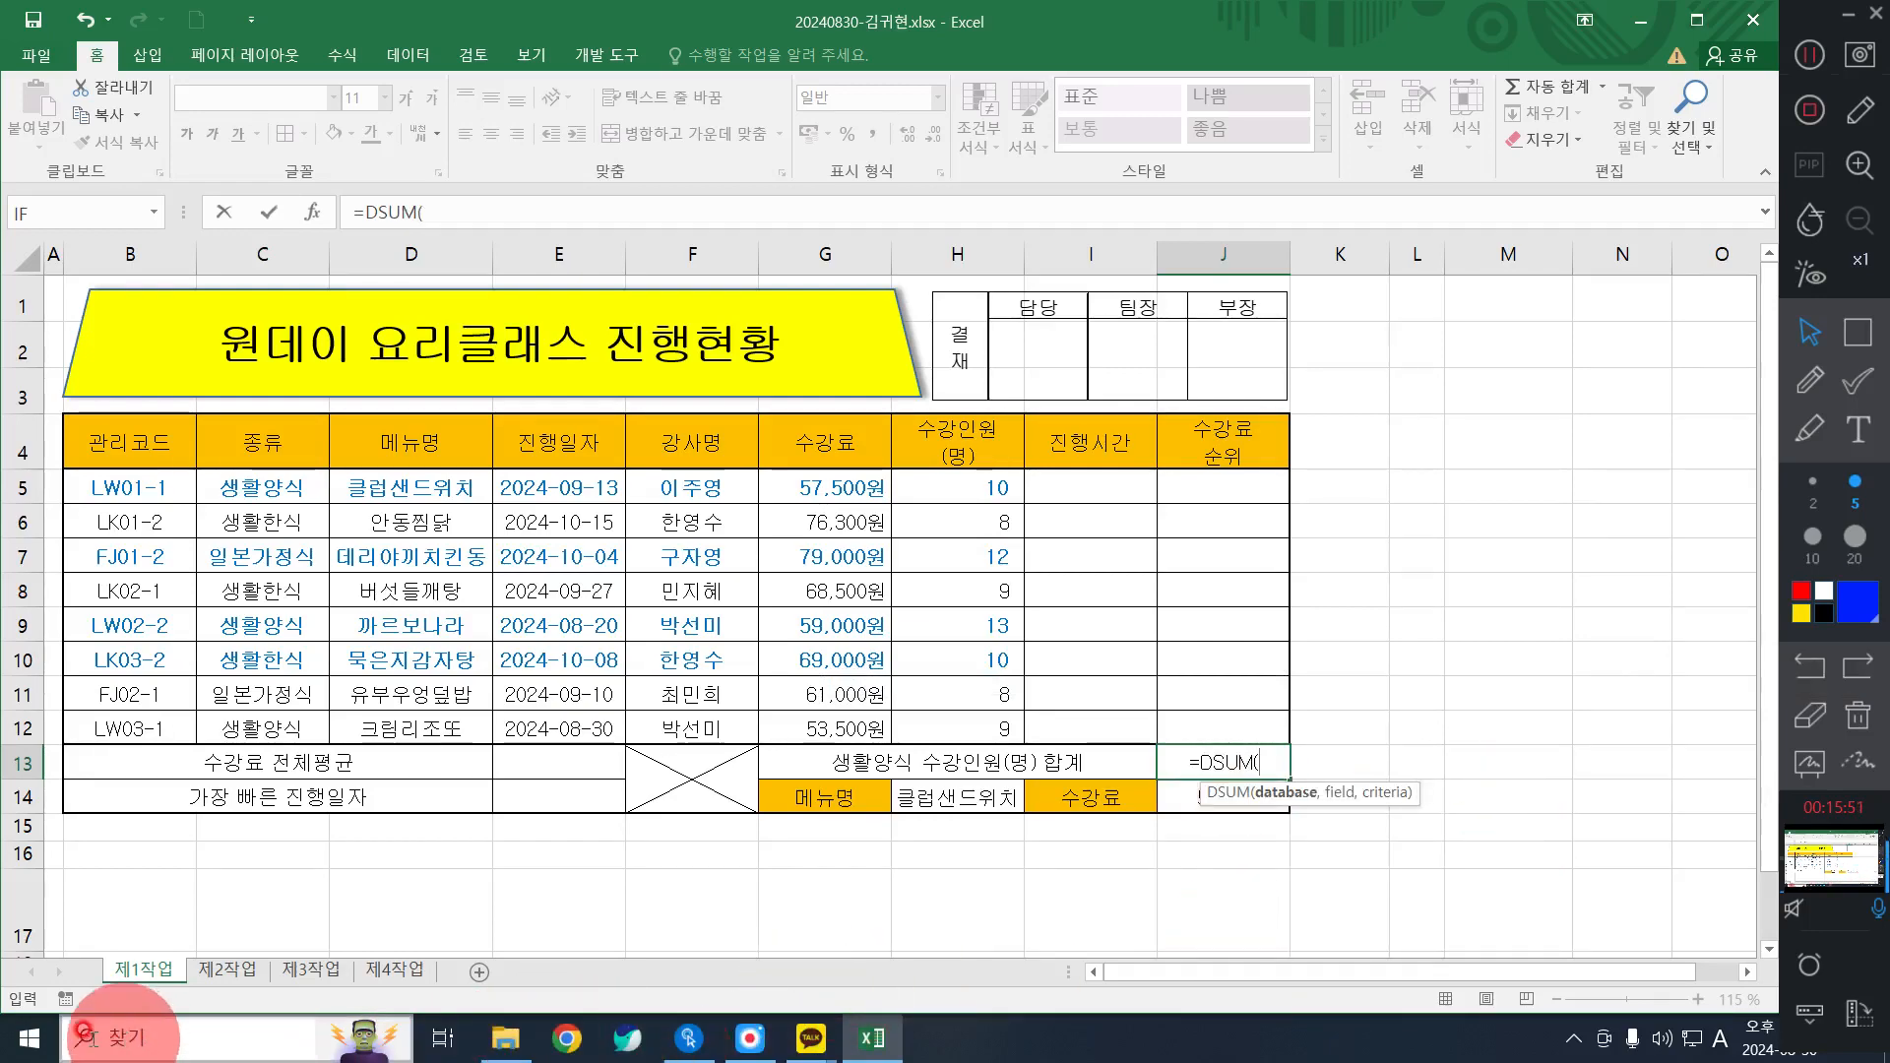
Switch to a blank Notepad window and write =DSUM( as the start of a syntax note.
left_click(33, 1042)
left_click(469, 706)
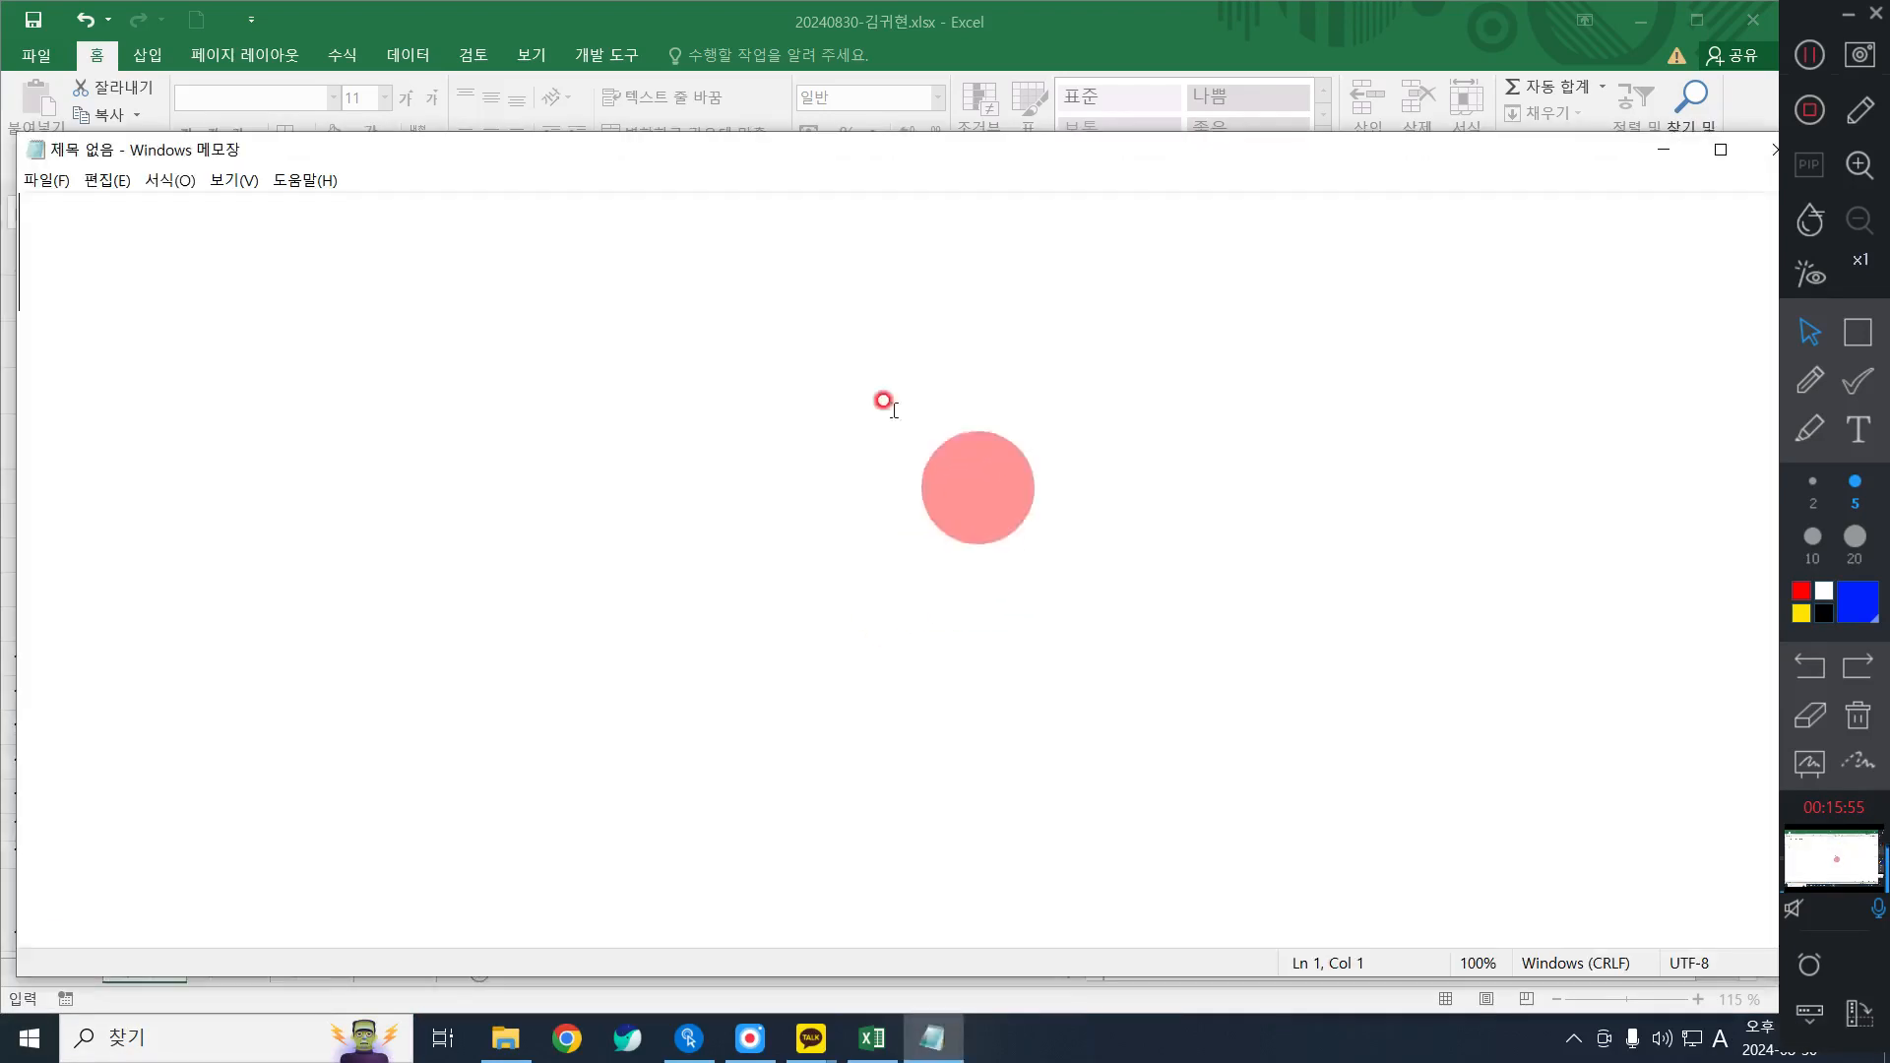
type("=DSUM")
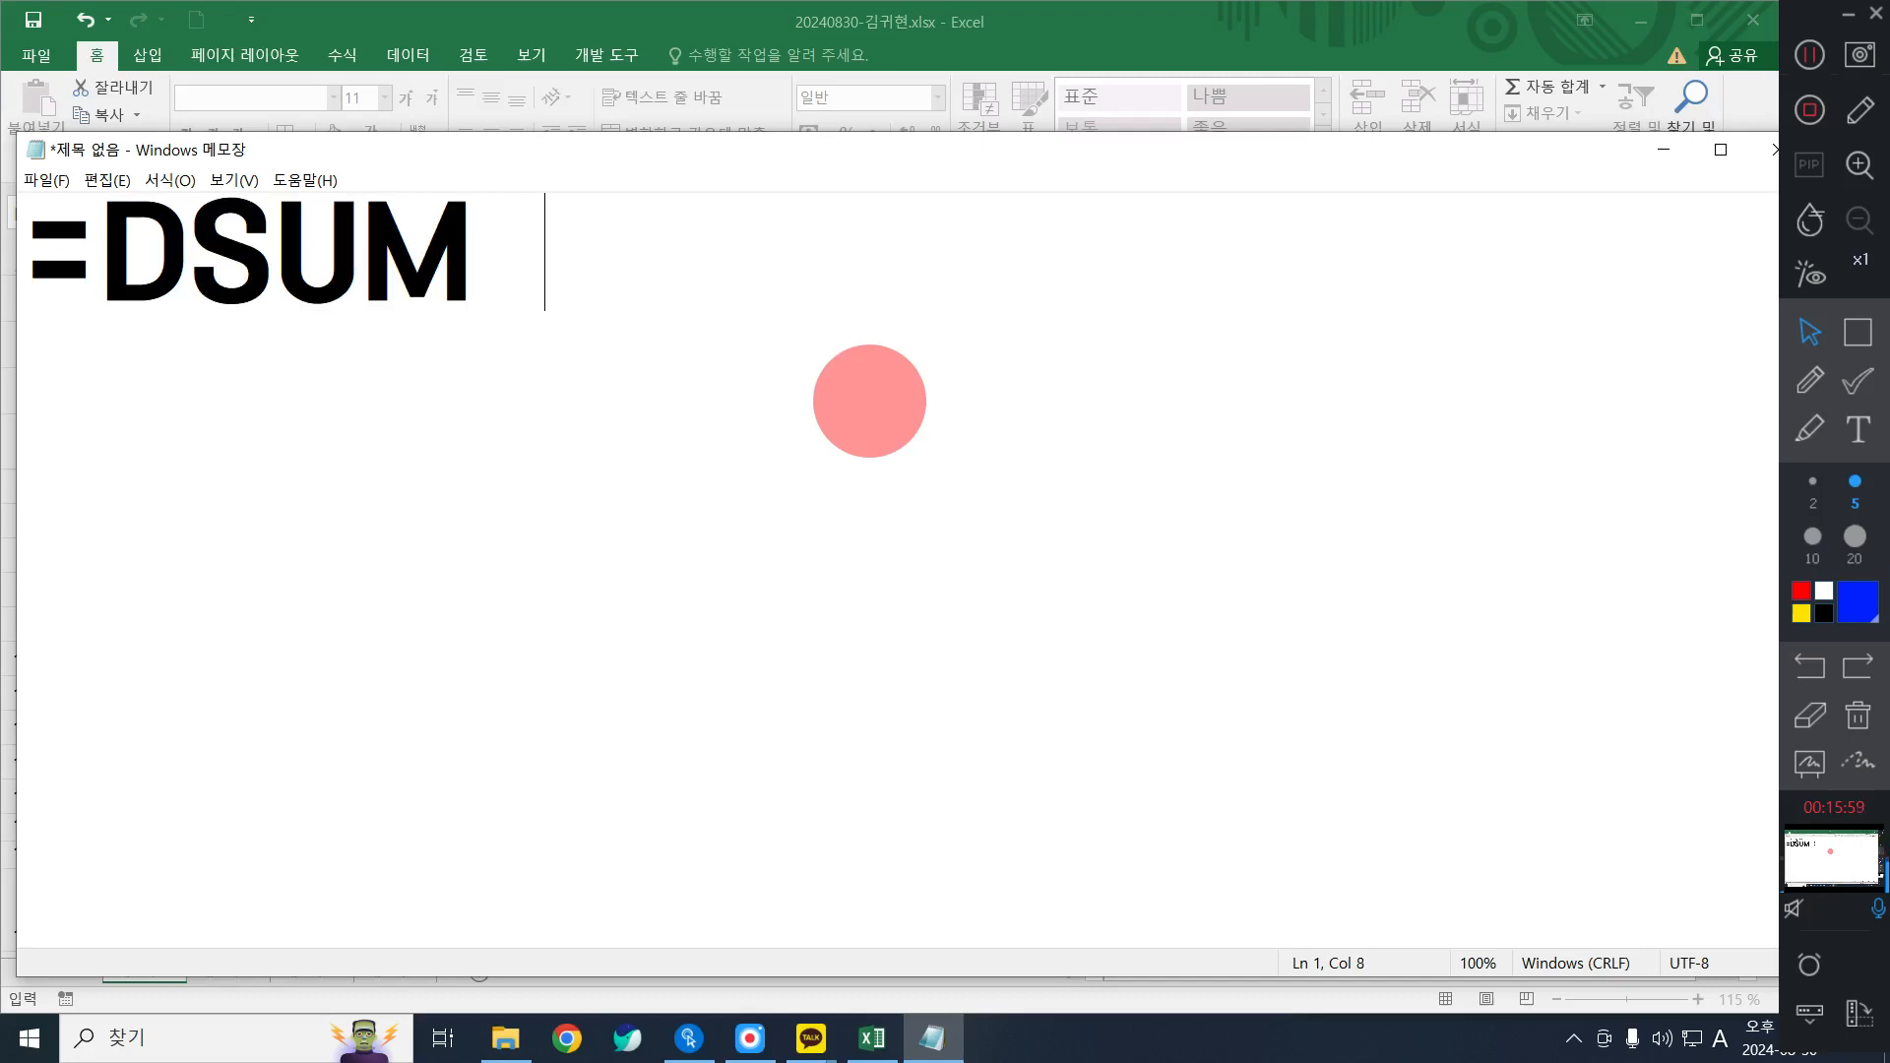
type("(")
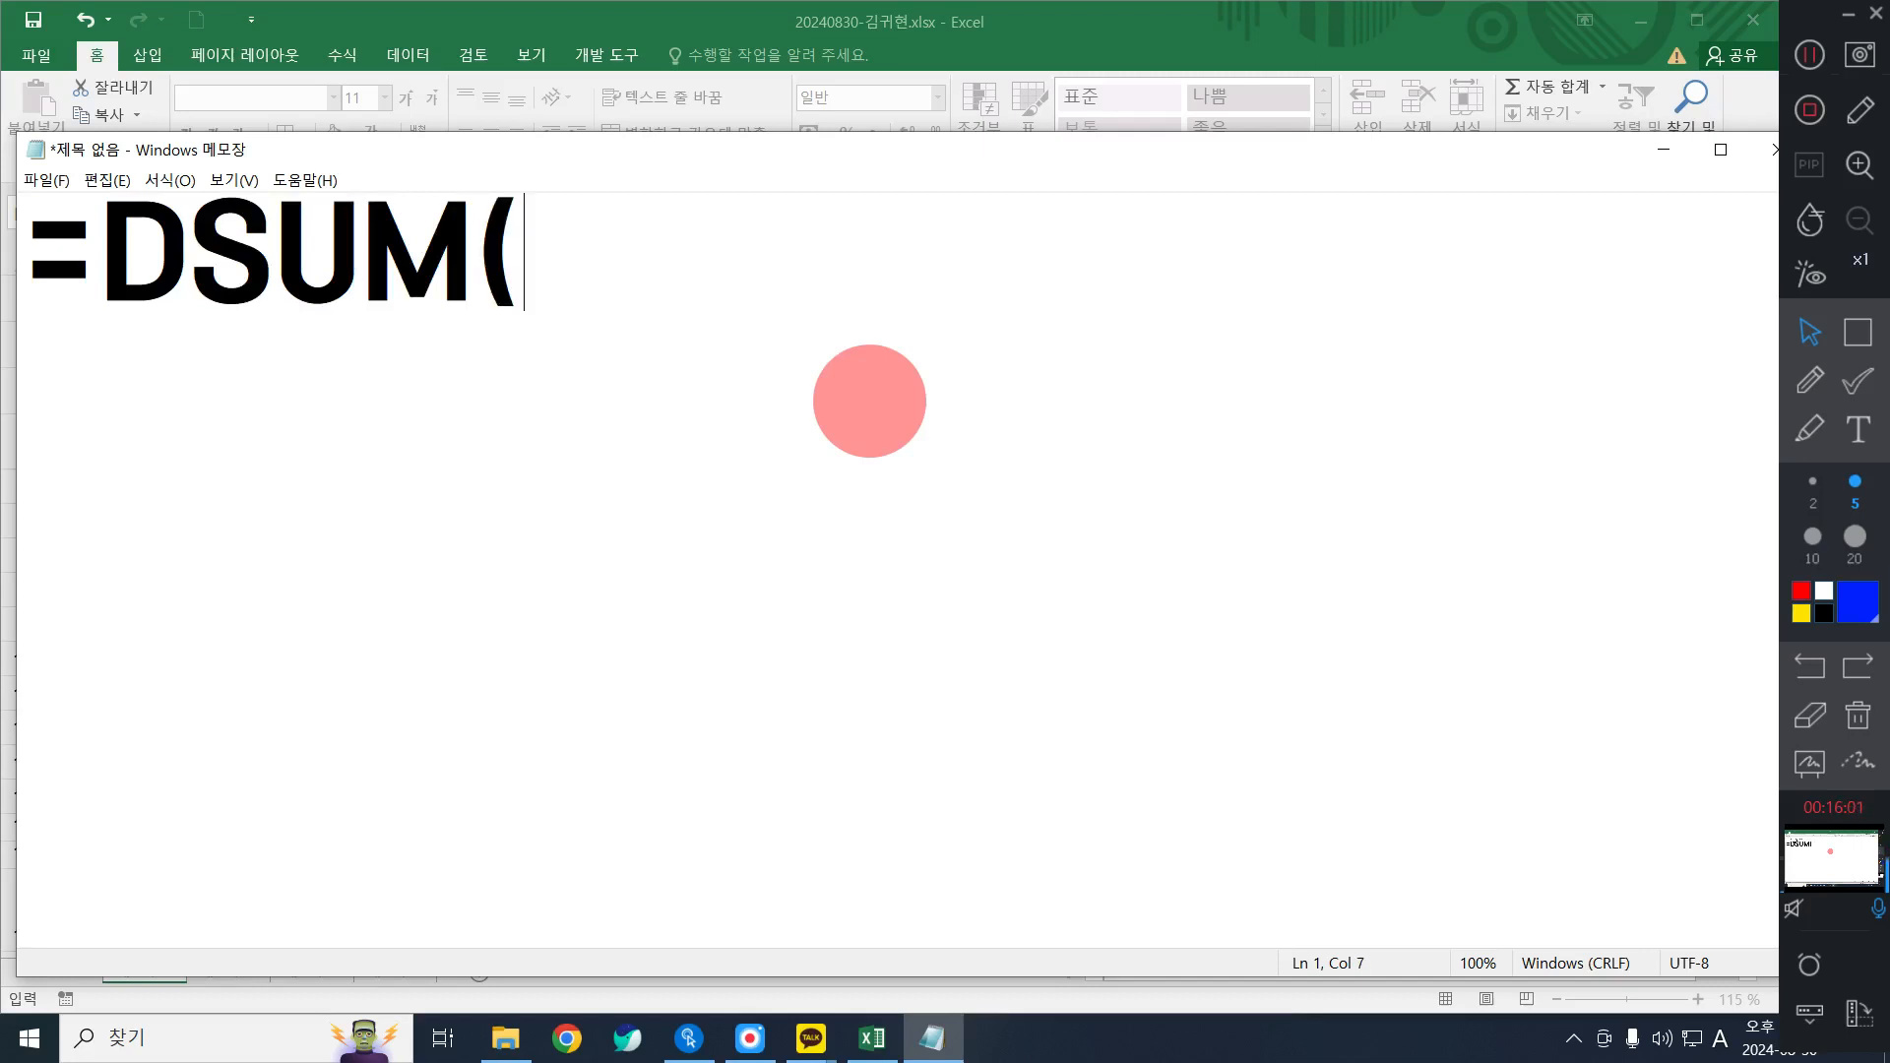
Complete the DSUM syntax note with 표전체,계산할필드,조건+필드) and return to the Excel workbook.
type("EP")
key("BackSpace")
key("BackSpace")
key("Hangul")
type("표전체")
type(",")
type("계산할")
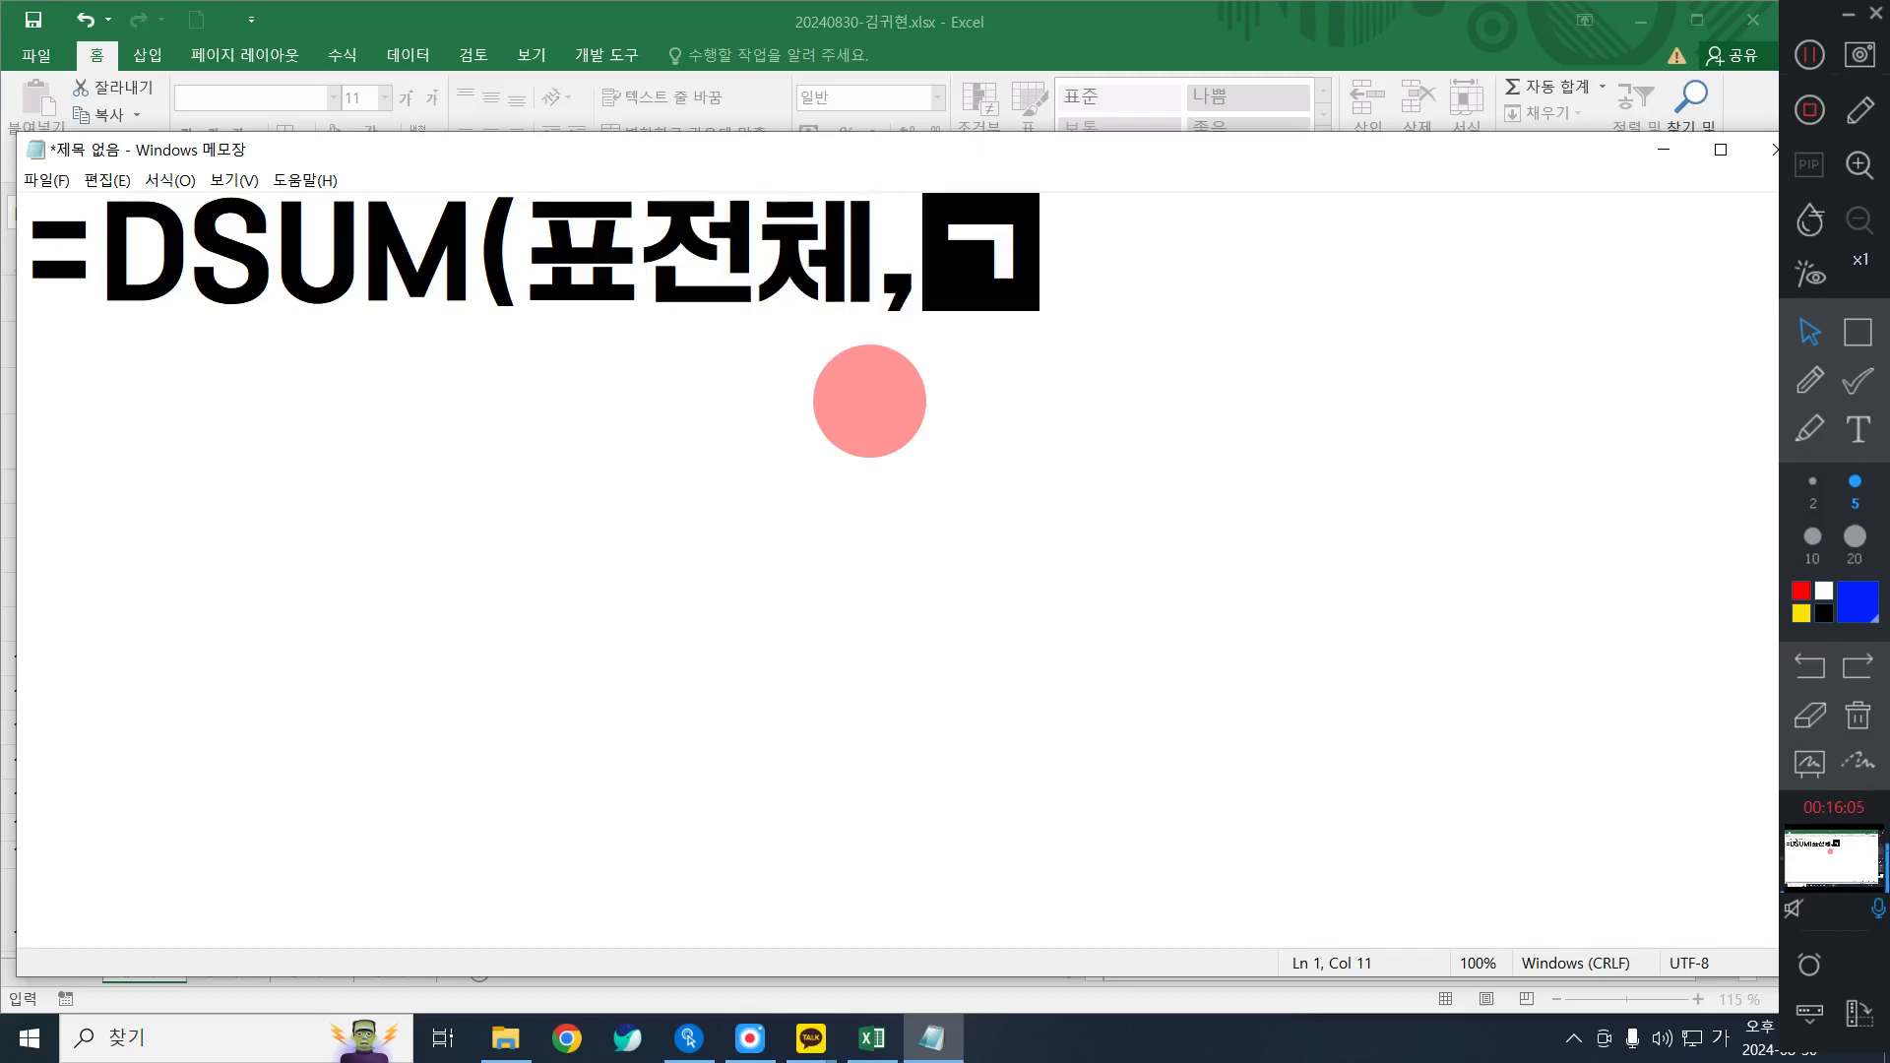
type("필드,")
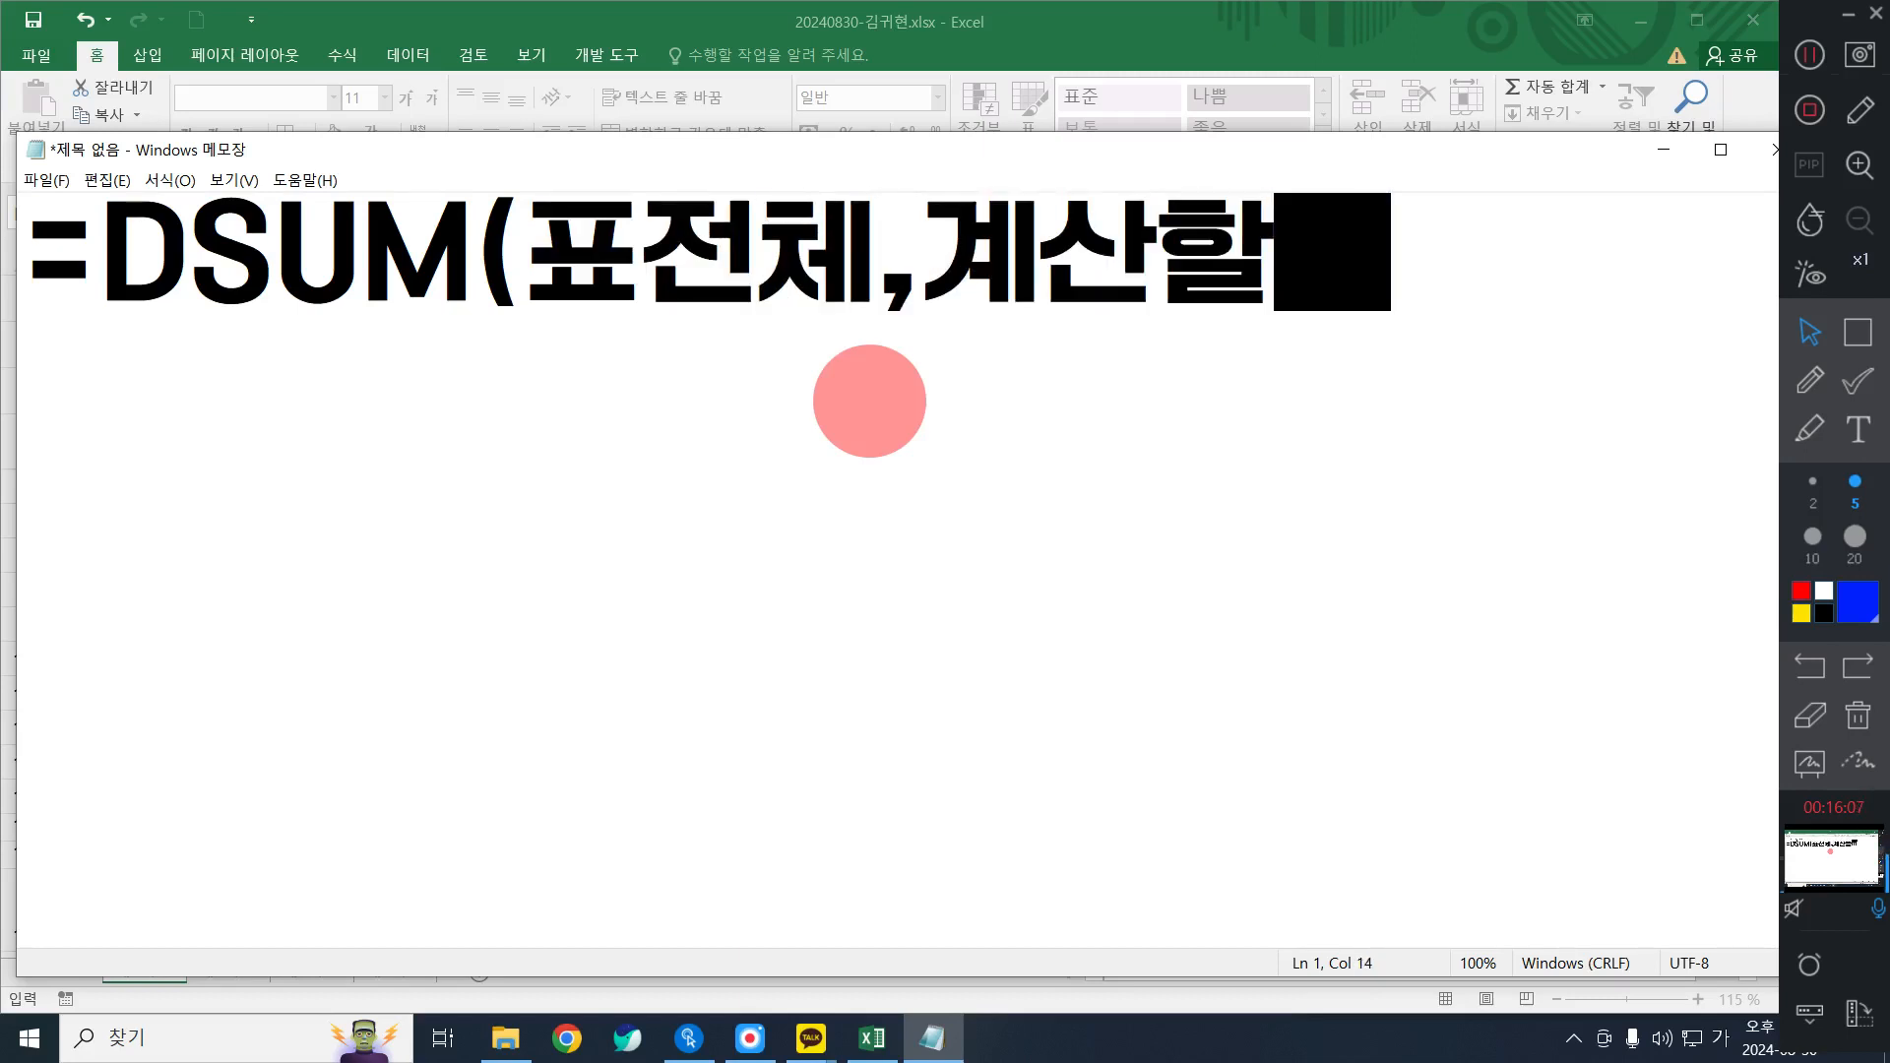
type("조")
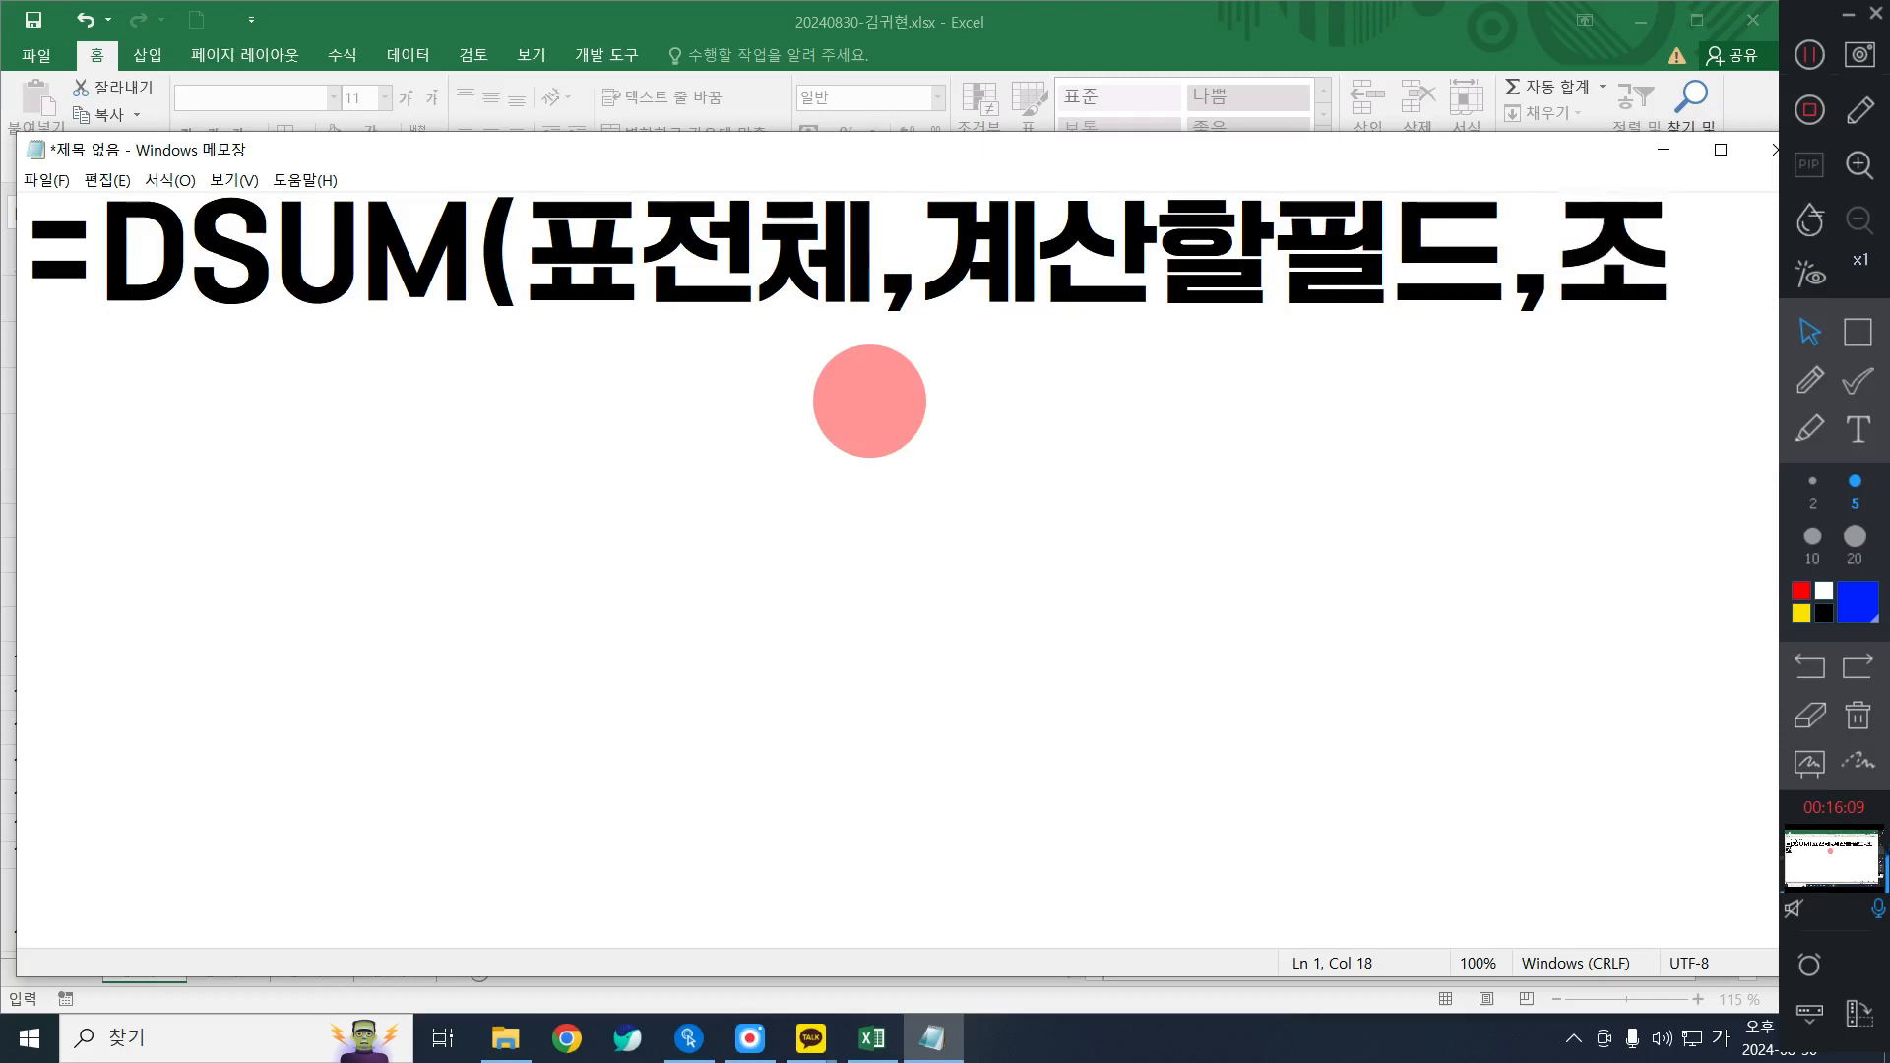
type("건+필드)")
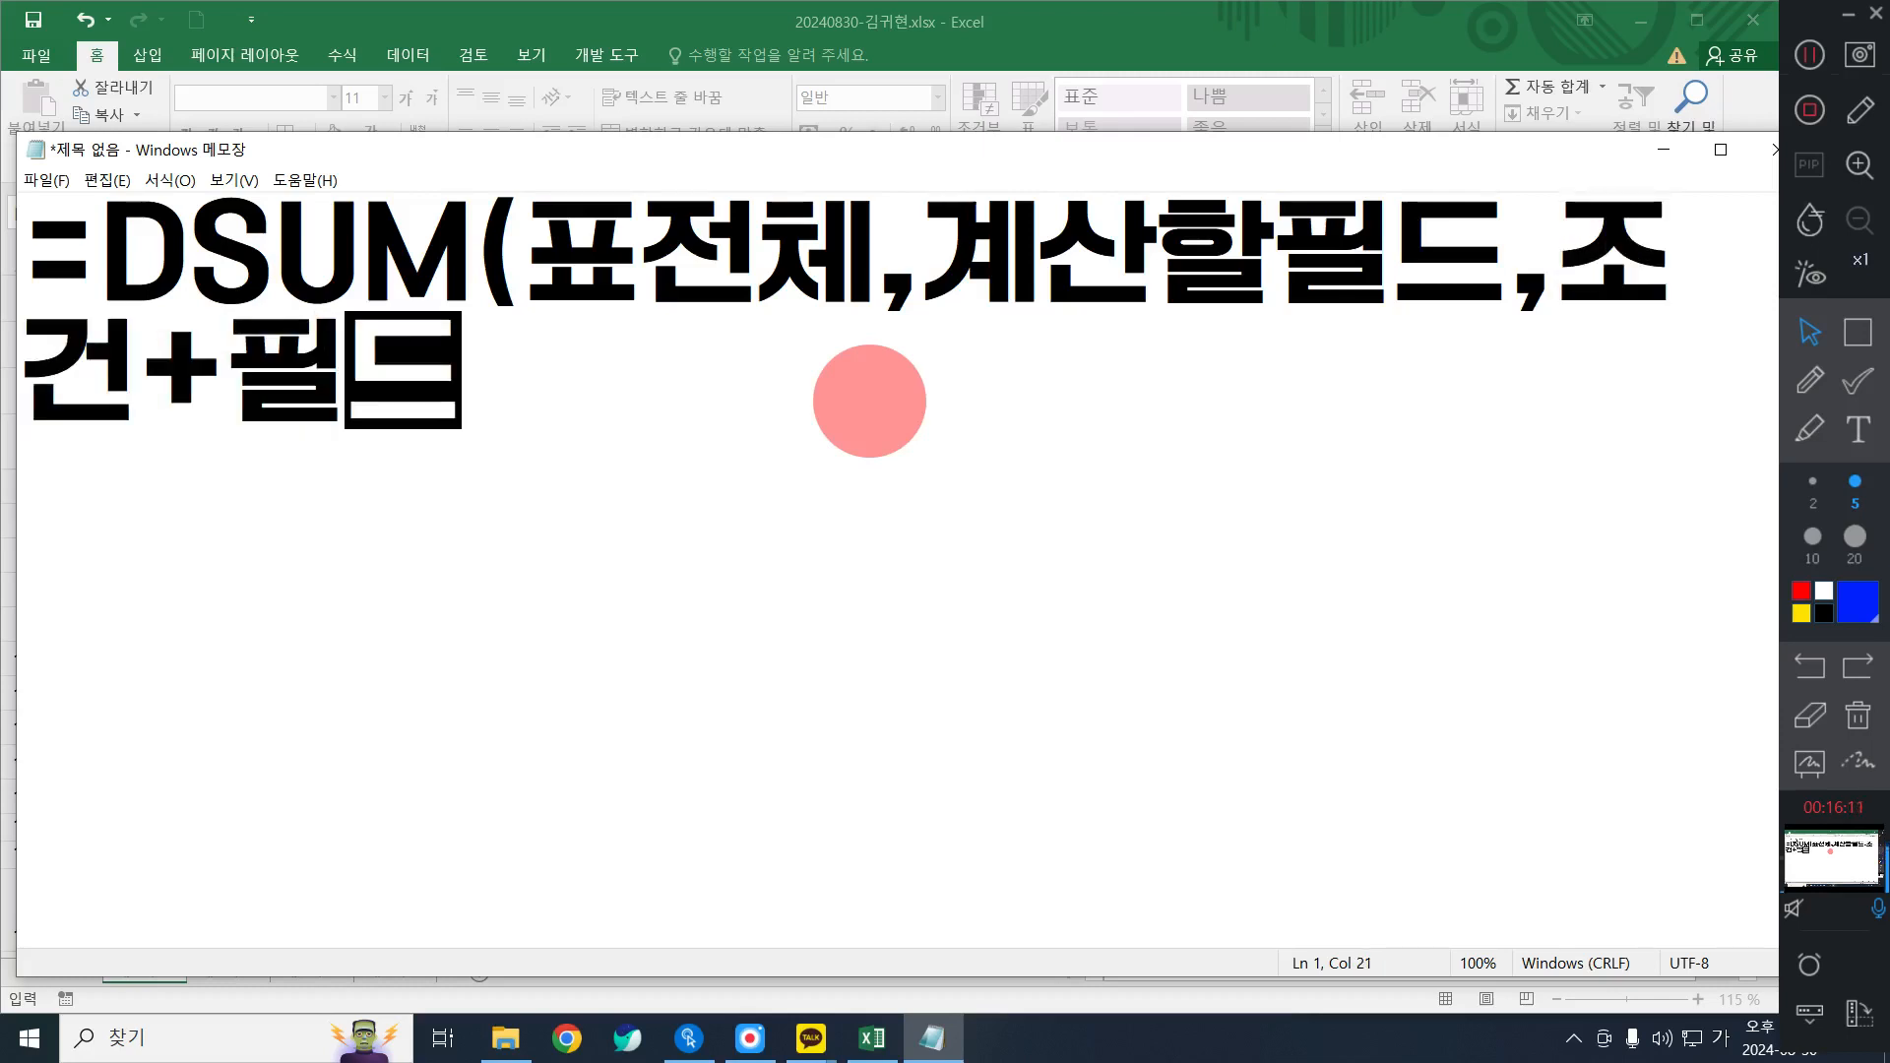
left_click(1657, 157)
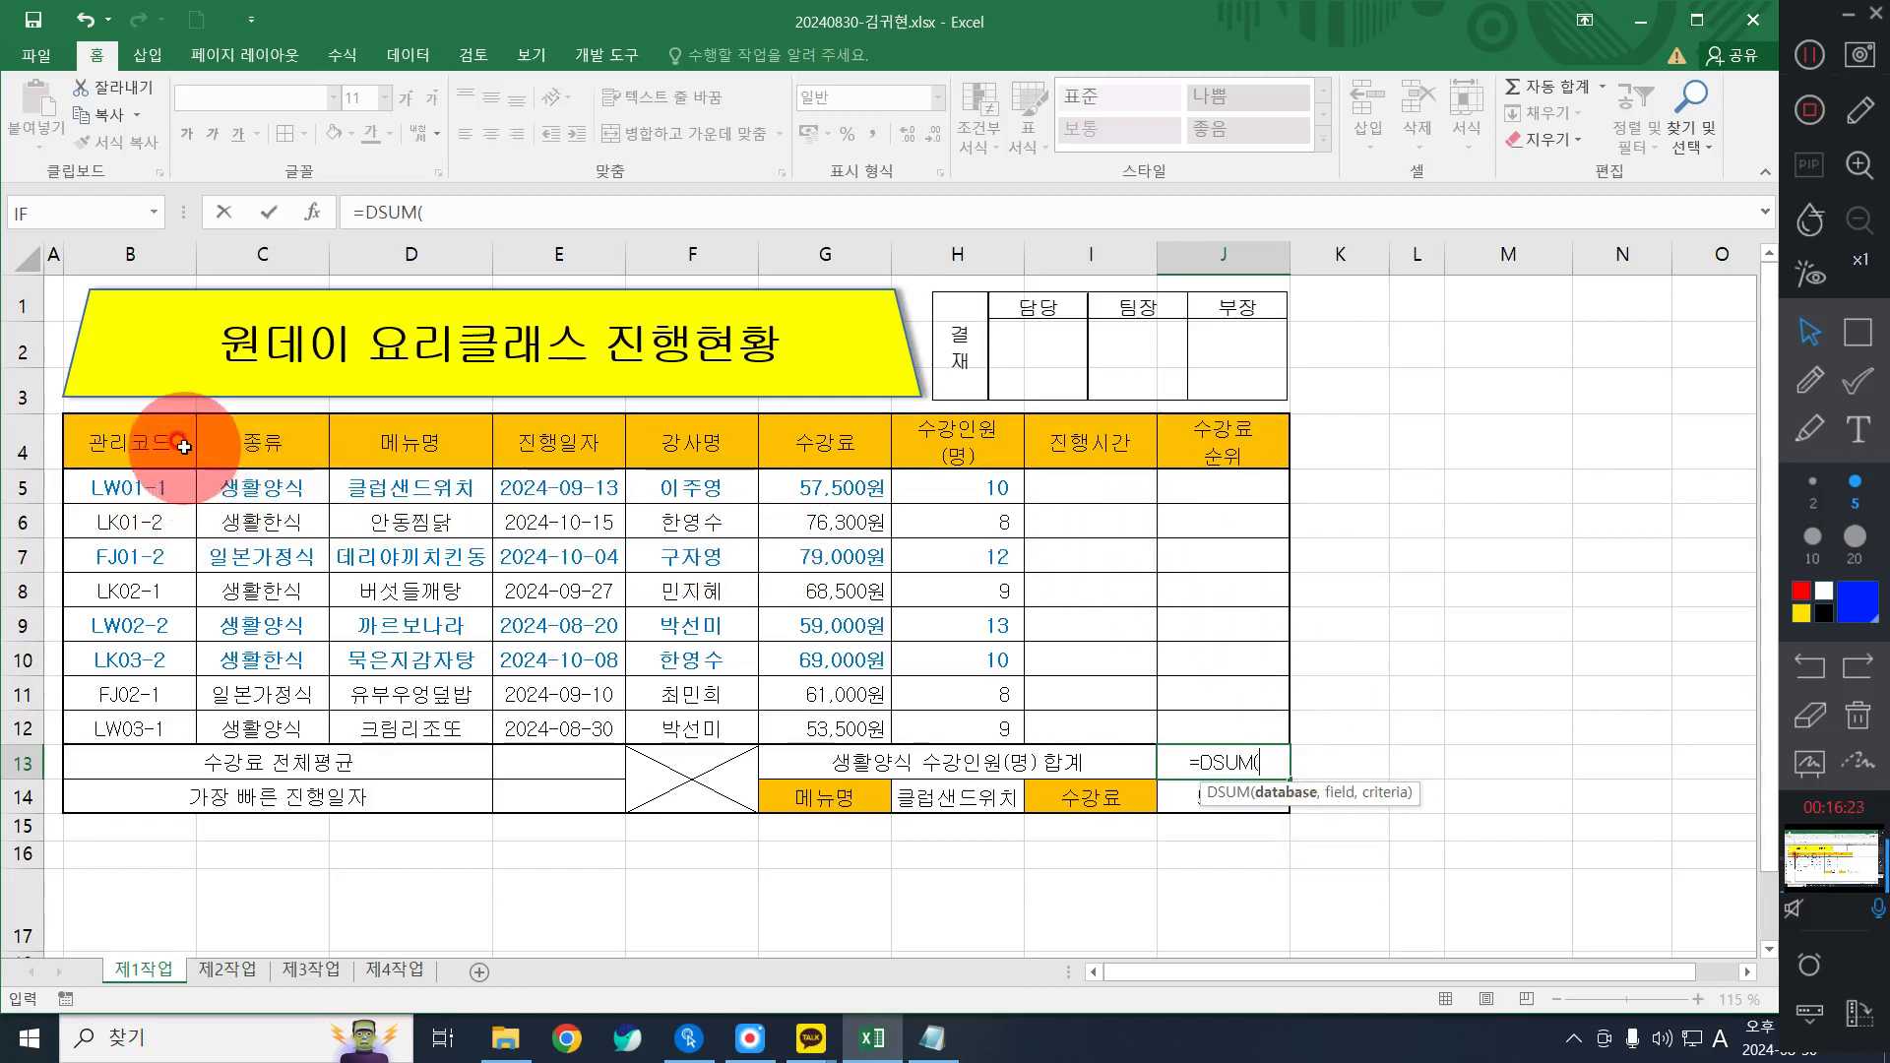
Complete the DSUM in J13 with database B4:H12, field H4 and criteria C4:C5.
left_click_drag(181, 447, 958, 726)
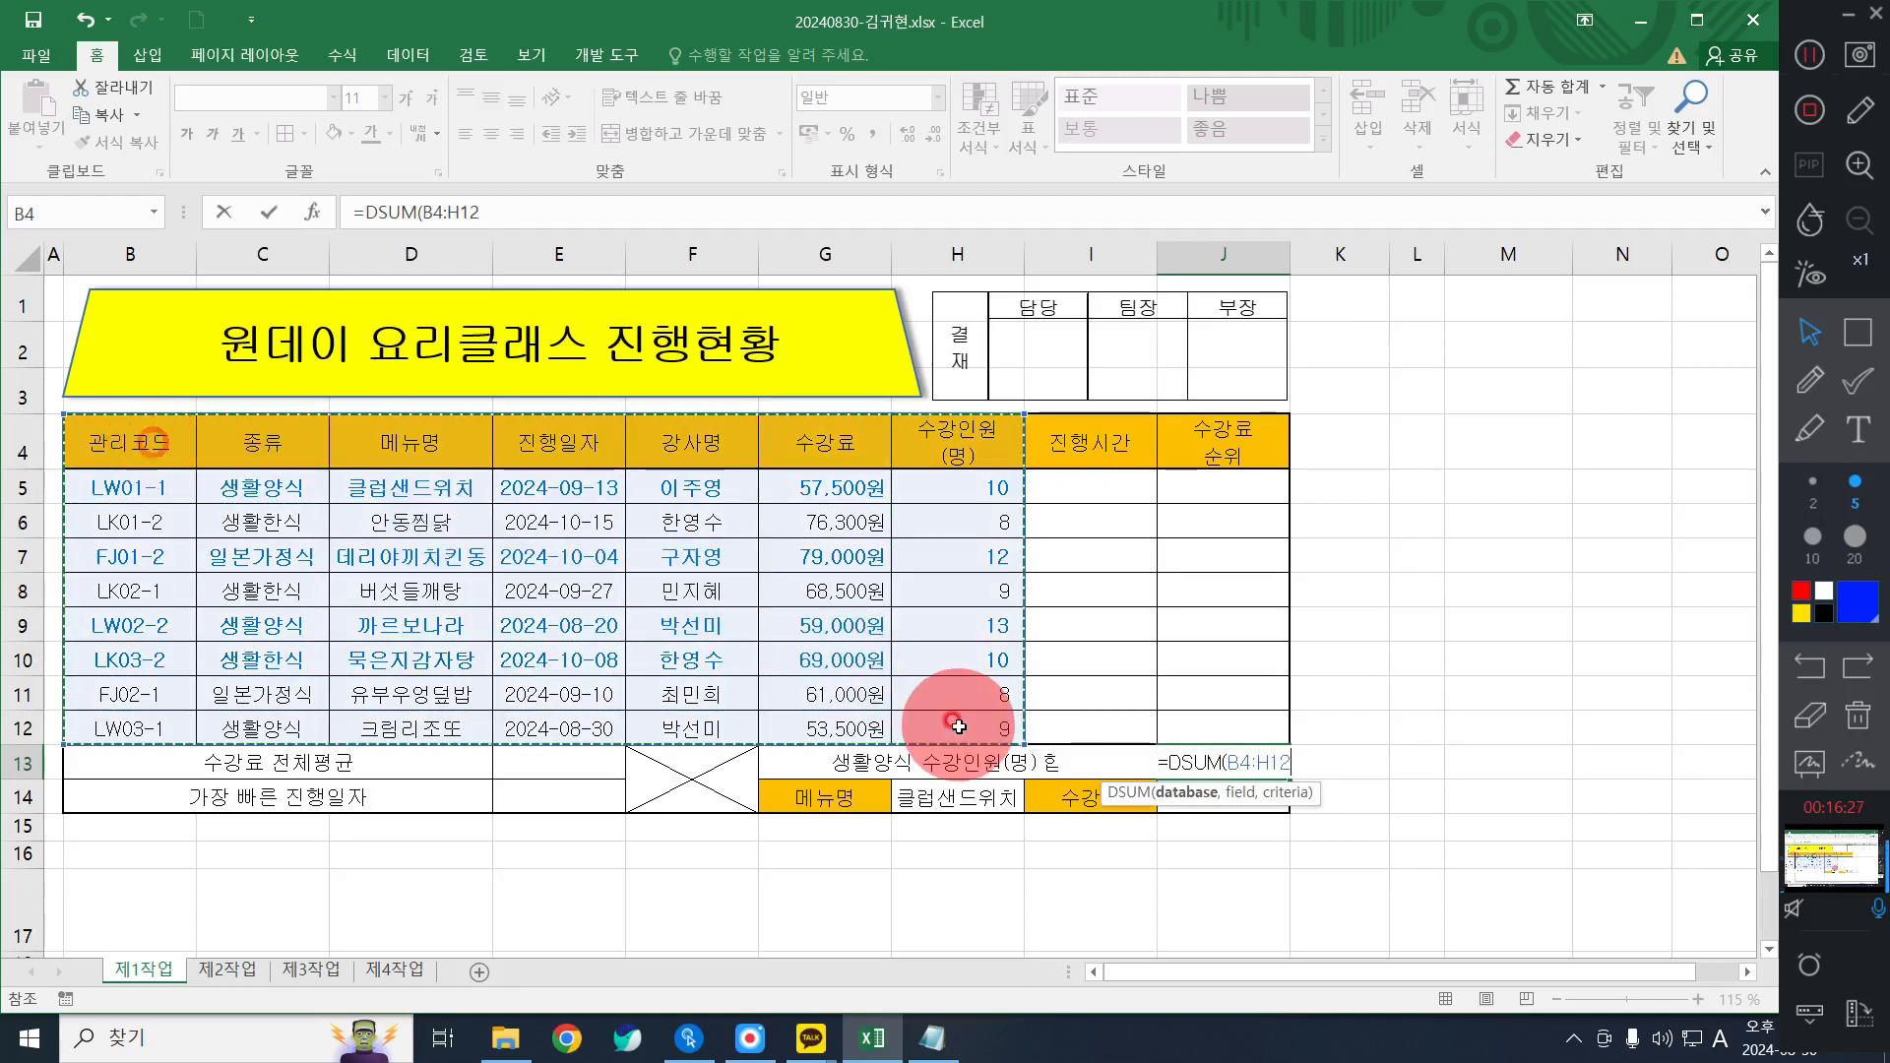
type(",")
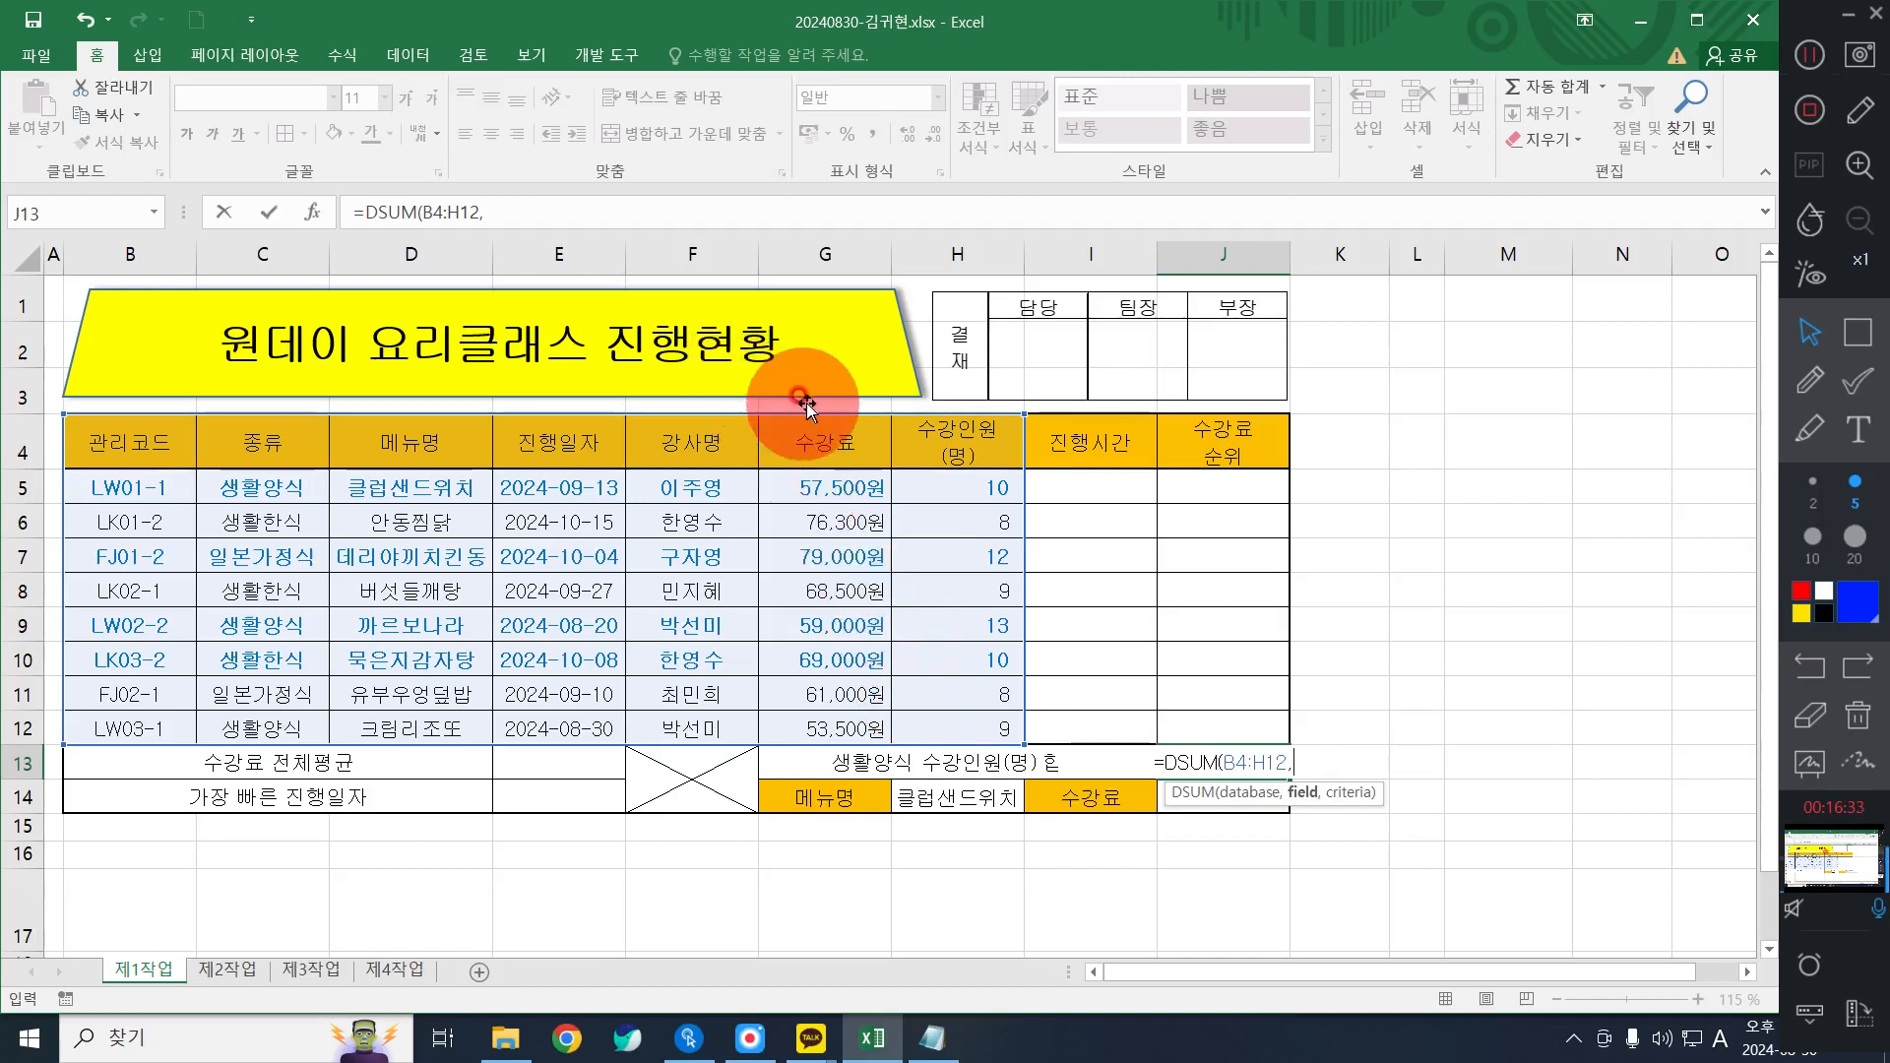
left_click(913, 442)
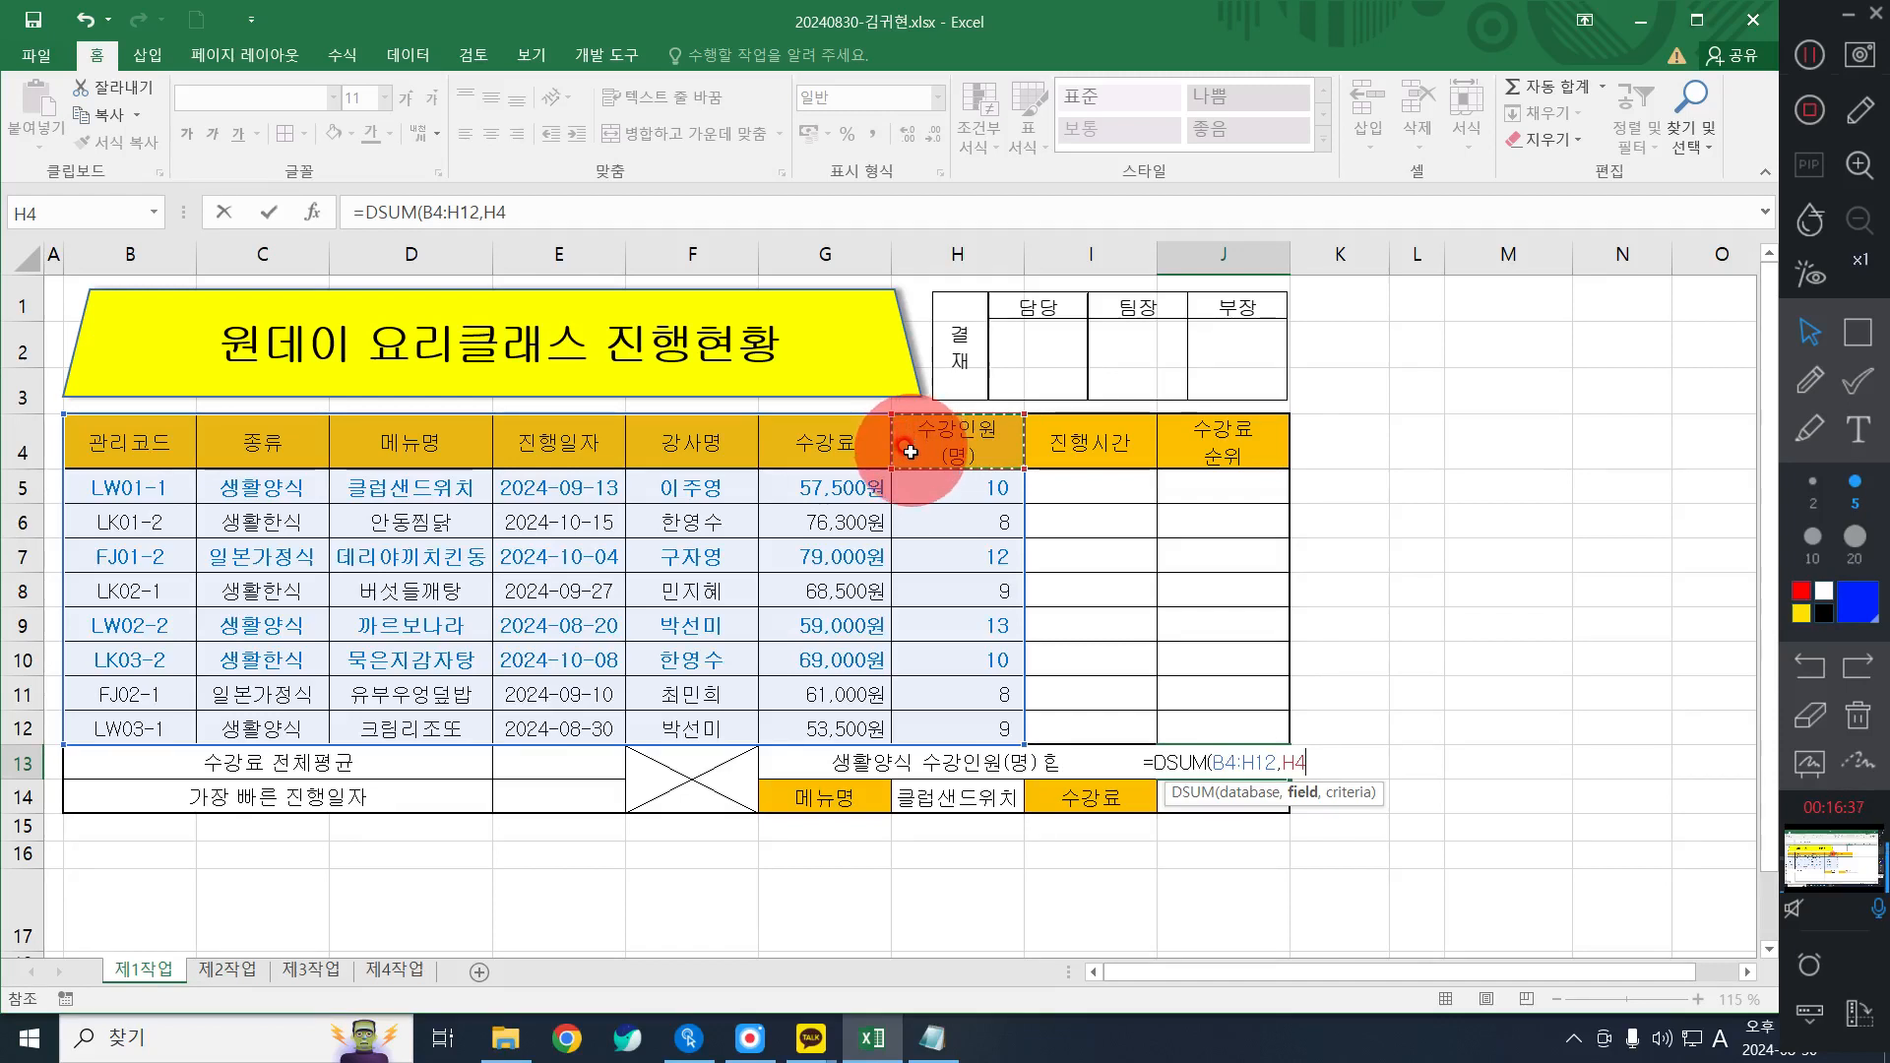
type(",")
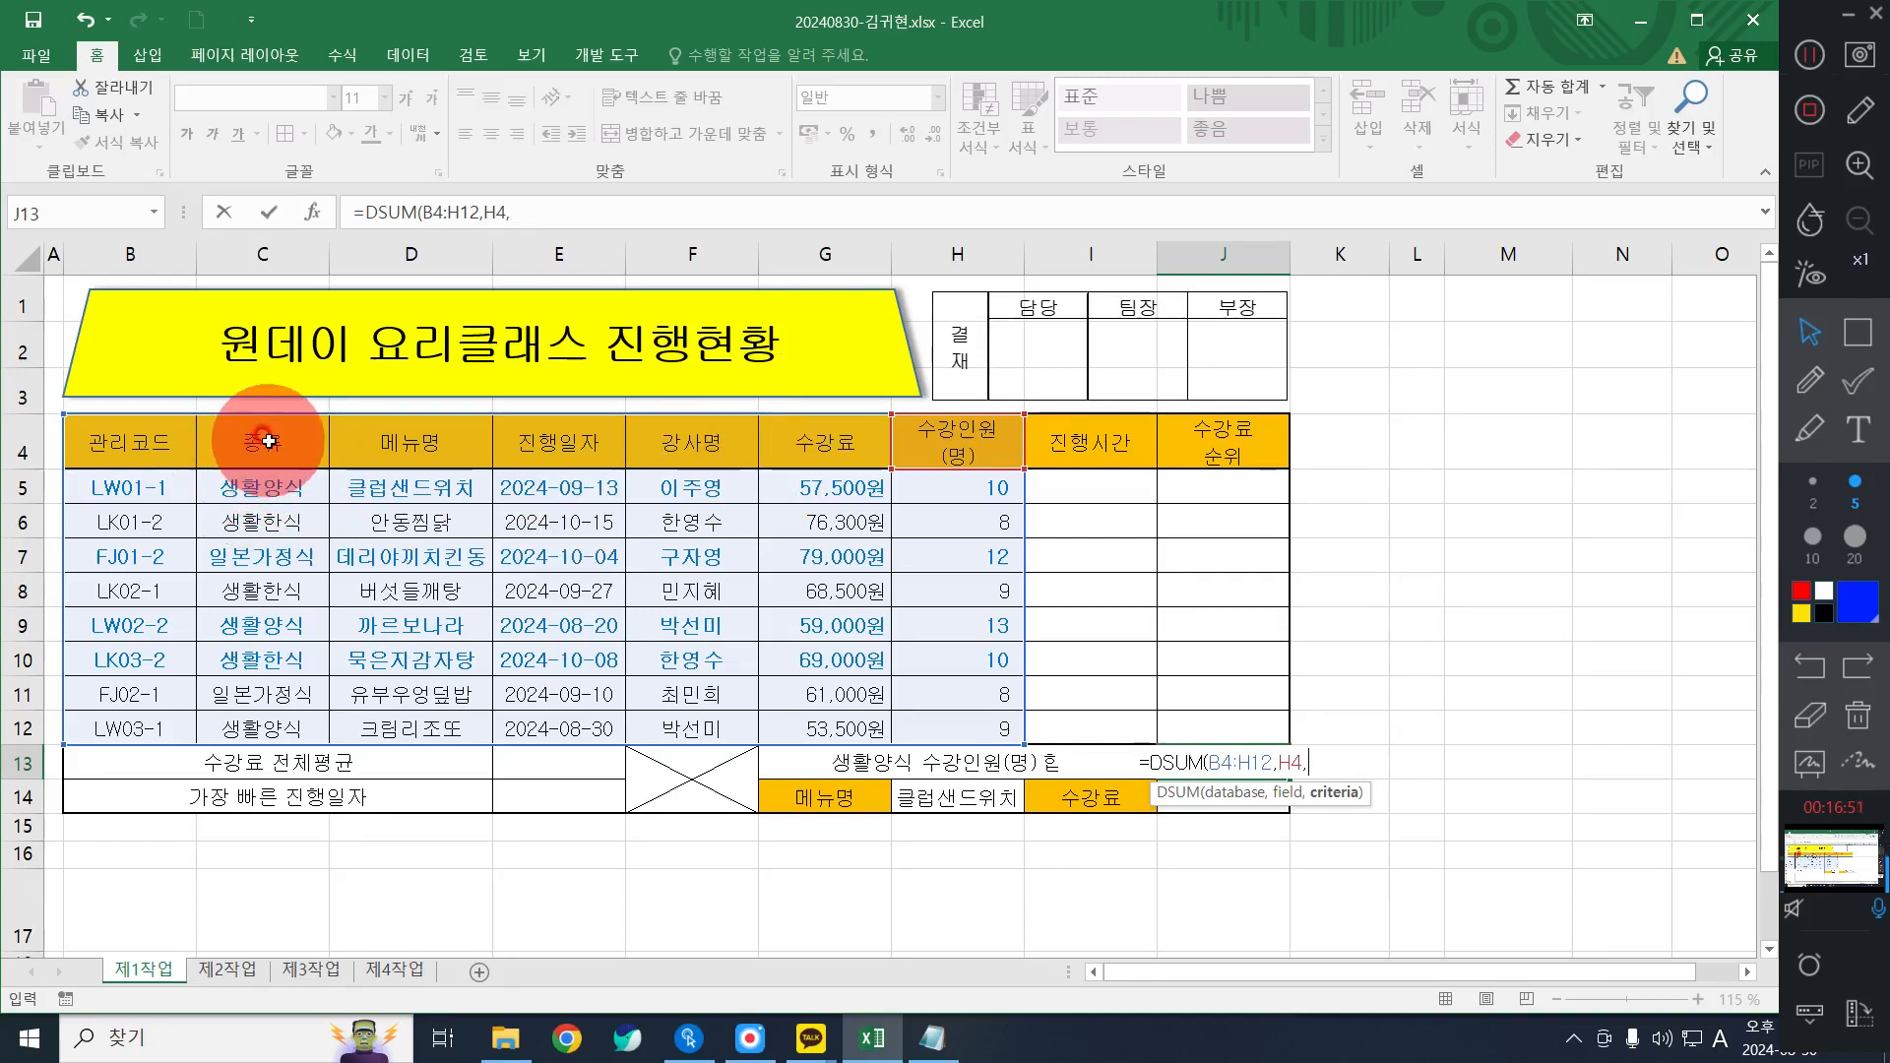
left_click_drag(268, 442, 264, 489)
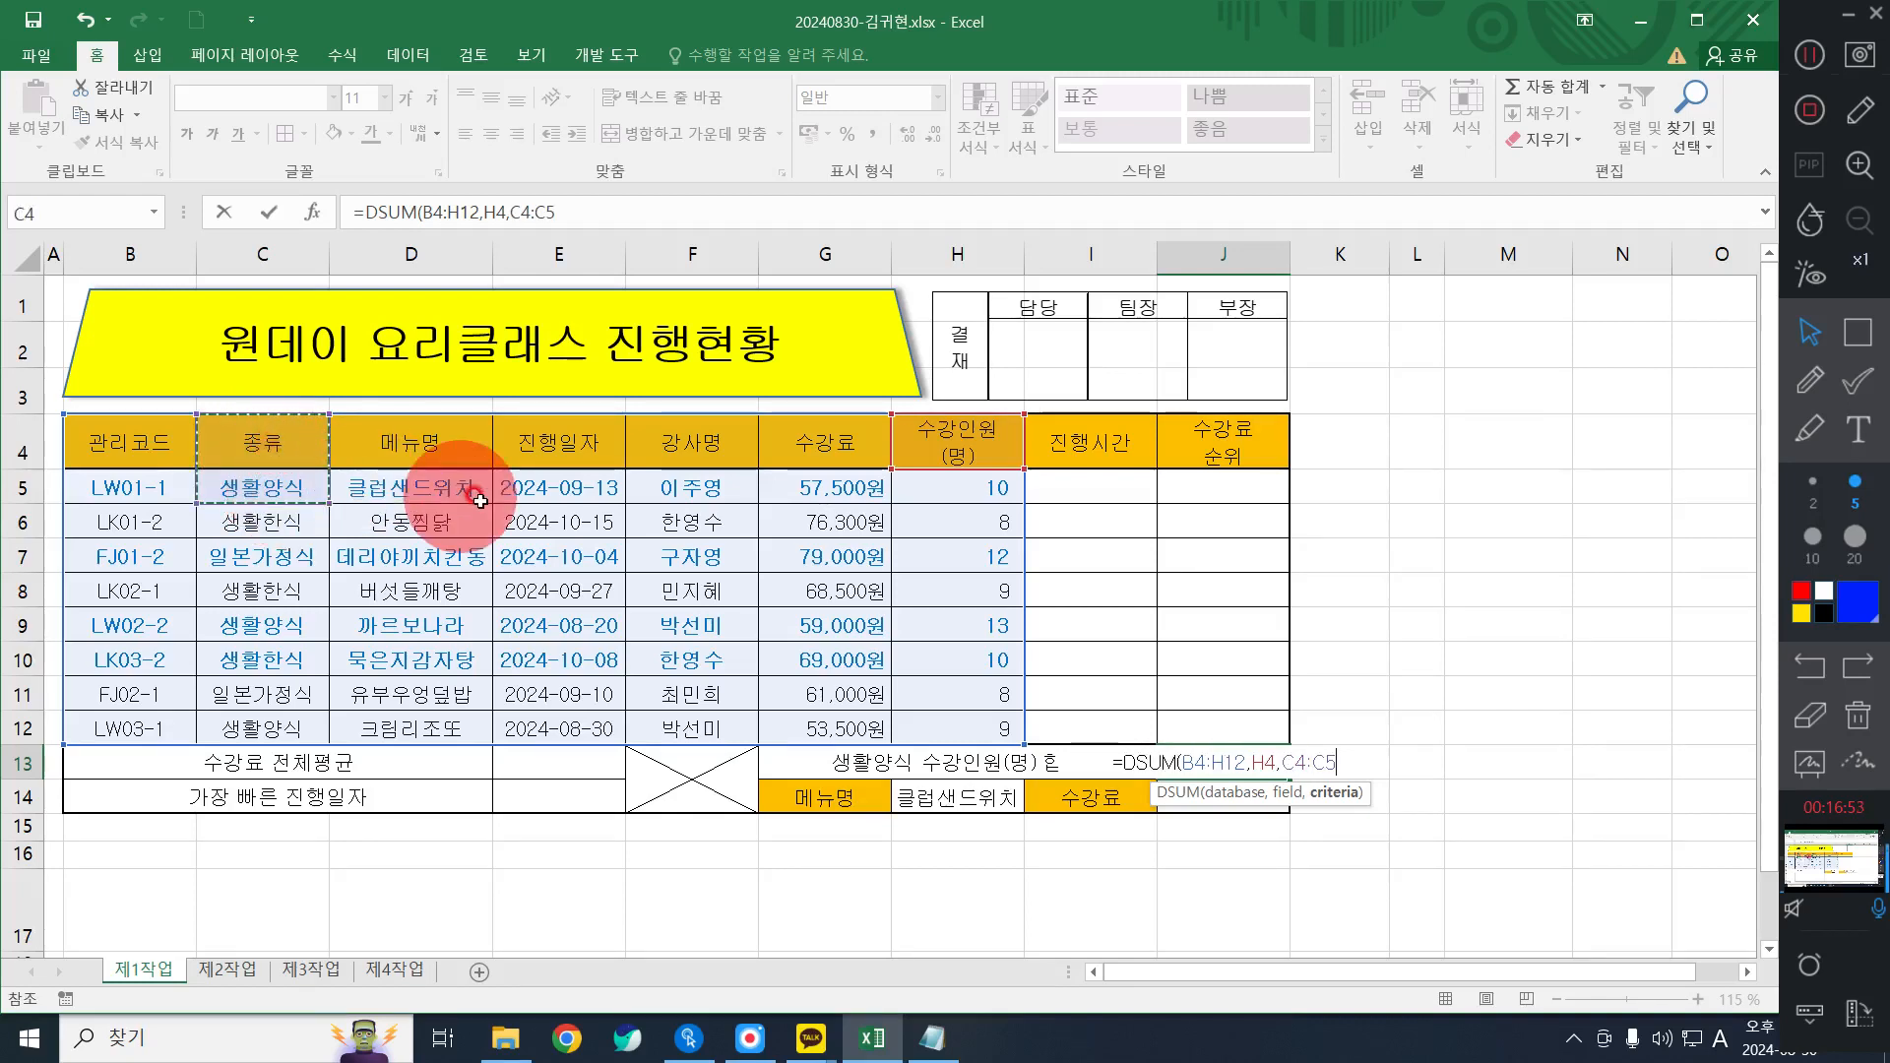
key("Return")
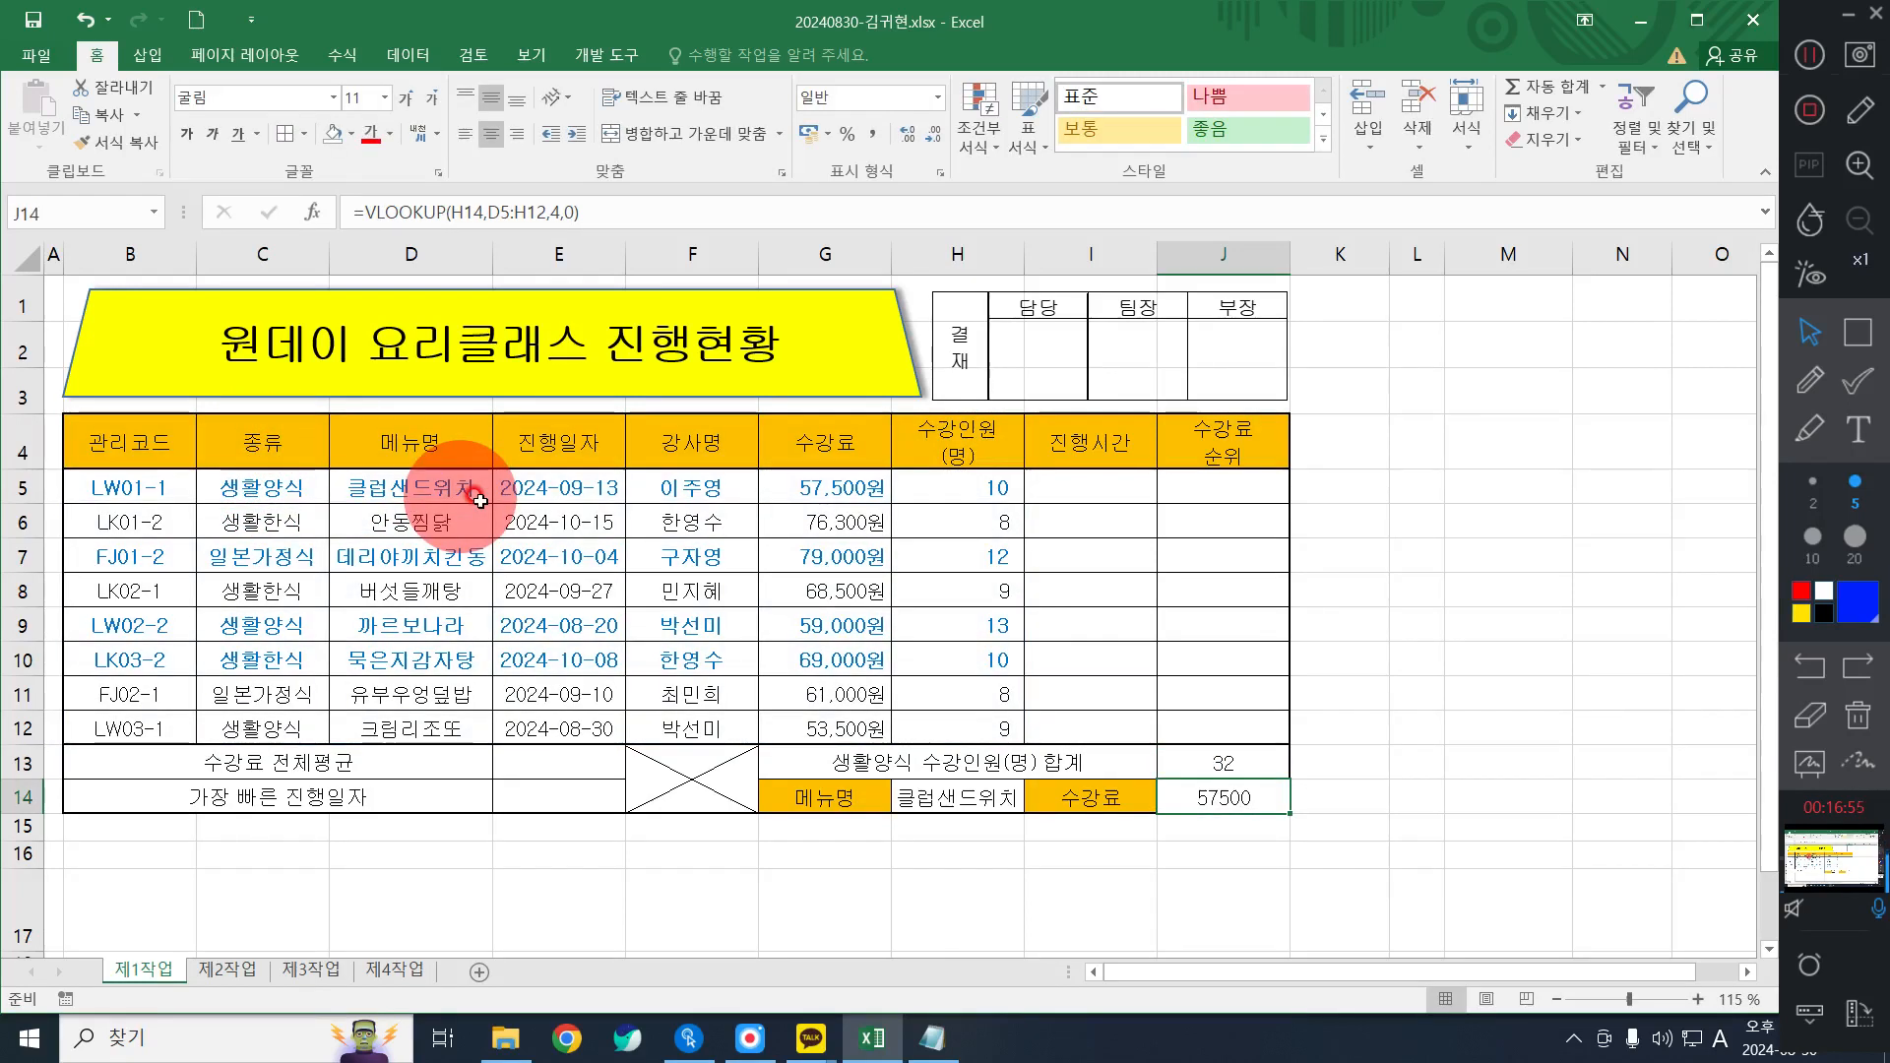
Enter =MIN(진행일자) in E14 for the 가장 빠른 진행일자, taking the 진행일자 values in E5:E12 as the range.
left_click(1247, 772)
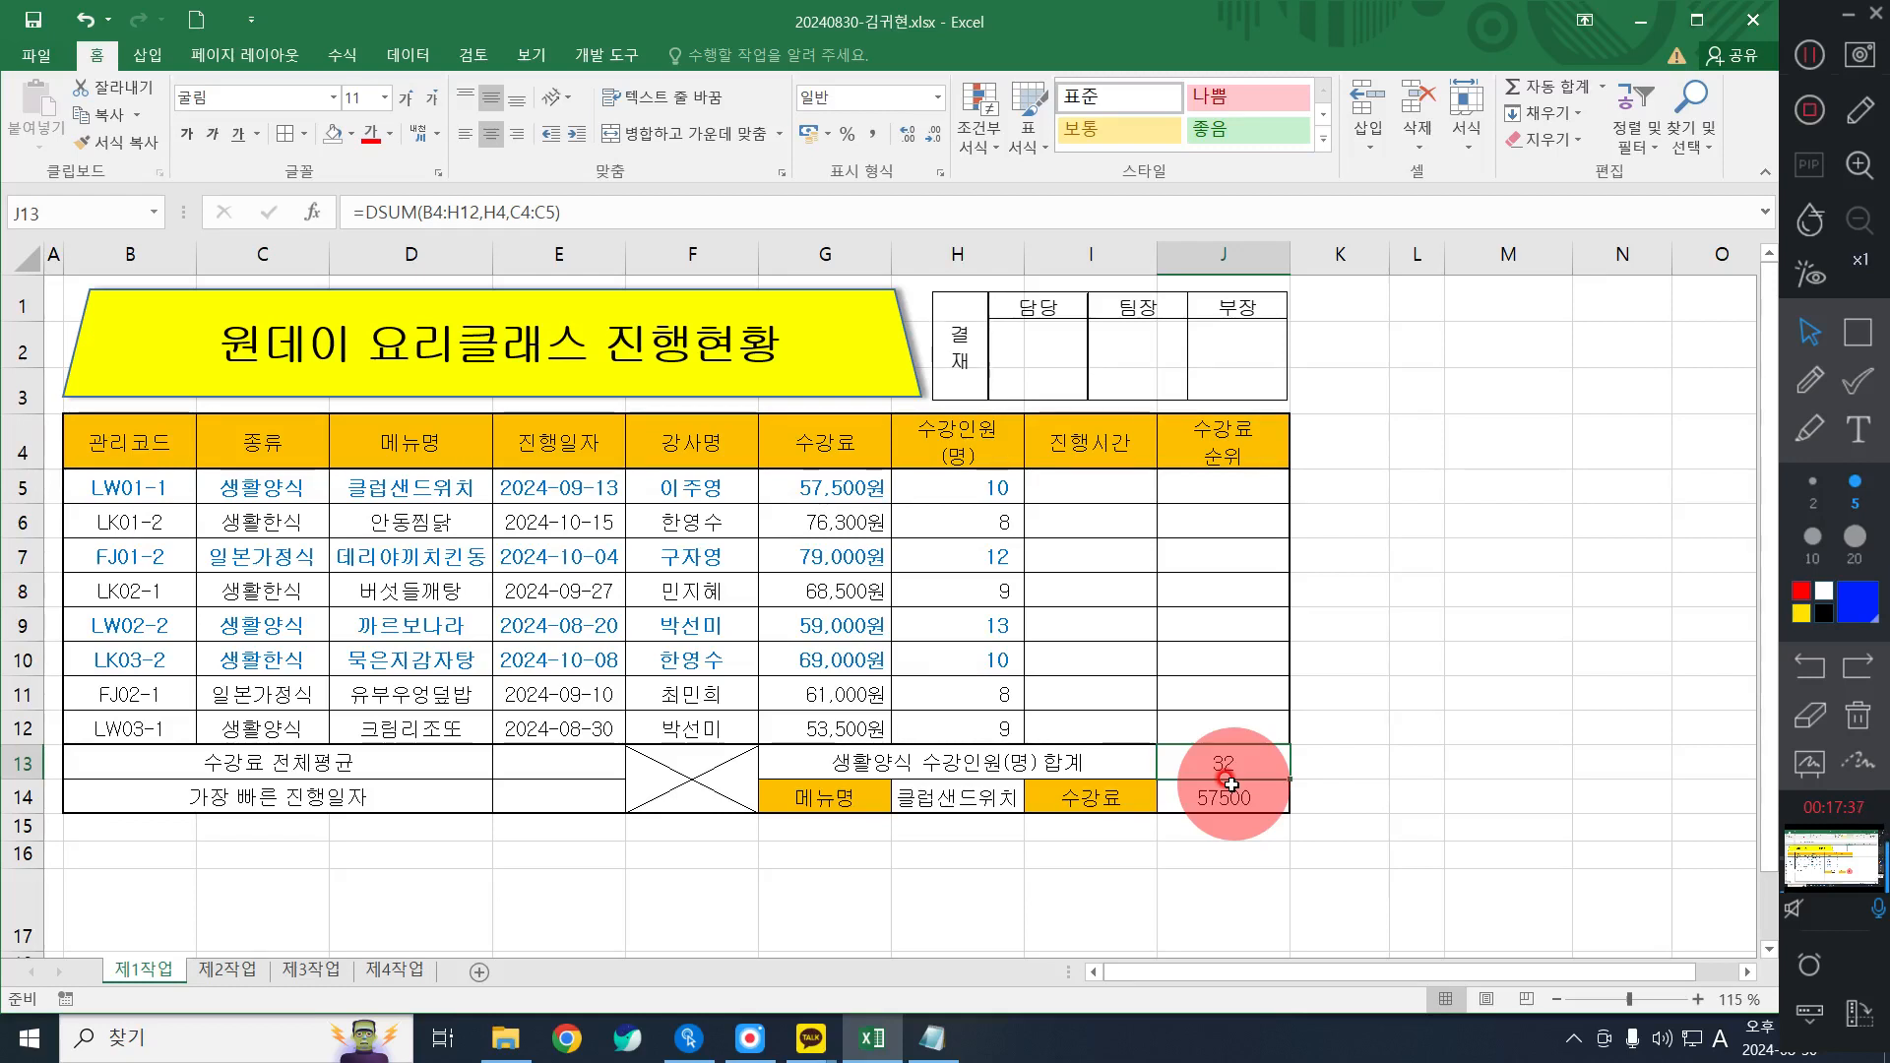
left_click(499, 800)
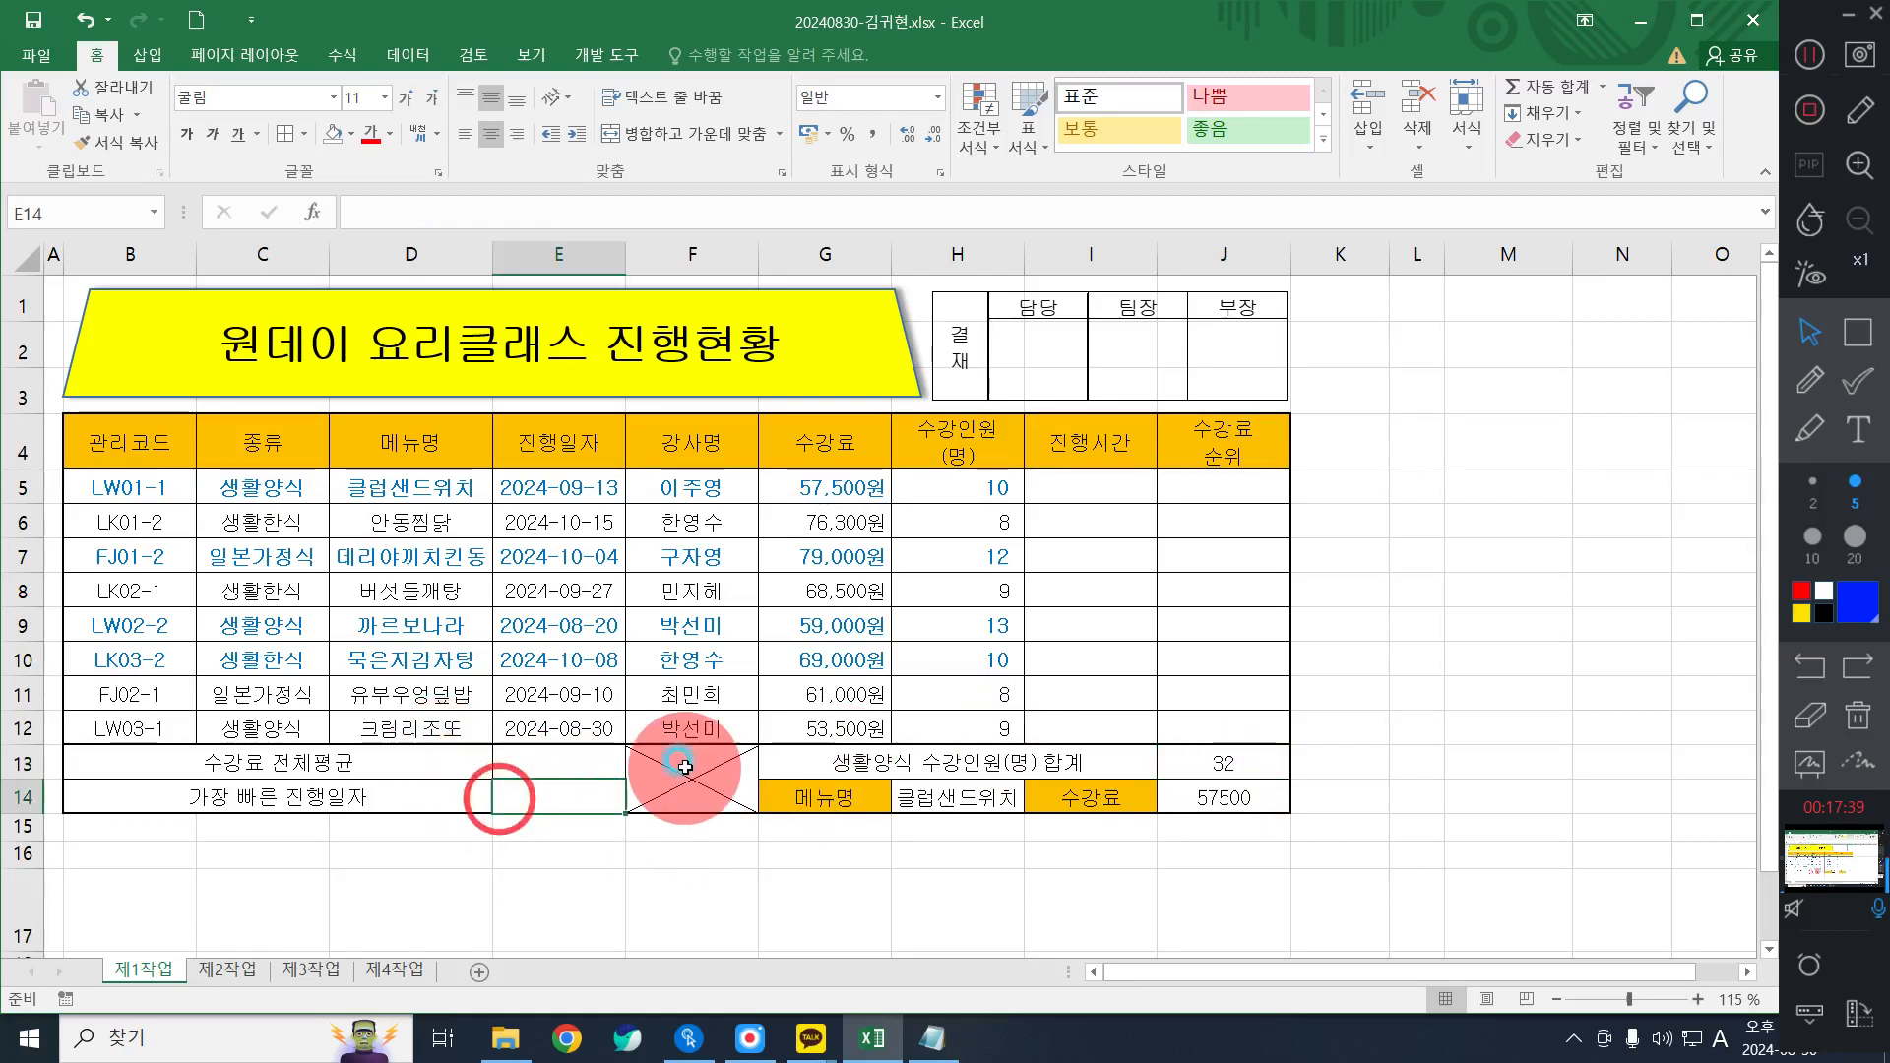
type("=MIN")
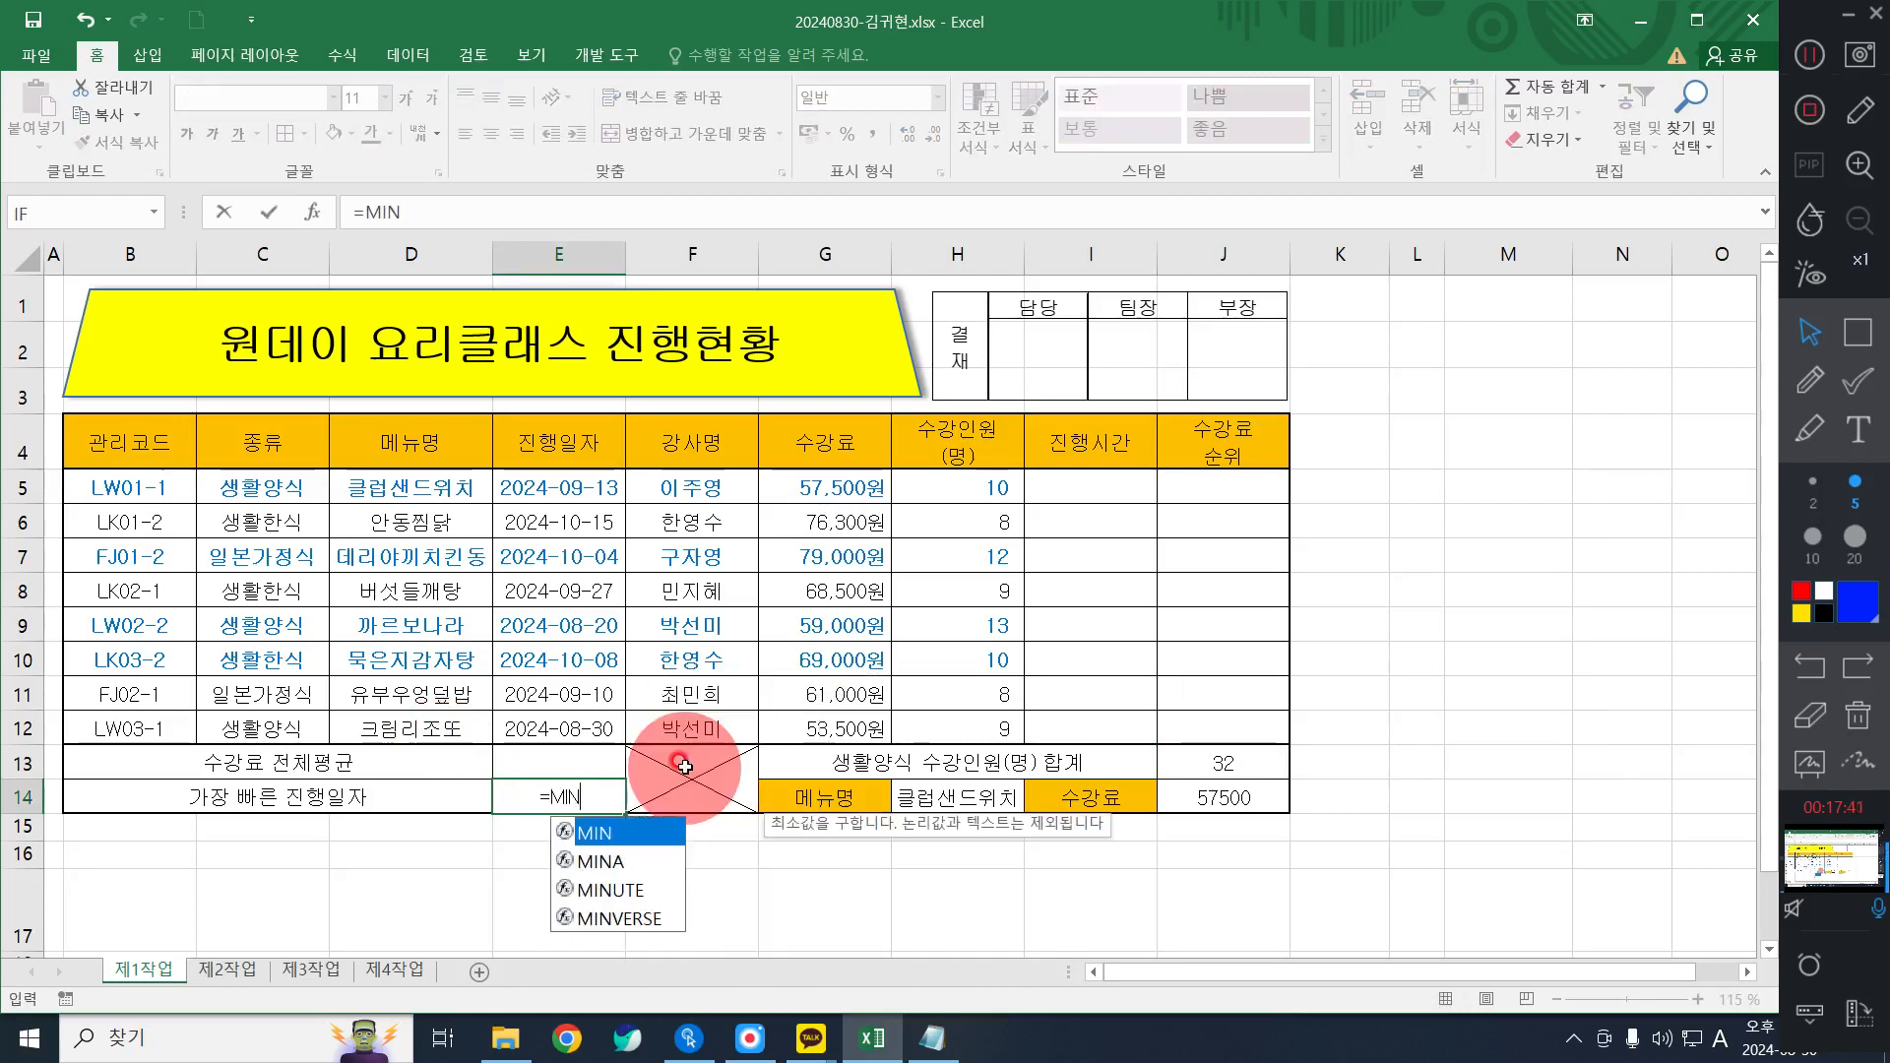
type("(")
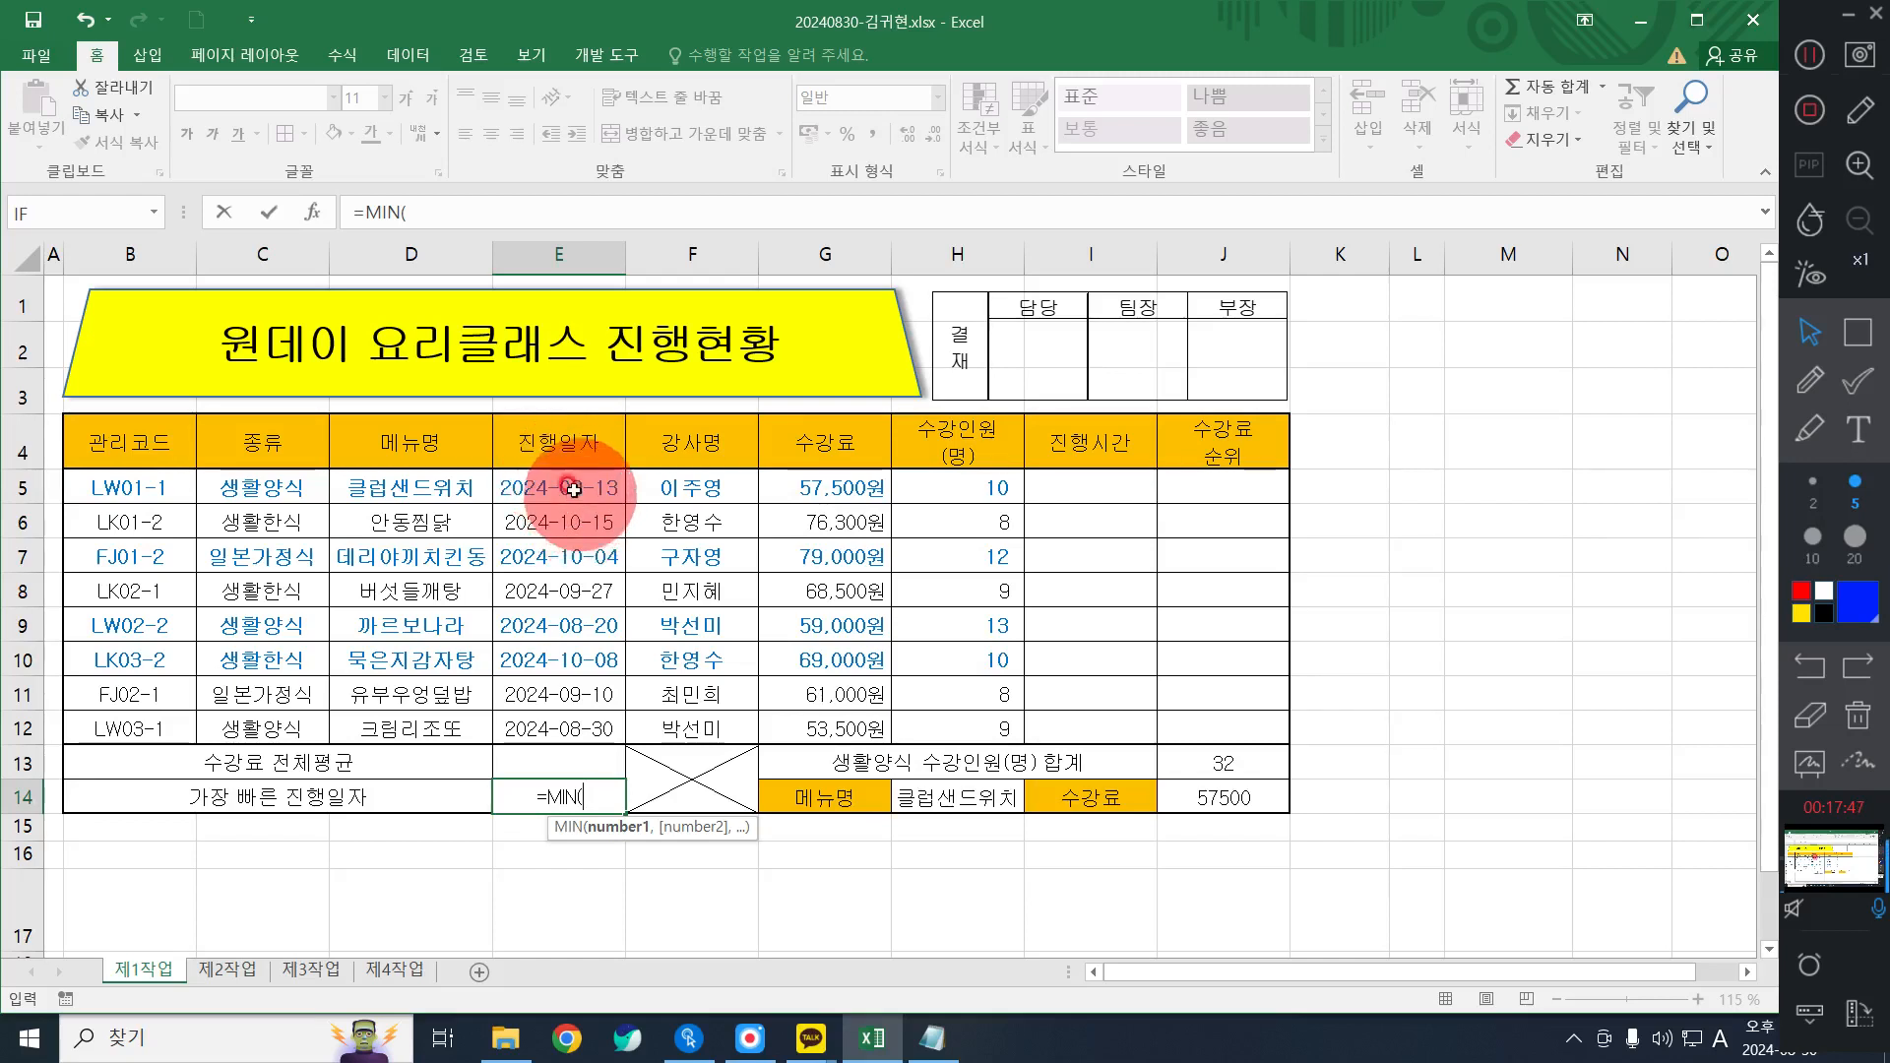
left_click_drag(569, 487, 595, 733)
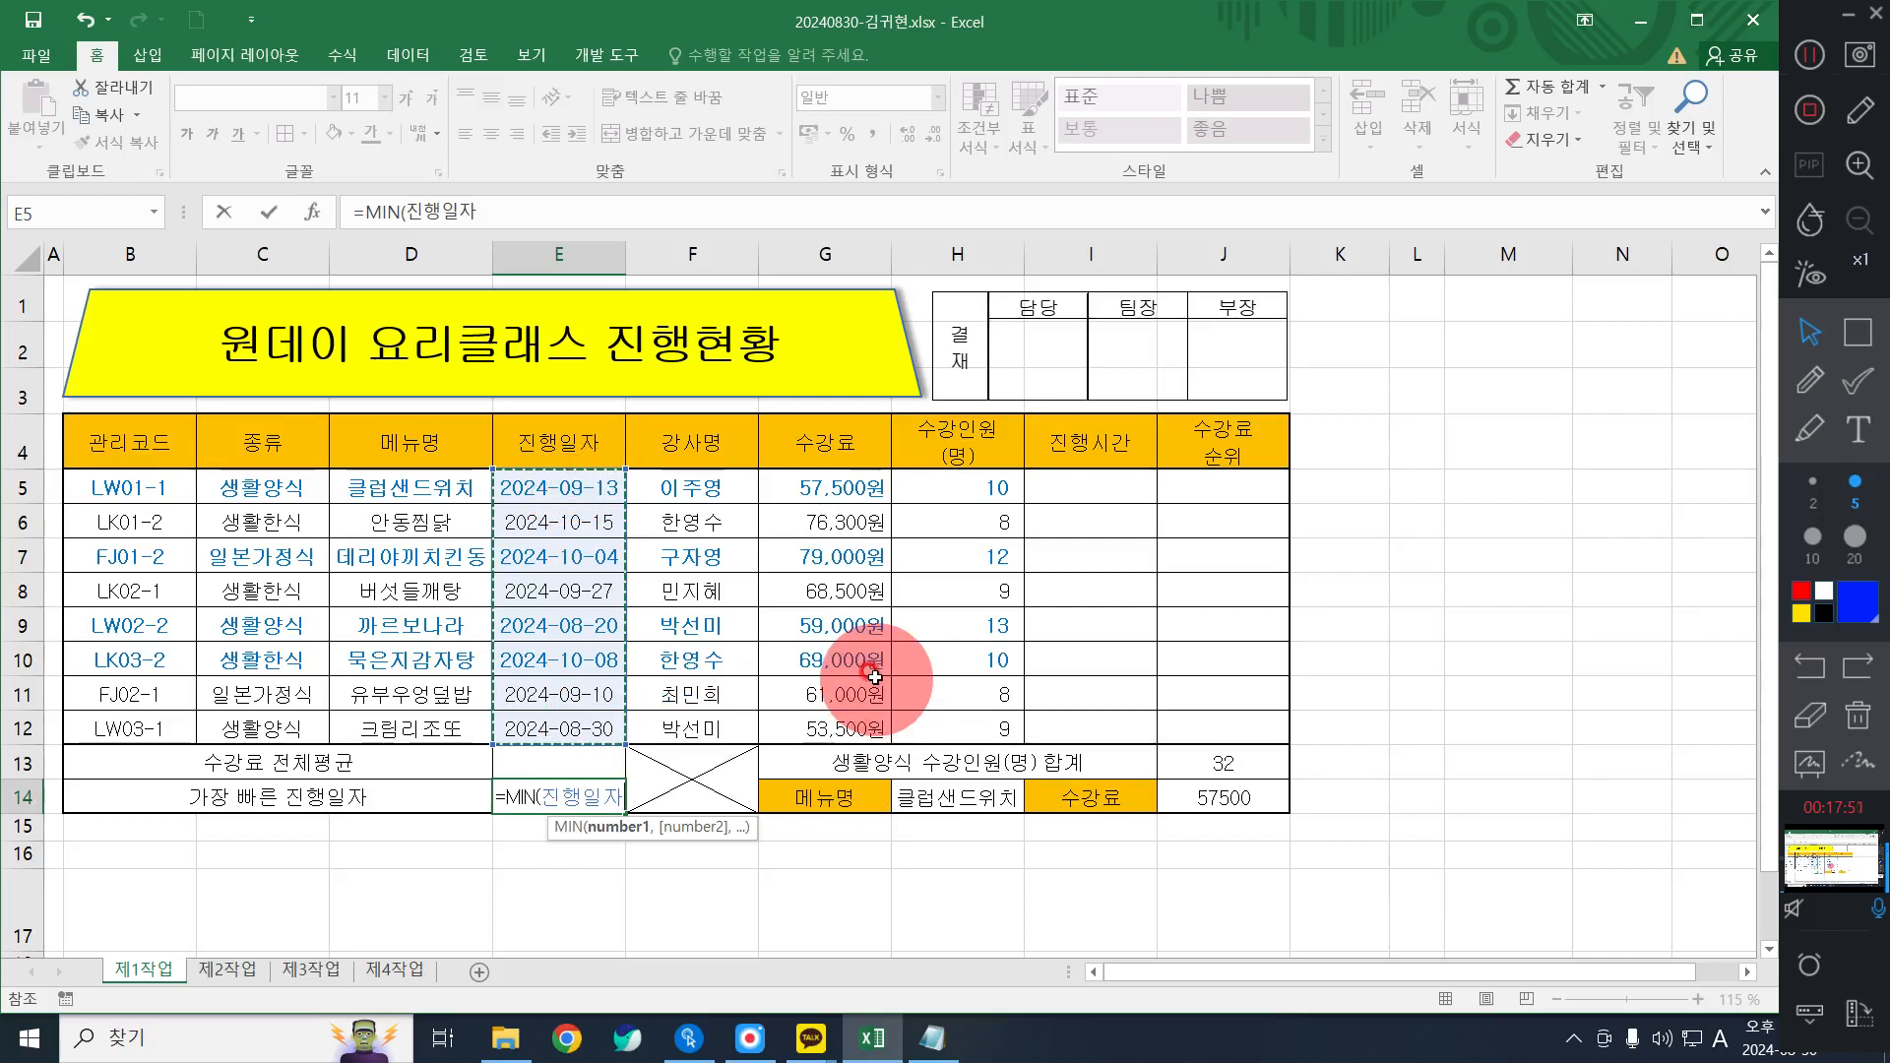
type(")")
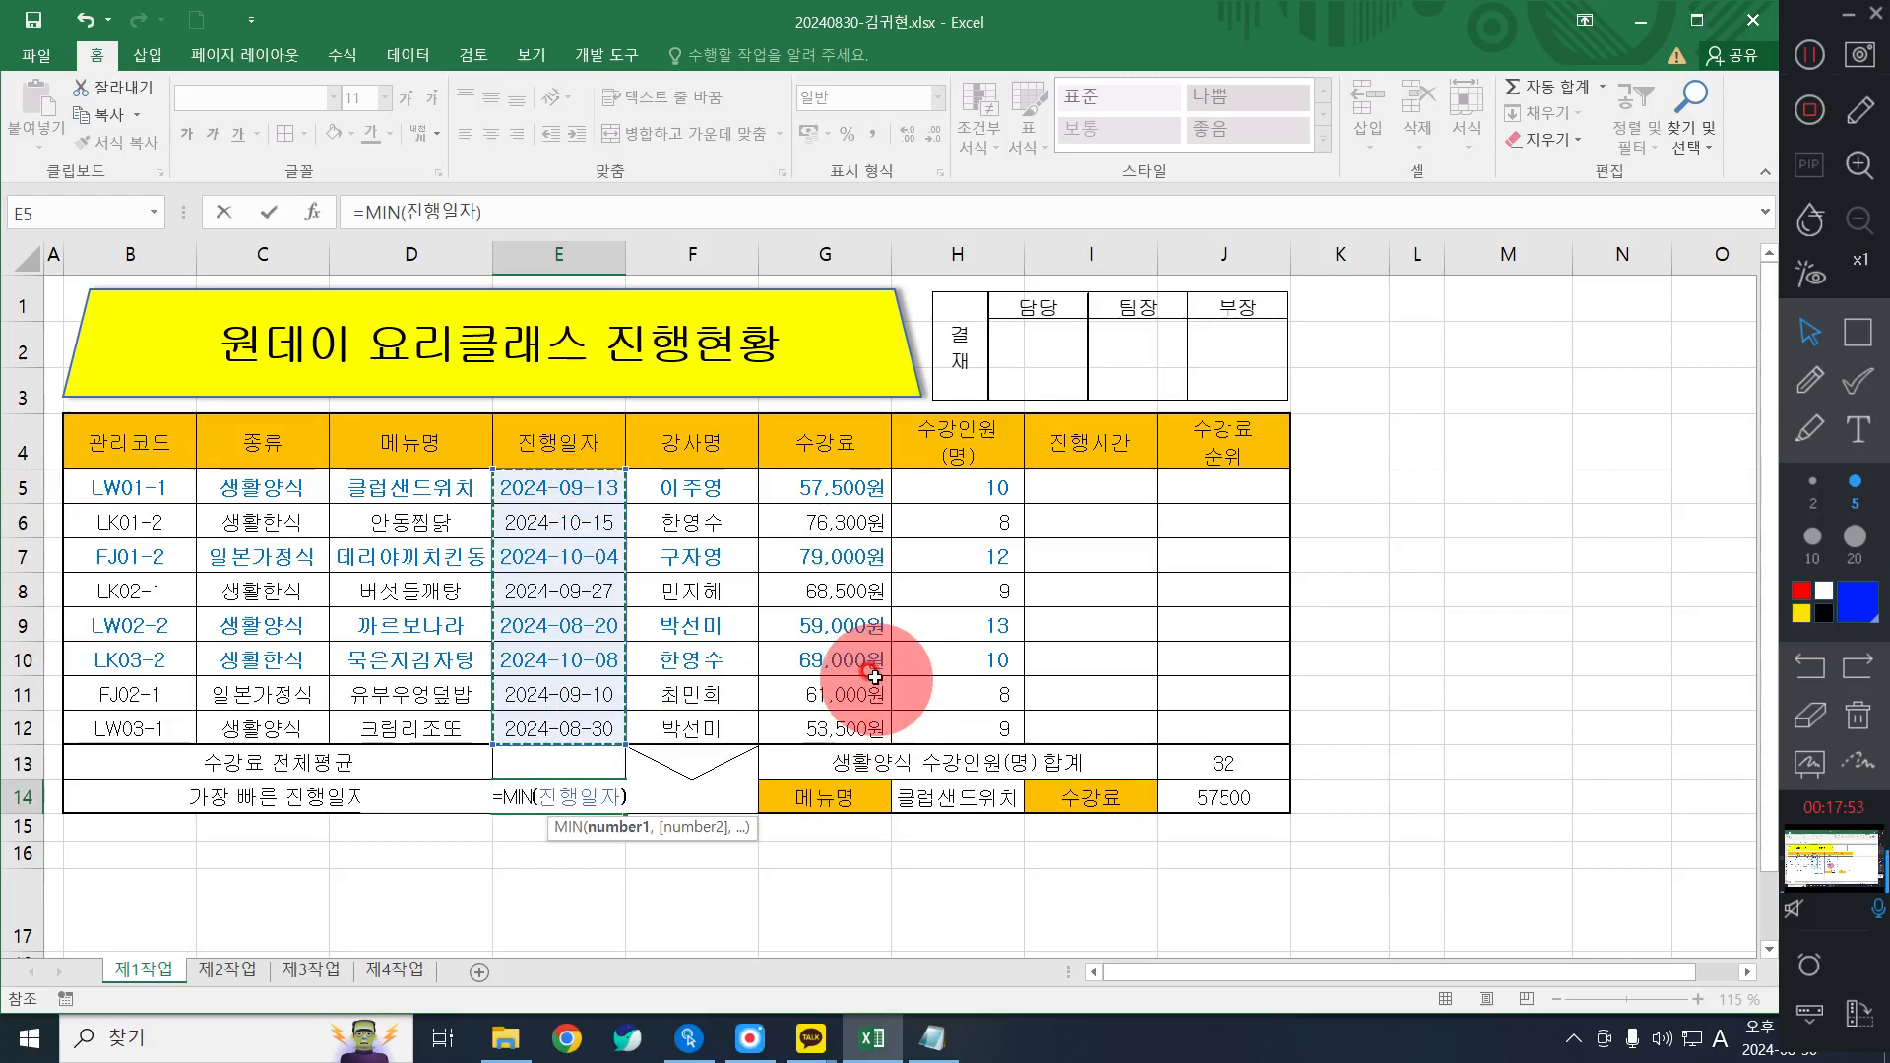
key("Return")
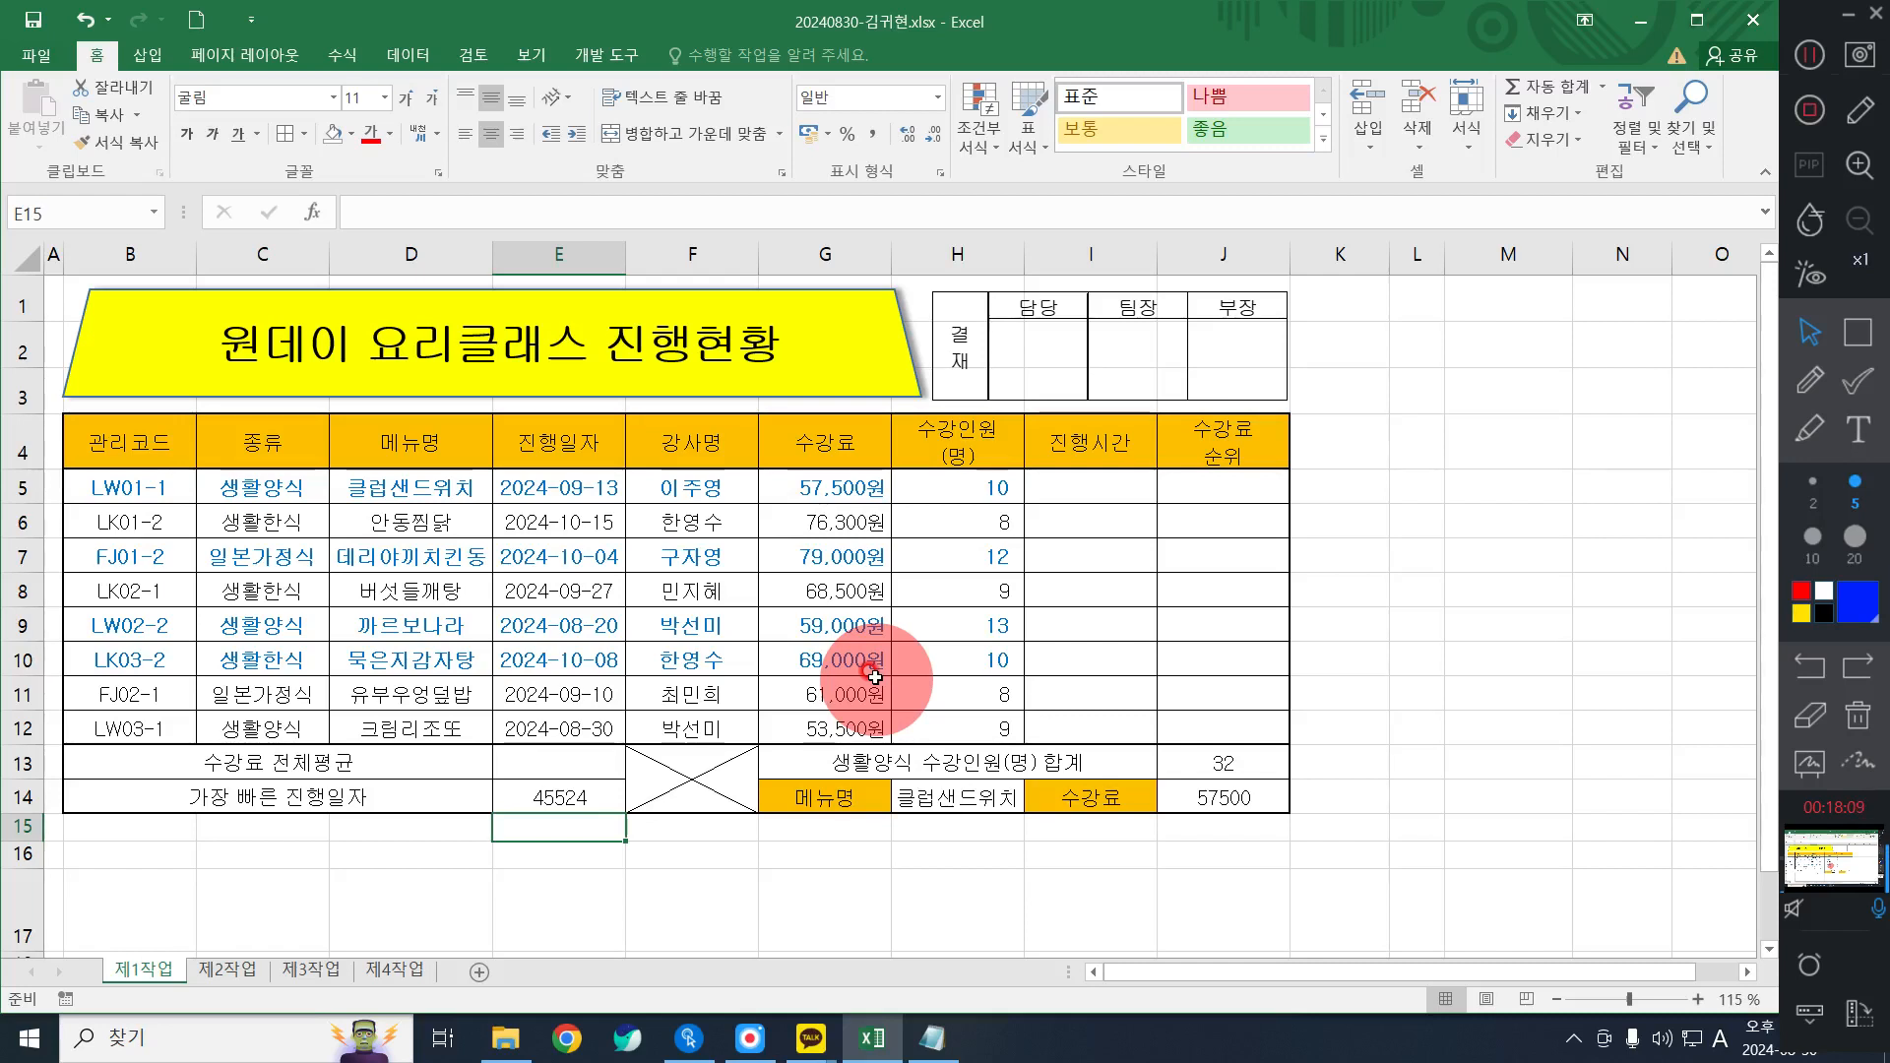
Apply the 간단한 날짜 number format to the 가장 빠른 진행일자 result in E14.
left_click(569, 802)
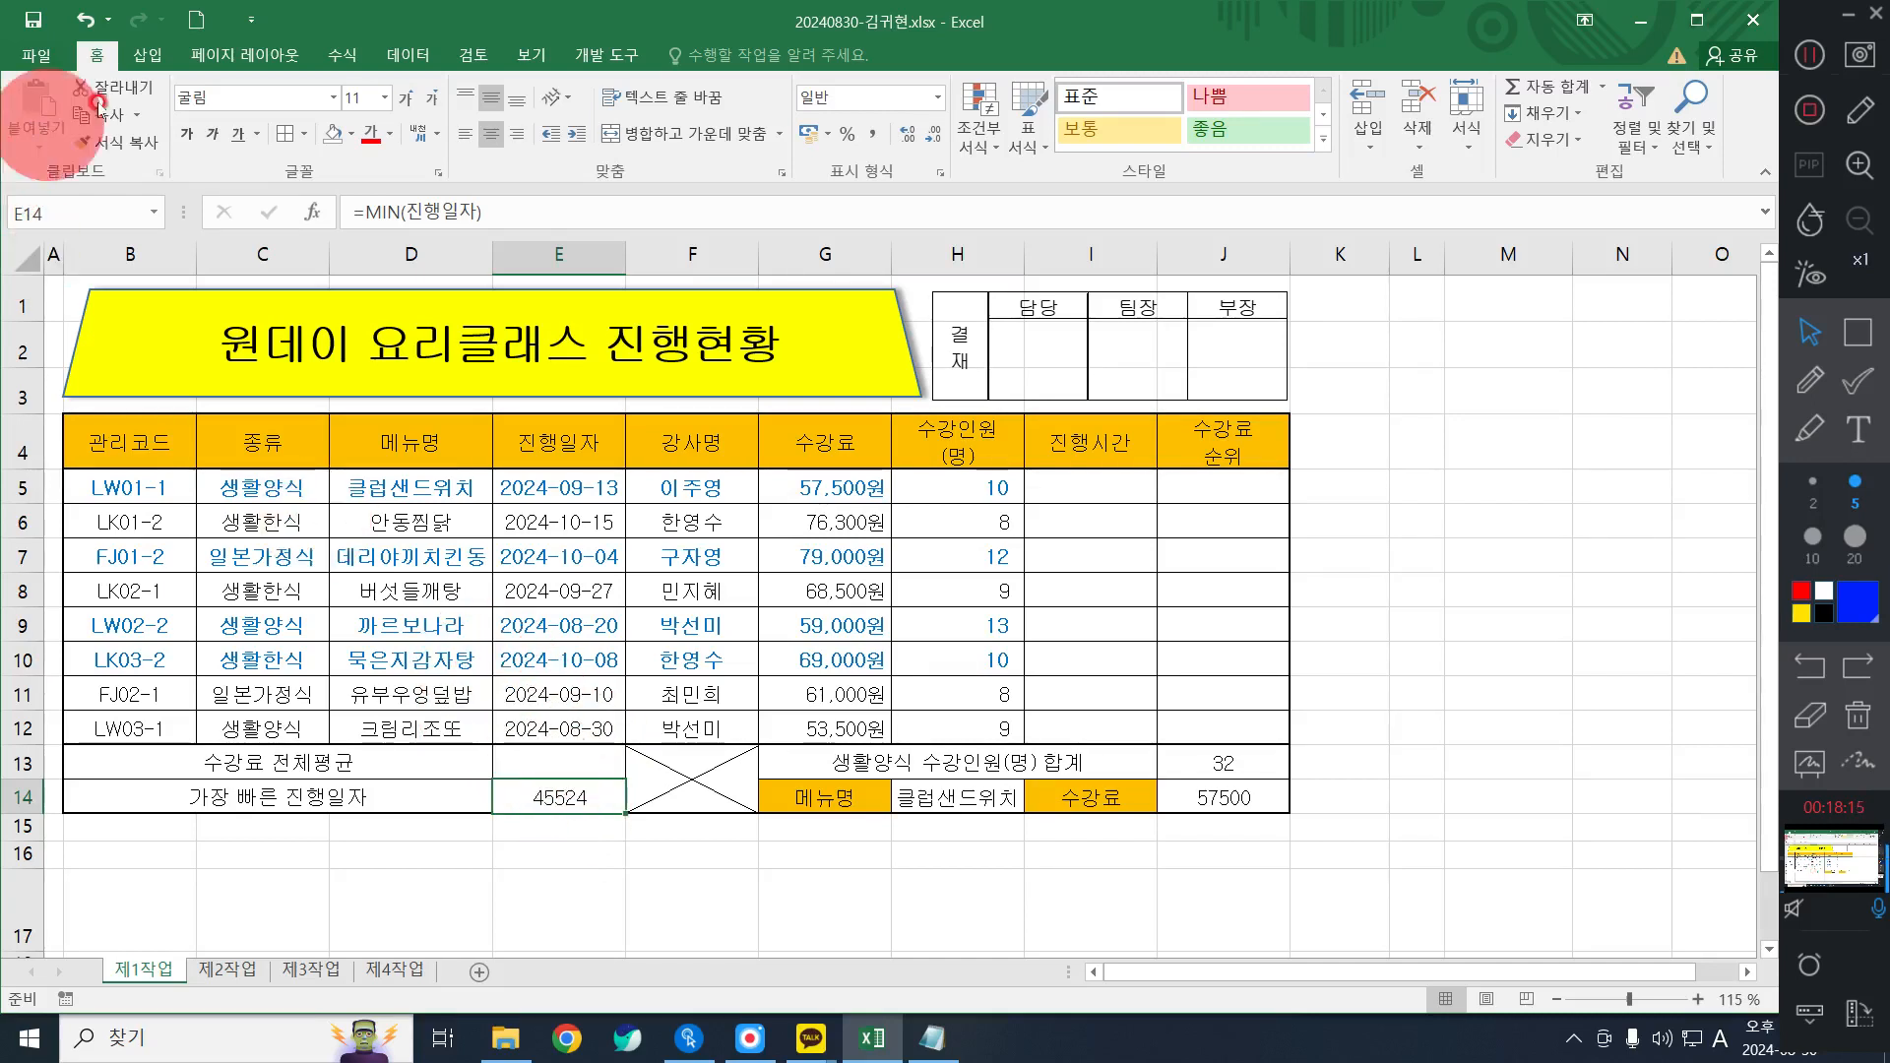
left_click(938, 103)
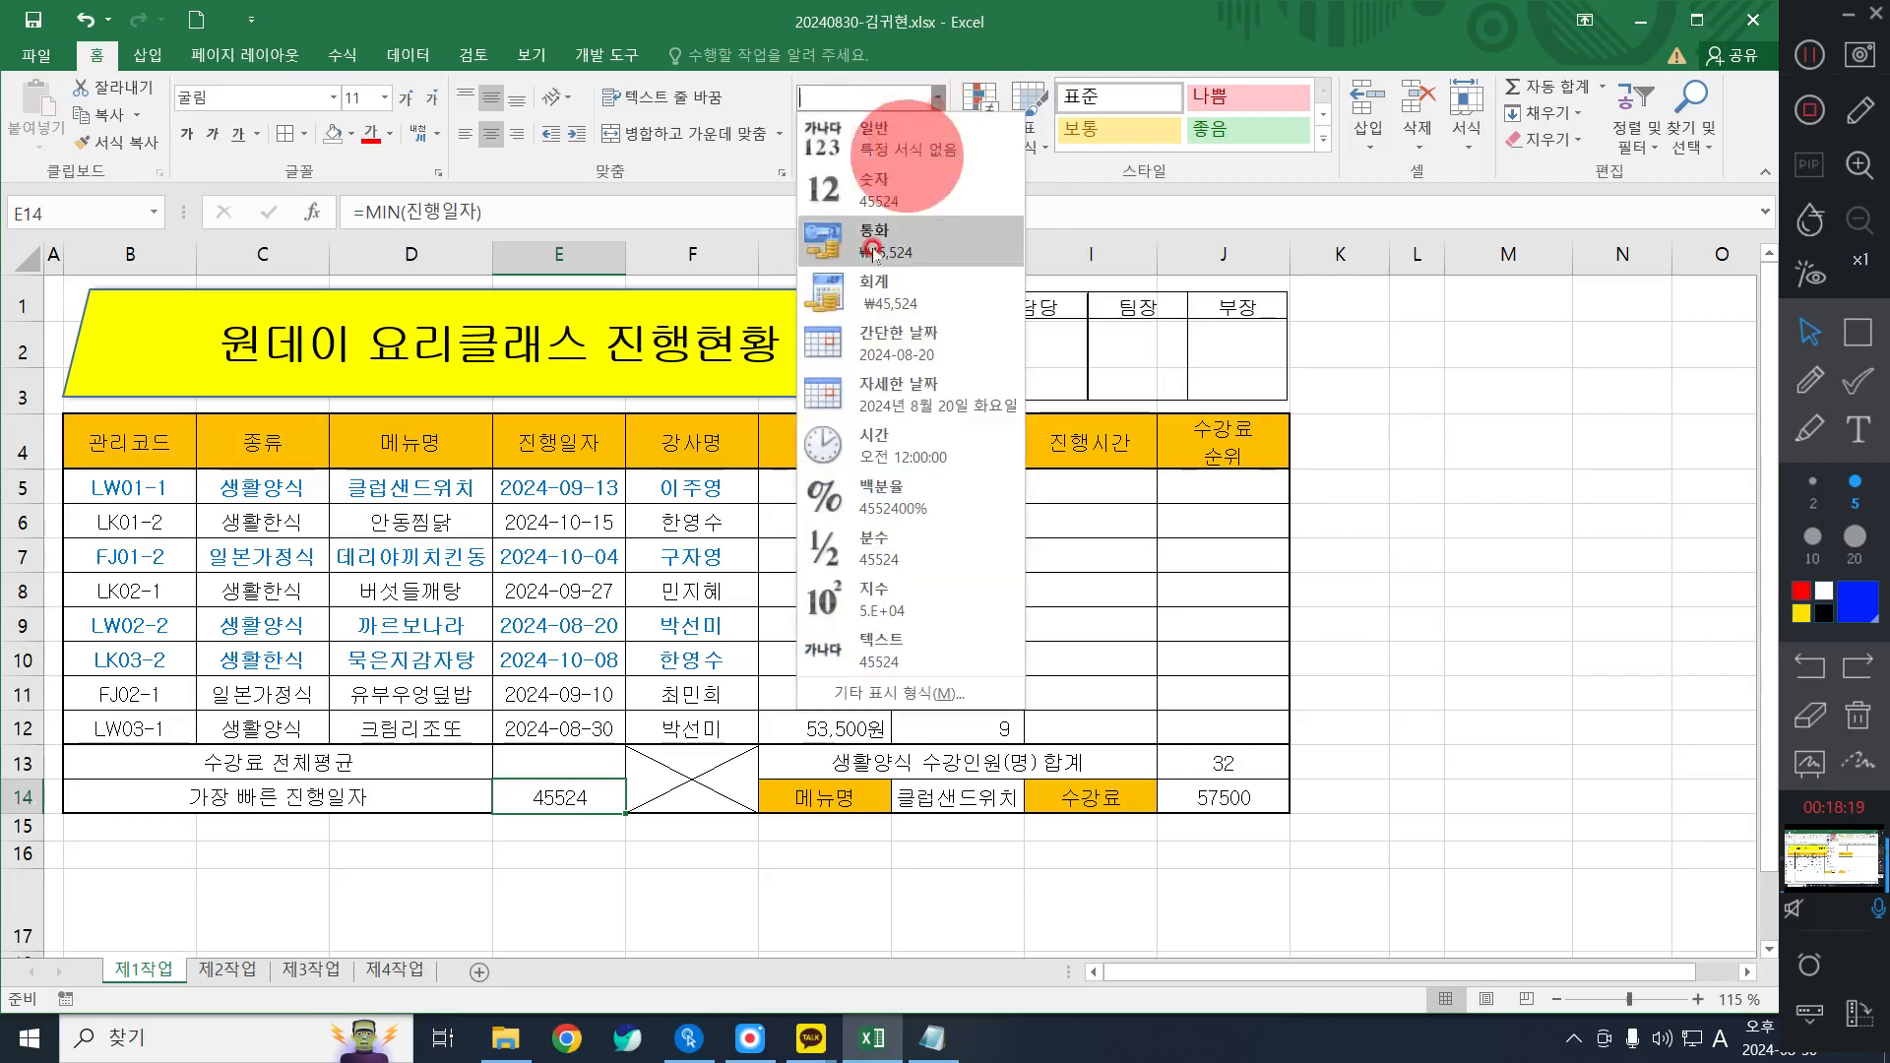
left_click(883, 371)
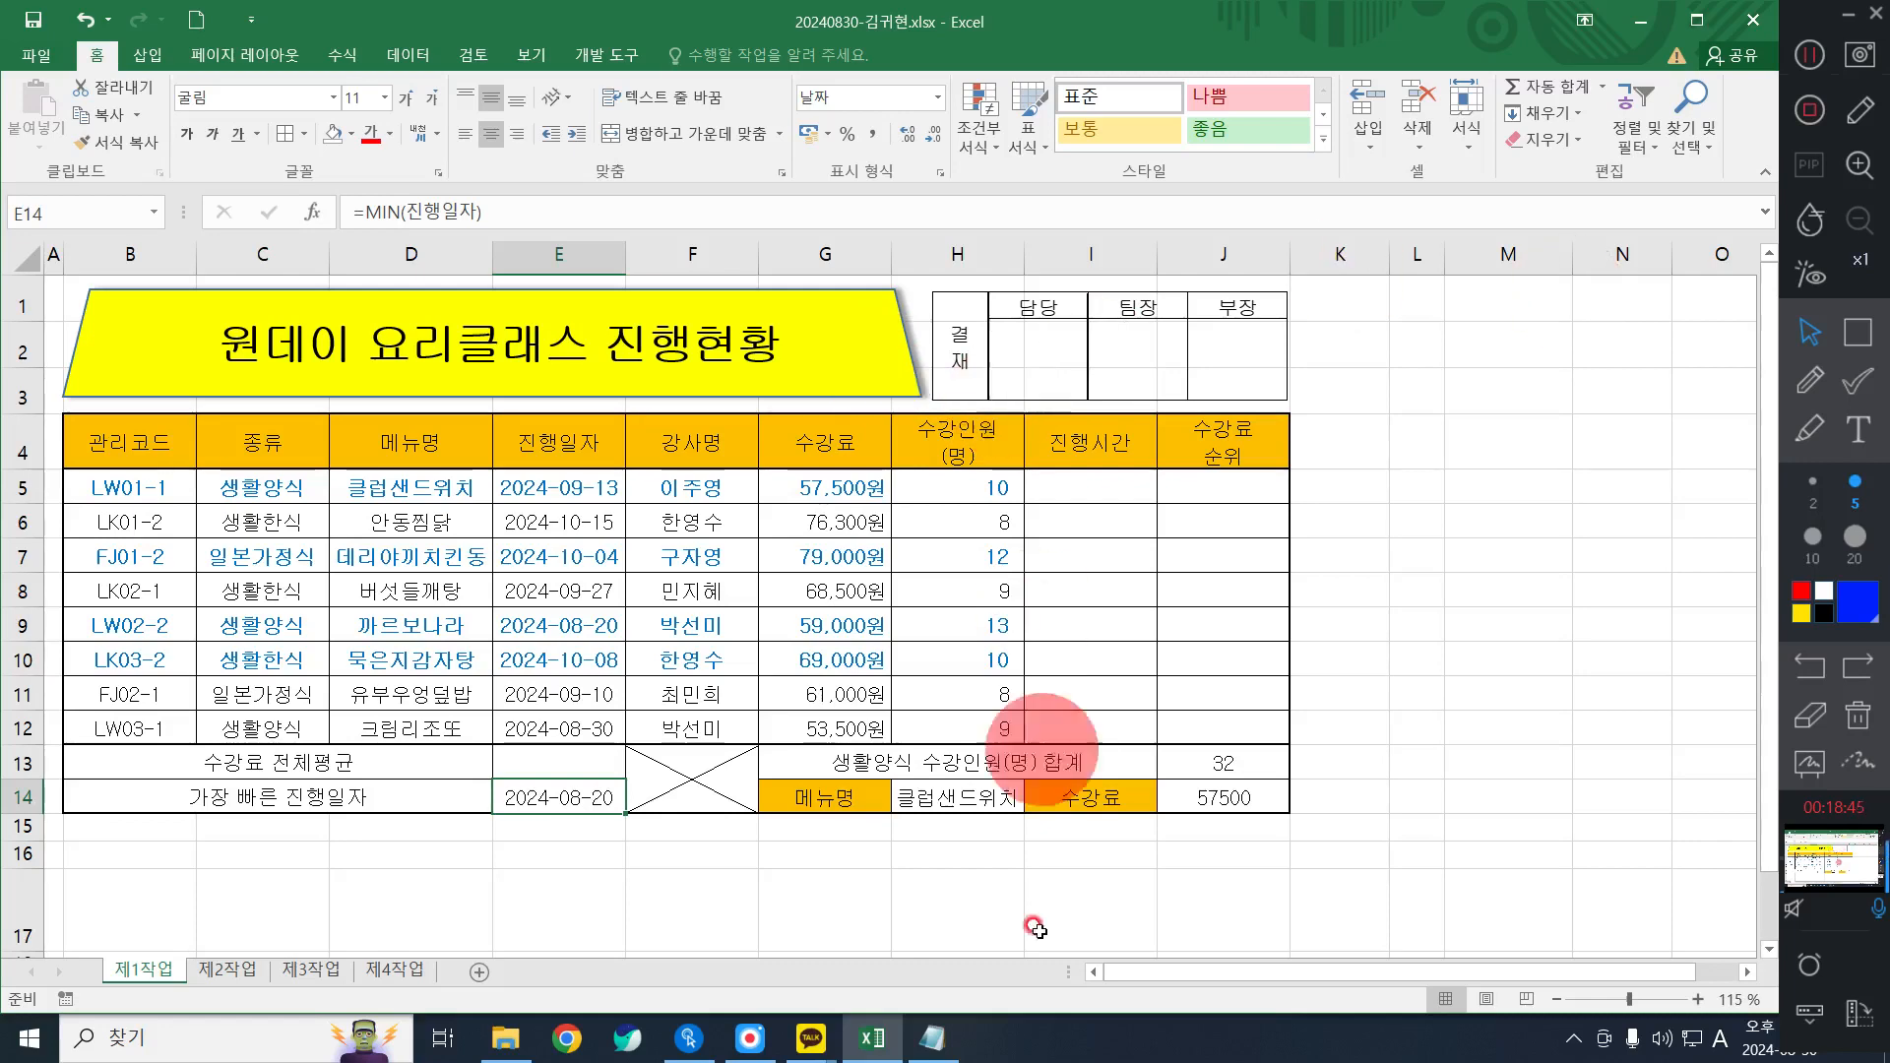
Switch to Notepad, replace the old note with the syntax =ROUND(숫자,자리수), and return to the Excel workbook.
left_click(932, 1038)
key("ctrl+a")
type("=")
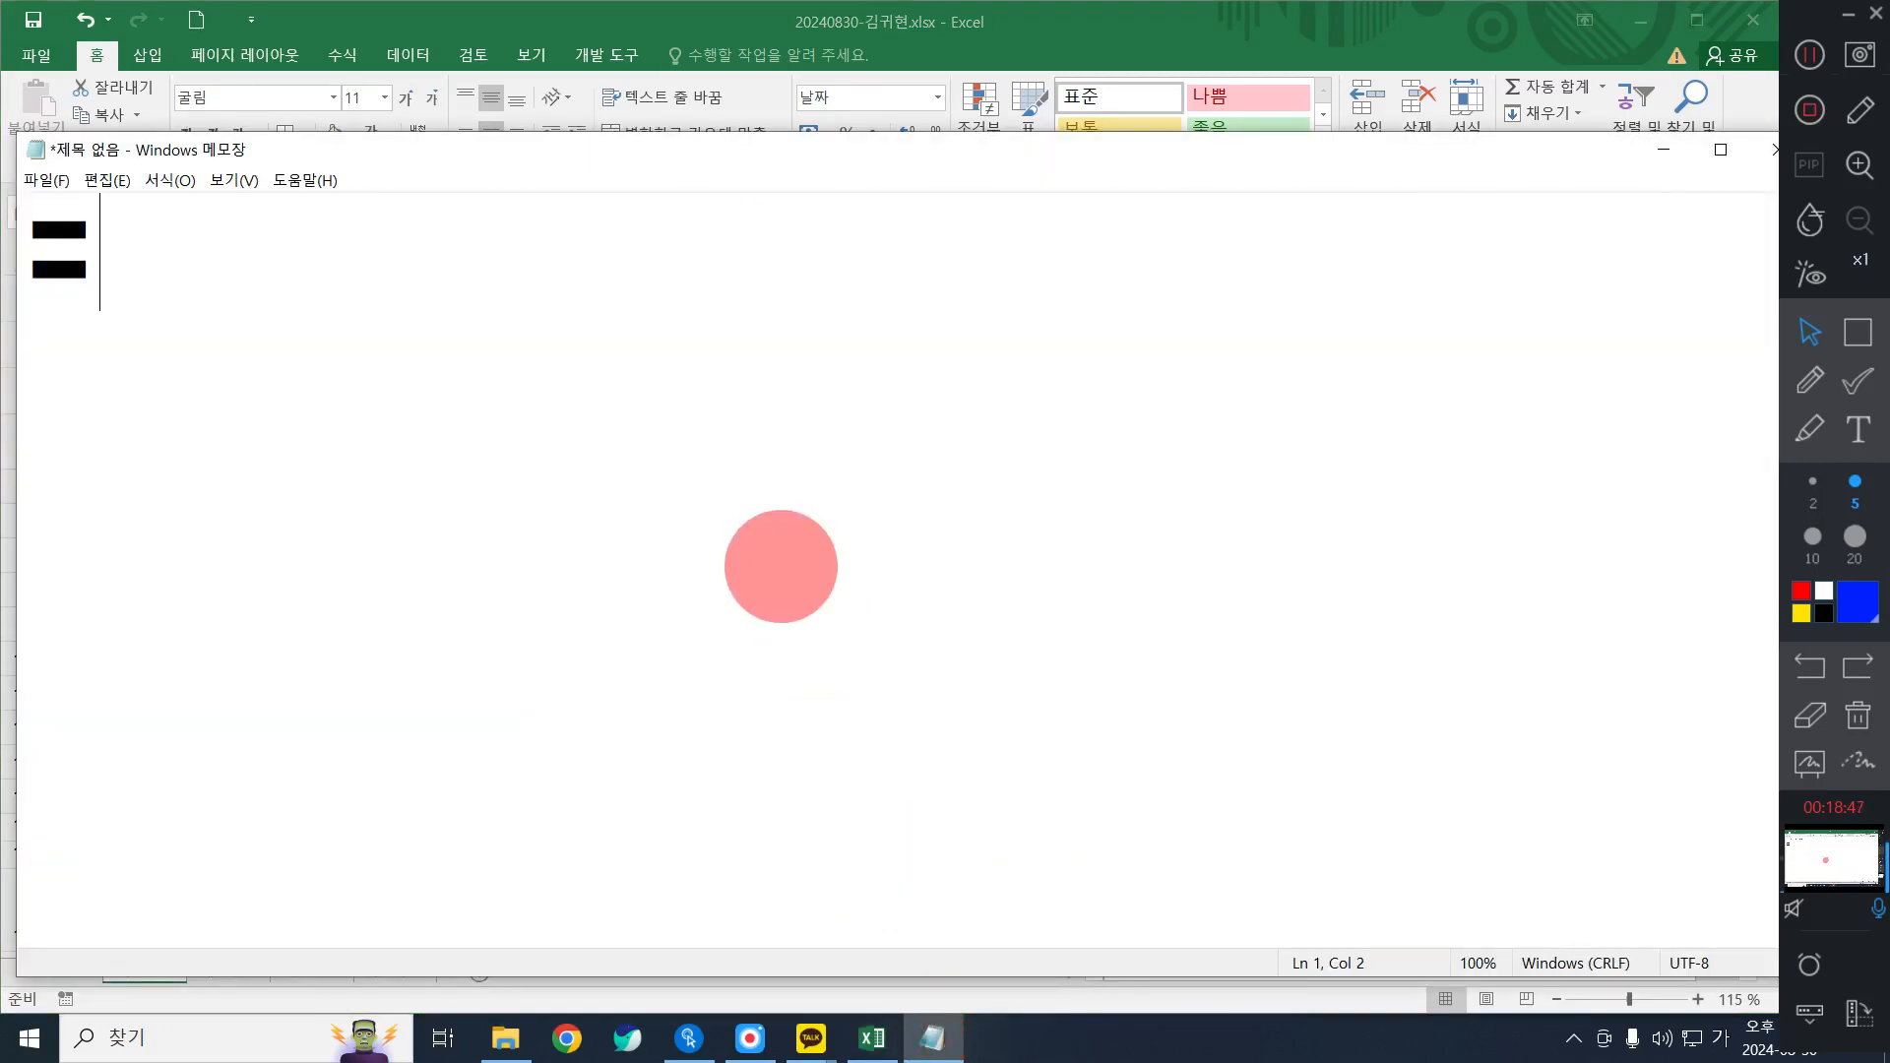
type("ㄱ")
key("BackSpace")
key("Hangul")
type("ROUND(T")
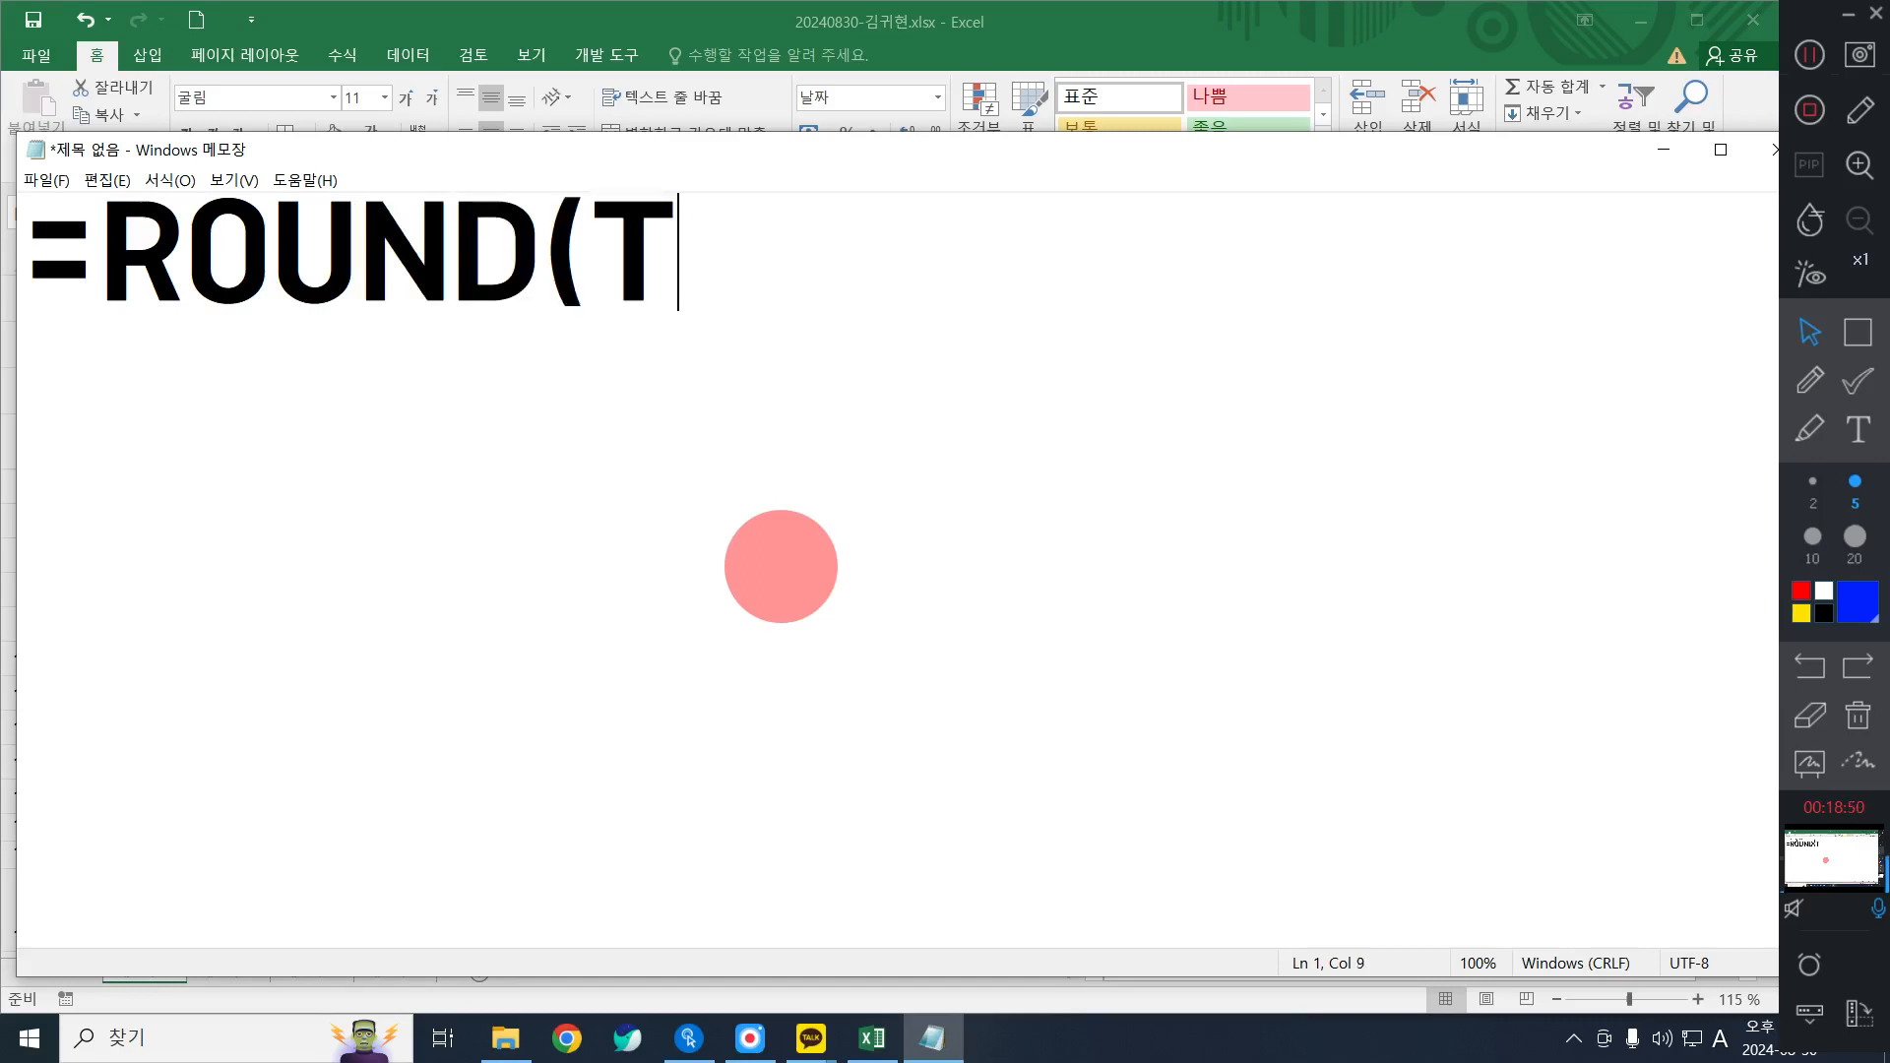
key("BackSpace")
key("Hangul")
type("숫자,")
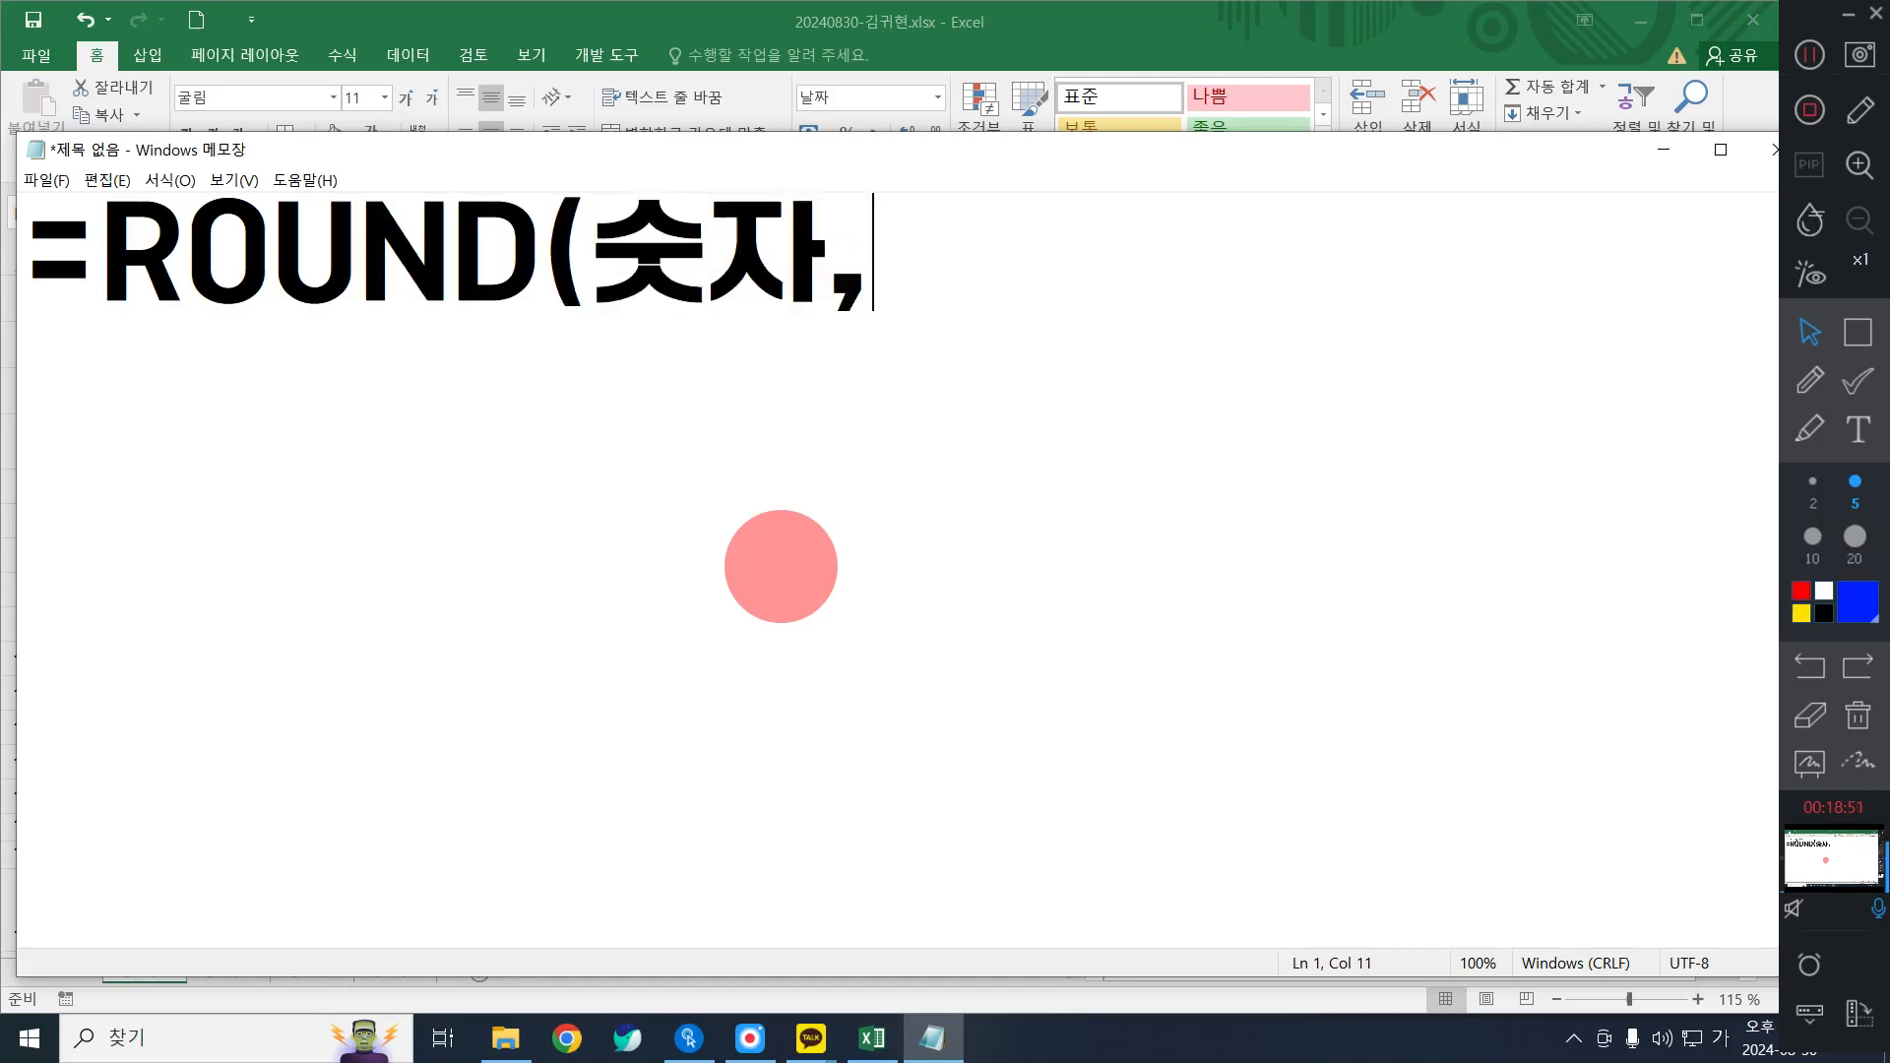
type("자릿ㅜ)")
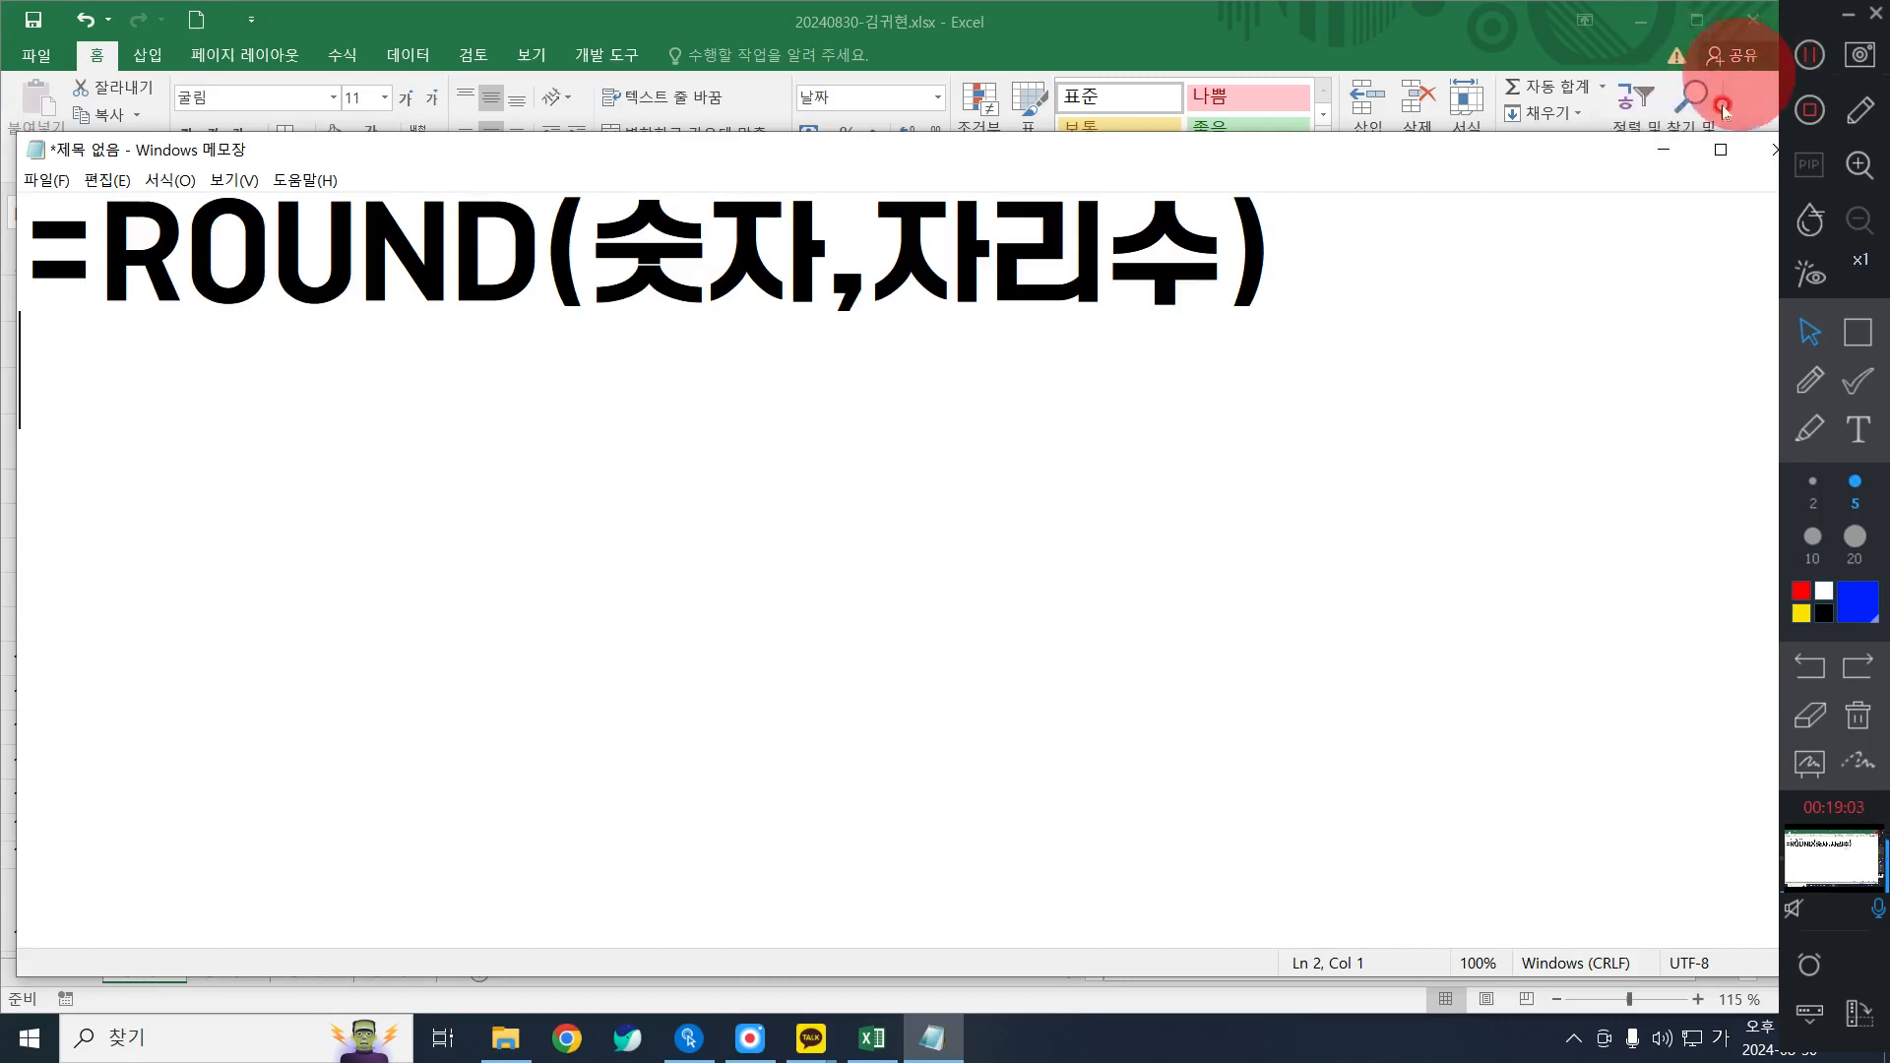
left_click(1664, 150)
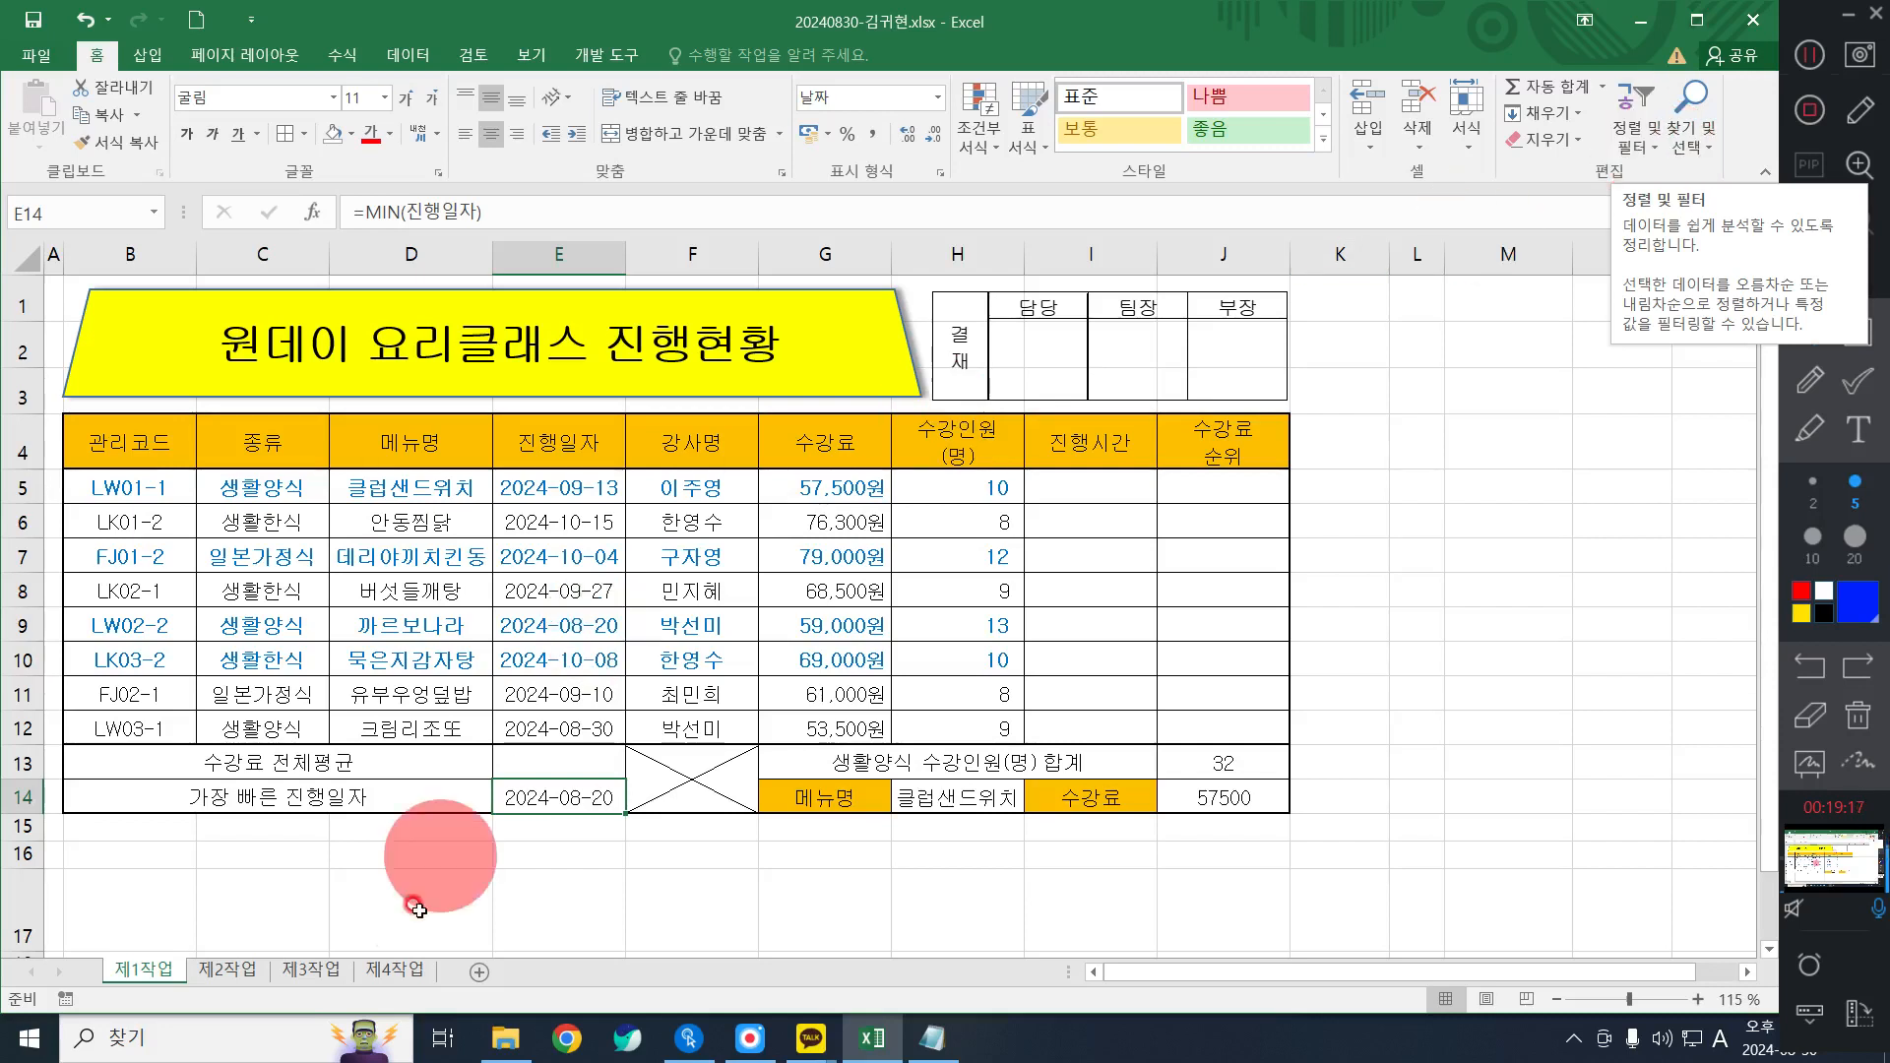
Start a ROUND formula with a nested AVERAGE in E13 for the 수강료 전체평균.
left_click(551, 758)
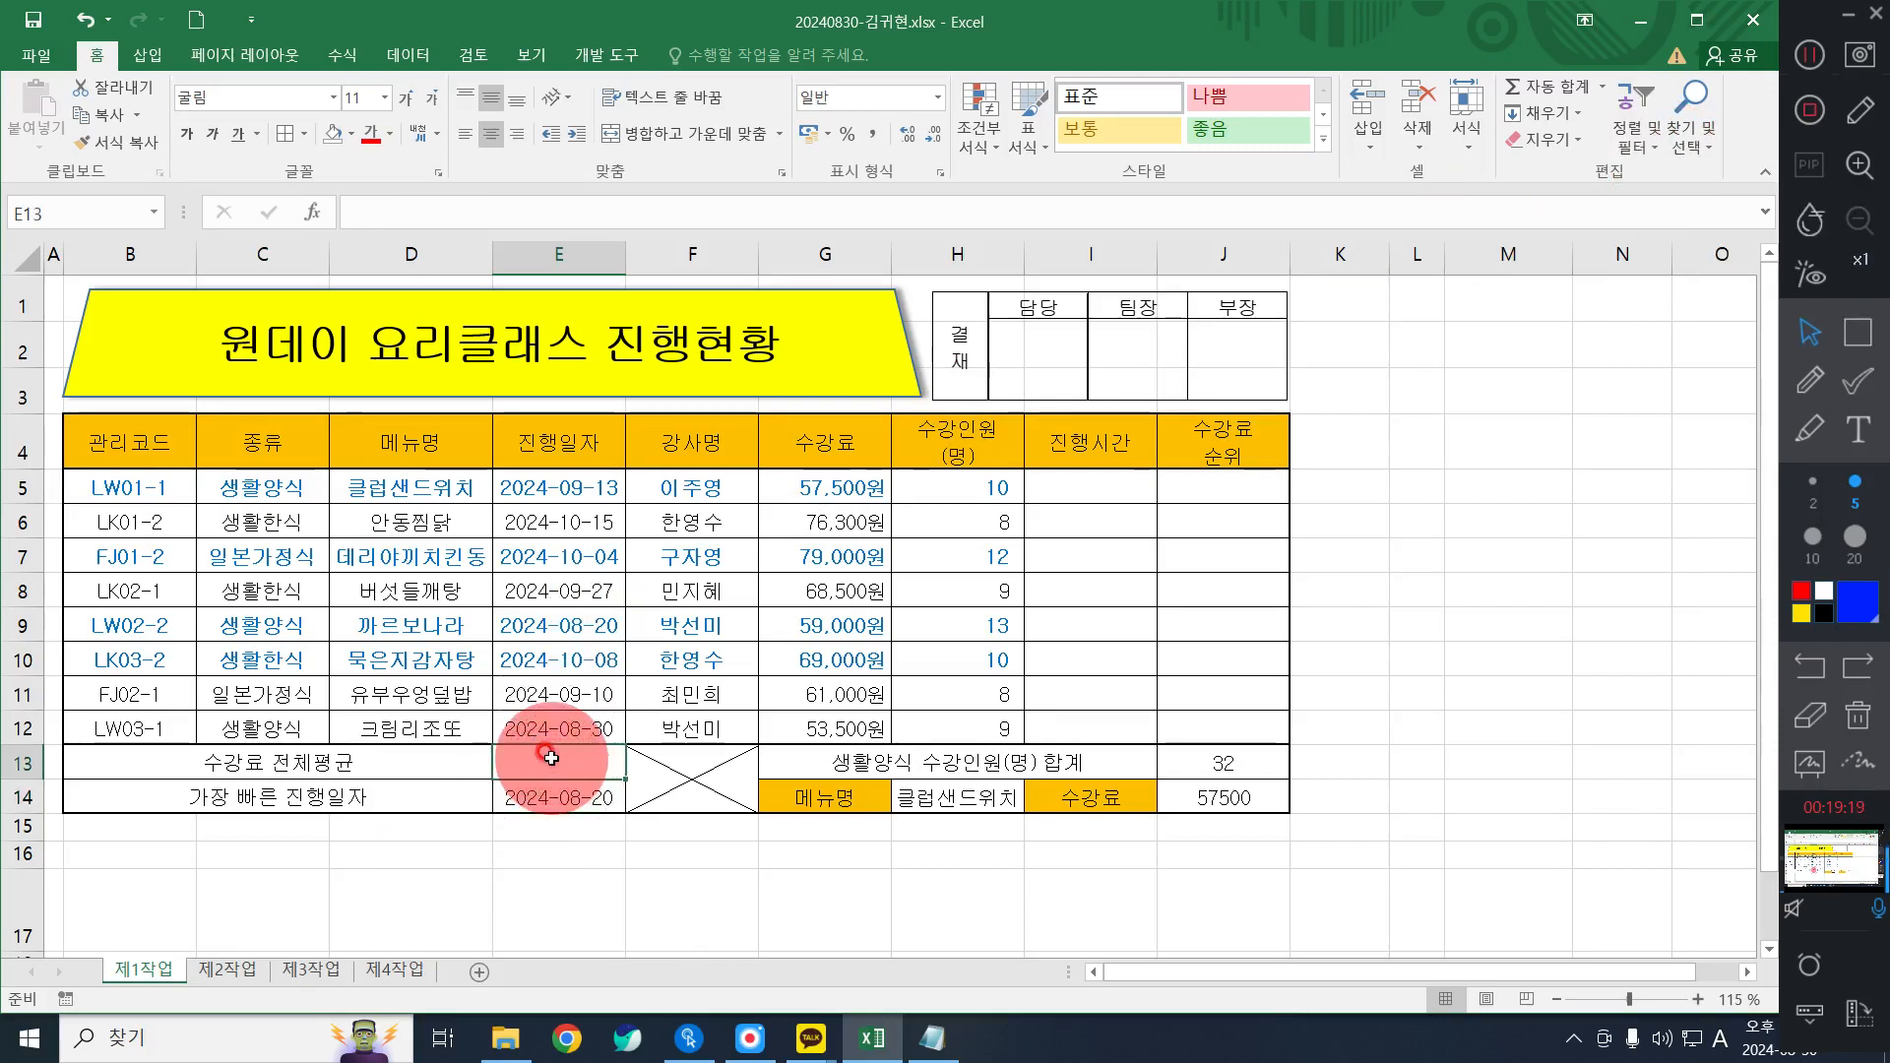
type("=")
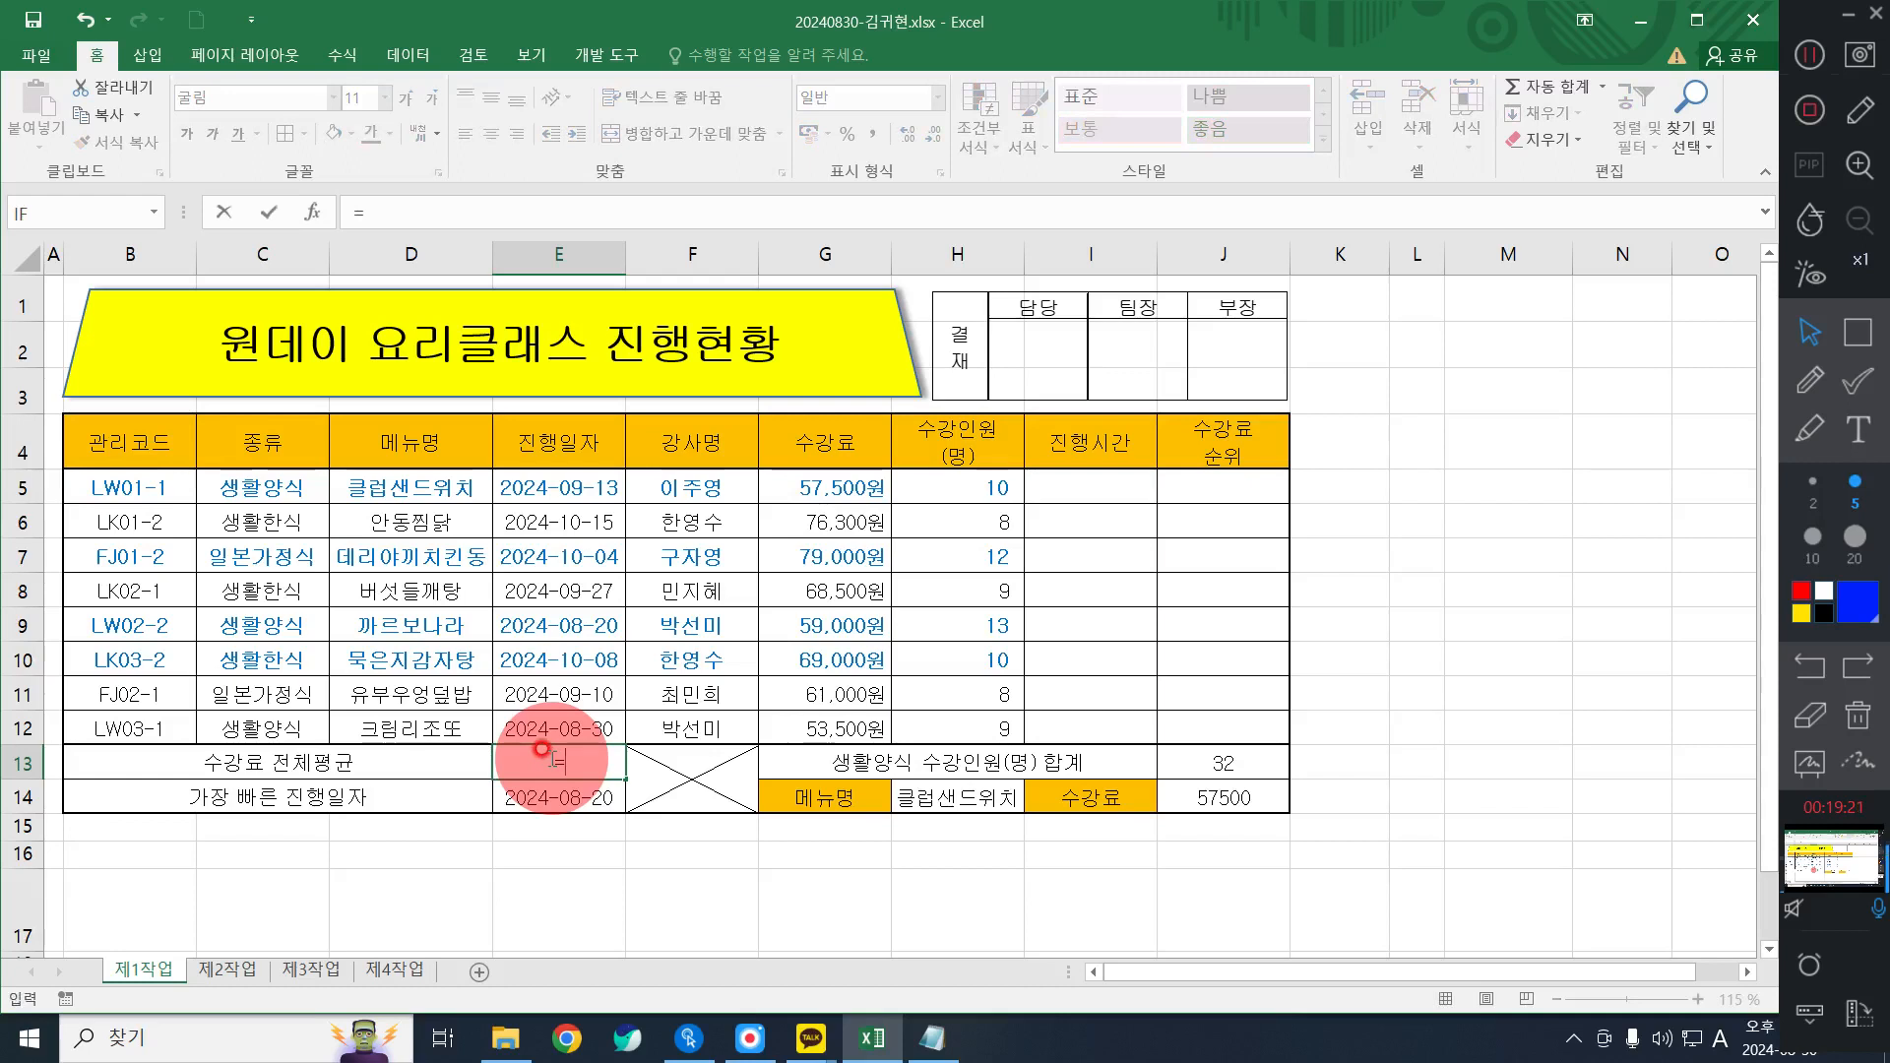
type("ROU")
key("Tab")
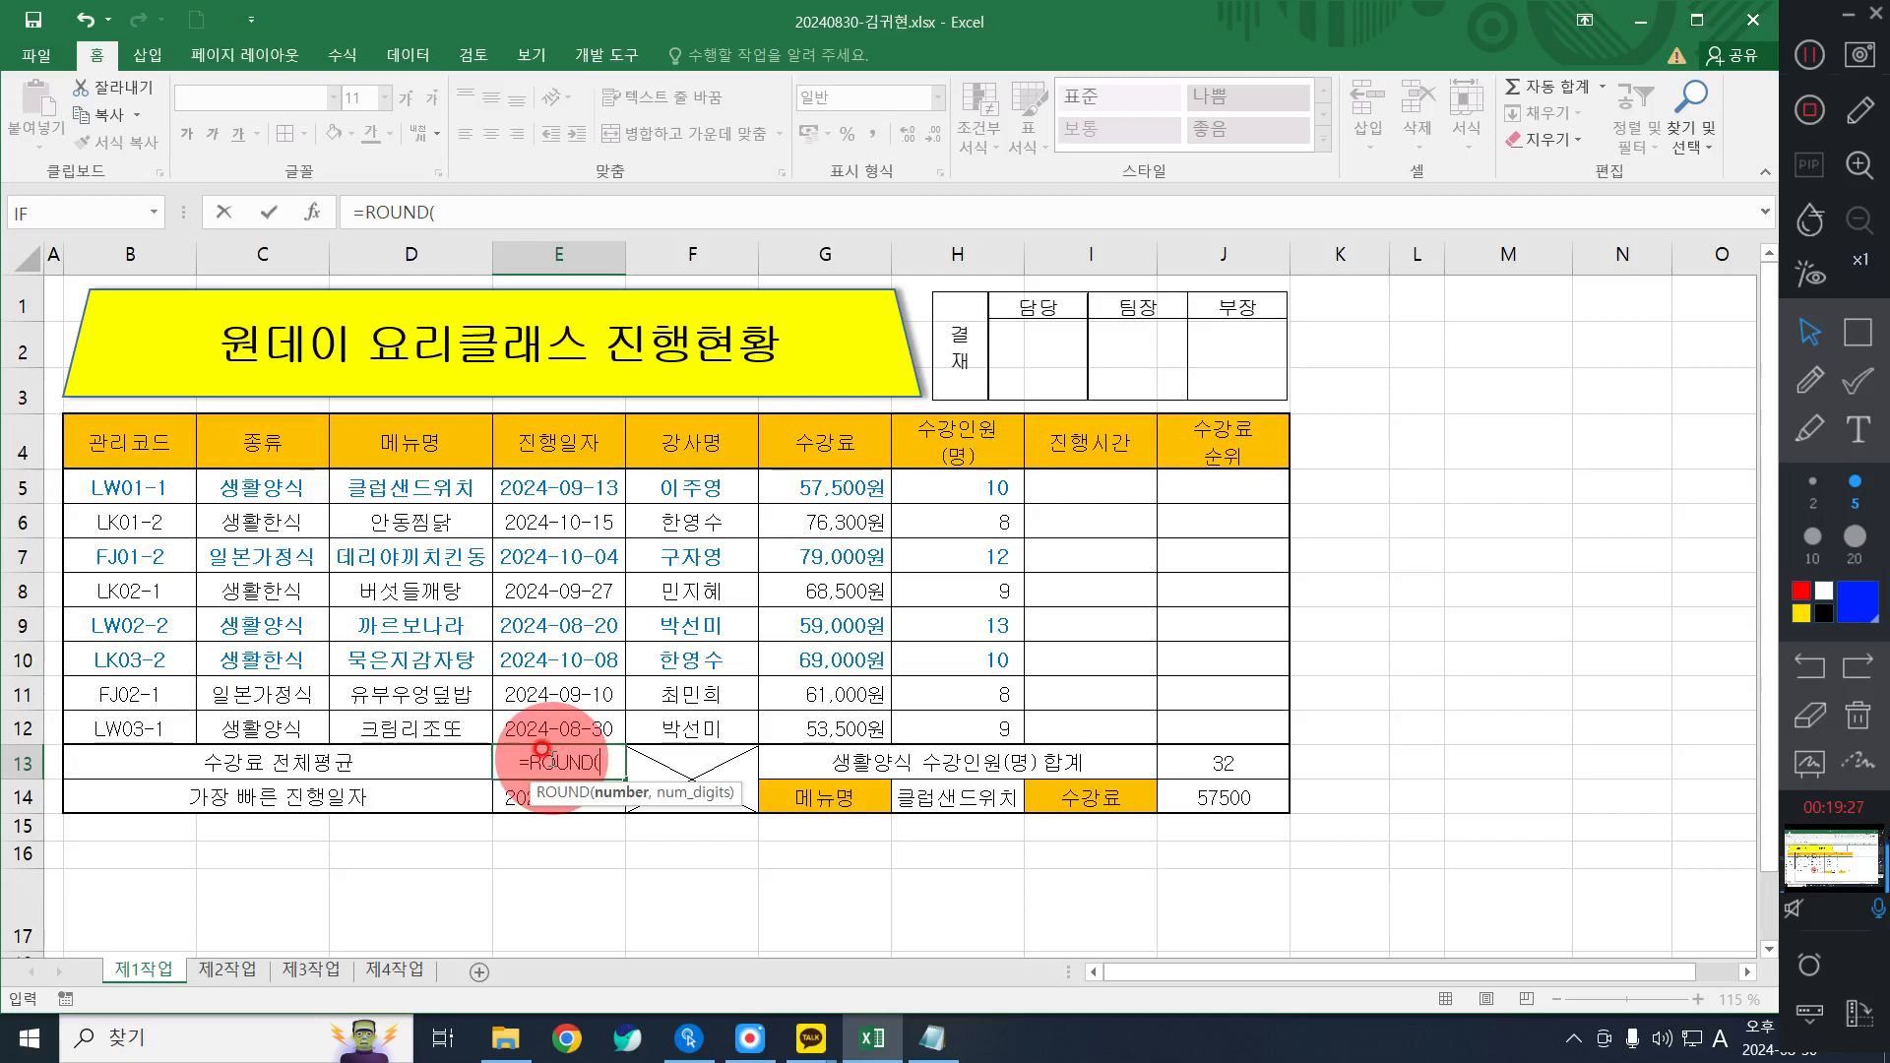
type("AV")
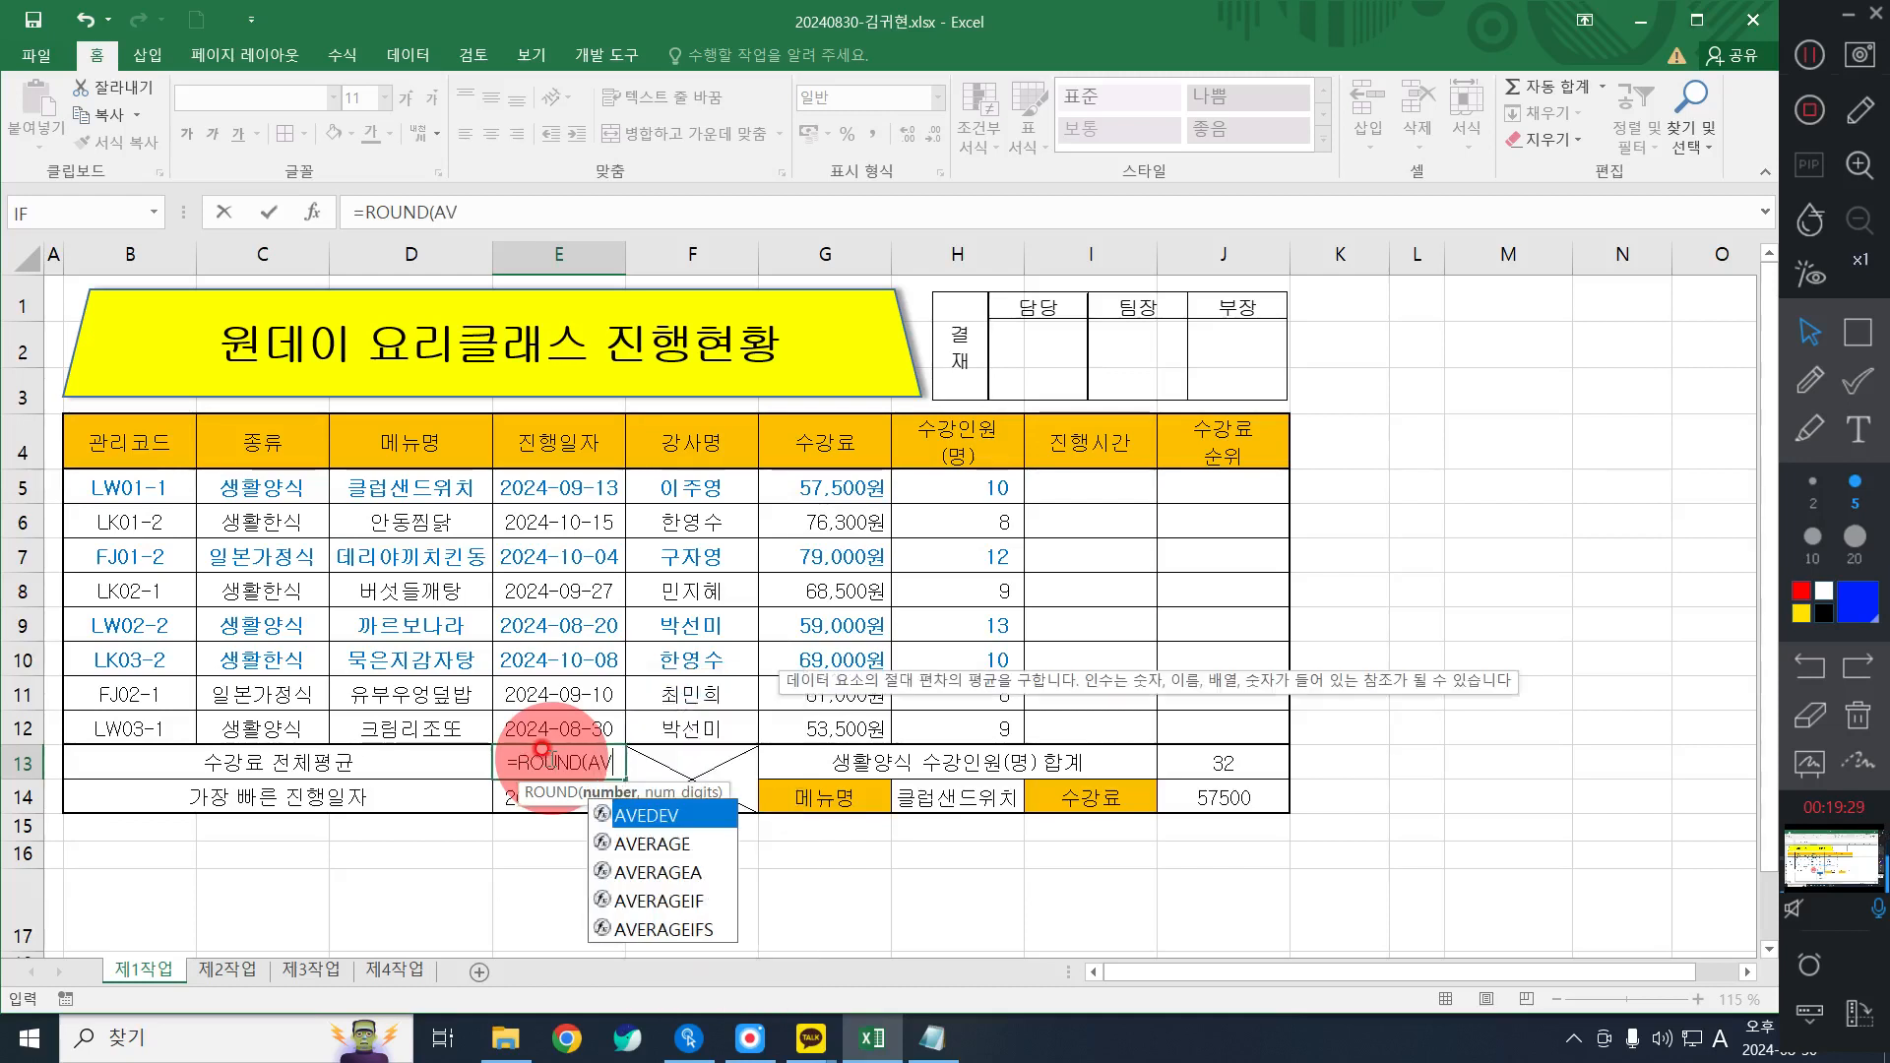
key("BackSpace")
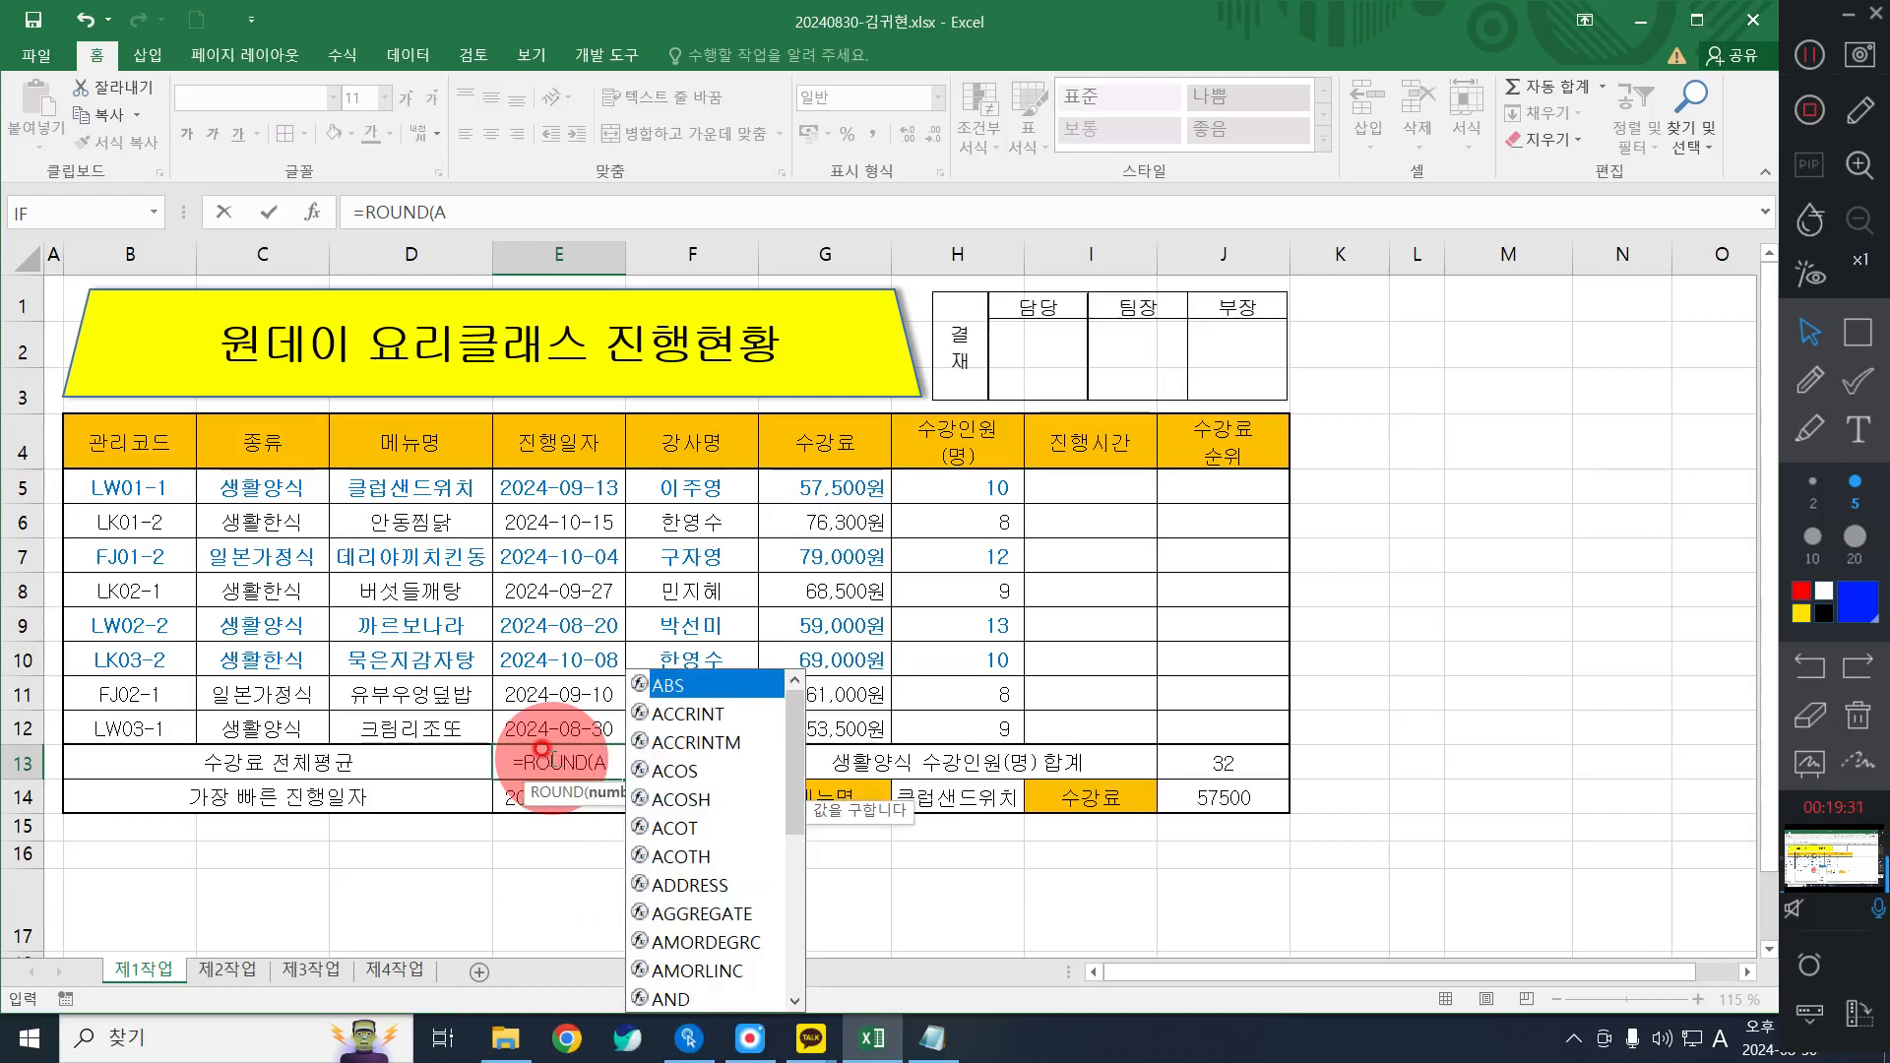
type("V")
key("Down")
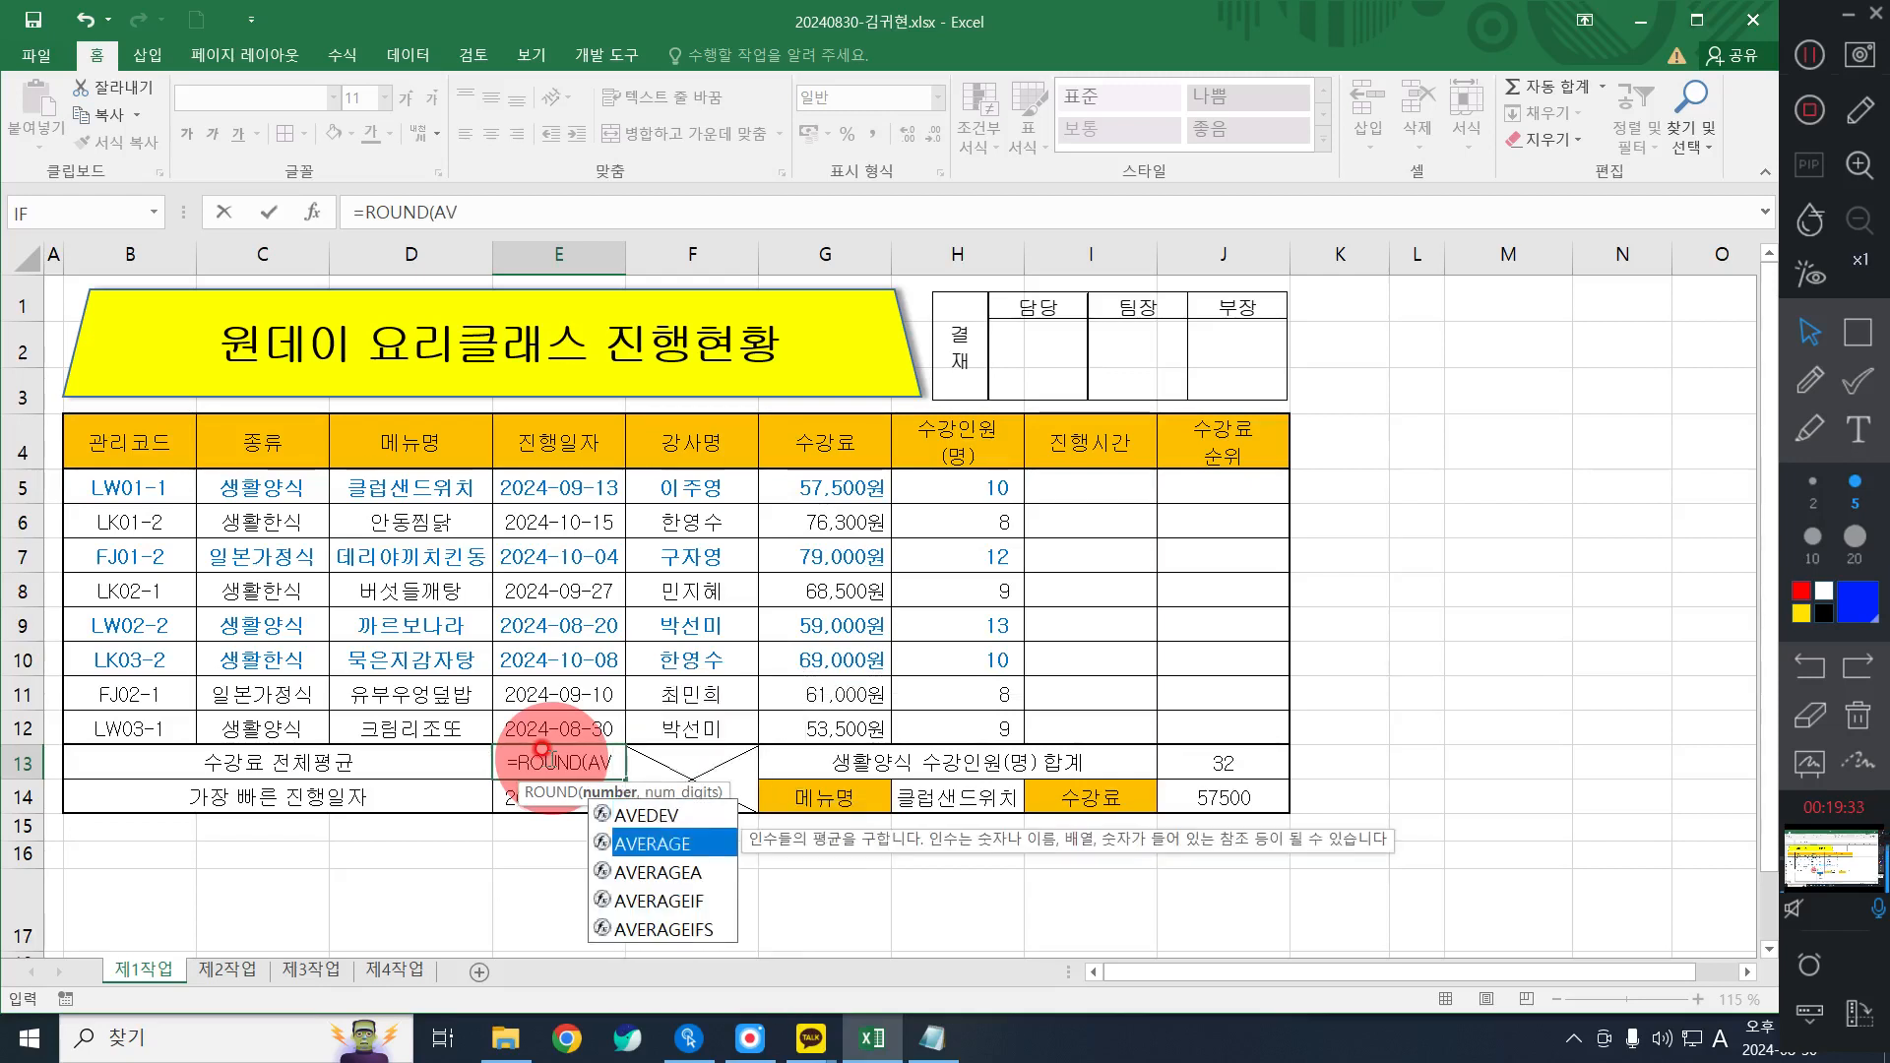
key("Tab")
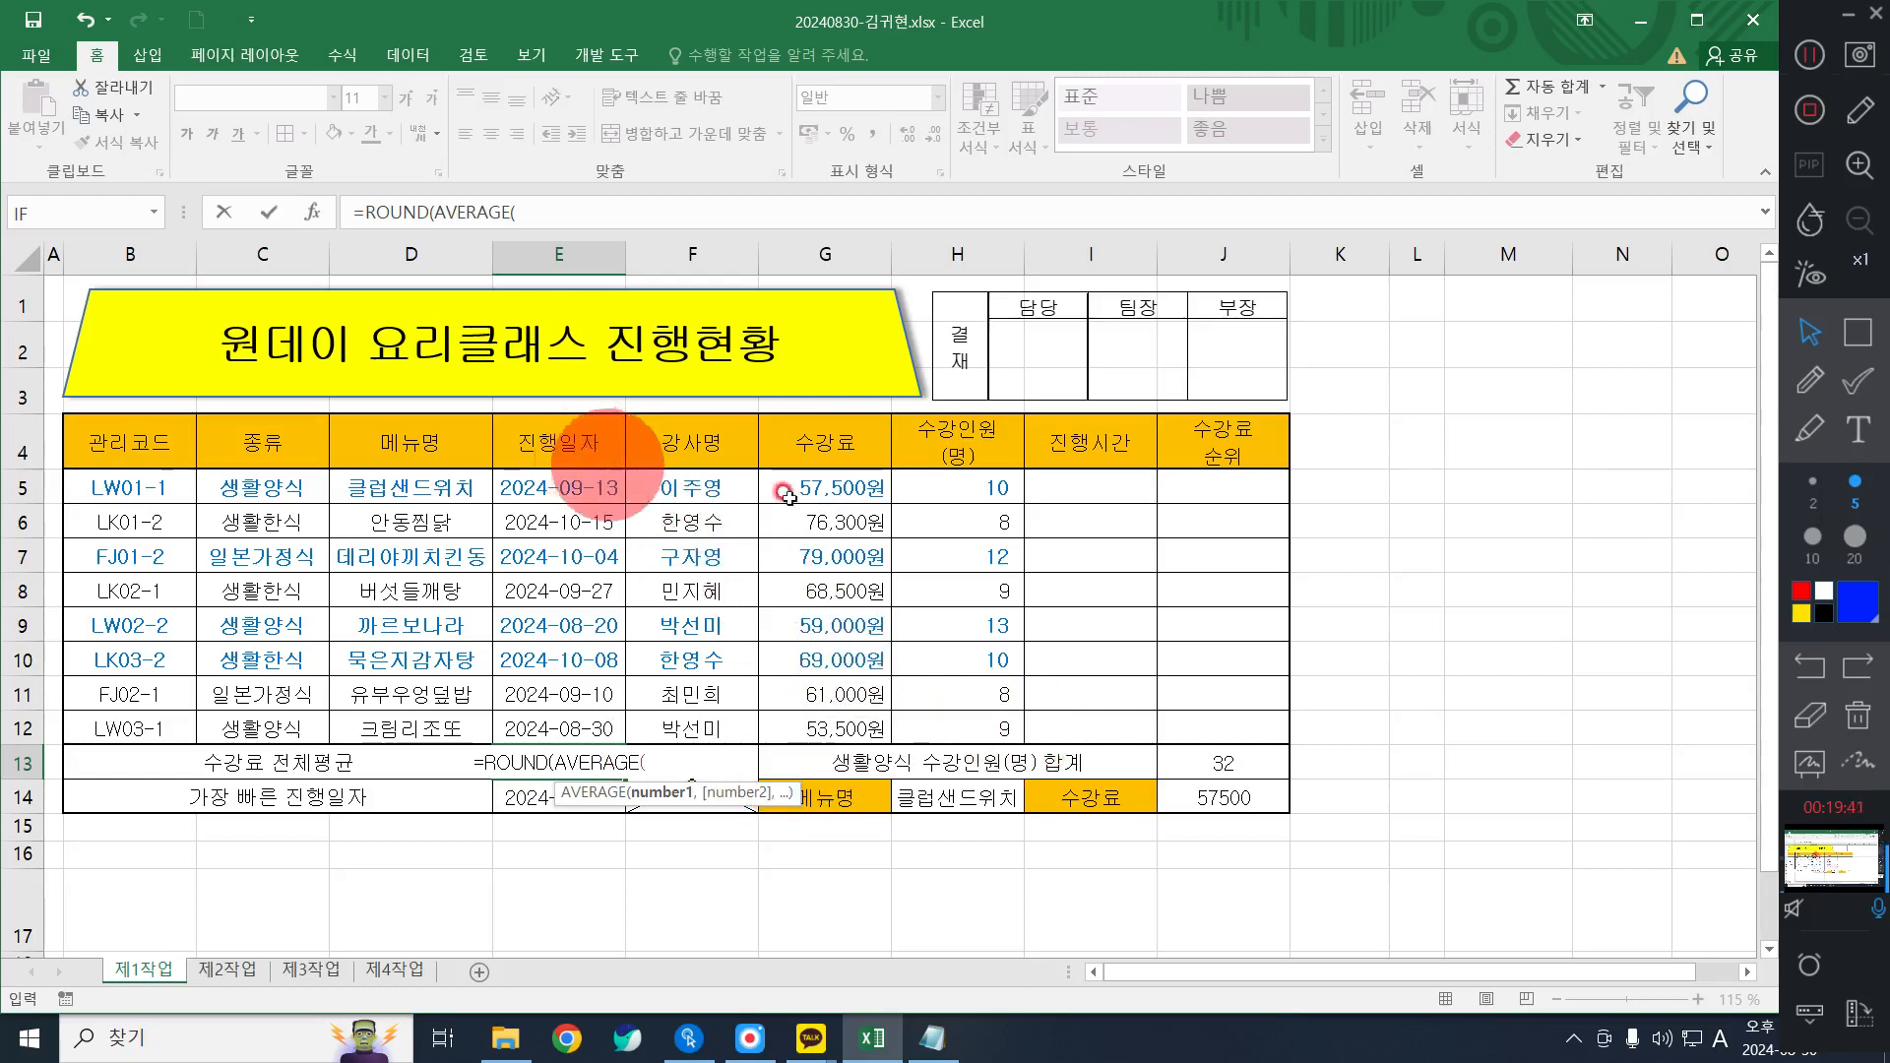
Complete the E13 formula as =ROUND(AVERAGE(G5:G12),-3) and apply the comma style to the cell.
left_click_drag(854, 498, 817, 723)
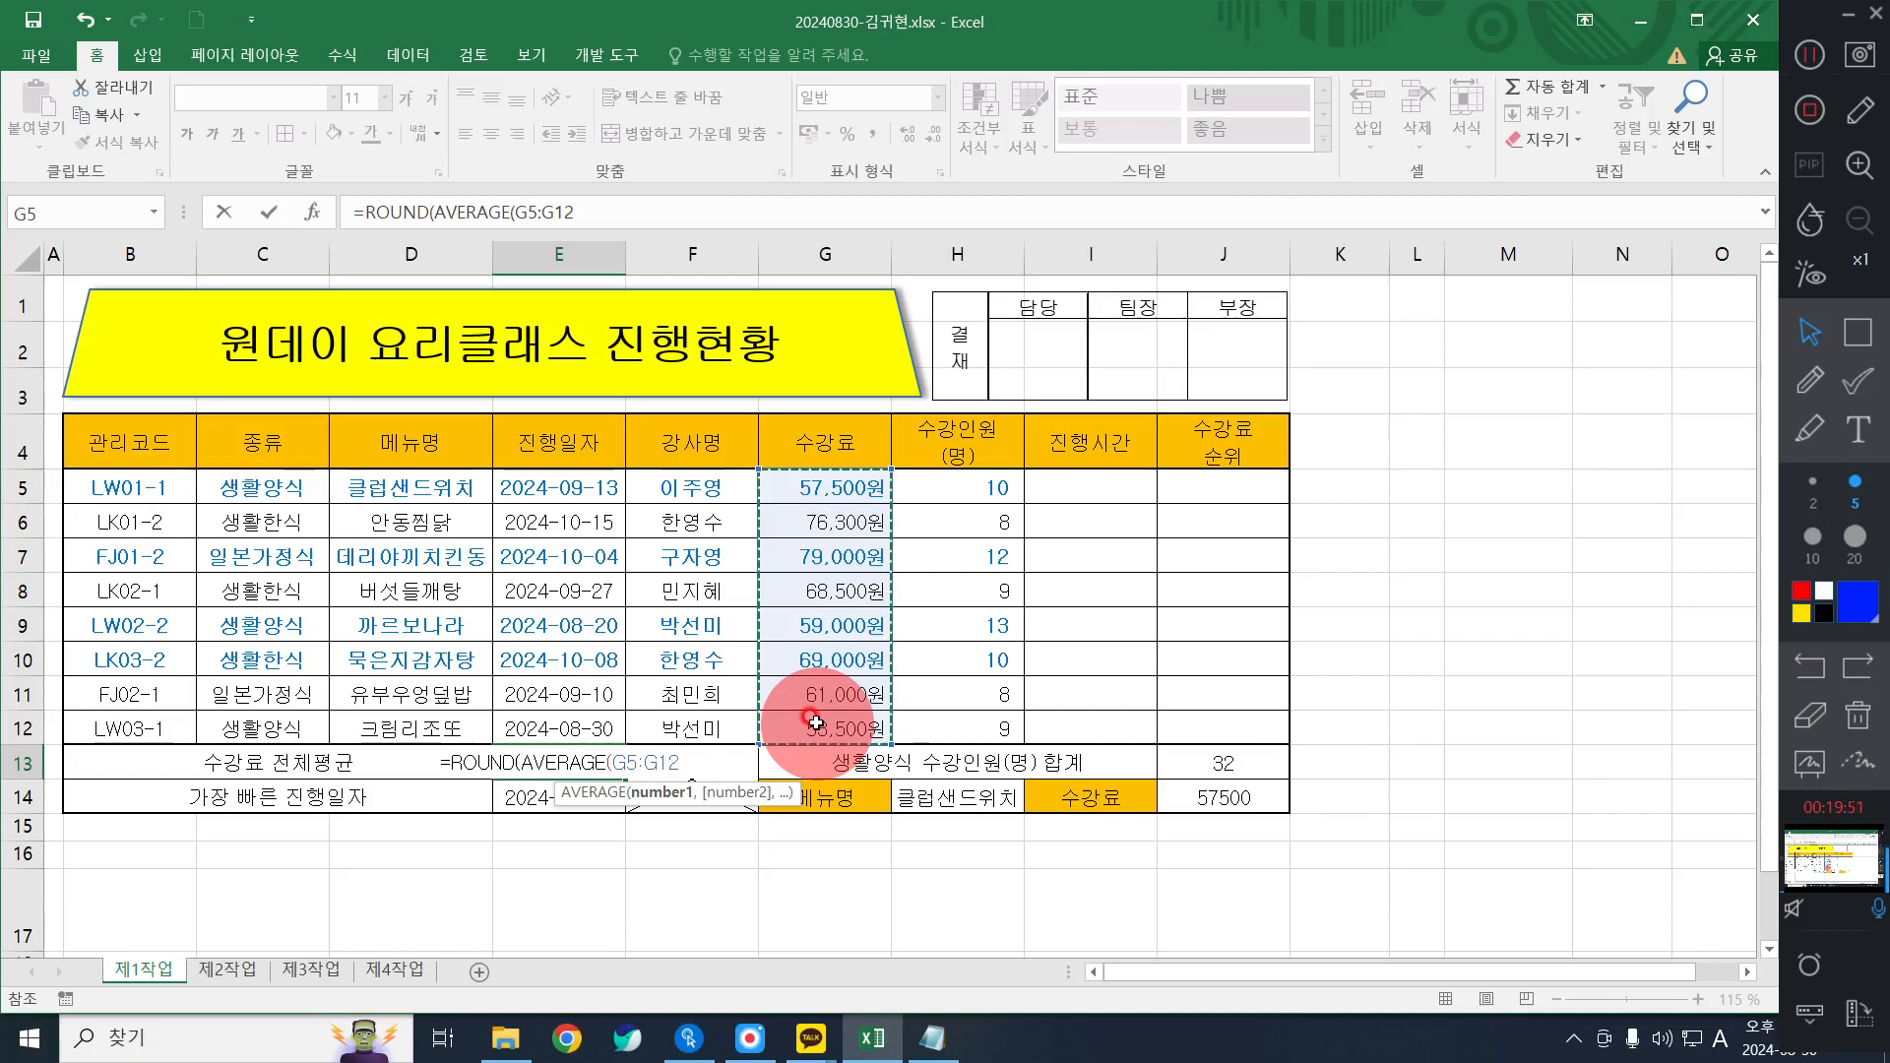
type(")")
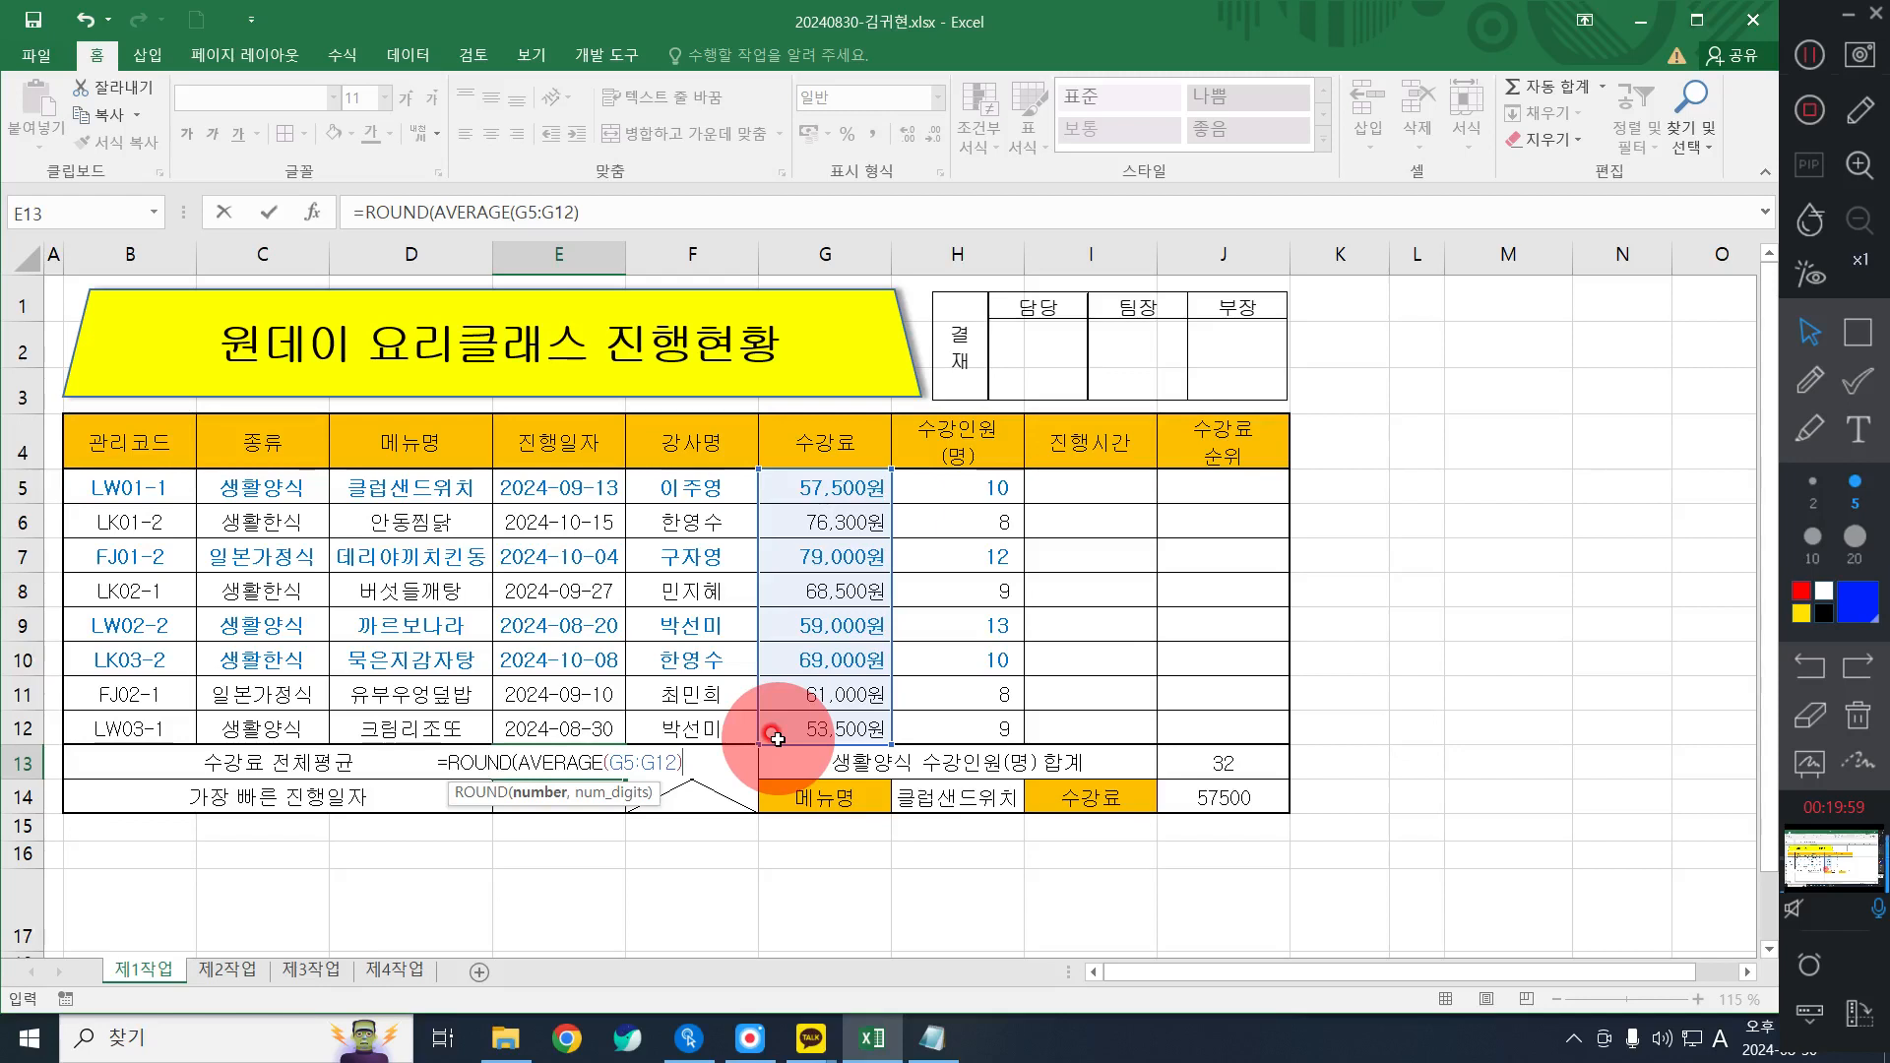
type(",")
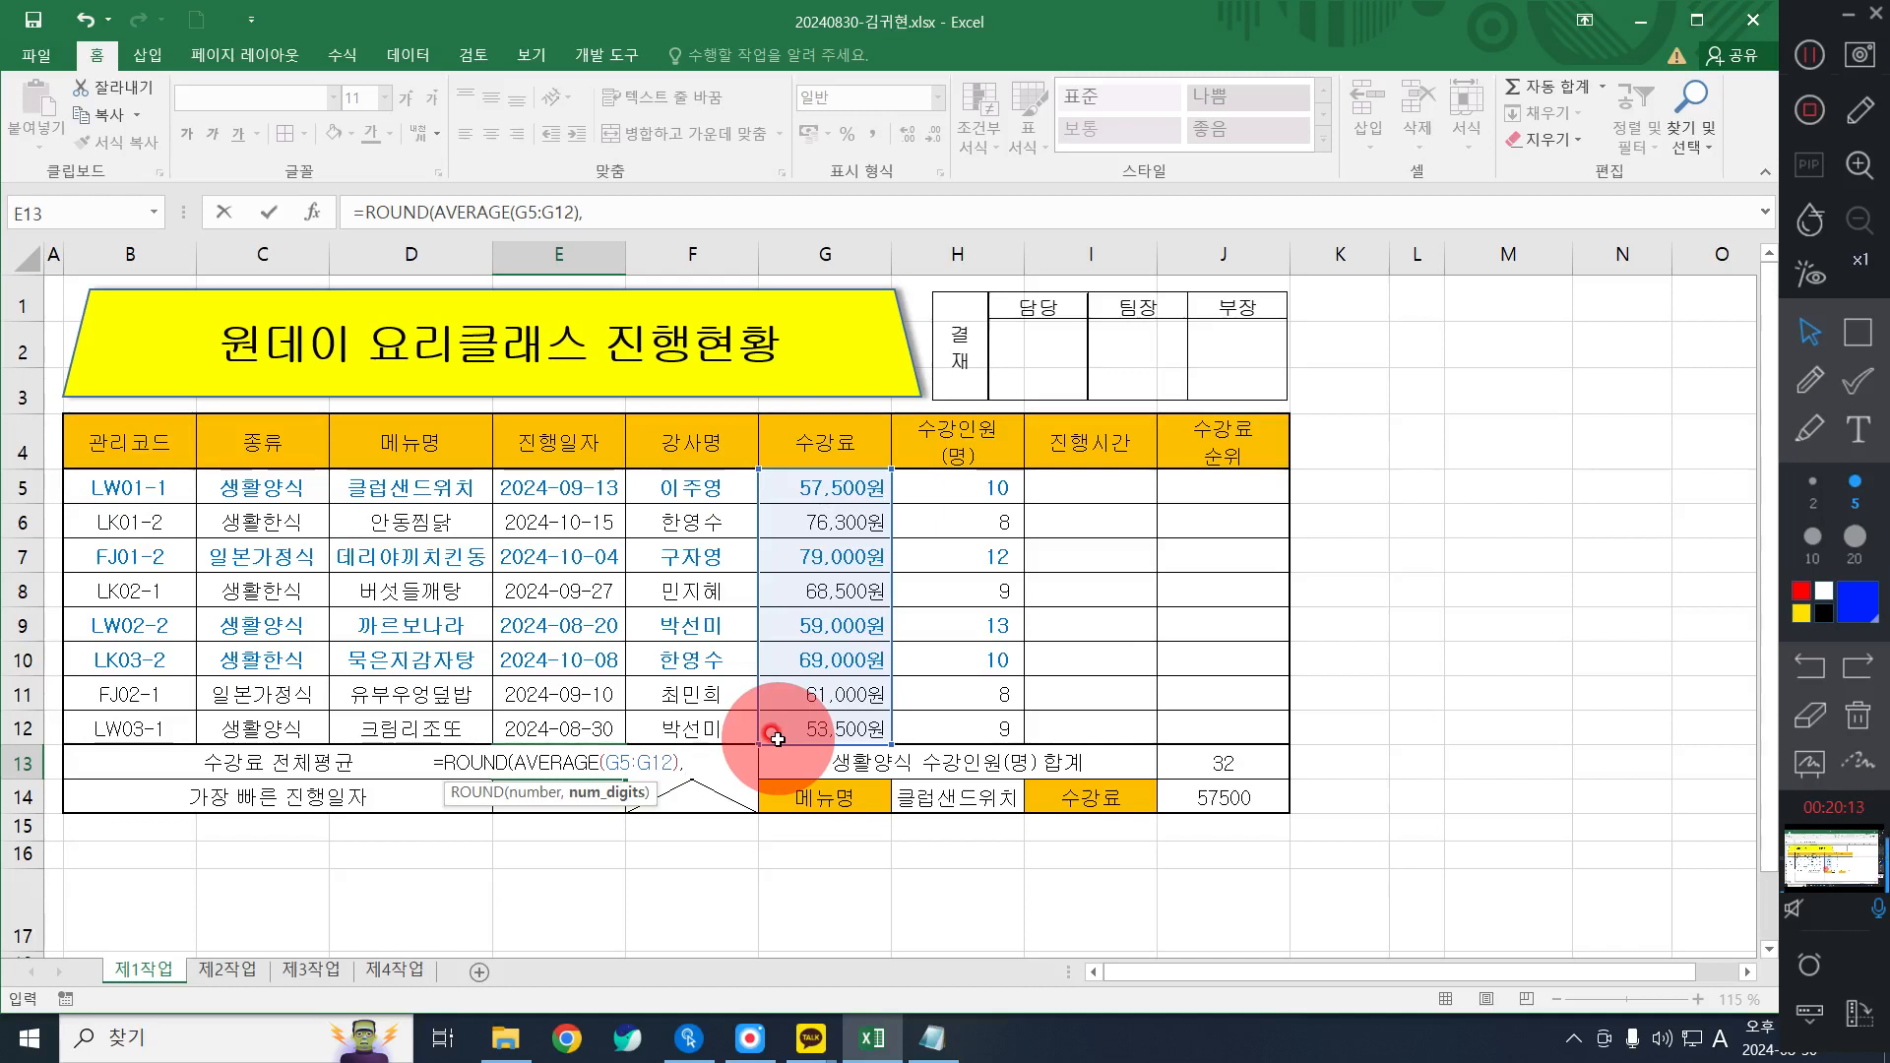
type("-3")
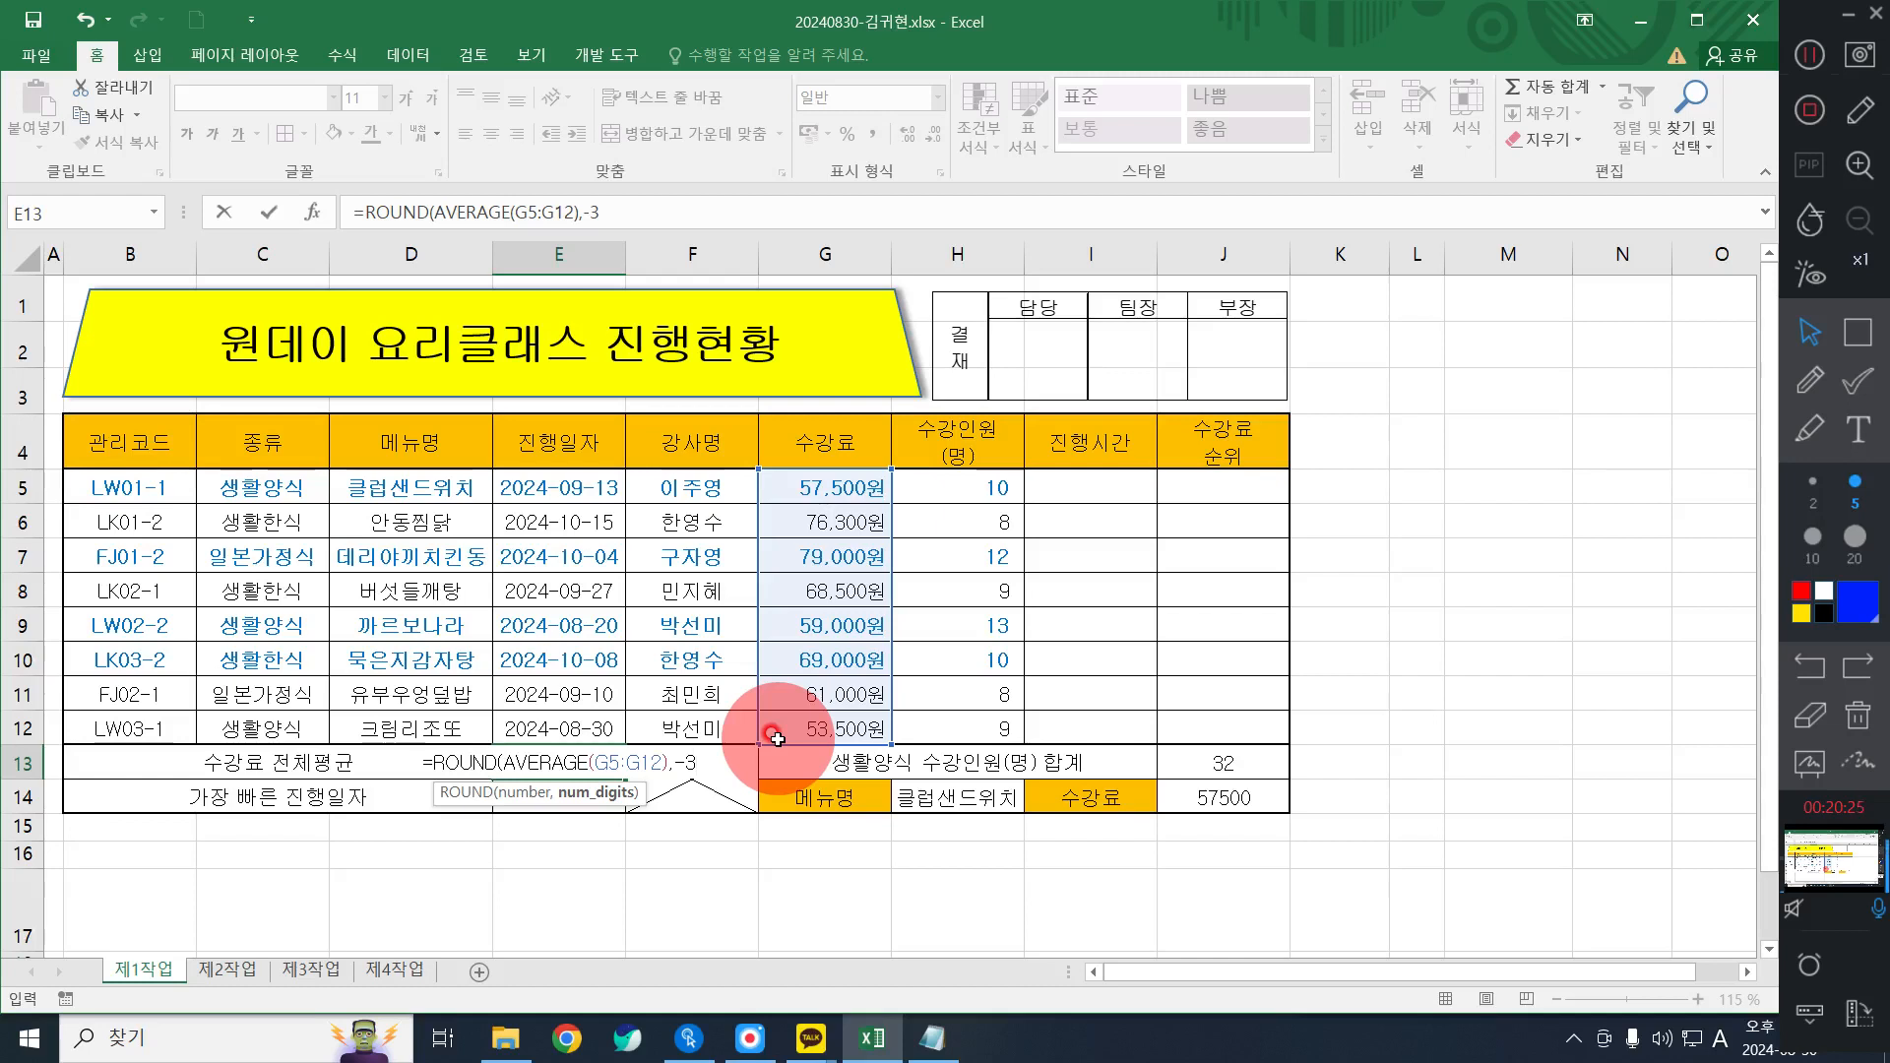
type(")")
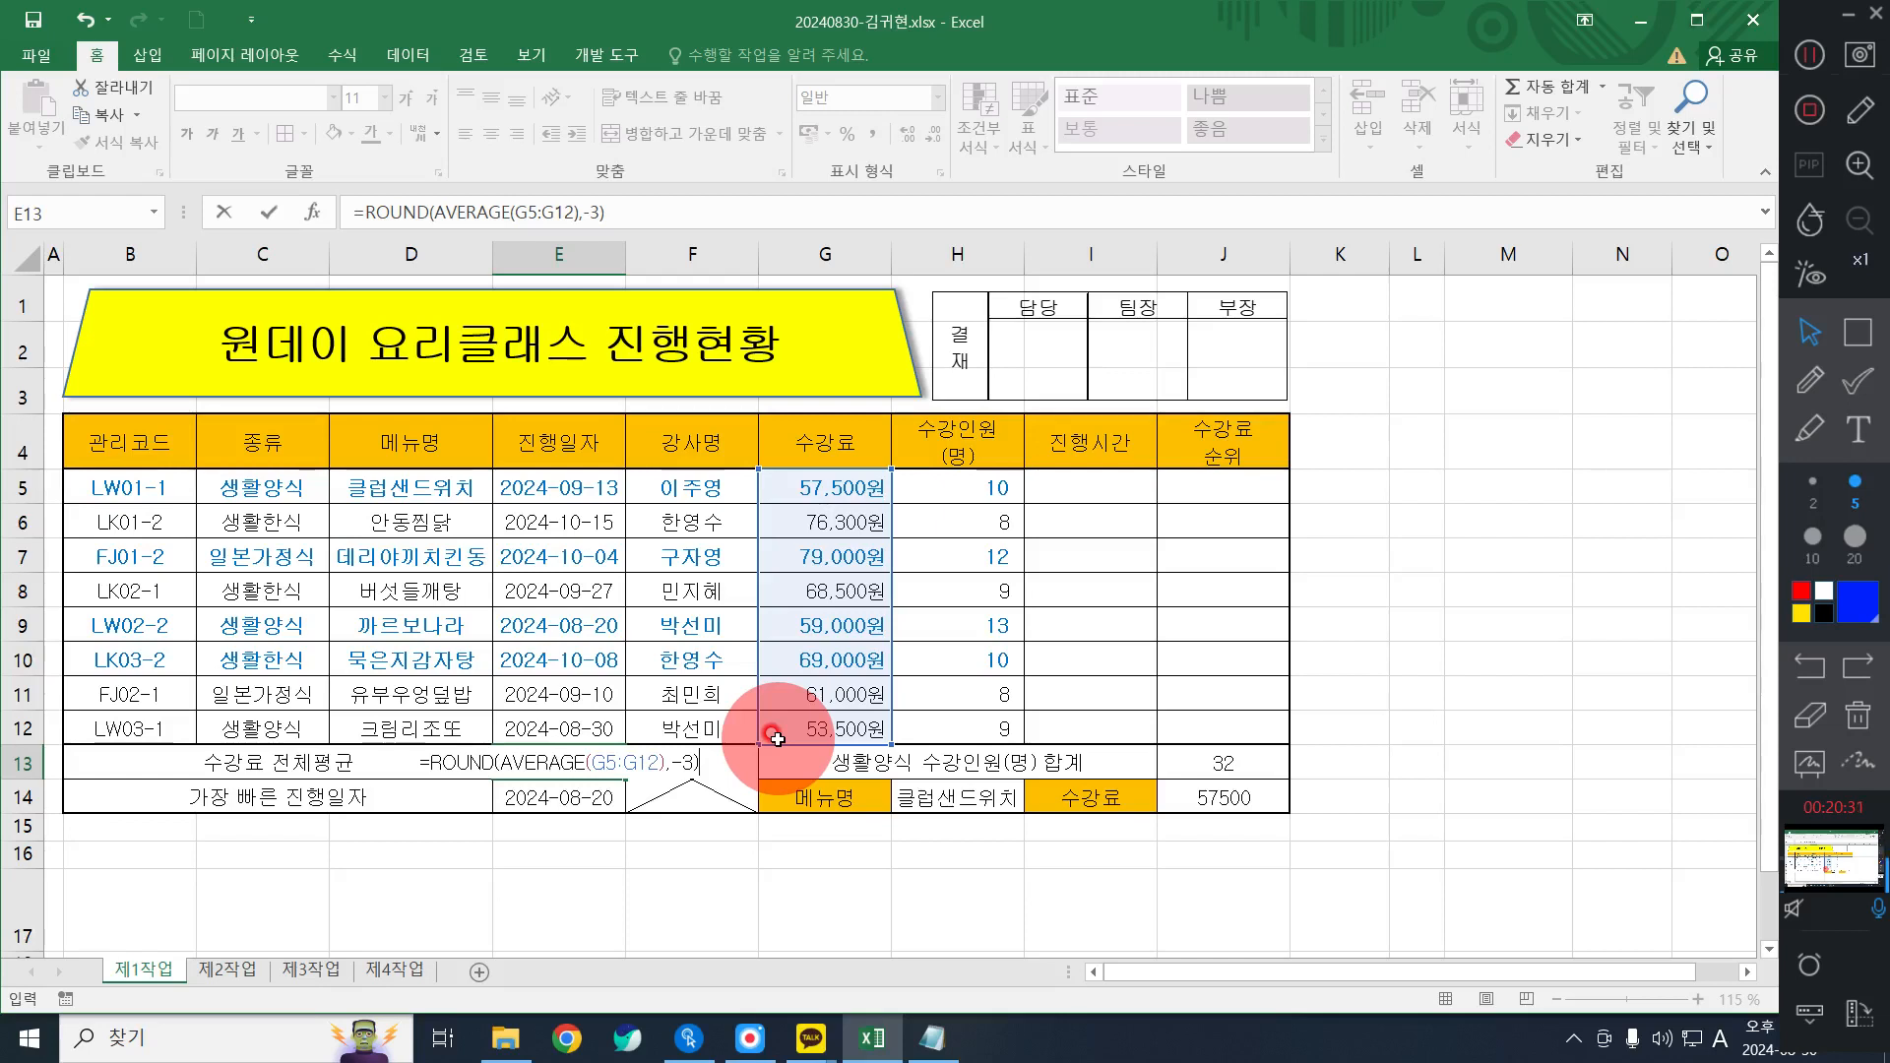
key("Return")
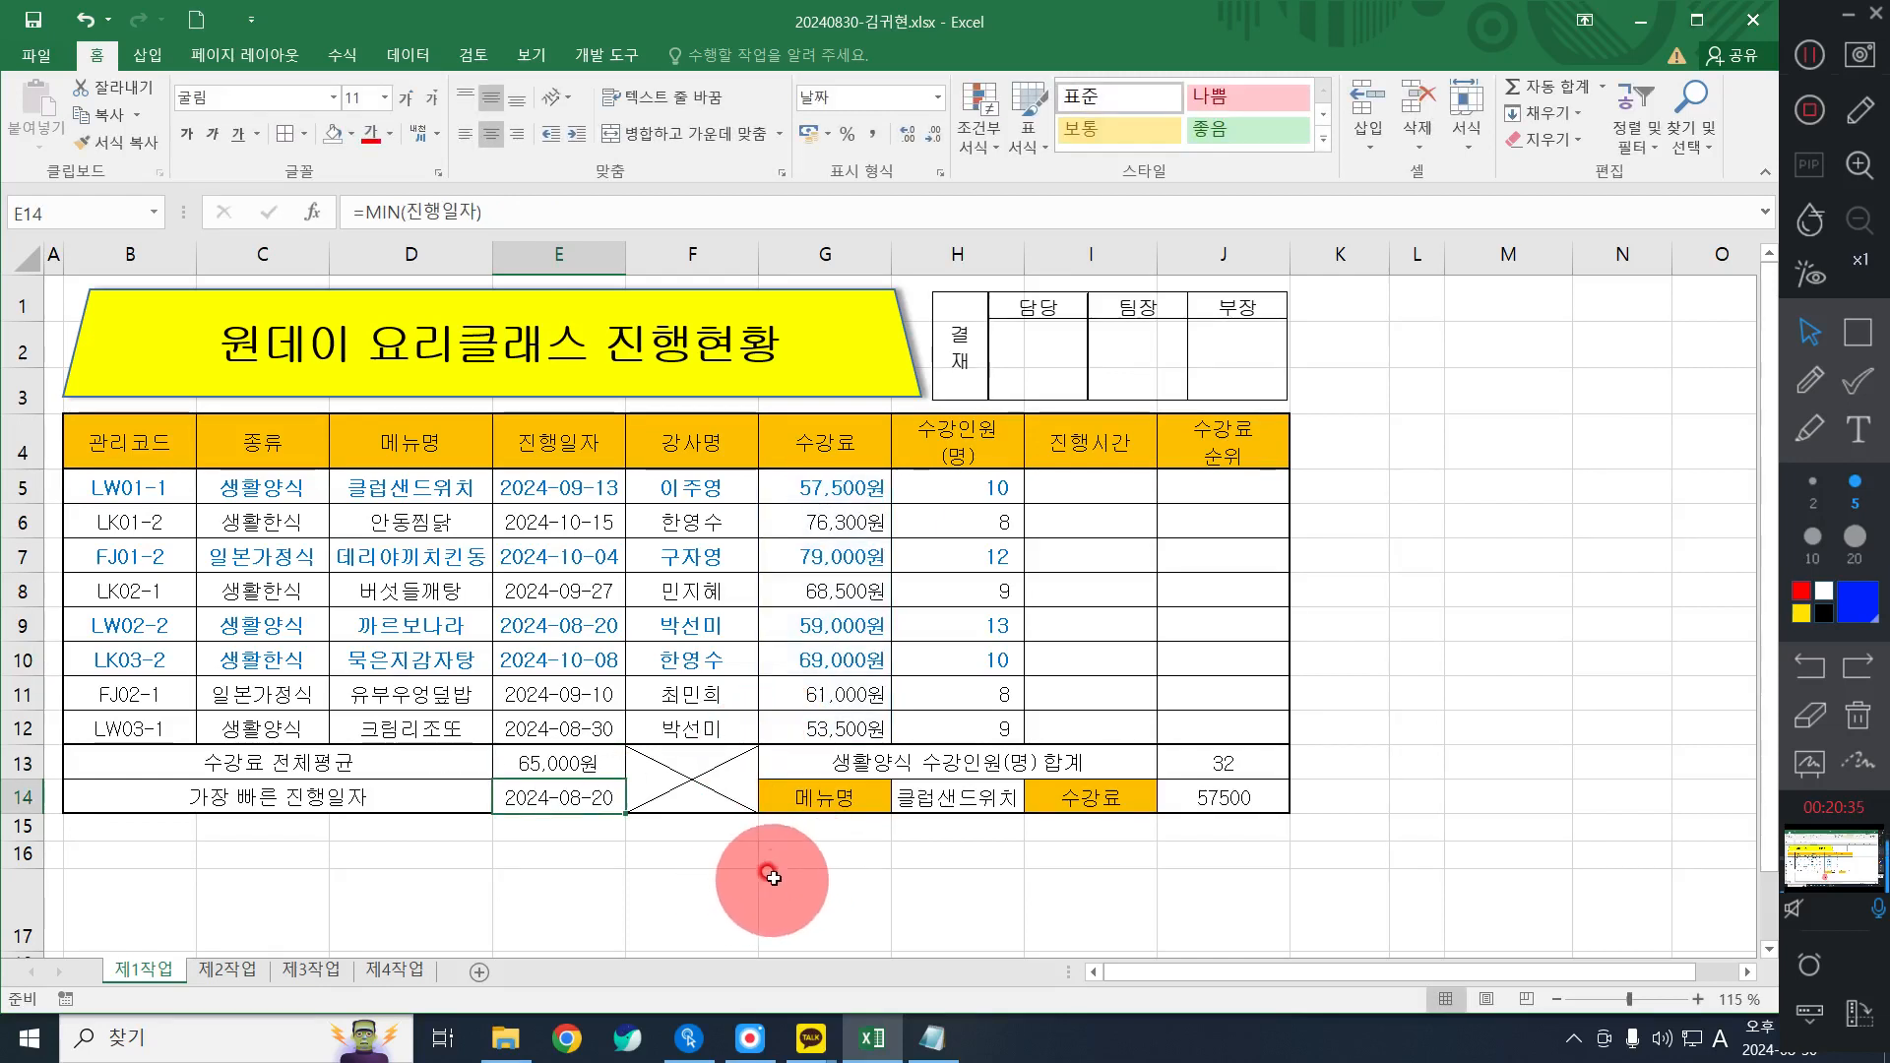
left_click(603, 768)
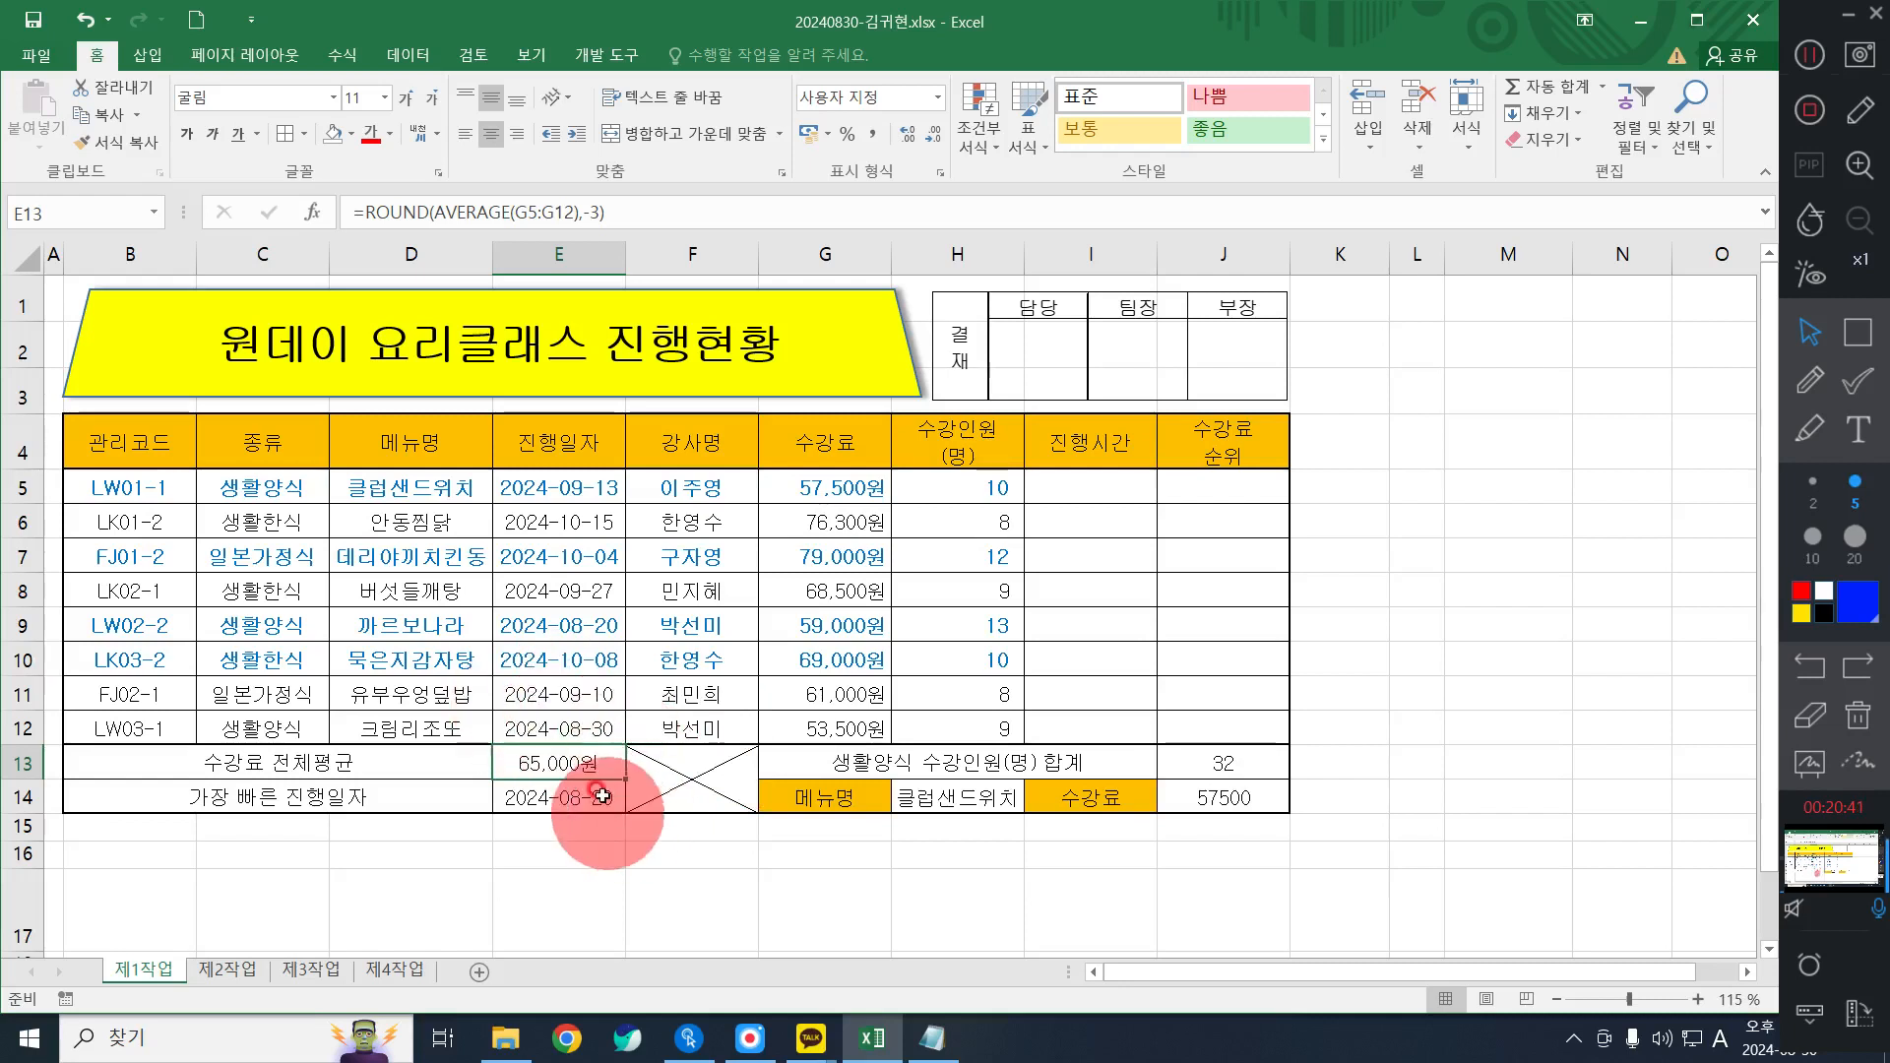
left_click(875, 138)
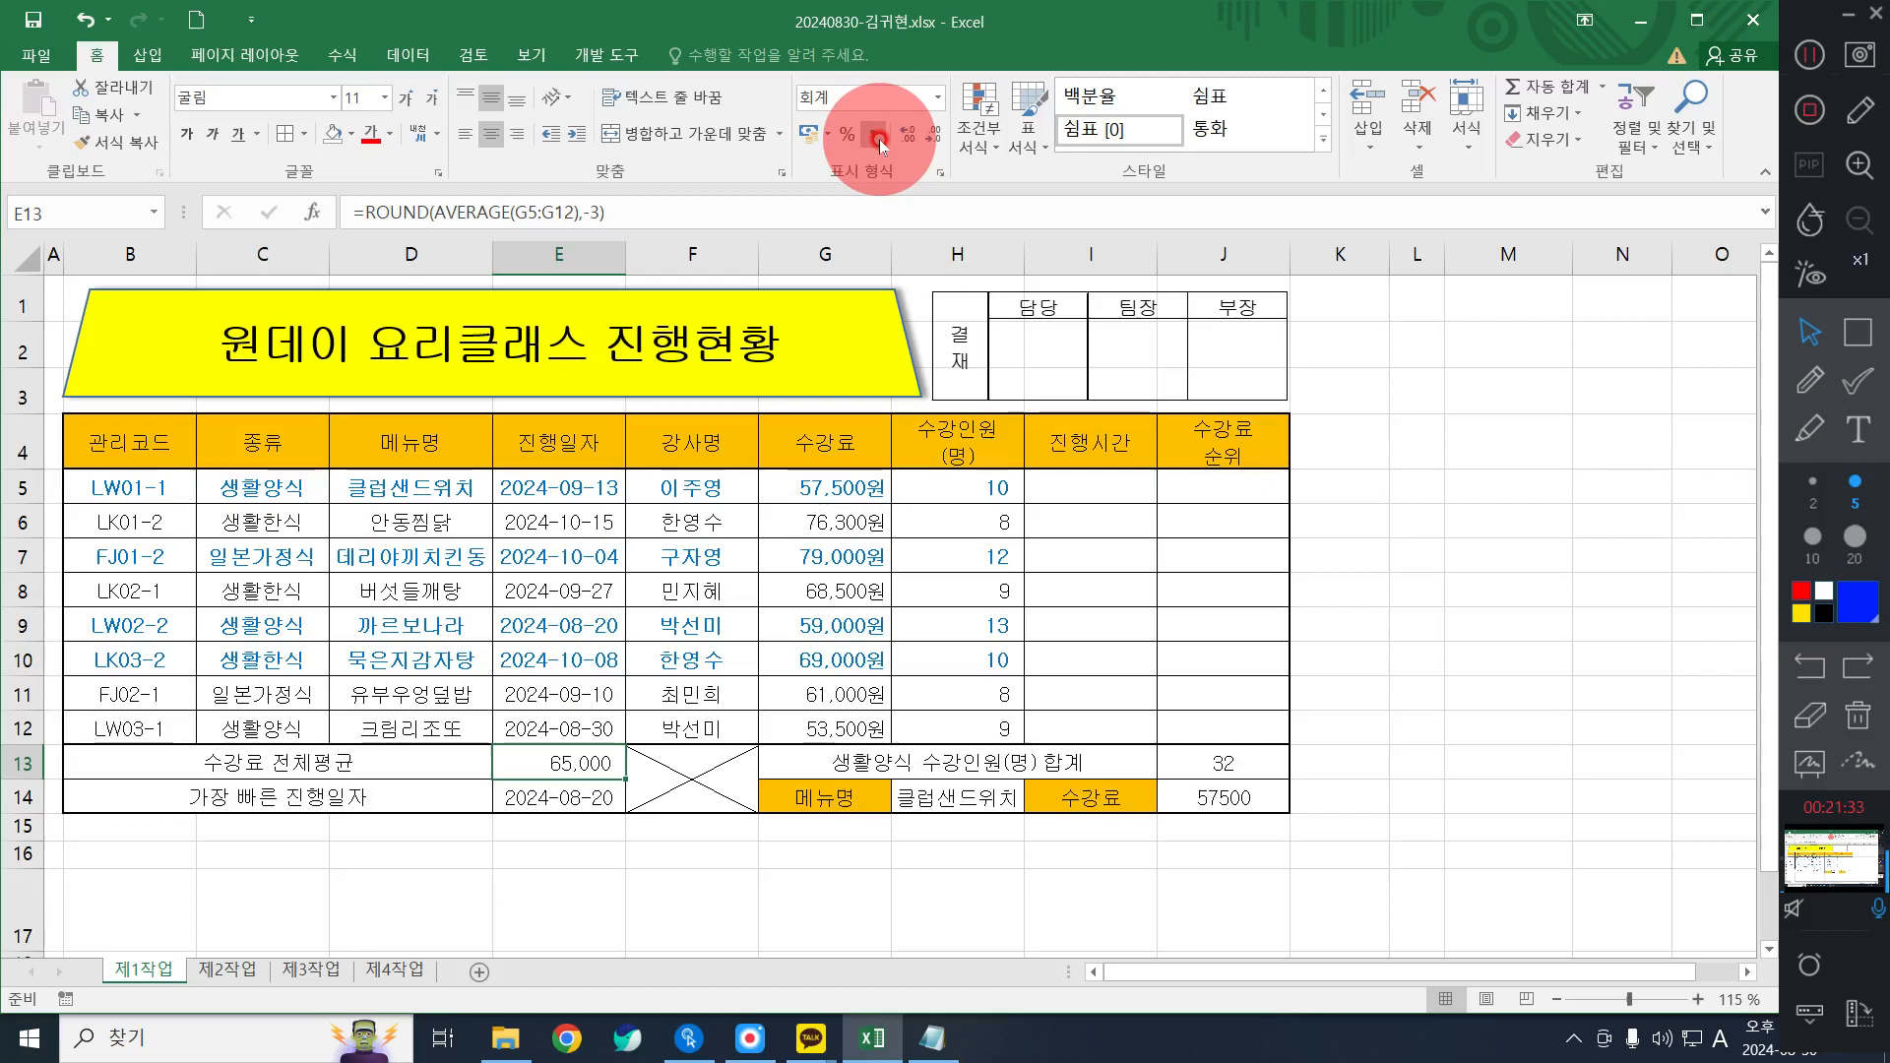
Start a RANK.EQ formula in J5 for the 수강료 순위.
left_click(1238, 461)
left_click(1242, 492)
type("=R")
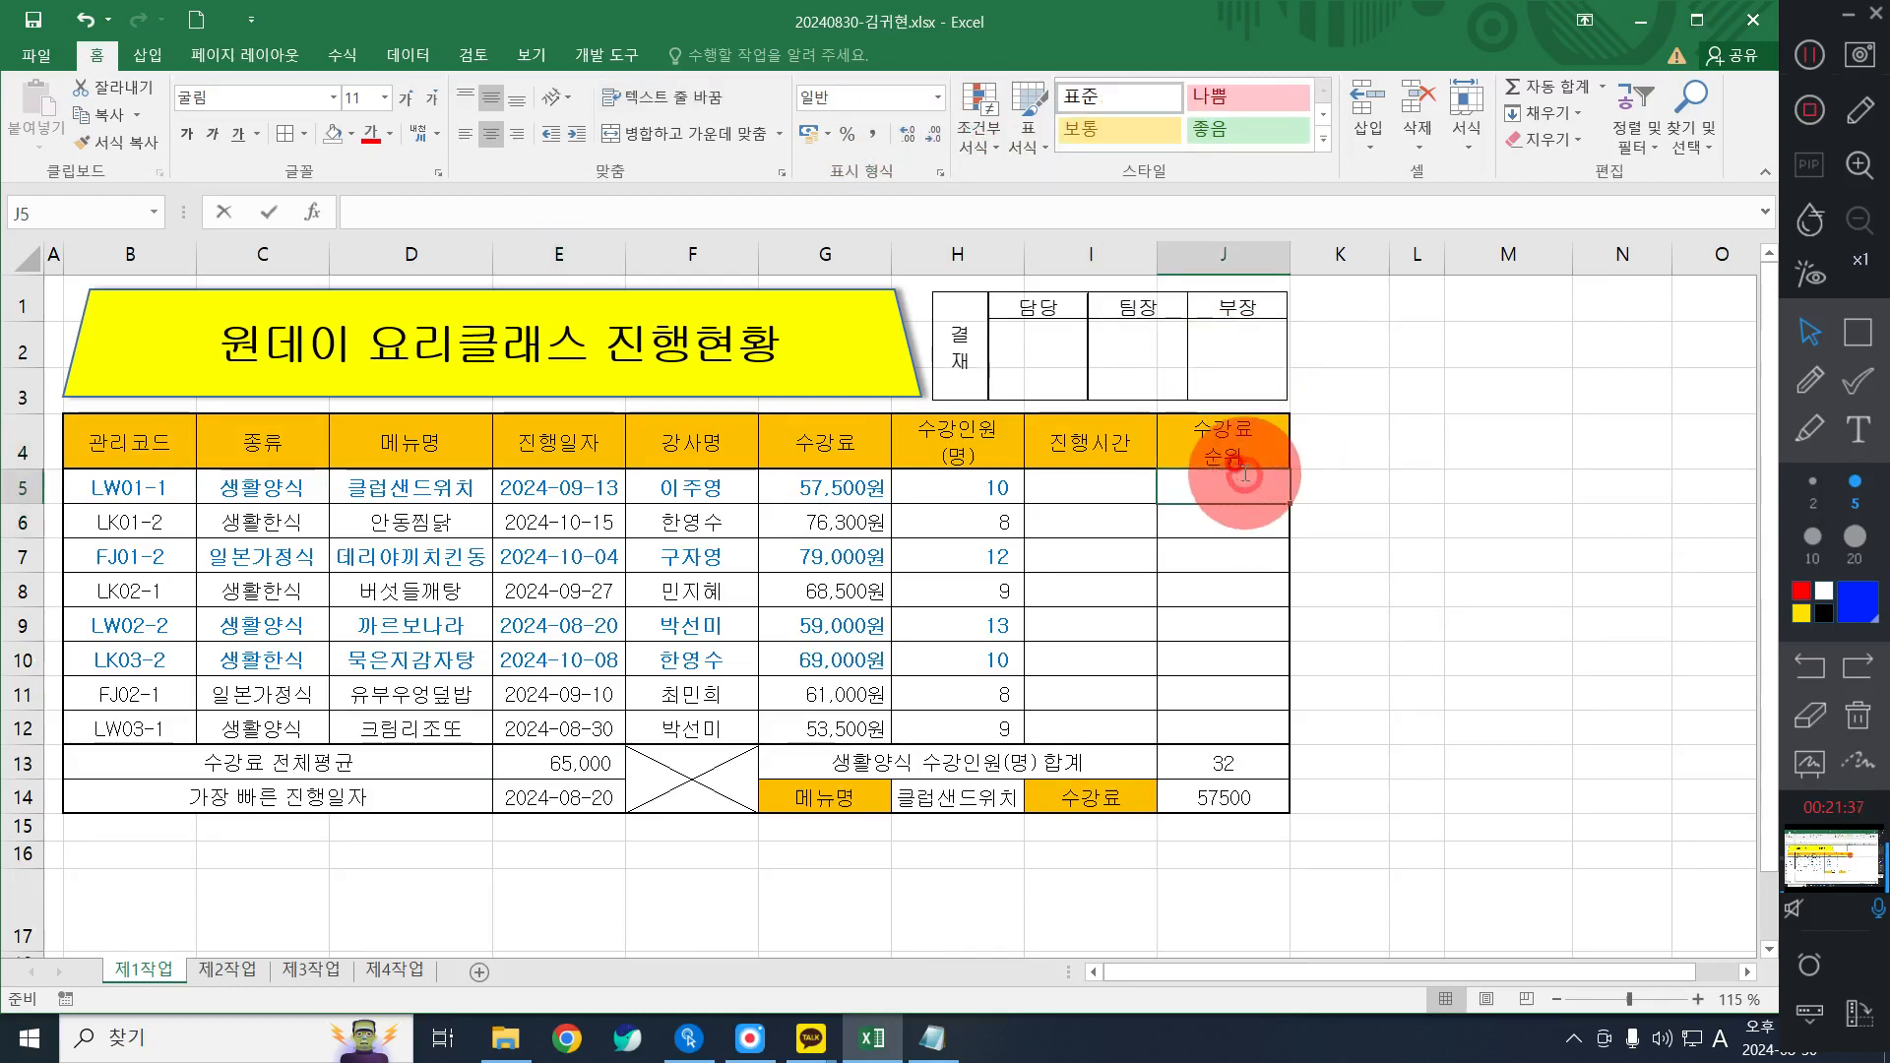
type("O")
key("BackSpace")
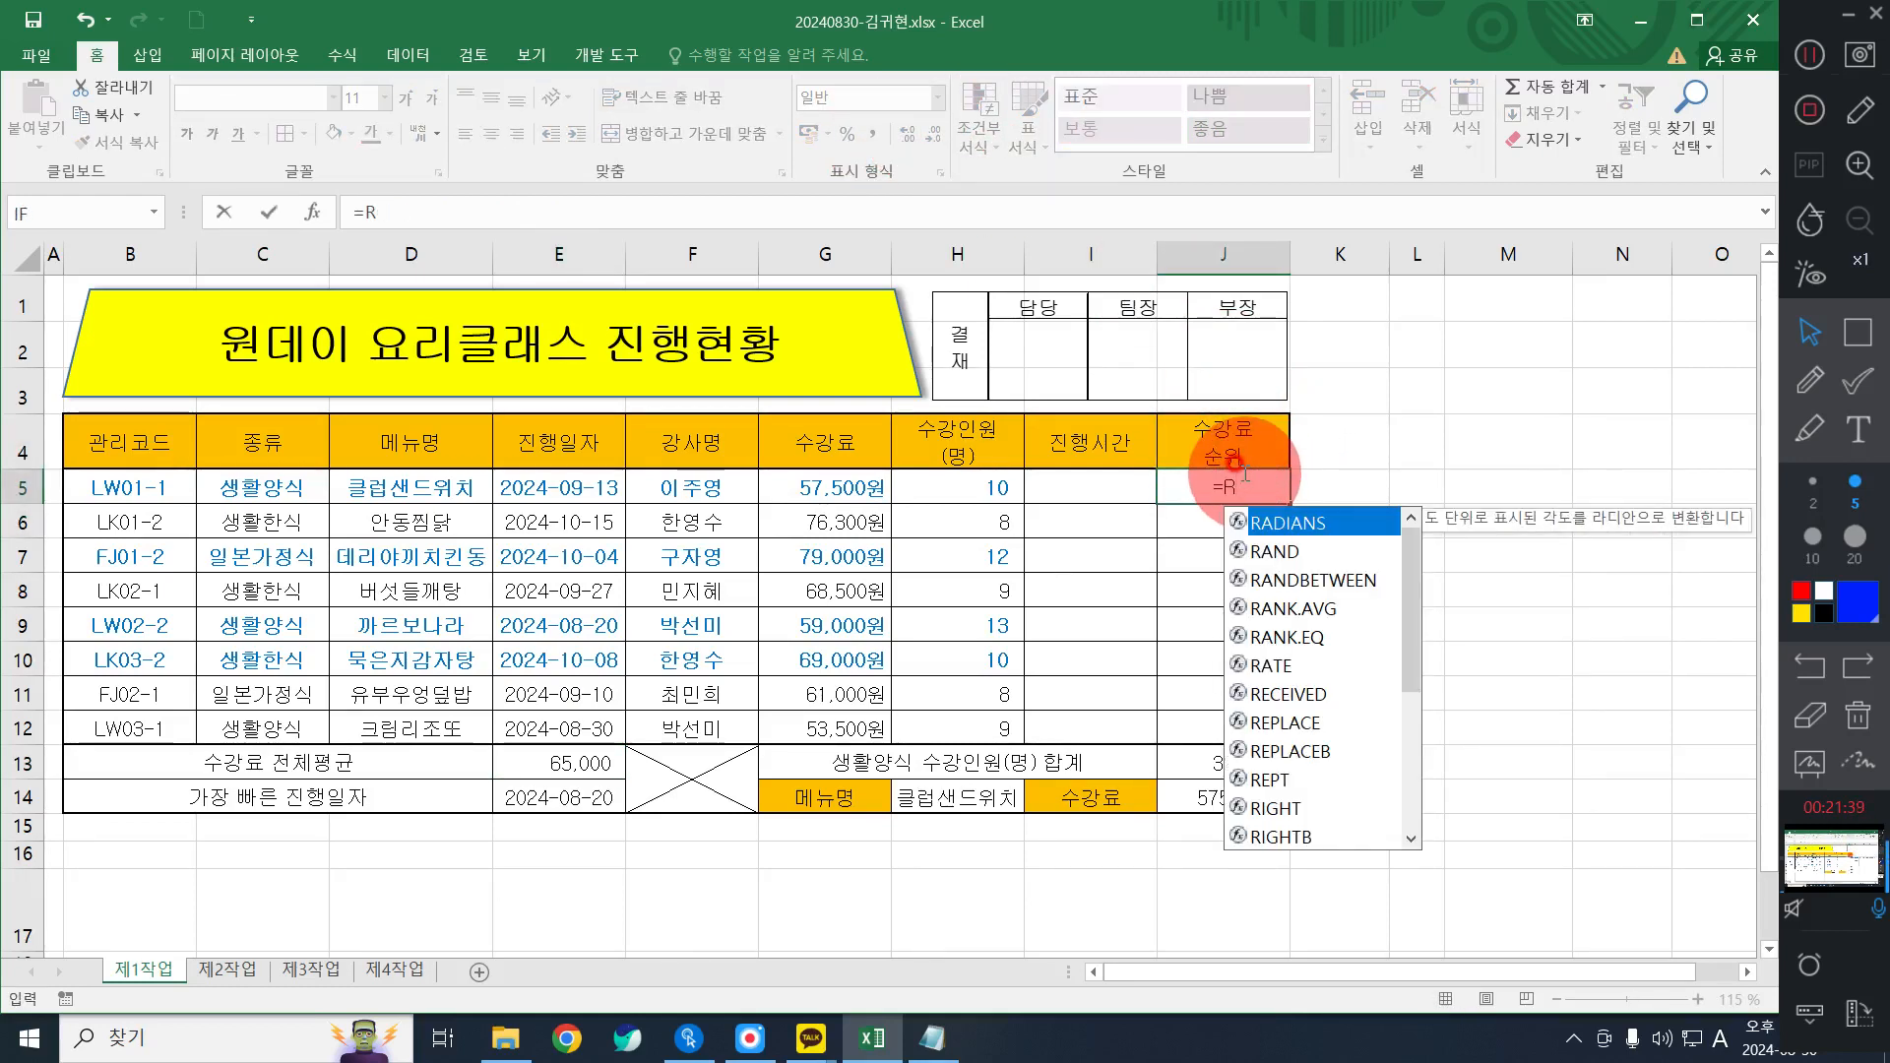
key("Down")
key("Down")
key("Down")
key("Down")
key("Tab")
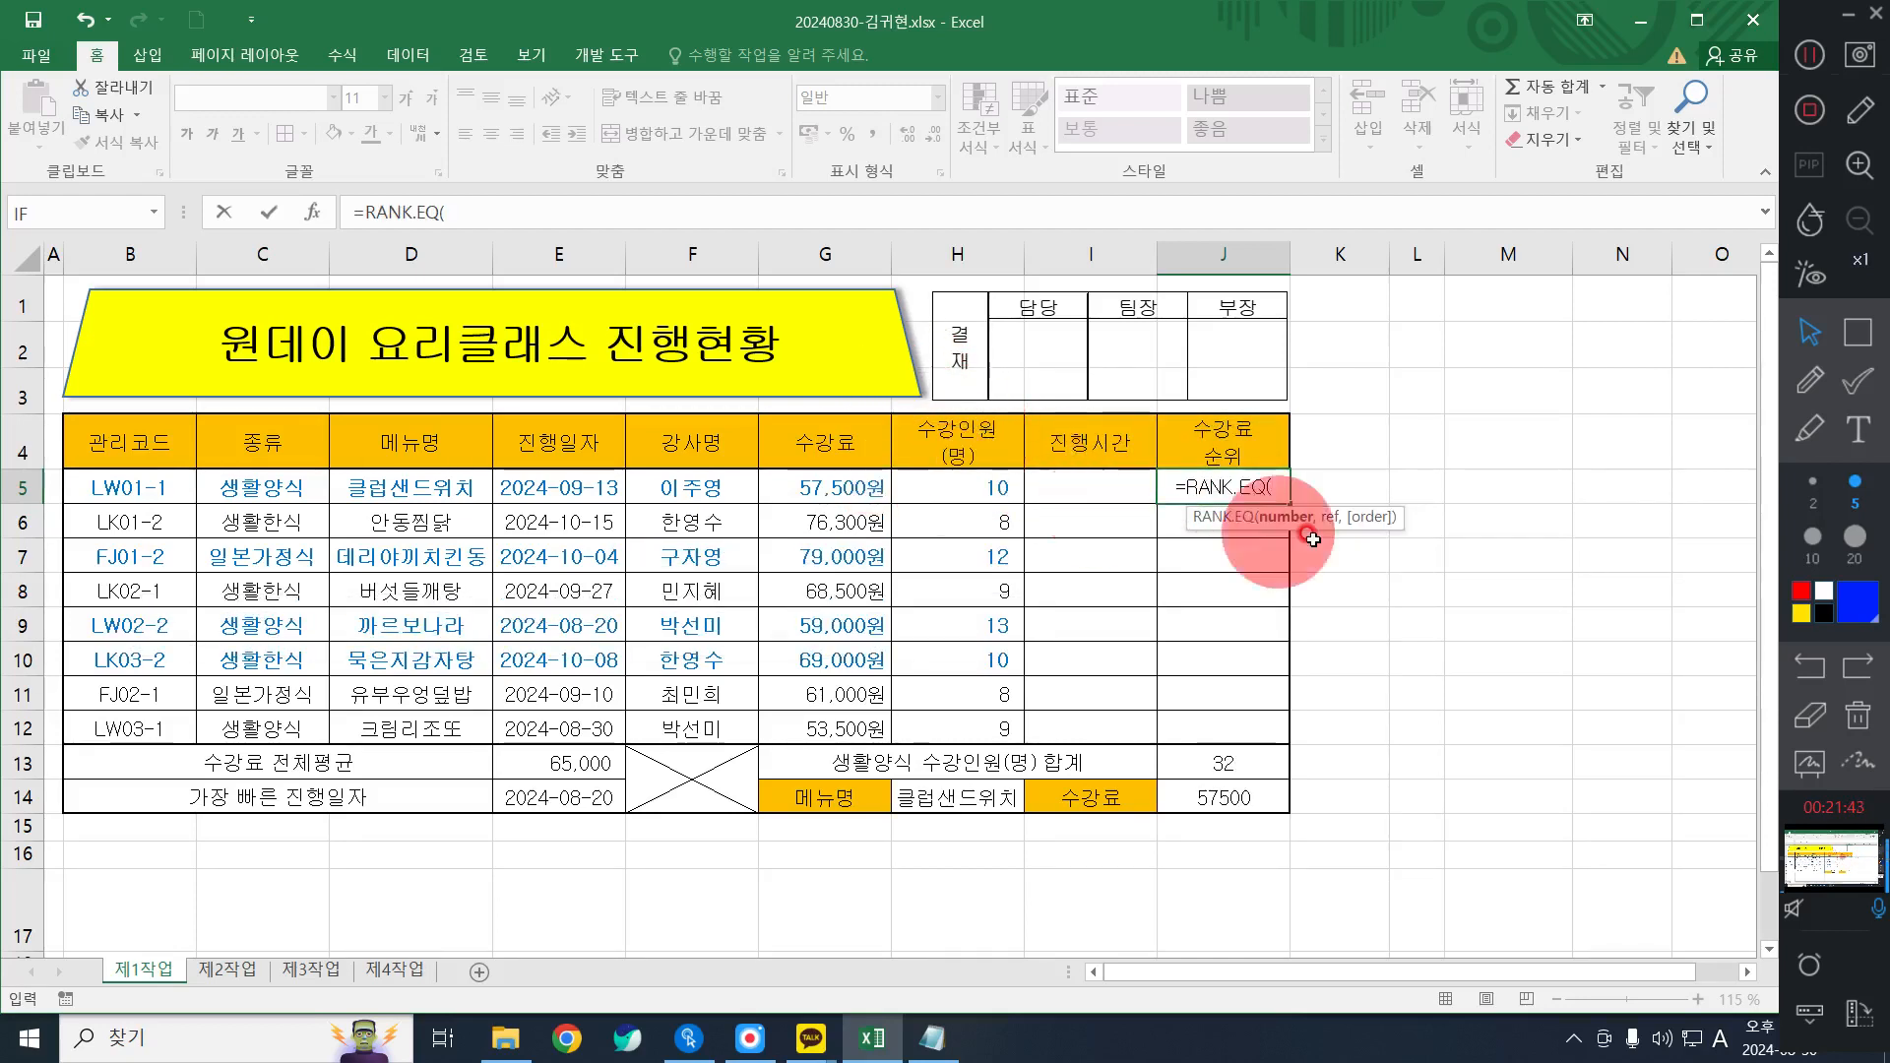
Switch to Notepad and replace the ROUND syntax note with the start of a new one, =RANK.EQ(.
left_click(932, 1034)
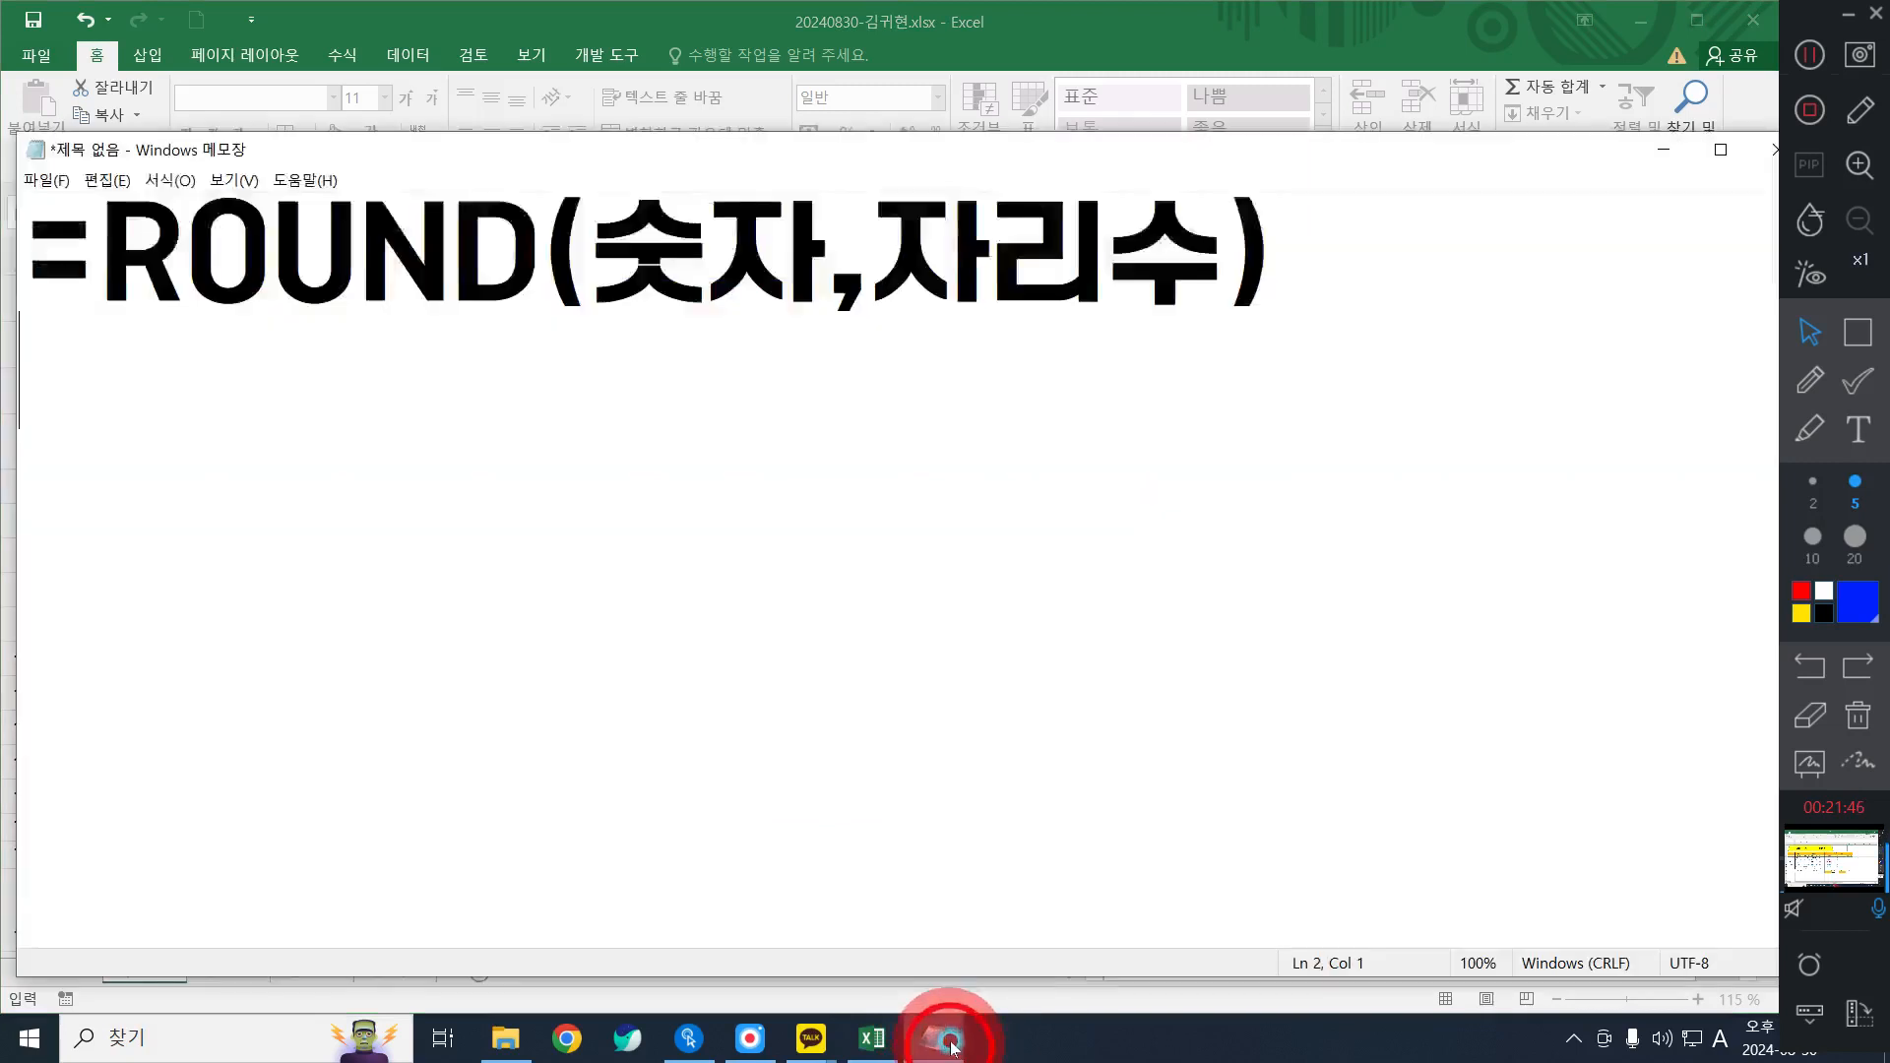
left_click(884, 587)
key("ctrl+a")
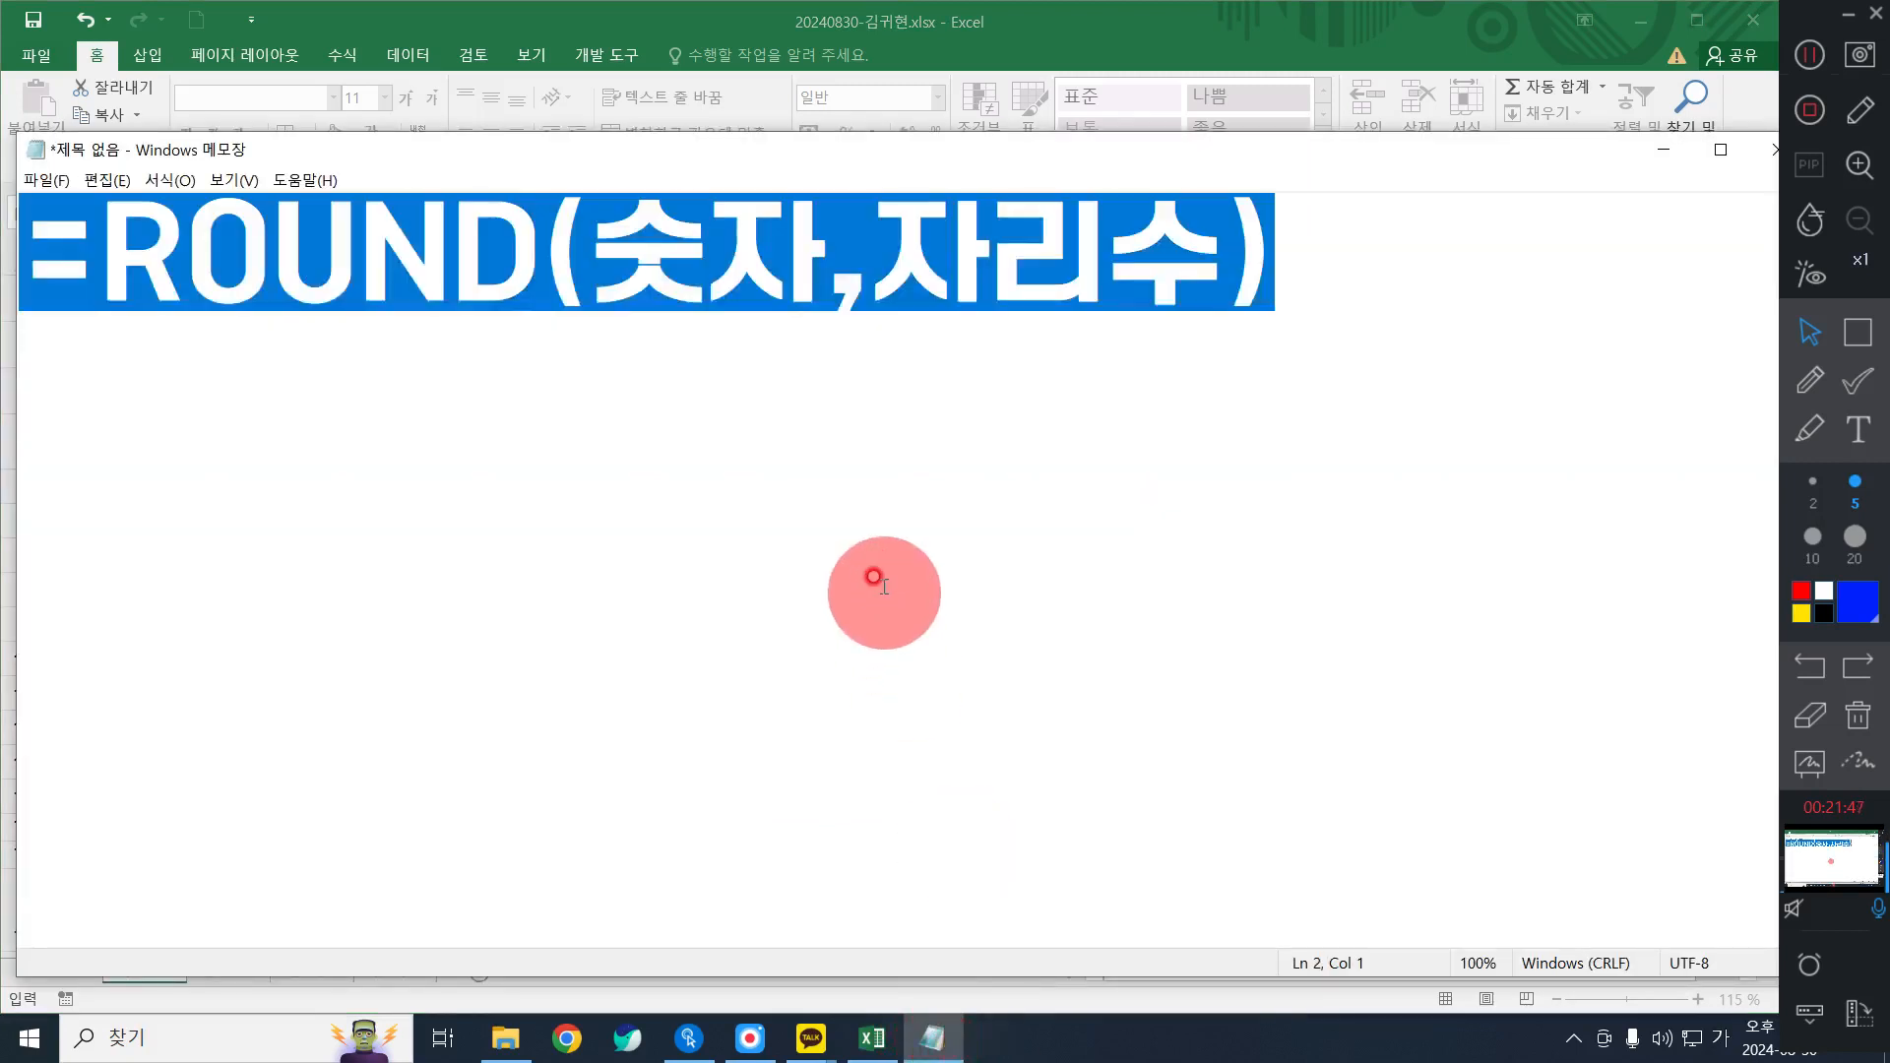
key("BackSpace")
type("=ㄱㅁ")
key("BackSpace")
key("BackSpace")
key("Hangul")
type("RA")
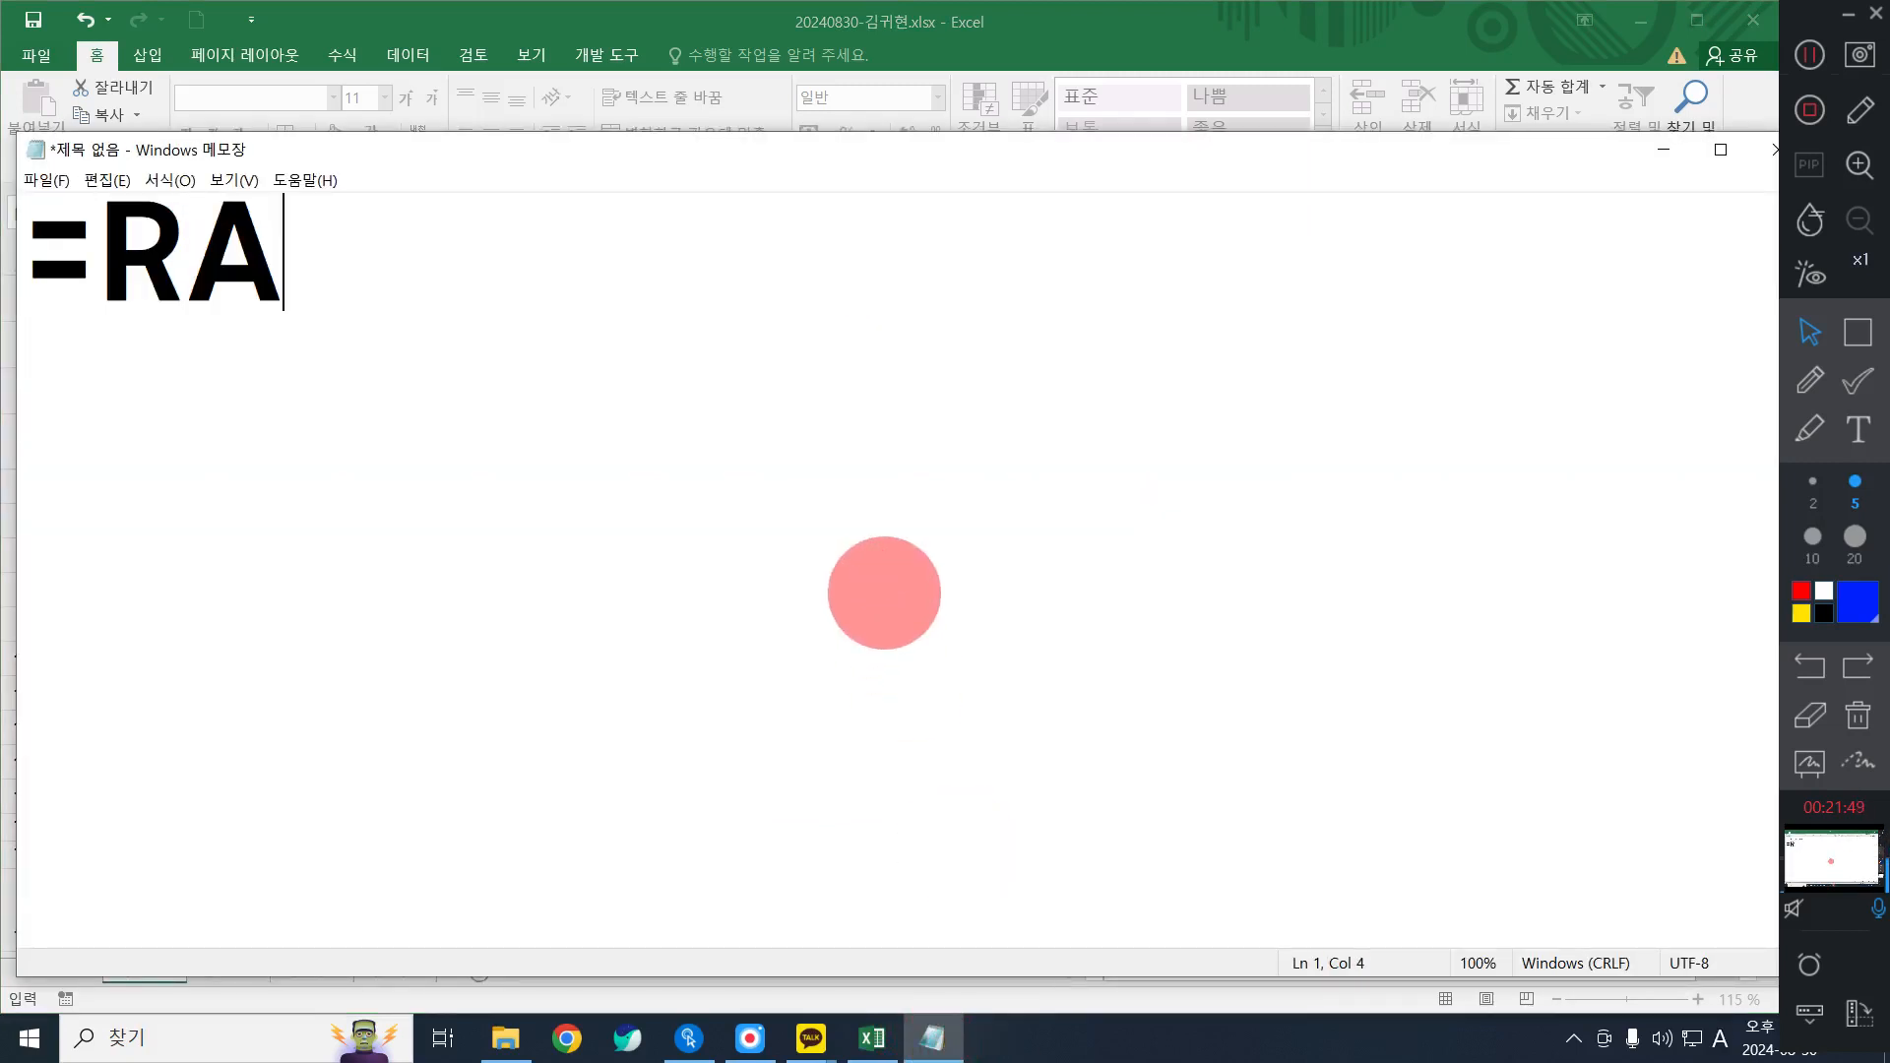
type("NK.")
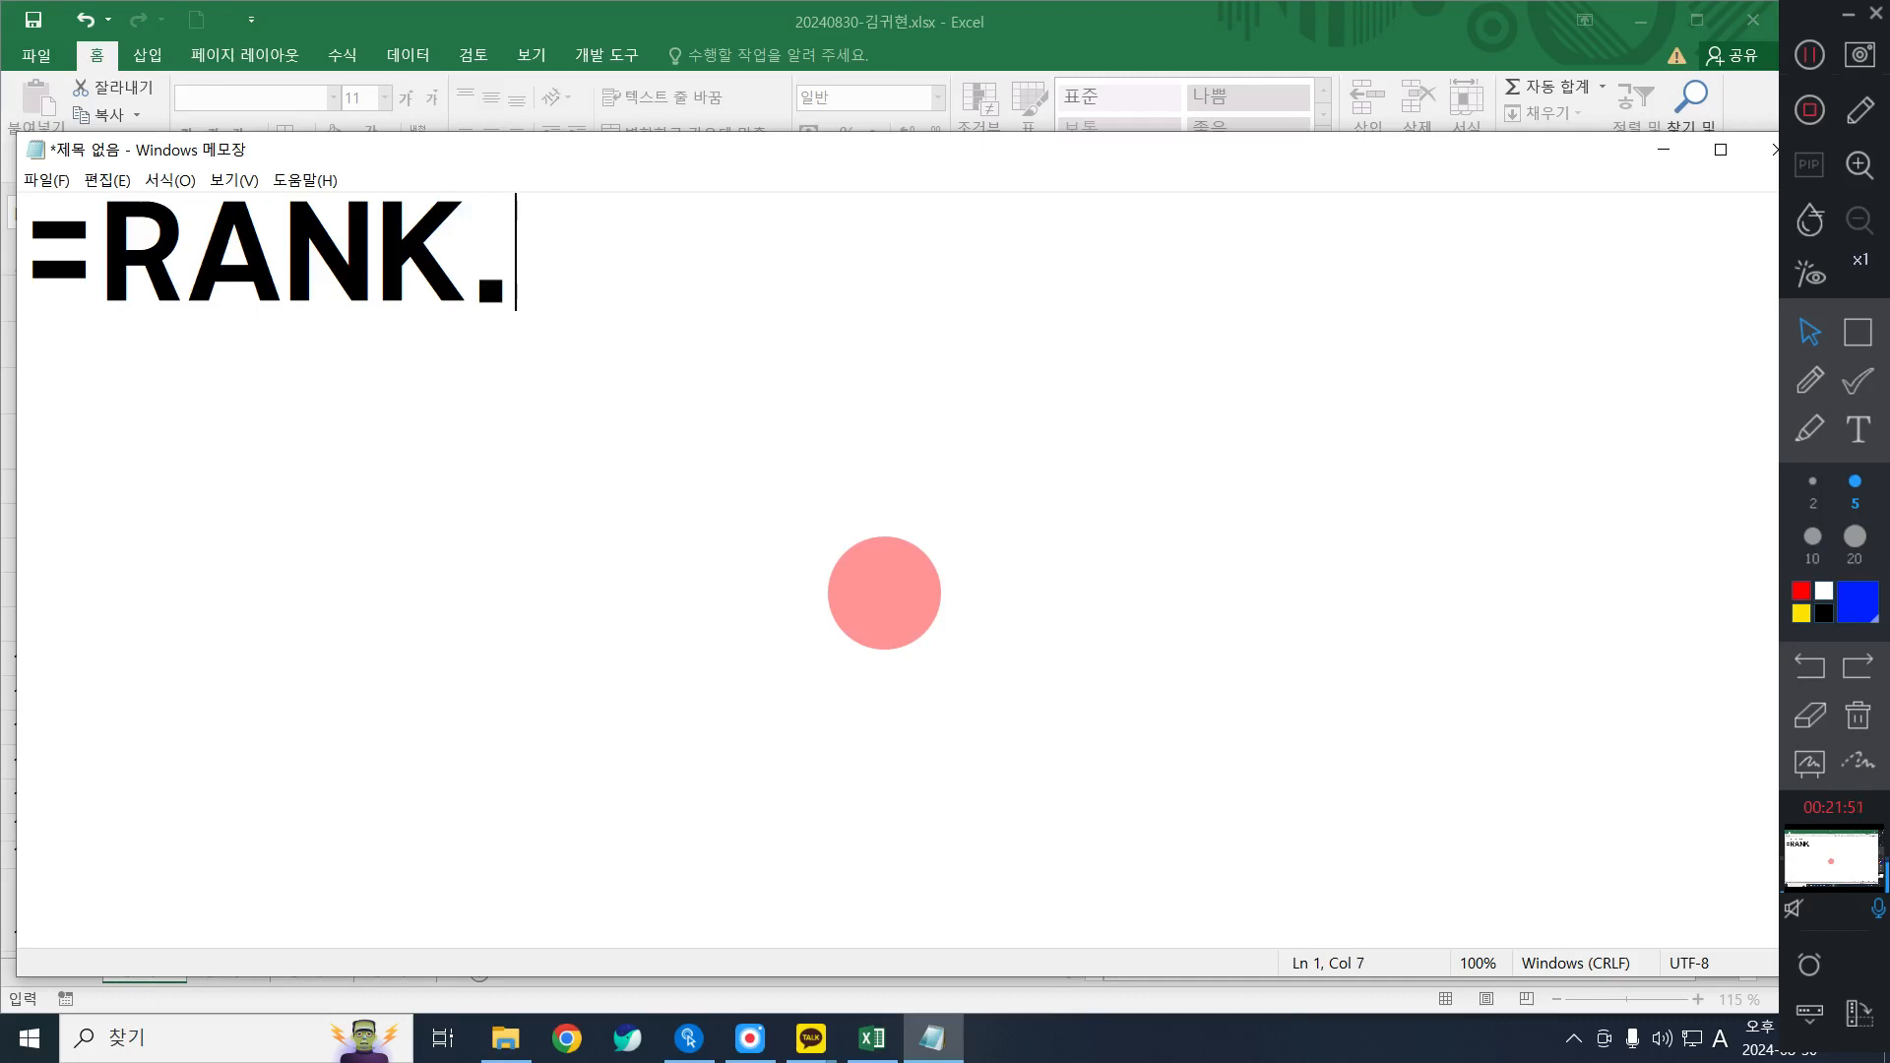
type("EQ(")
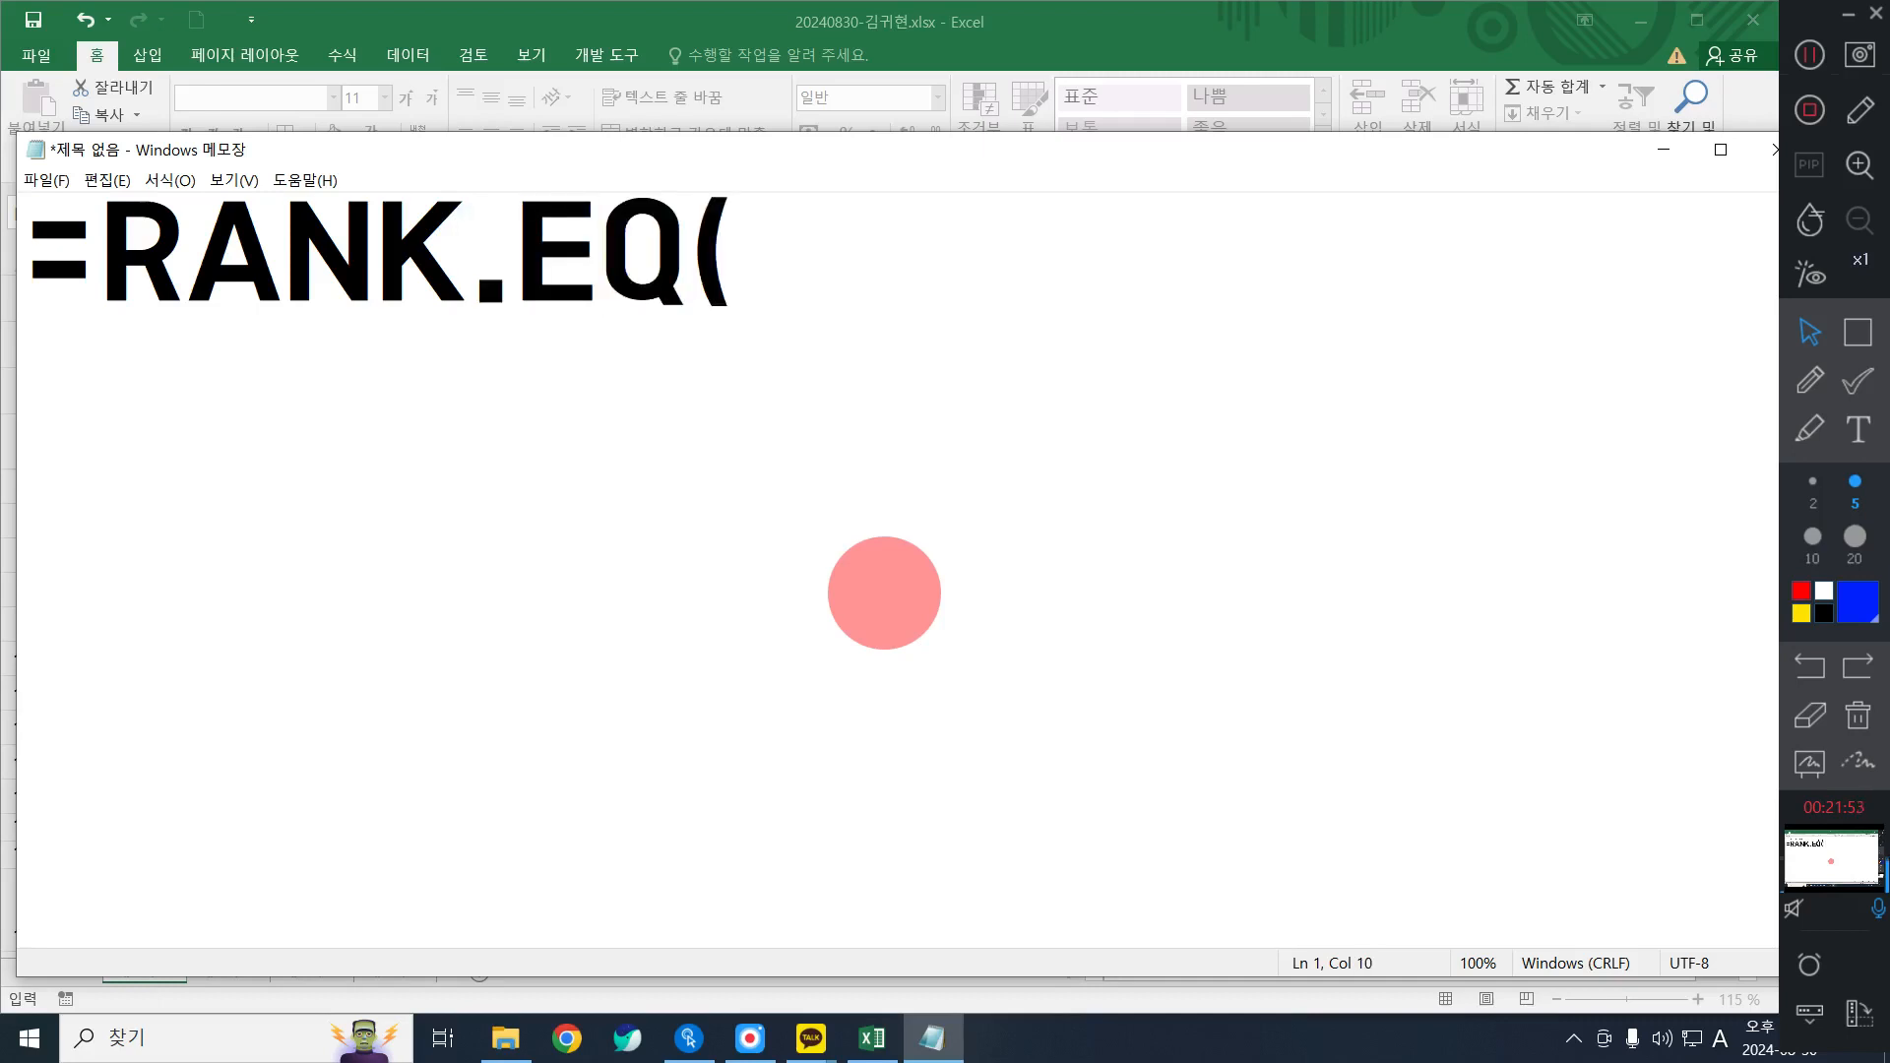
Complete the syntax note with the arguments 숫자,비교대상범위,0or1 and a closing parenthesis, and return to the Excel workbook.
type("숫자,")
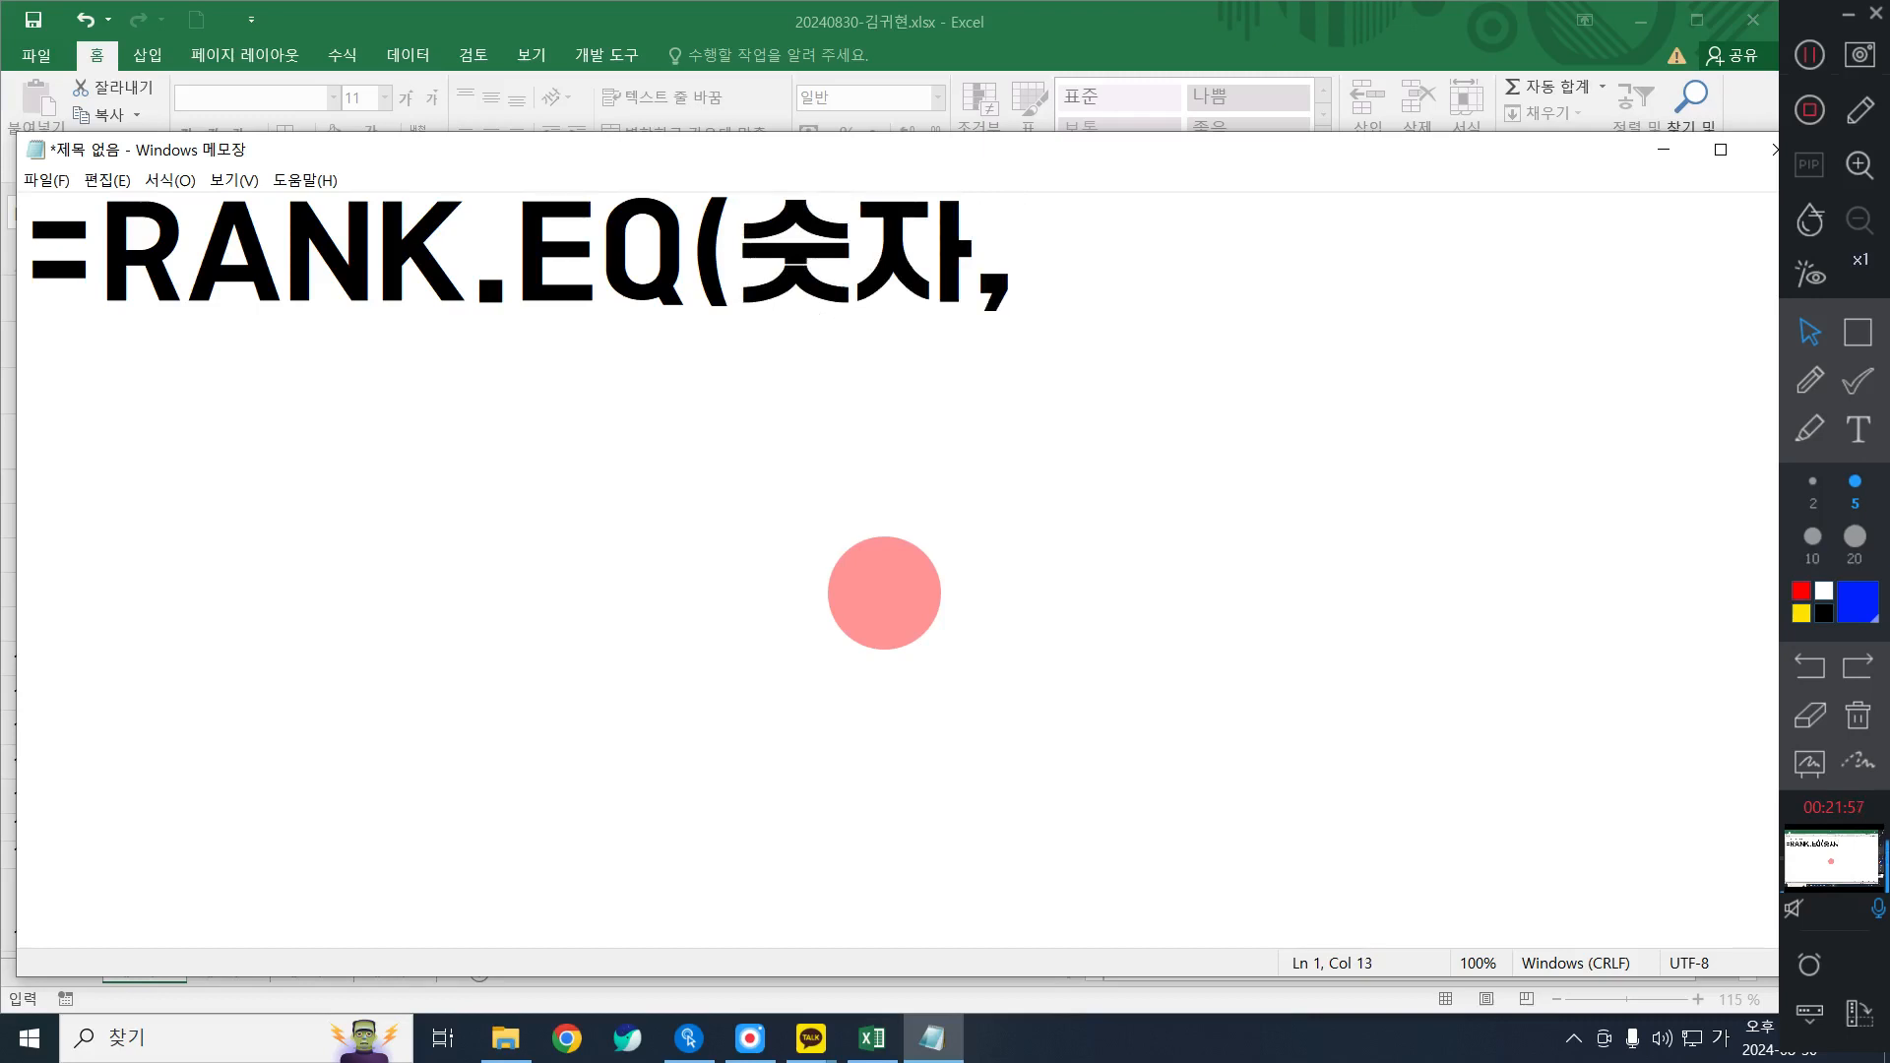
type("비교대상범")
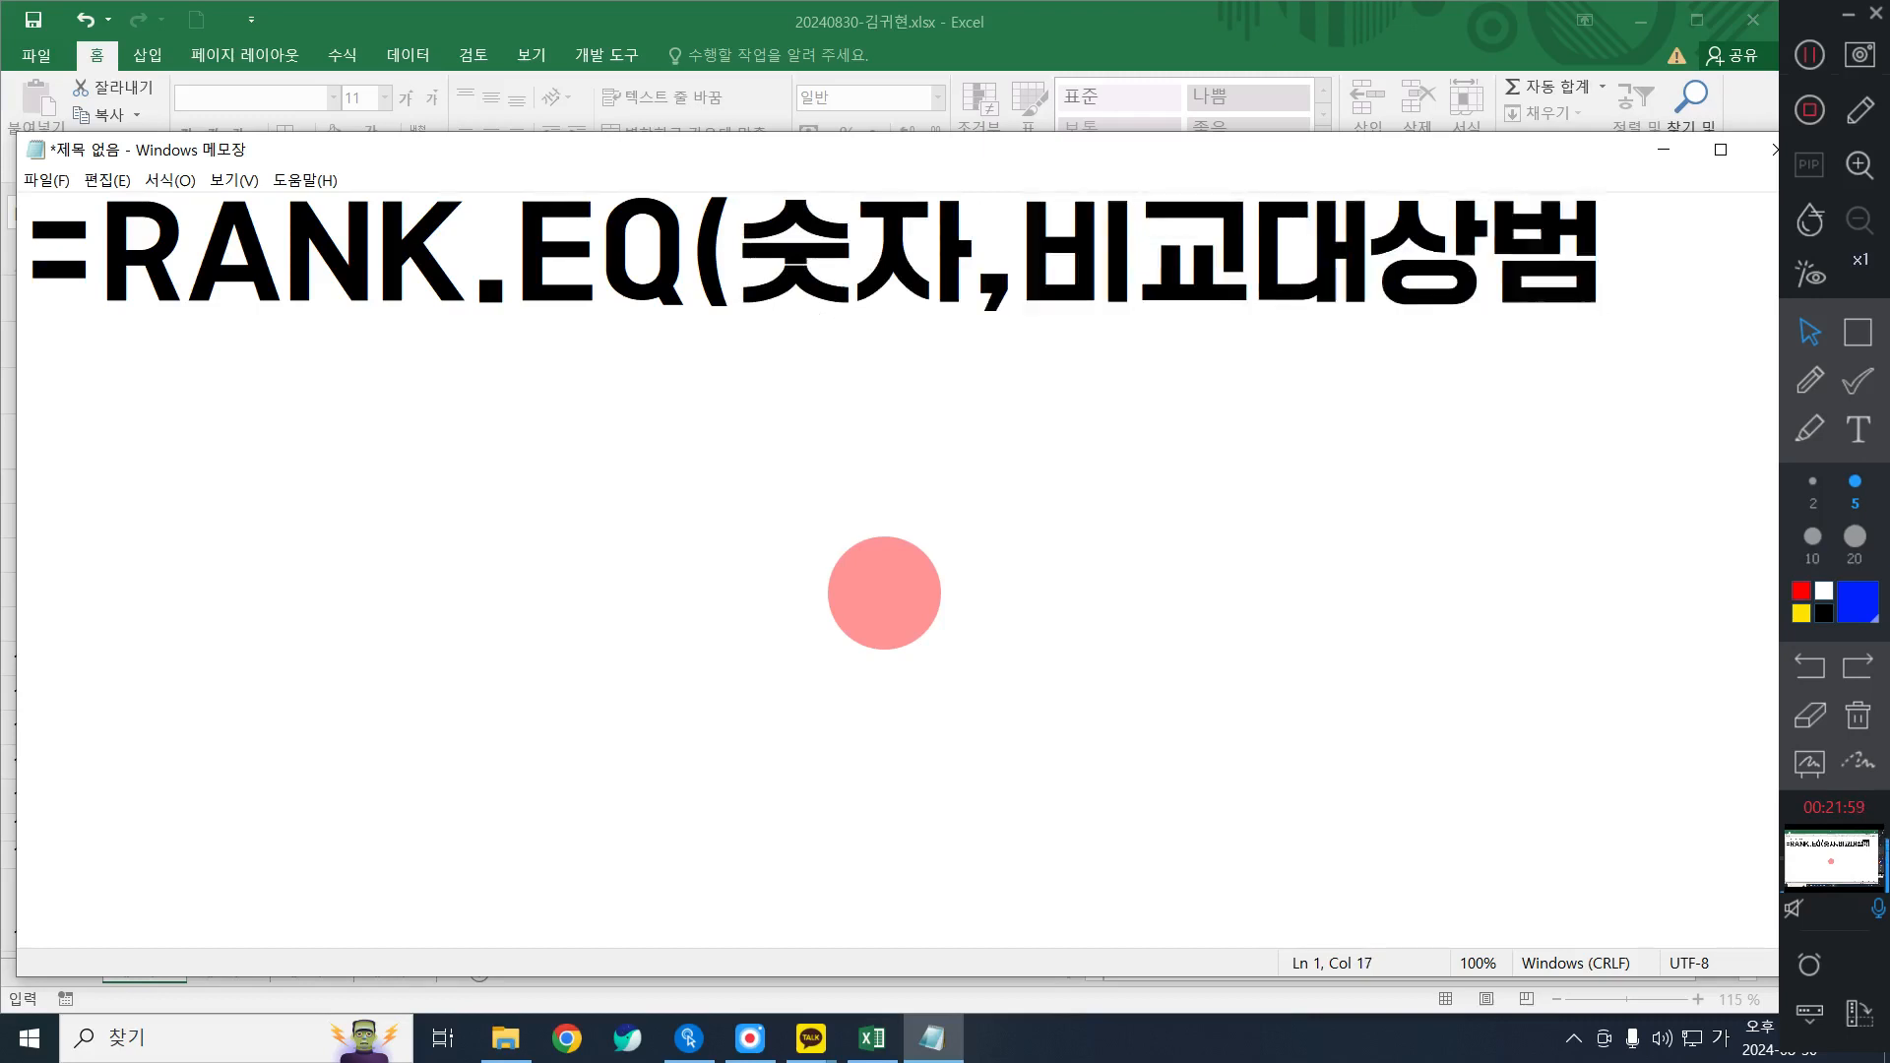
type("위,")
key("Return")
type("0,")
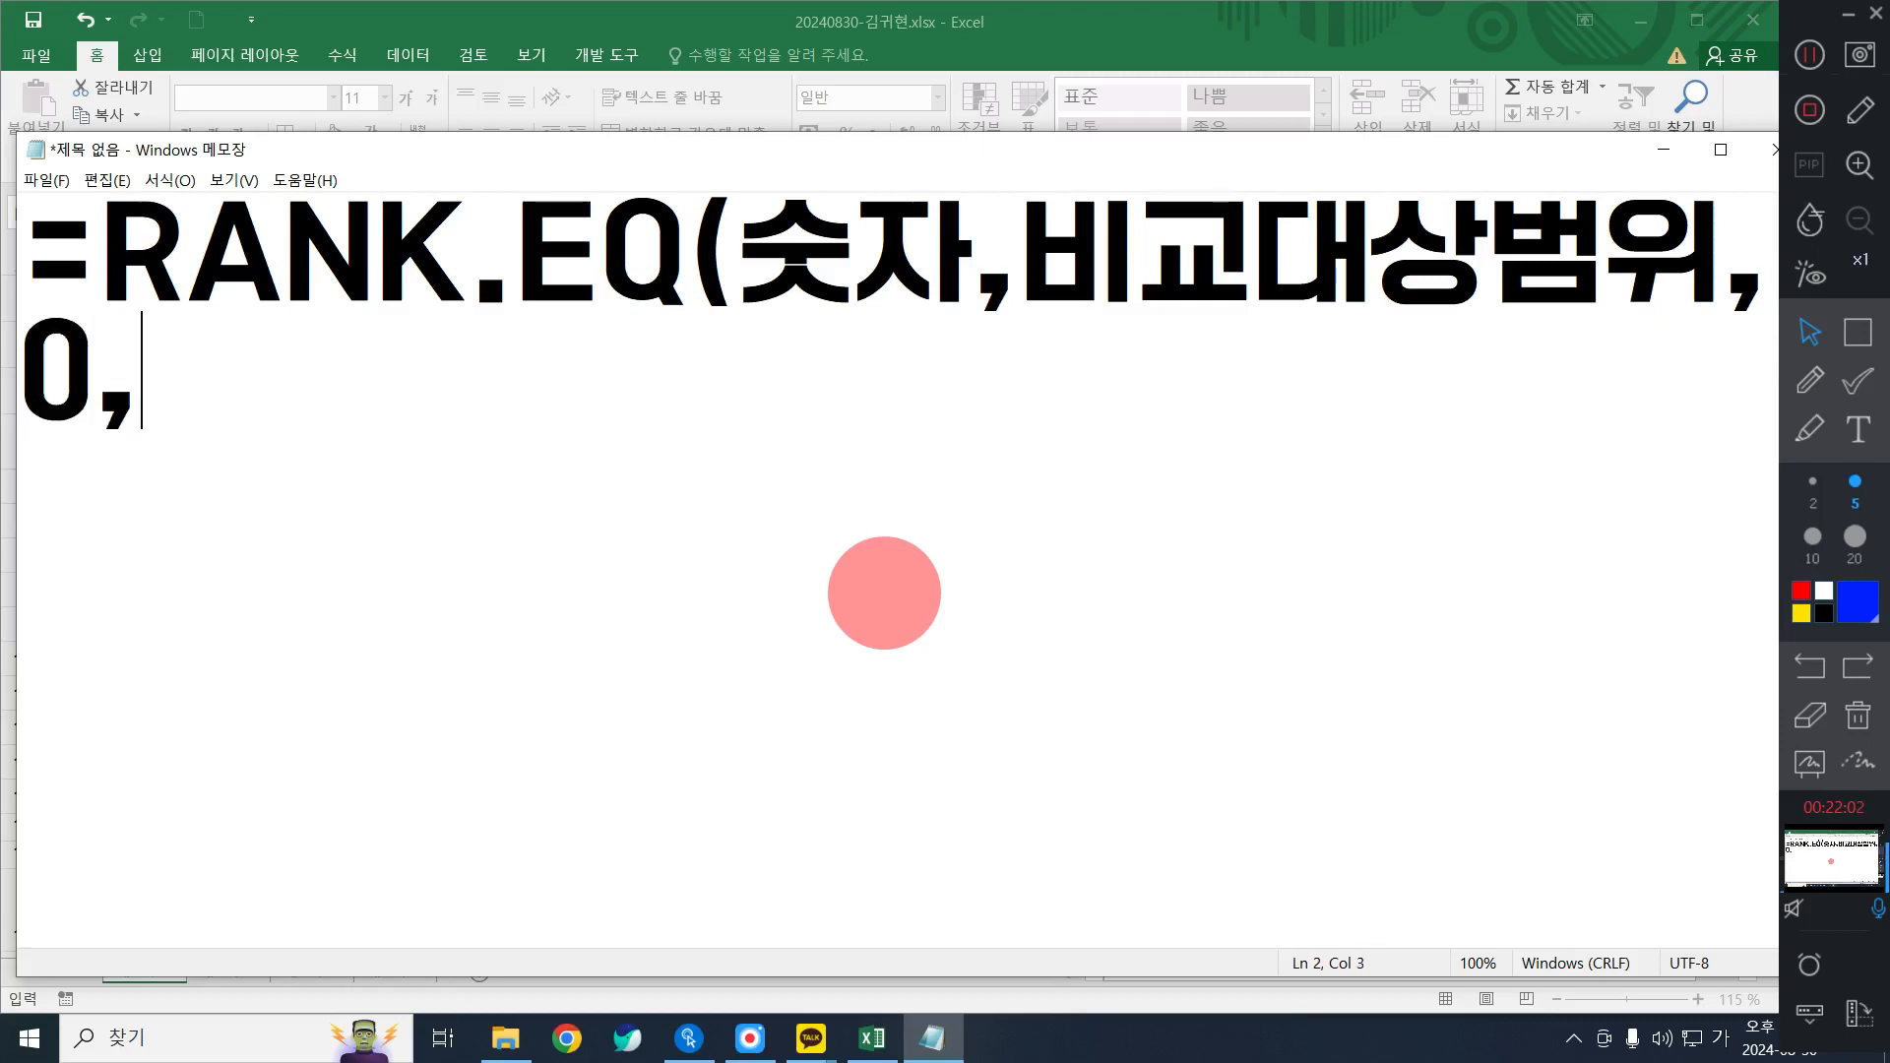
key("BackSpace")
type("ㅐ")
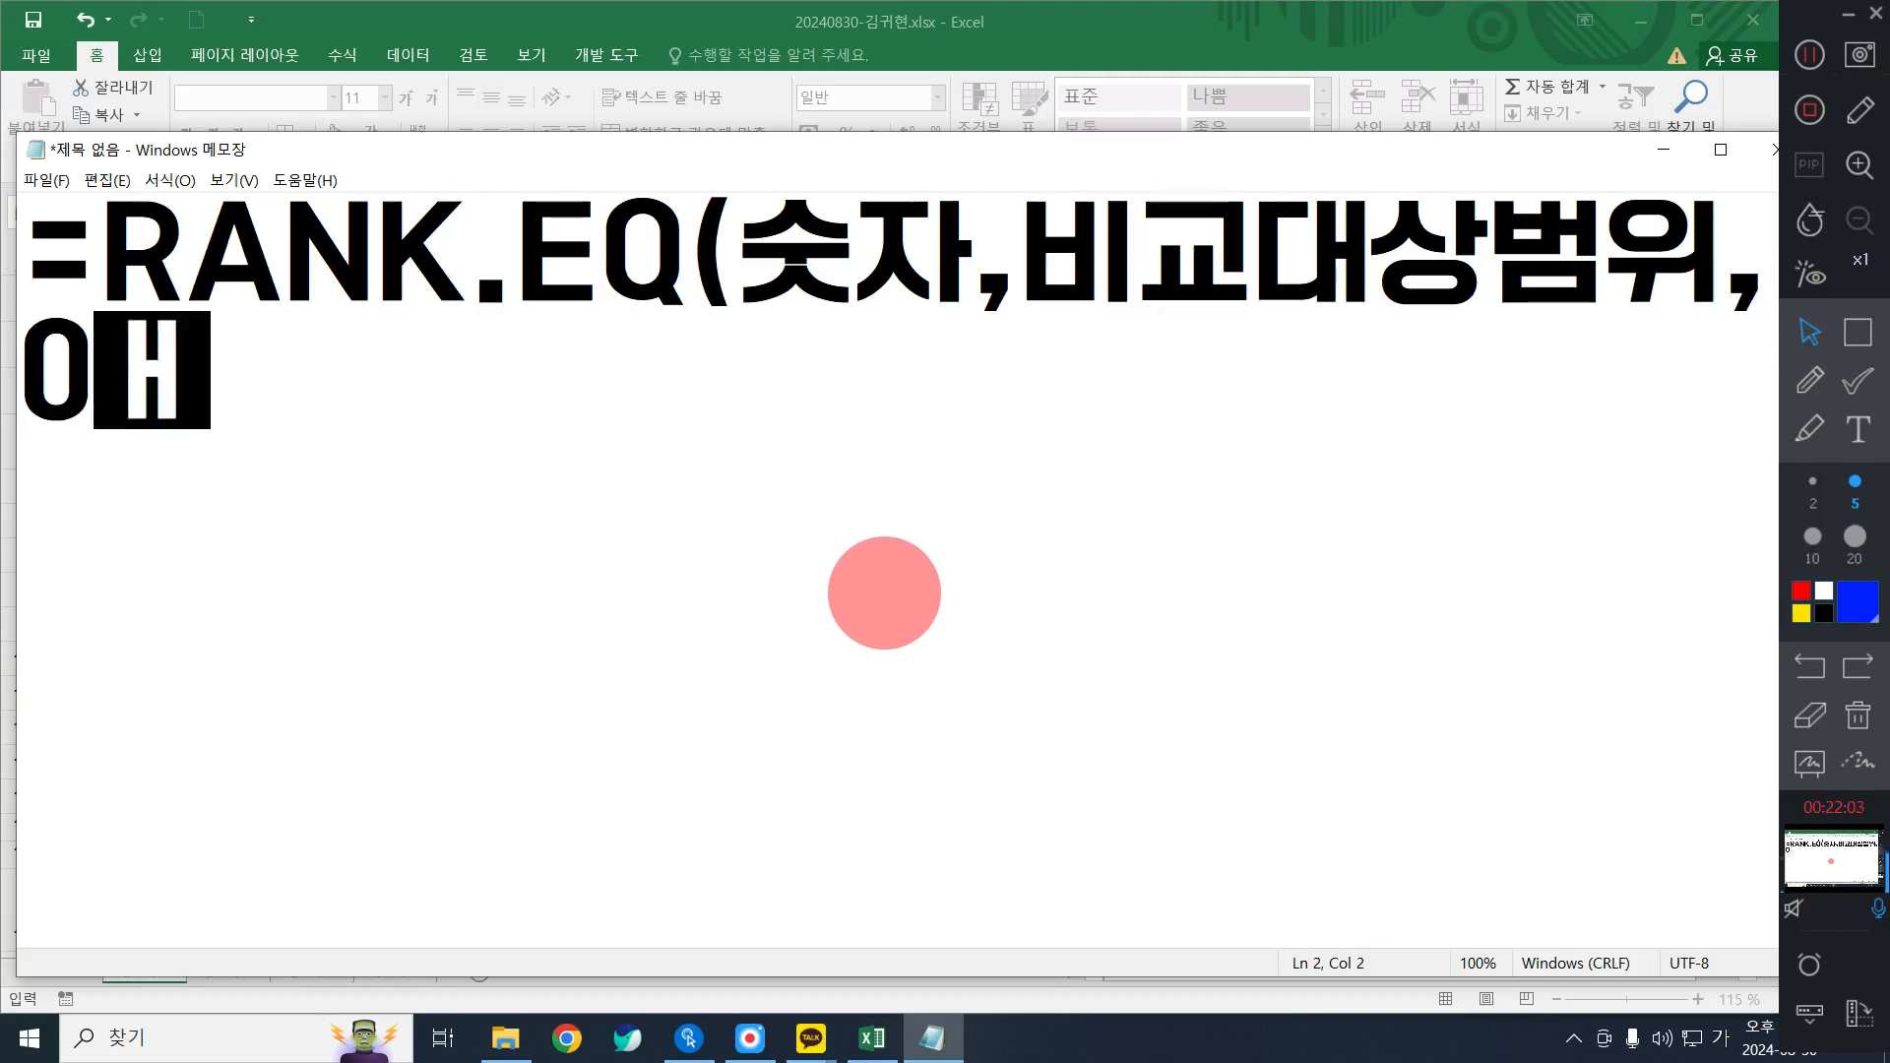
key("Hangul")
key("BackSpace")
type("or")
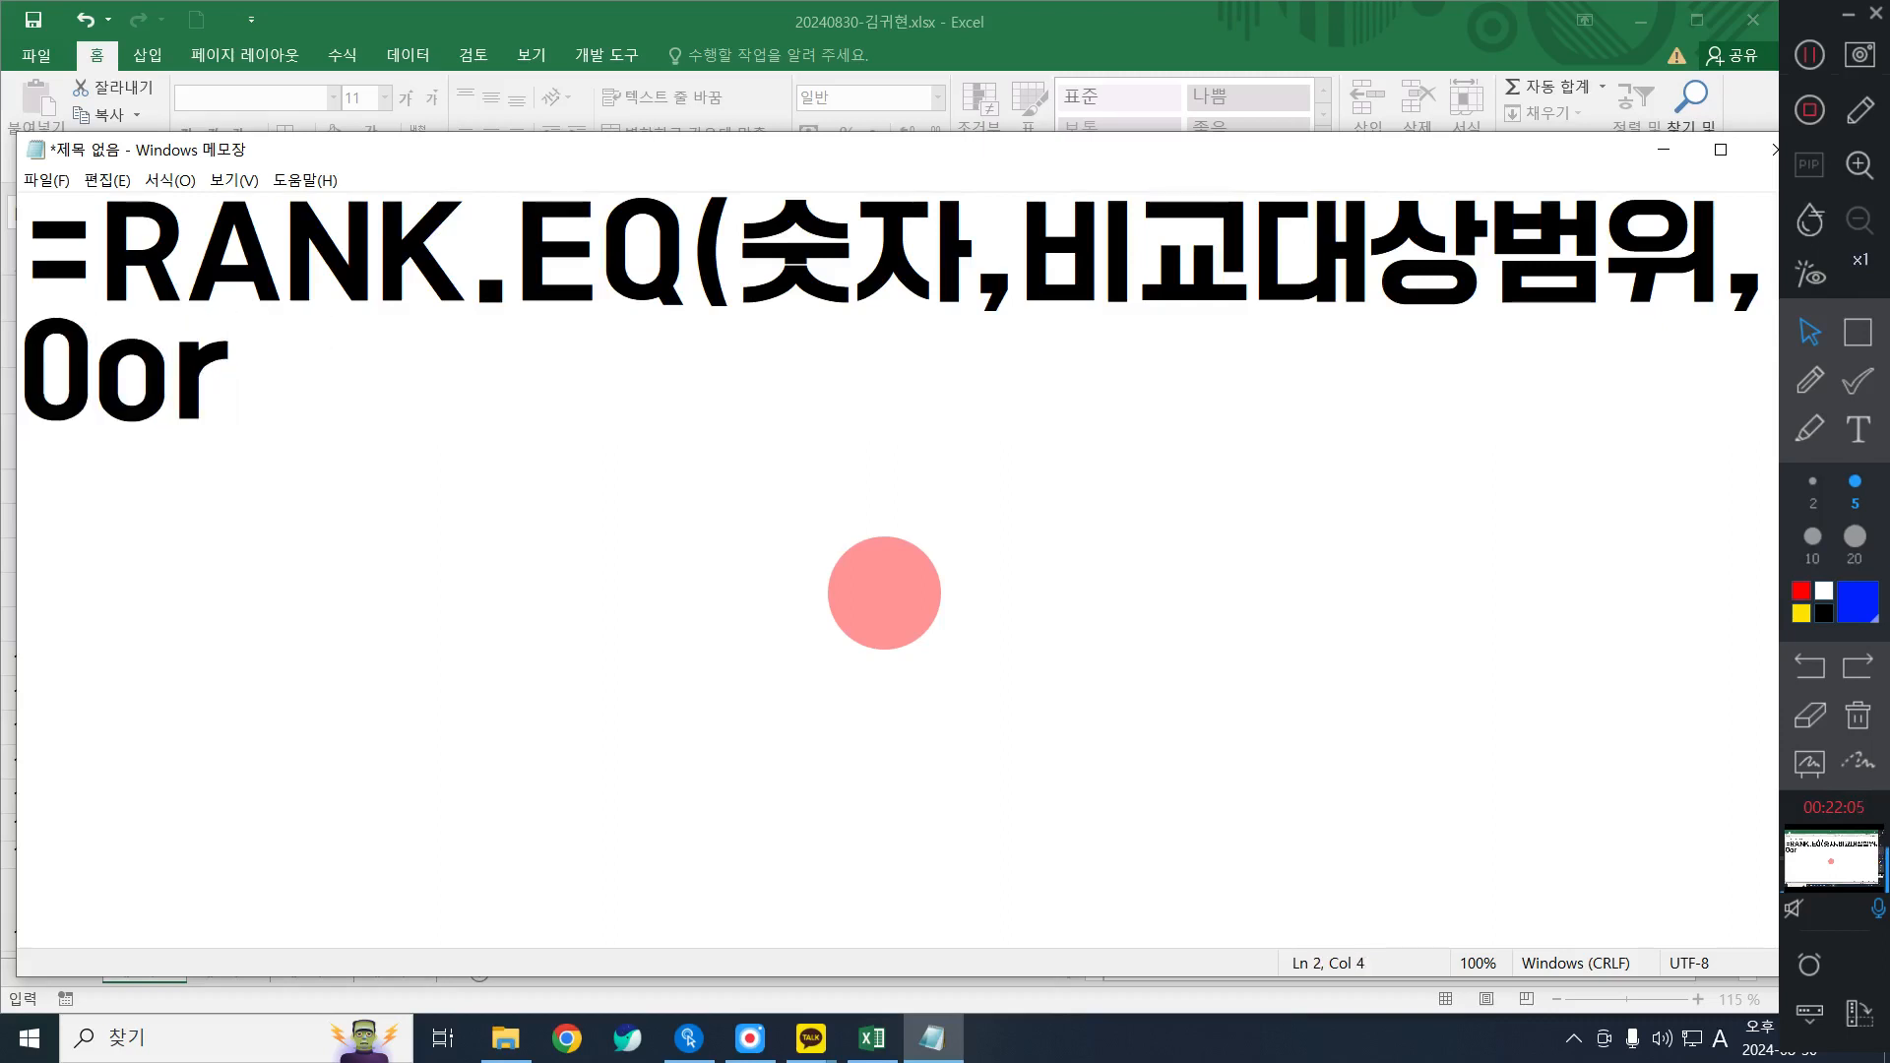
type("1)")
key("BackSpace")
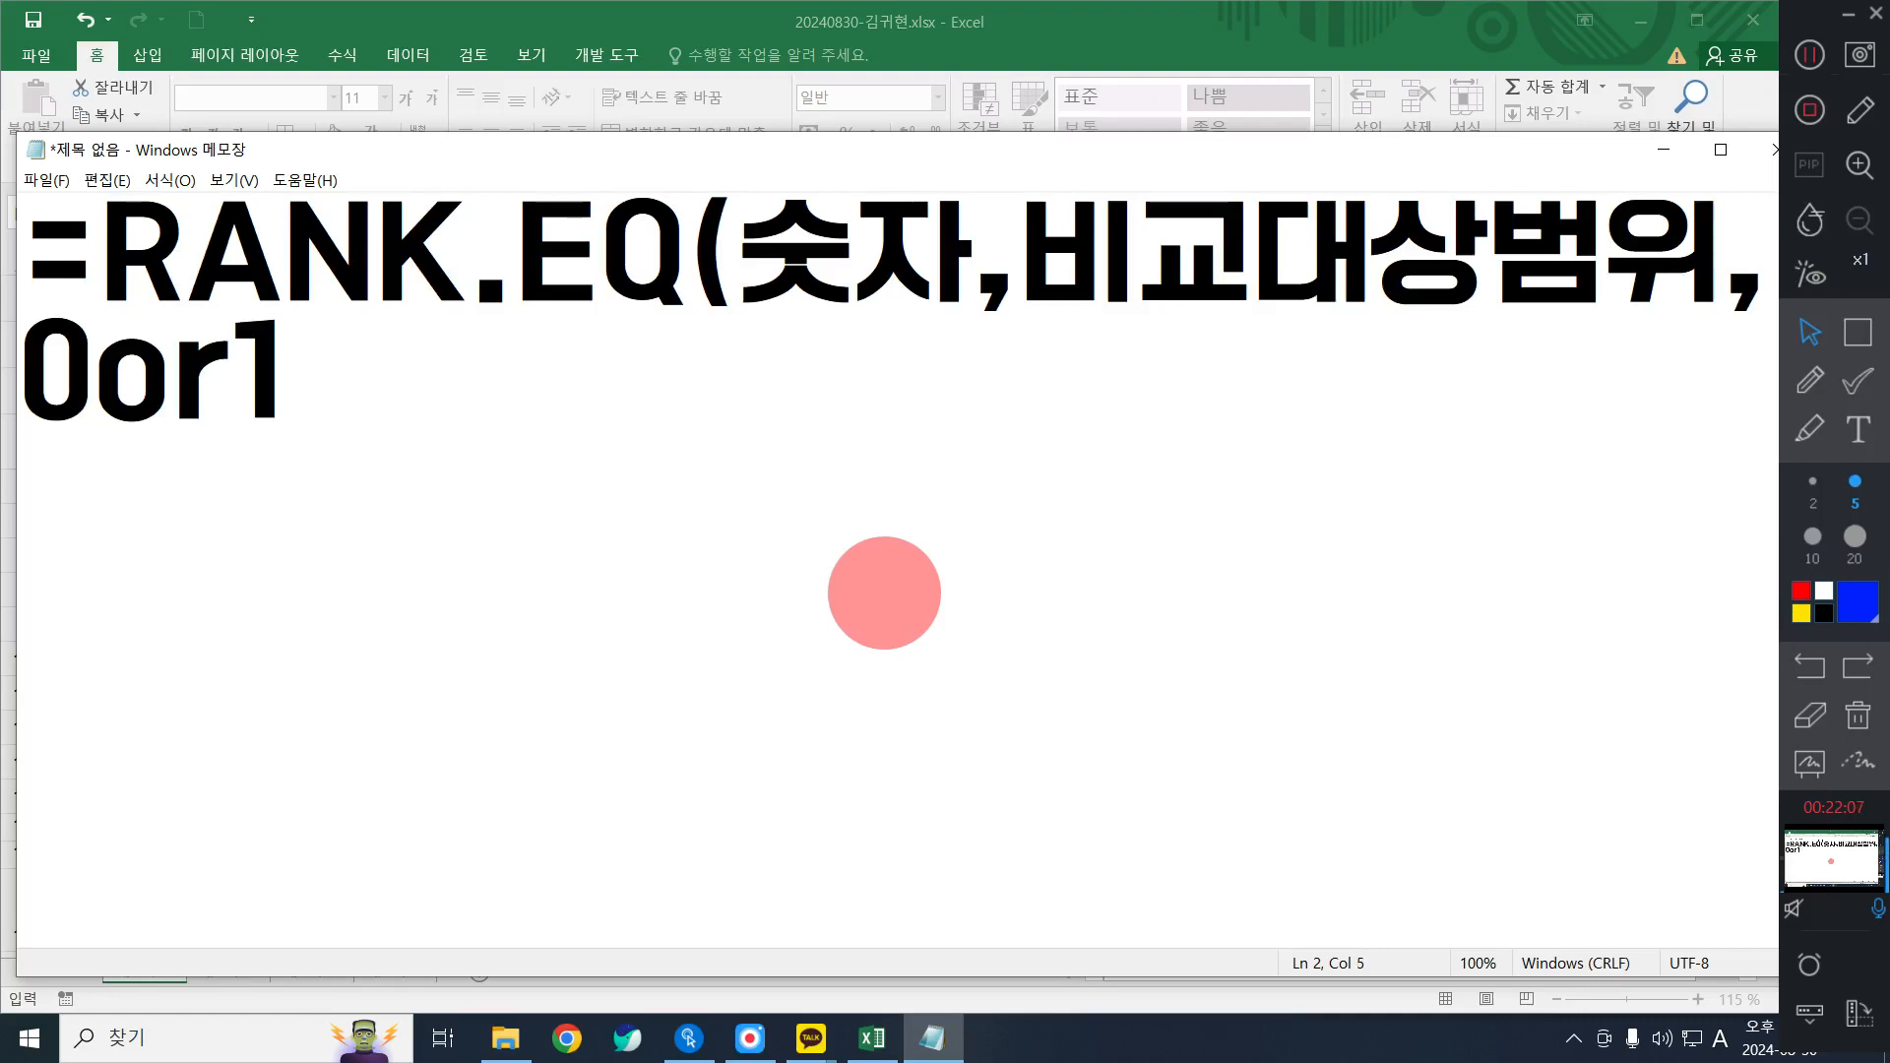
type(")")
key("Return")
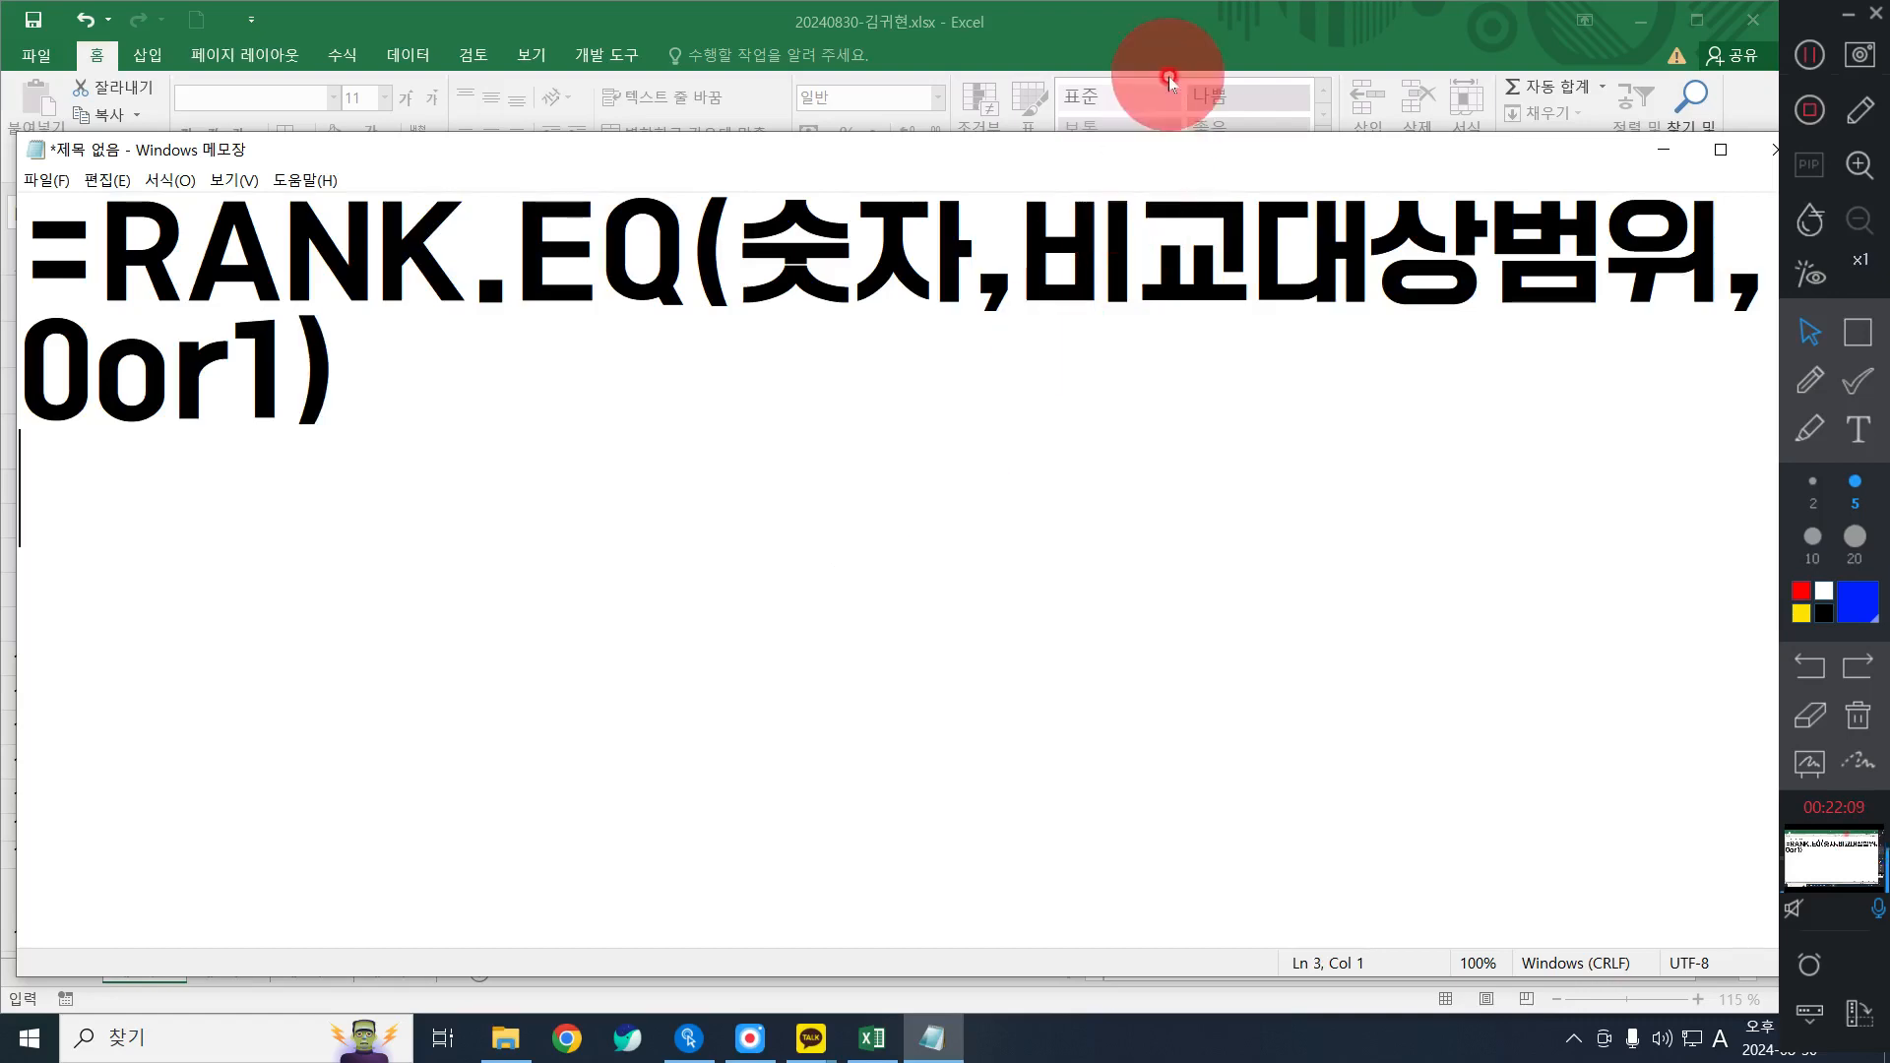
left_click(1664, 150)
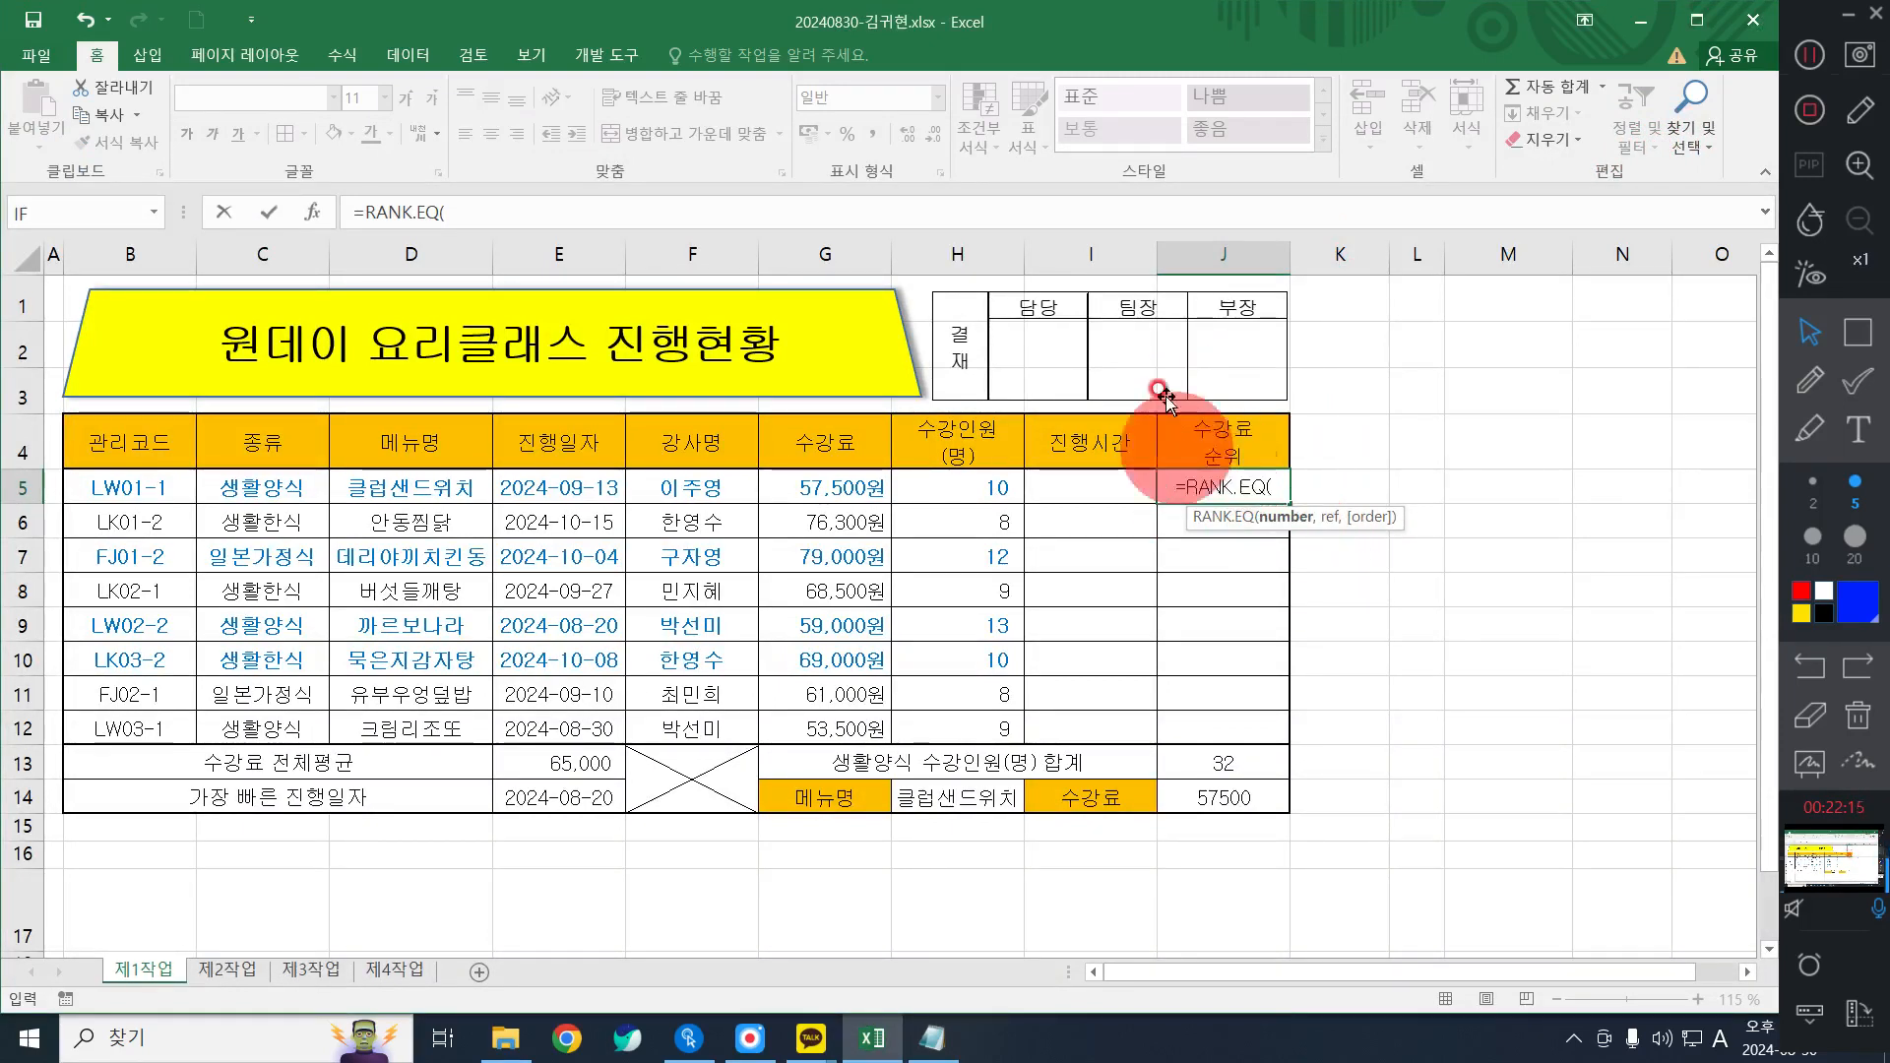
Fill in the J5 formula's arguments as =RANK.EQ(G5,$G$5:$G$12,0), with an absolute comparison range and descending order.
left_click(867, 487)
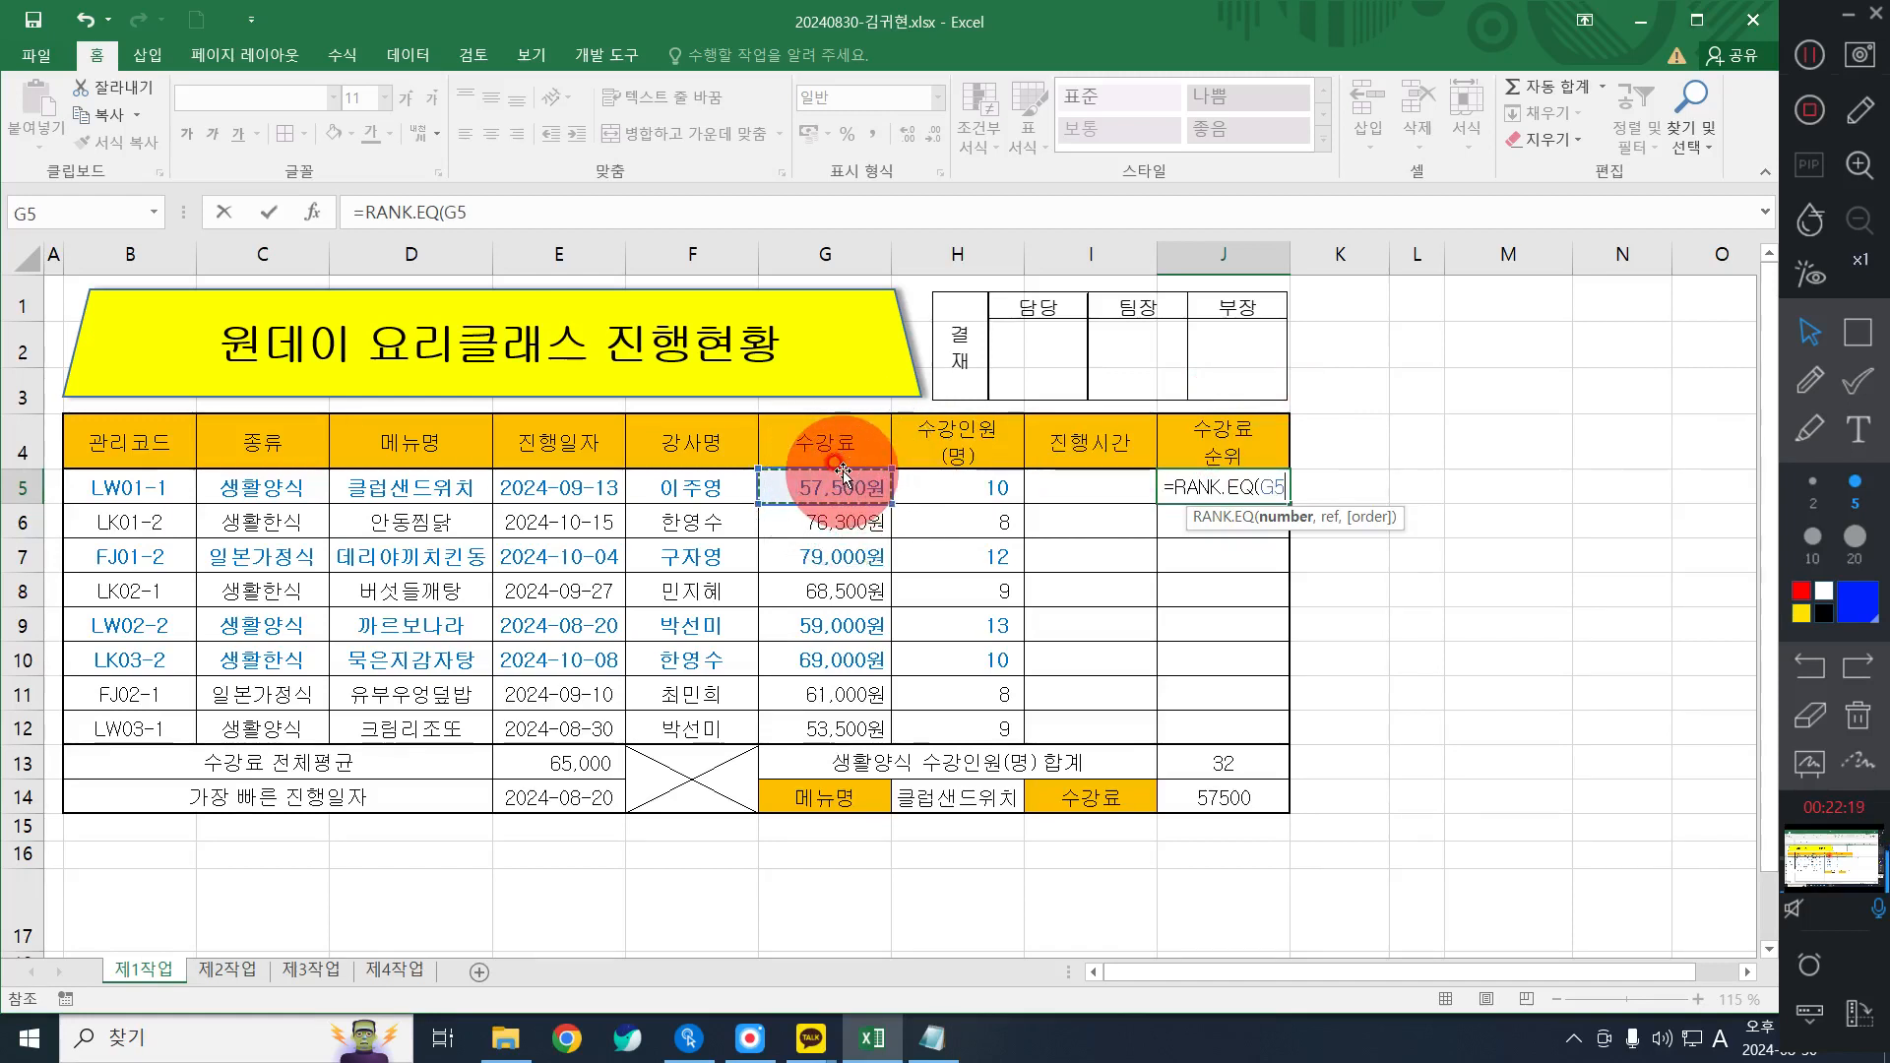
type(",")
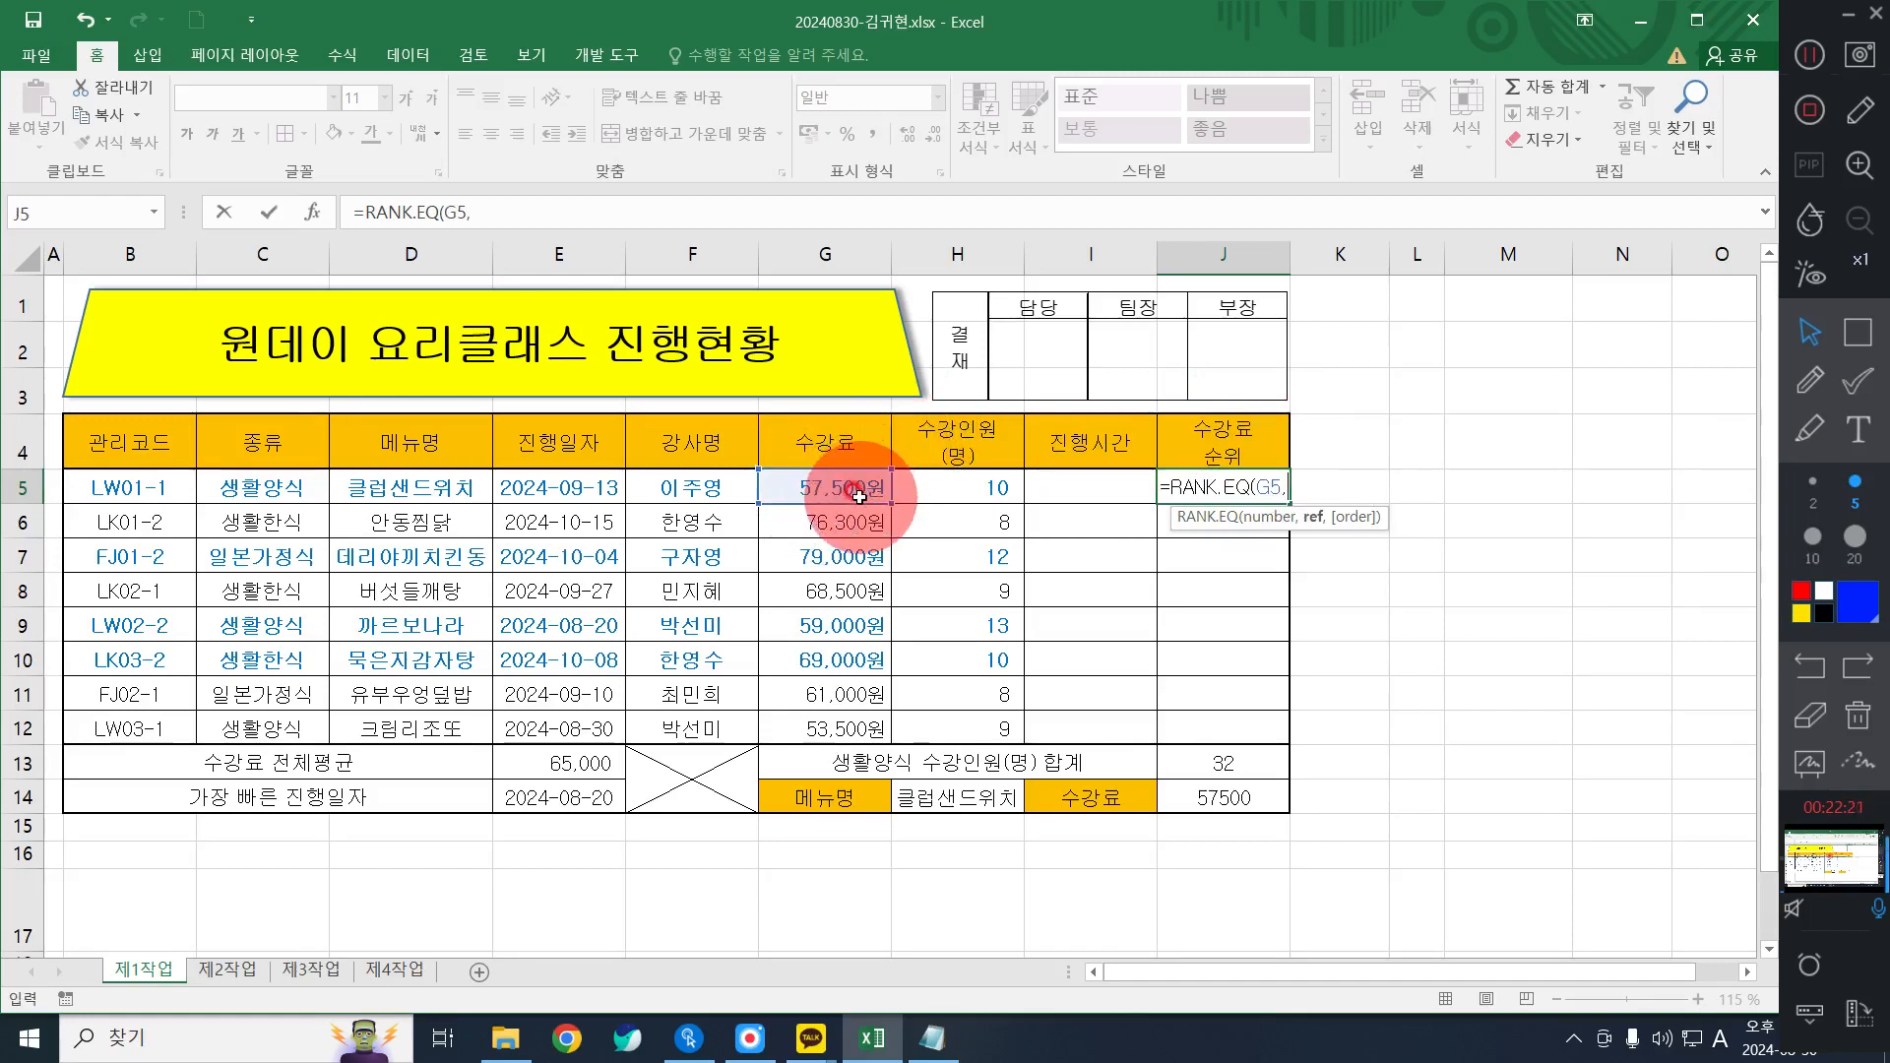
left_click_drag(829, 489, 874, 695)
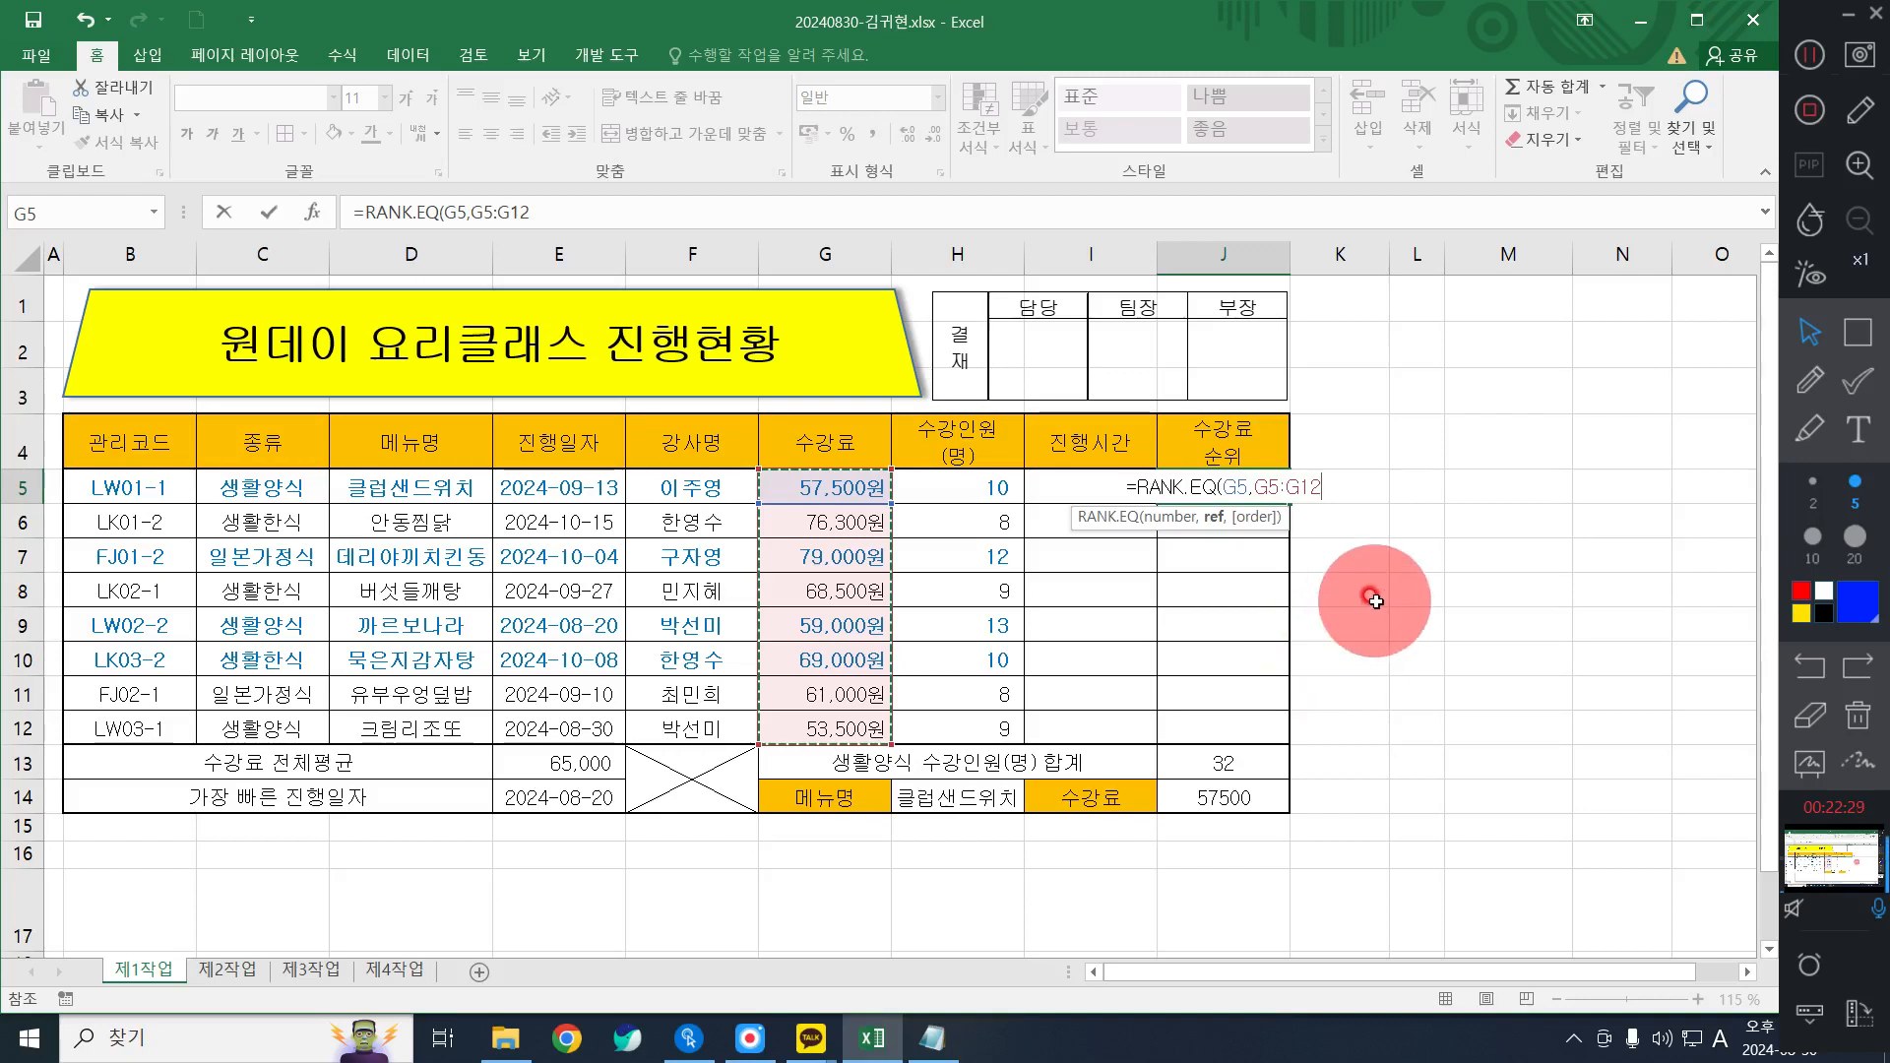
key("F4")
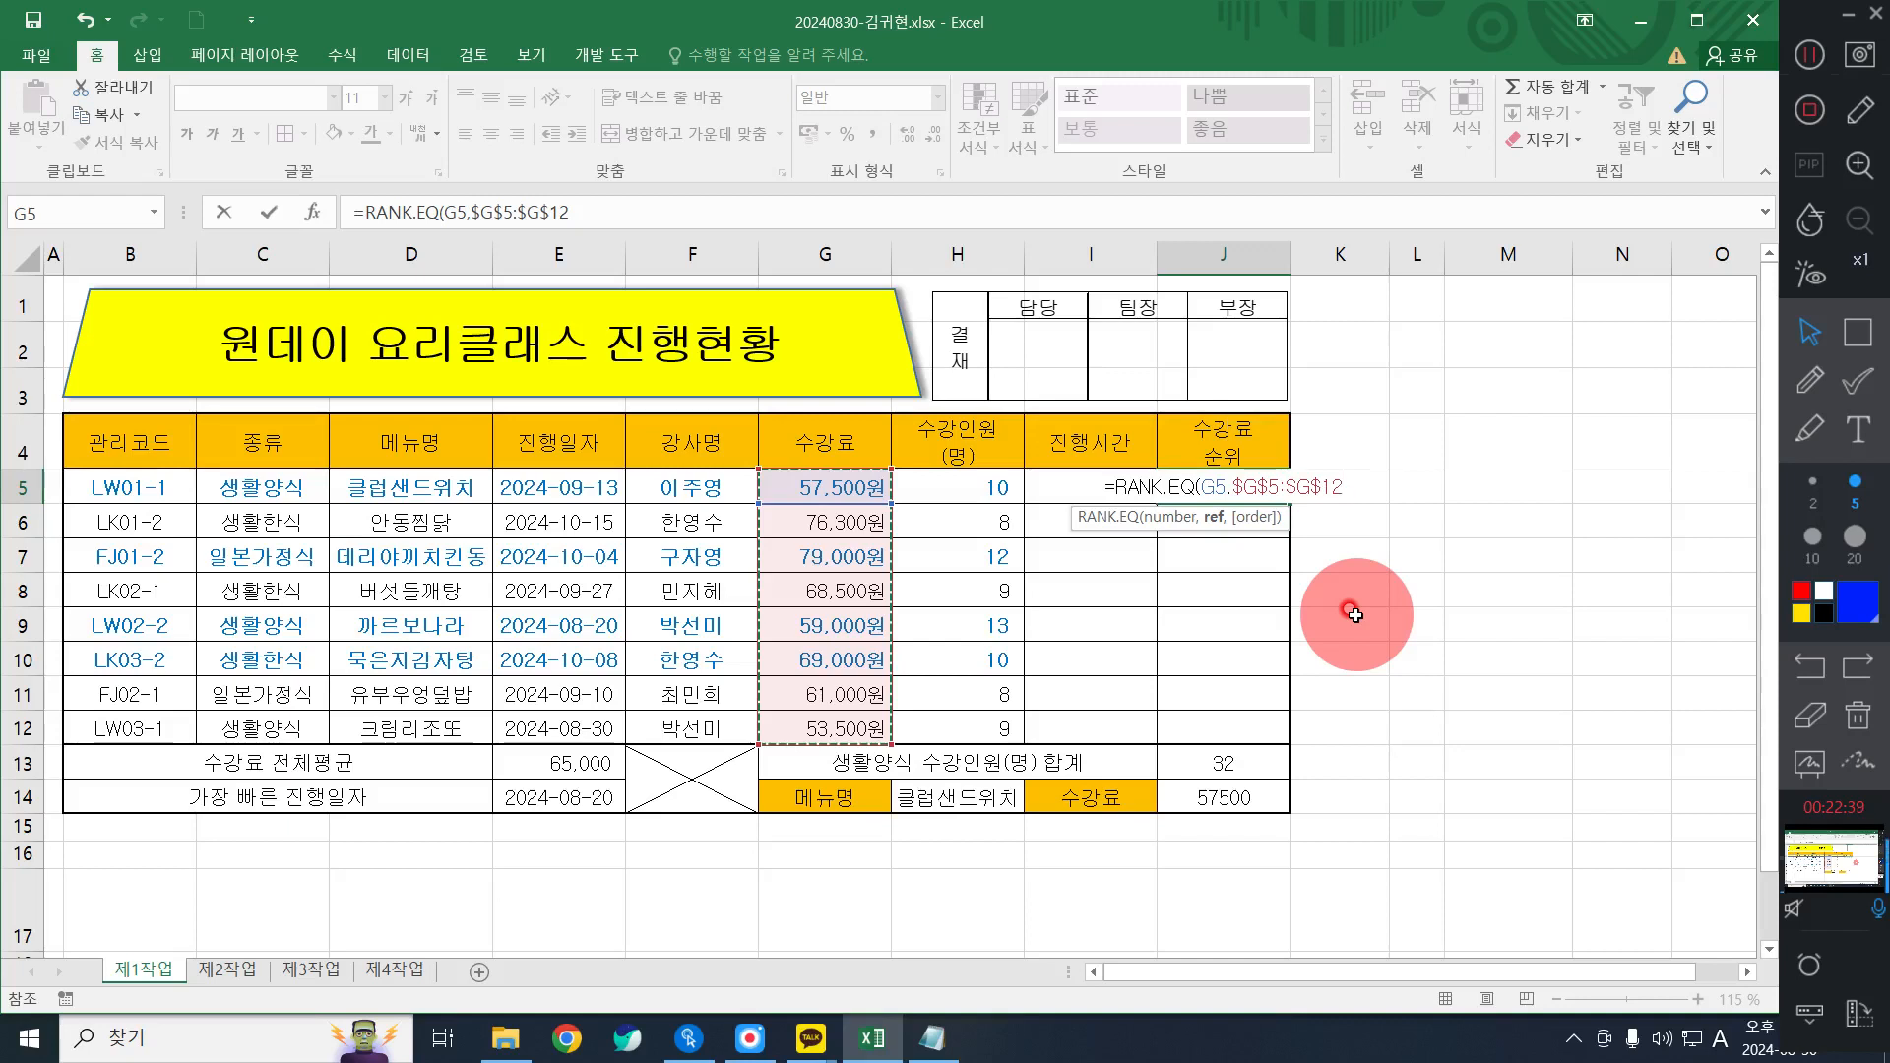
type(",")
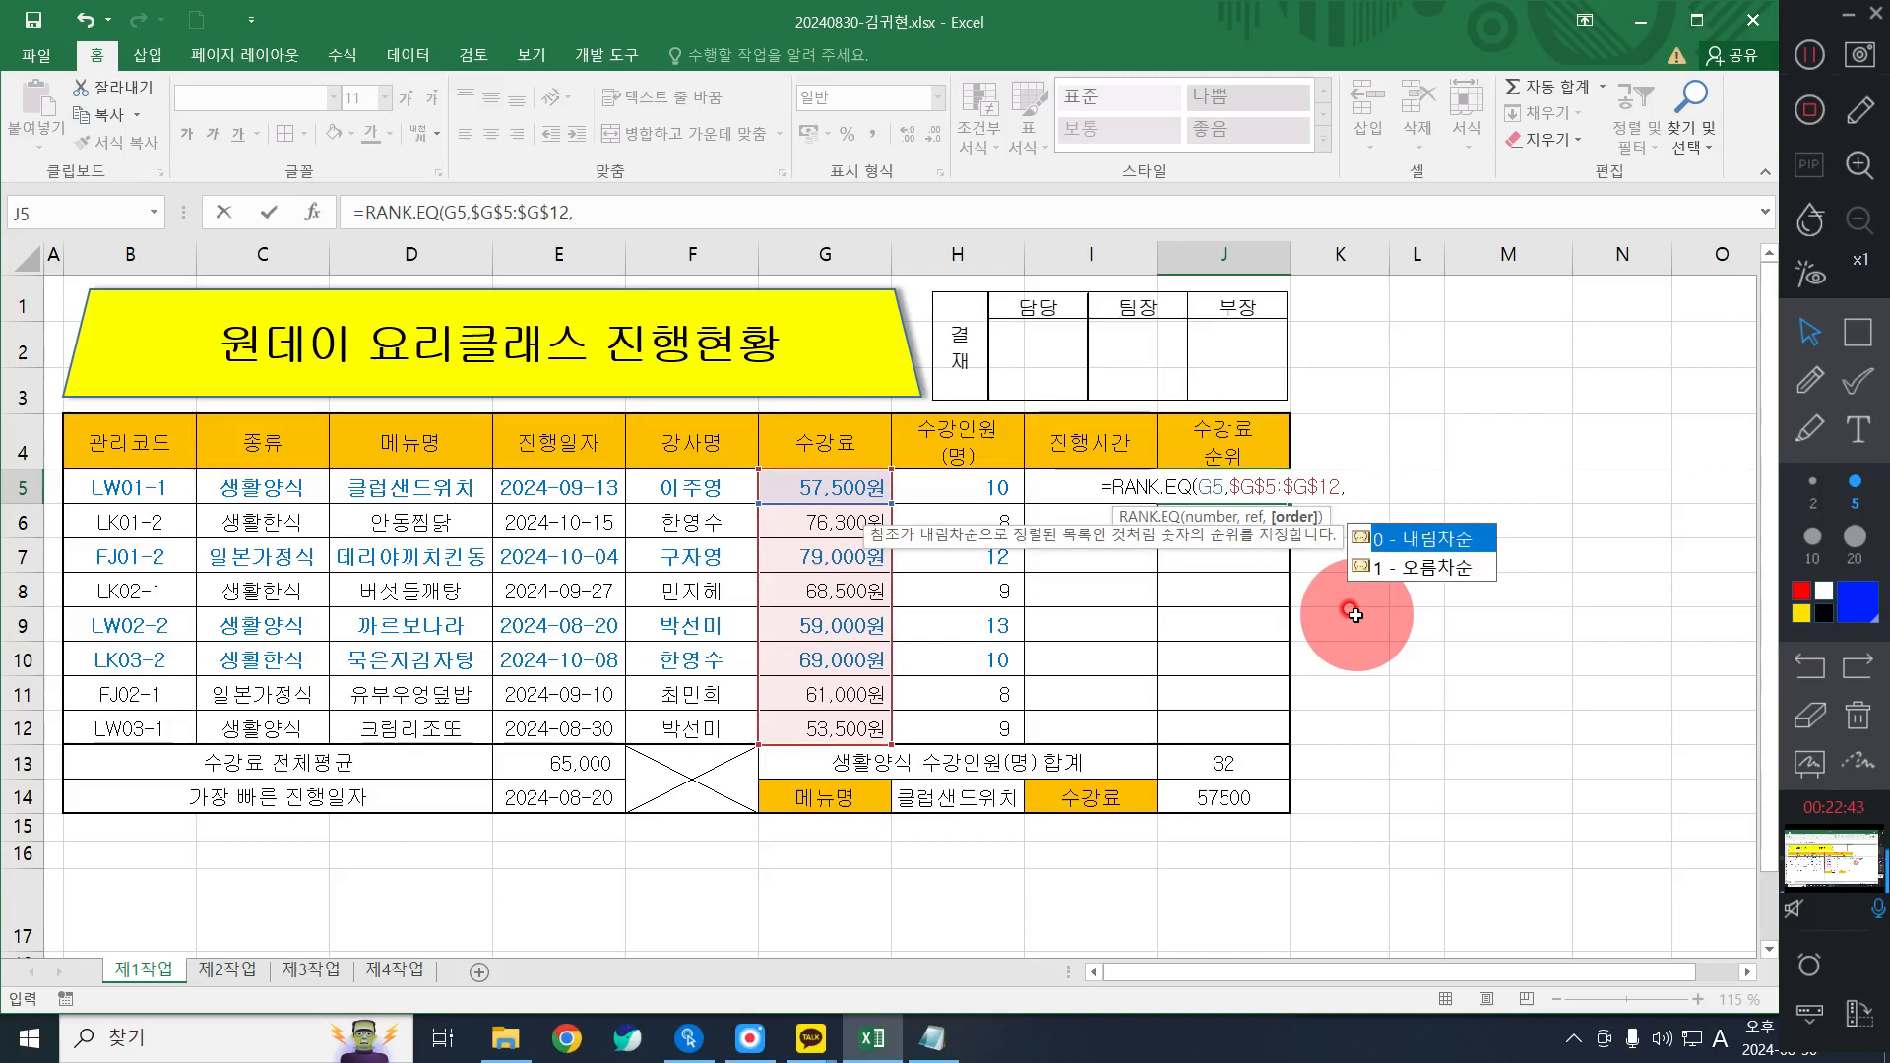
type("0")
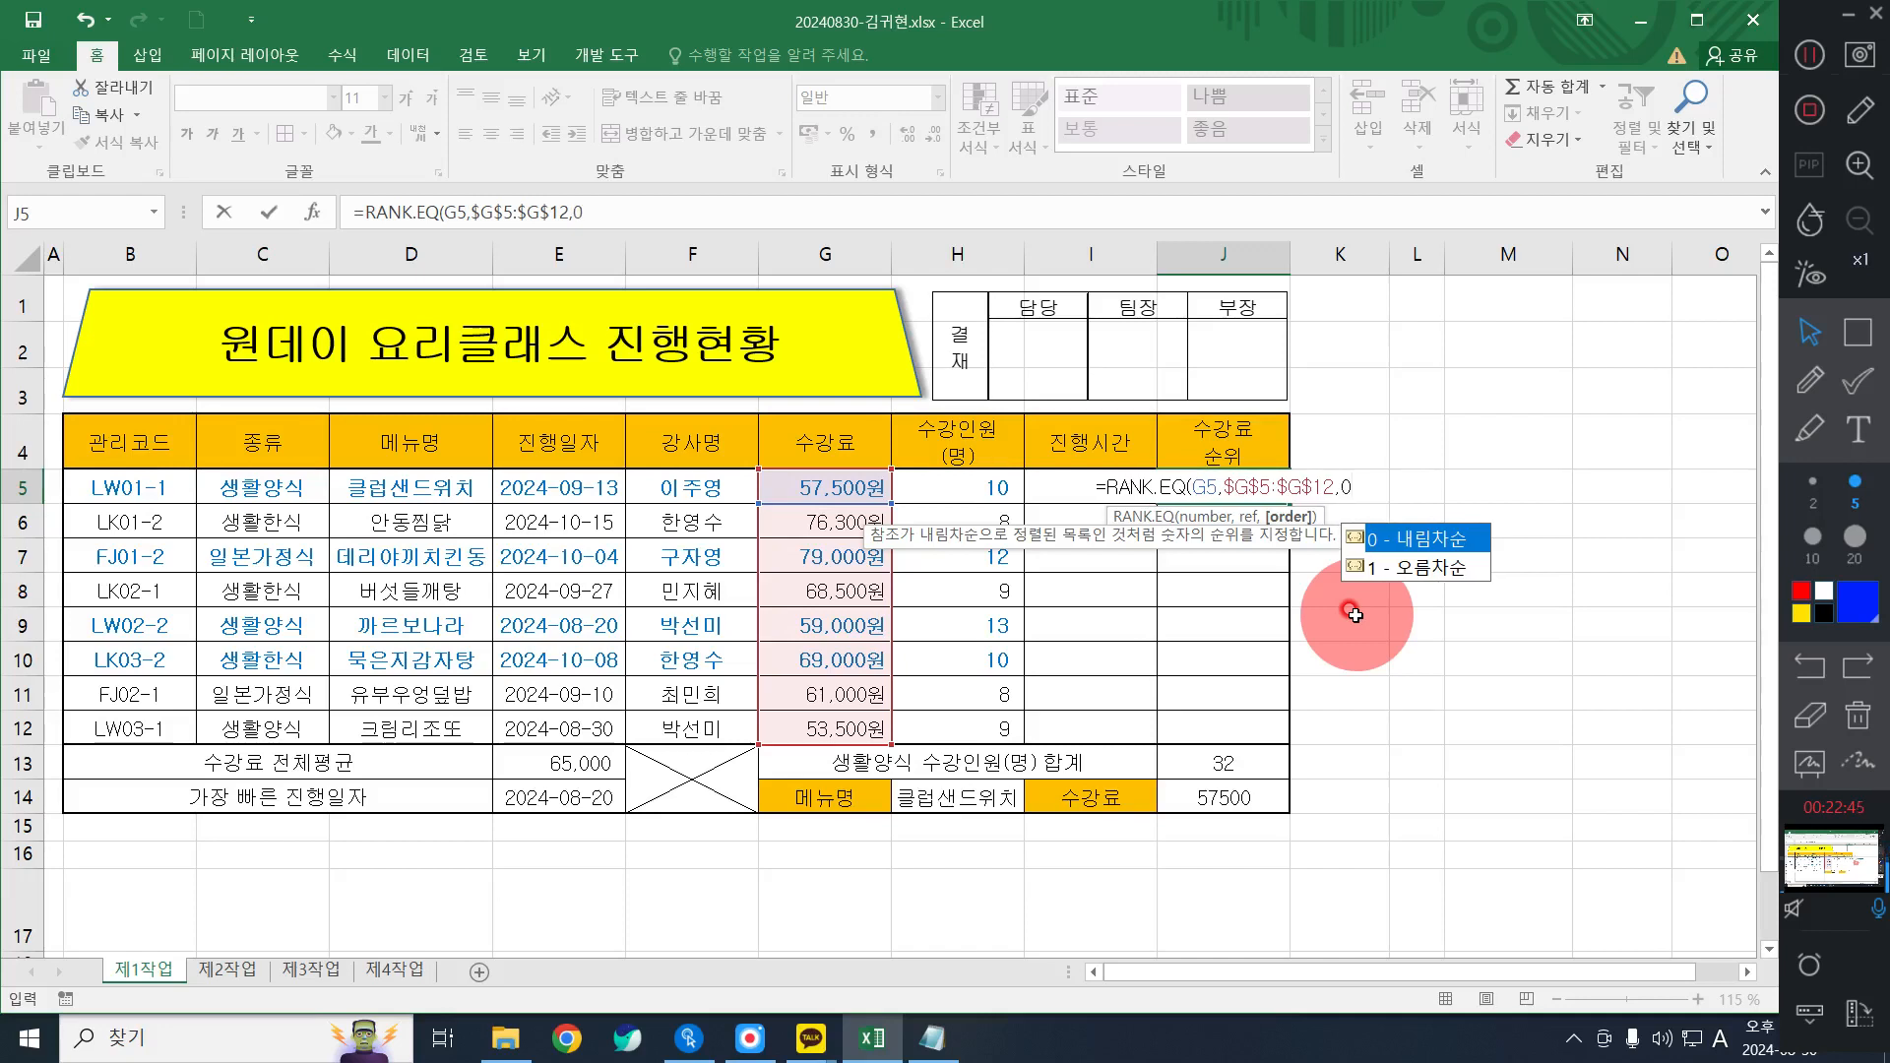
type(")")
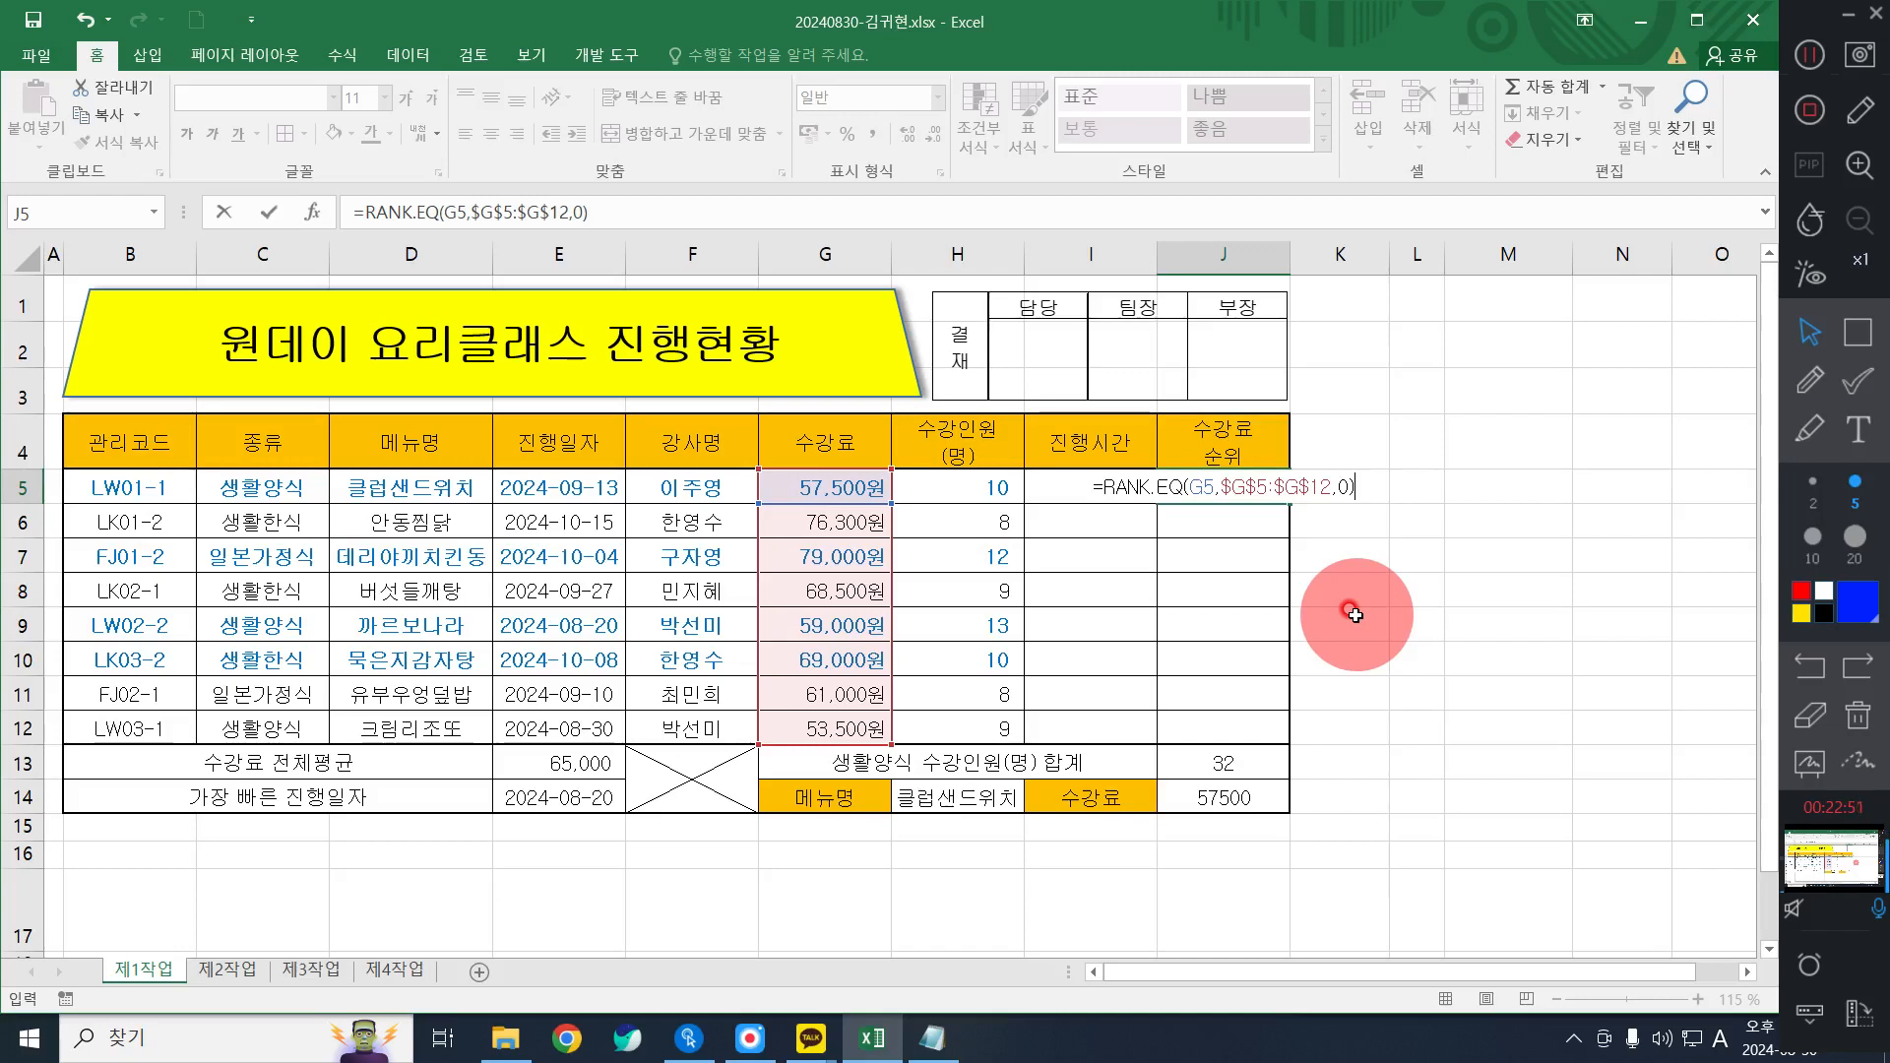
Append the quoted text "위" directly after the RANK.EQ function in J5 and try to commit the formula.
type("\"")
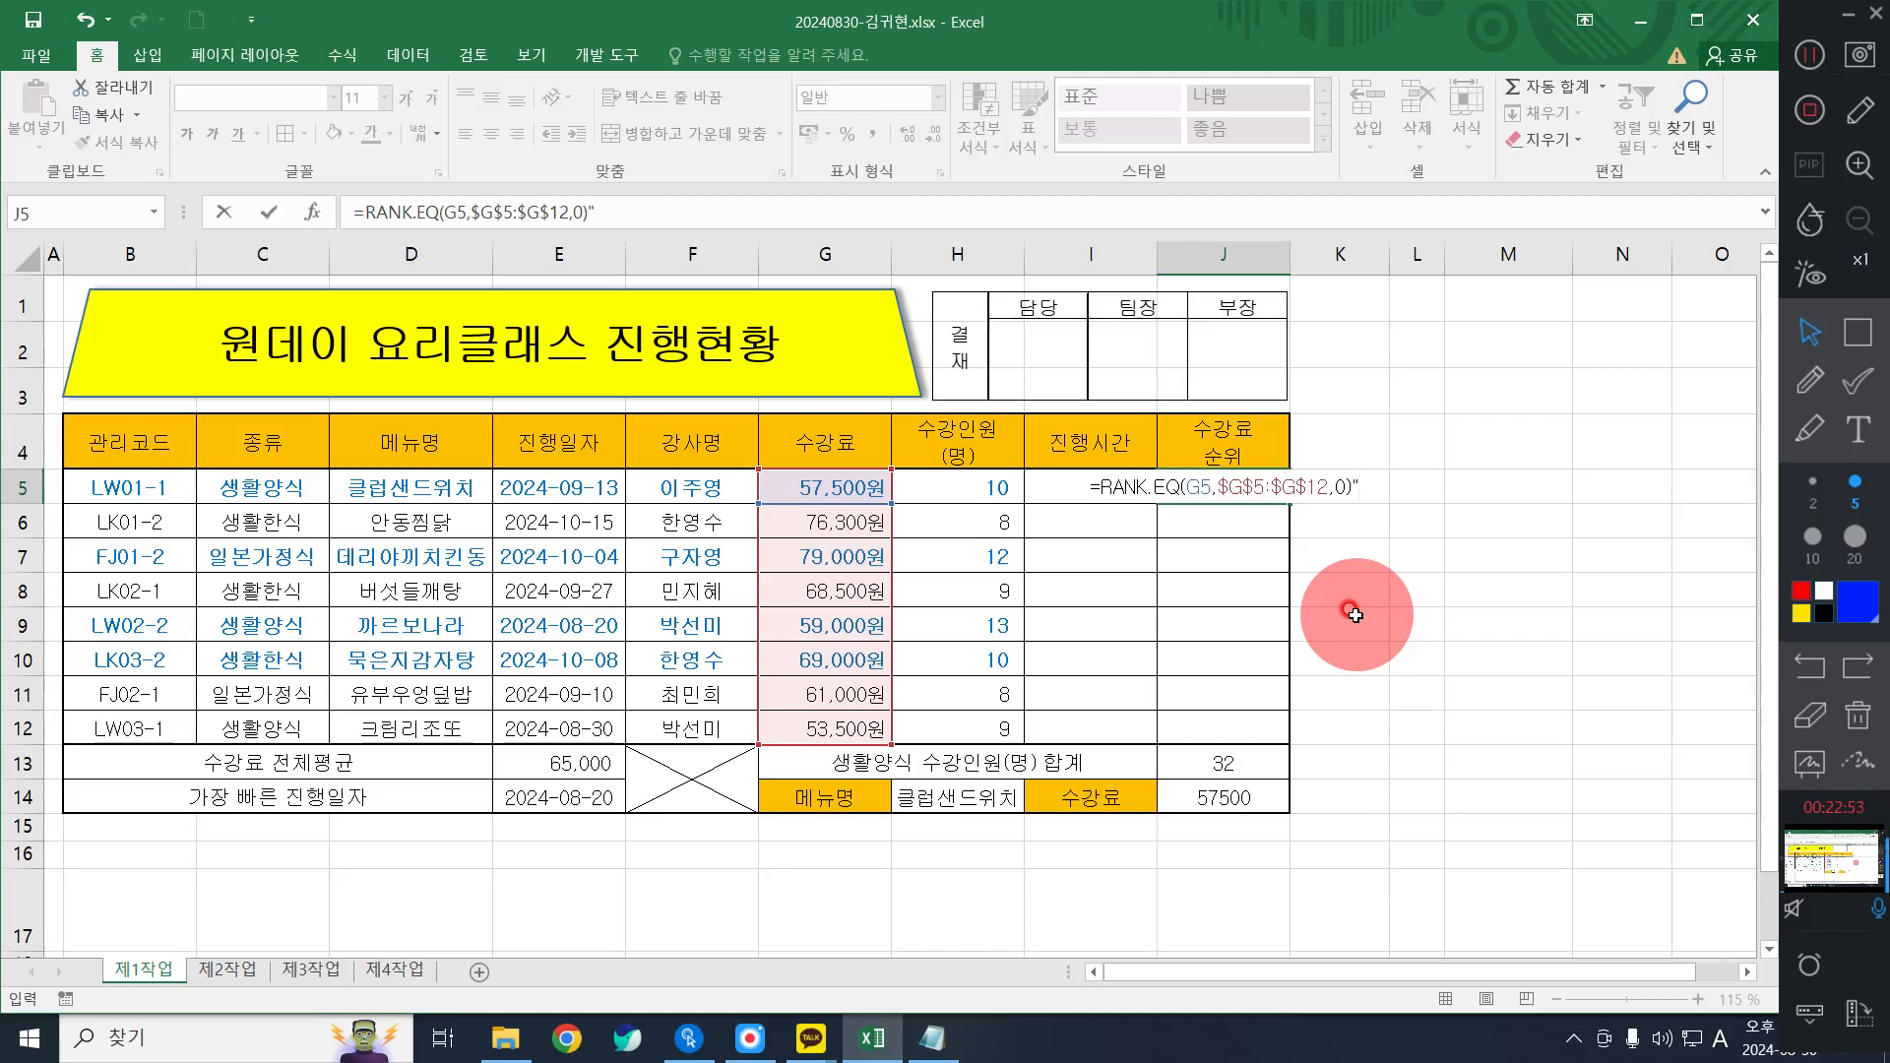
type("DNL")
key("BackSpace")
key("BackSpace")
key("BackSpace")
key("Hangul")
type("위")
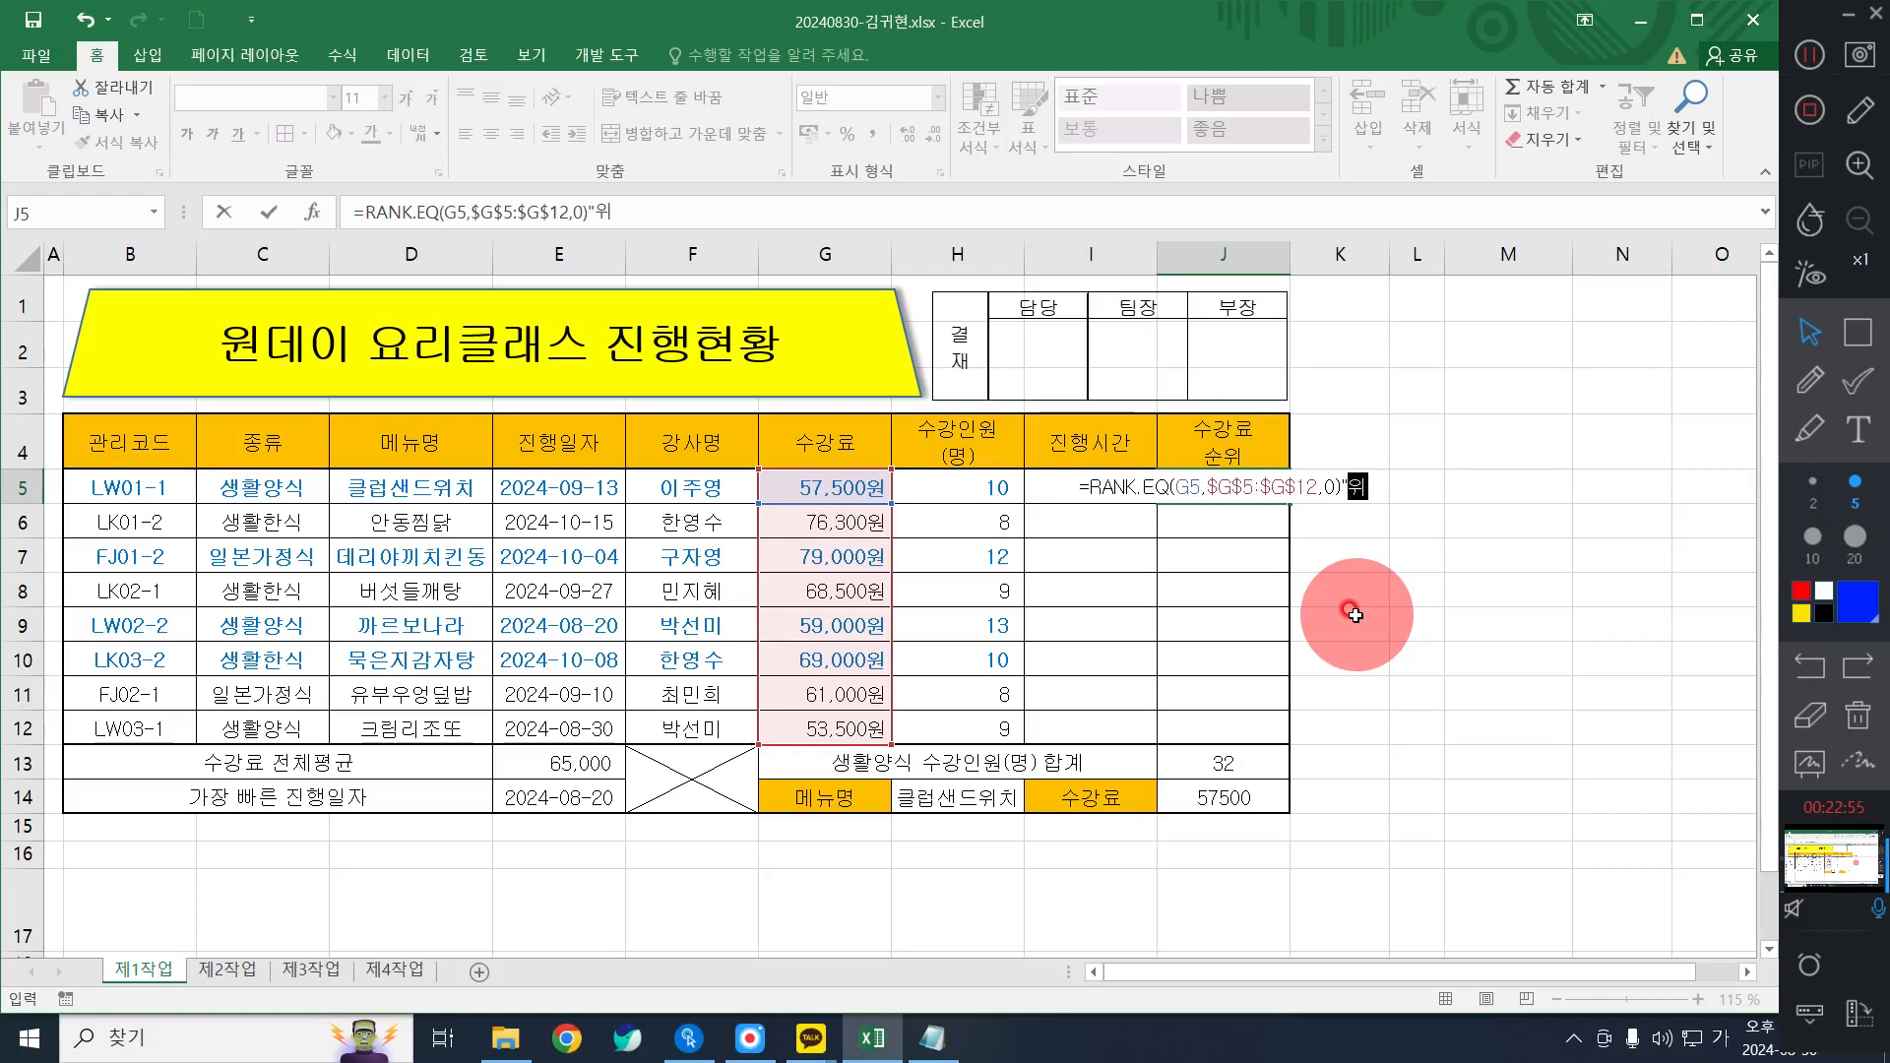
type("\"")
key("Return")
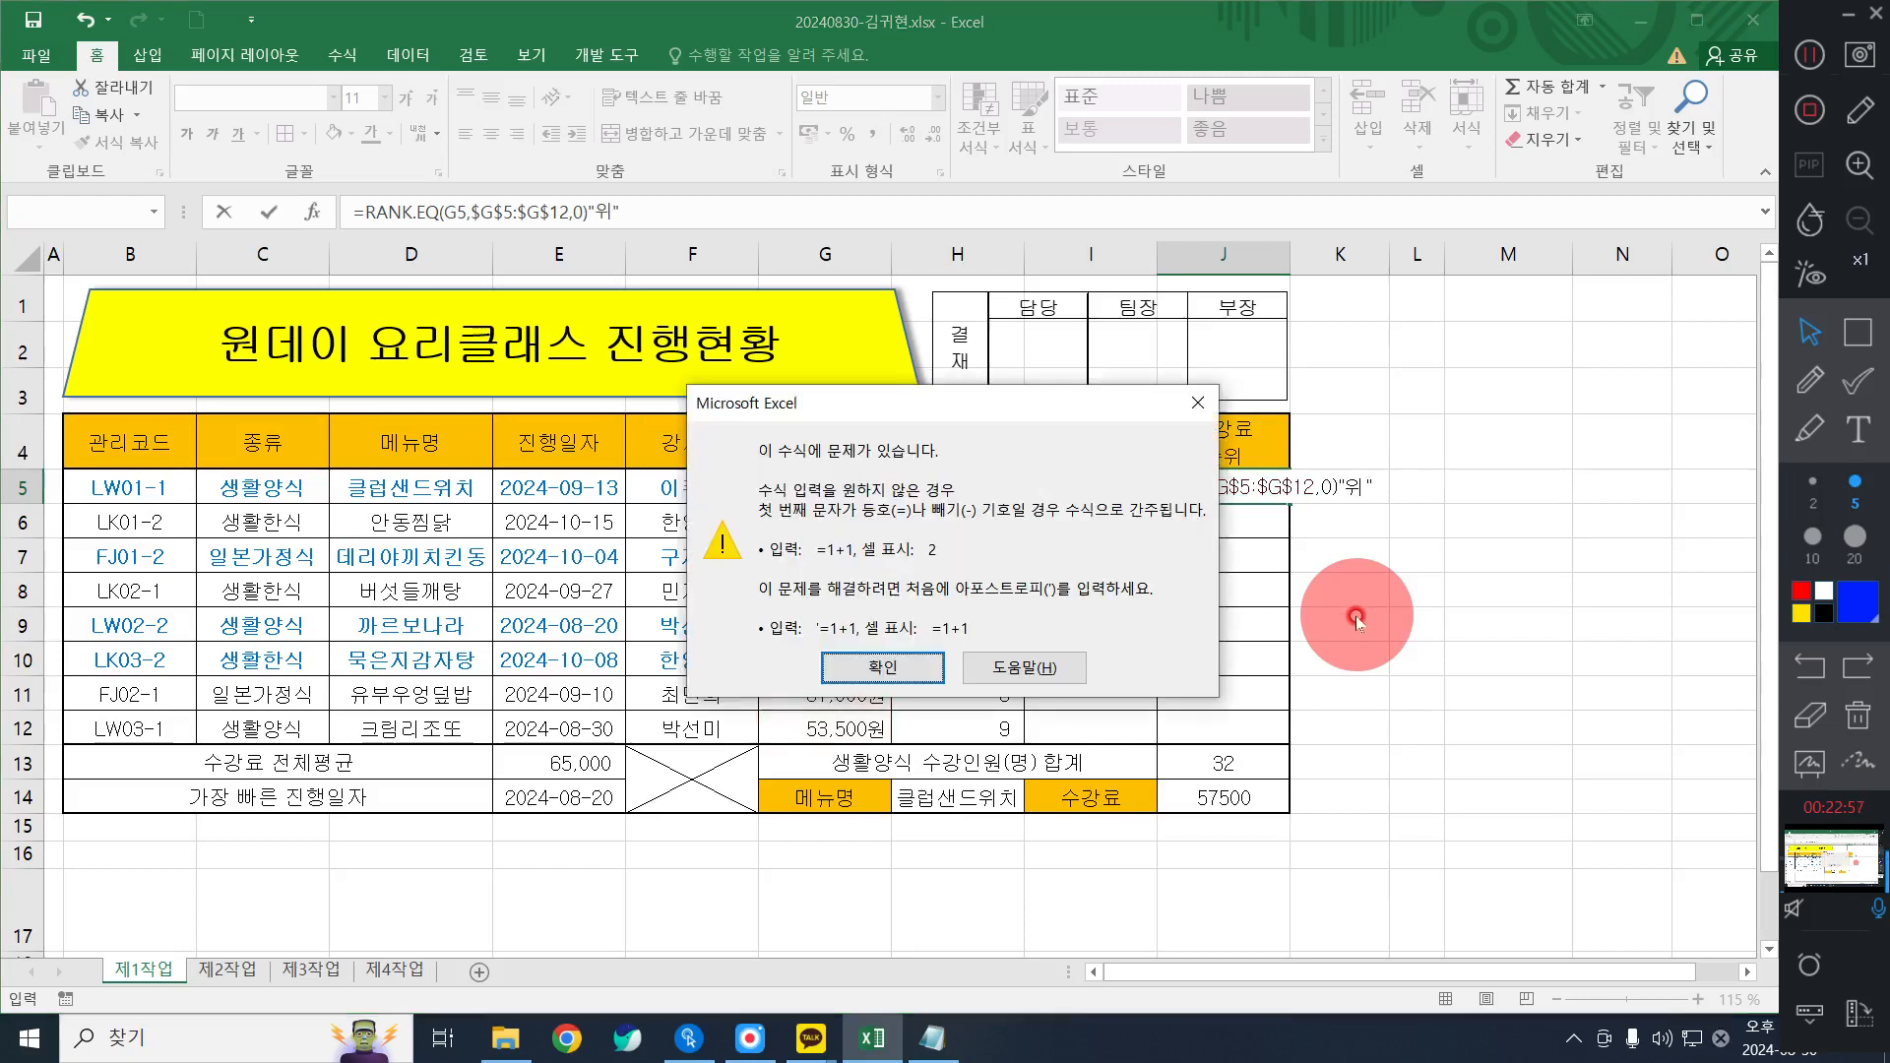
Dismiss the formula error and insert & before "위", committing J5 as =RANK.EQ(G5,$G$5:$G$12,0)&"위".
left_click(886, 668)
left_click(1345, 484)
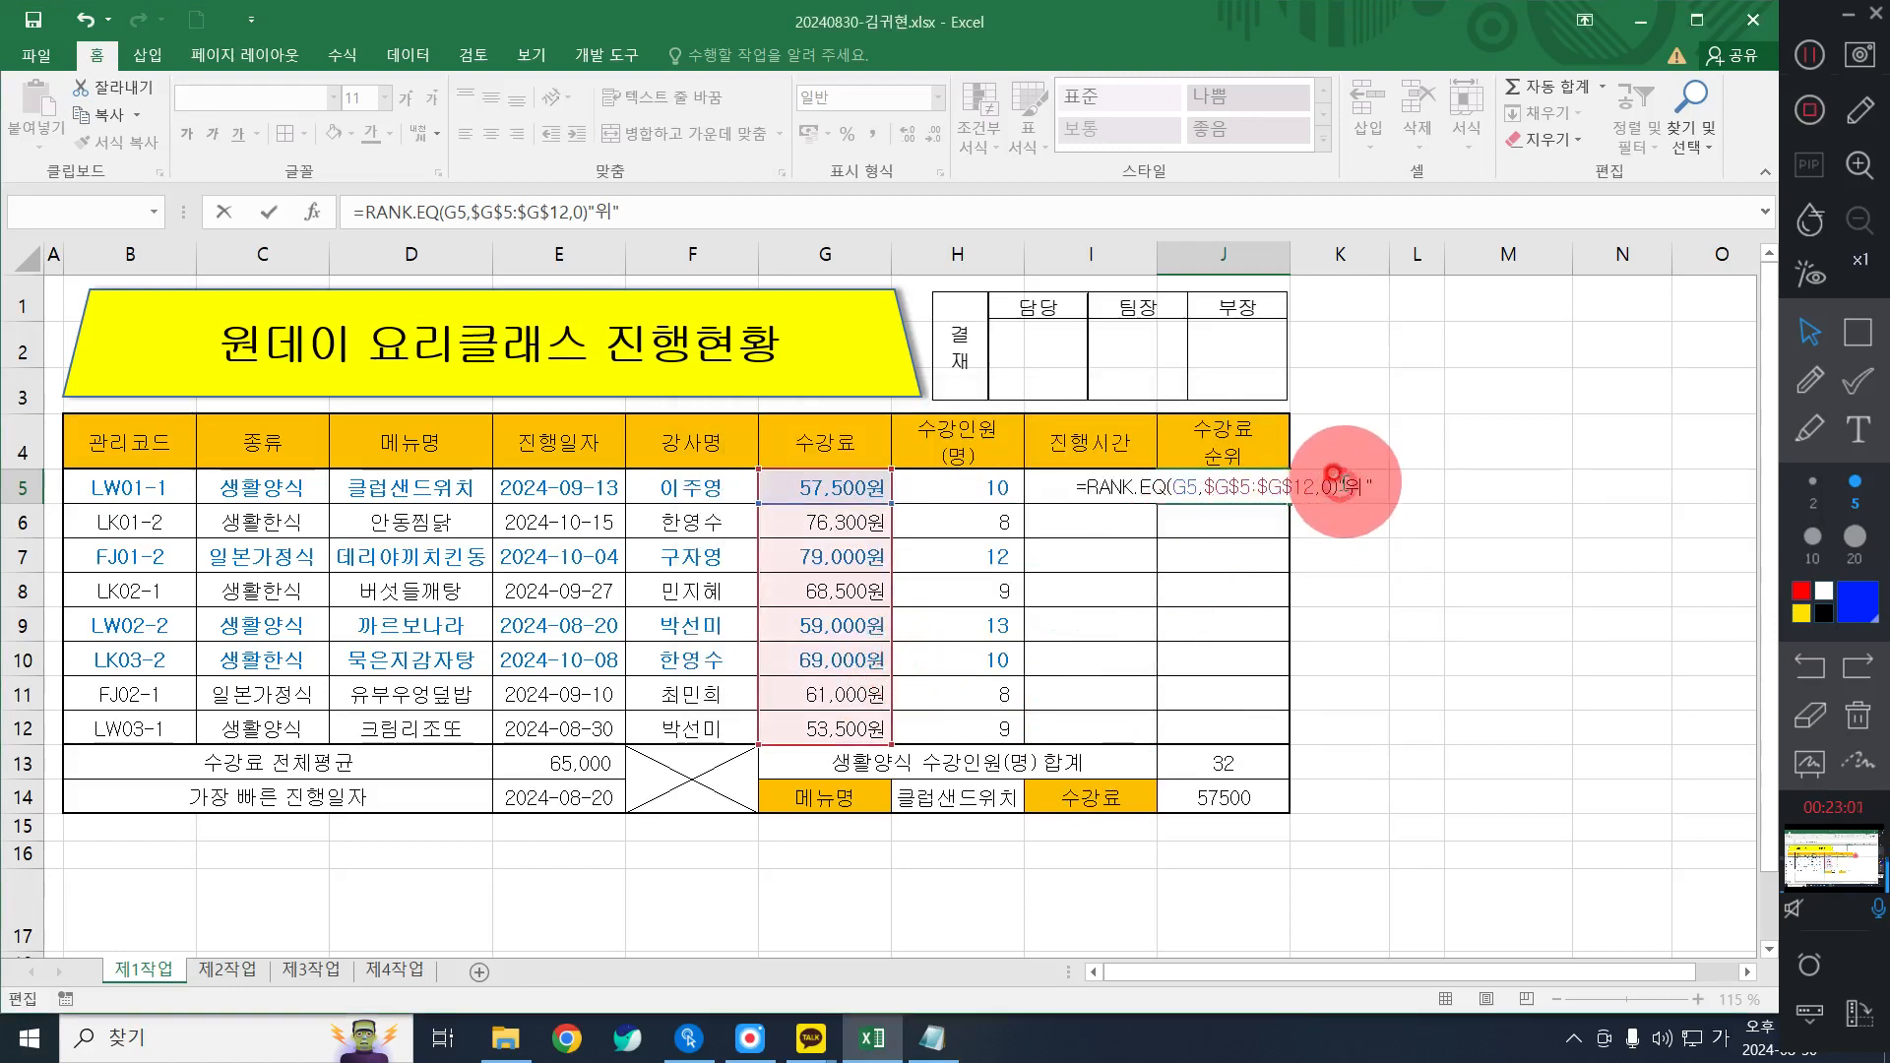
key("Left")
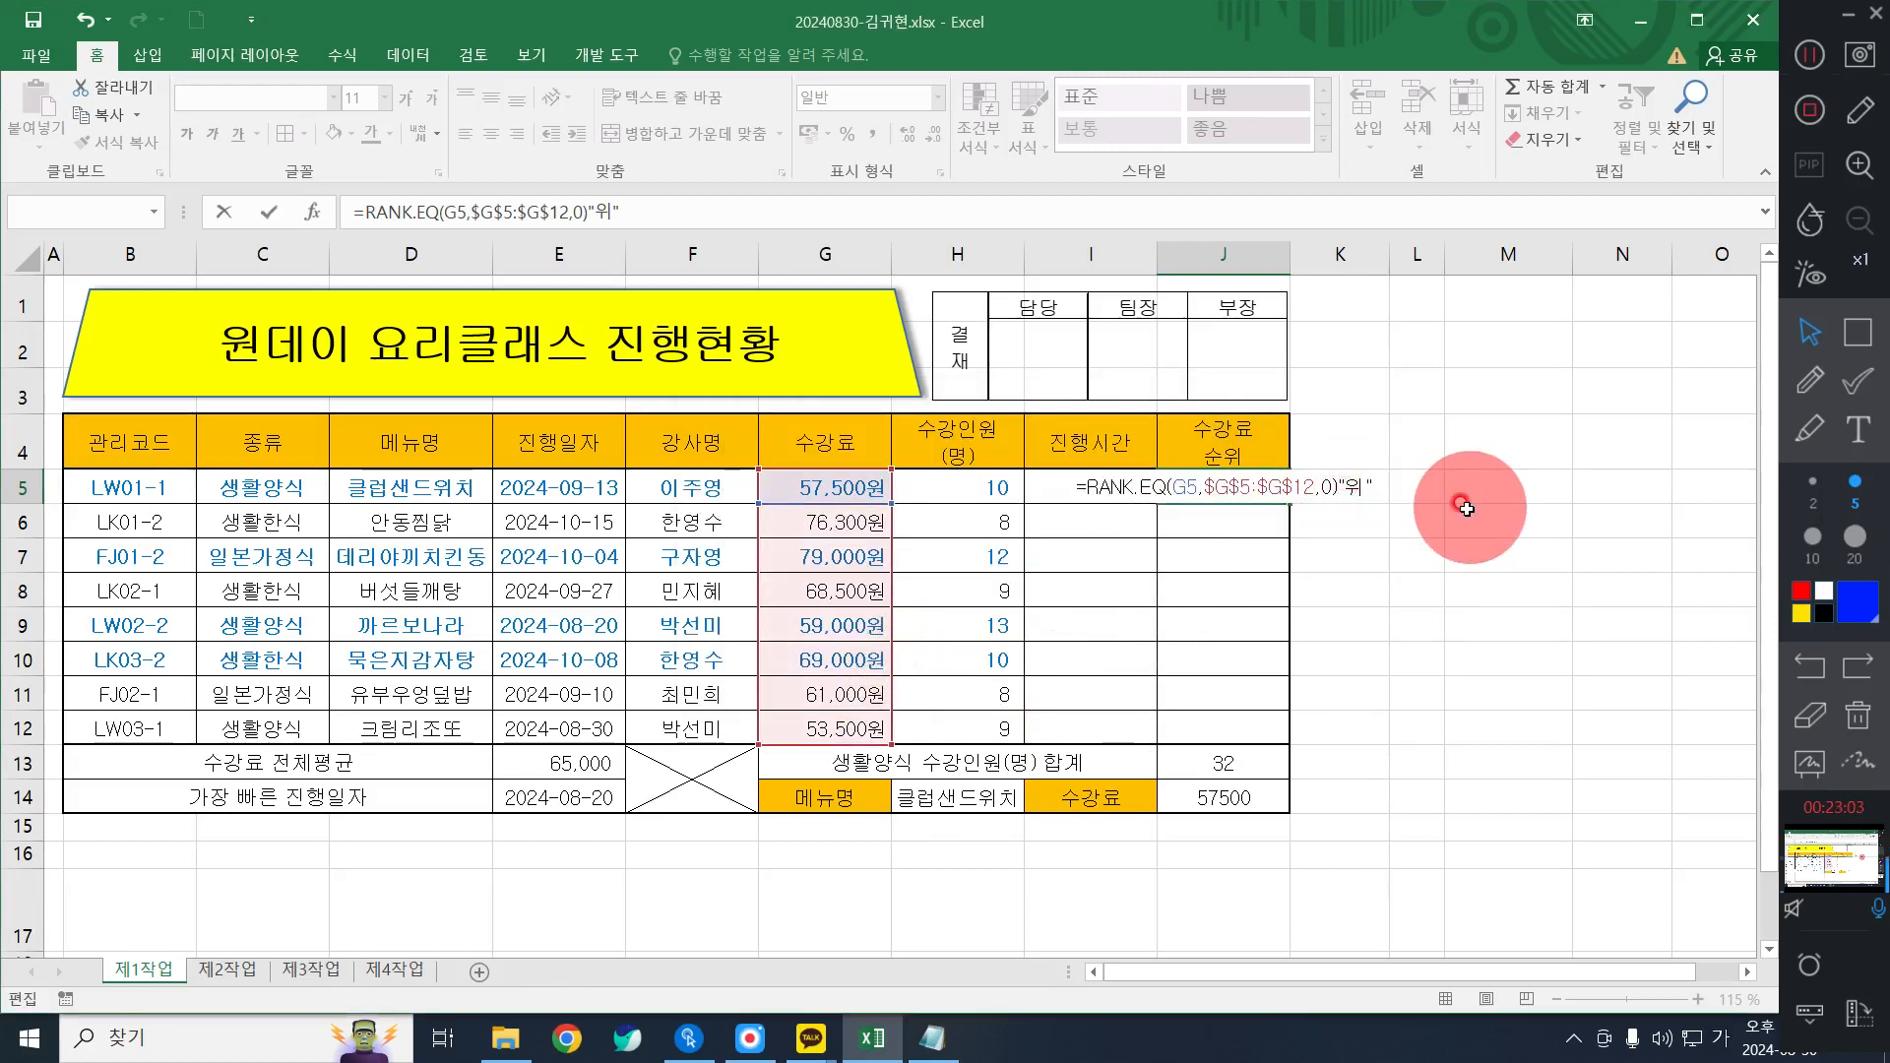
type("&")
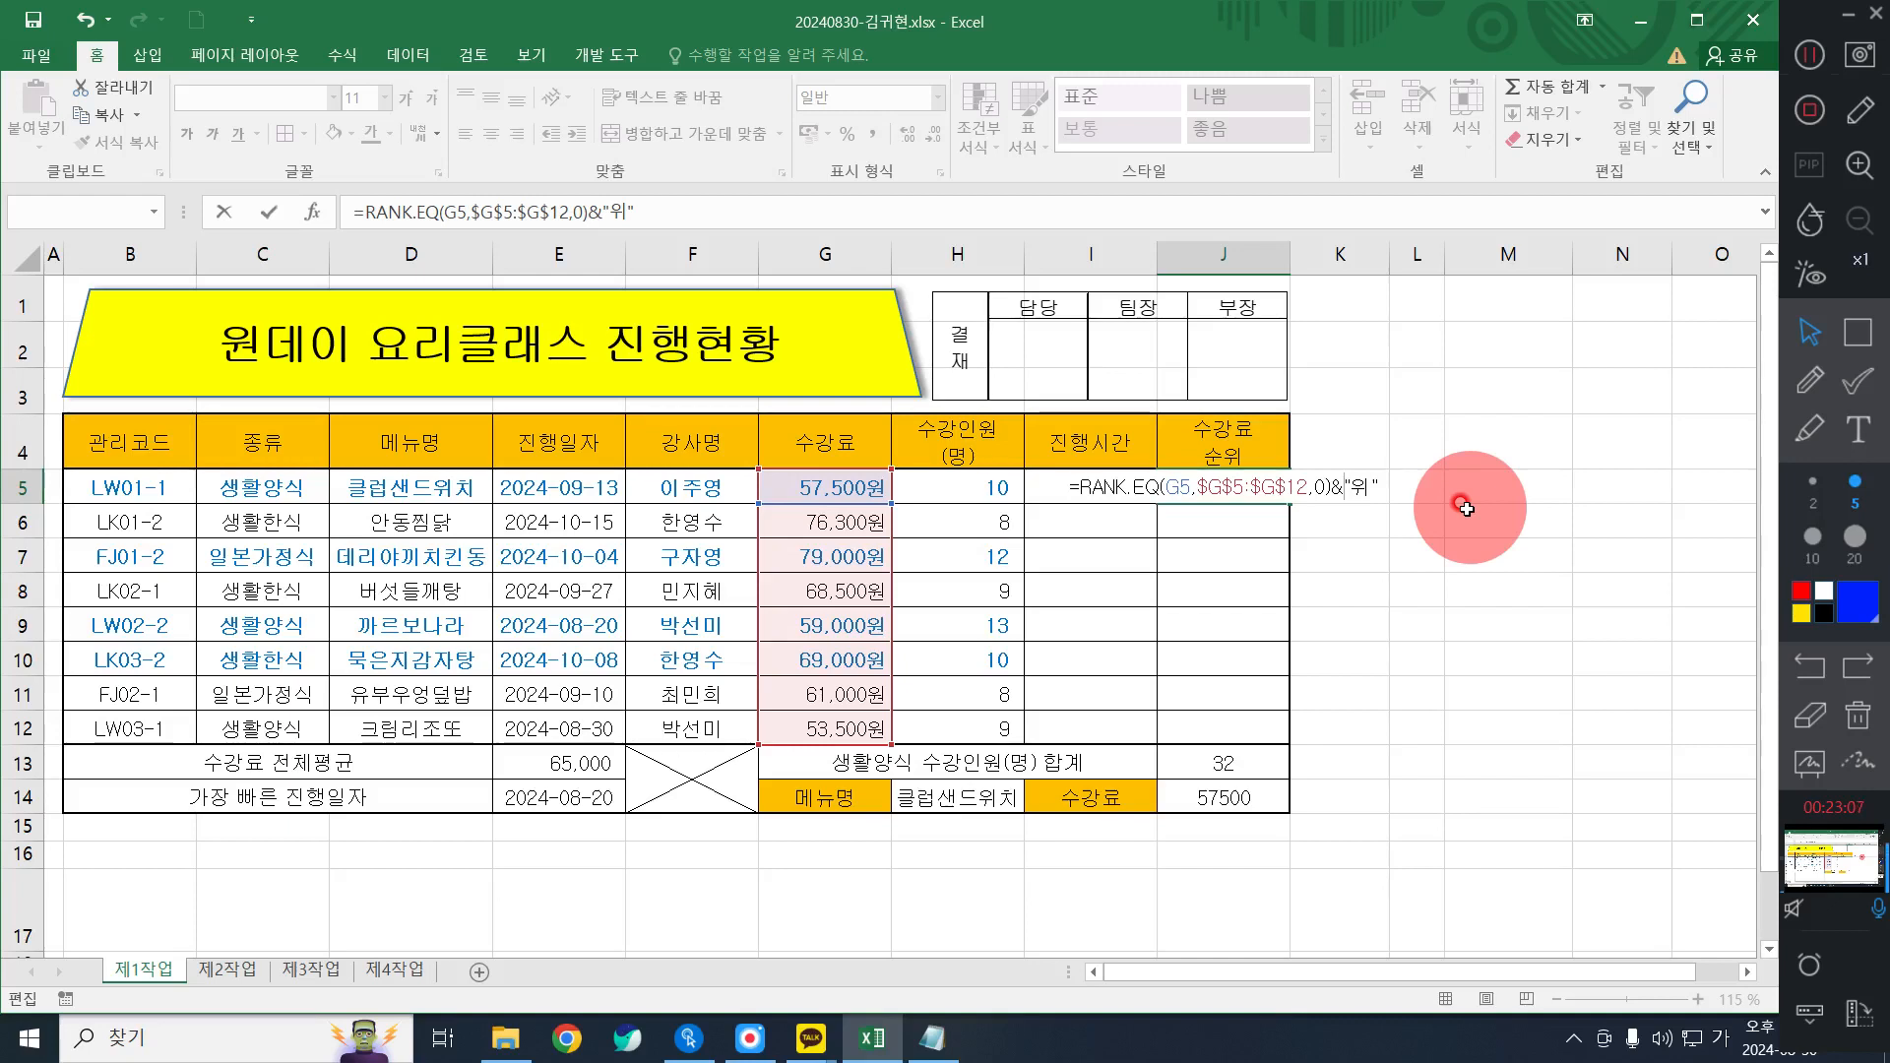
key("Return")
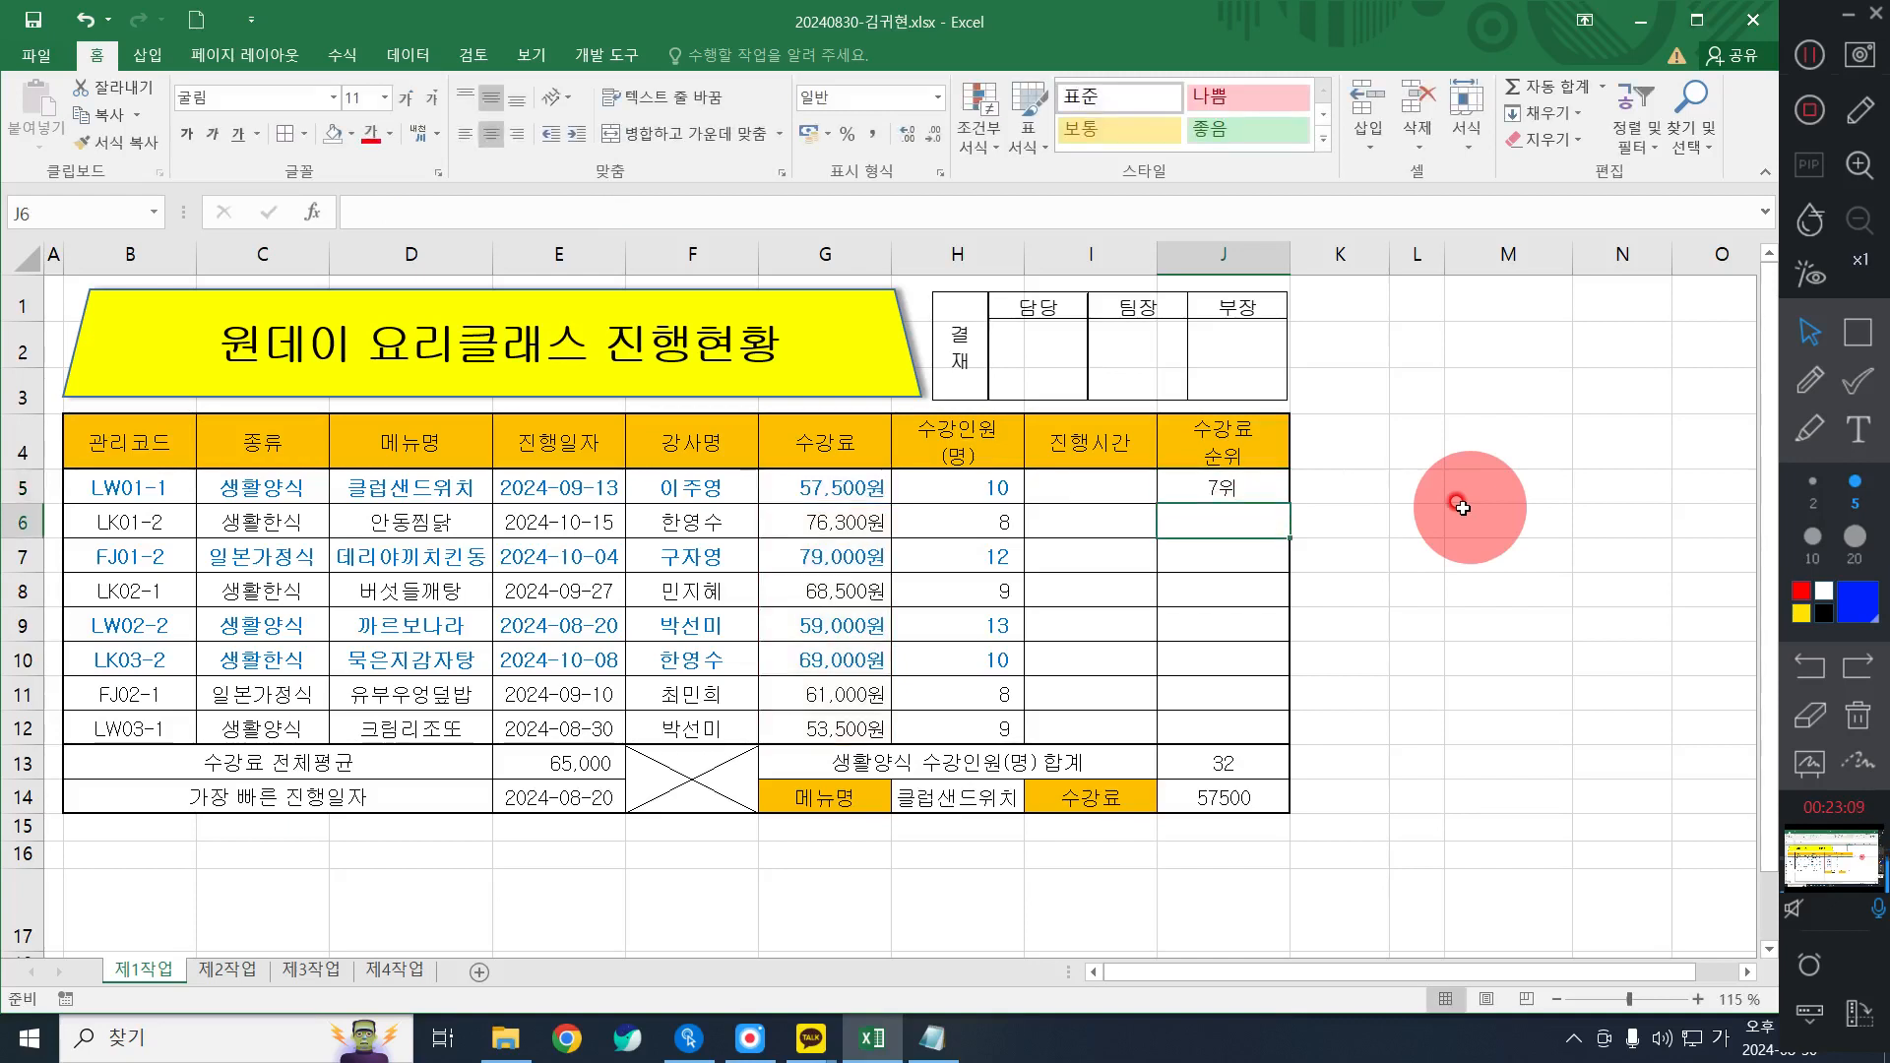
Fill the rank formula from J5 down through J12 in the 수강료 순위 column.
left_click(1148, 451)
left_click(1264, 458)
left_click(1270, 500)
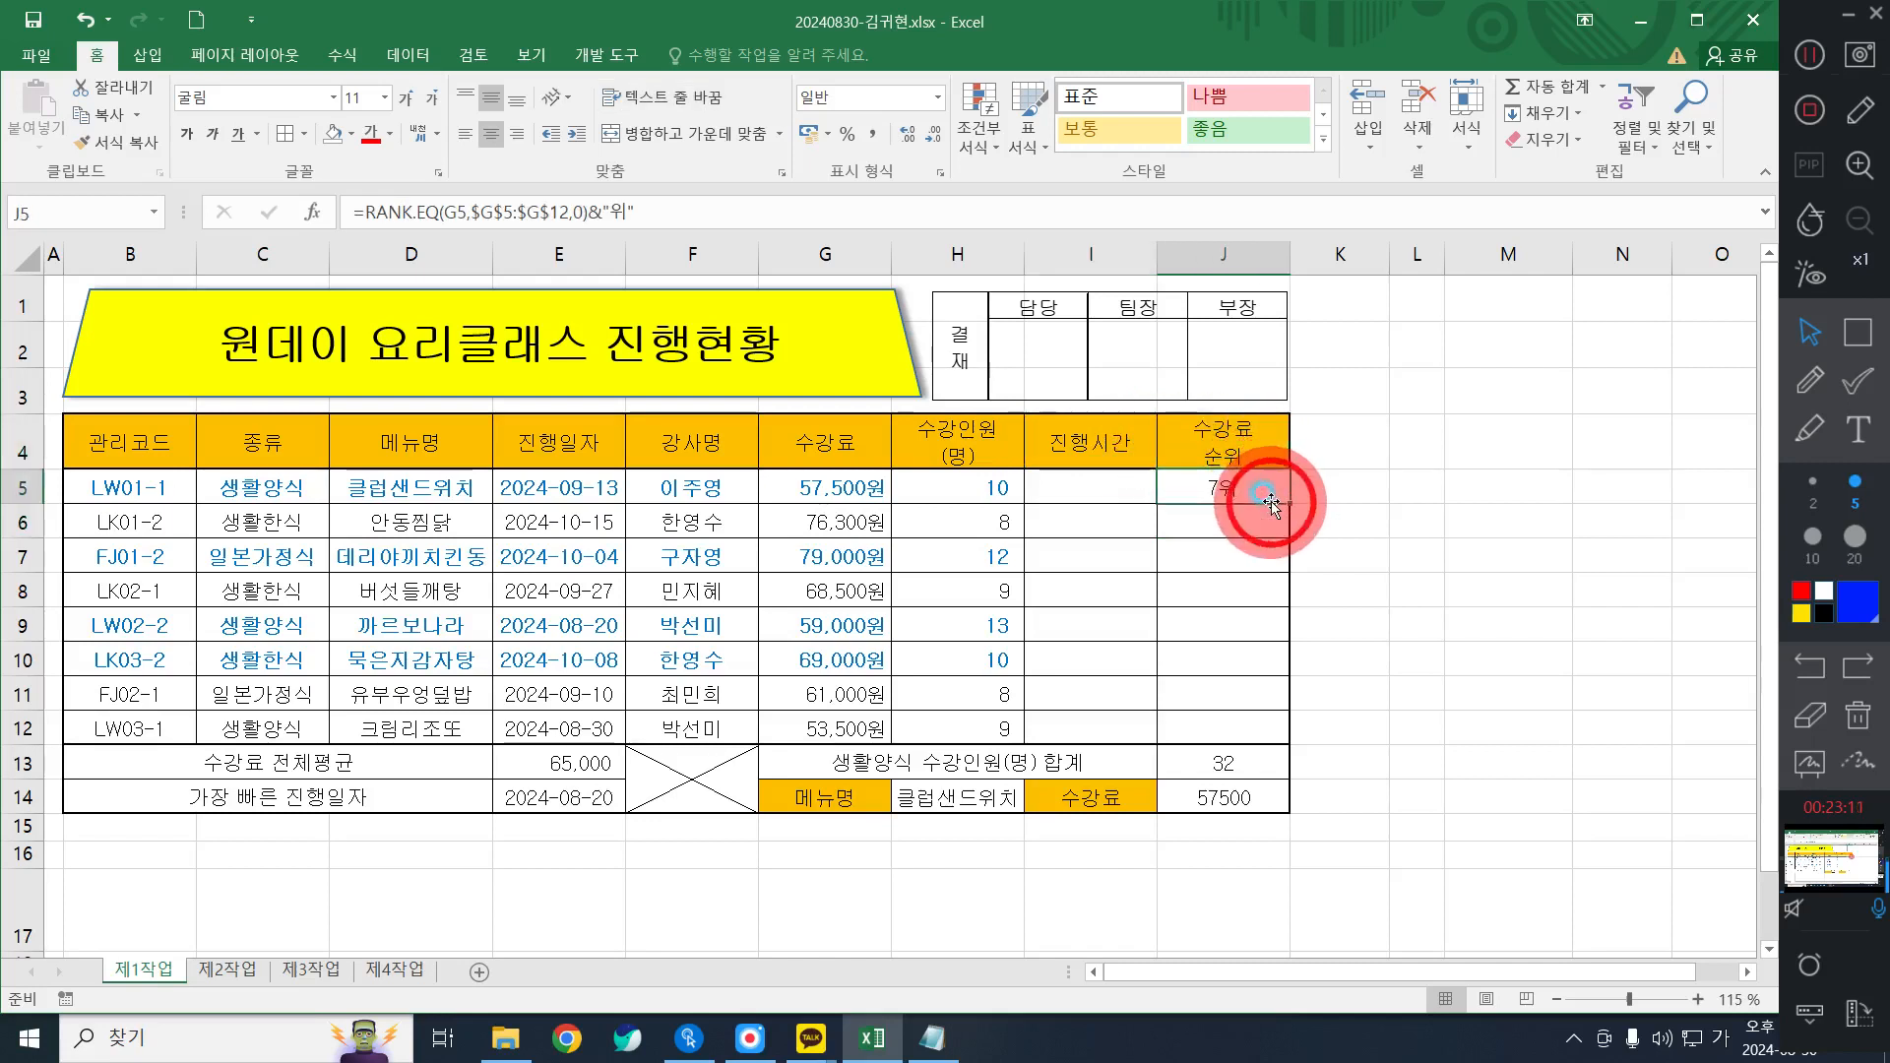
left_click_drag(1290, 503, 1301, 746)
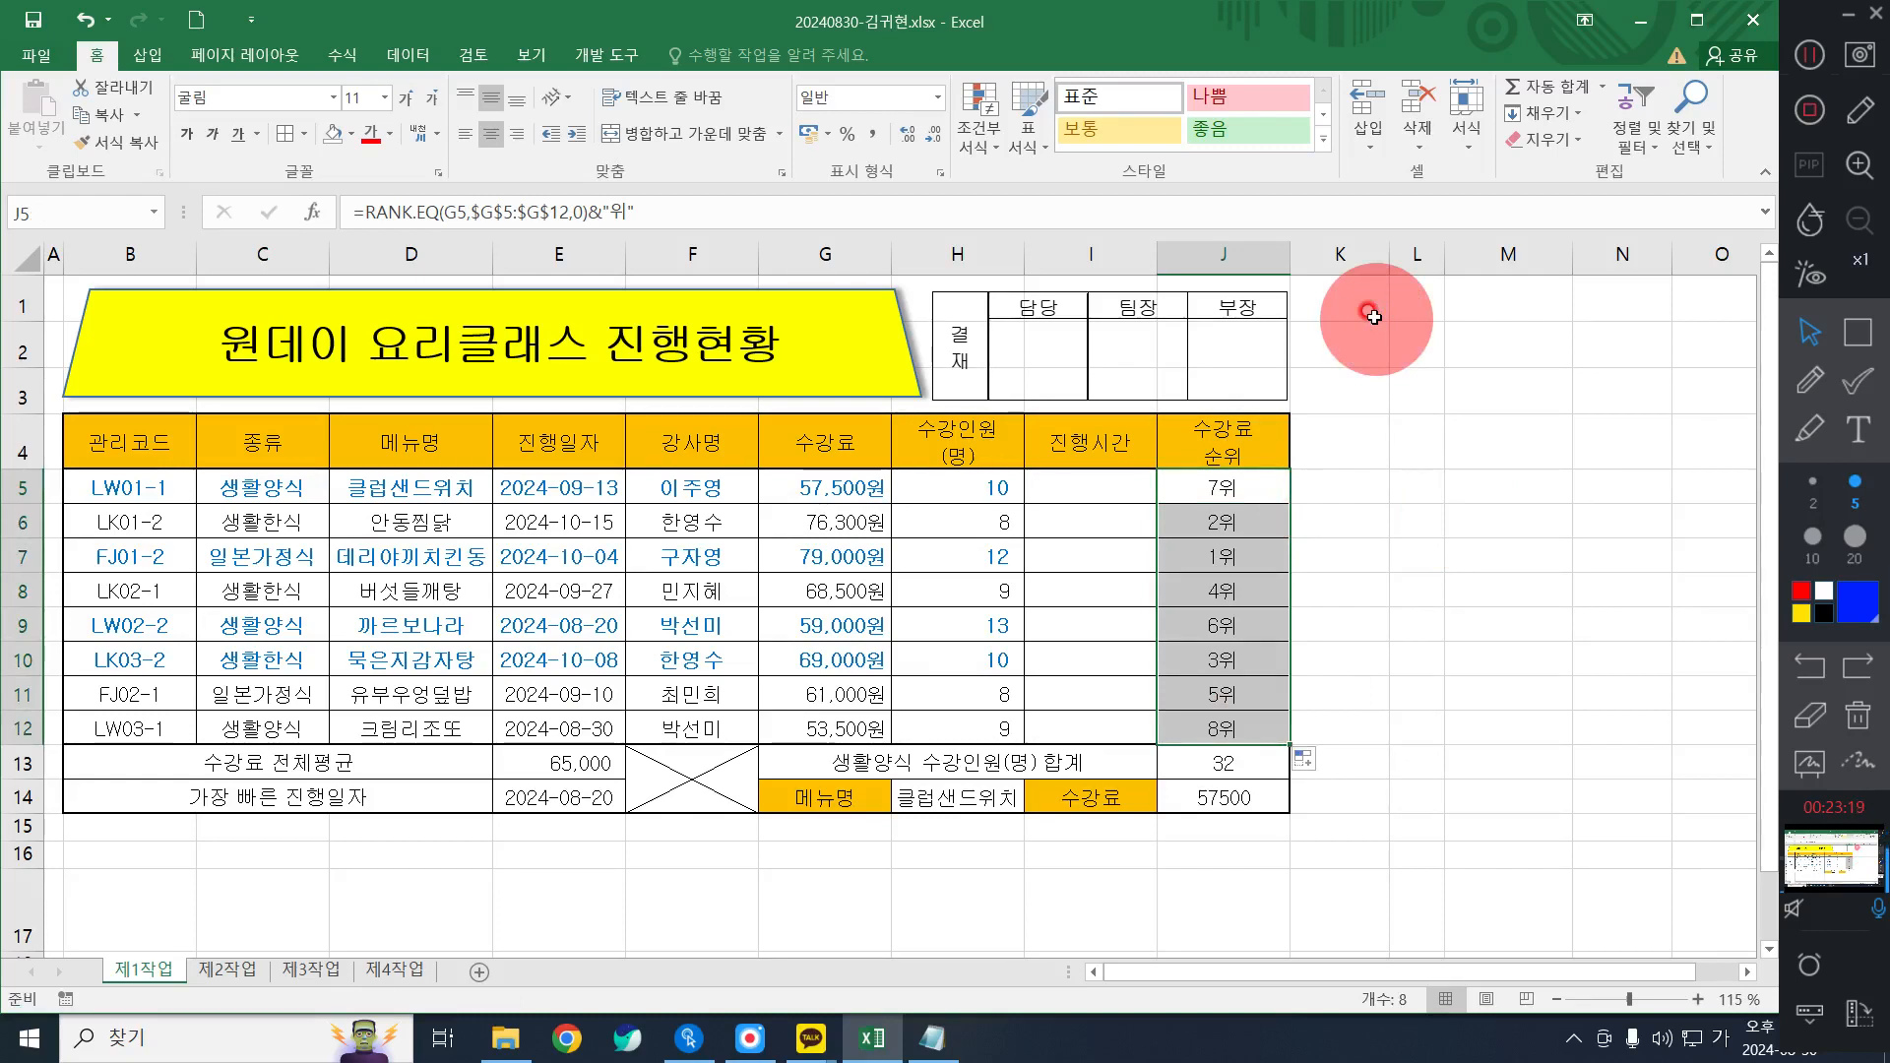
Start an IF formula in I5 for the 진행시간.
left_click(1140, 473)
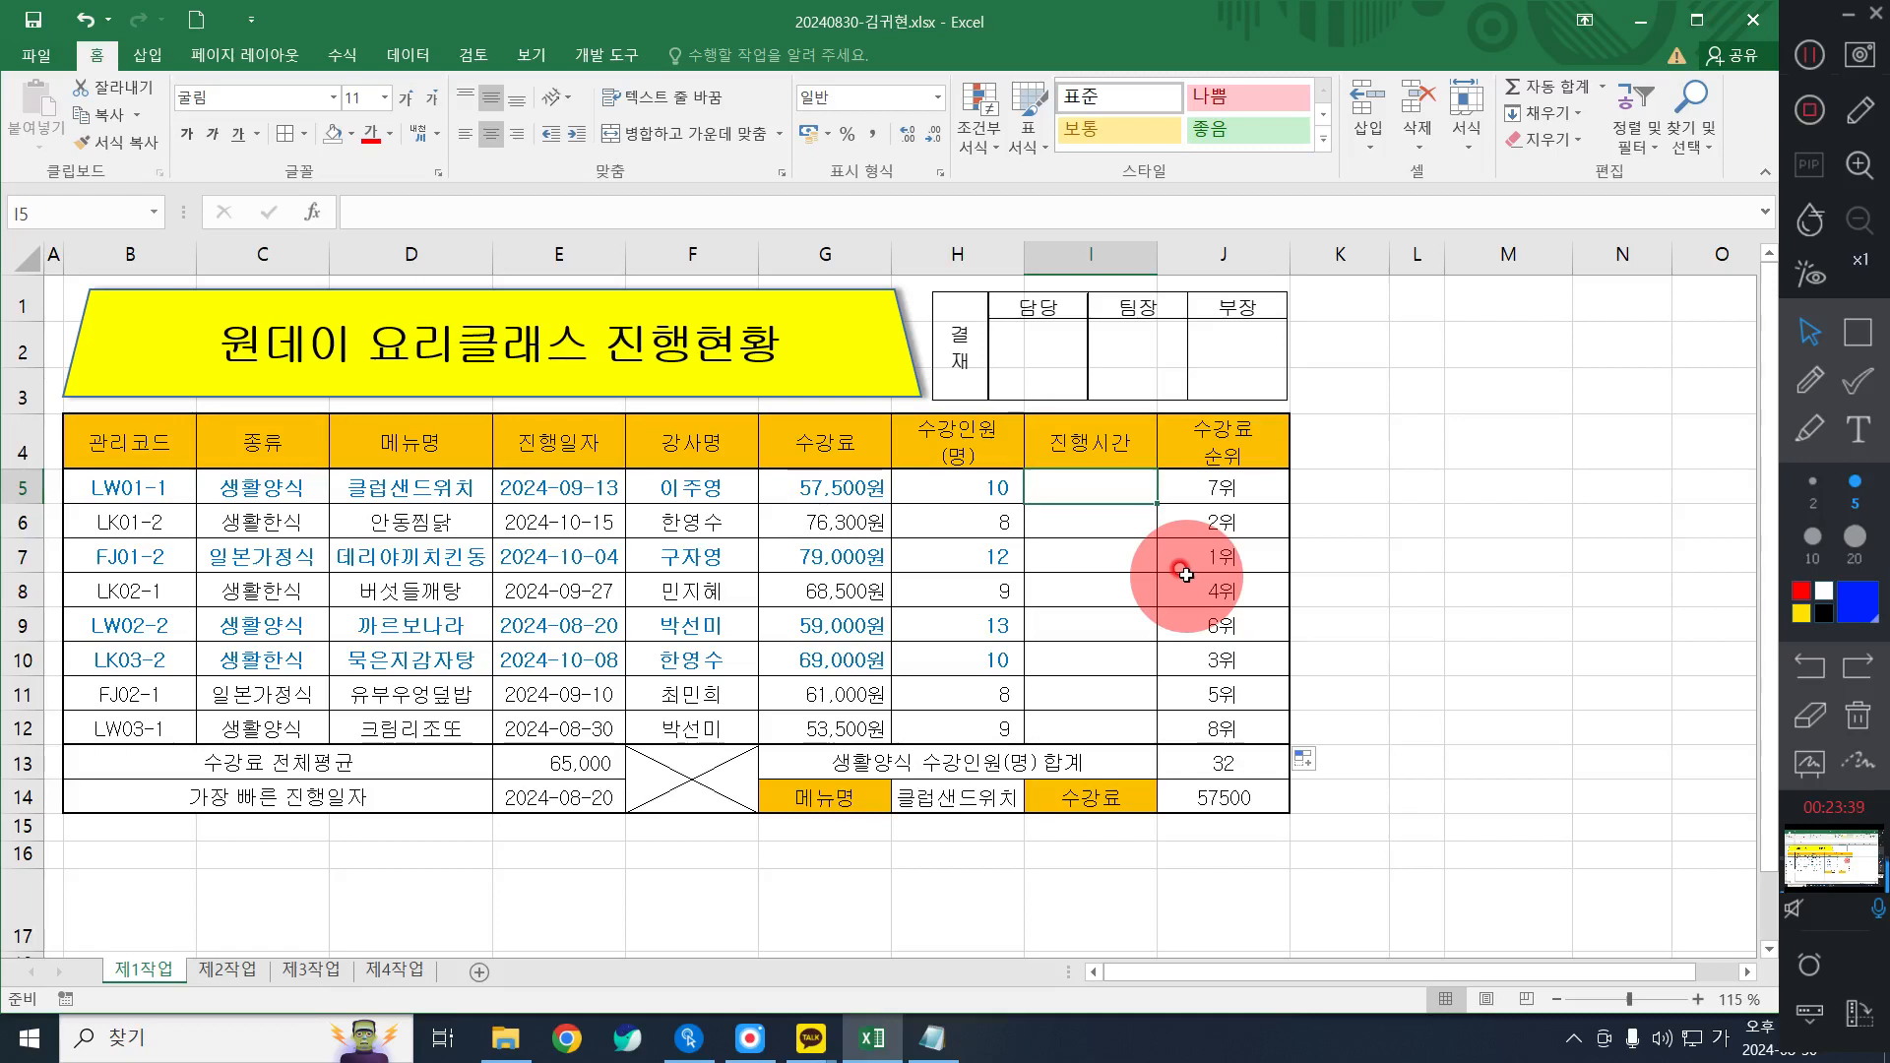
type("=")
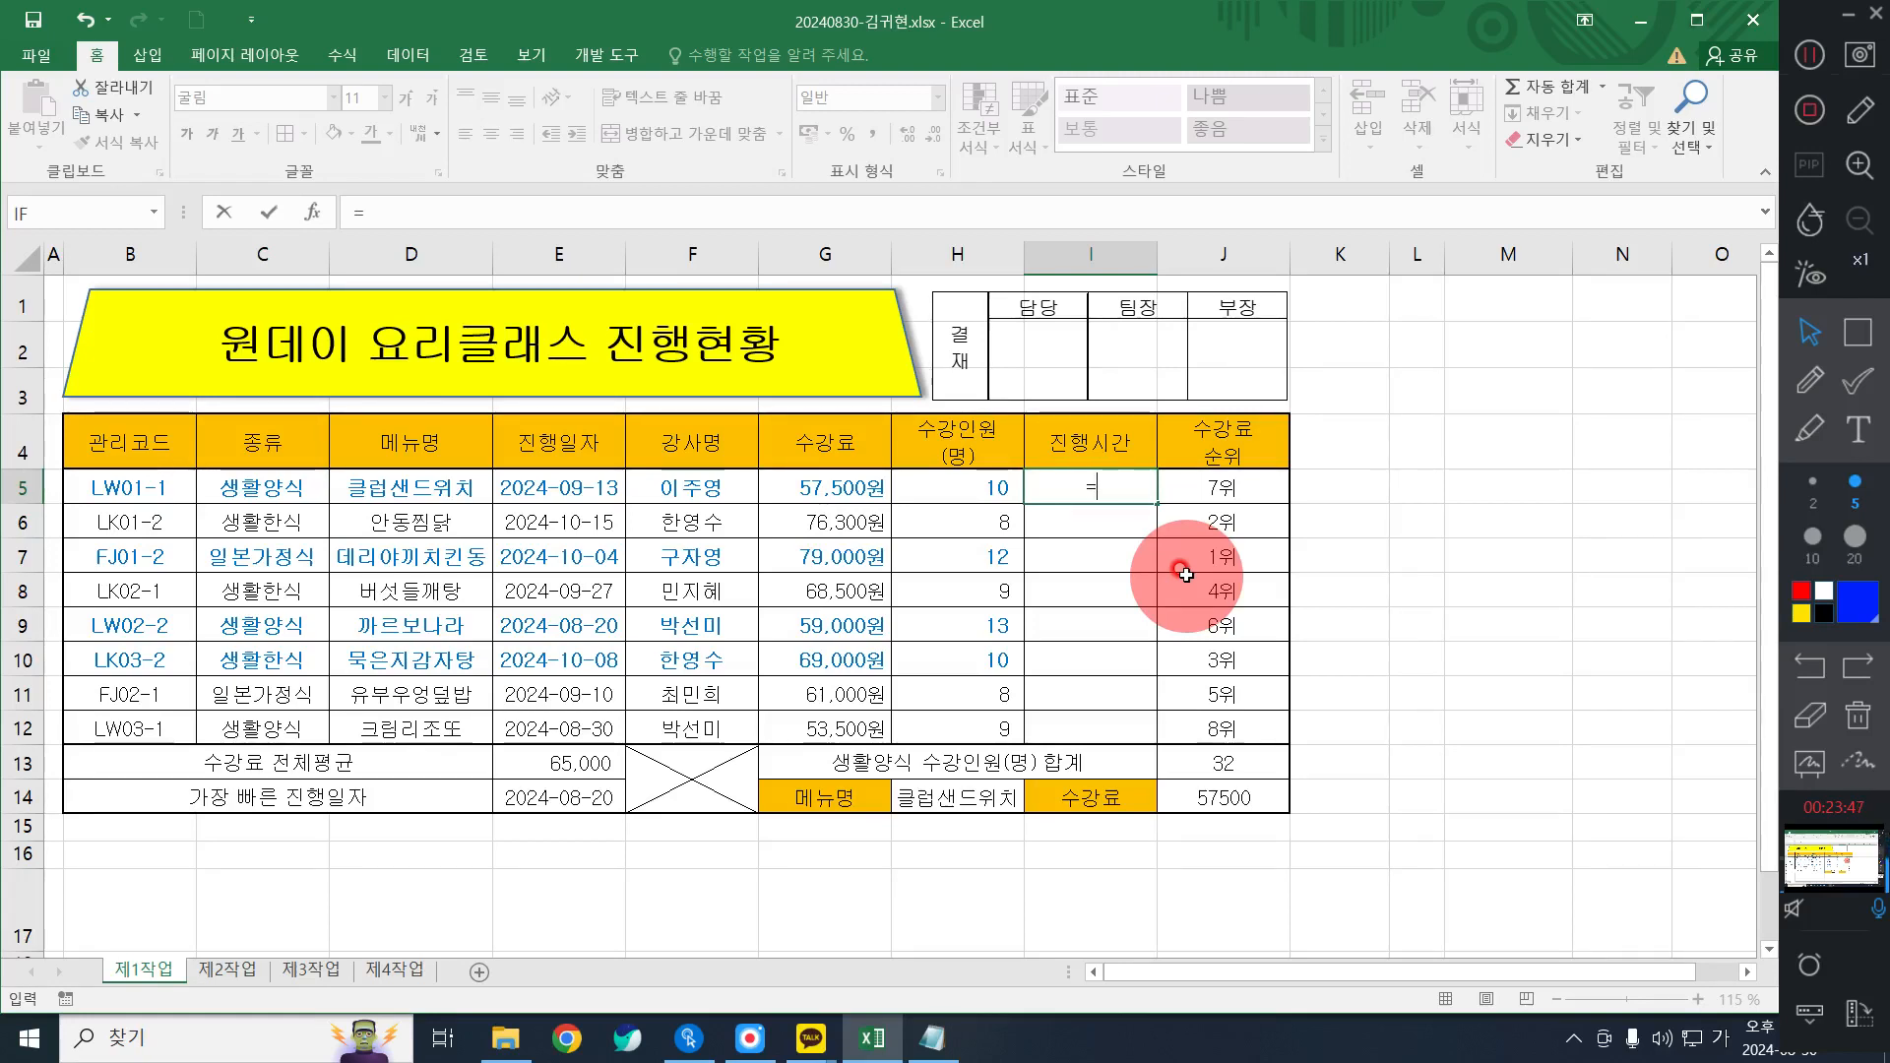
type("ㅑ")
key("BackSpace")
key("Hangul")
type("IF(")
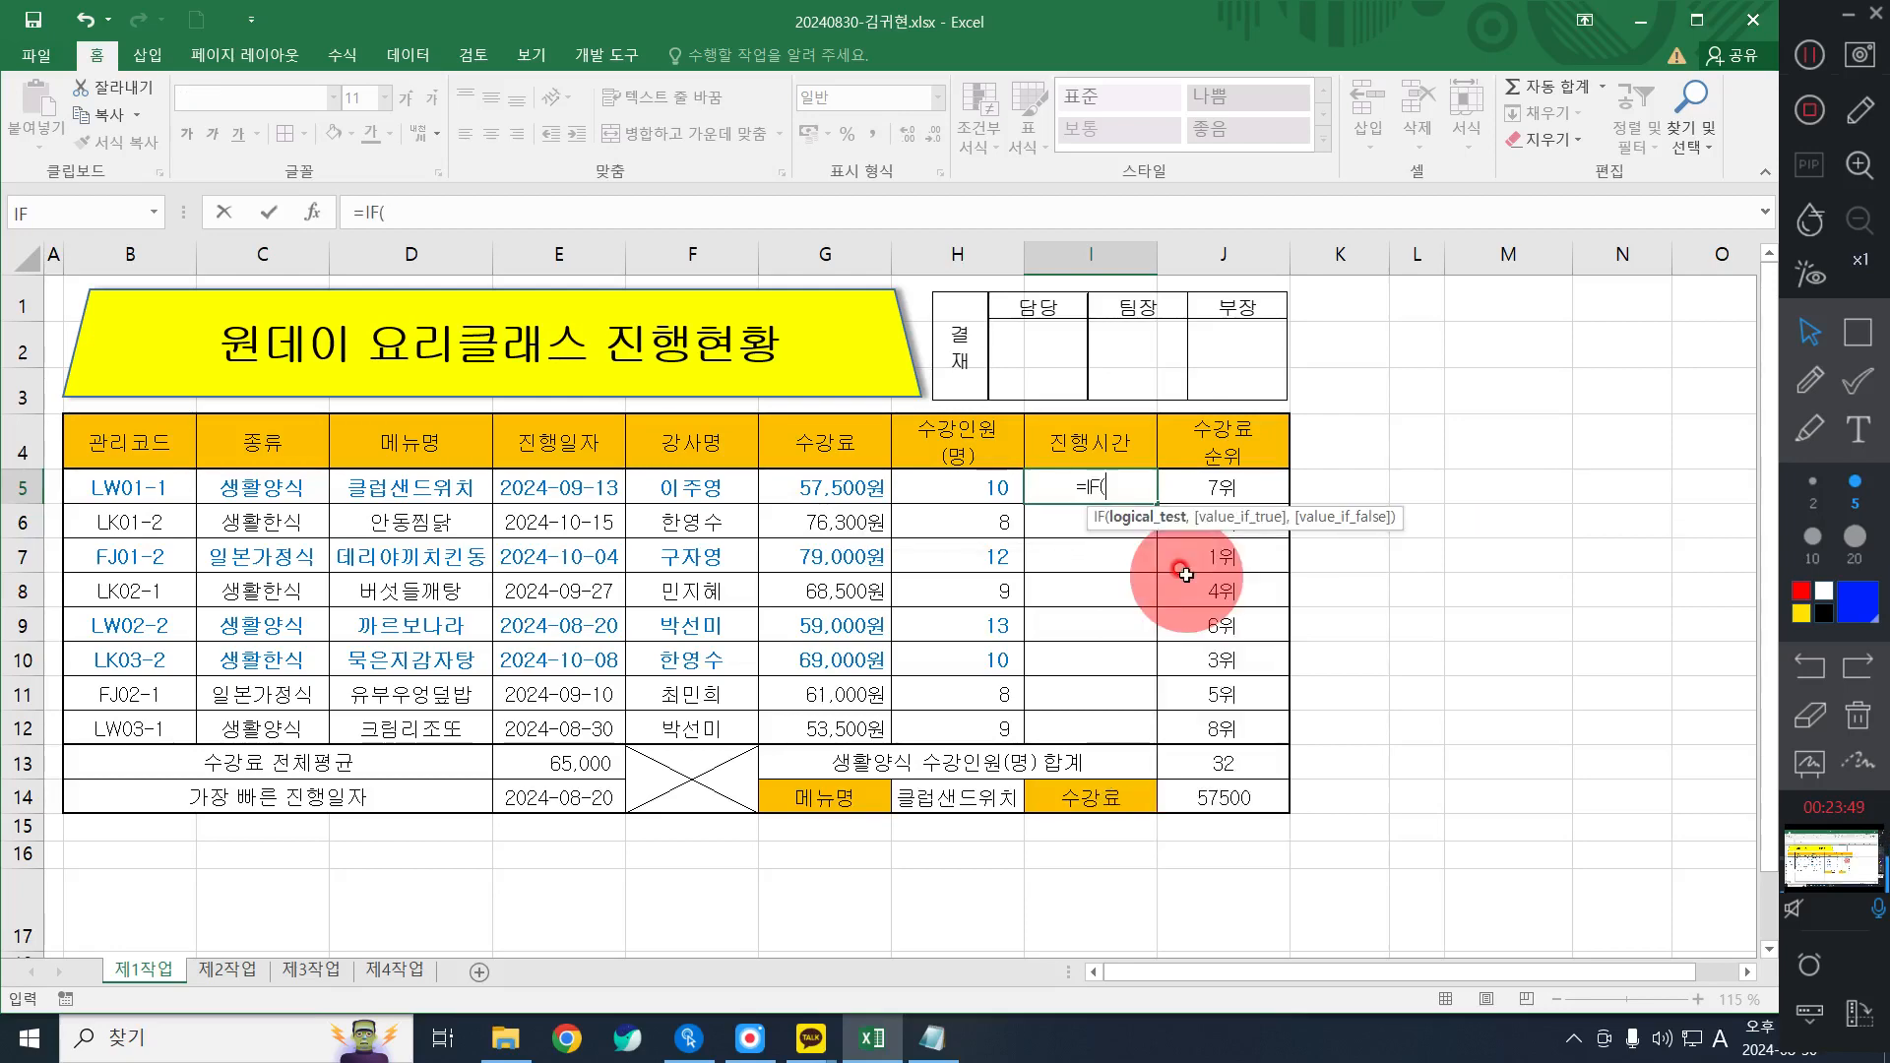
Switch to Notepad and replace the RANK.EQ note with the opening of an IF syntax note, =IF(.
left_click(931, 1038)
key("ctrl+a")
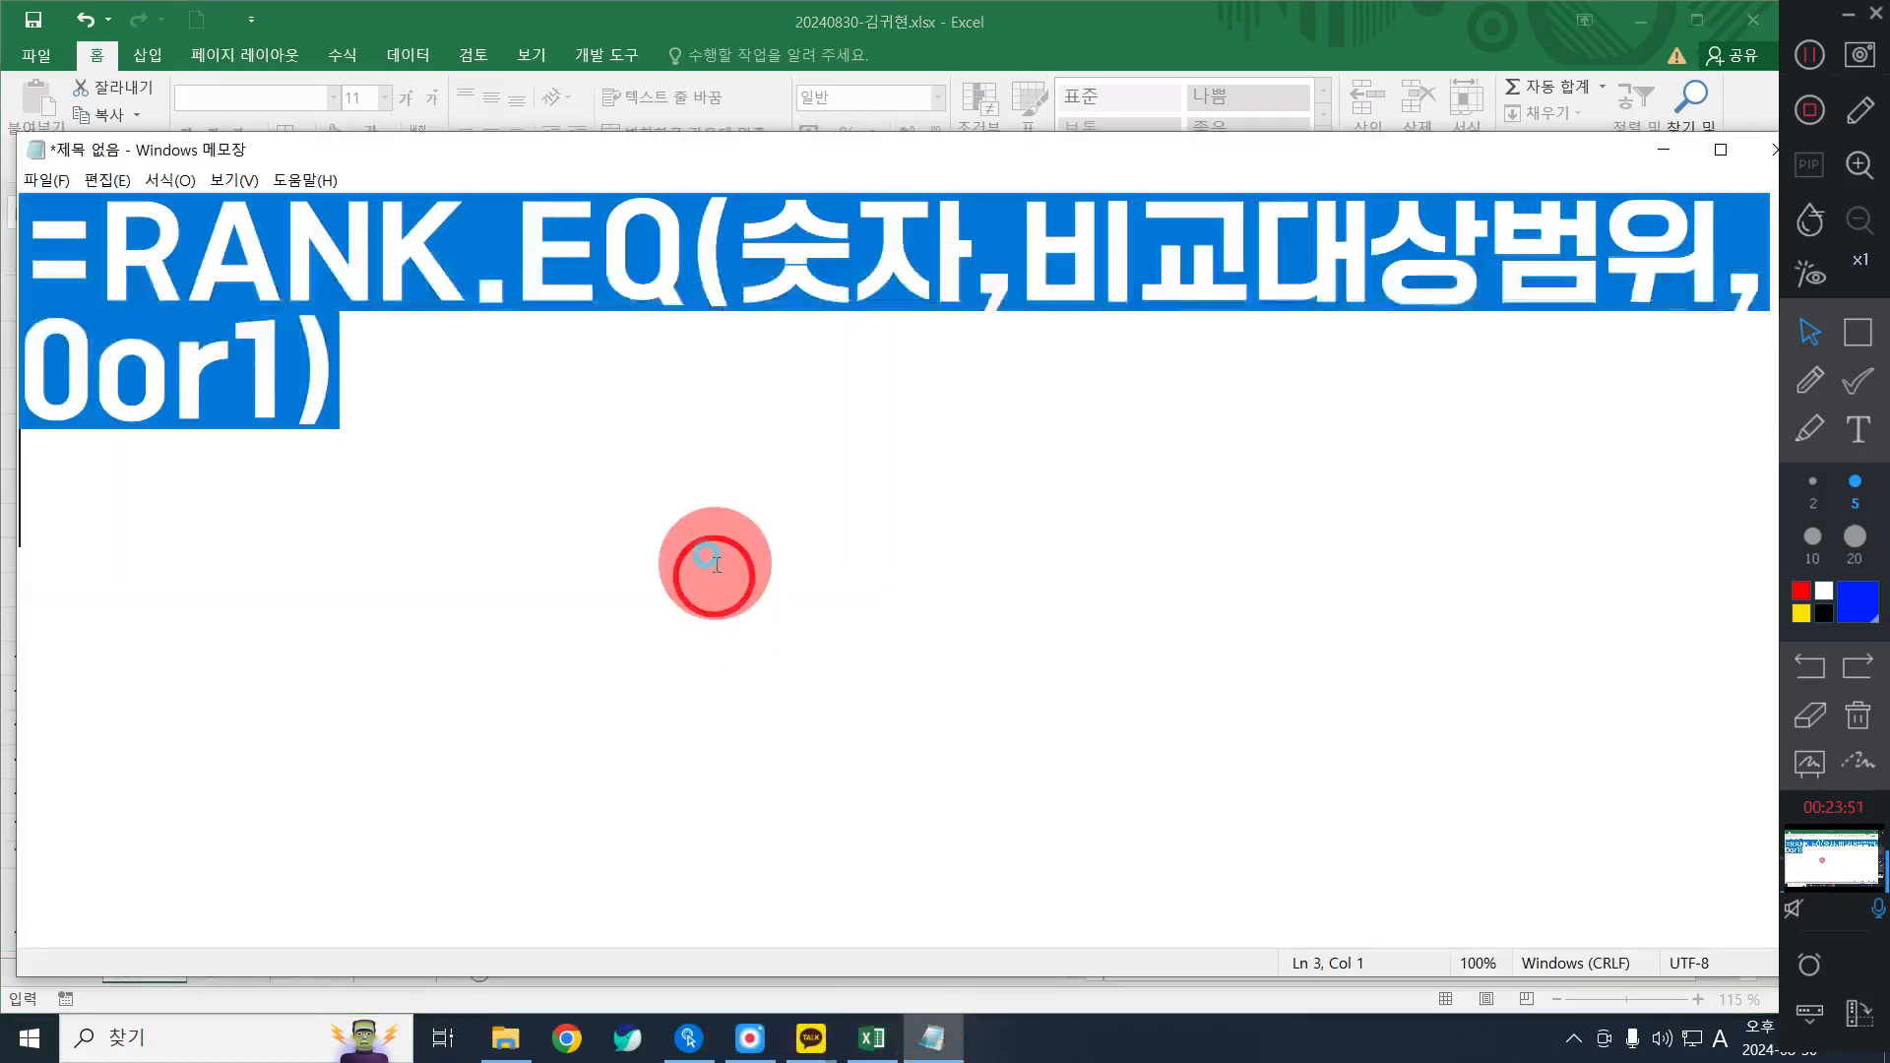
key("BackSpace")
type("=I")
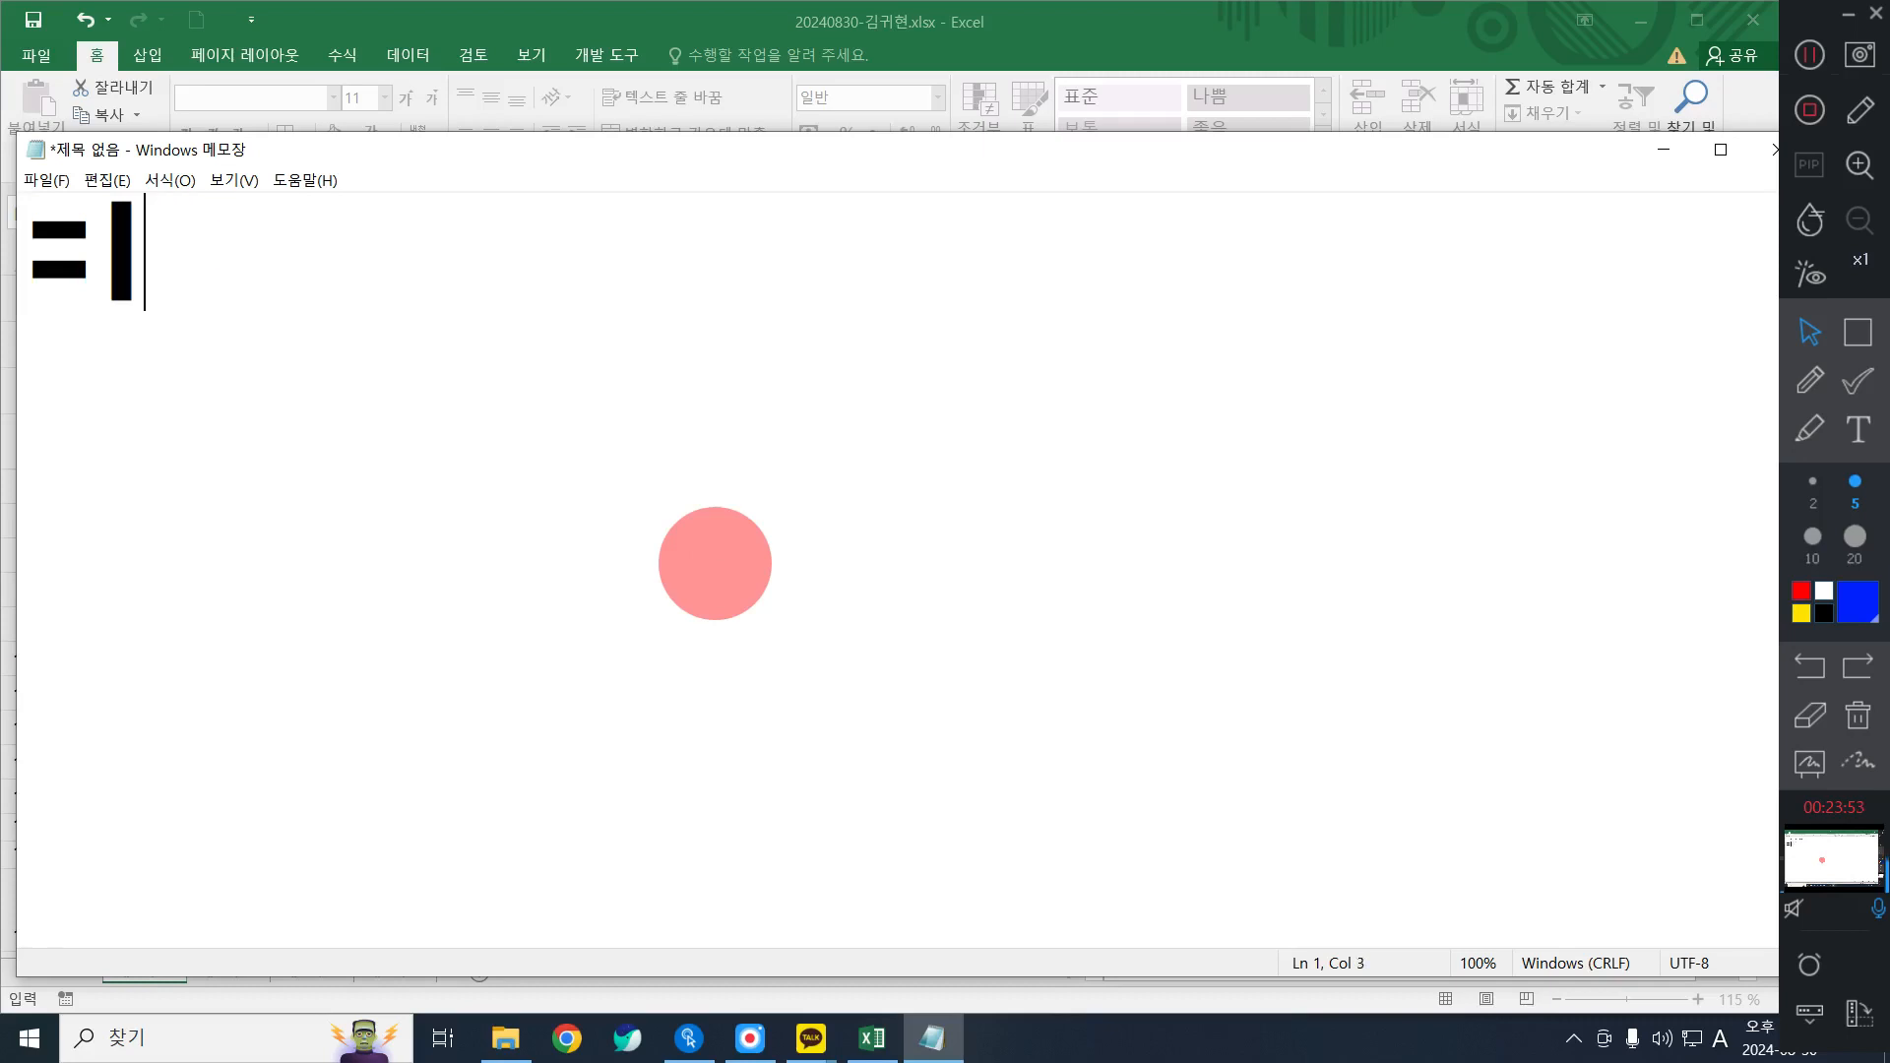
type("F :")
key("BackSpace")
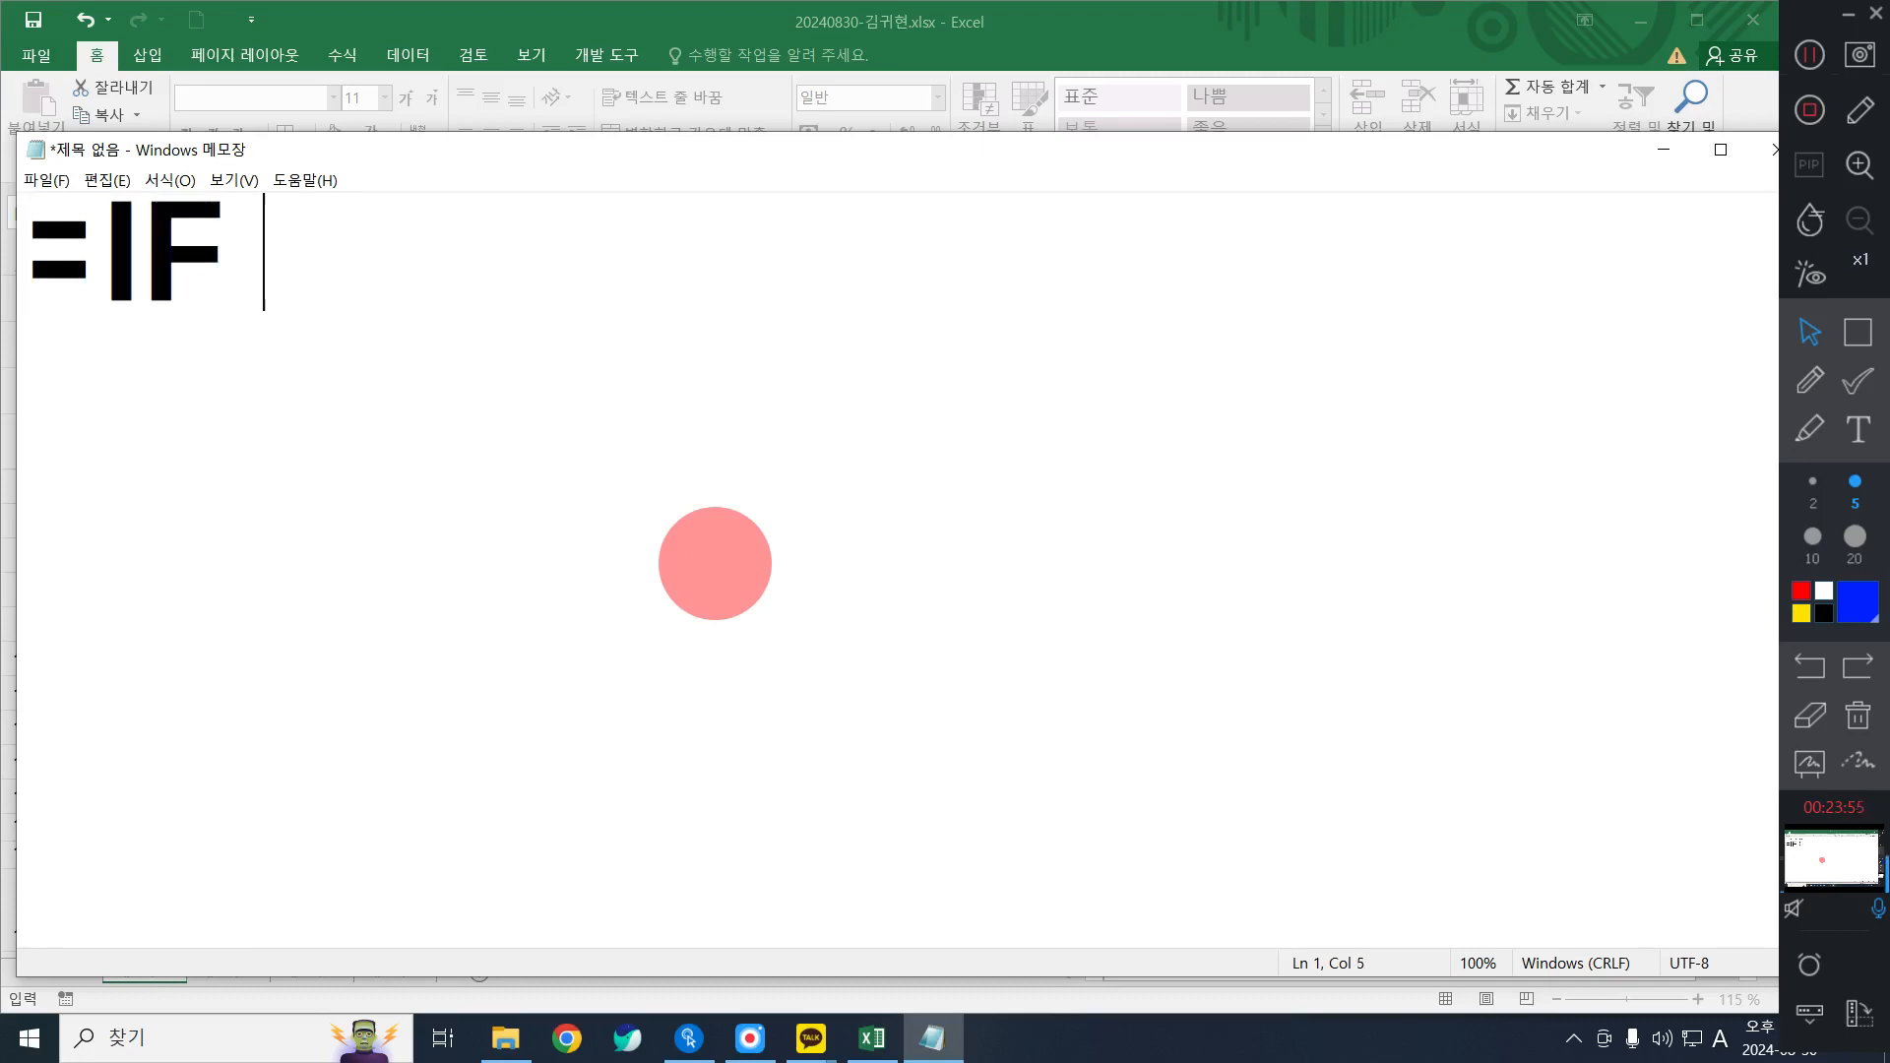
key("BackSpace")
type("(")
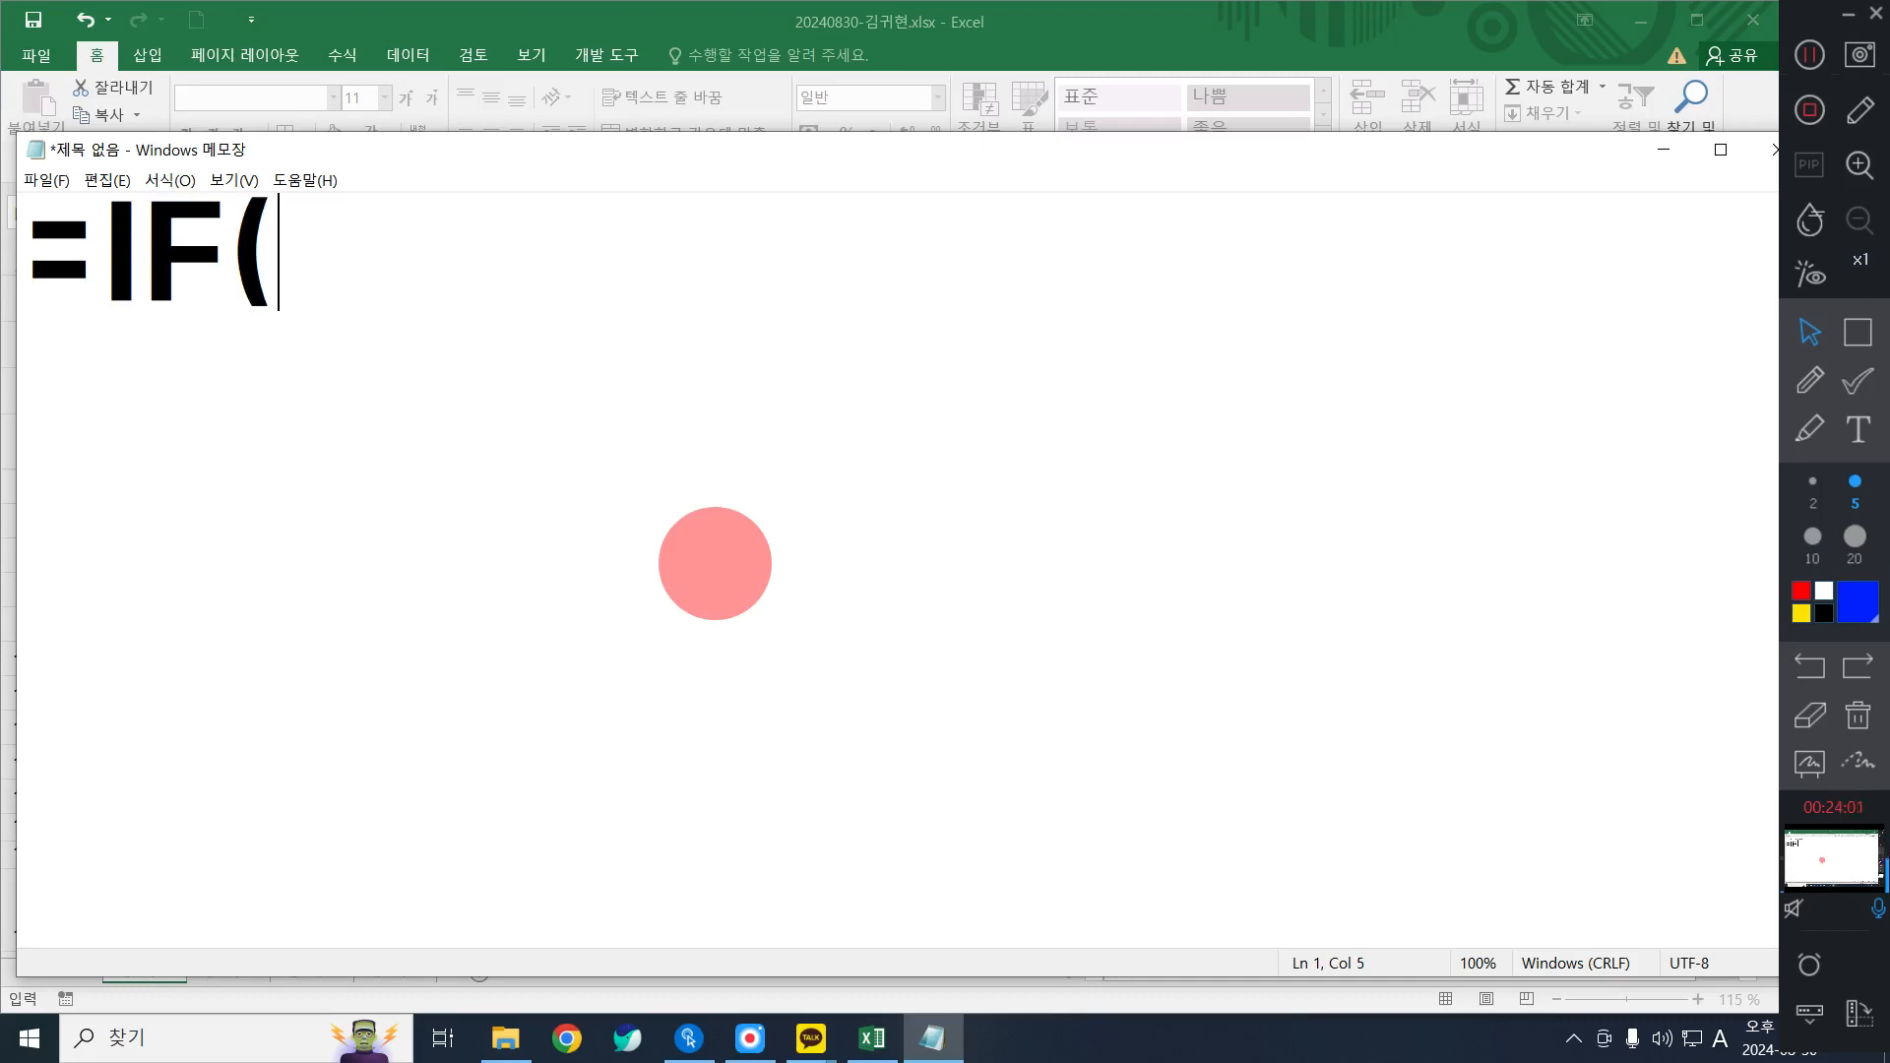
Complete the IF syntax note with the Korean arguments so it reads =IF(조건식,참,거짓).
type("WH")
key("BackSpace")
key("BackSpace")
key("Hangul")
type("조건식,")
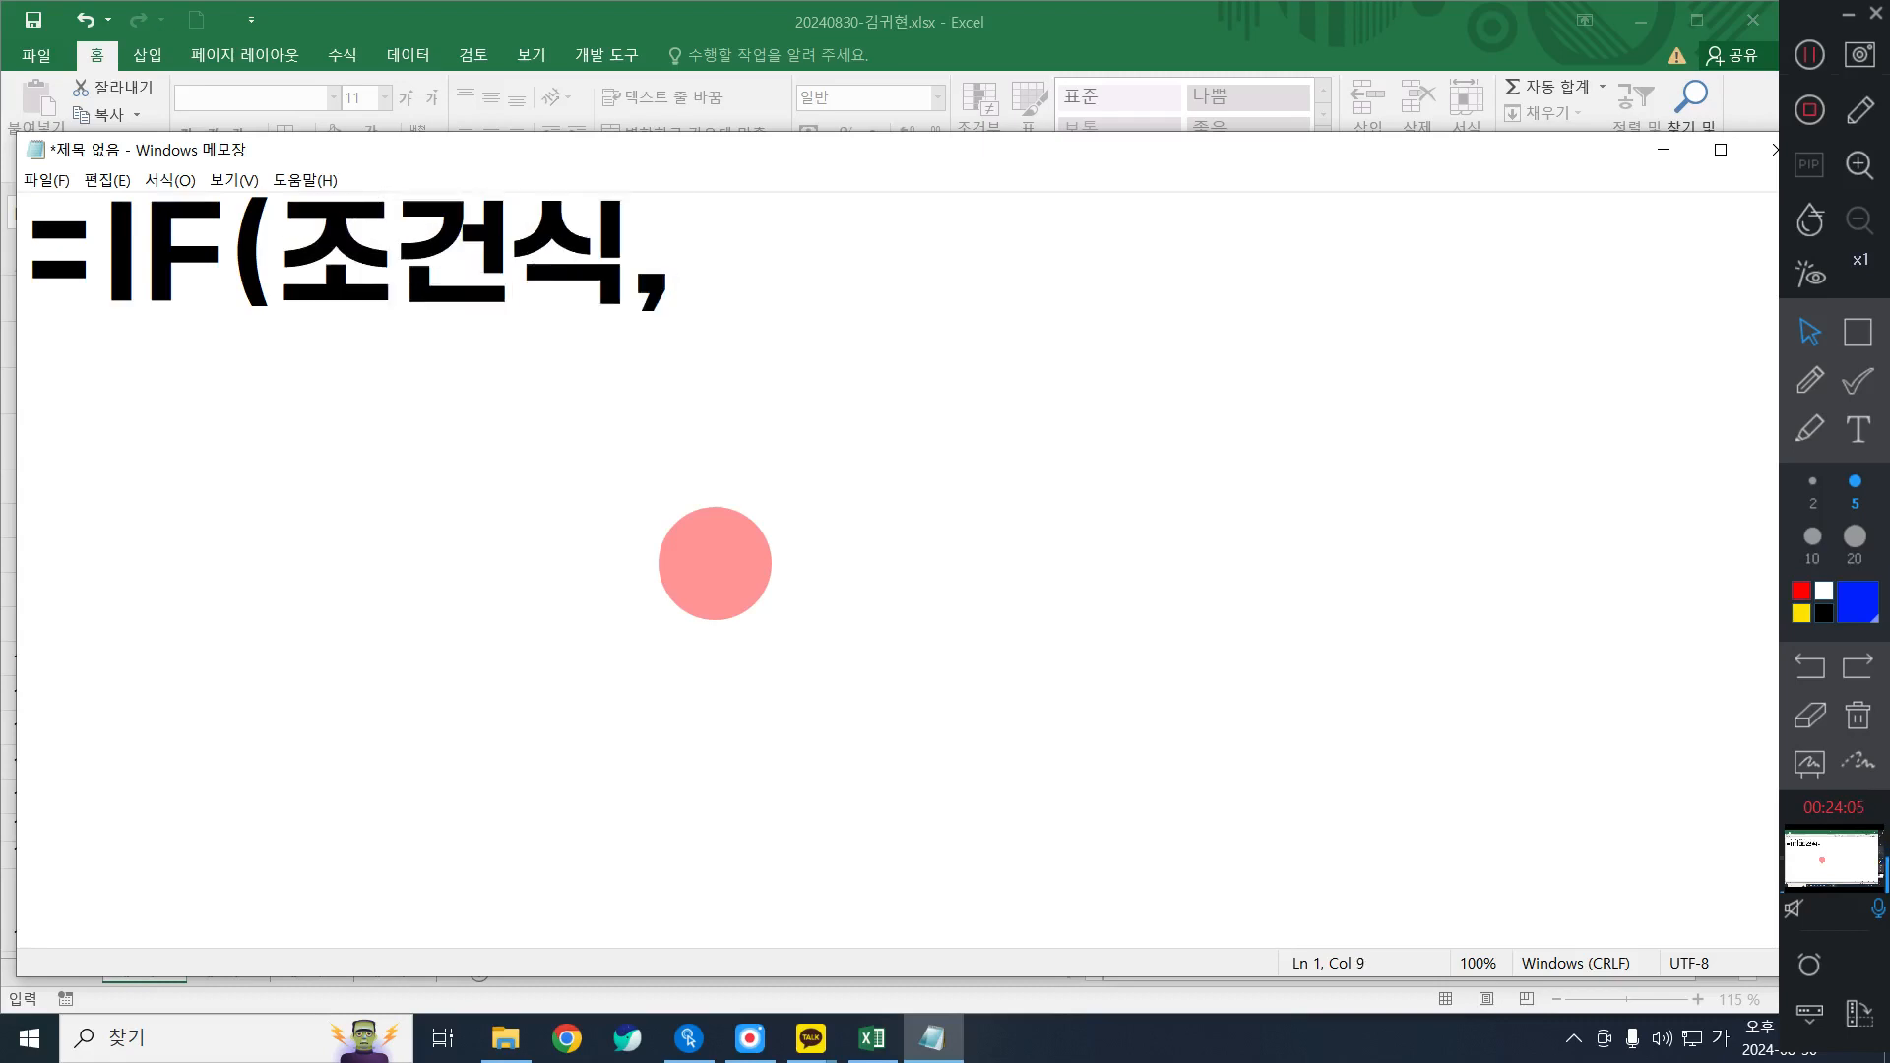
type("차")
key("BackSpace")
key("BackSpace")
type("참,")
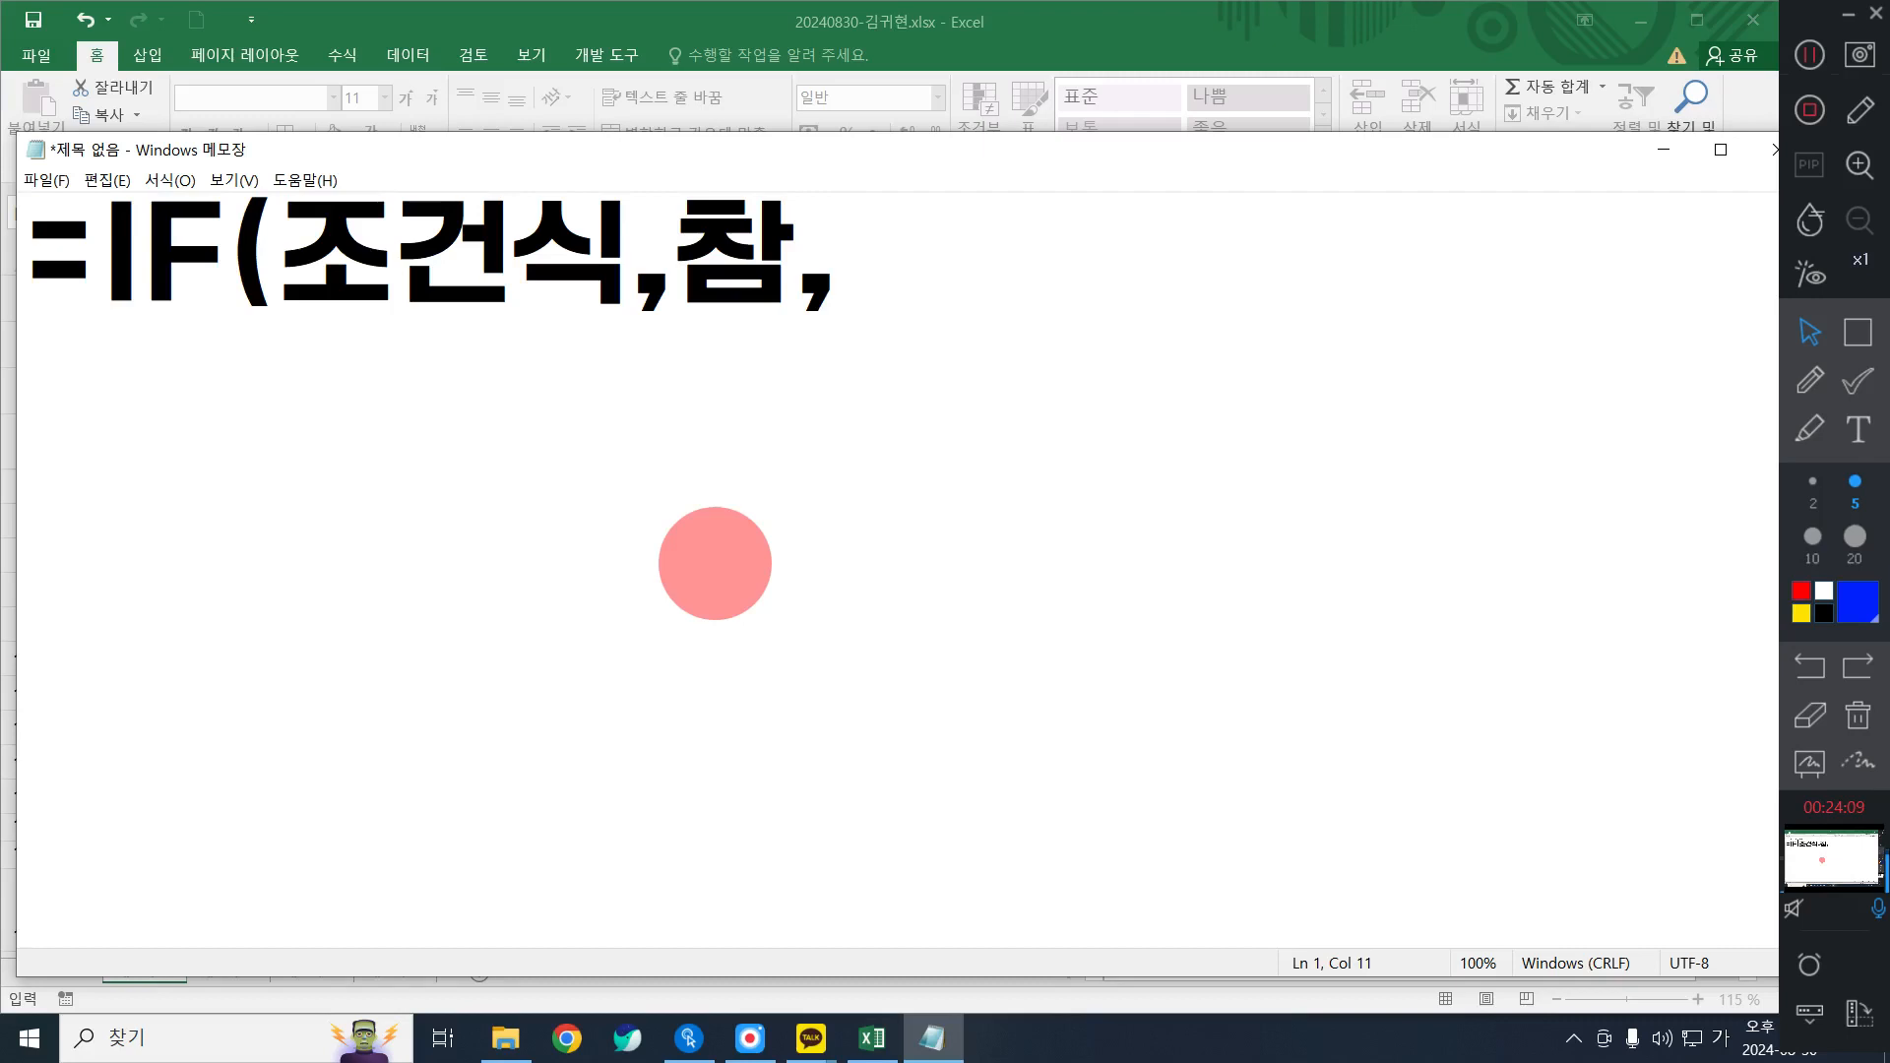
type("거짓)")
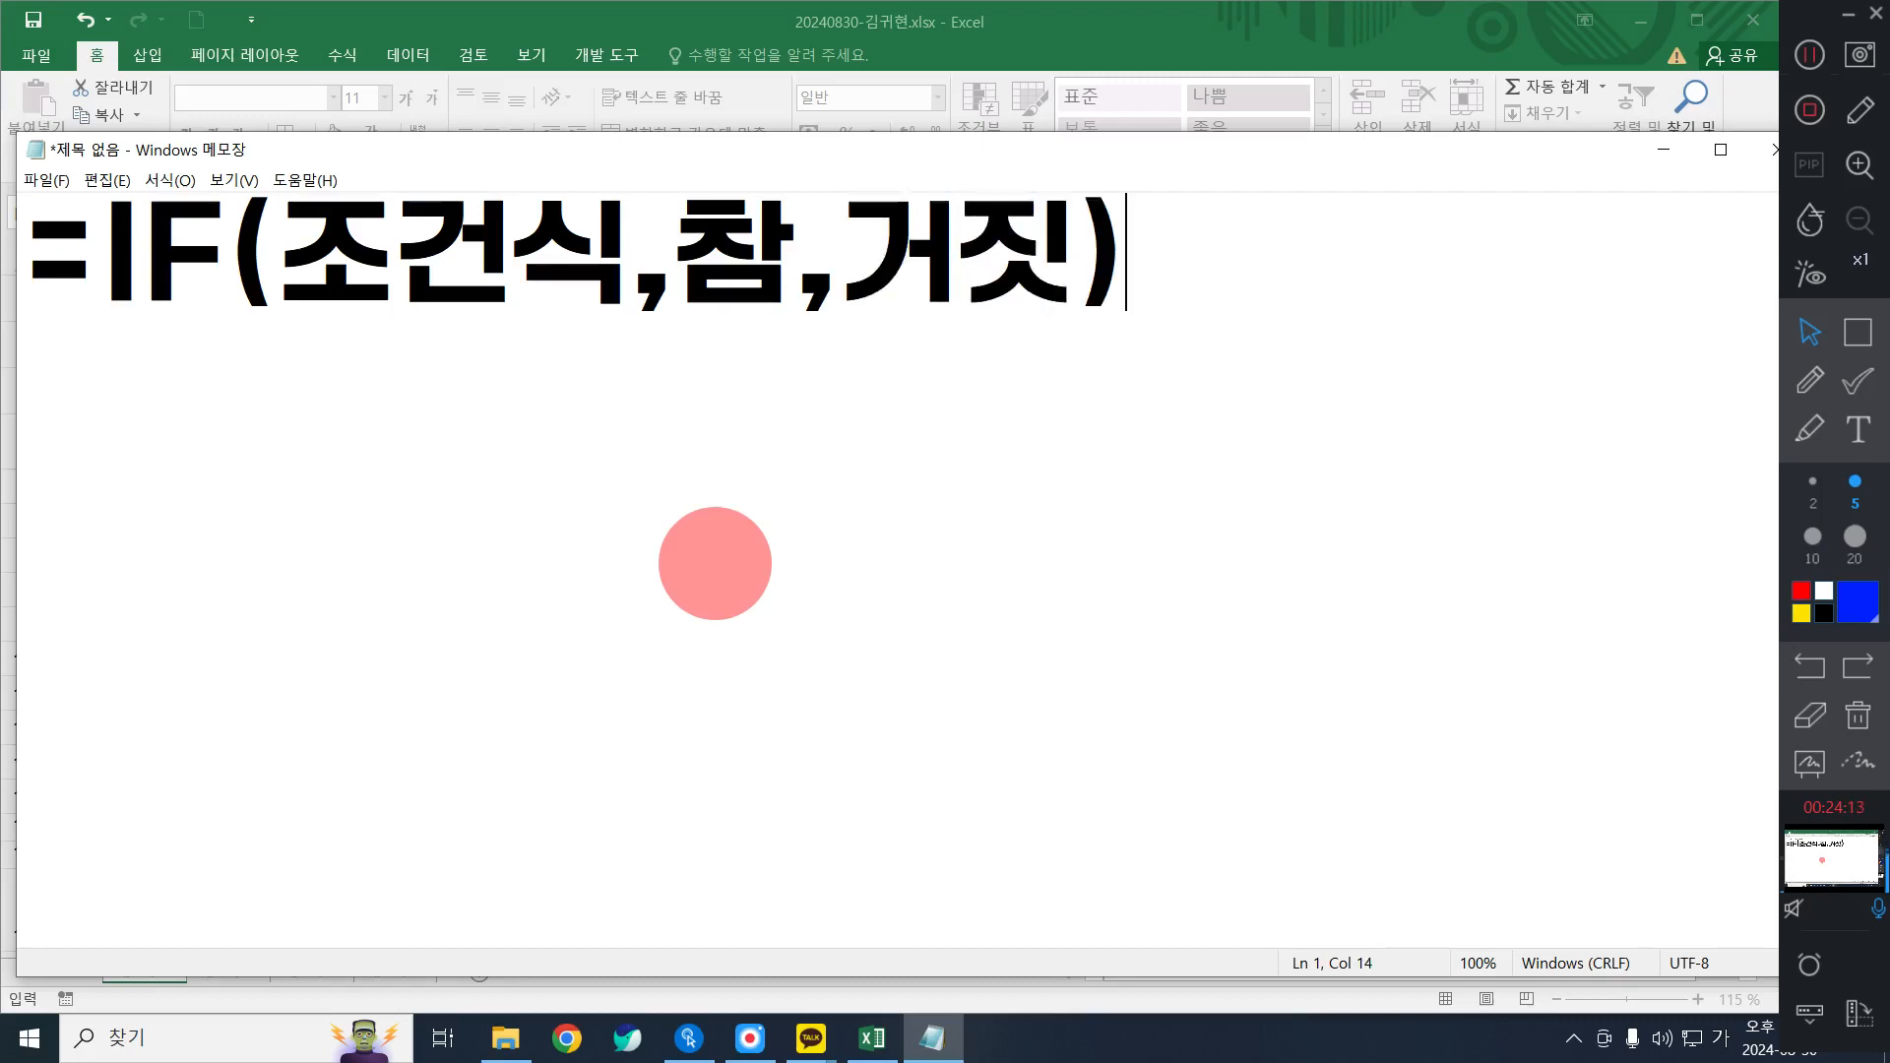
Add the condition line 조건 : 관리코드 마지막값 = 1 below the IF syntax, separated by a blank line.
key("Return")
key("Return")
type("관")
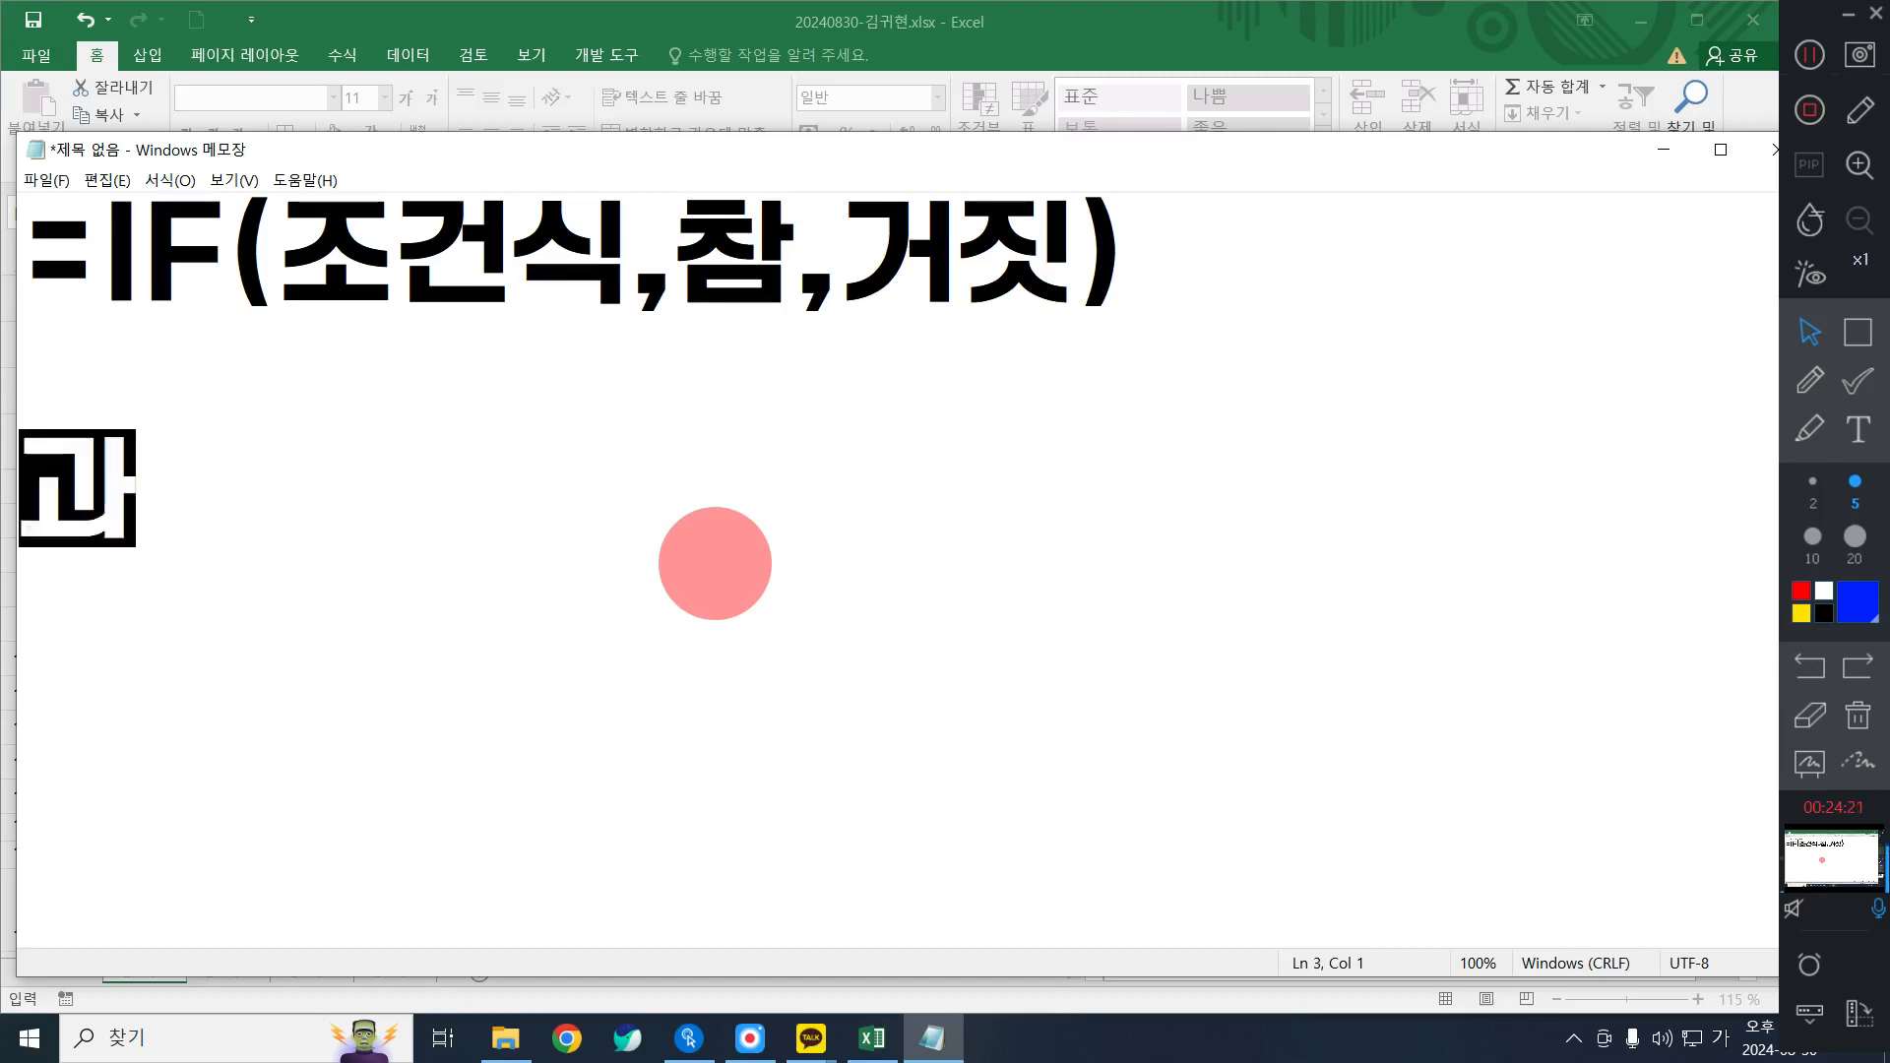
type("리코드 마지막값")
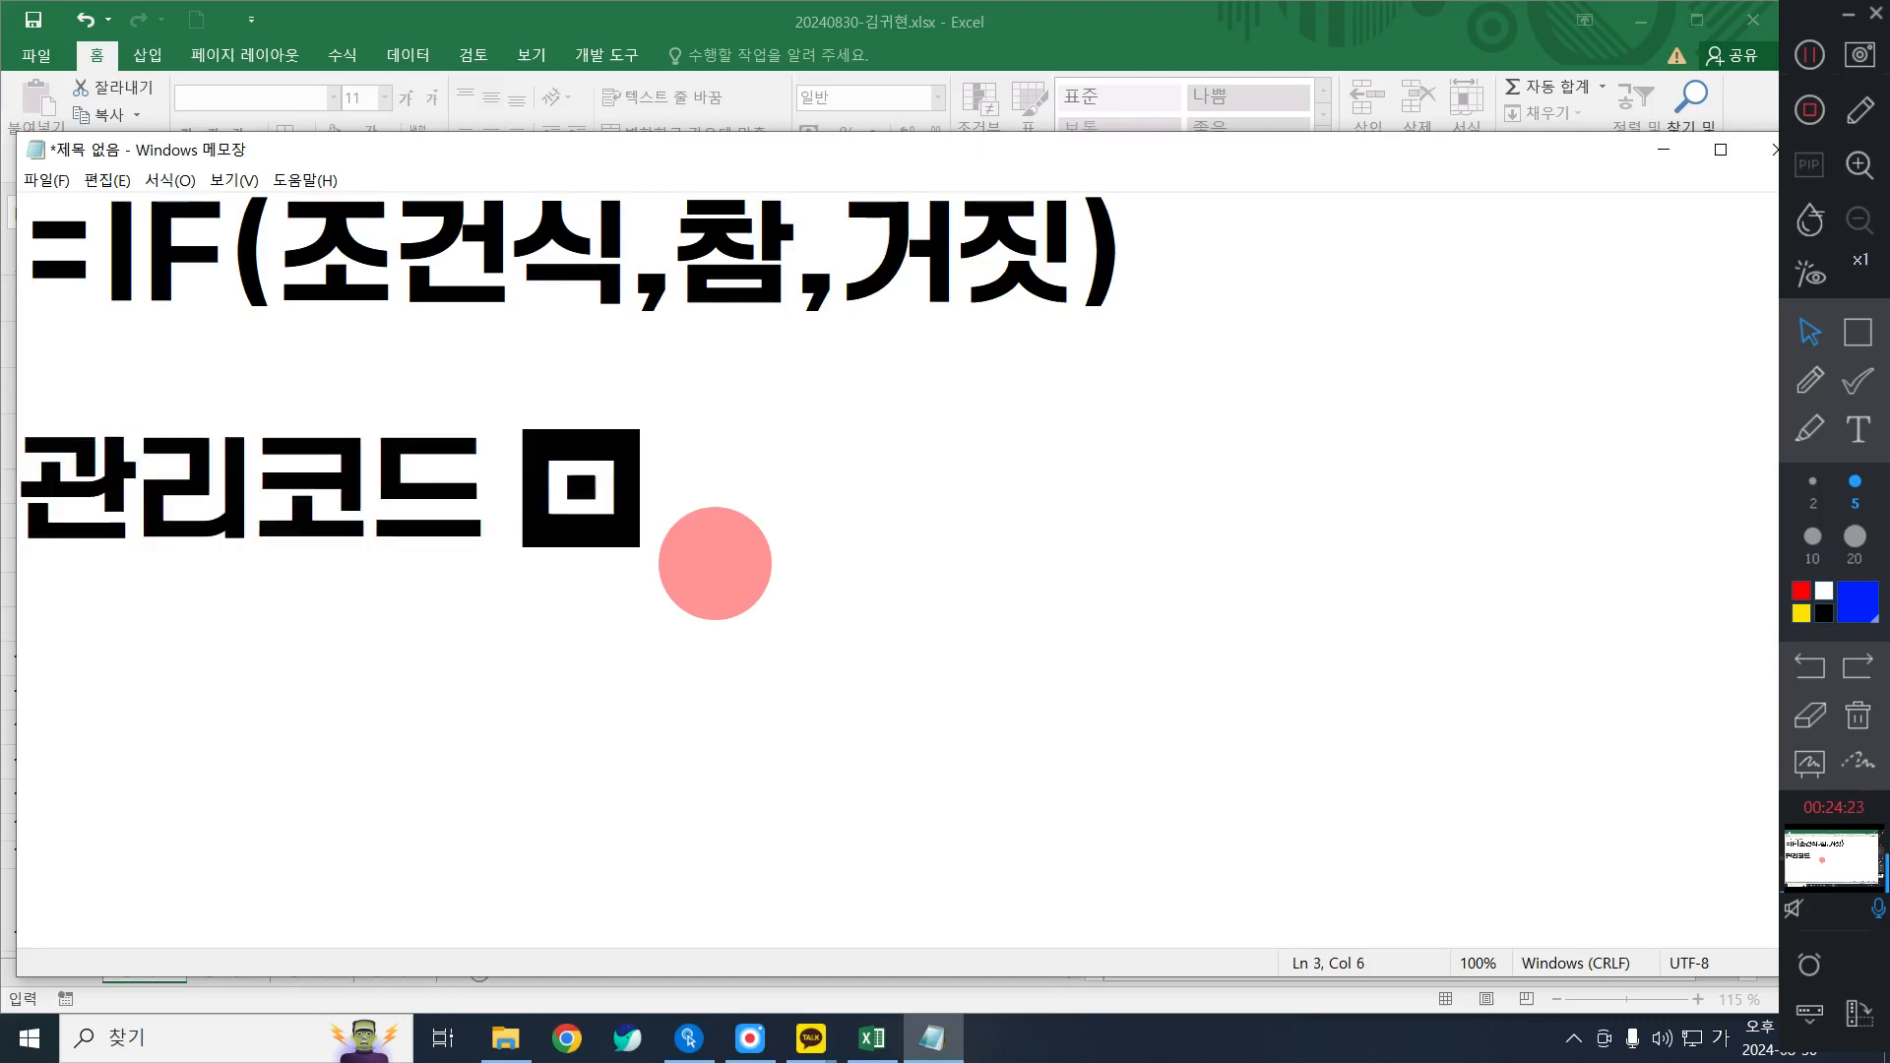
type(" = 1")
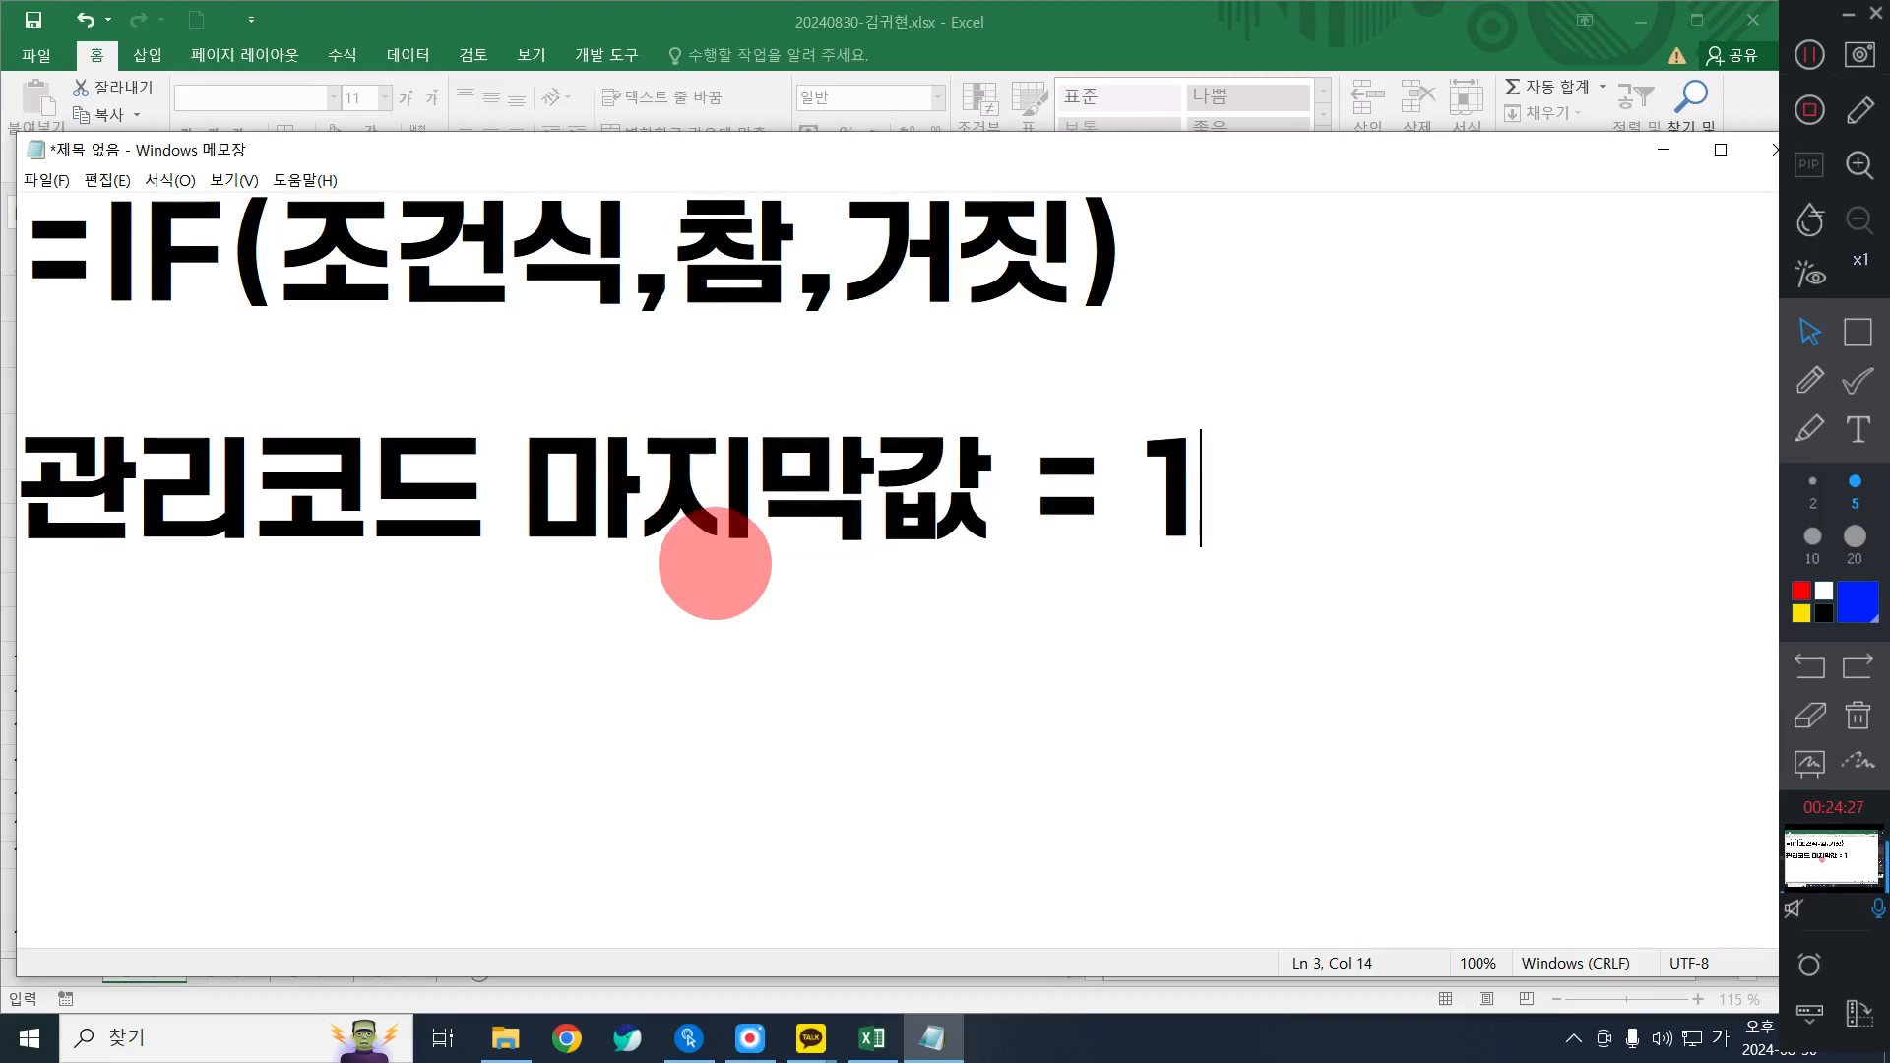
key("Up")
type("조건 :")
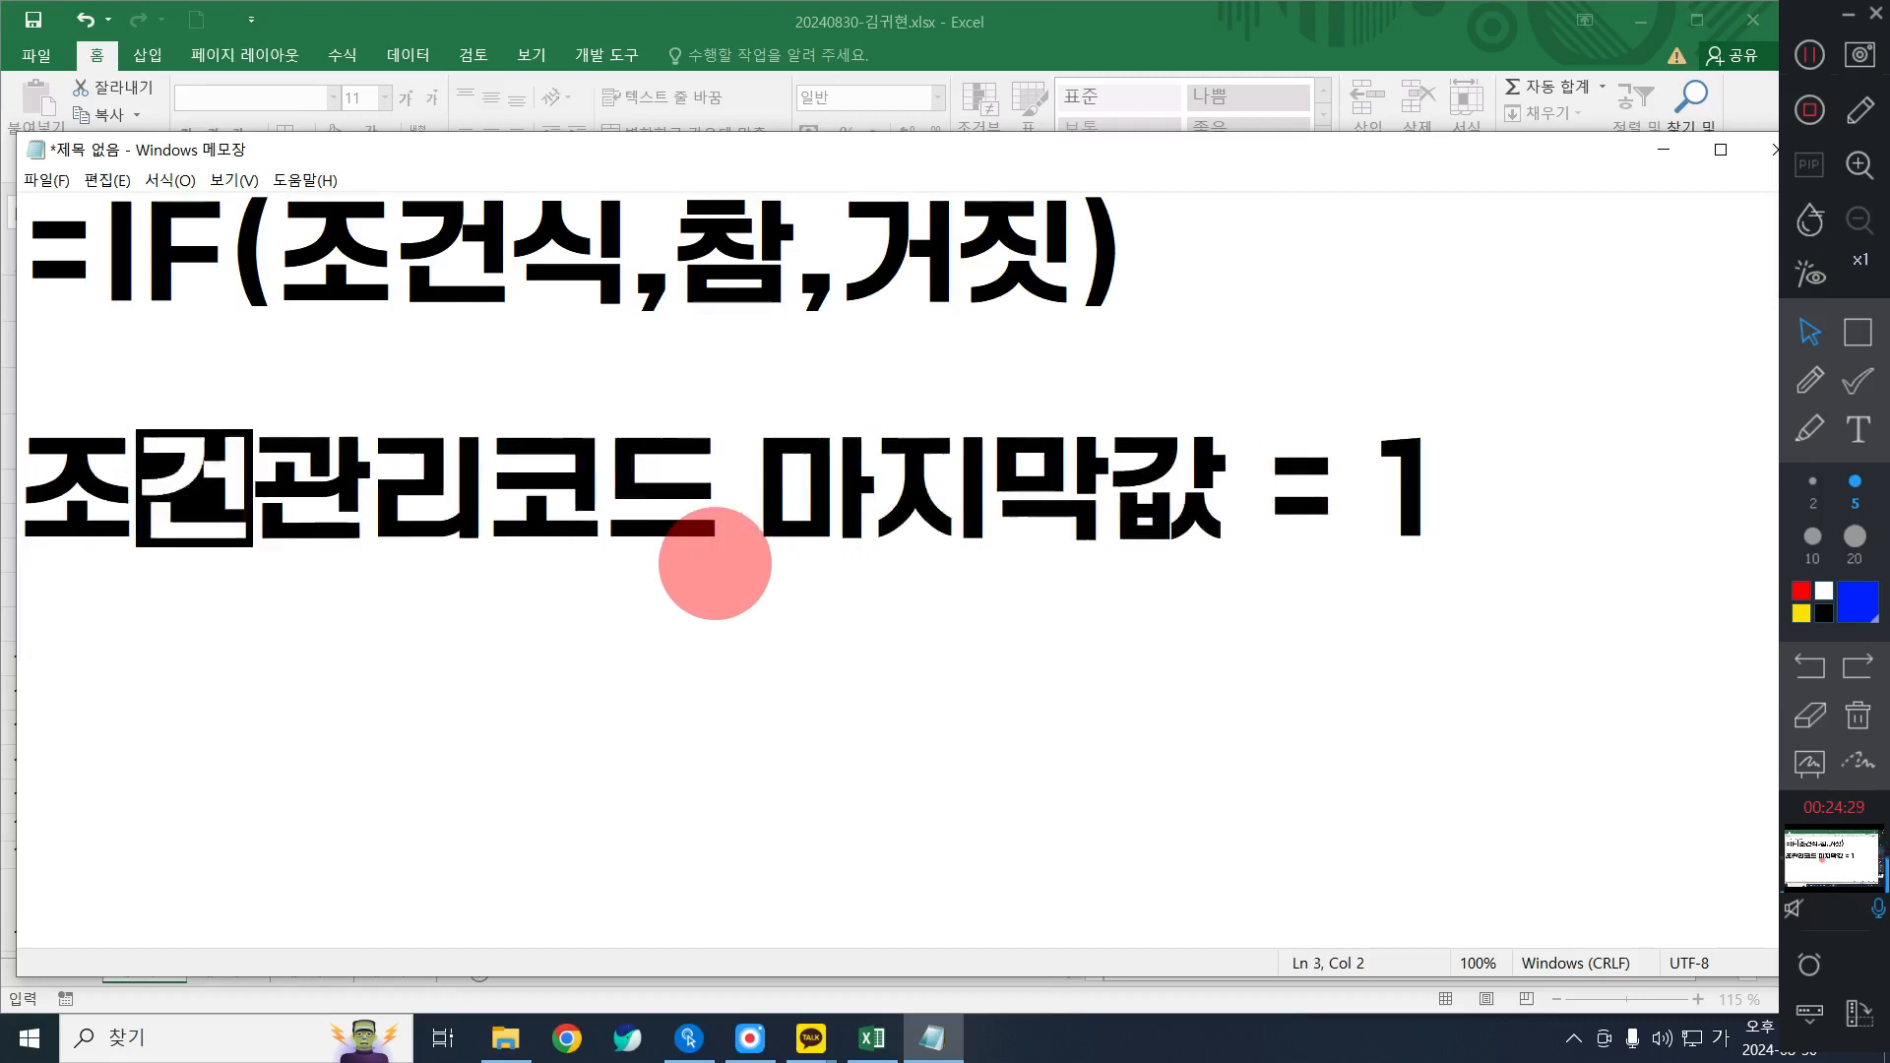
Add the lines 참 : 2시간 and 거짓 : 3시간 below the condition line.
key("Down")
type("참 :")
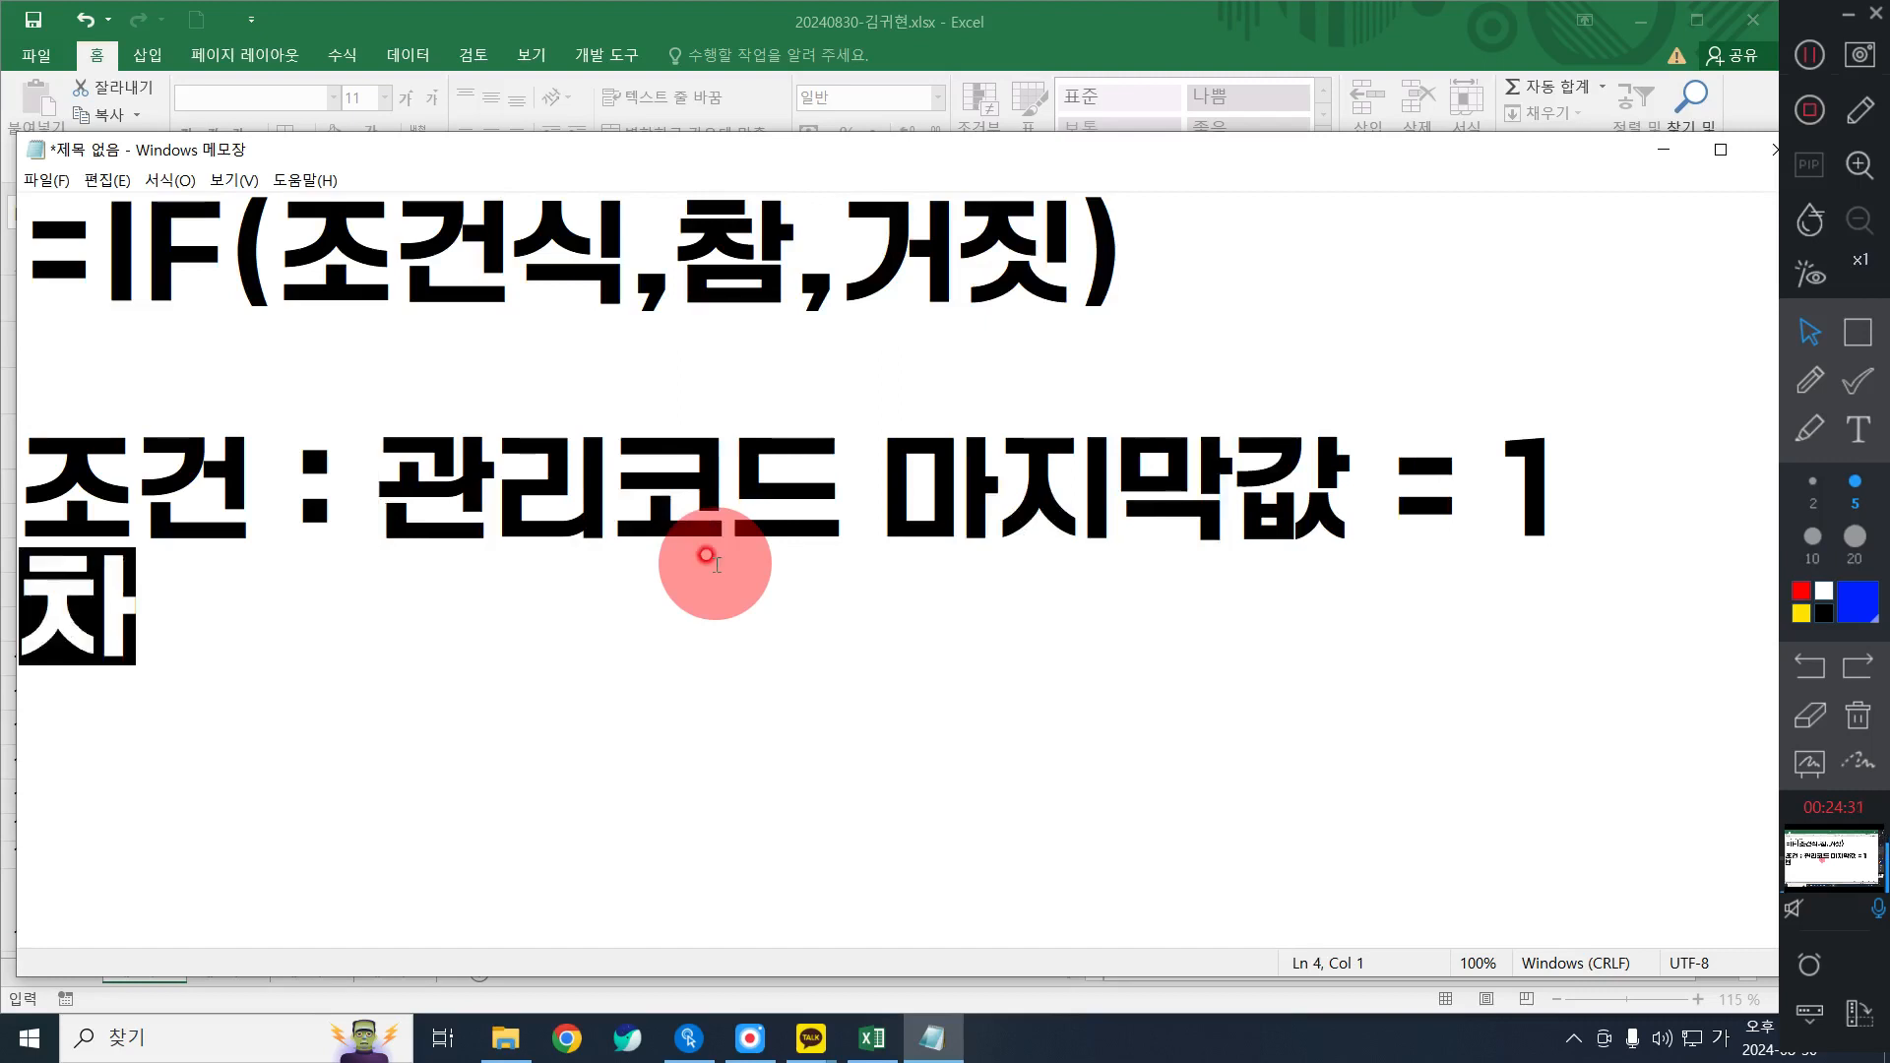
type(" 2시간")
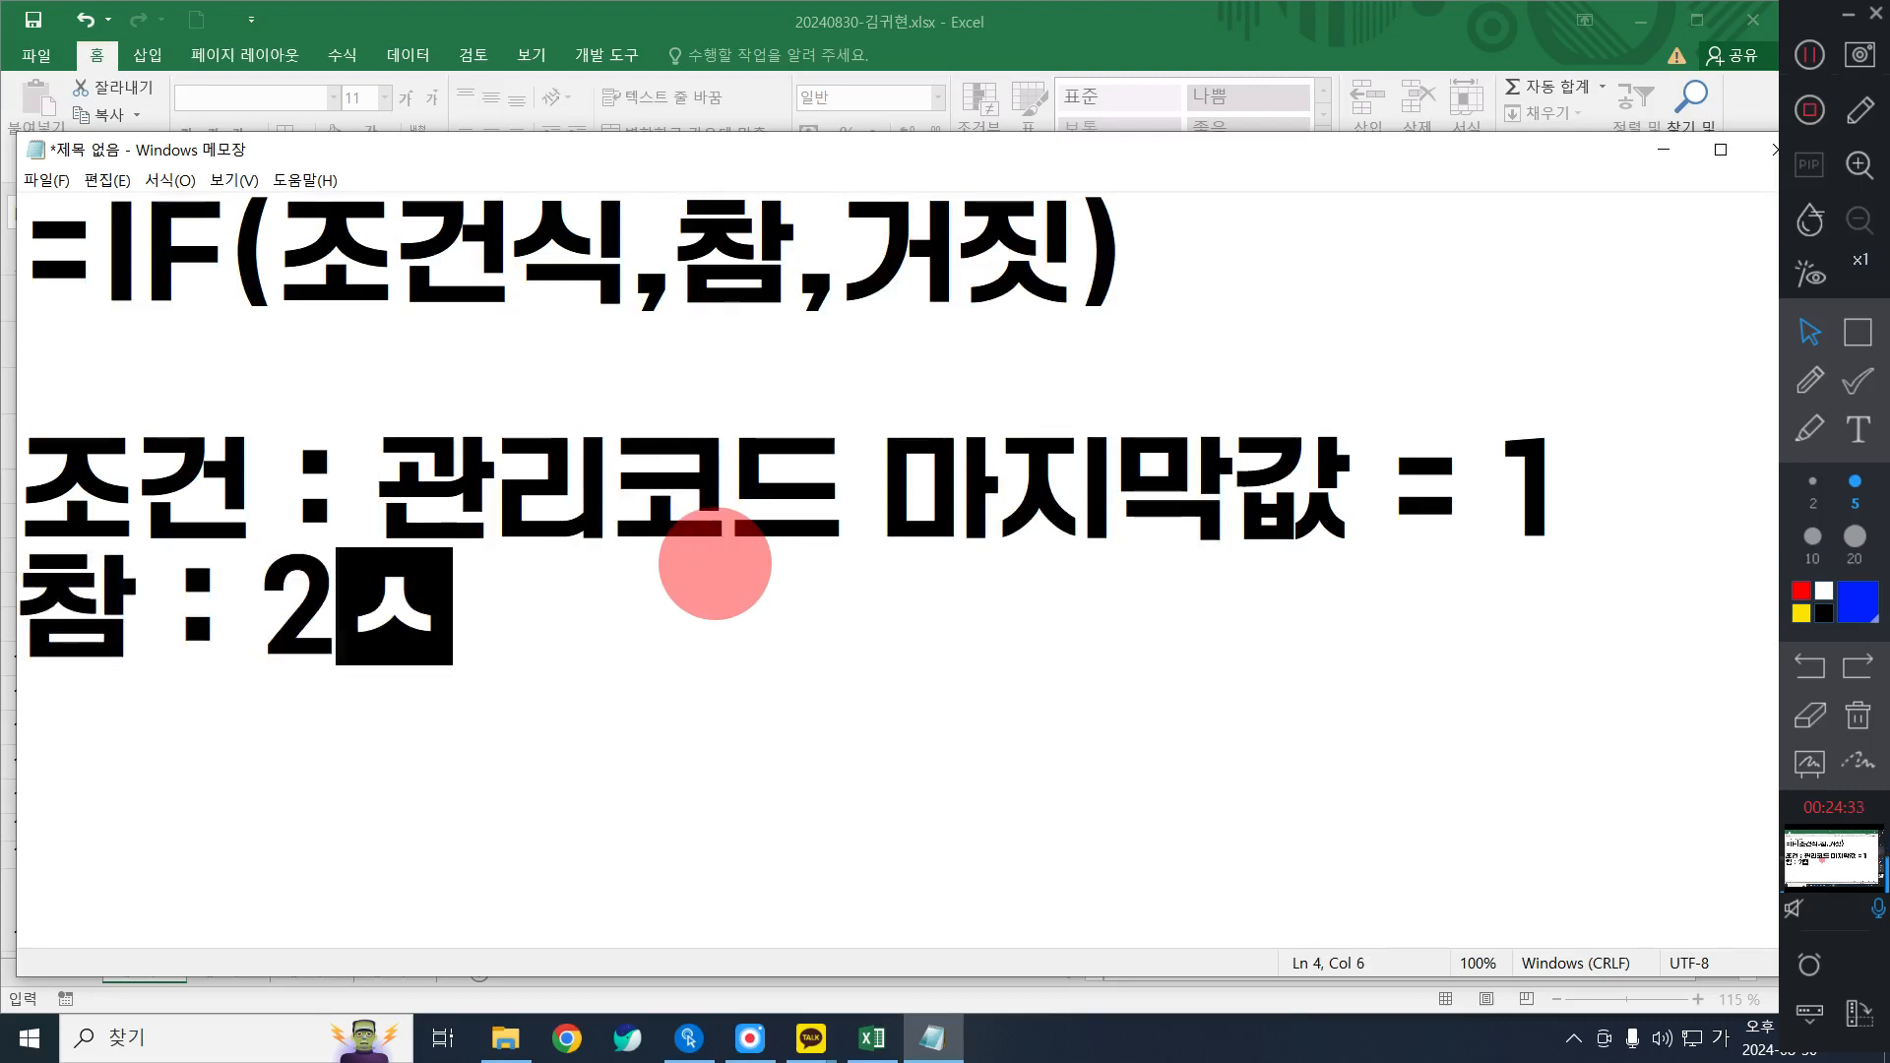
key("Return")
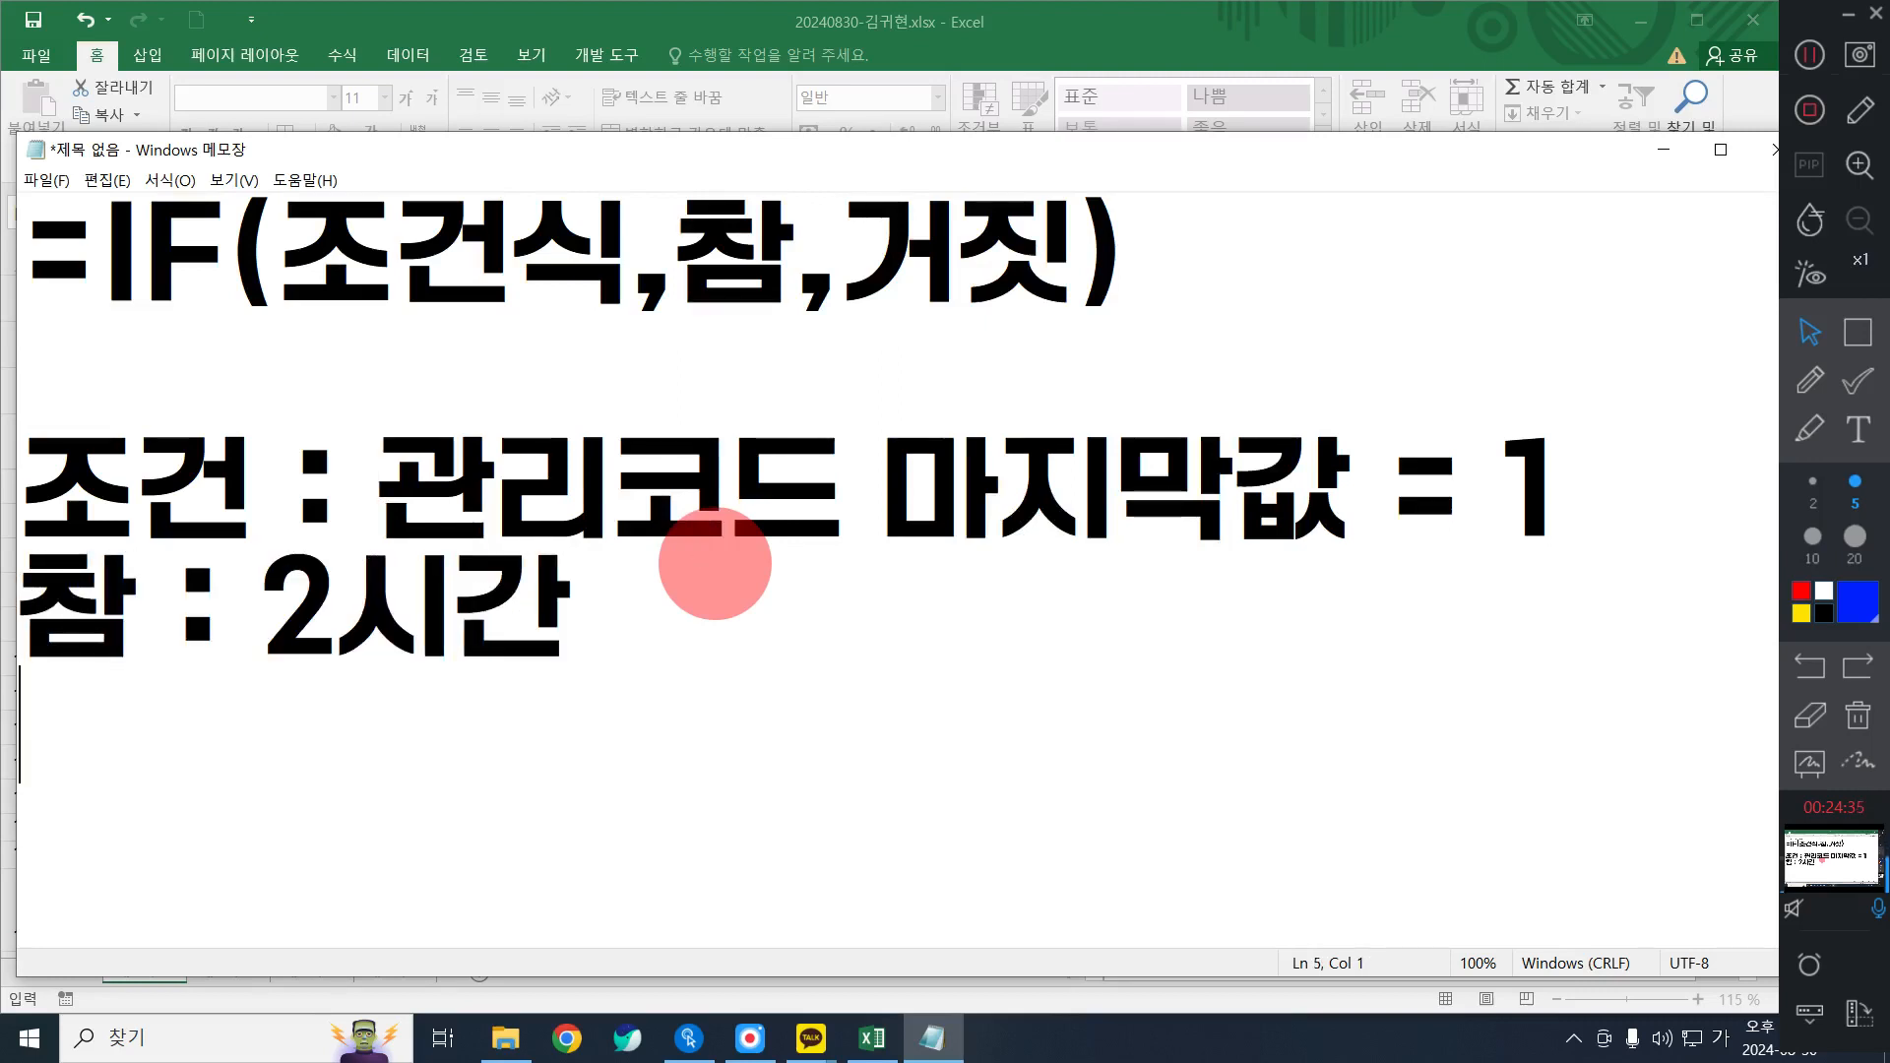
type("3")
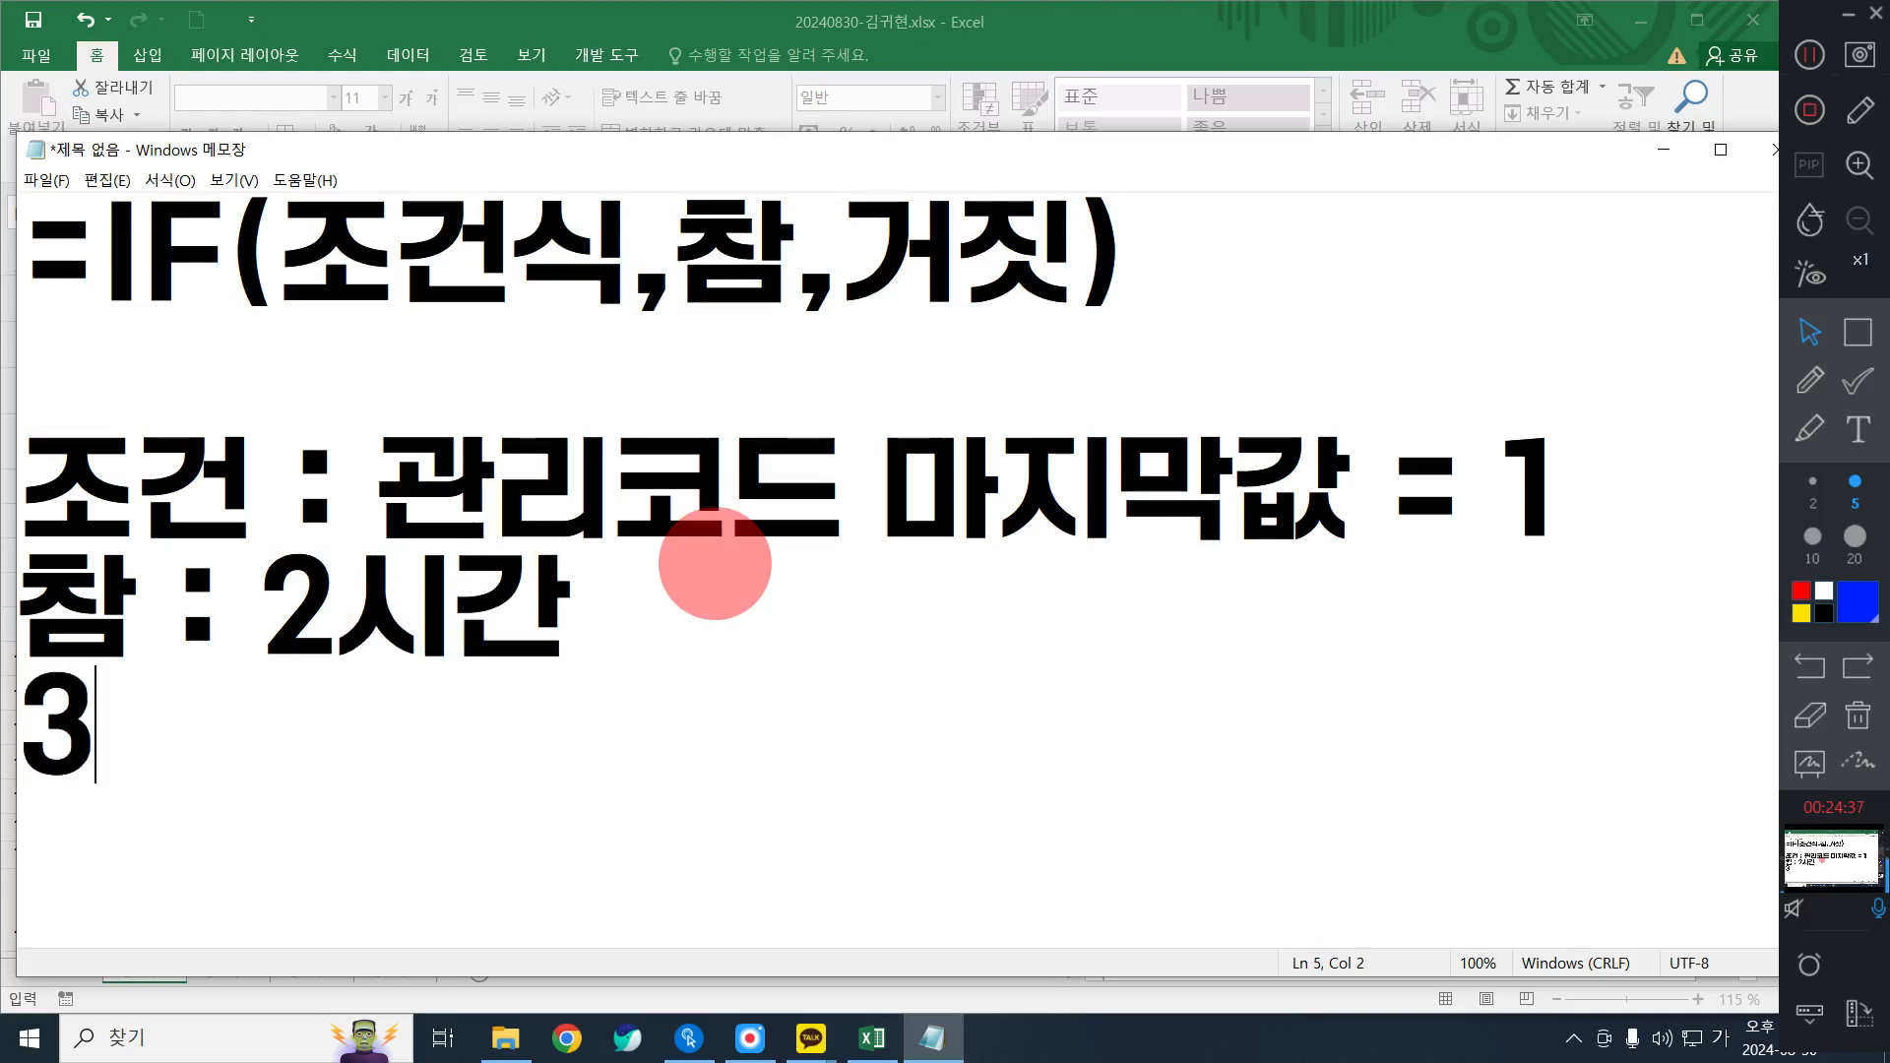
key("BackSpace")
type("거짓 : 3시간")
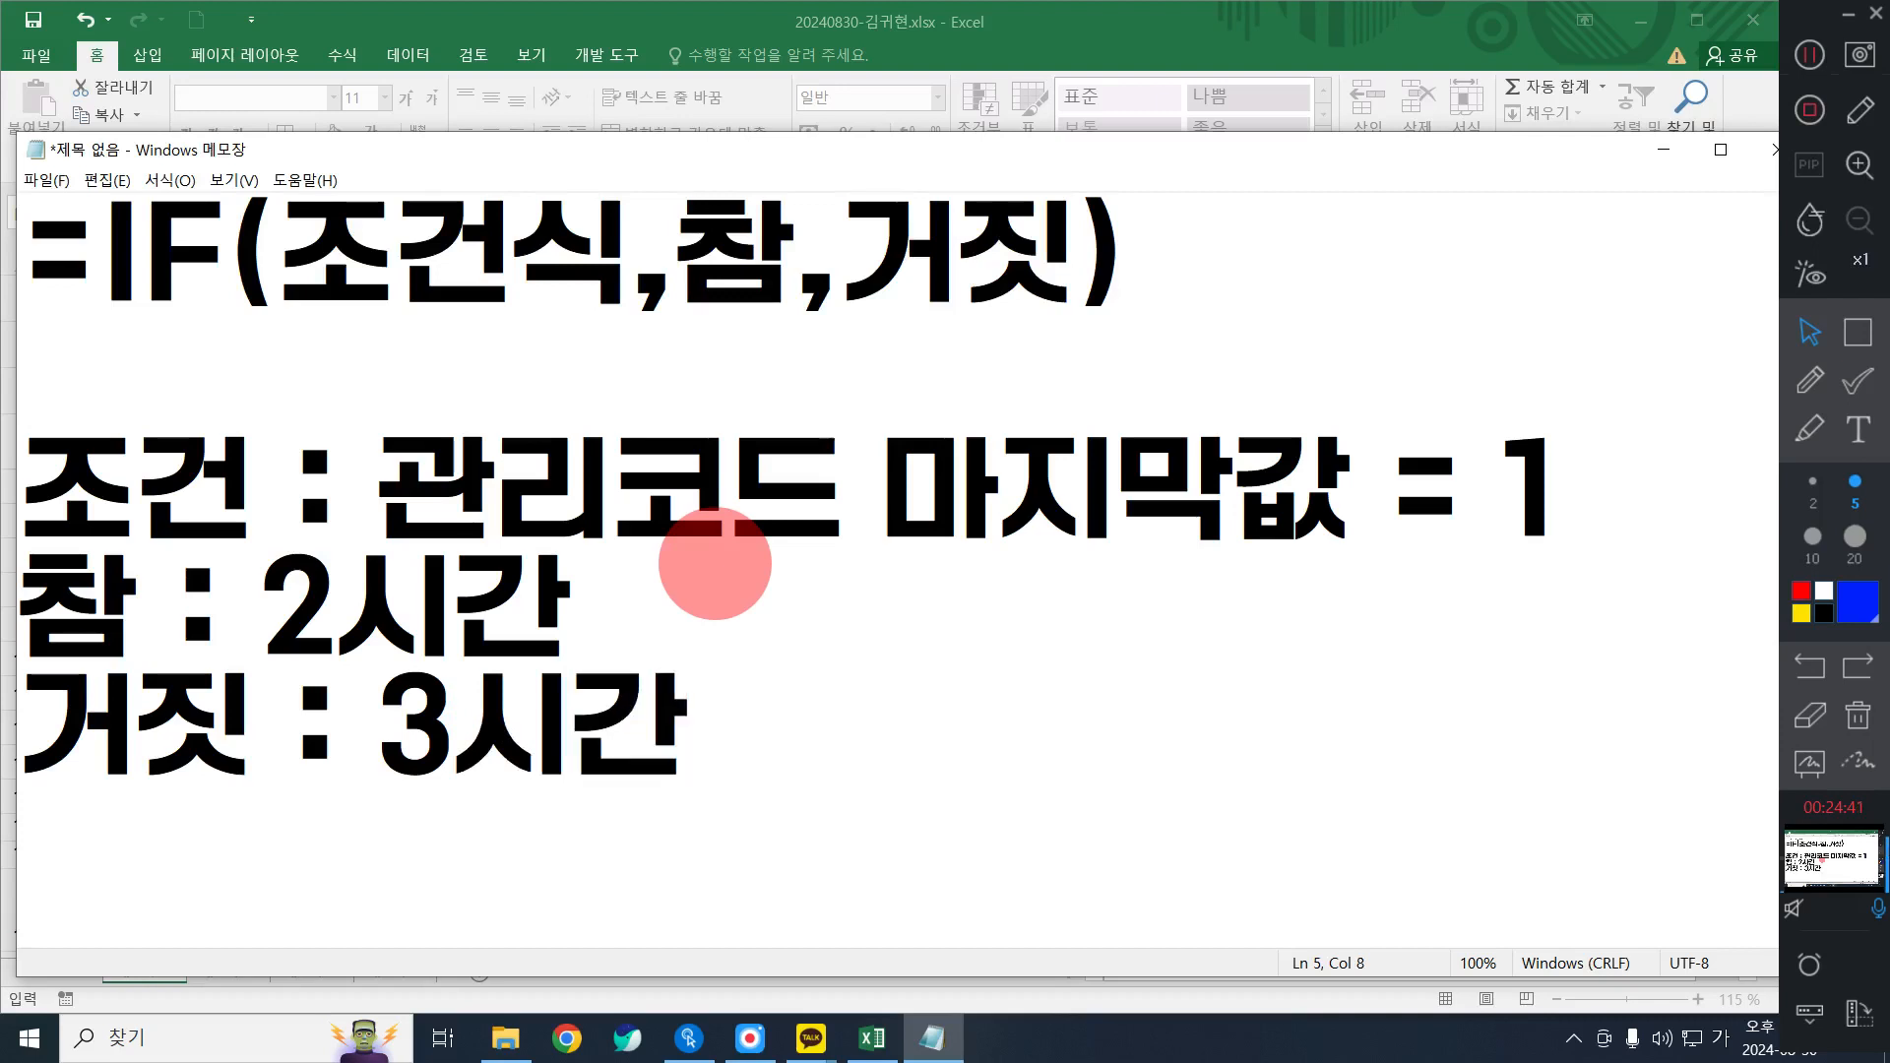
Start a RIGHT function syntax note, RIGHT(, below the 거짓 line after a blank line.
left_click(716, 563)
key("Down")
key("Down")
key("Return")
key("Return")
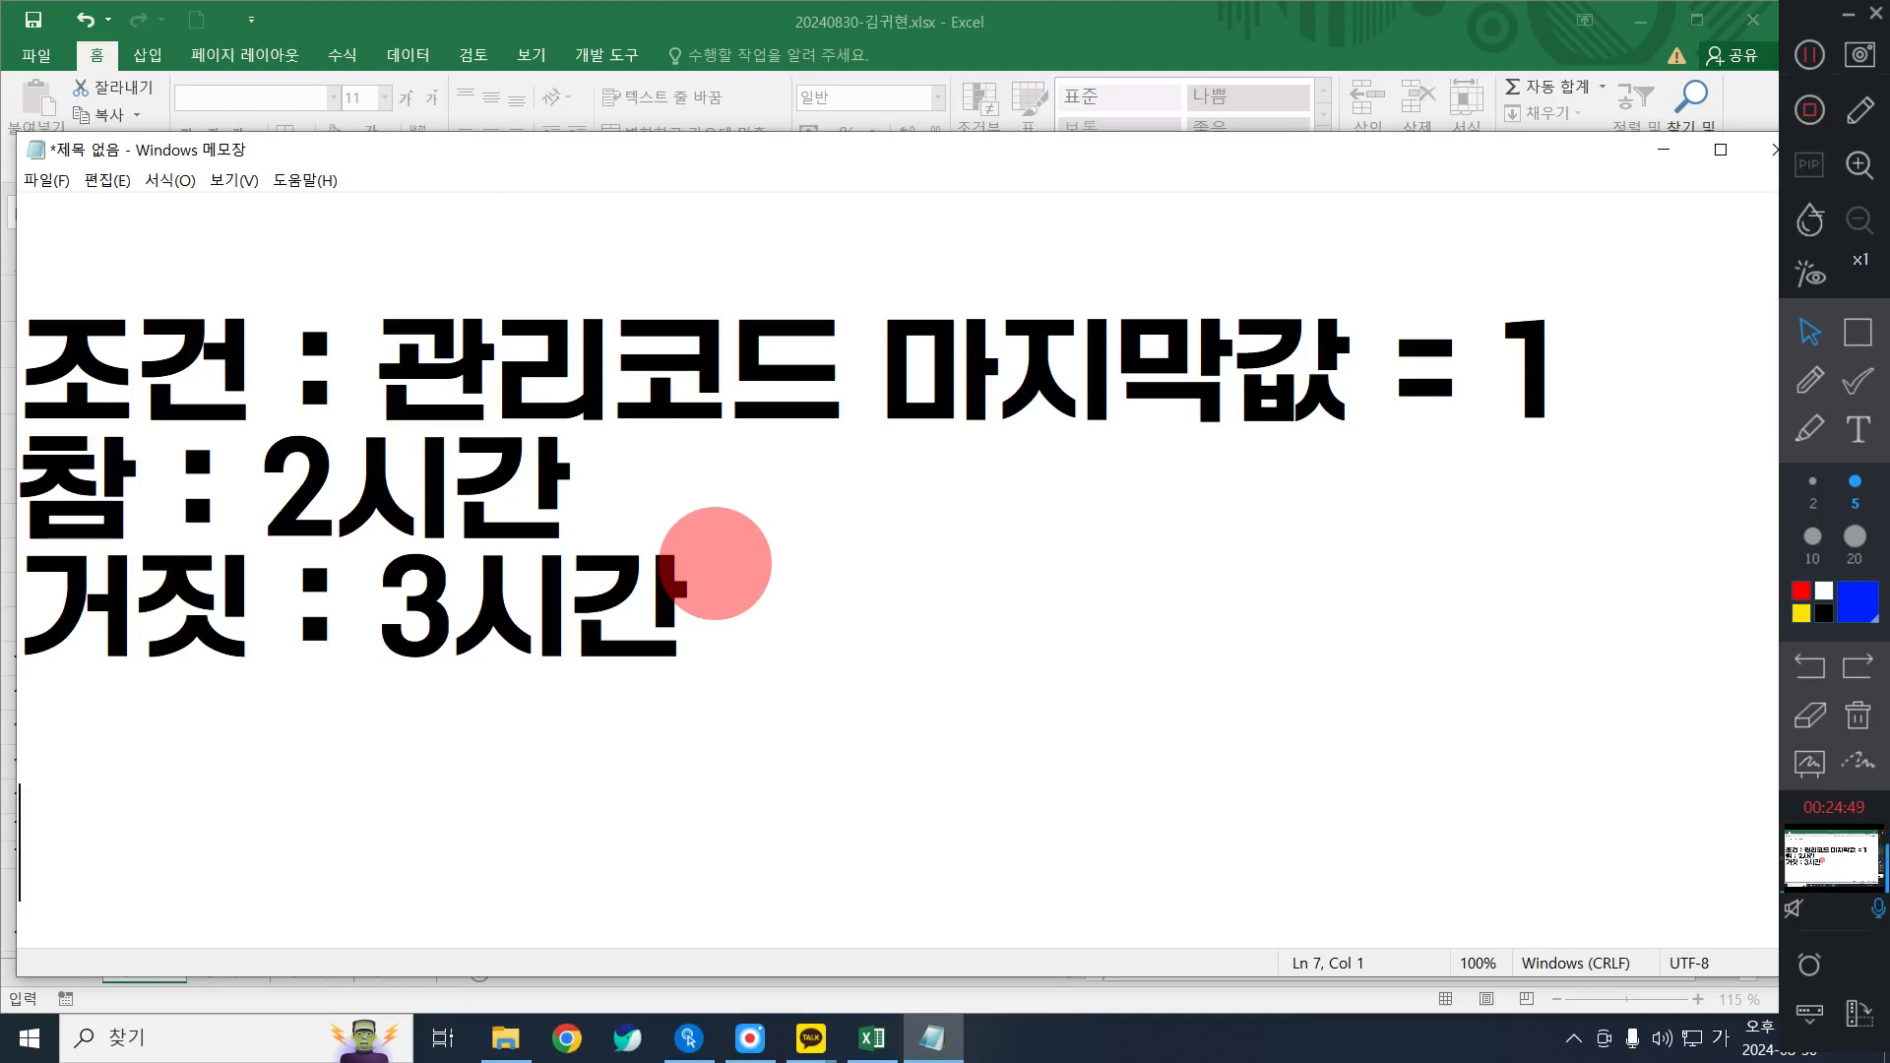
type("가")
key("BackSpace")
key("Hangul")
type("RI")
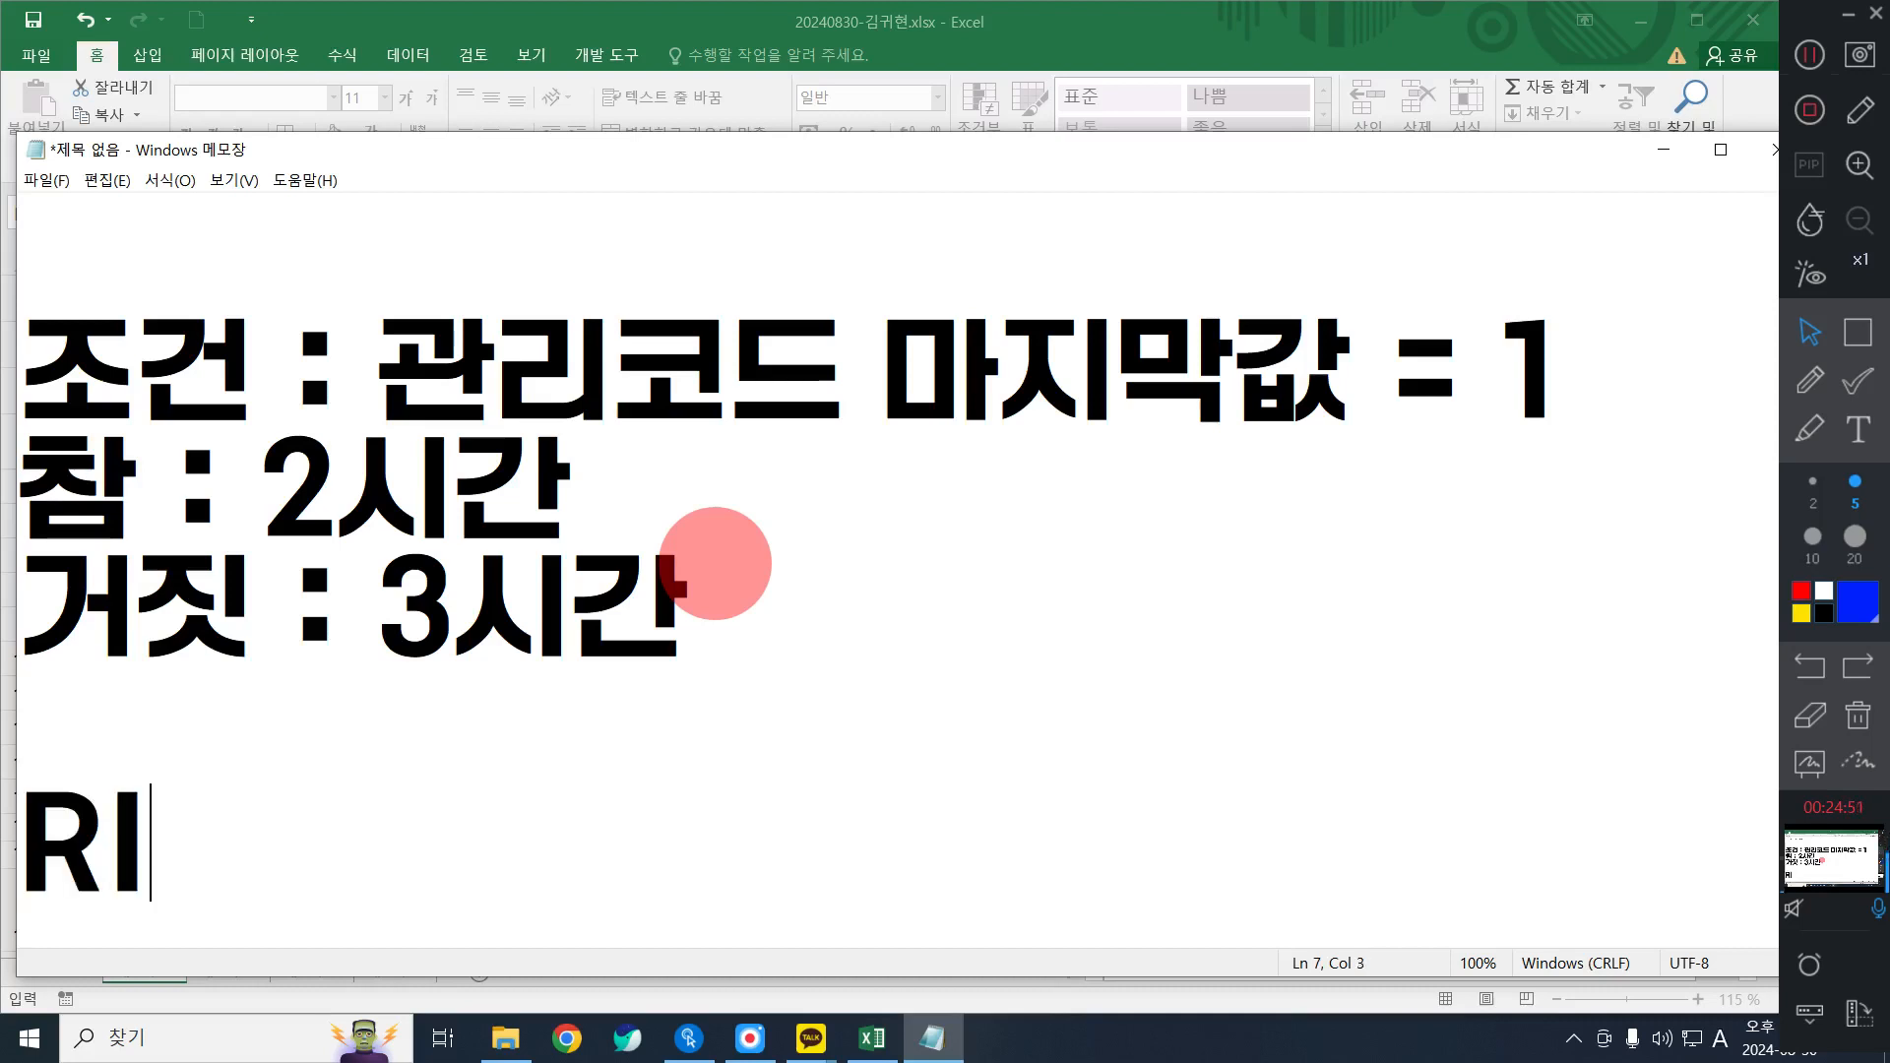
type("GHA")
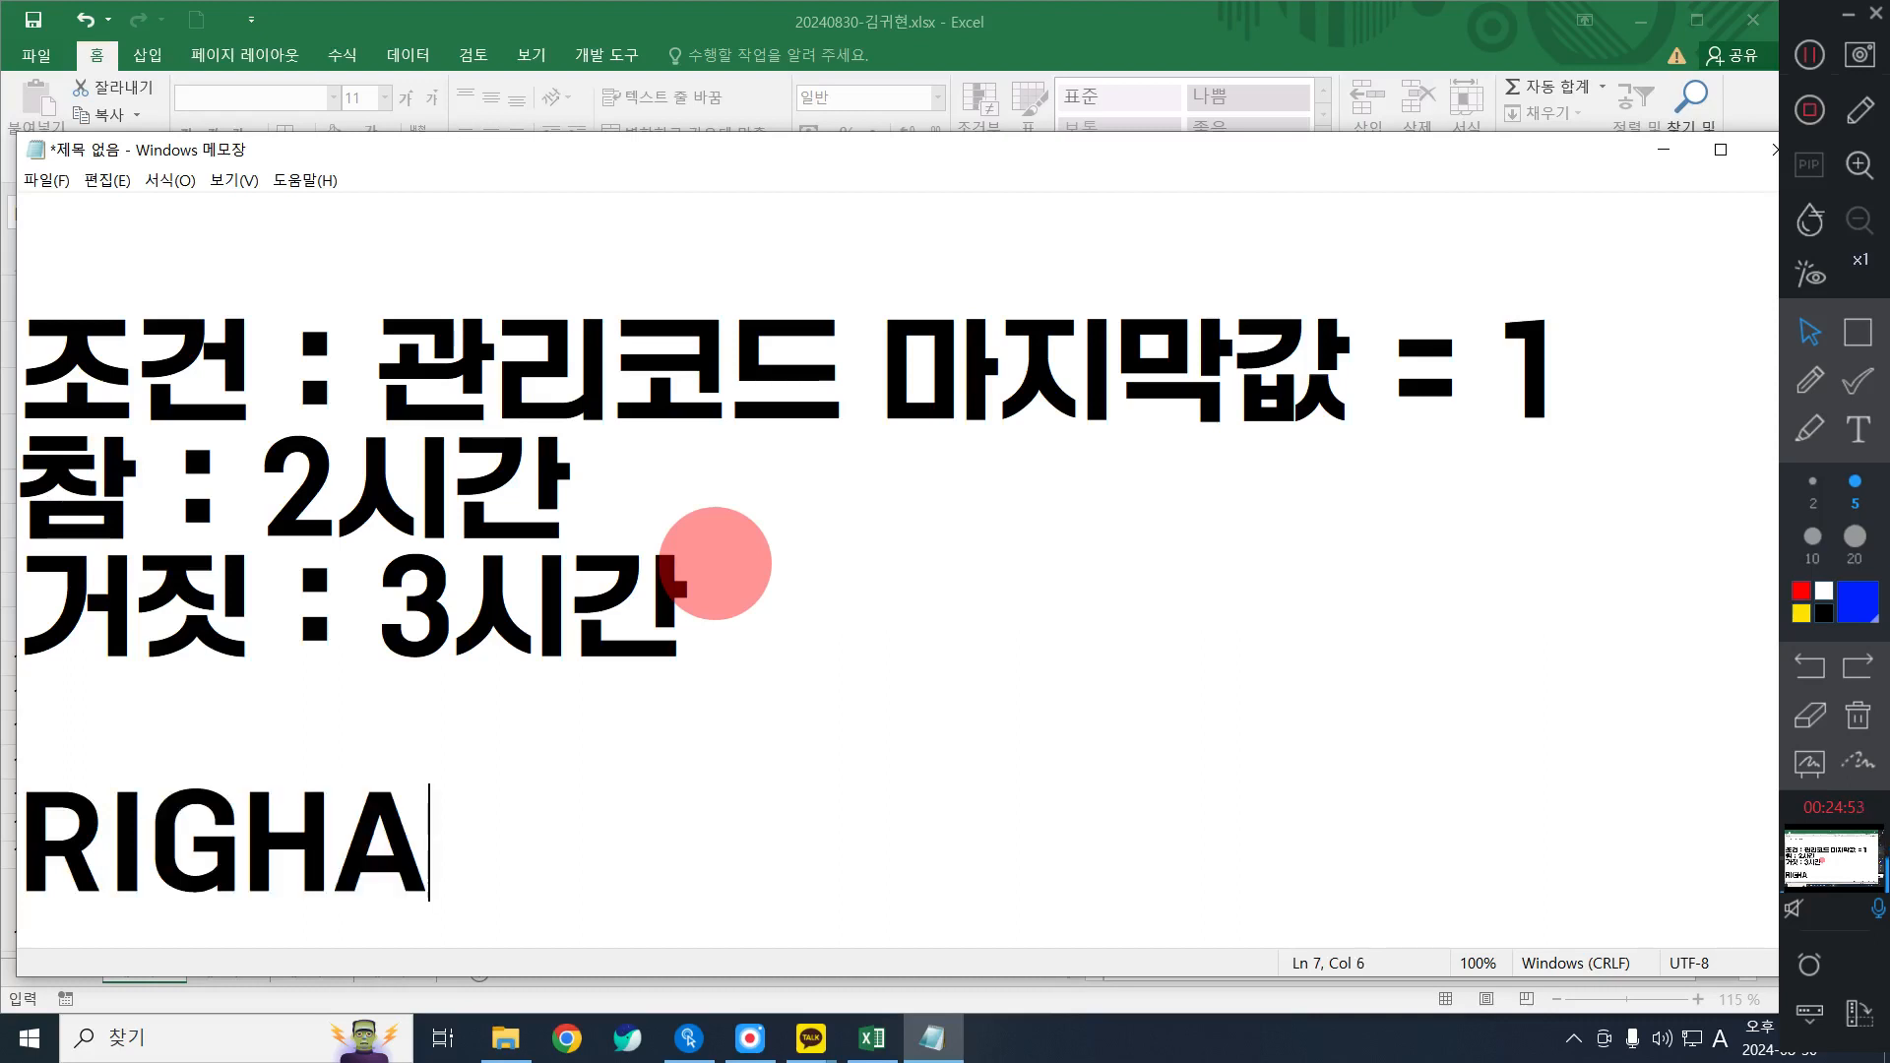
key("BackSpace")
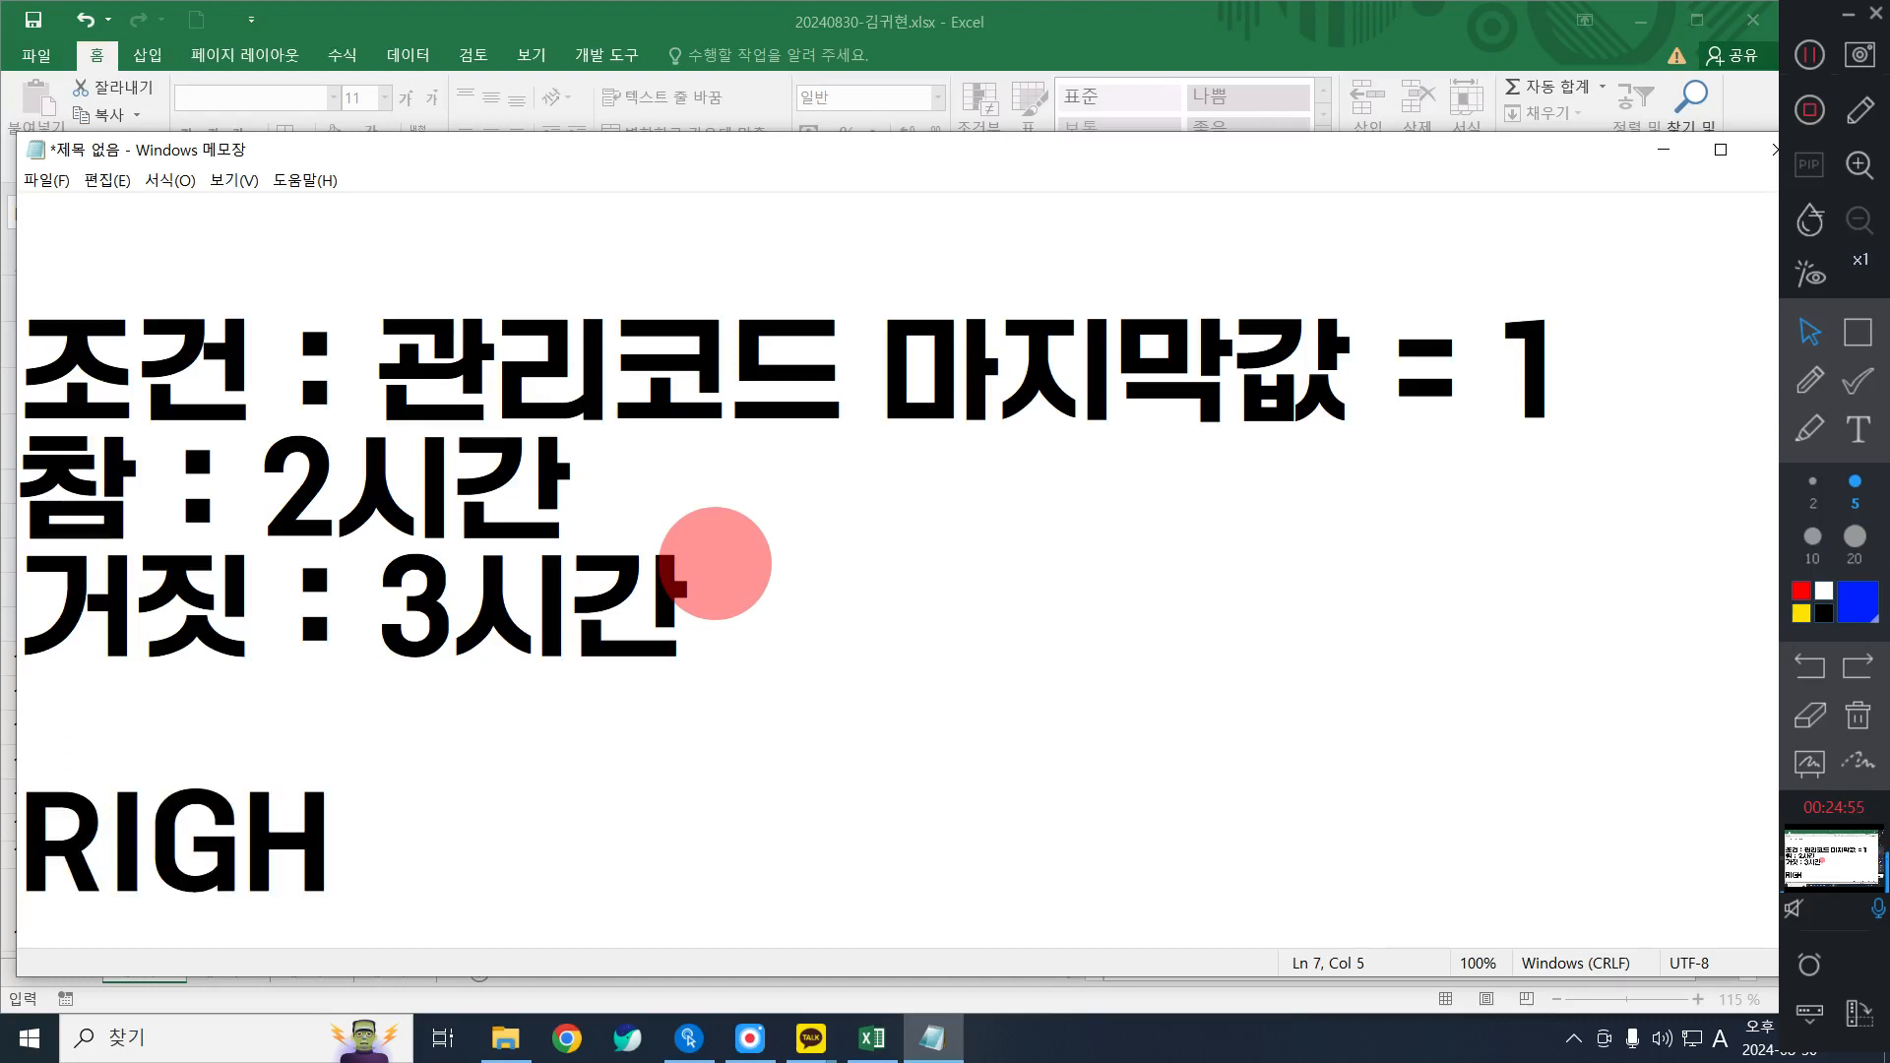
type("T :")
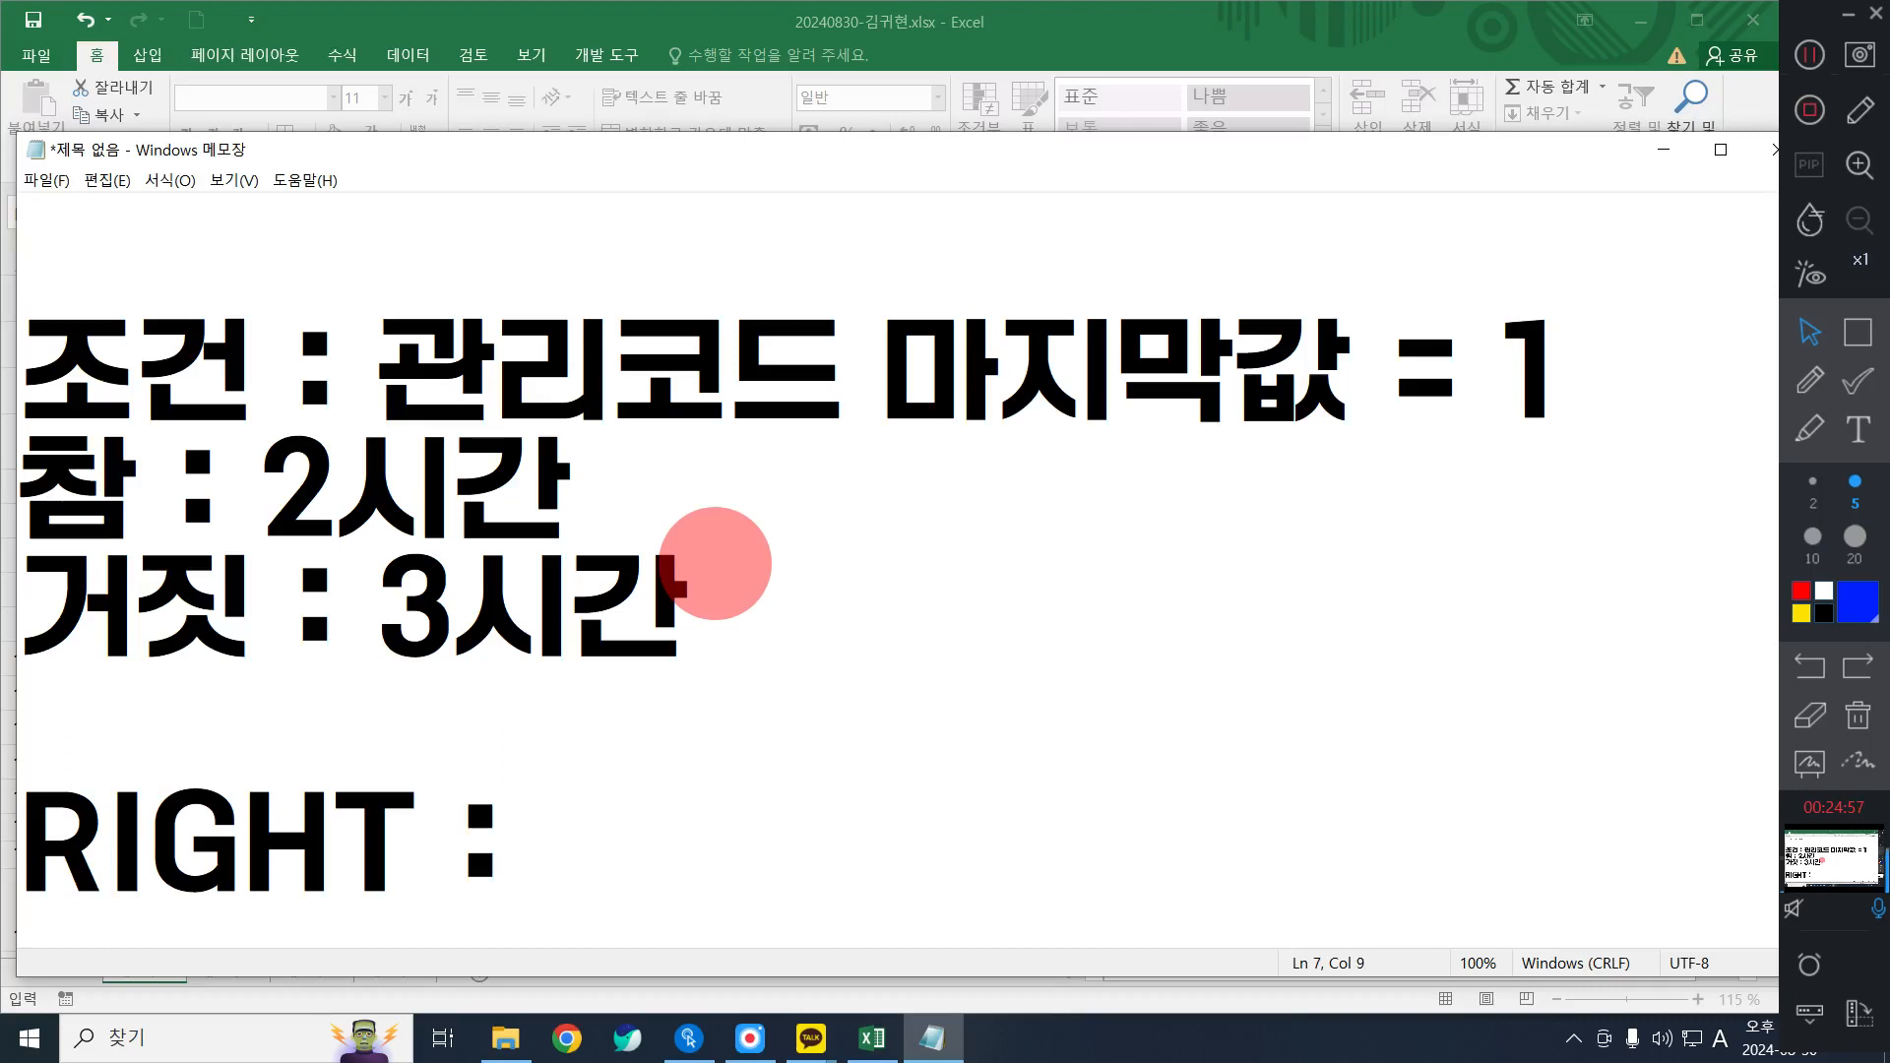
key("BackSpace")
key("BackSpace")
key("BackSpace")
type("(")
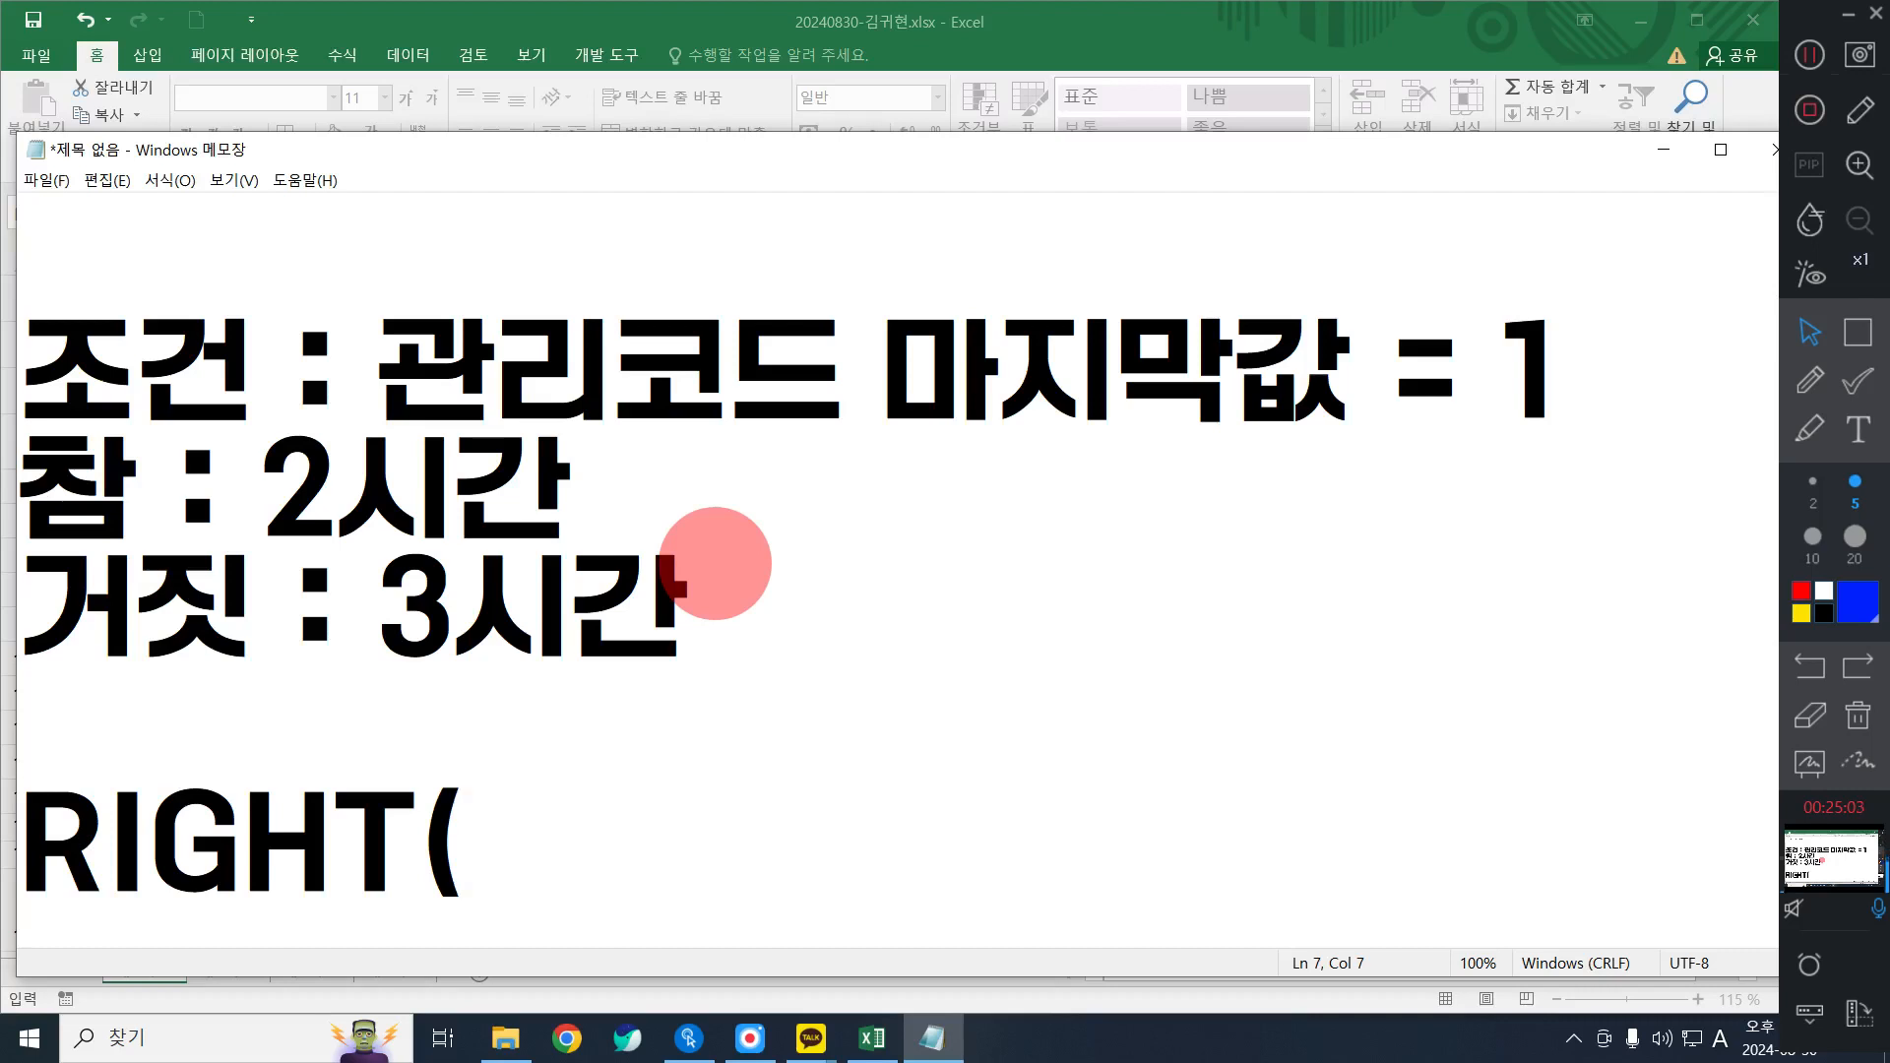
Complete the RIGHT syntax note with its Korean arguments so it reads RIGHT(텍스트,추출개수).
type("XP")
key("BackSpace")
key("BackSpace")
key("Hangul")
type("ㅌ")
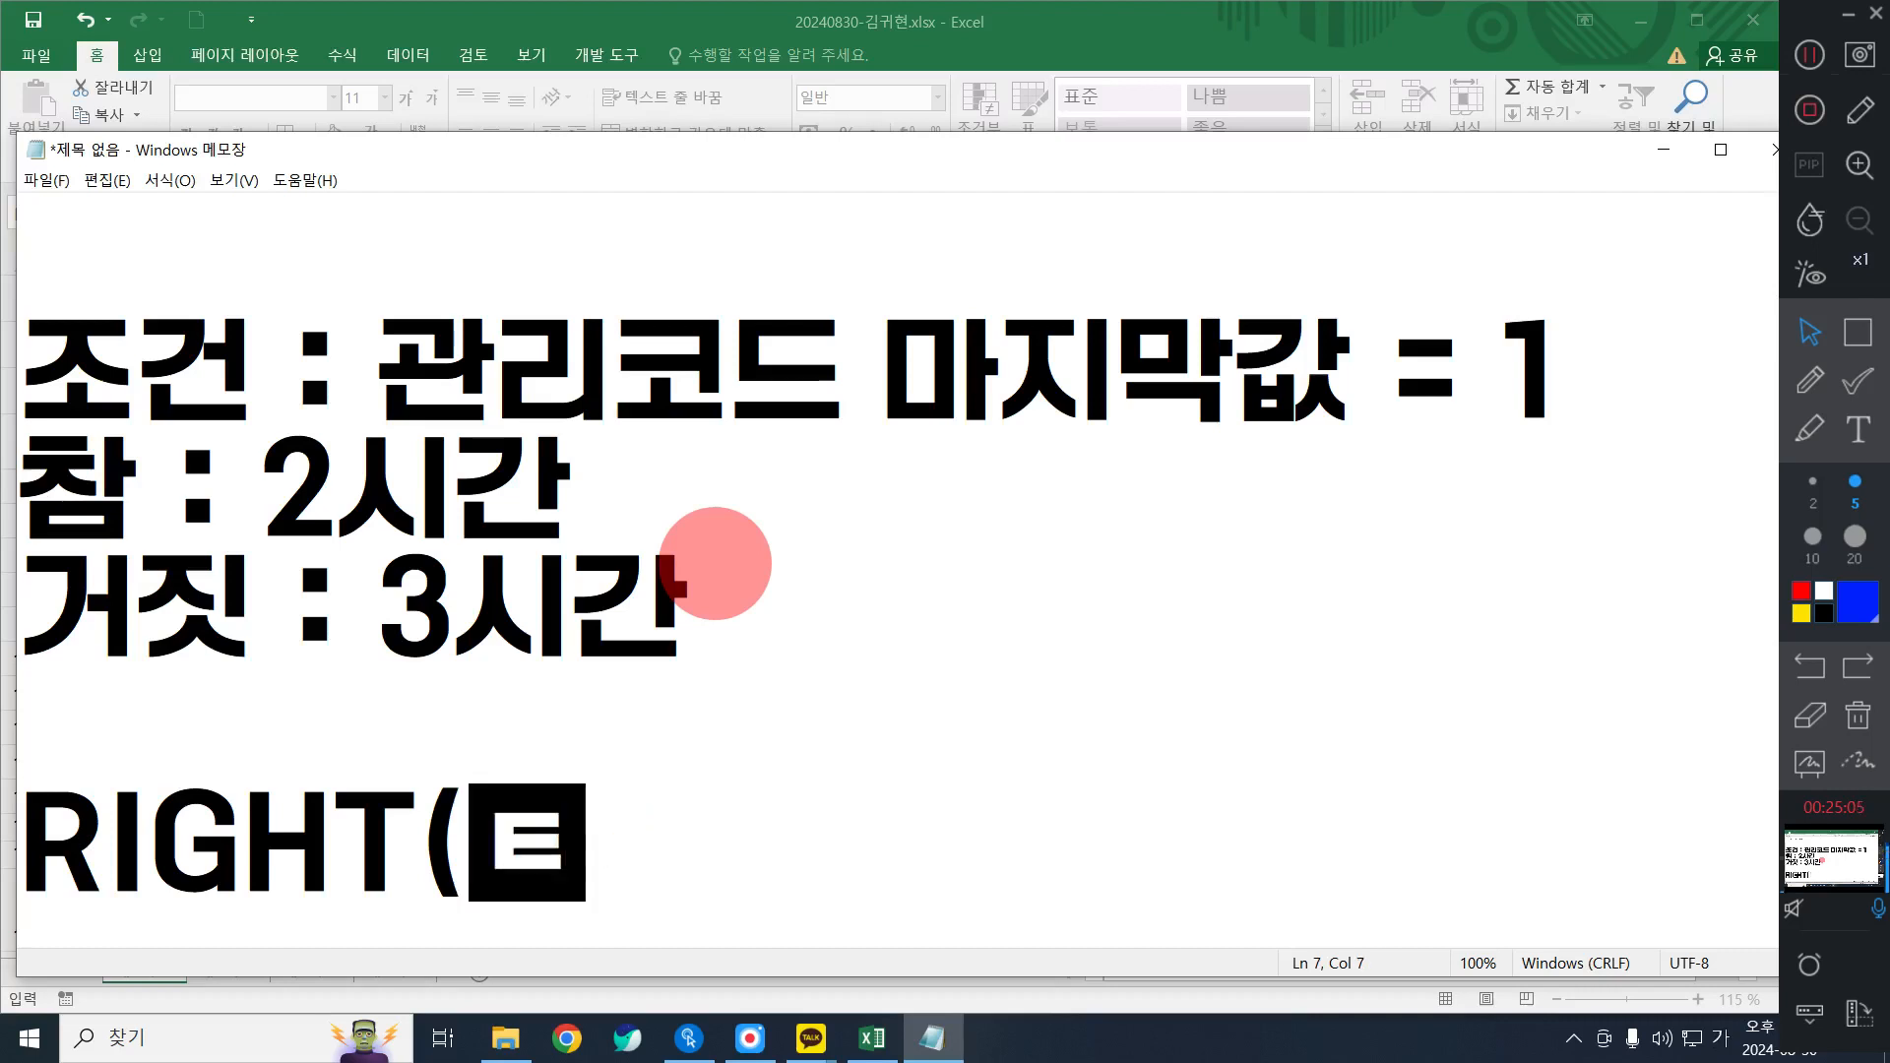
type("ㅔㄱㅅㅡ")
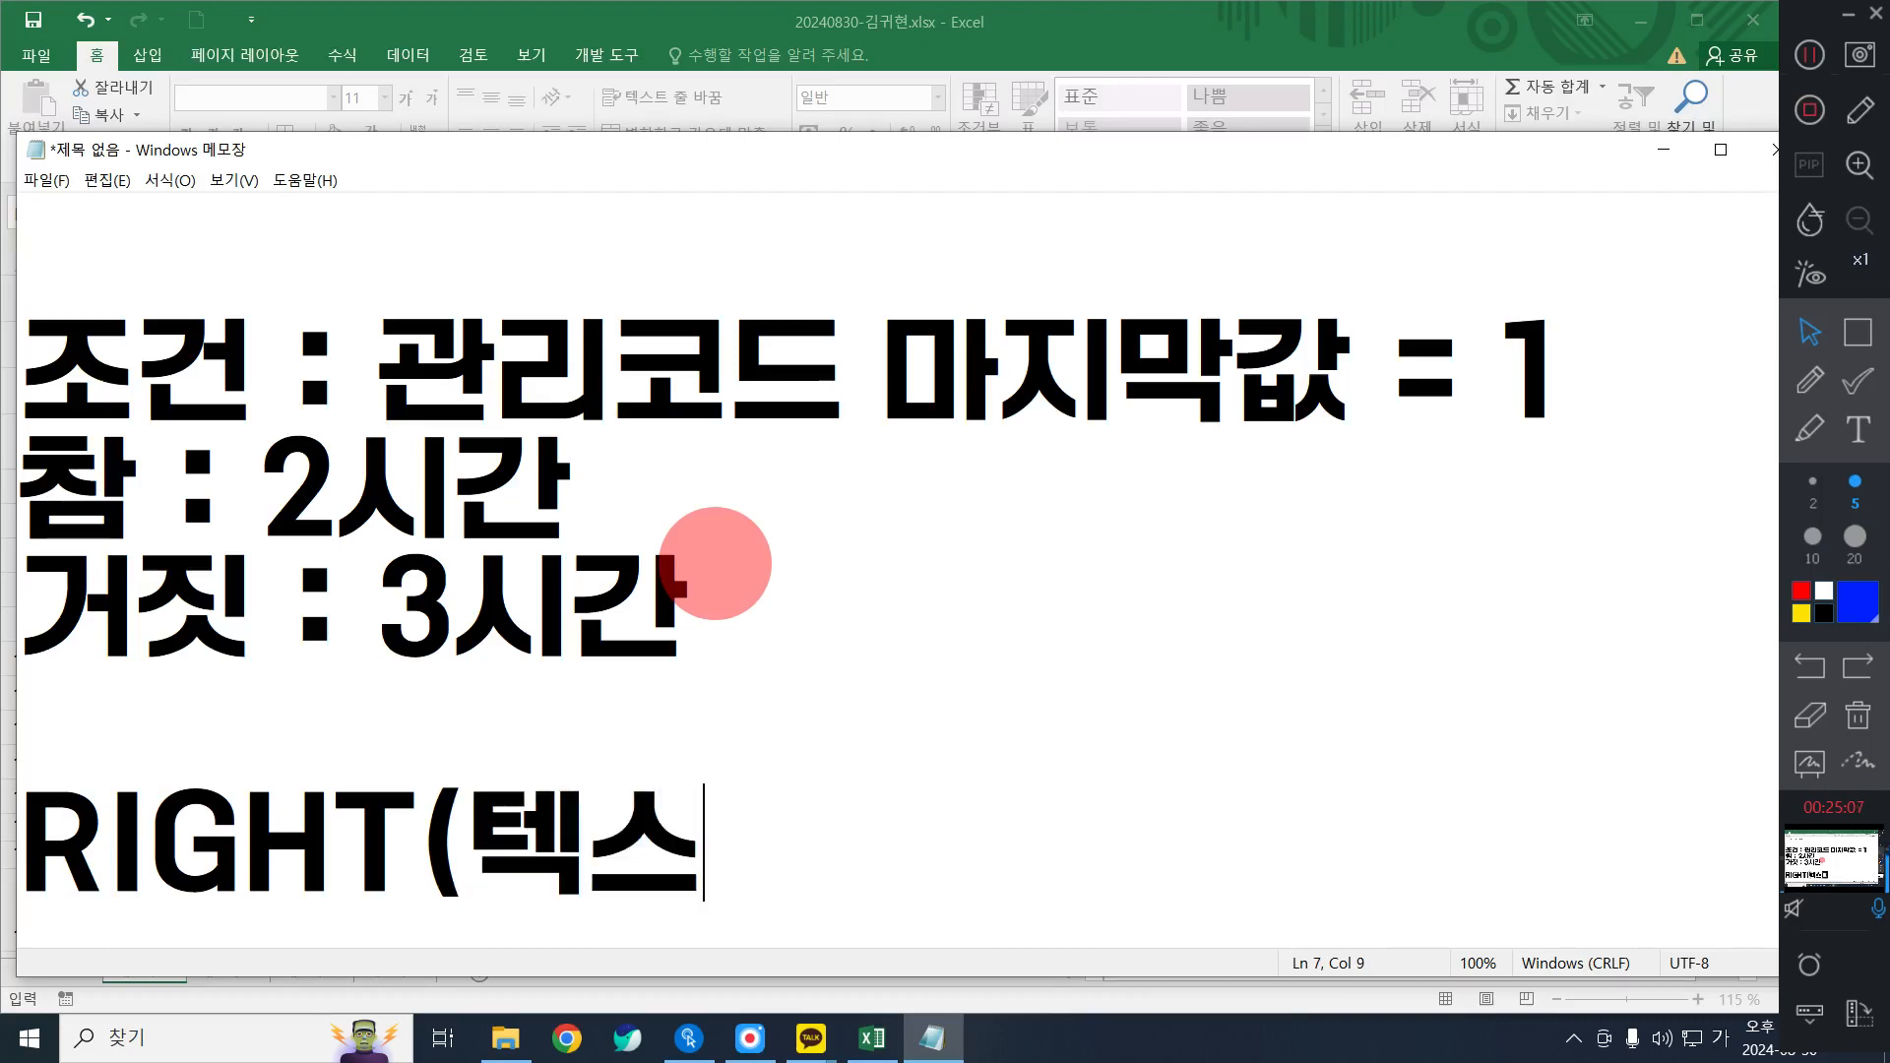
type("ㅌㅡ")
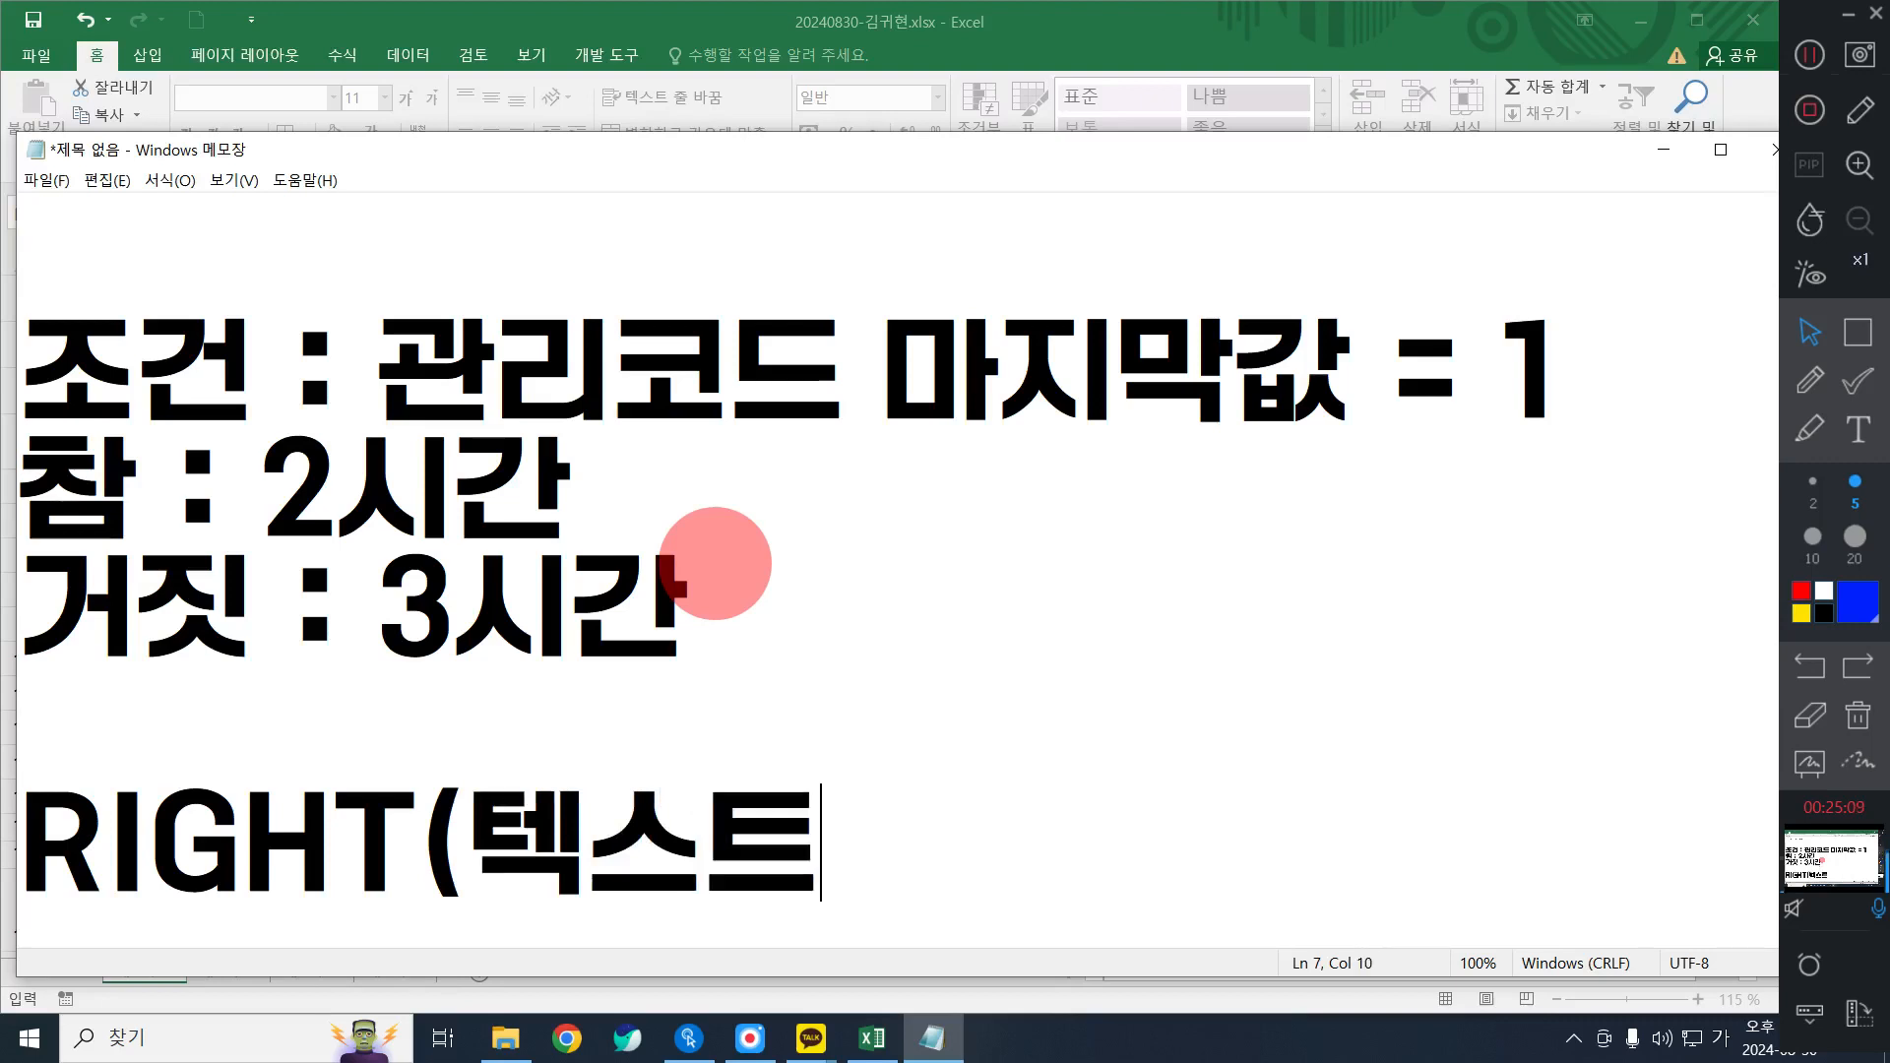
type(",ㅊㅜㅊㅜㄹㄱㅐㅅㅜ)")
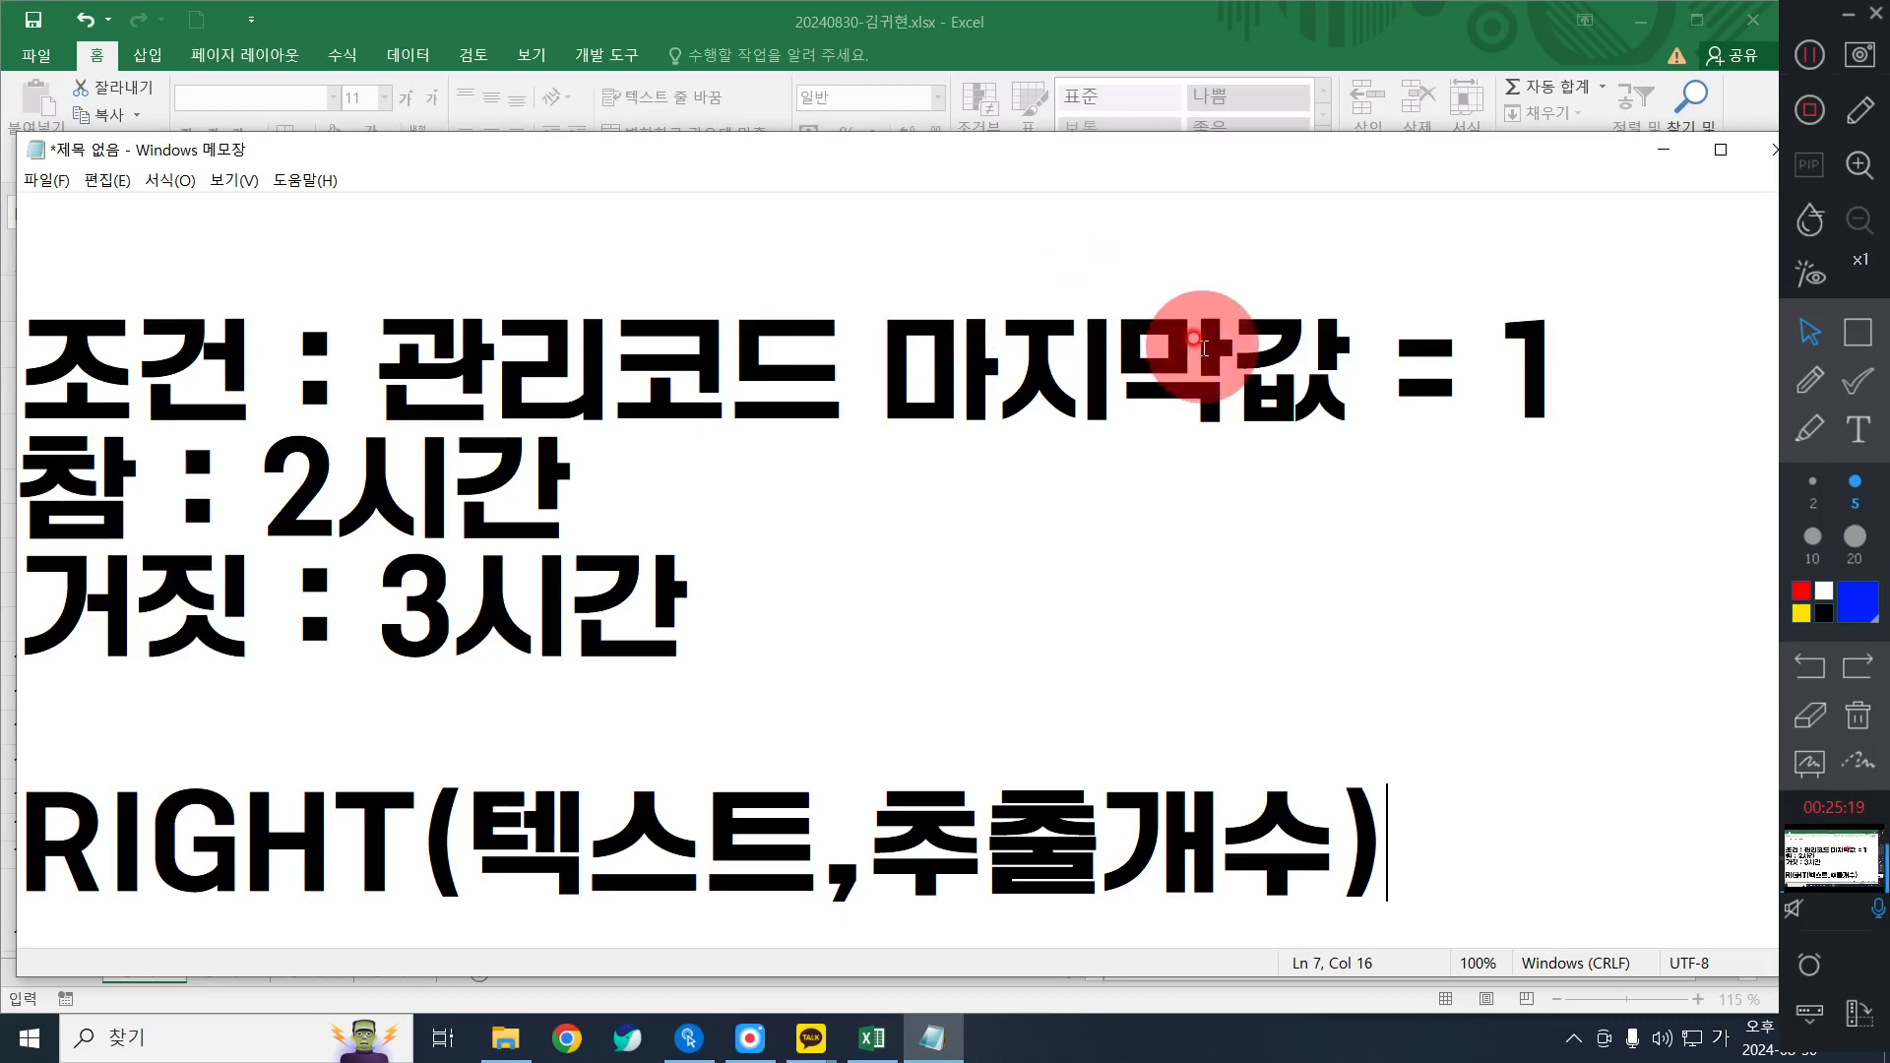
Return to the Excel sheet and nest a RIGHT function as the logical test of the IF formula in I5.
left_click(1664, 150)
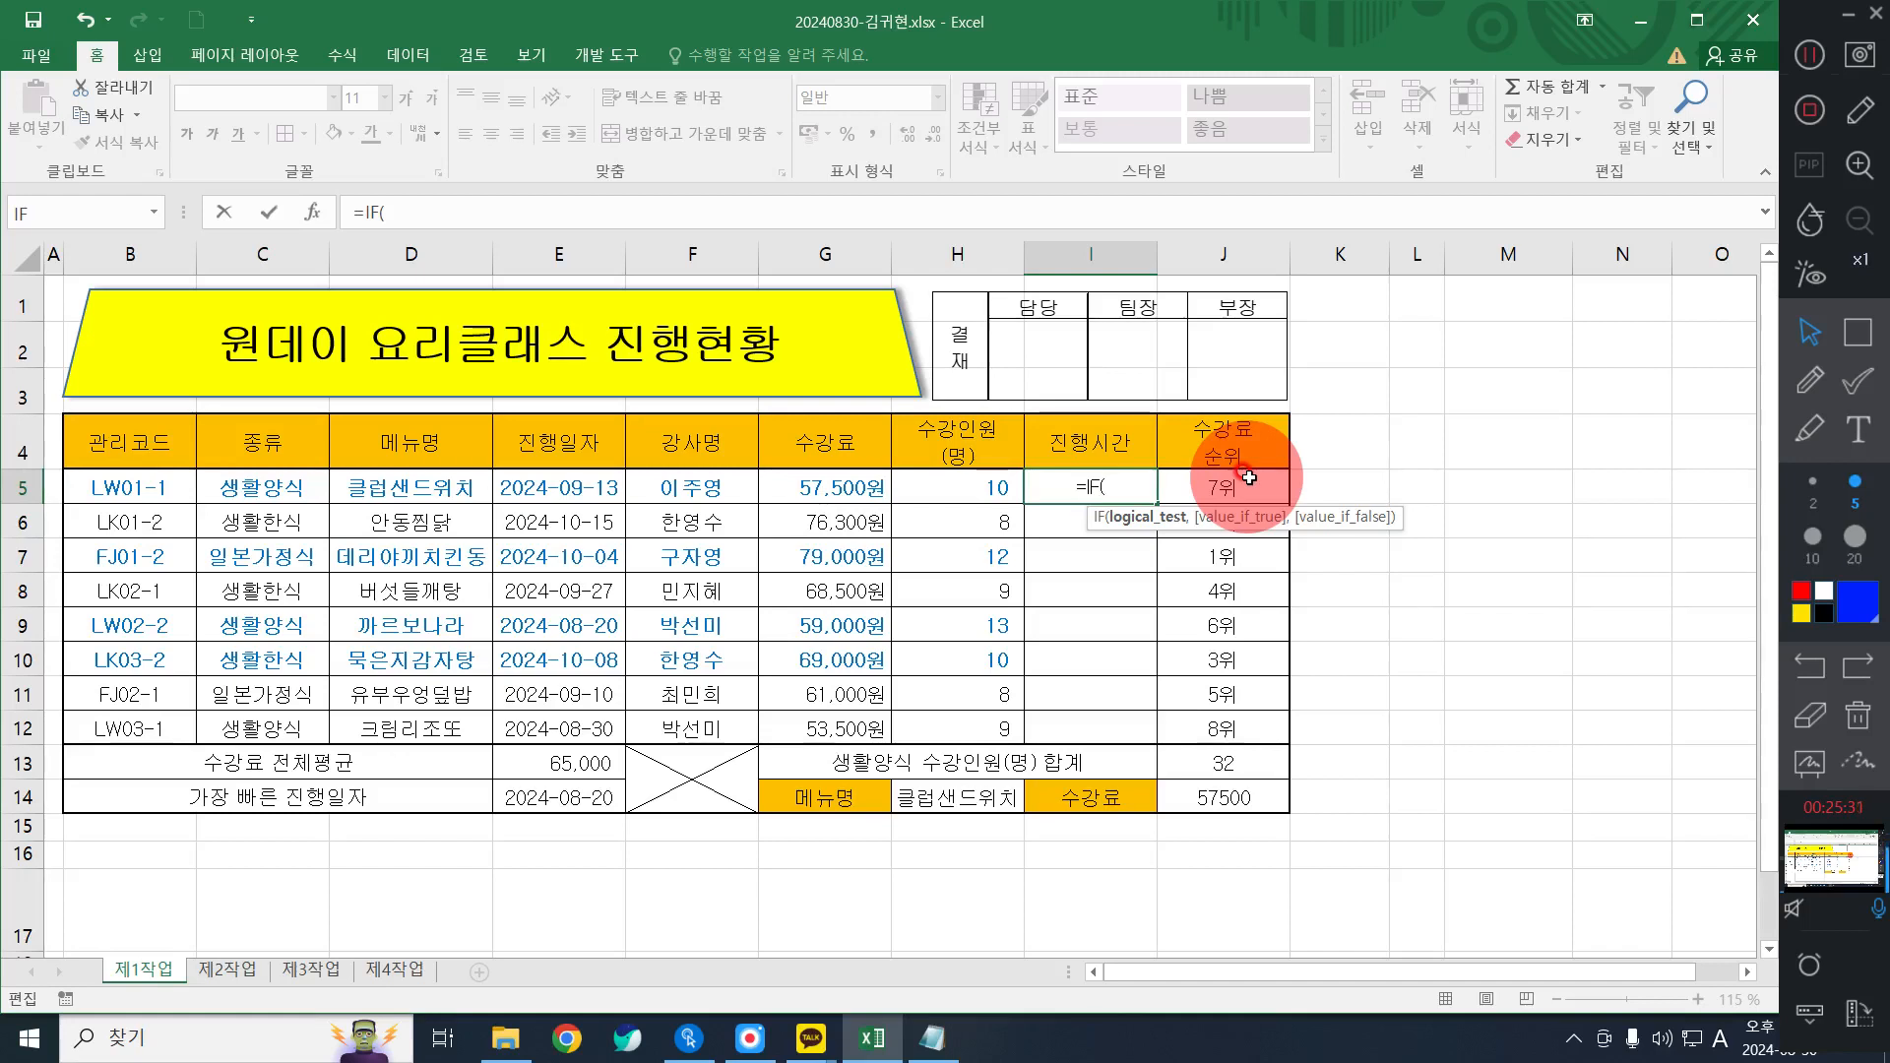
type("L")
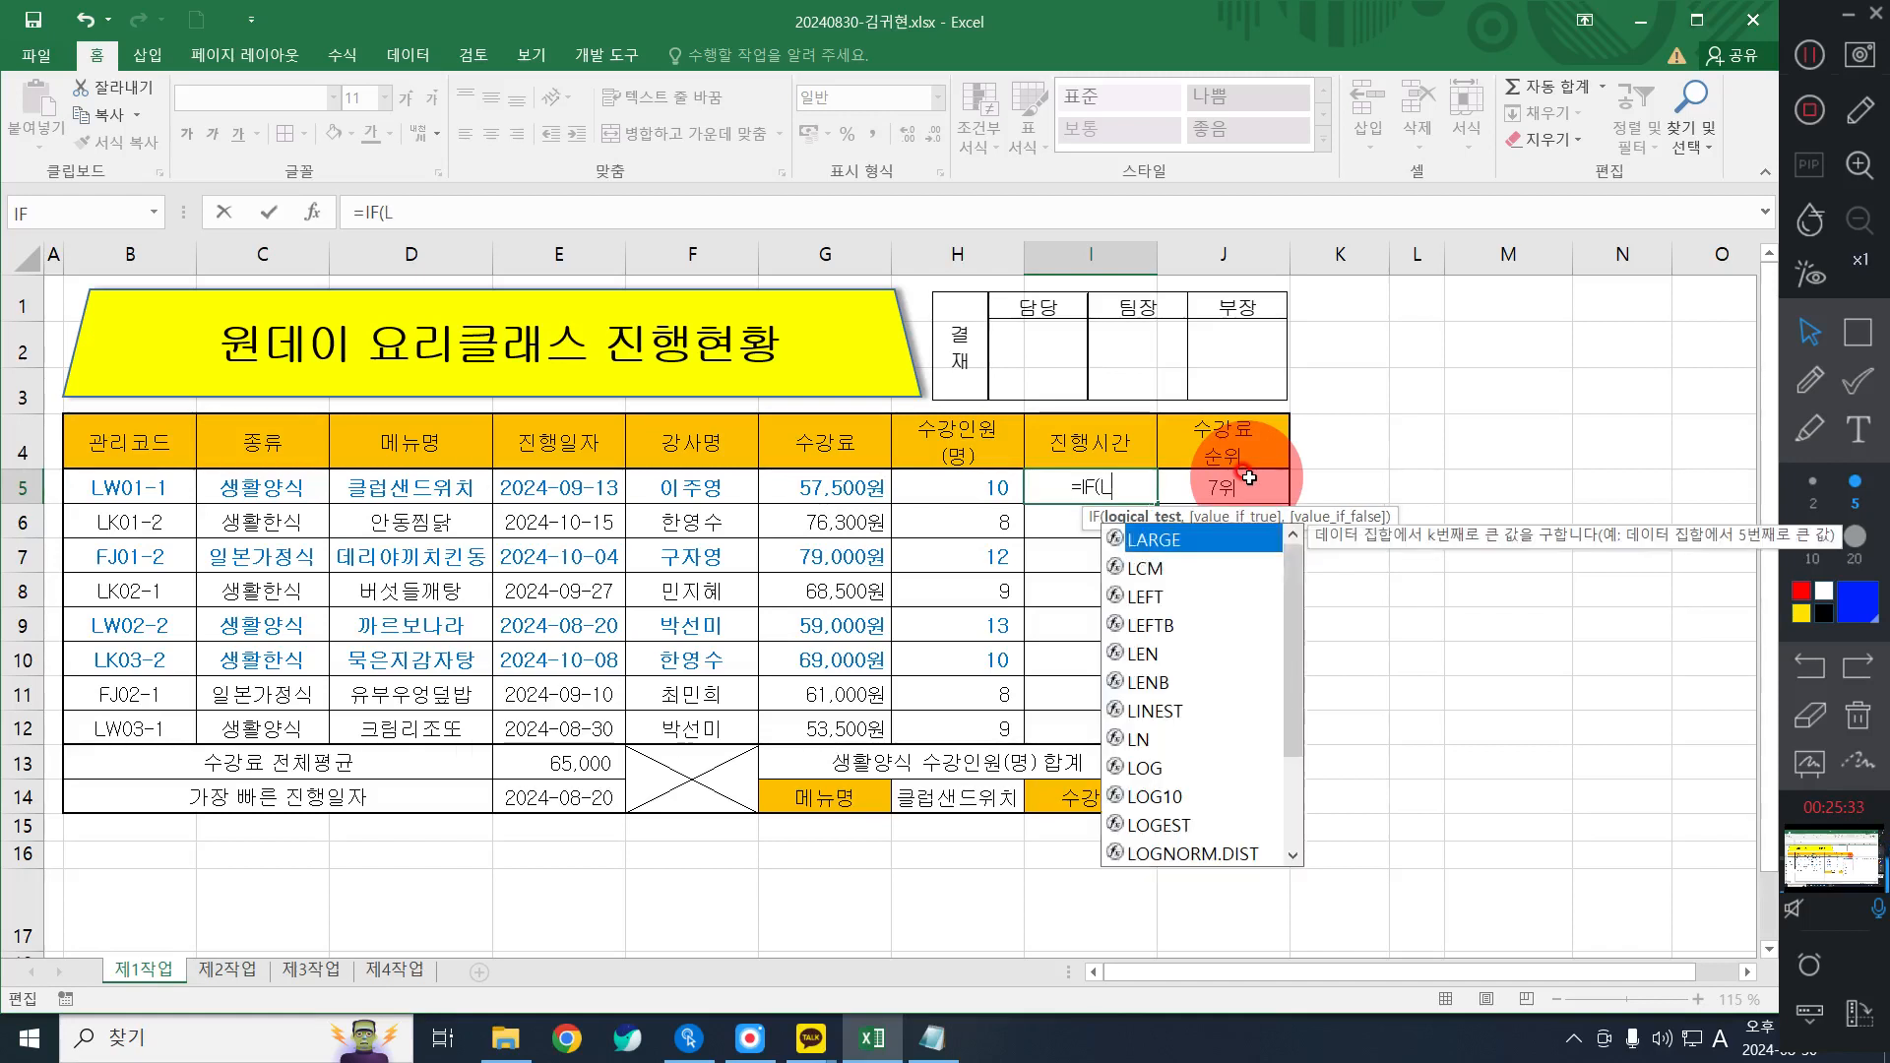
type("E")
key("BackSpace")
key("BackSpace")
type("RI")
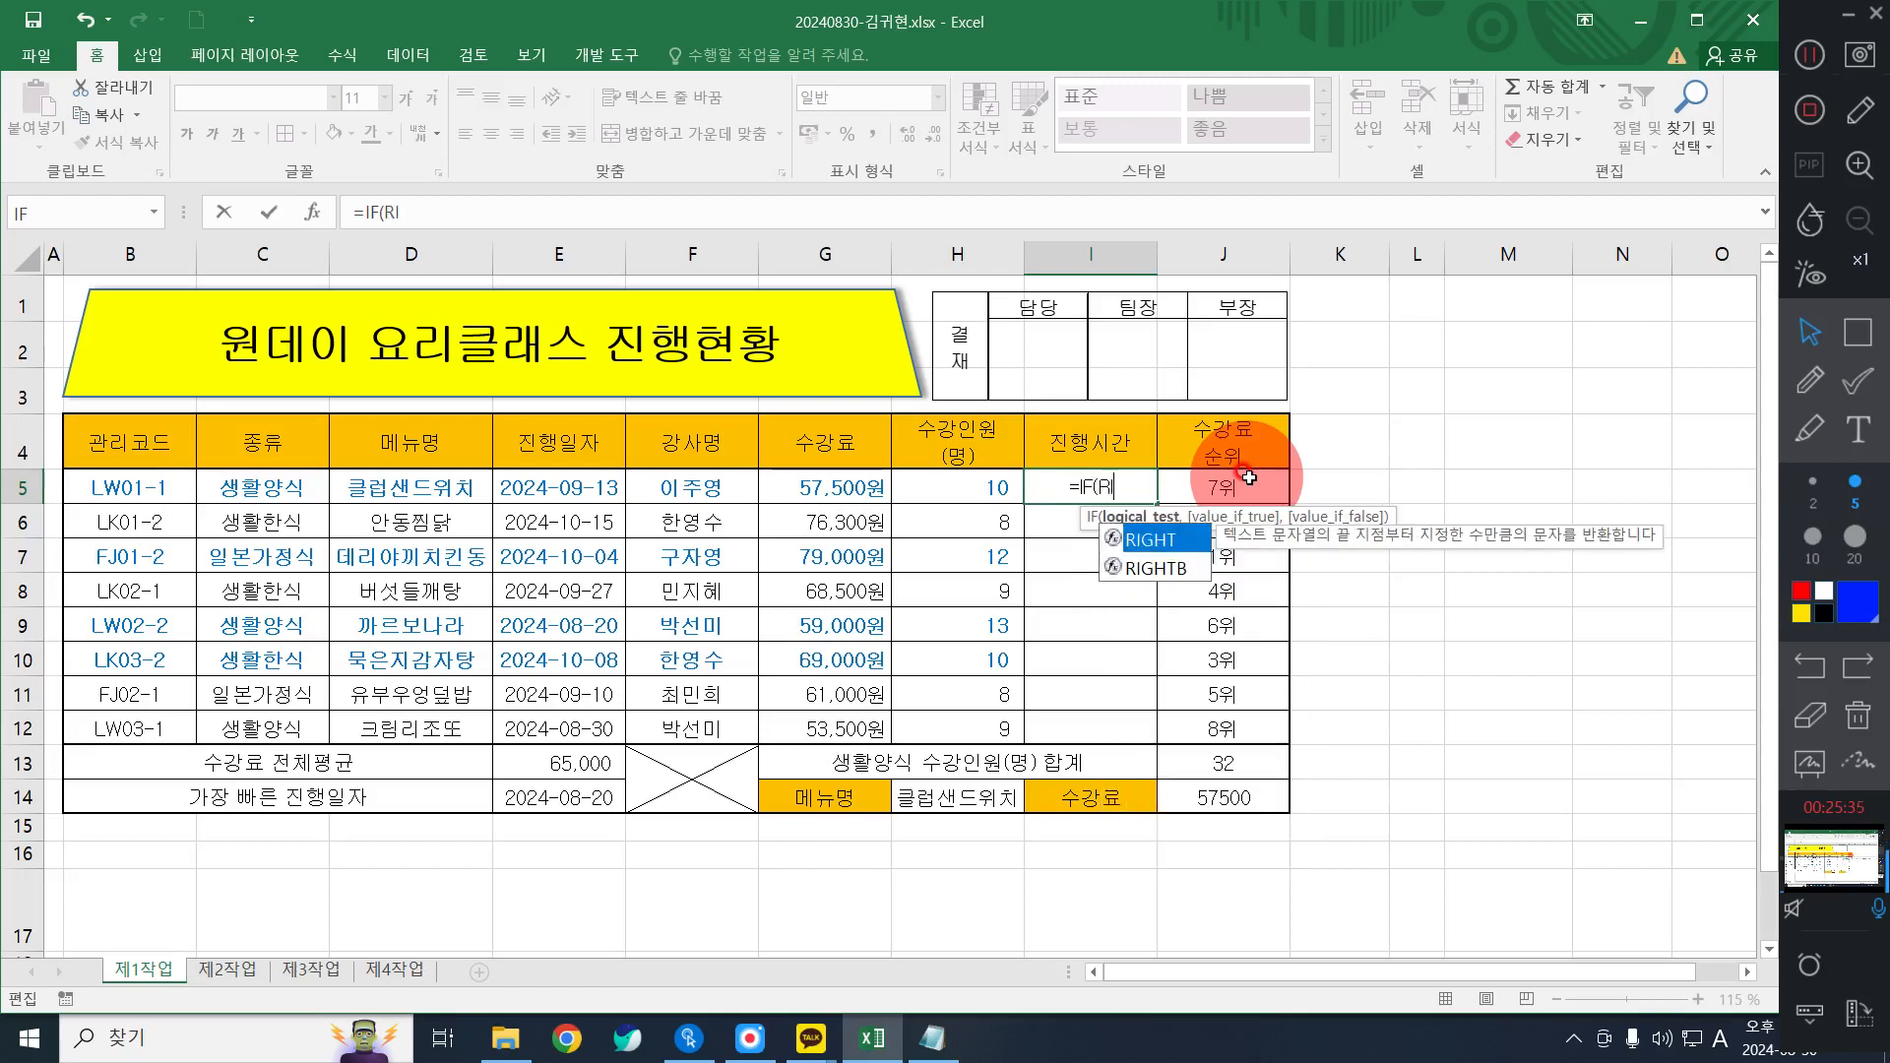
key("Tab")
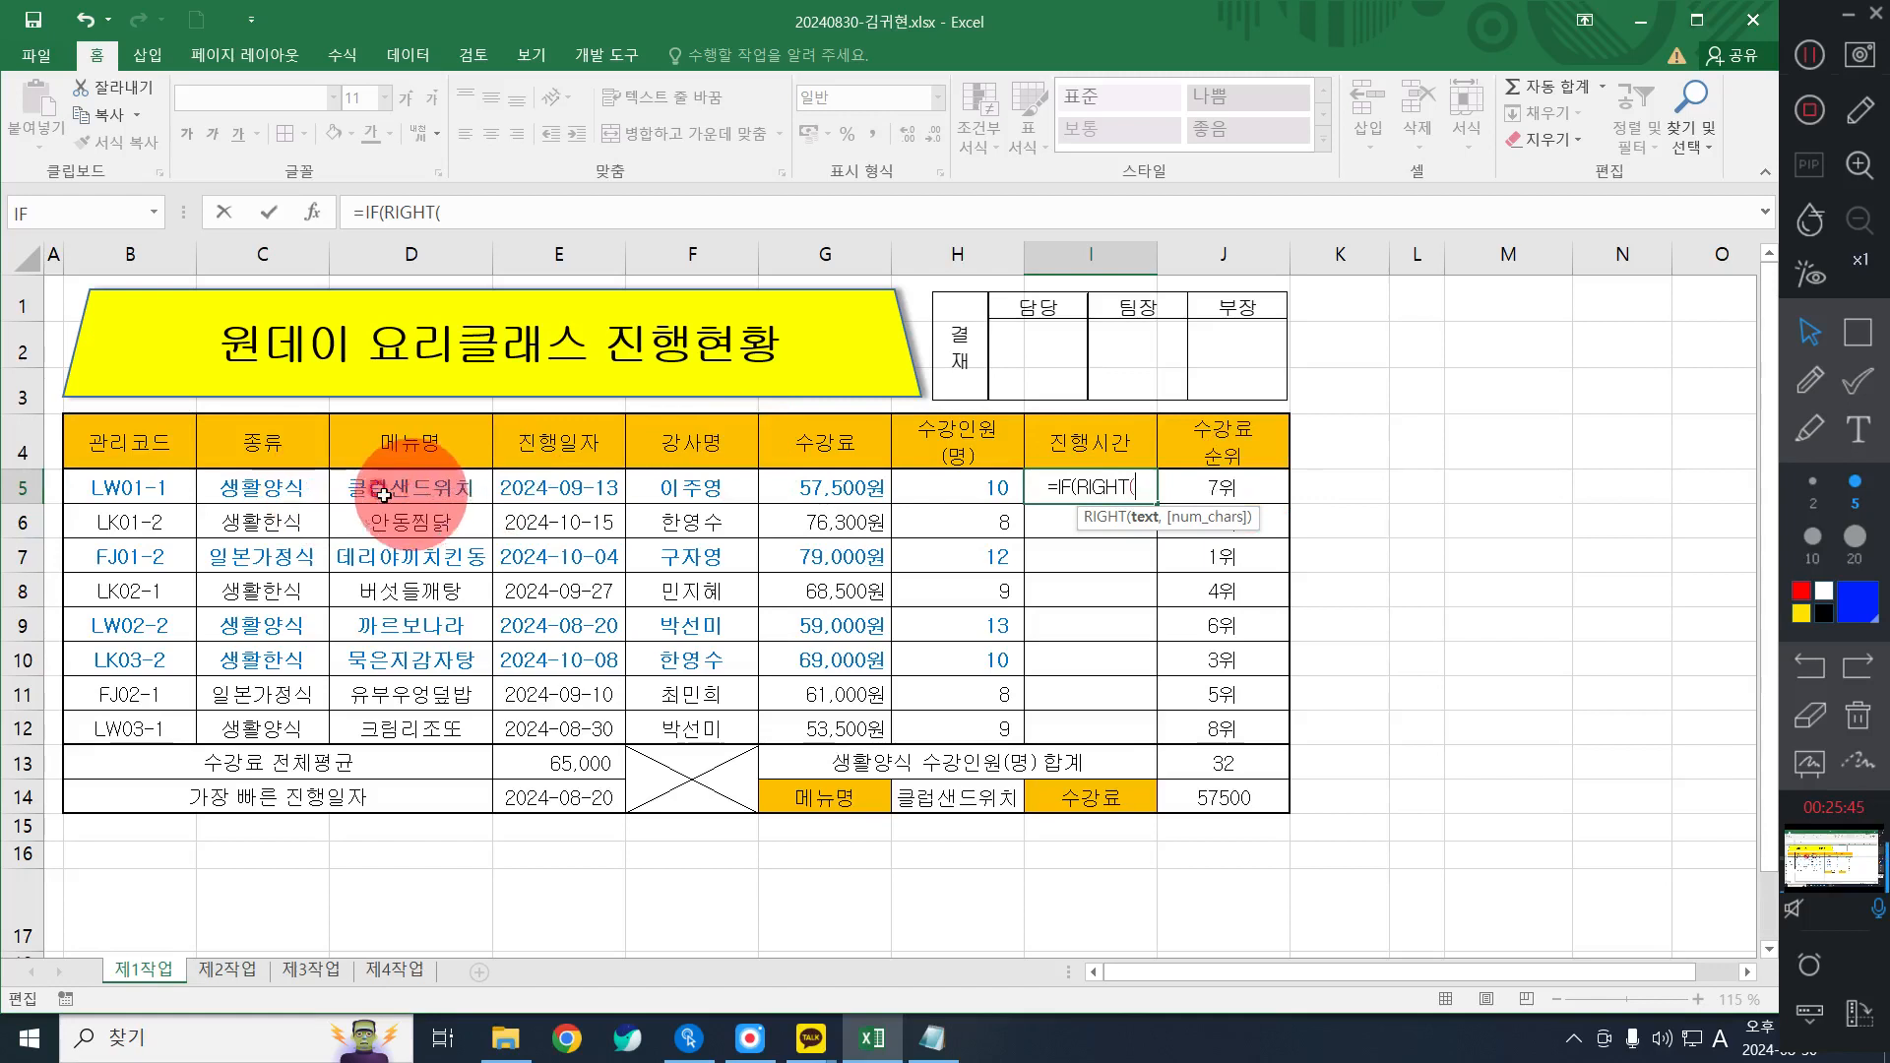
Give the RIGHT function in I5 the 관리코드 cell B5 and one character, making it RIGHT(B5,1).
left_click(157, 484)
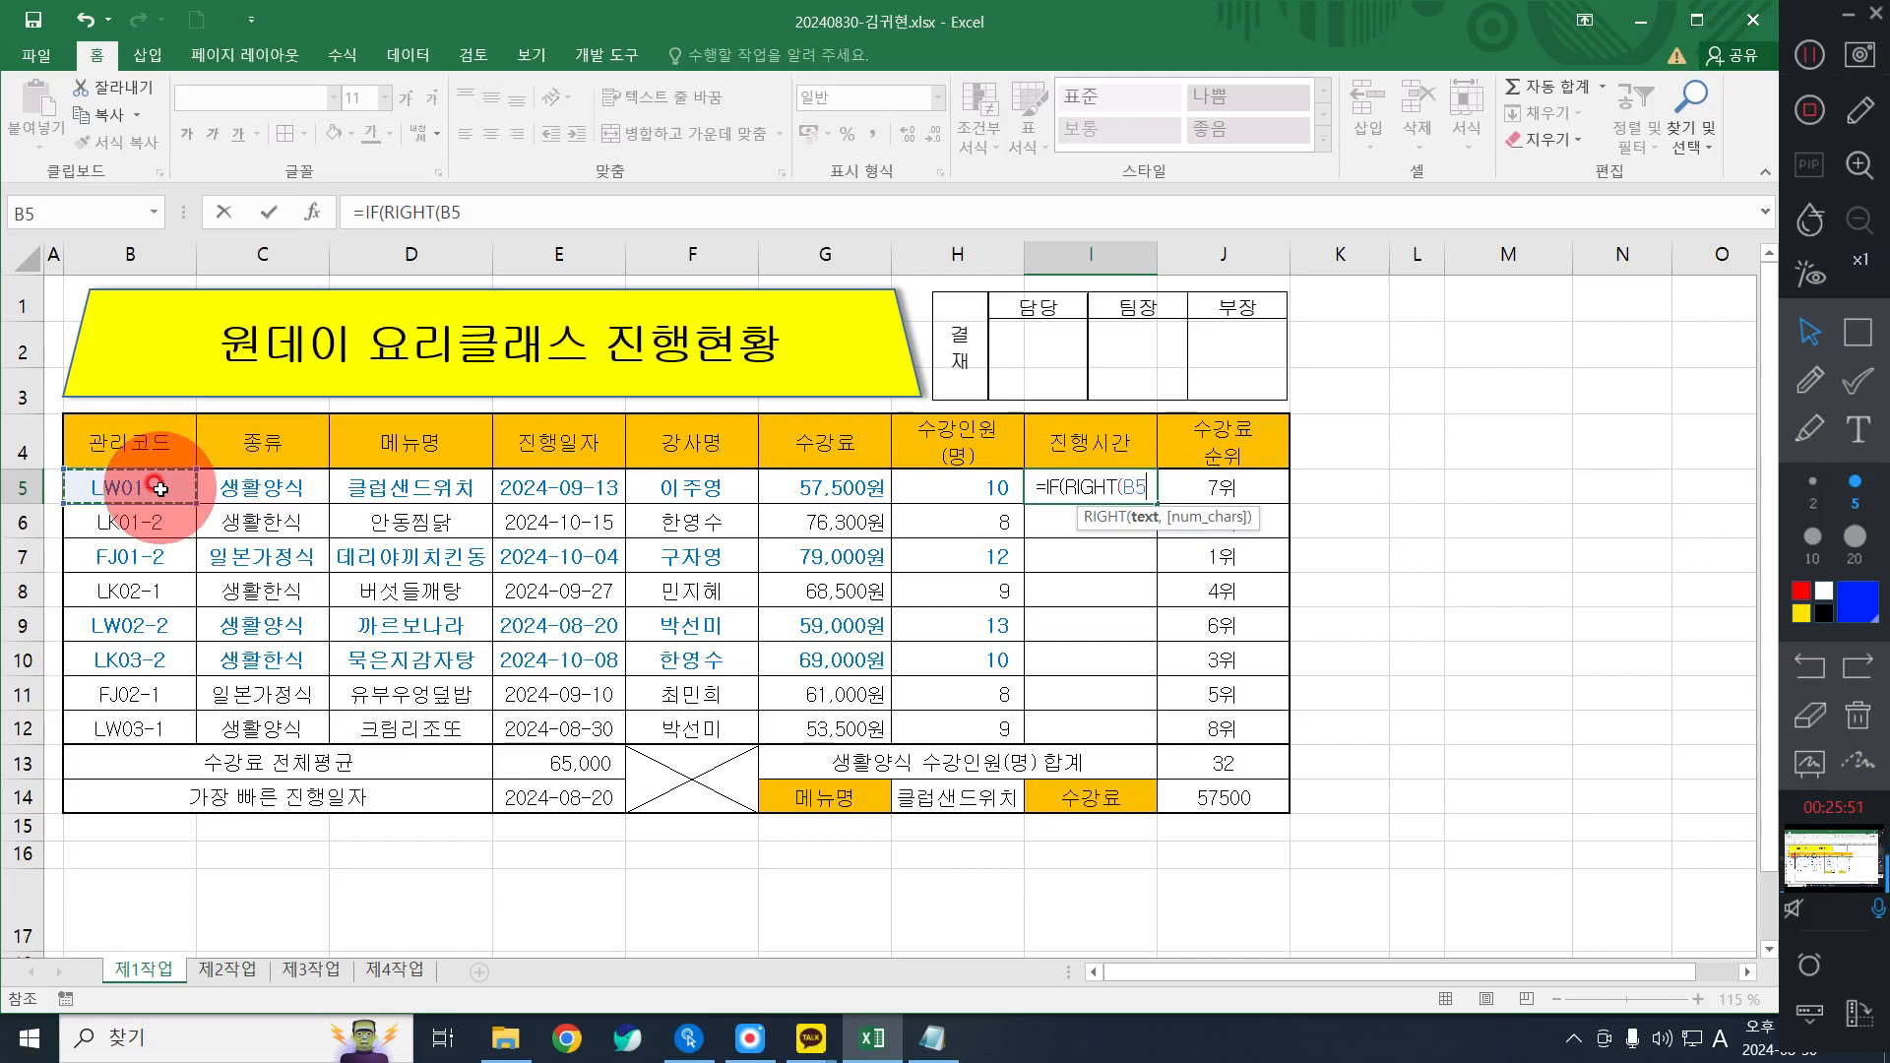
type(",")
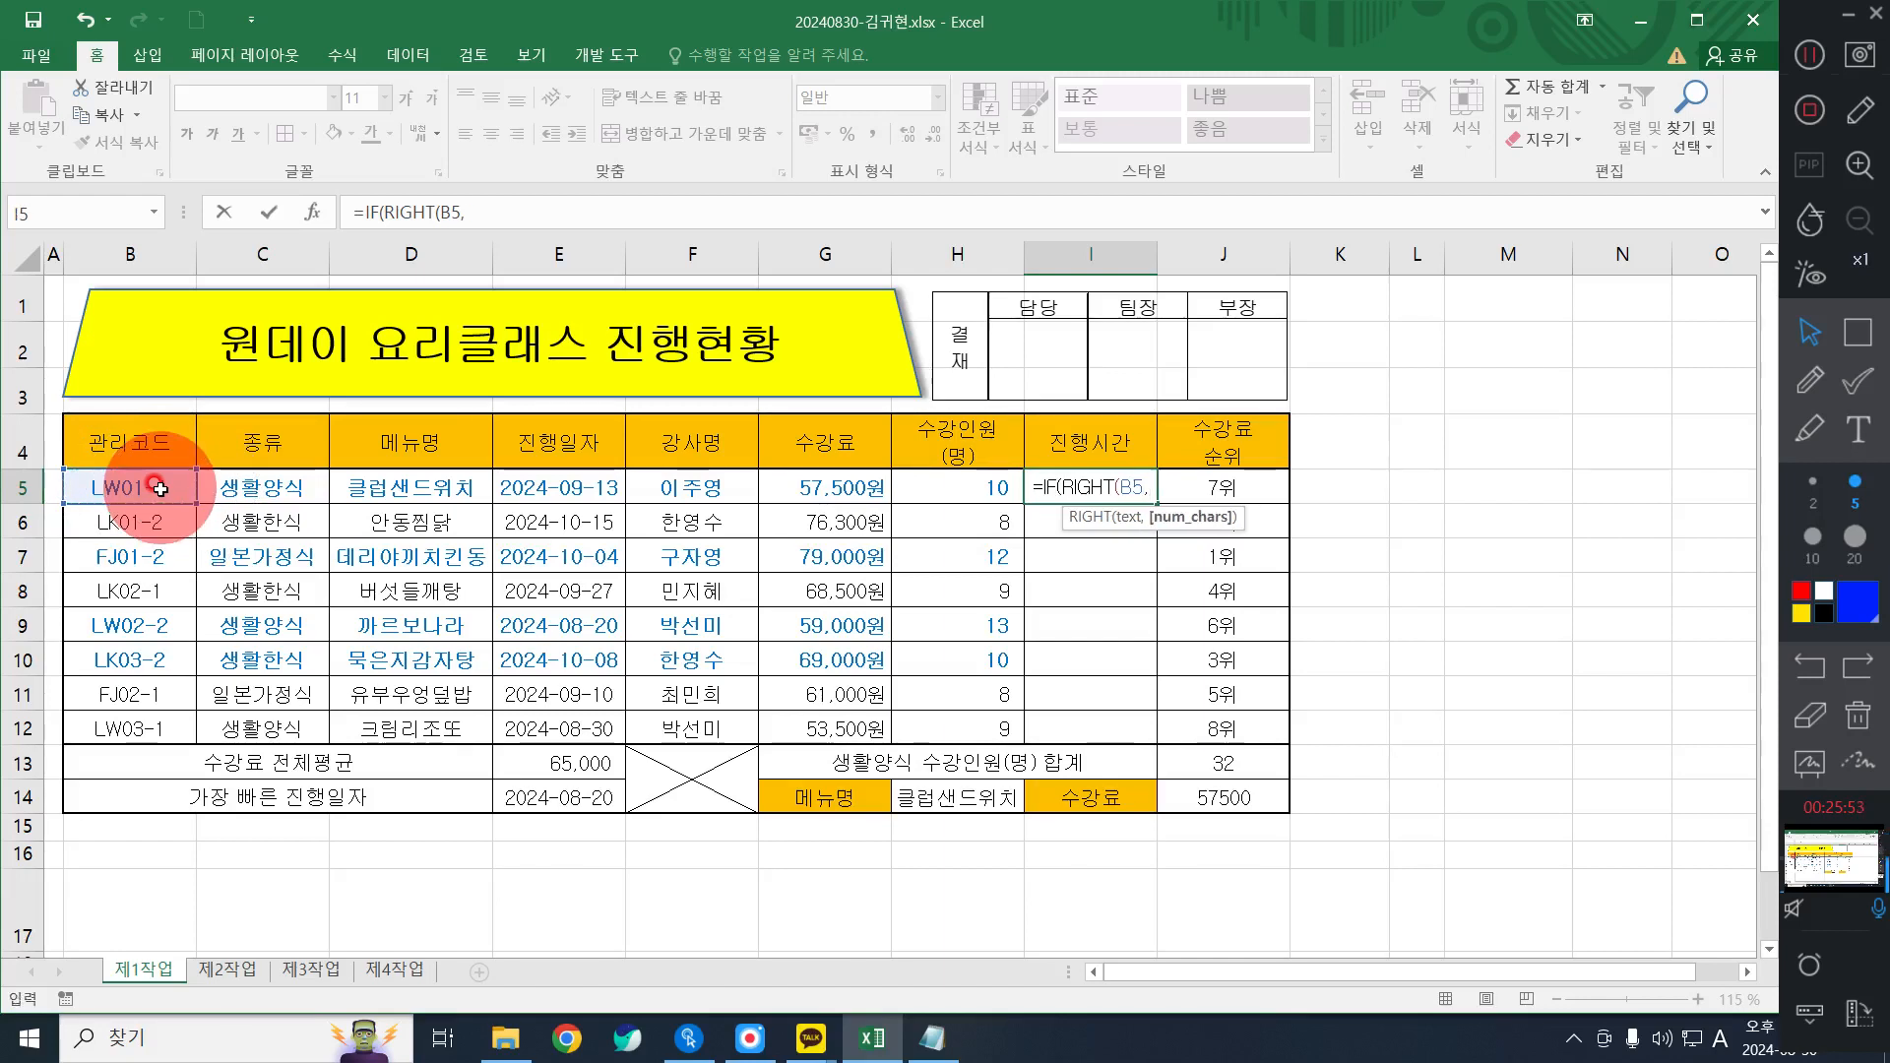
type("1")
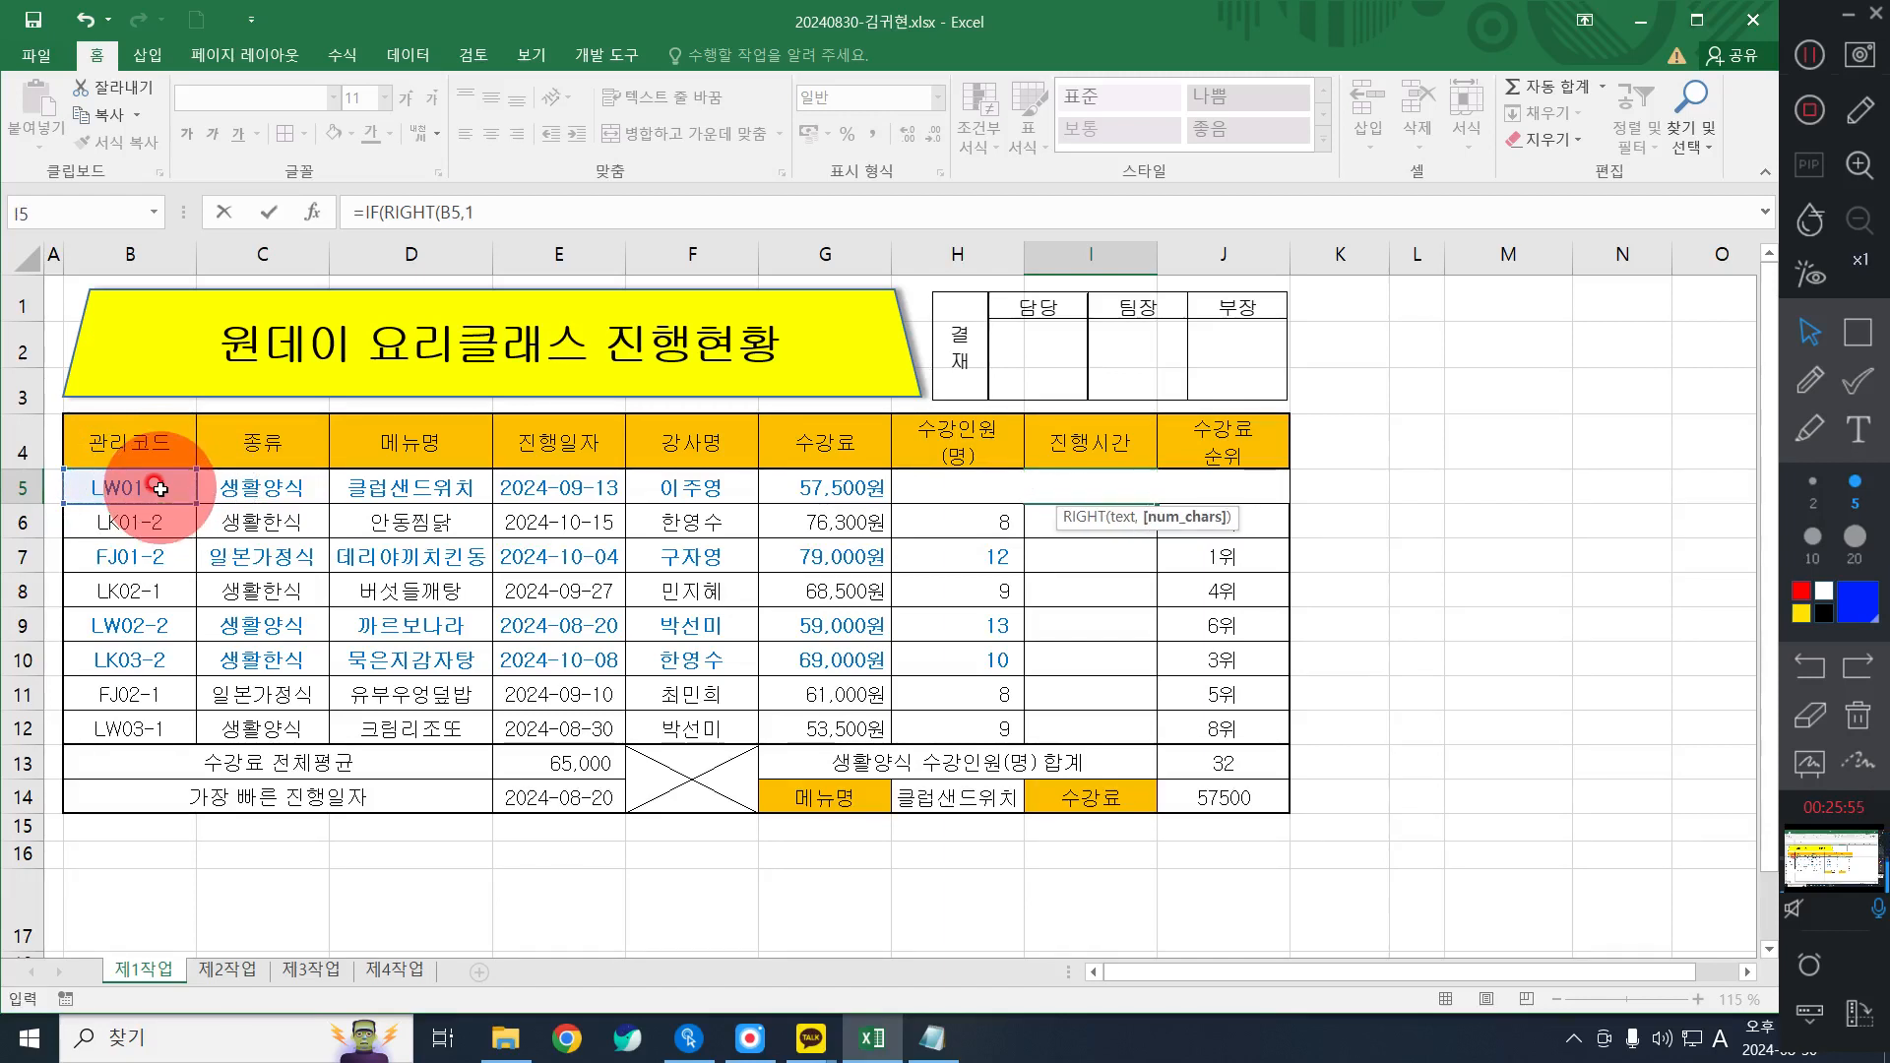
key("BackSpace")
key("BackSpace")
key("BackSpace")
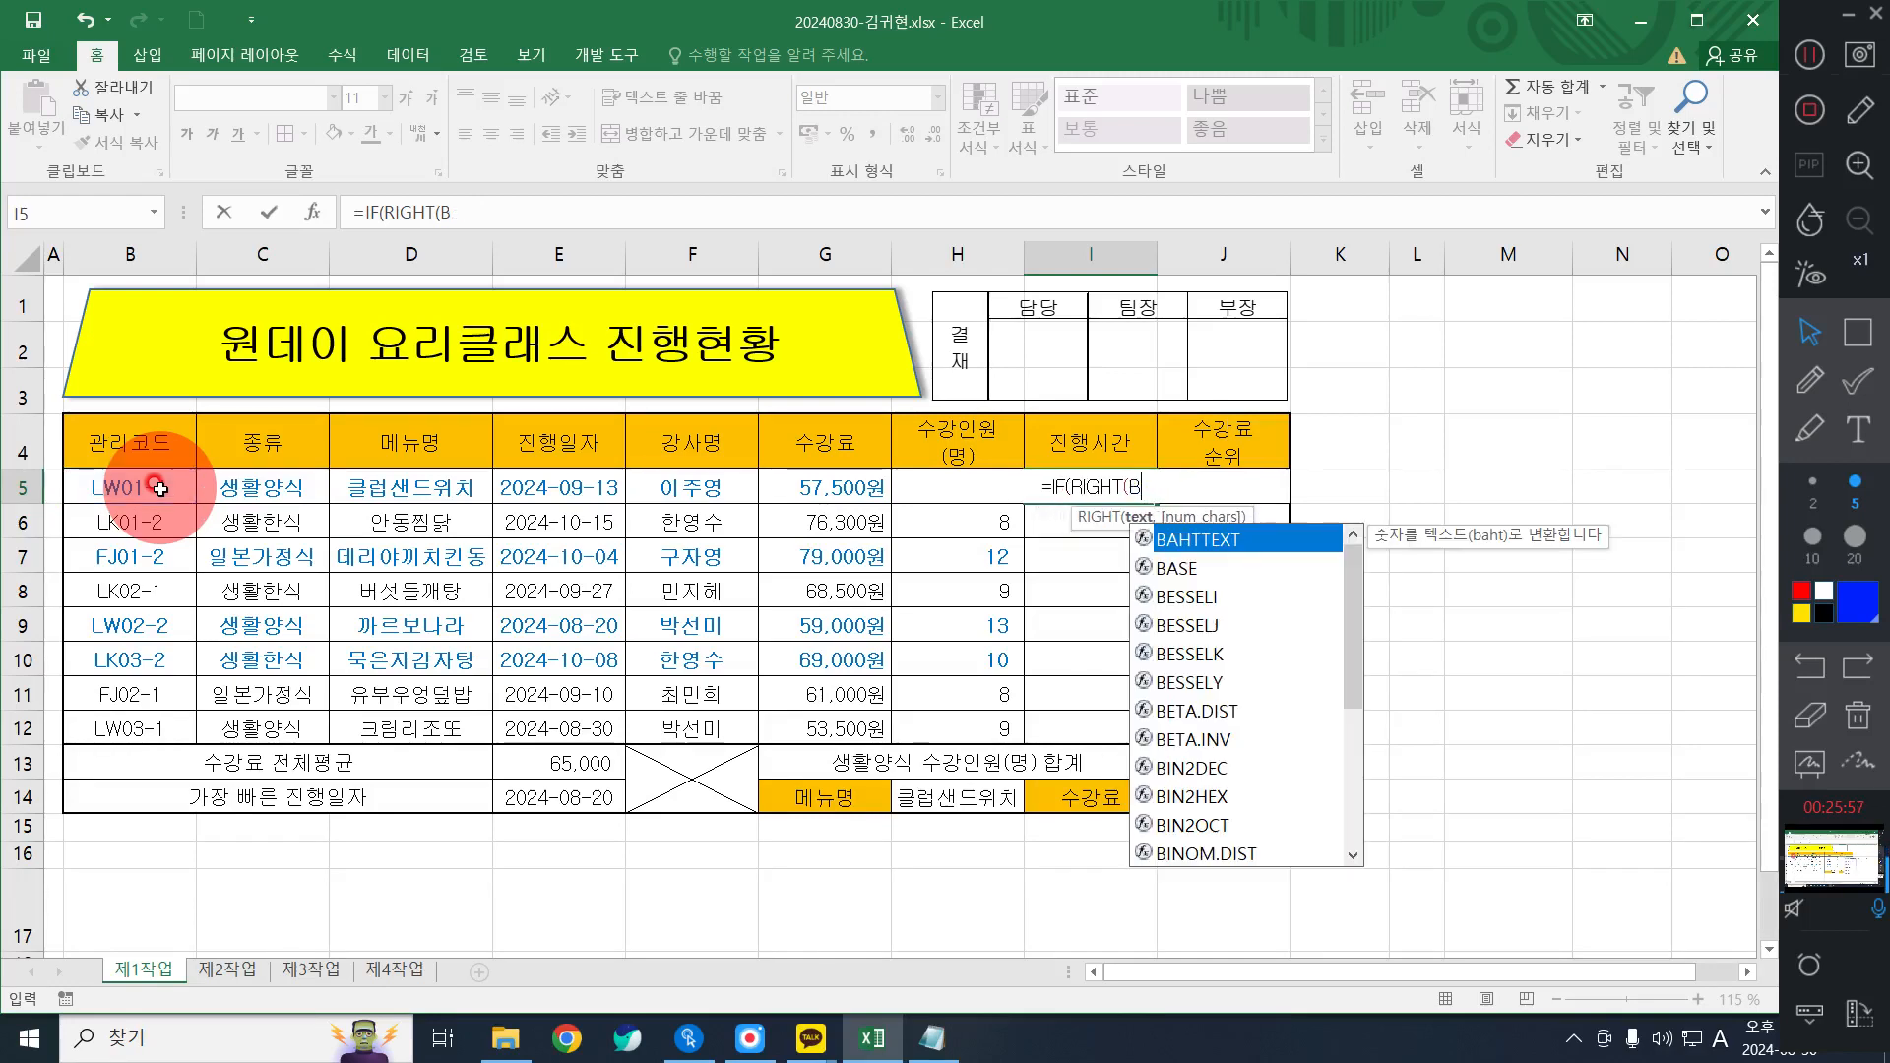
type("5)")
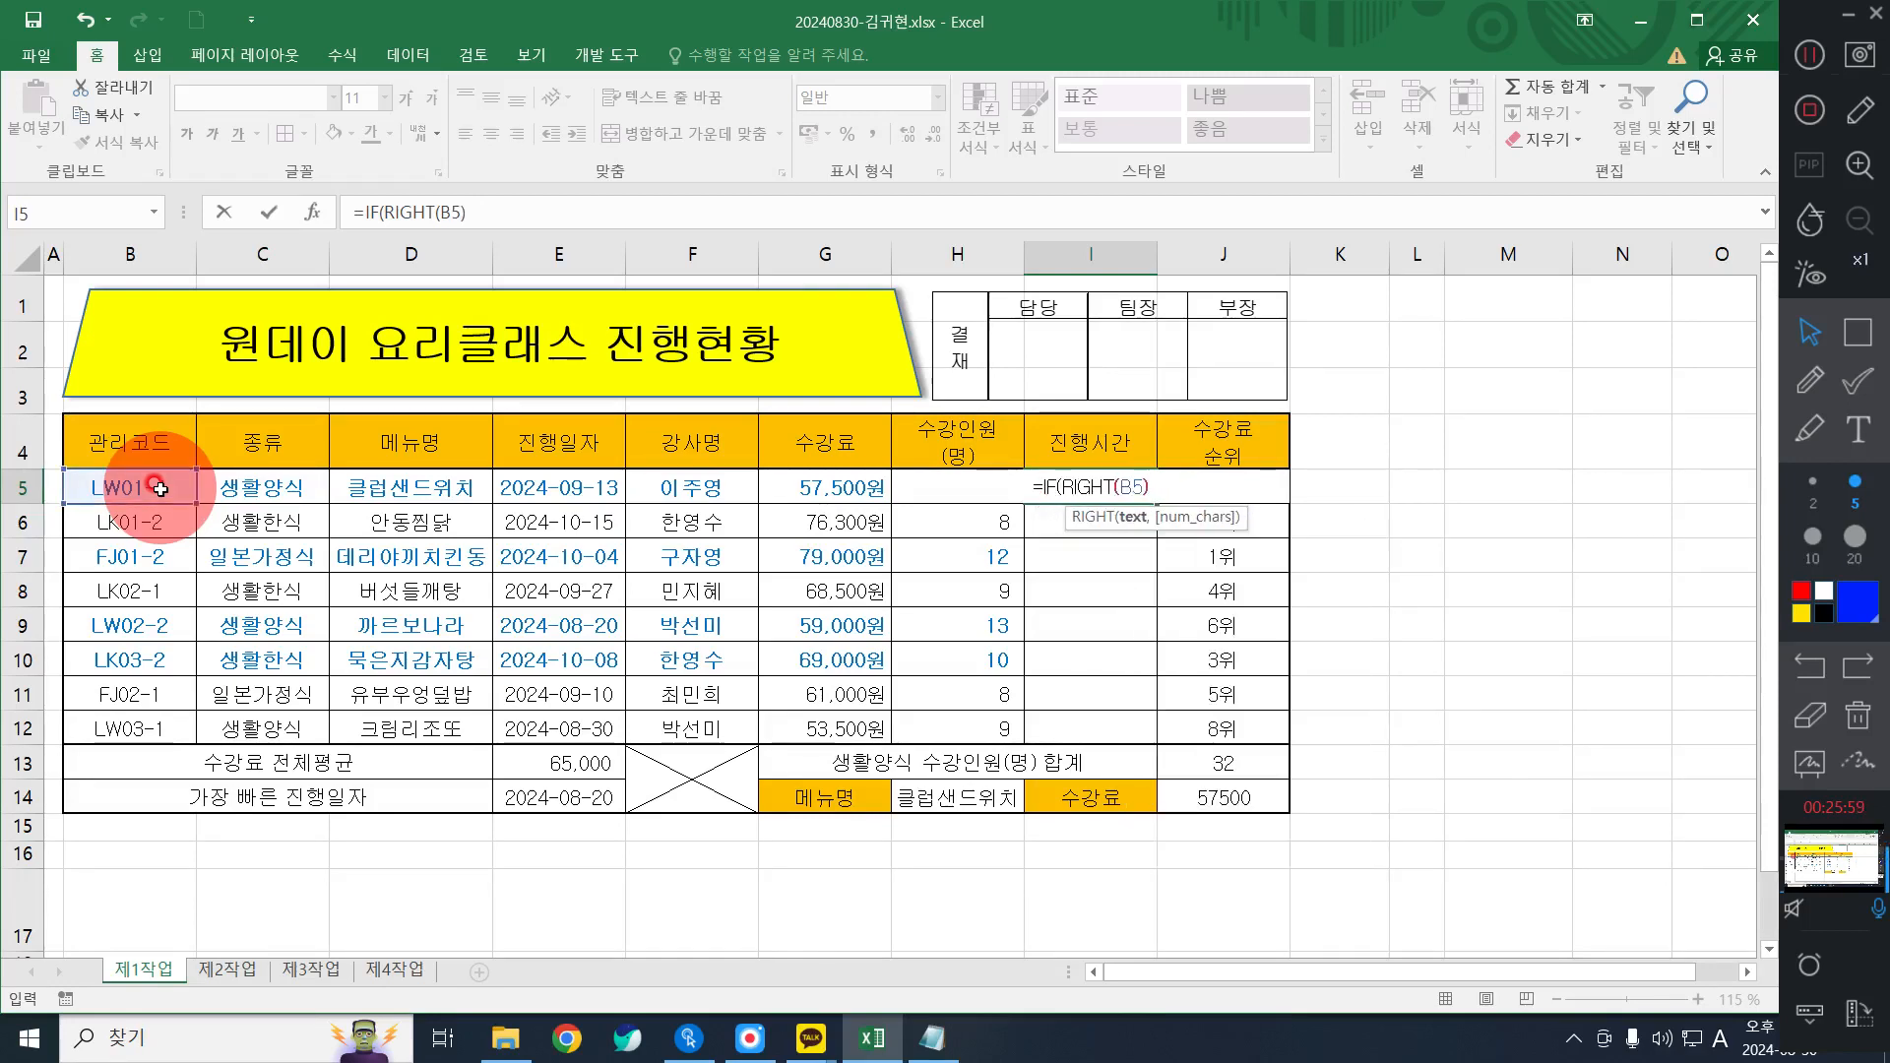
type(",1")
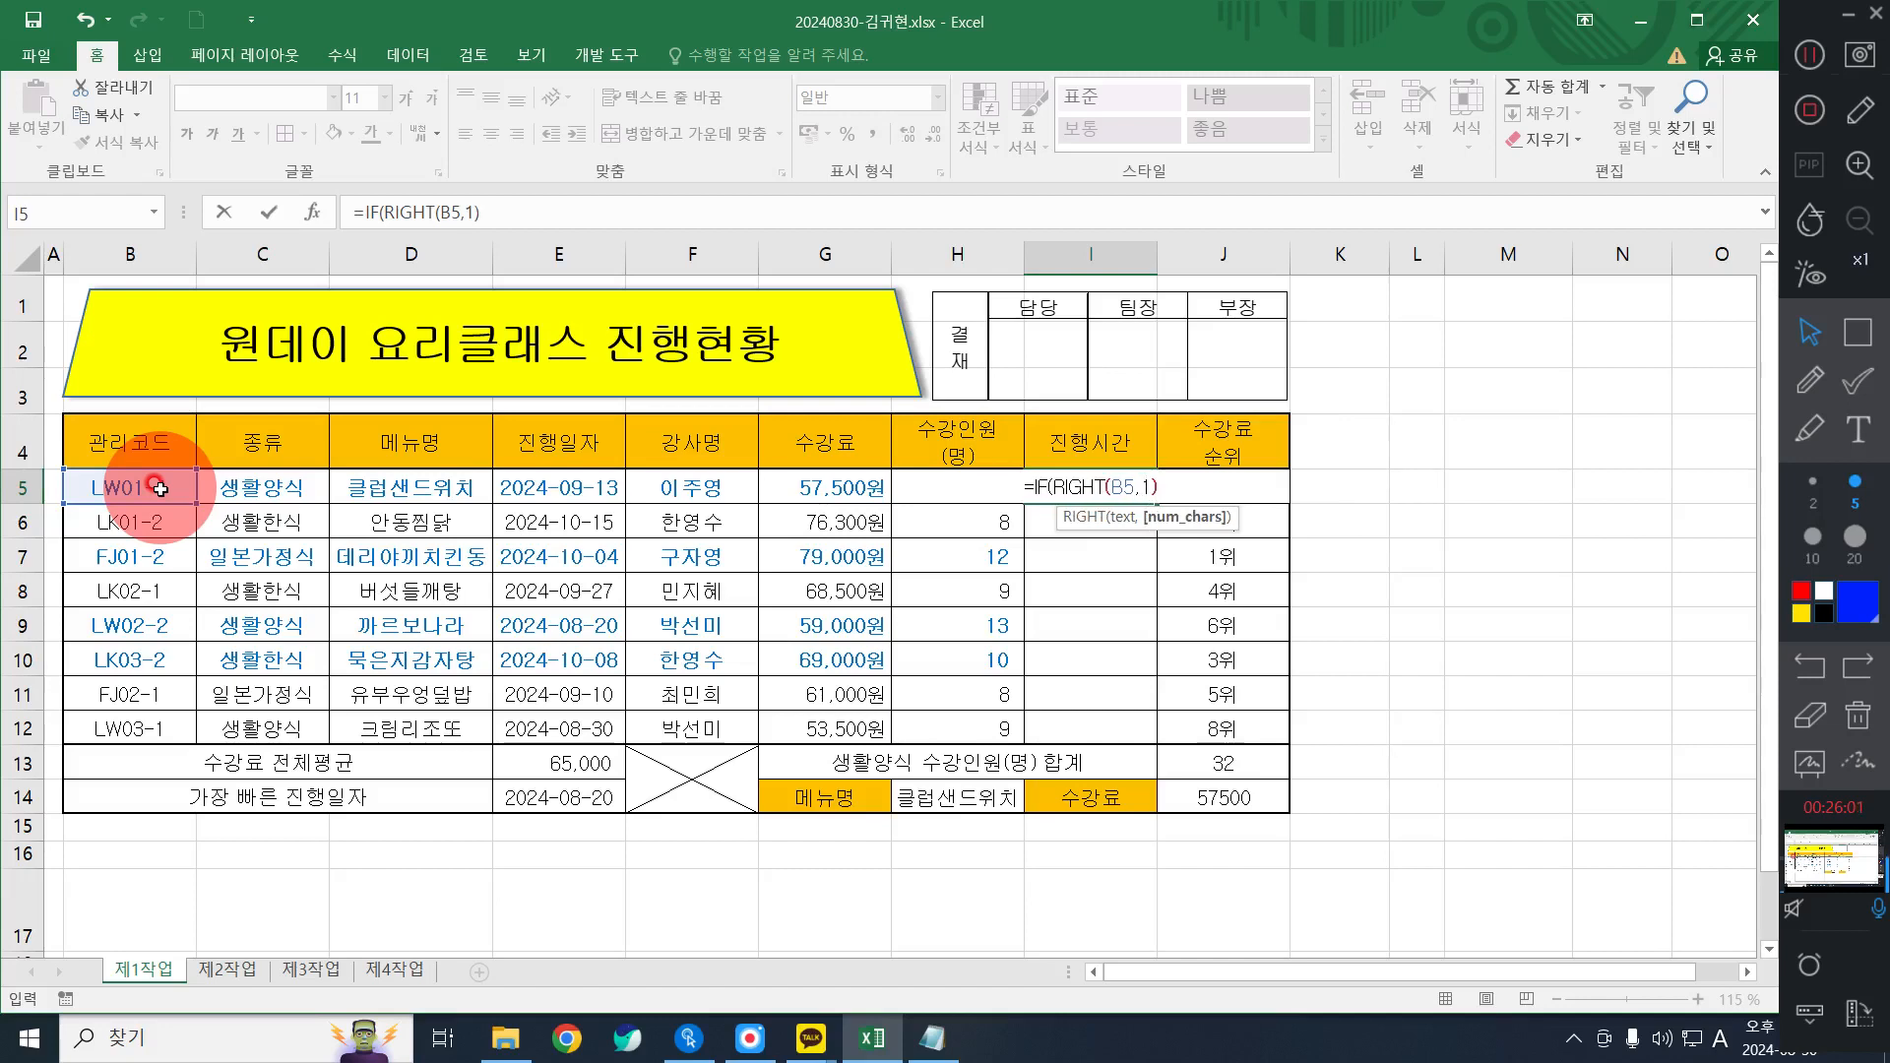
key("Right")
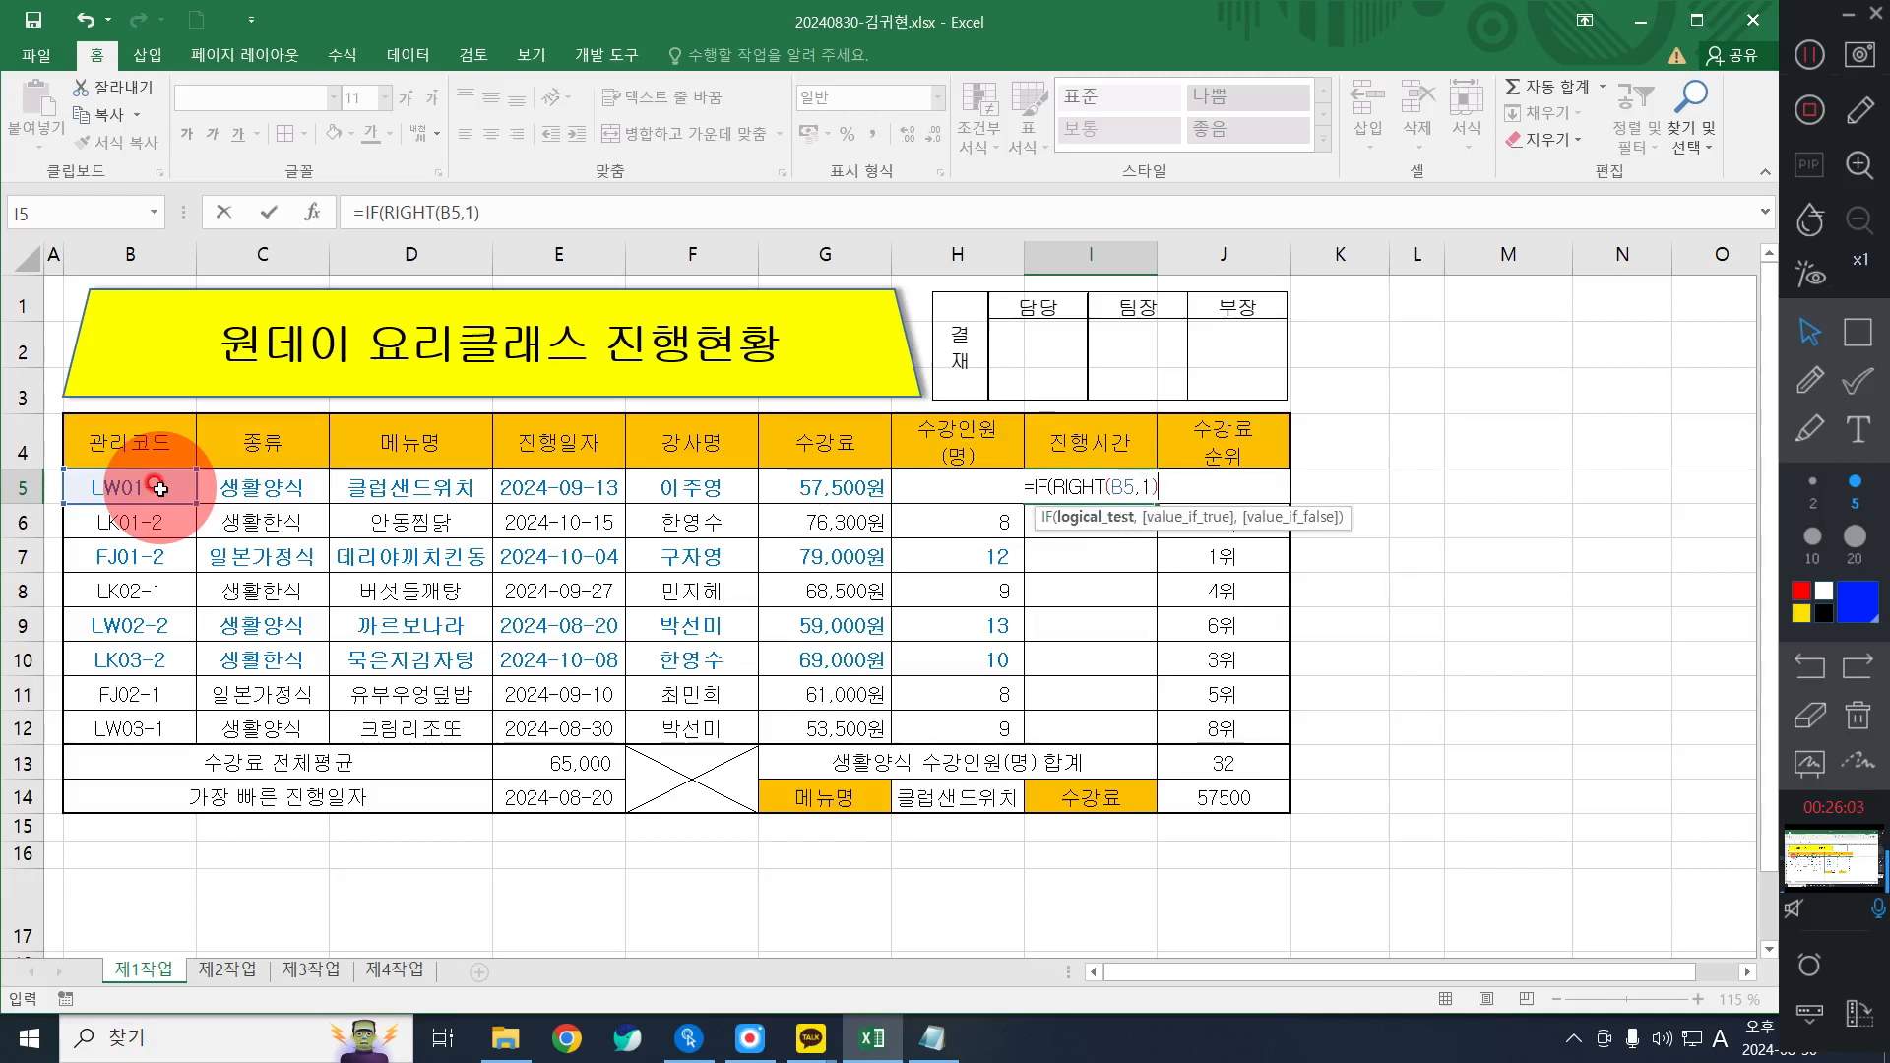